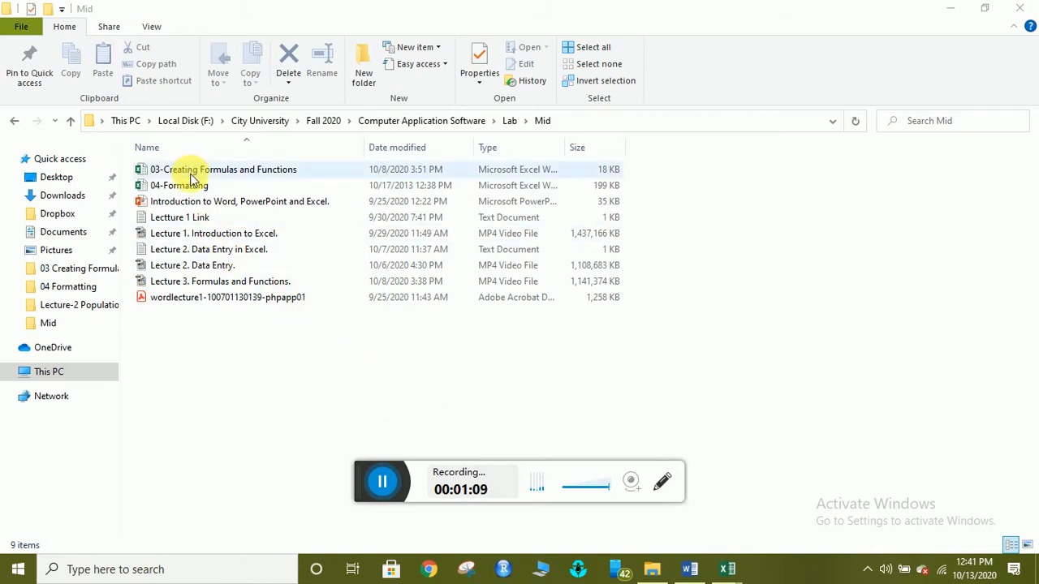
# Open 04-Formatting from the Mid folder, dismissing the reopen warning to keep the open copy.
pyautogui.doubleClick(191, 185)
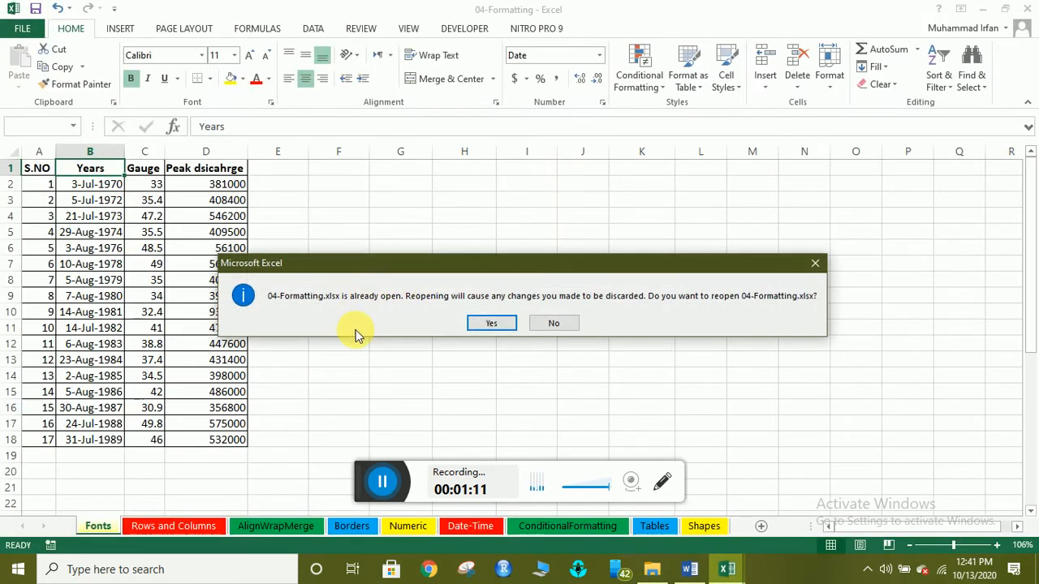
pyautogui.click(814, 262)
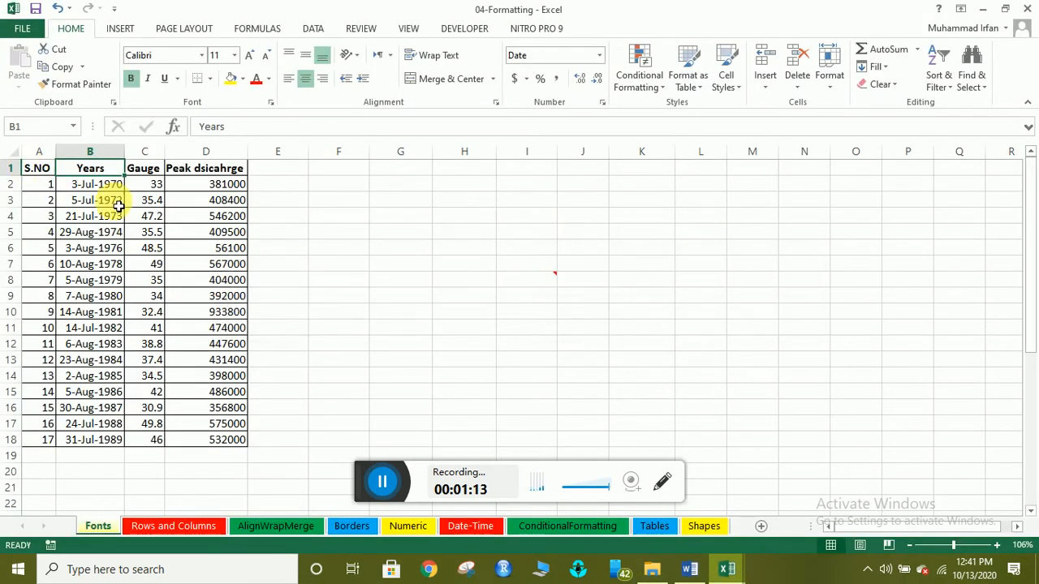
pyautogui.click(94, 199)
pyautogui.click(38, 169)
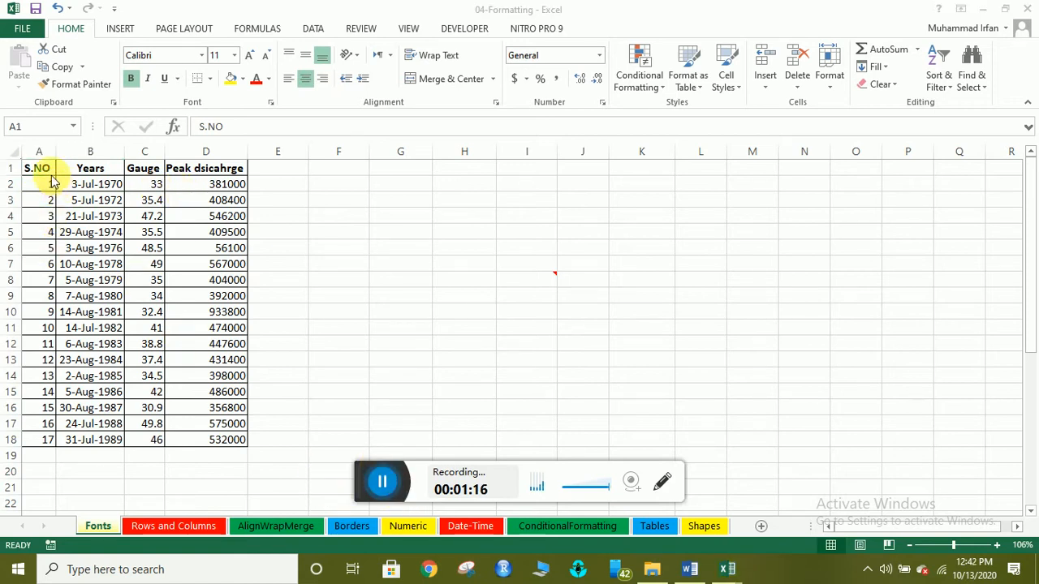
pyautogui.click(48, 441)
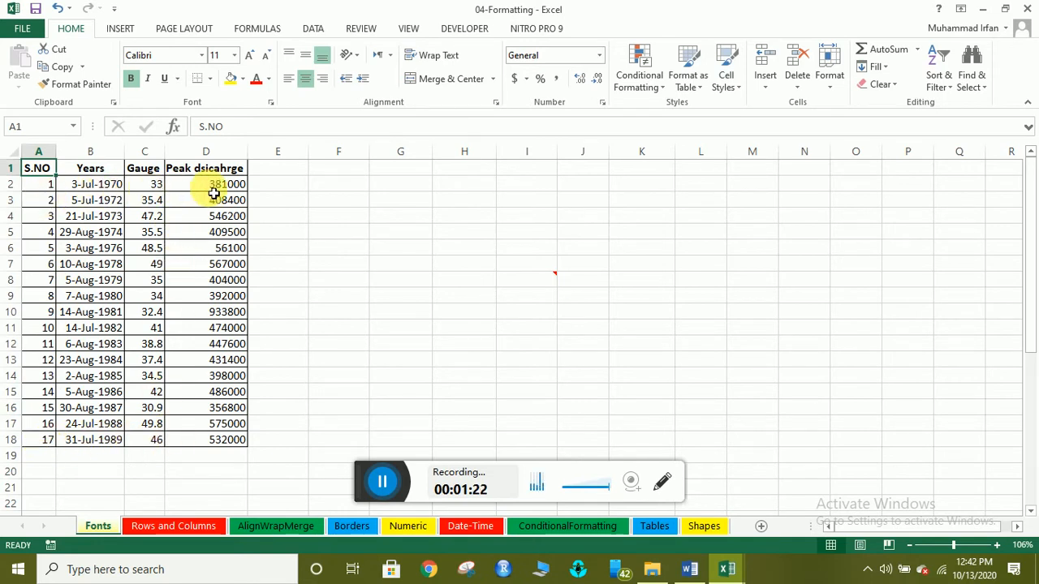
pyautogui.click(202, 232)
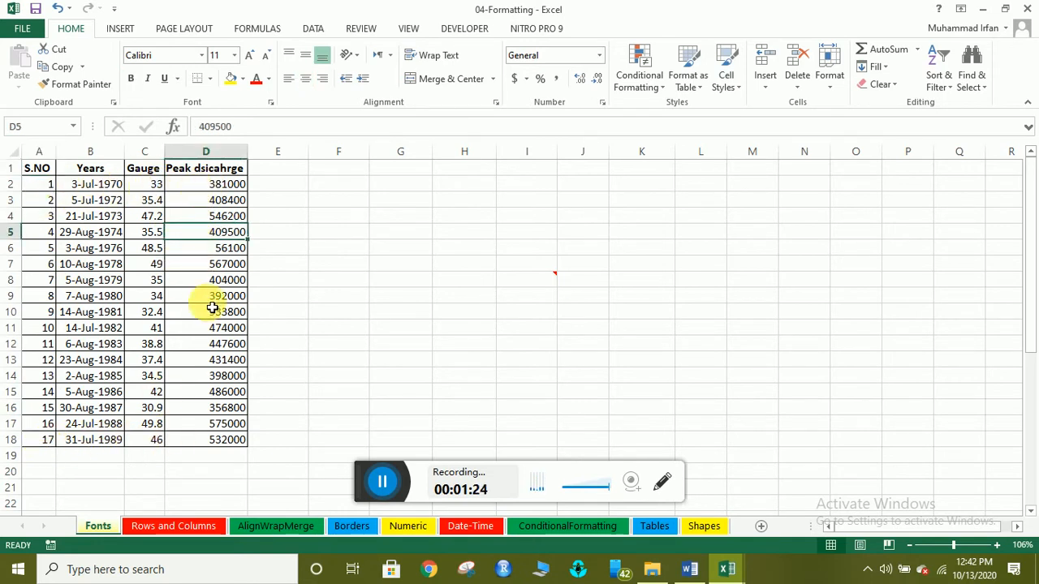
pyautogui.click(262, 254)
pyautogui.click(207, 299)
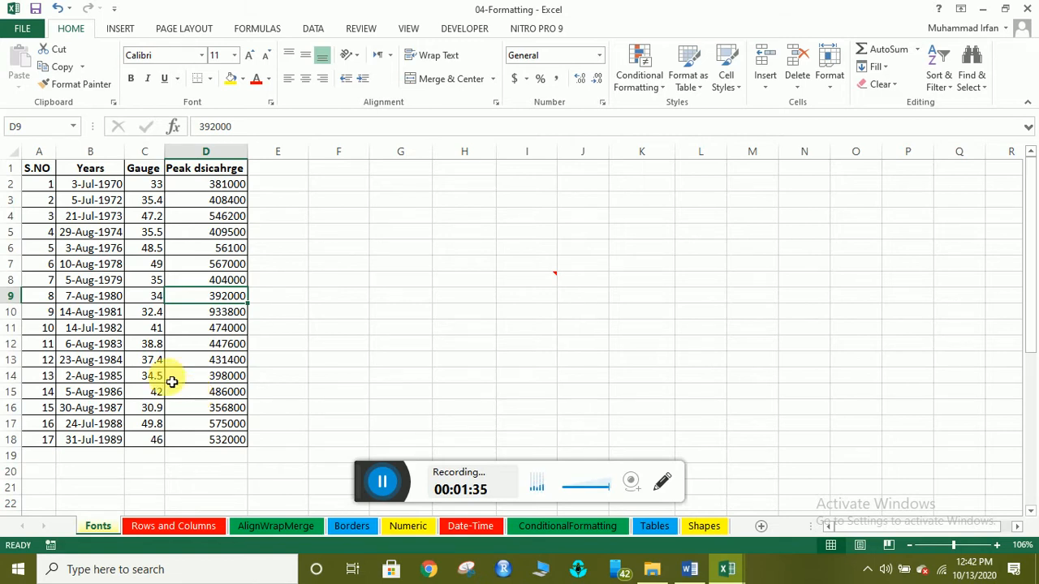
pyautogui.click(45, 171)
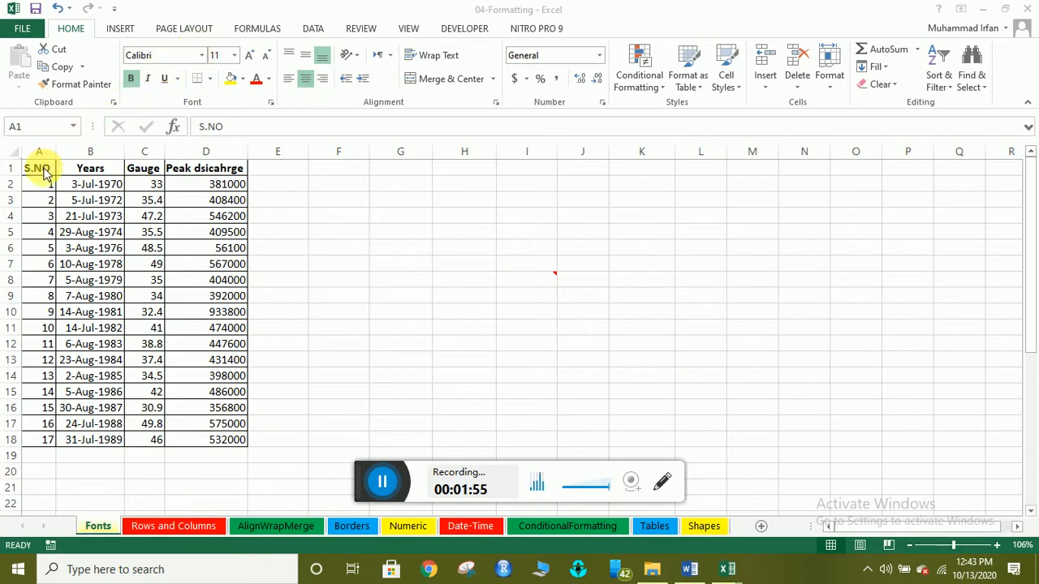
pyautogui.click(378, 481)
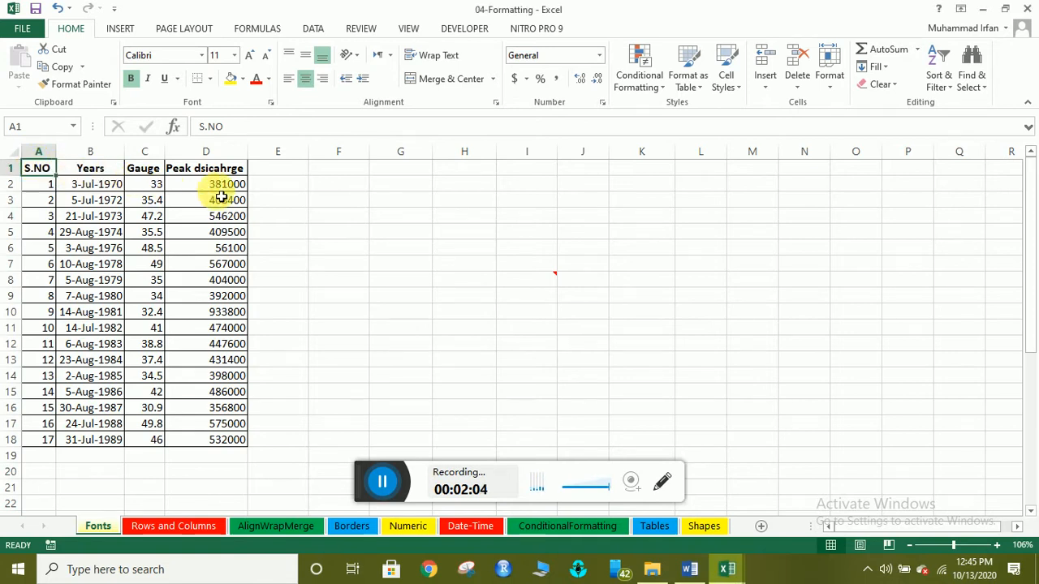
pyautogui.click(203, 439)
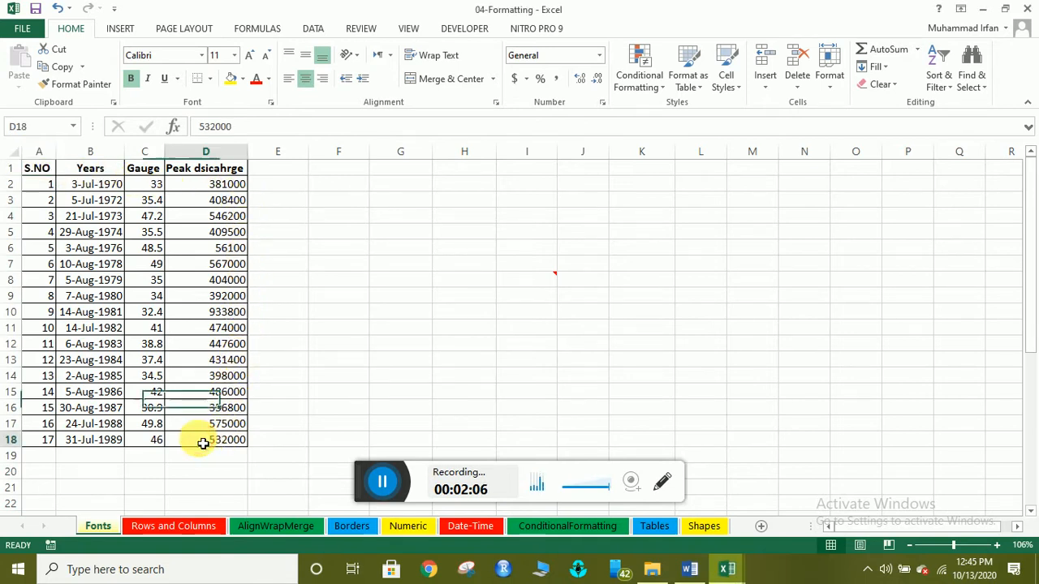
pyautogui.moveTo(43, 167); pyautogui.dragTo(225, 436)
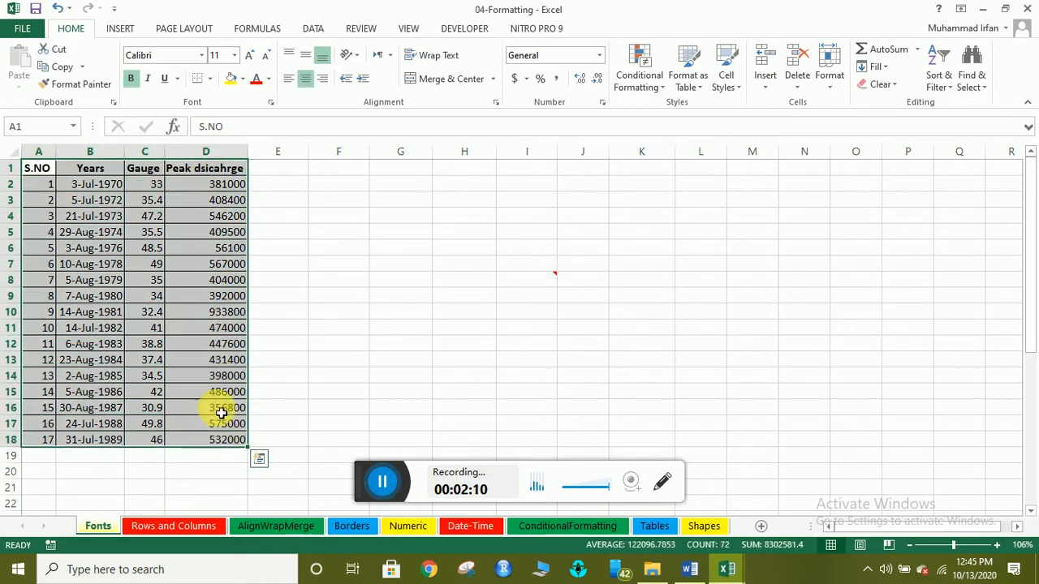
# Set the table A1:D18 in Times New Roman.
pyautogui.click(203, 55)
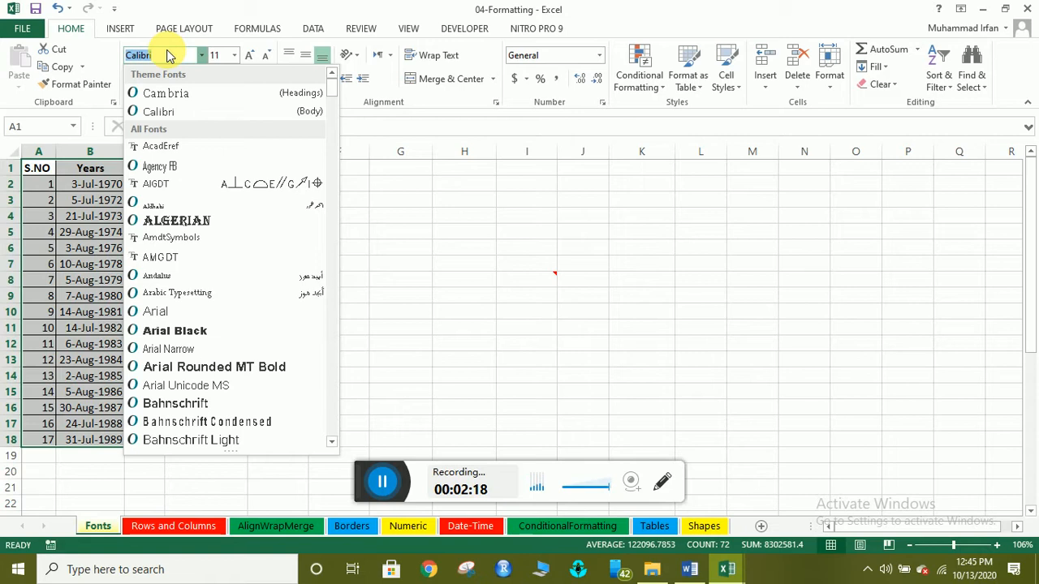
pyautogui.write('Times New Roma')
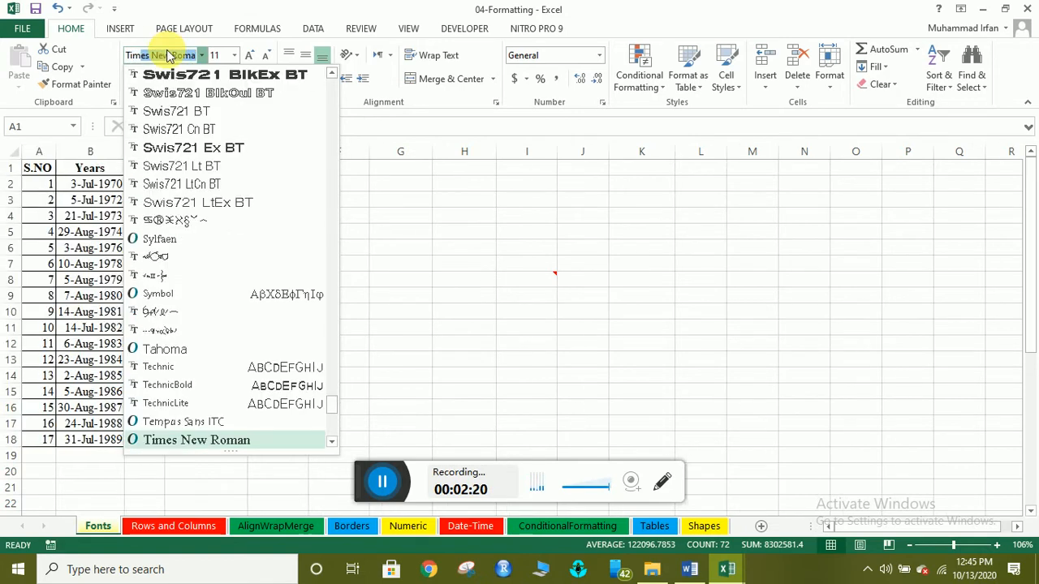
pyautogui.press('Return')
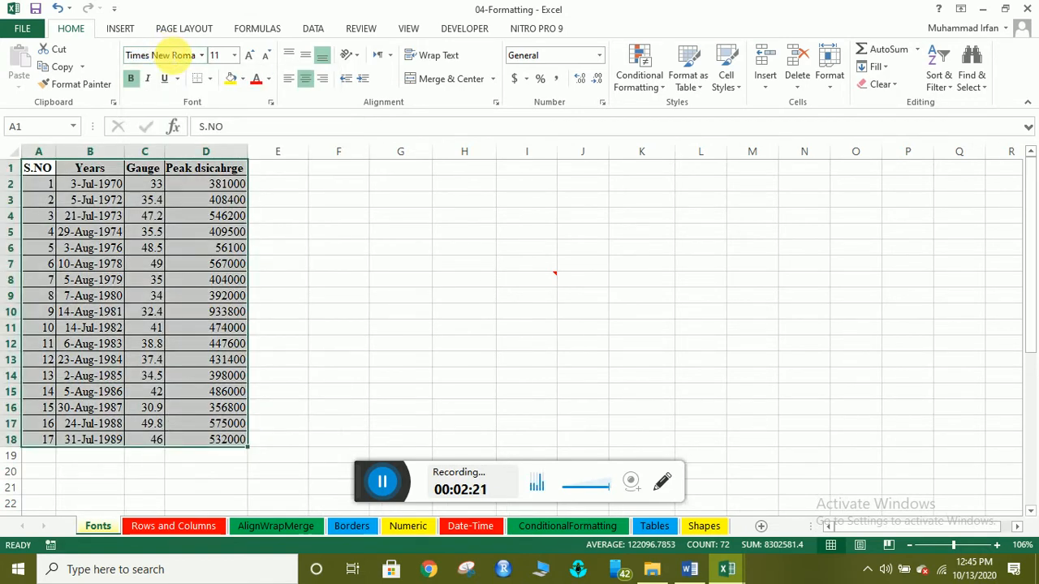
pyautogui.click(49, 217)
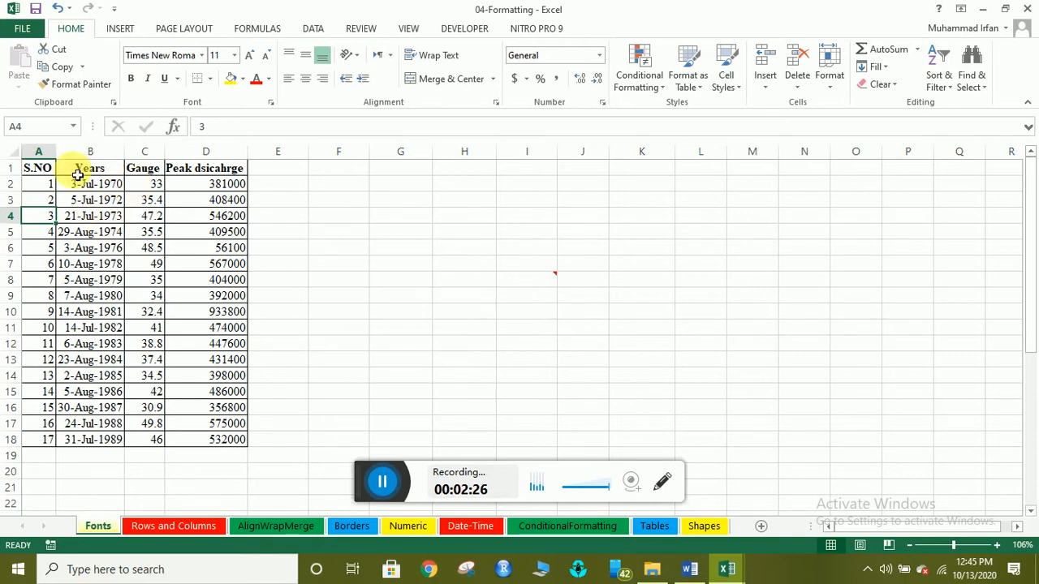
# Make the serial numbers 1–17 in A2:A18 plain, with no bold, italic or underline.
pyautogui.click(49, 191)
pyautogui.moveTo(50, 191); pyautogui.dragTo(40, 443)
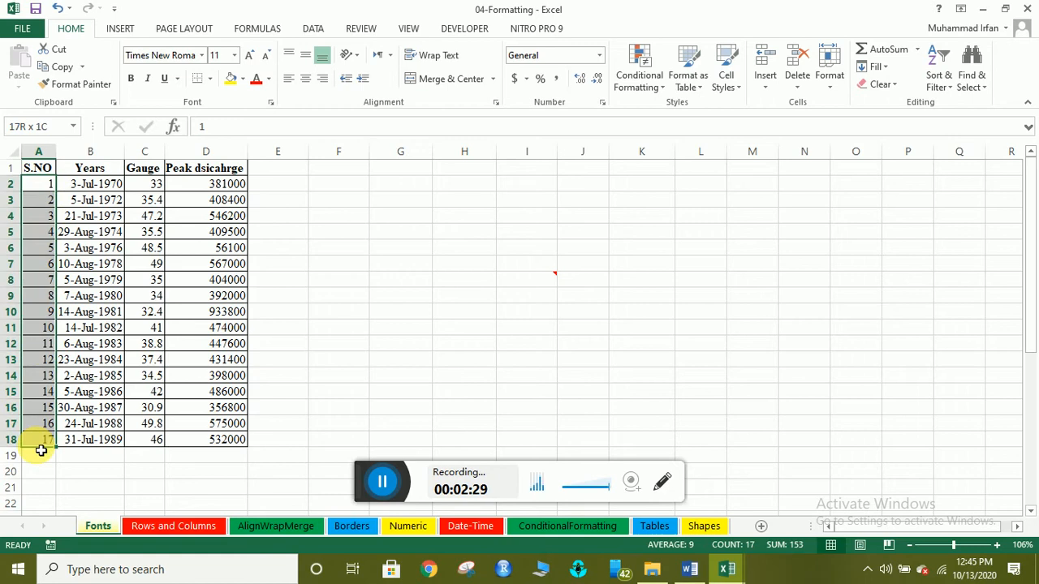
pyautogui.click(150, 81)
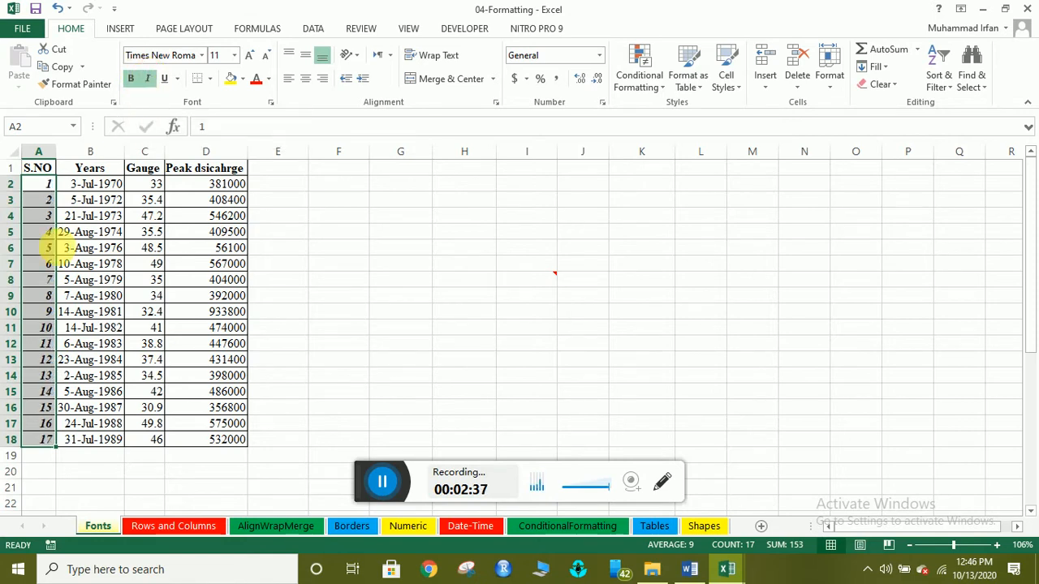
pyautogui.click(150, 81)
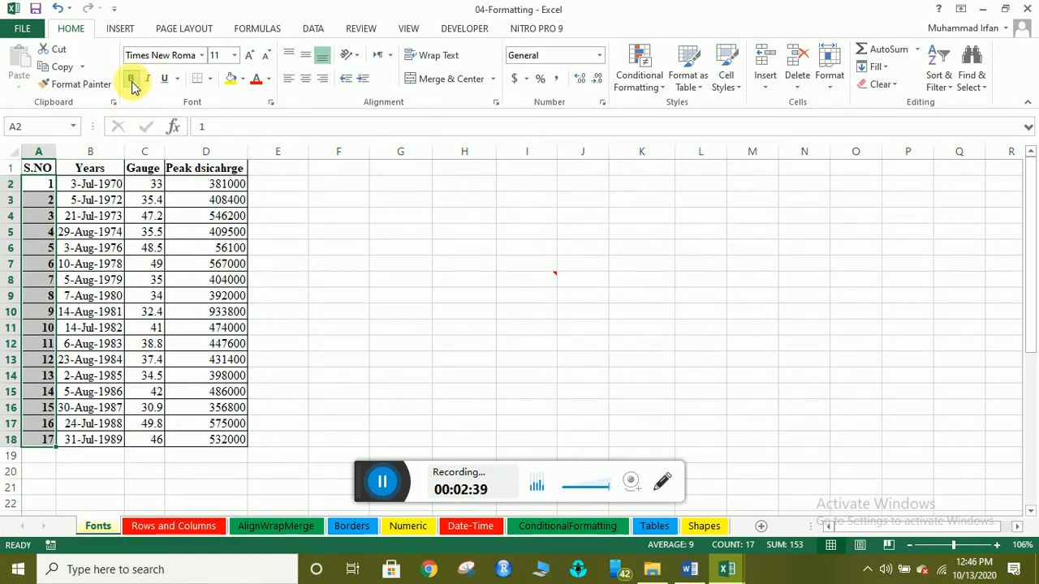
pyautogui.click(133, 80)
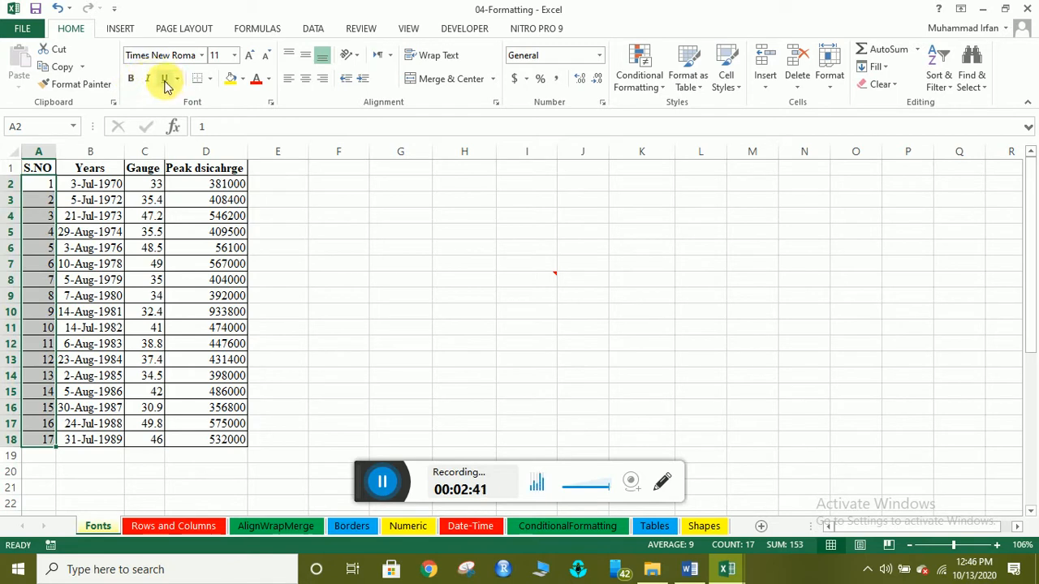
pyautogui.click(165, 83)
pyautogui.click(166, 82)
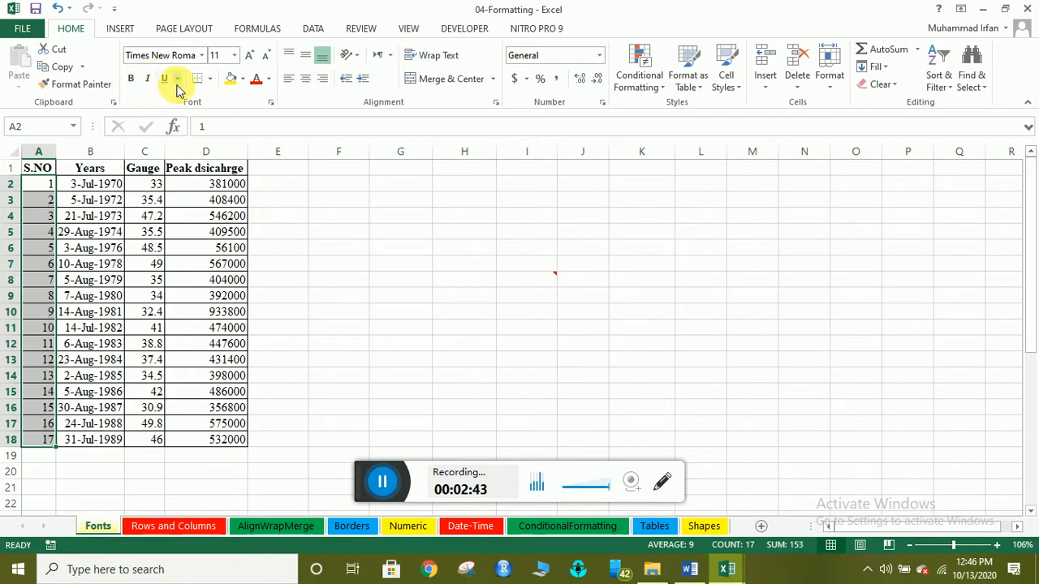
pyautogui.click(177, 79)
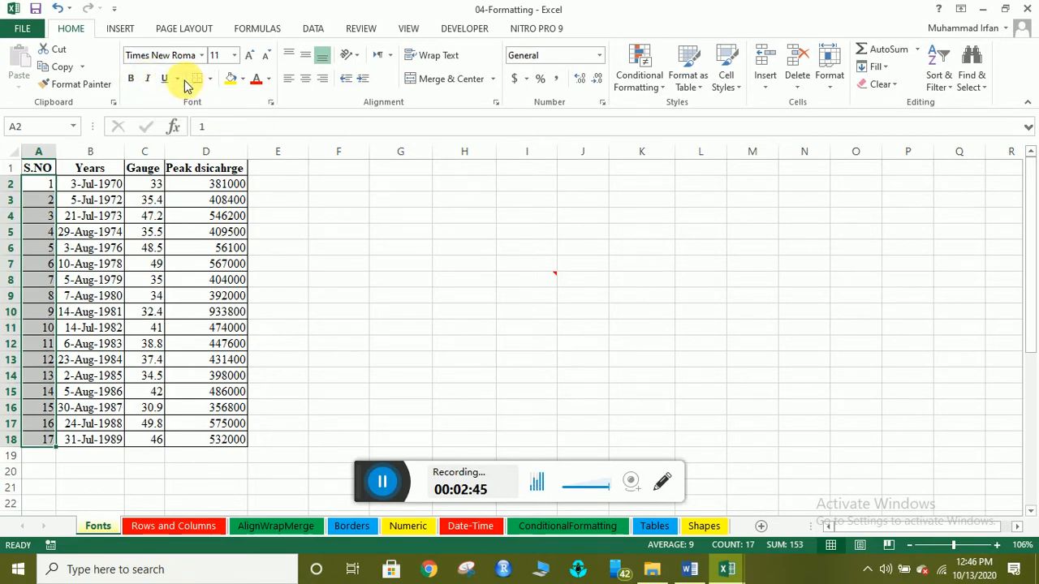
pyautogui.click(180, 79)
pyautogui.click(179, 79)
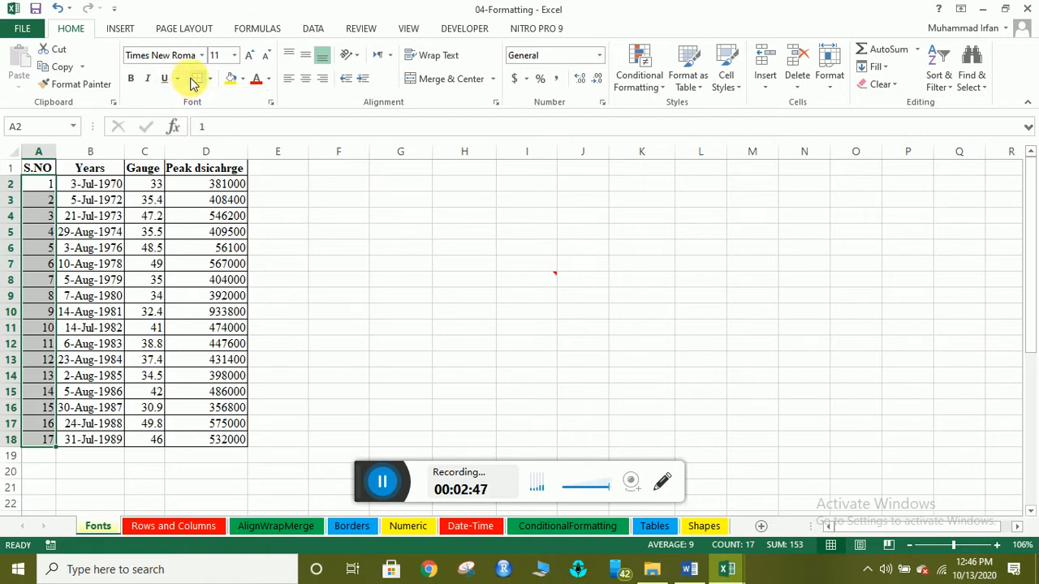
pyautogui.moveTo(38, 167); pyautogui.dragTo(217, 444)
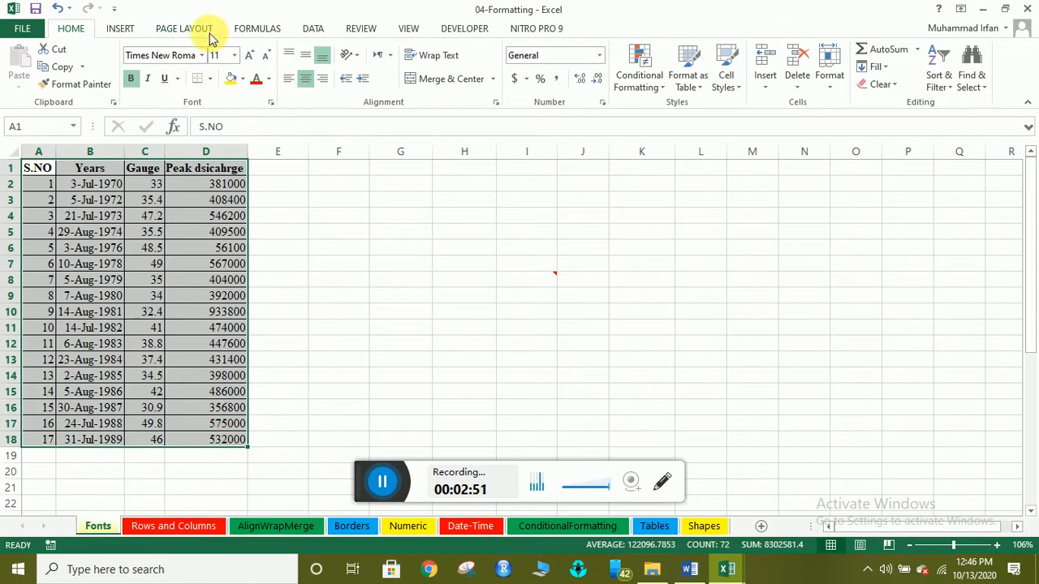
pyautogui.click(210, 79)
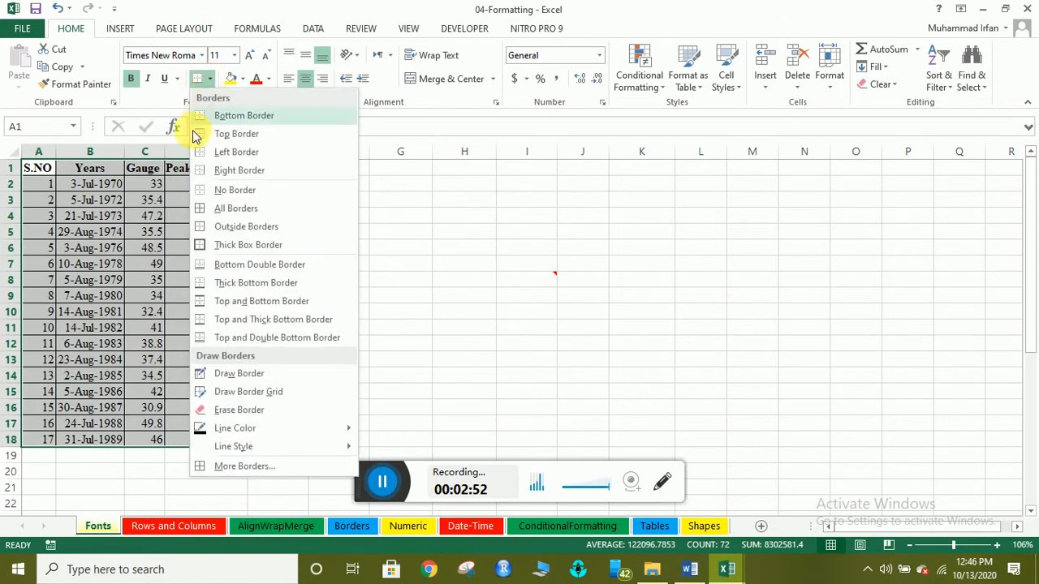
pyautogui.click(204, 189)
pyautogui.click(155, 196)
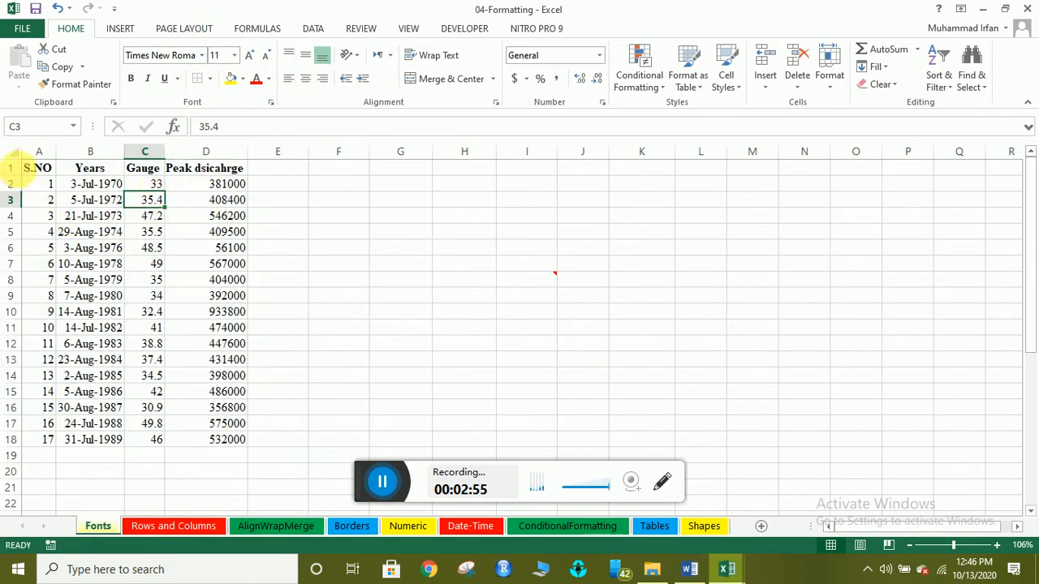
pyautogui.moveTo(37, 168); pyautogui.dragTo(216, 439)
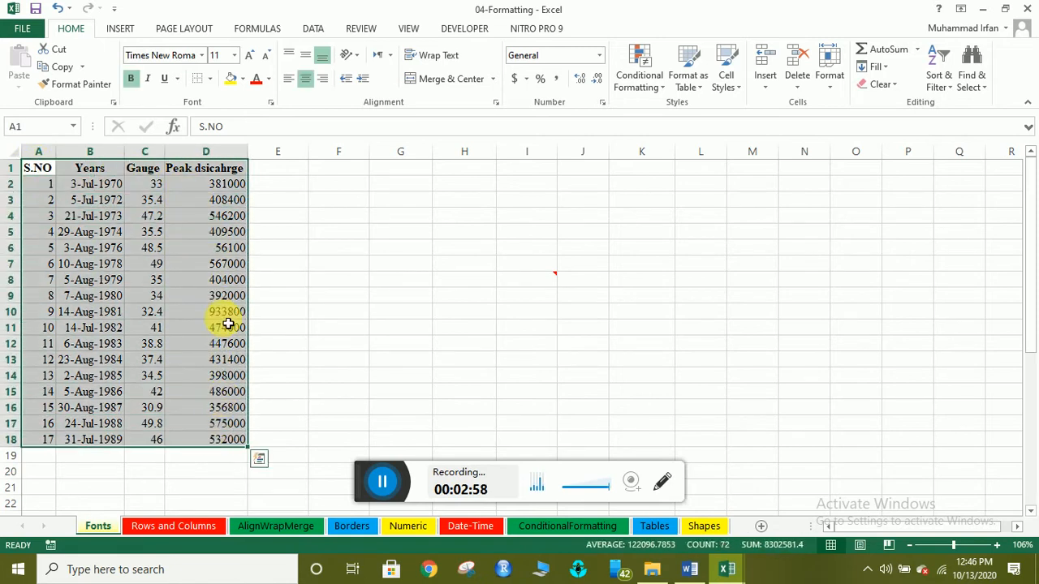
pyautogui.click(209, 78)
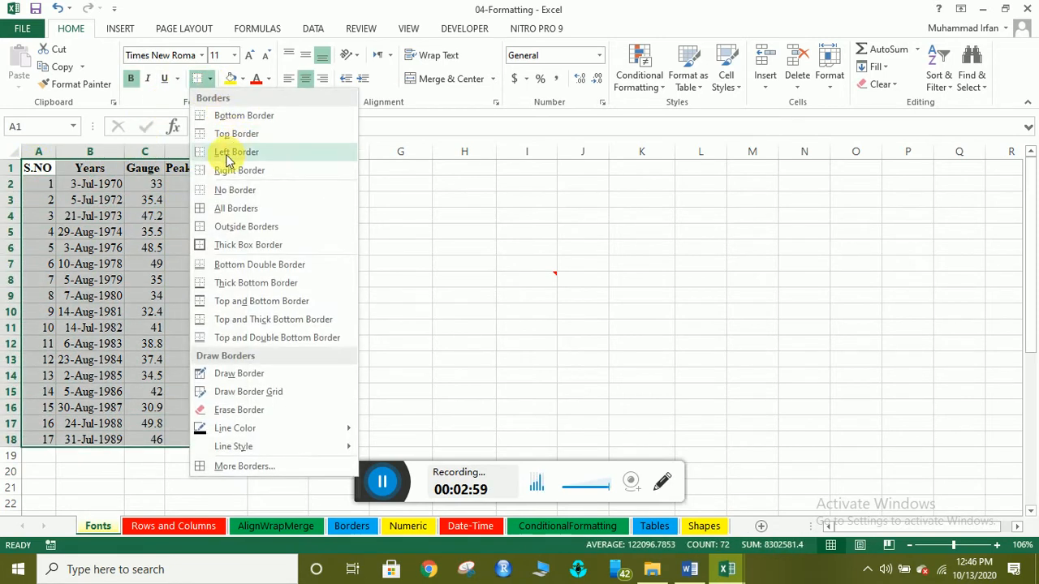
pyautogui.click(217, 210)
pyautogui.click(146, 248)
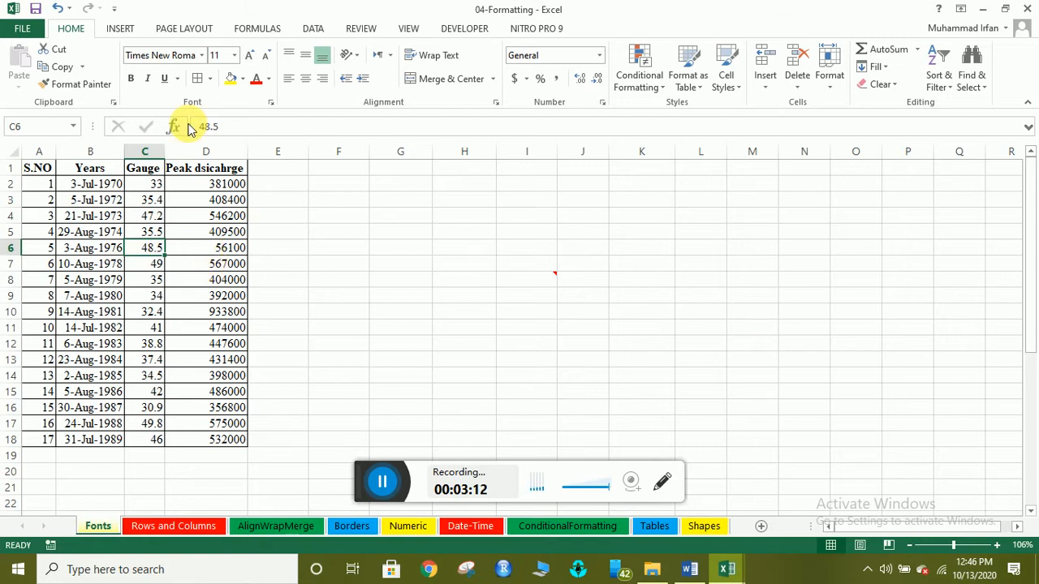
pyautogui.click(302, 216)
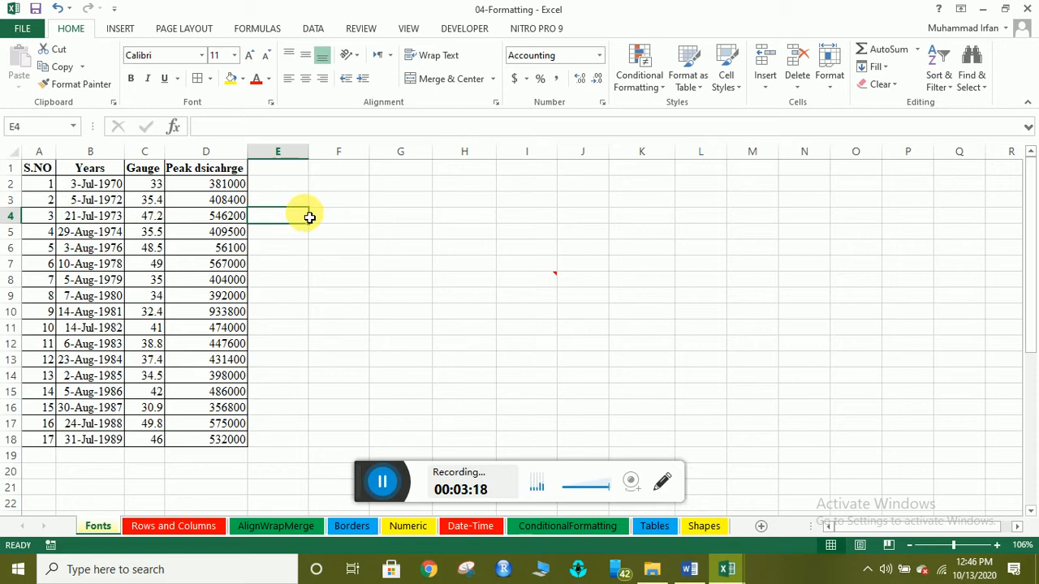
# Enter H2O beneath the table and format its 2 as a subscript in the Font dialog.
pyautogui.write('h2')
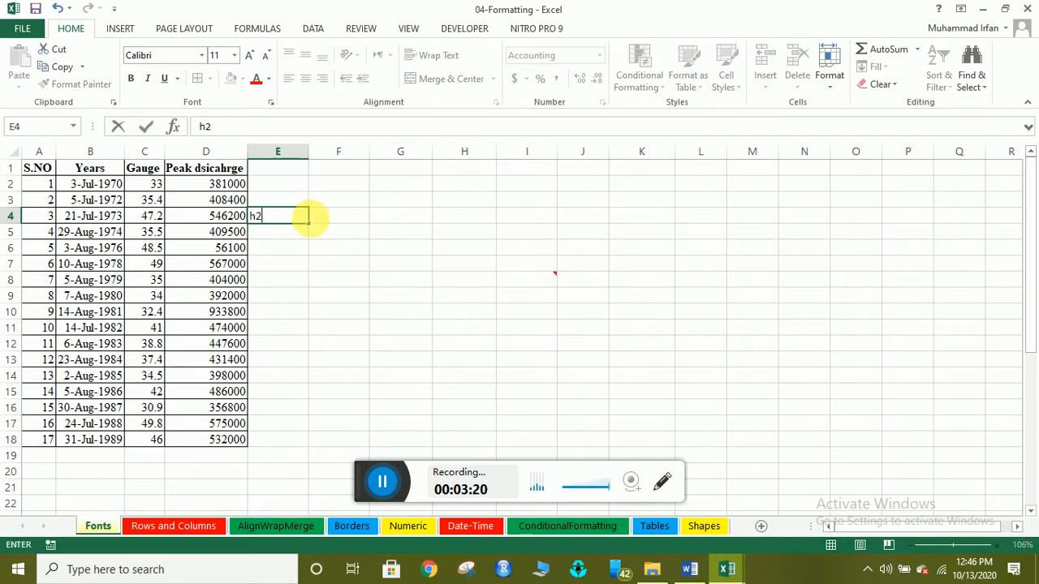
pyautogui.write('a')
pyautogui.press('BackSpace')
pyautogui.press('BackSpace')
pyautogui.press('BackSpace')
pyautogui.write('H2O')
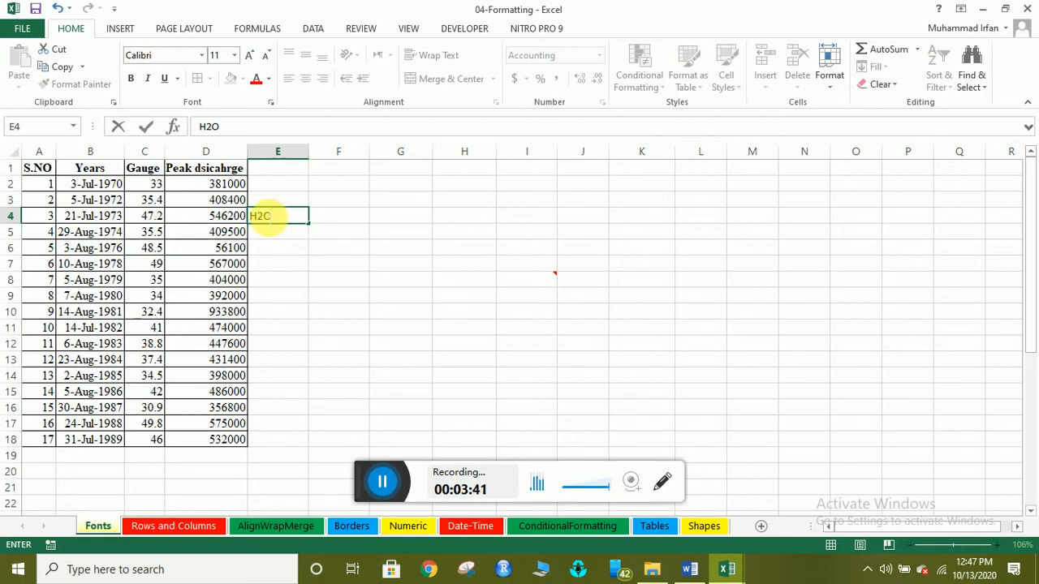
pyautogui.moveTo(265, 216); pyautogui.dragTo(257, 216)
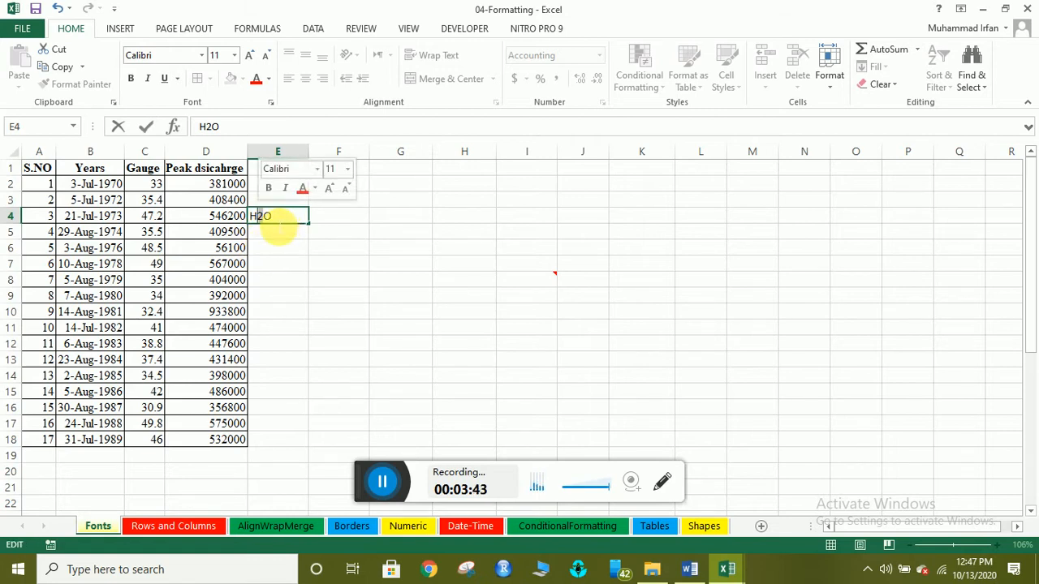
pyautogui.click(271, 105)
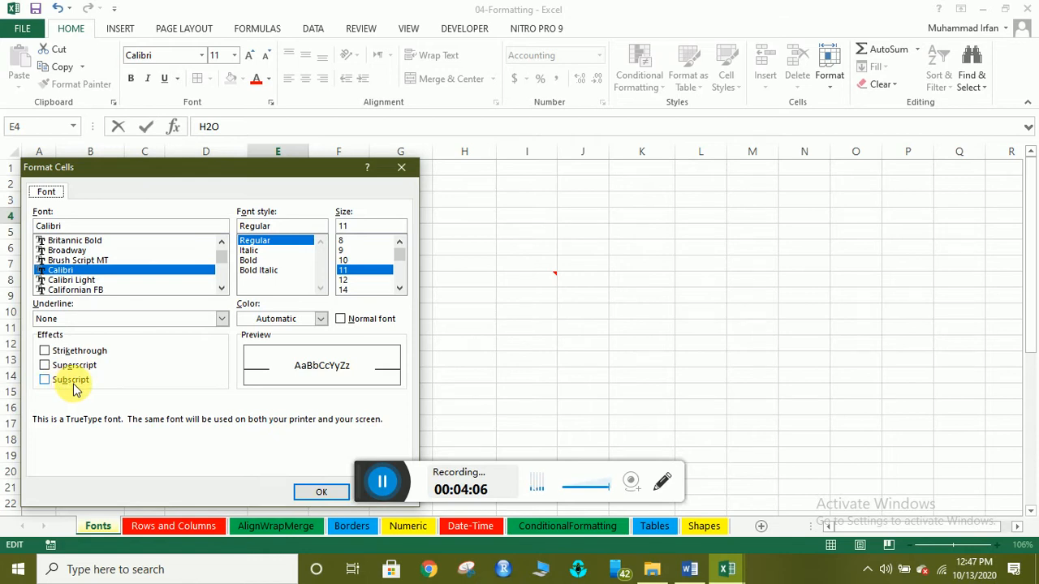
pyautogui.click(45, 381)
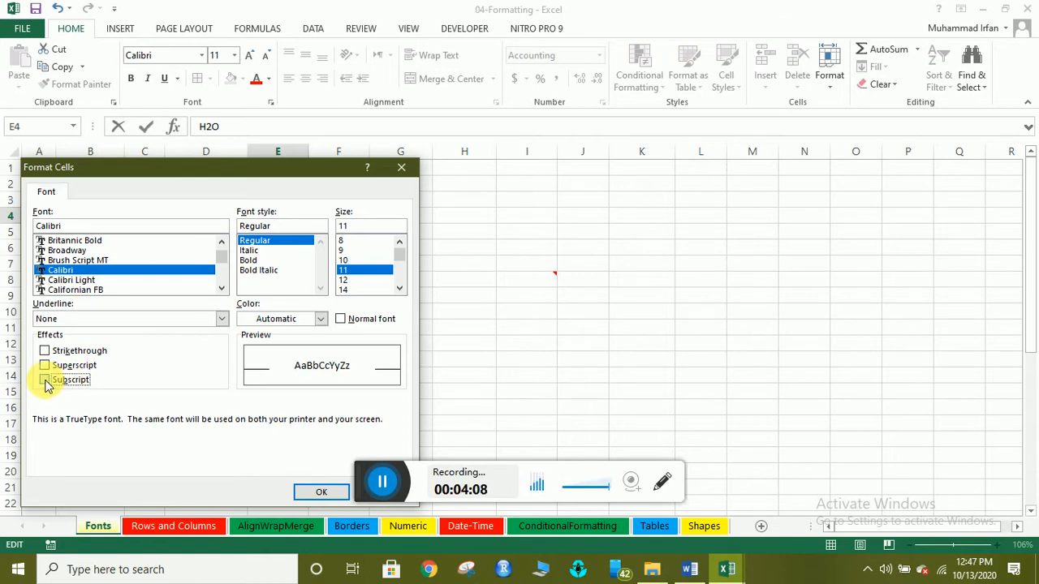
pyautogui.click(308, 493)
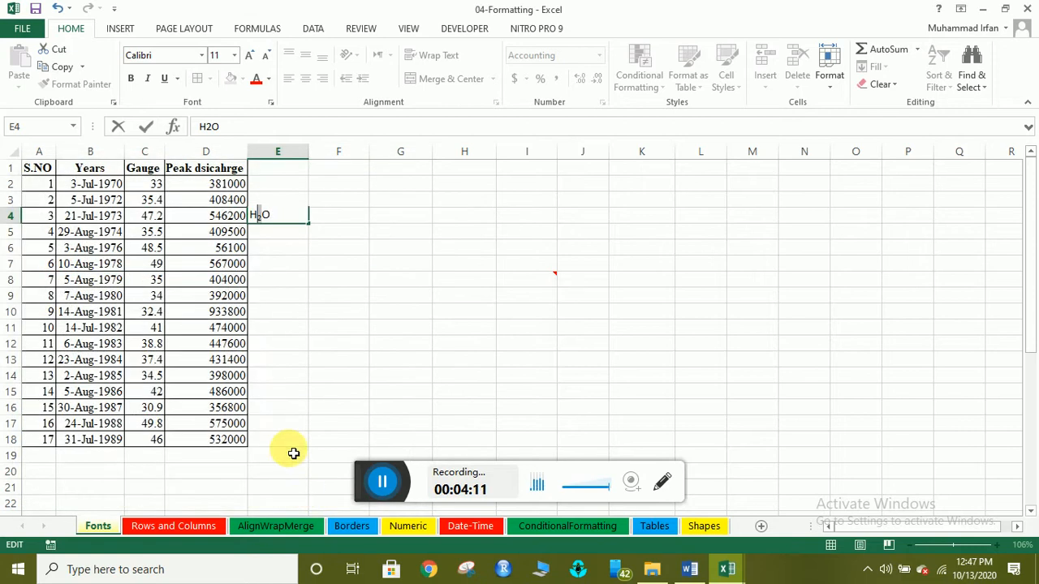
# Edit the H2O cell to inspect the subscript 2.
pyautogui.click(273, 233)
pyautogui.click(271, 216)
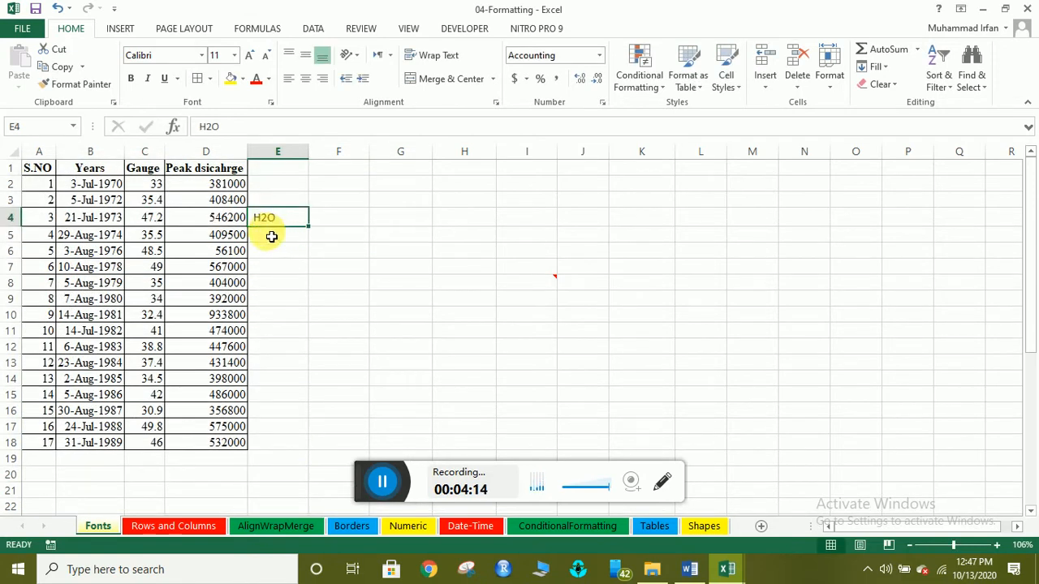
pyautogui.doubleClick(270, 220)
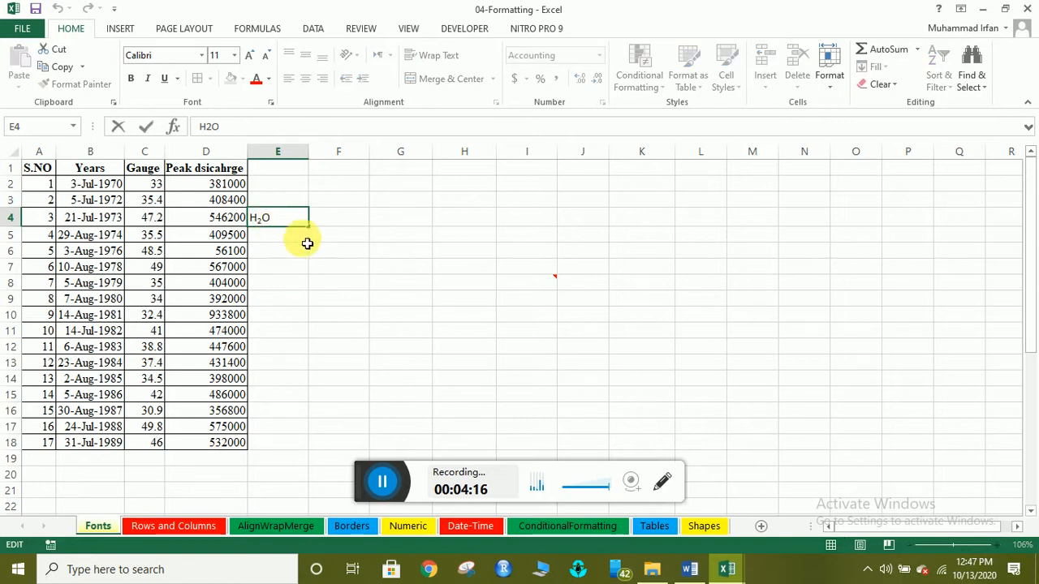
pyautogui.click(306, 242)
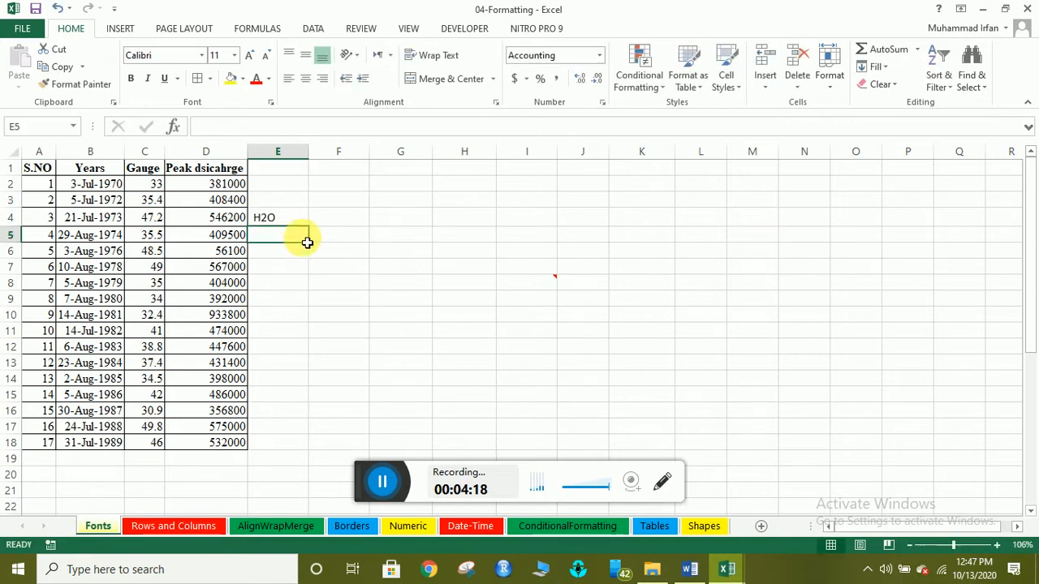
pyautogui.click(272, 219)
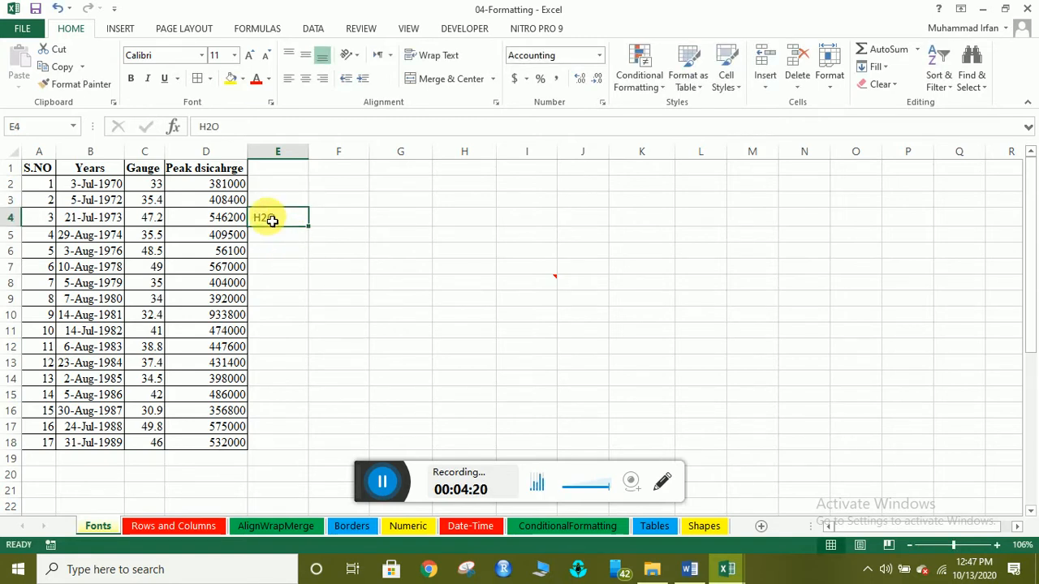
pyautogui.doubleClick(271, 220)
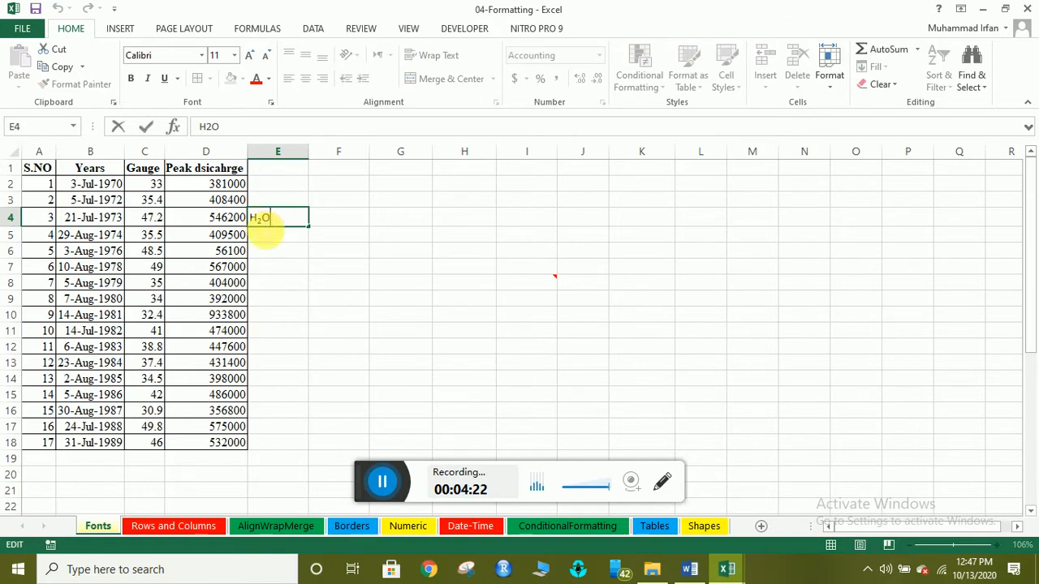
pyautogui.click(268, 239)
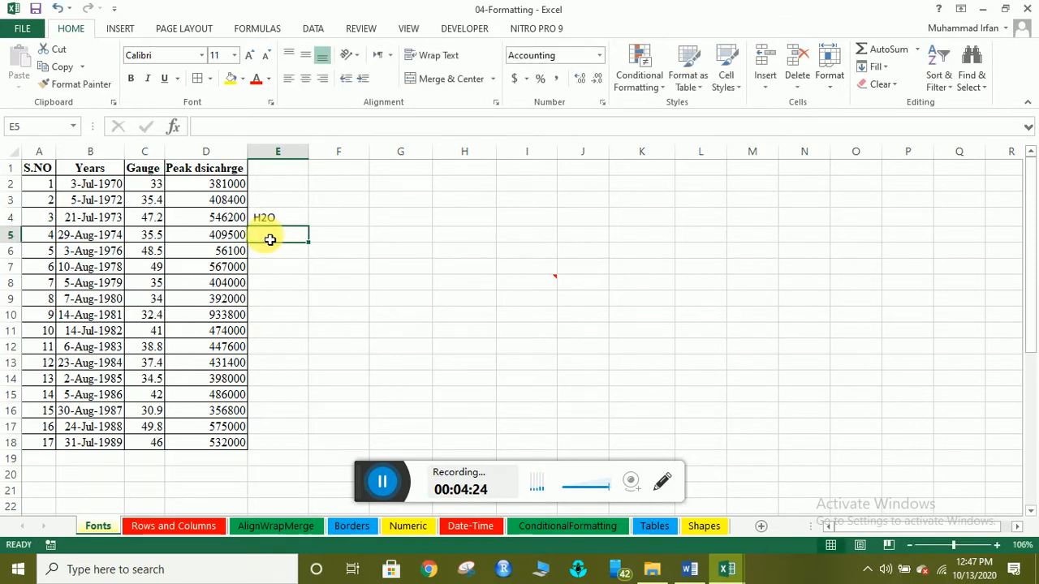
# Reapply subscript to the H2O cell through right-click Format Cells.
pyautogui.click(271, 219)
pyautogui.rightClick(271, 219)
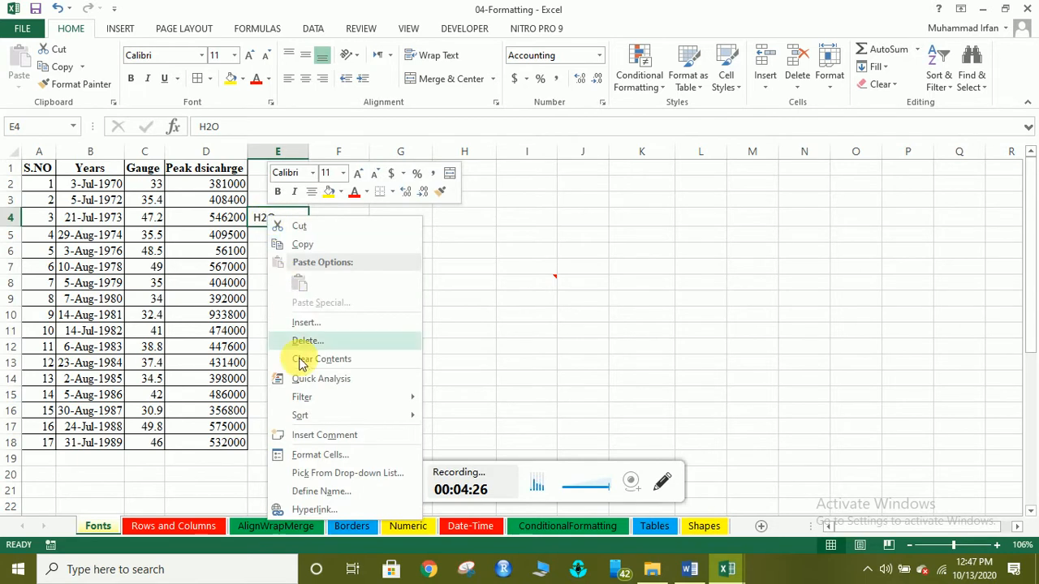
pyautogui.click(312, 460)
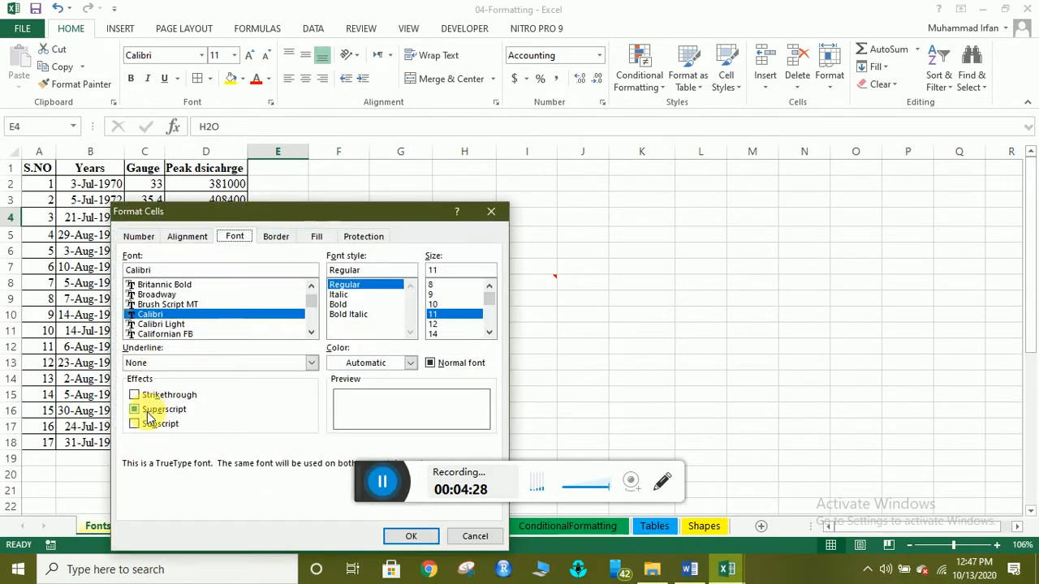
pyautogui.click(148, 412)
pyautogui.click(146, 423)
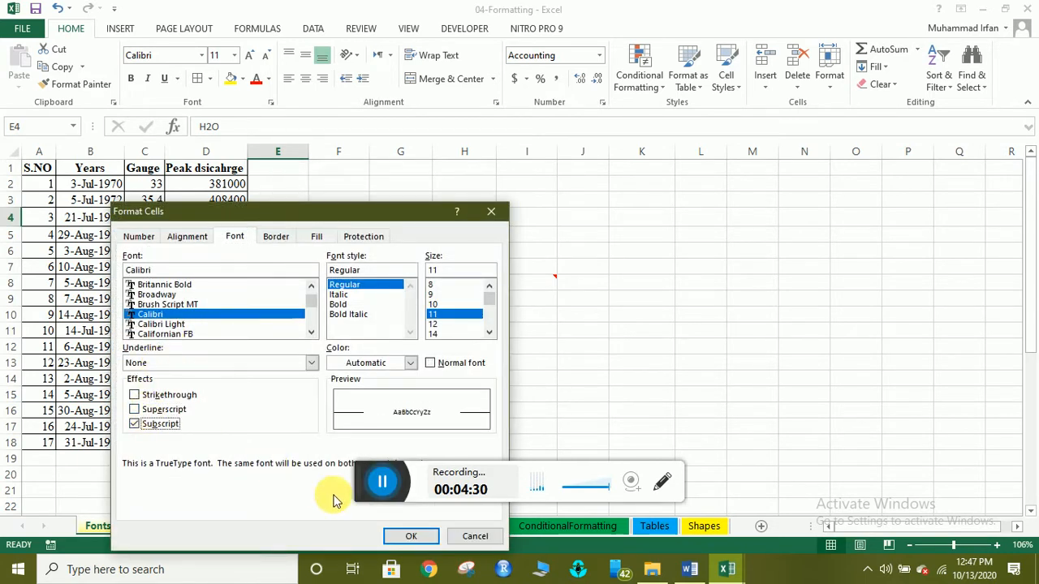
pyautogui.click(408, 537)
# Recheck the H2O cell's formatting, then select the empty cell E20.
pyautogui.click(315, 270)
pyautogui.click(274, 222)
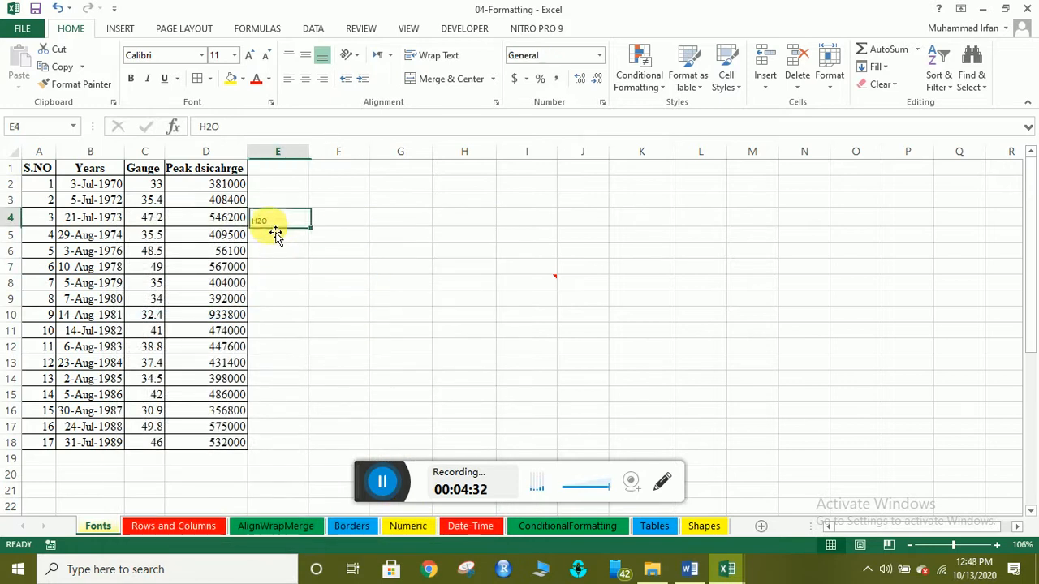
pyautogui.doubleClick(264, 222)
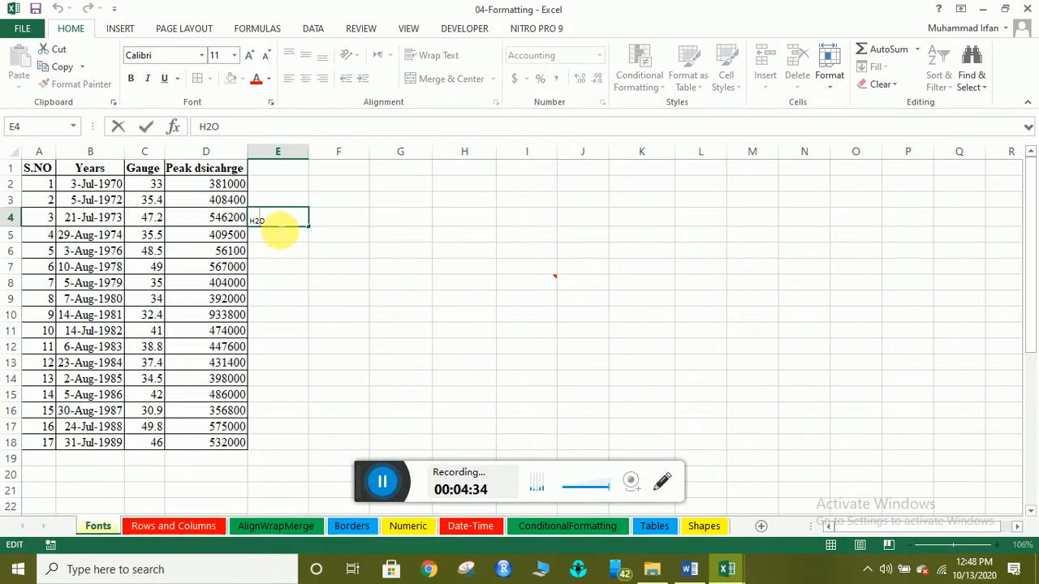
pyautogui.press('Escape')
pyautogui.click(280, 235)
pyautogui.press('Up')
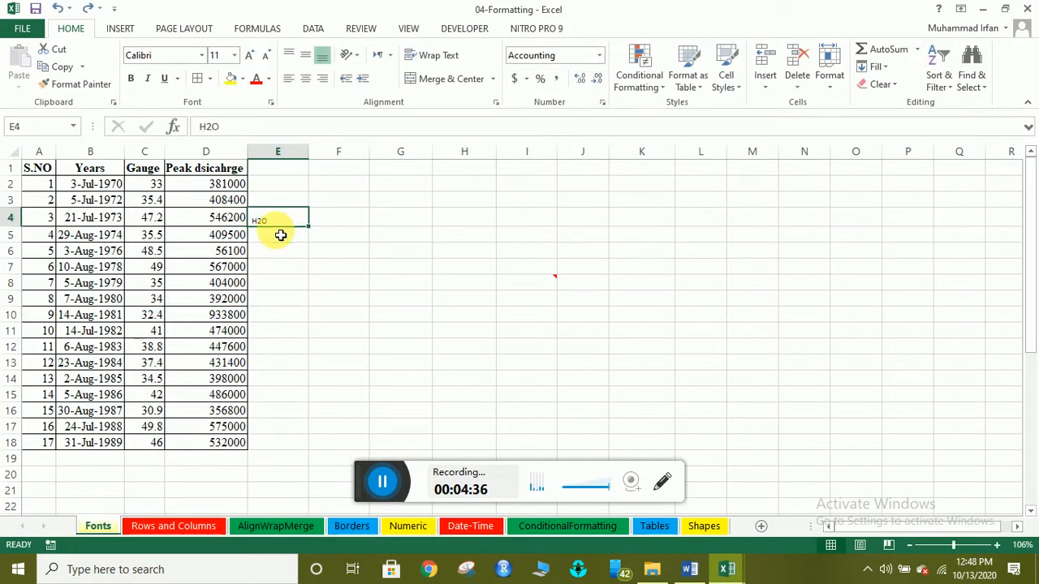
pyautogui.doubleClick(267, 218)
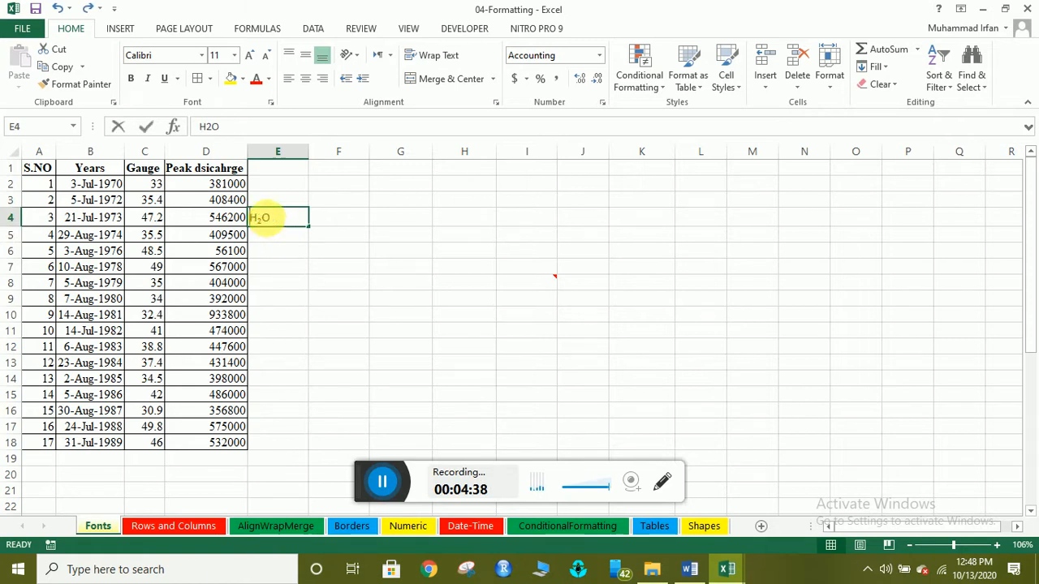
pyautogui.click(274, 243)
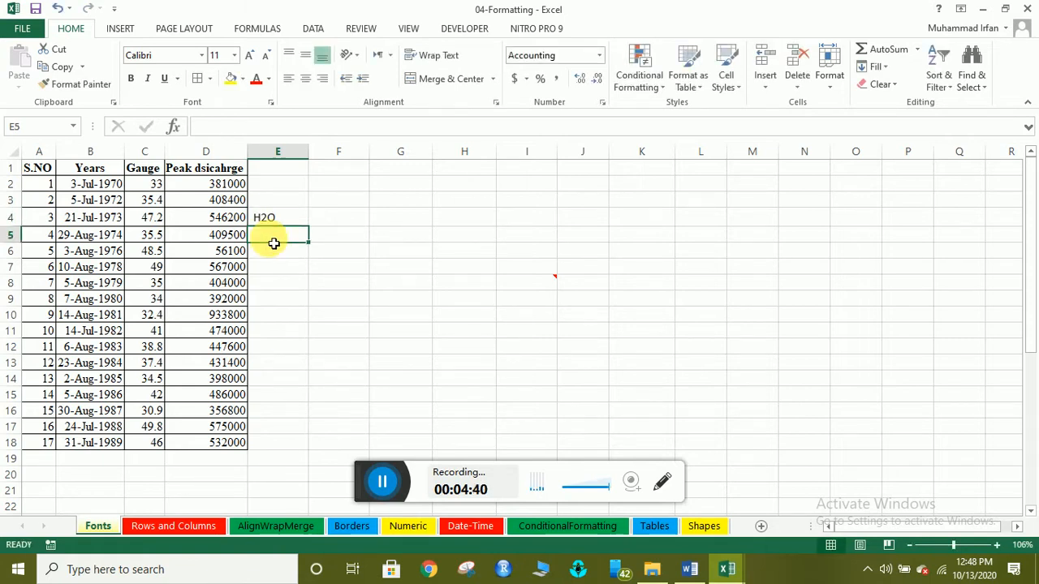
pyautogui.click(382, 482)
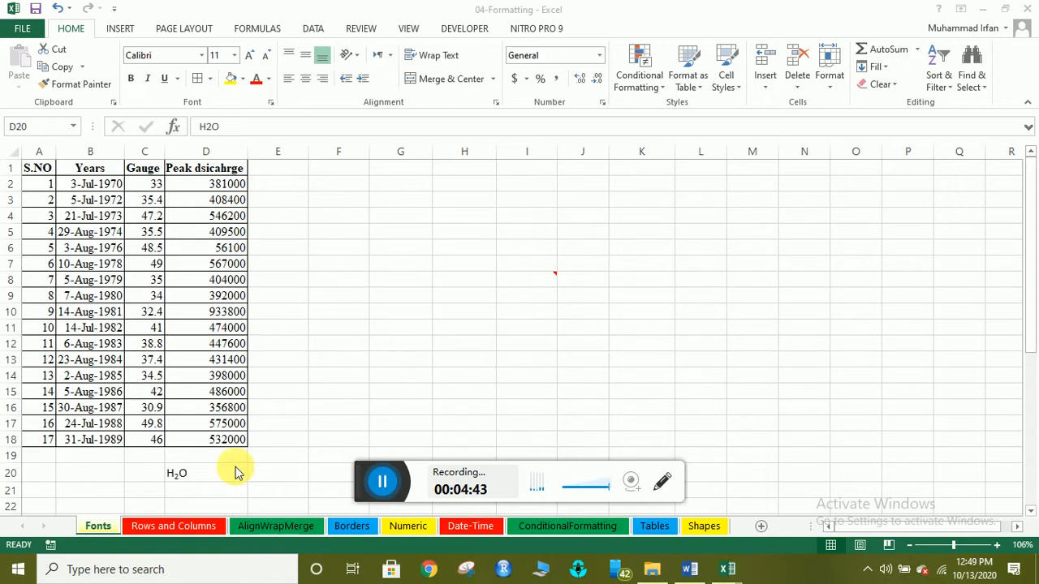
pyautogui.click(269, 473)
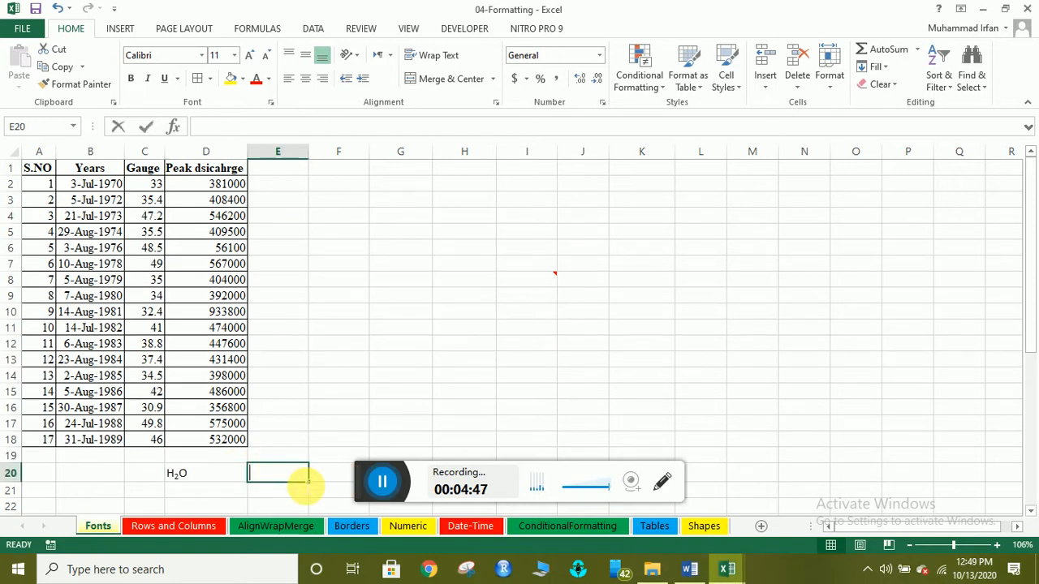
# Enter H2O in E20 and make its 2 a subscript through the Font dialog.
pyautogui.write('H2O')
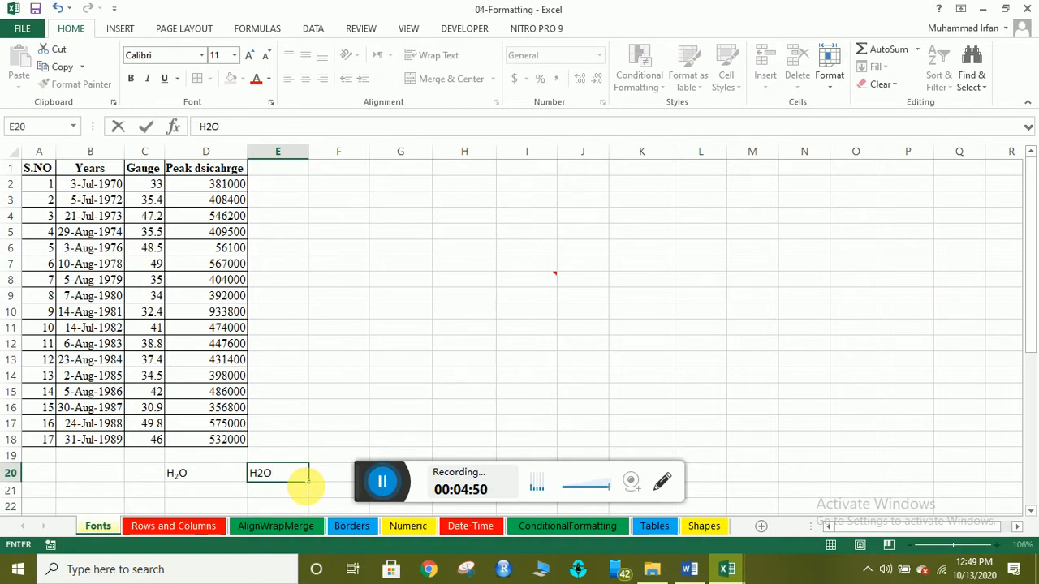
pyautogui.hotkey('shift', 'Left')
pyautogui.press('Right')
pyautogui.press('Left')
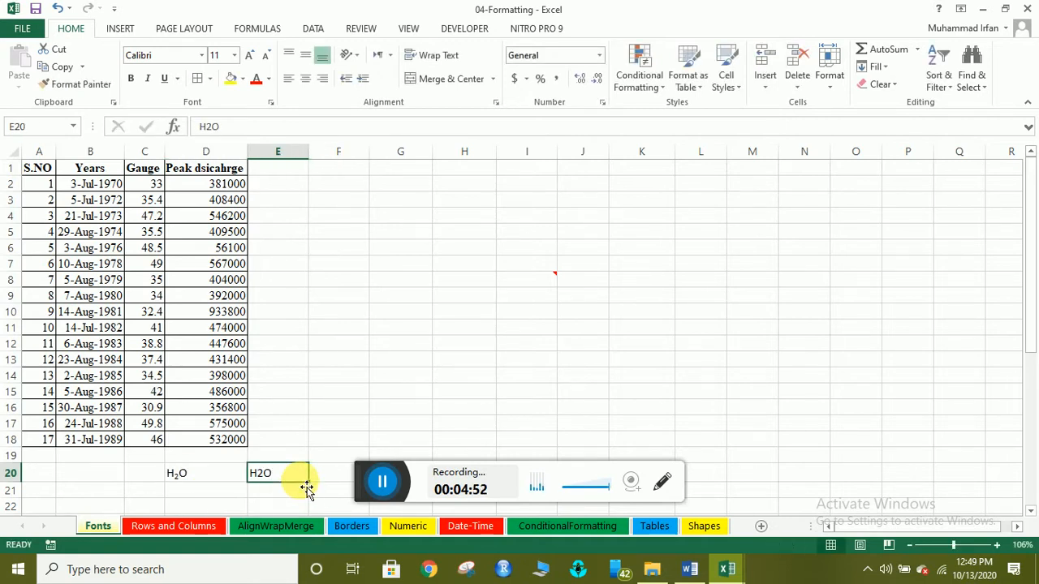
pyautogui.press('F2')
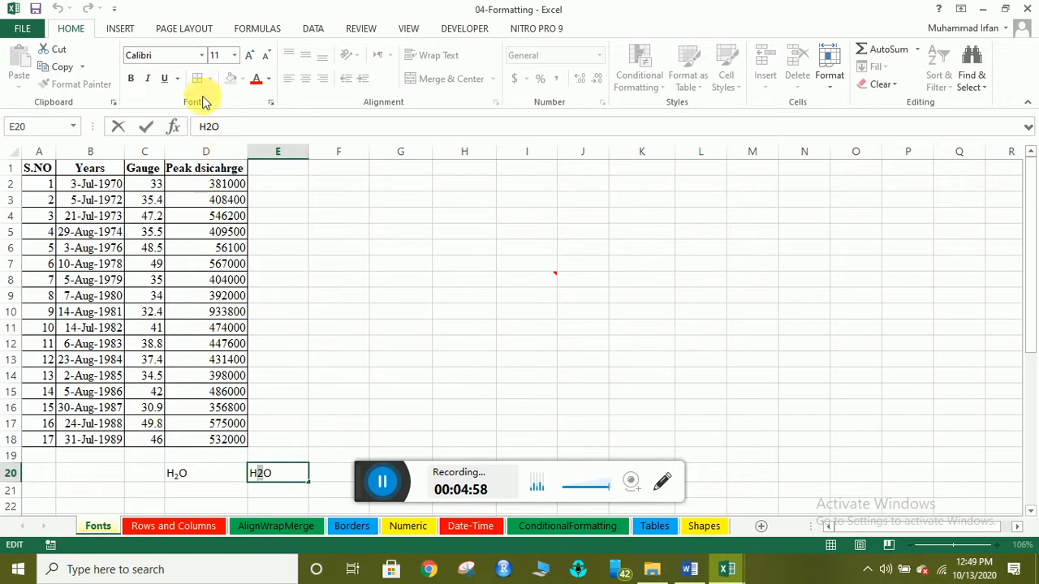
pyautogui.click(271, 101)
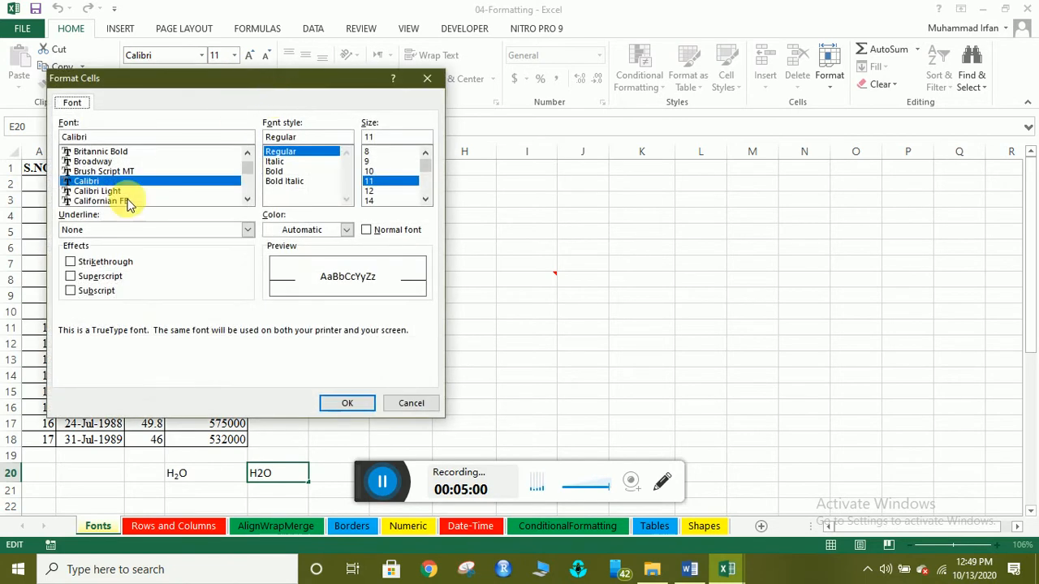
pyautogui.click(85, 291)
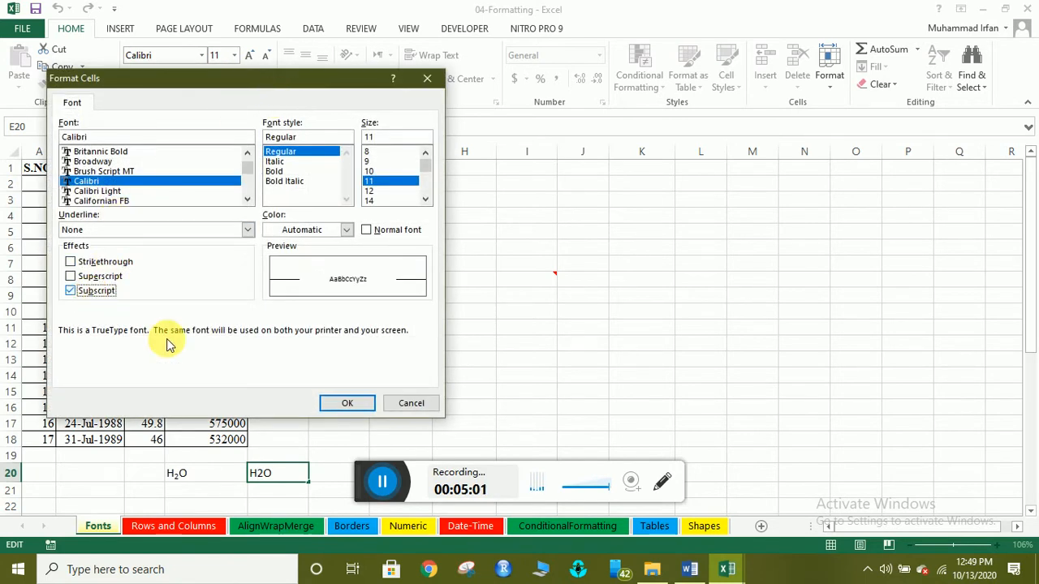
pyautogui.click(344, 404)
pyautogui.click(325, 477)
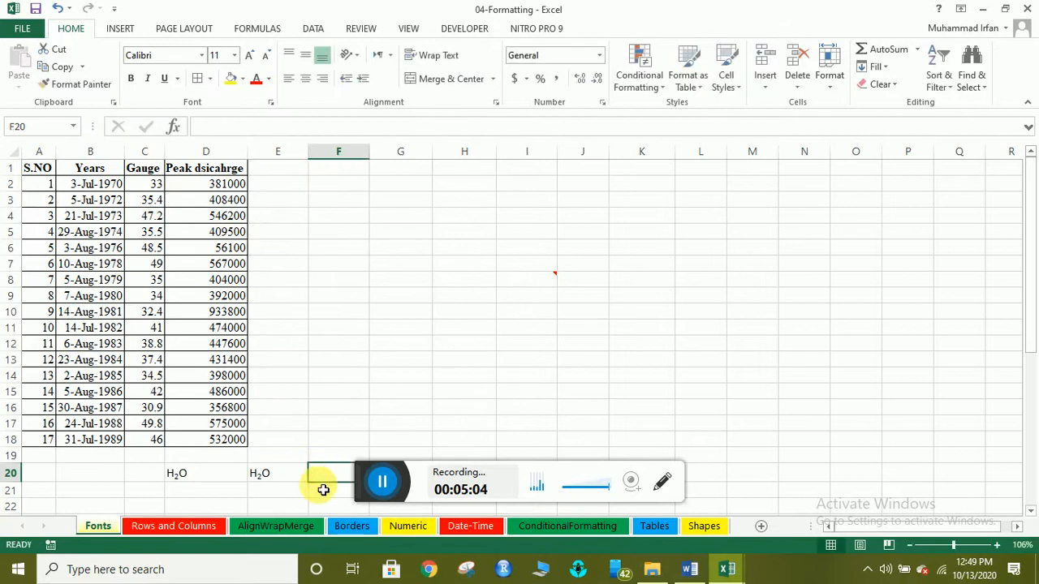
pyautogui.click(270, 477)
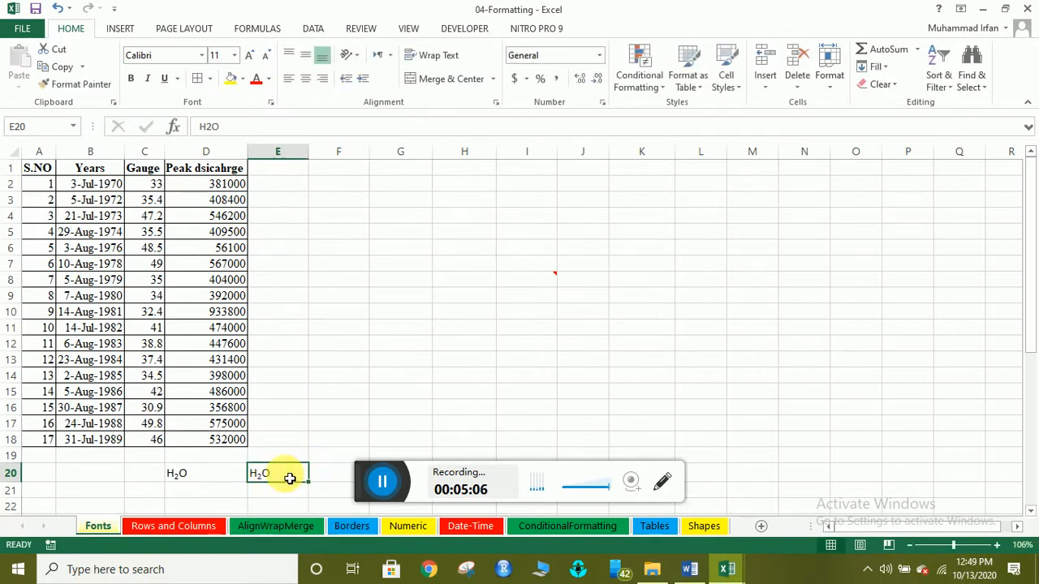
pyautogui.click(226, 493)
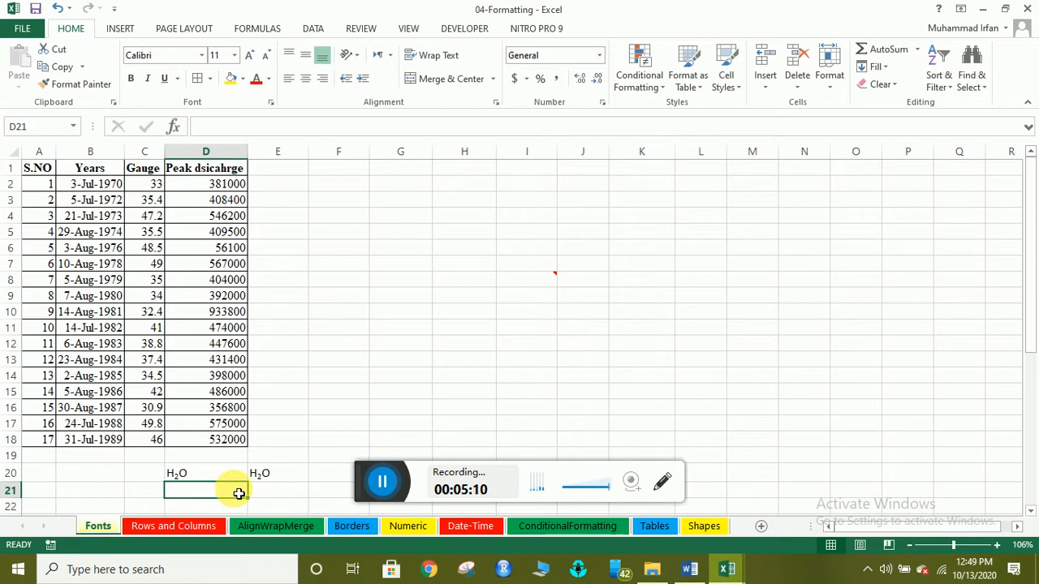
# Enter E=mc2 in D21 and format its 2 as a superscript.
pyautogui.write('E=mc2')
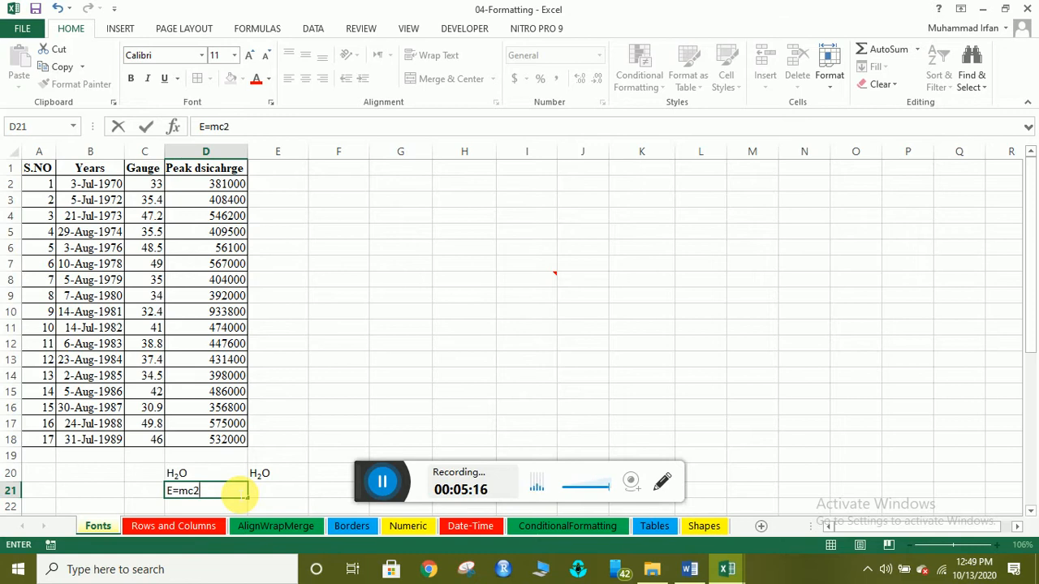
pyautogui.hotkey('shift', 'Left')
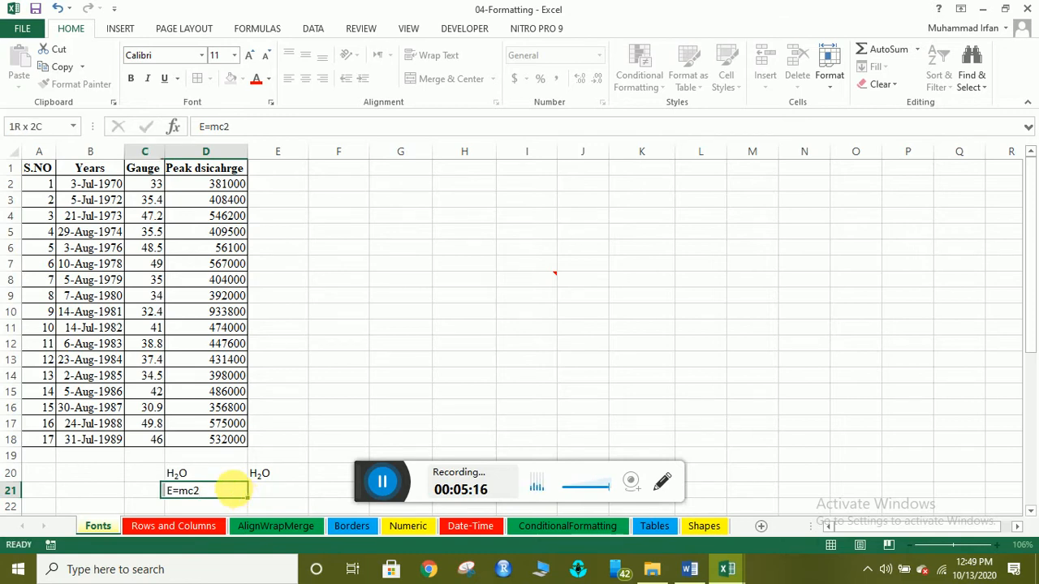
pyautogui.press('Right')
pyautogui.press('Left')
pyautogui.press('F2')
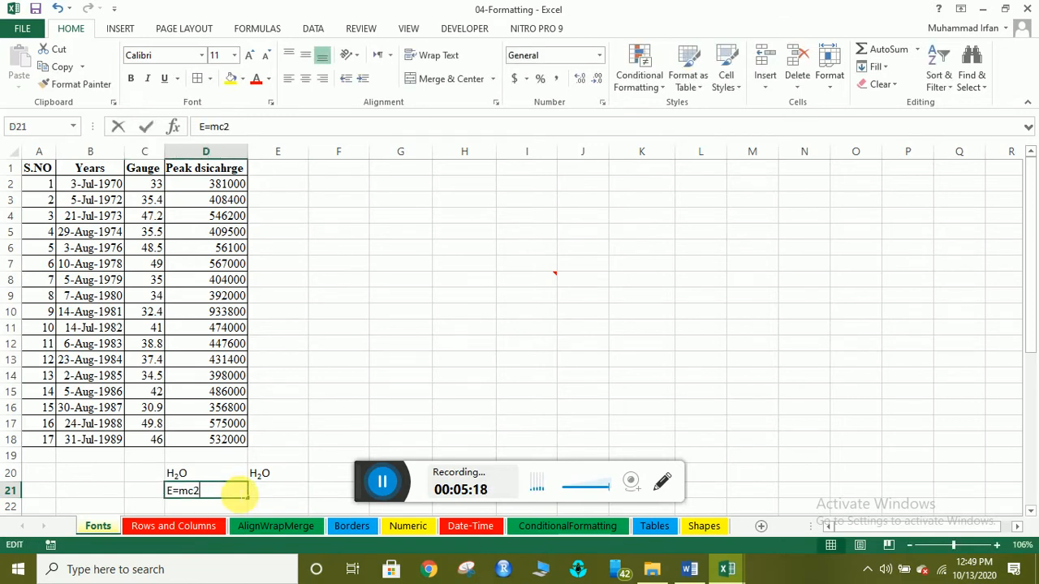
pyautogui.hotkey('shift', 'Left')
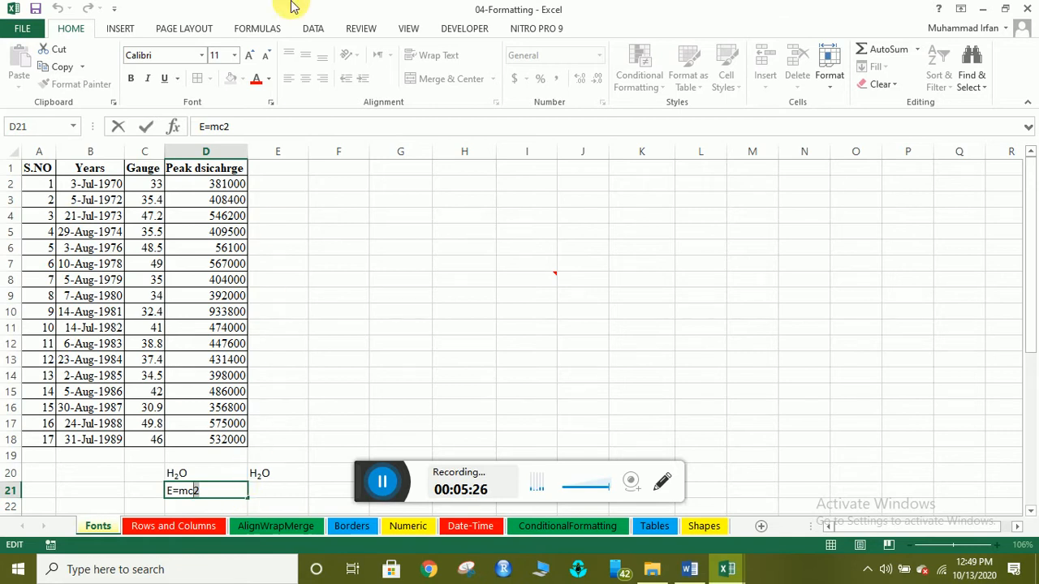
pyautogui.click(271, 103)
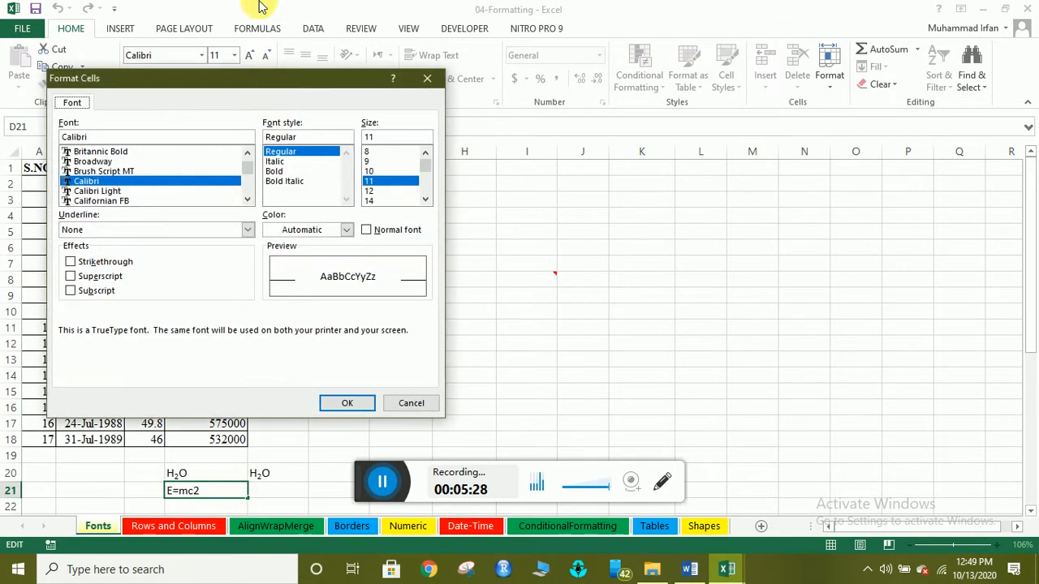
pyautogui.click(72, 276)
pyautogui.click(347, 404)
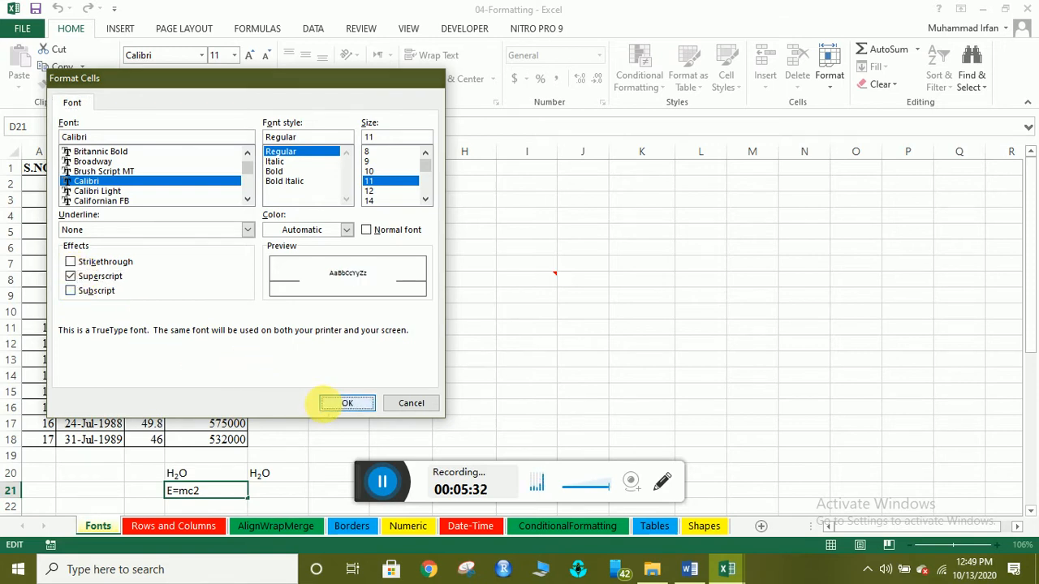
pyautogui.click(265, 496)
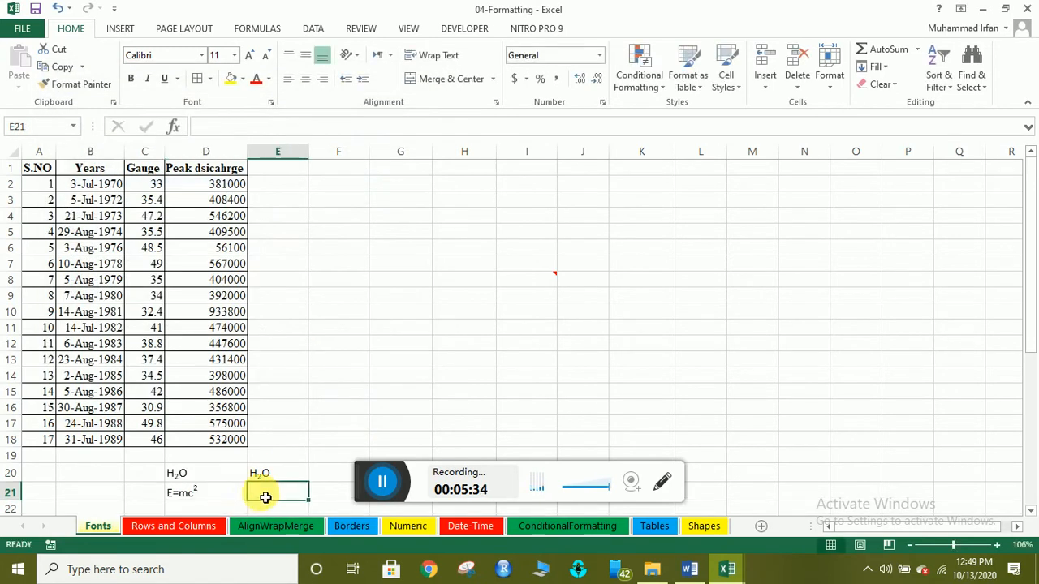
pyautogui.click(198, 497)
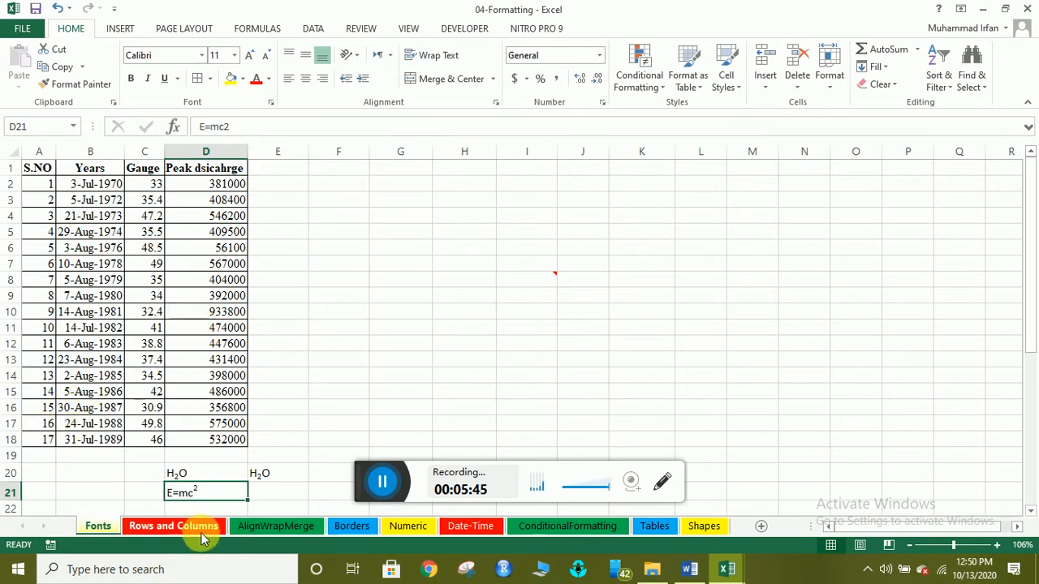
pyautogui.click(47, 424)
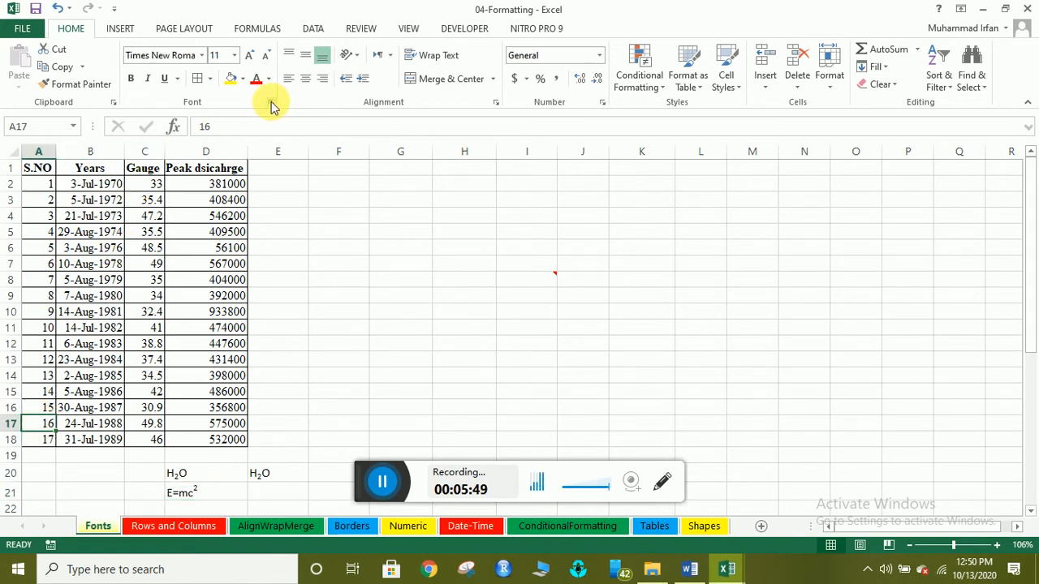
pyautogui.click(270, 103)
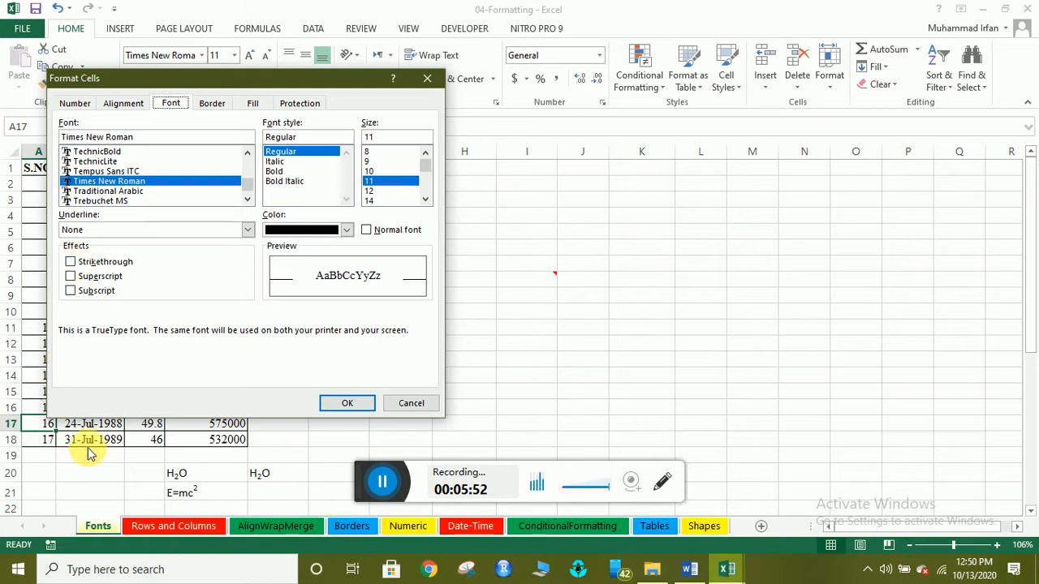
pyautogui.click(390, 406)
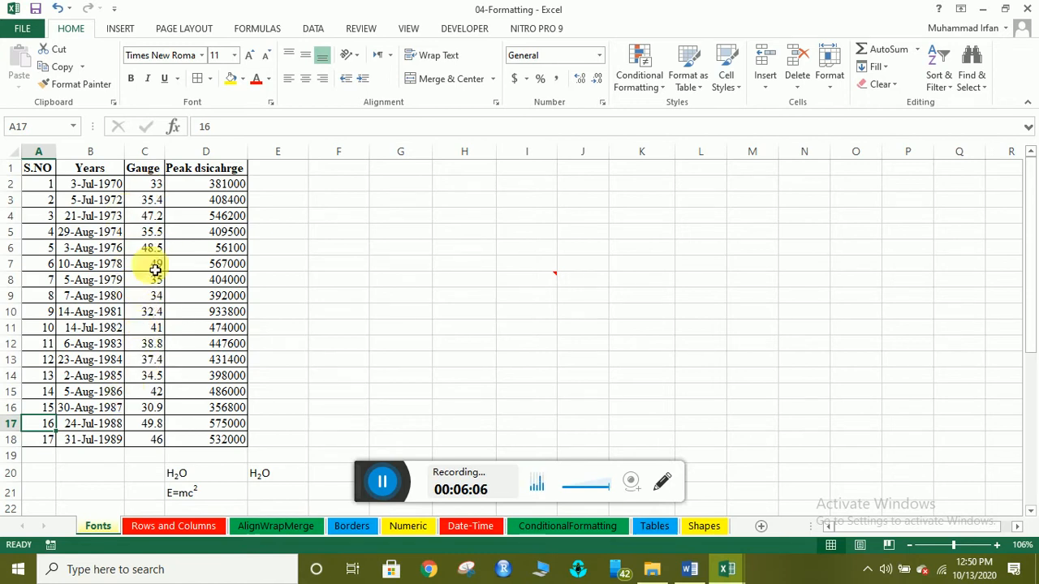
pyautogui.click(149, 346)
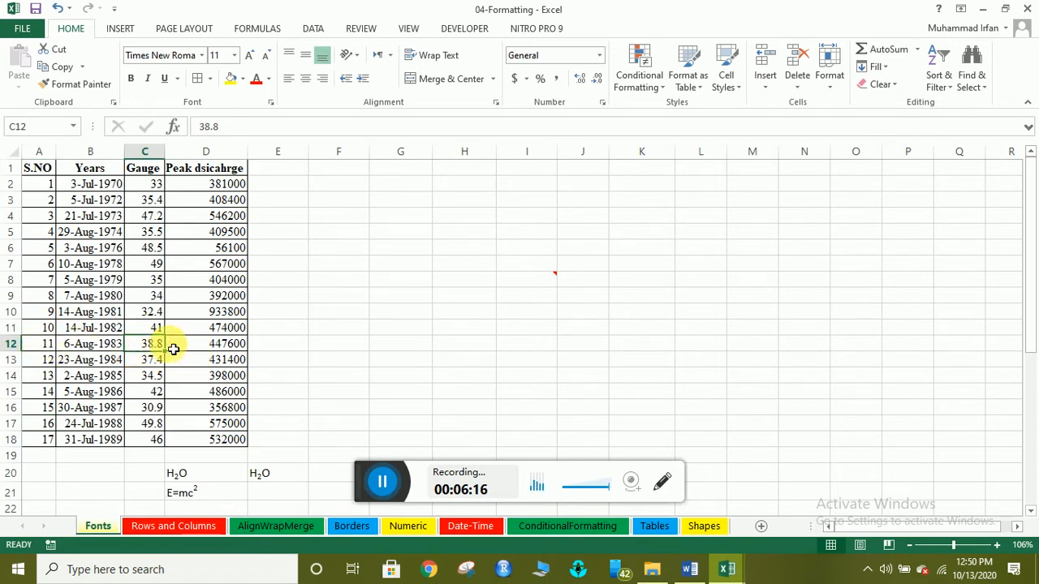
pyautogui.click(148, 364)
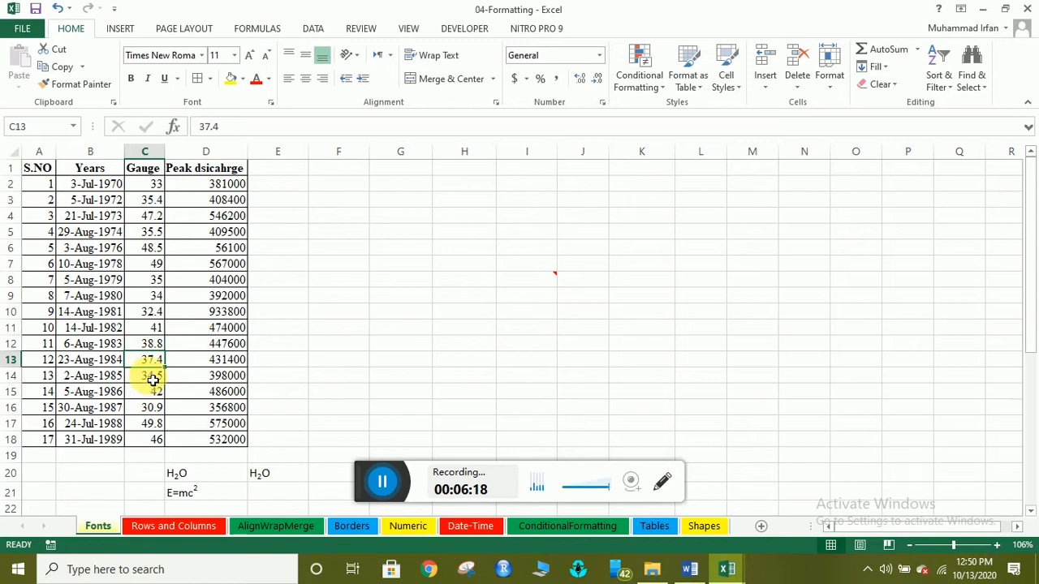
pyautogui.click(147, 349)
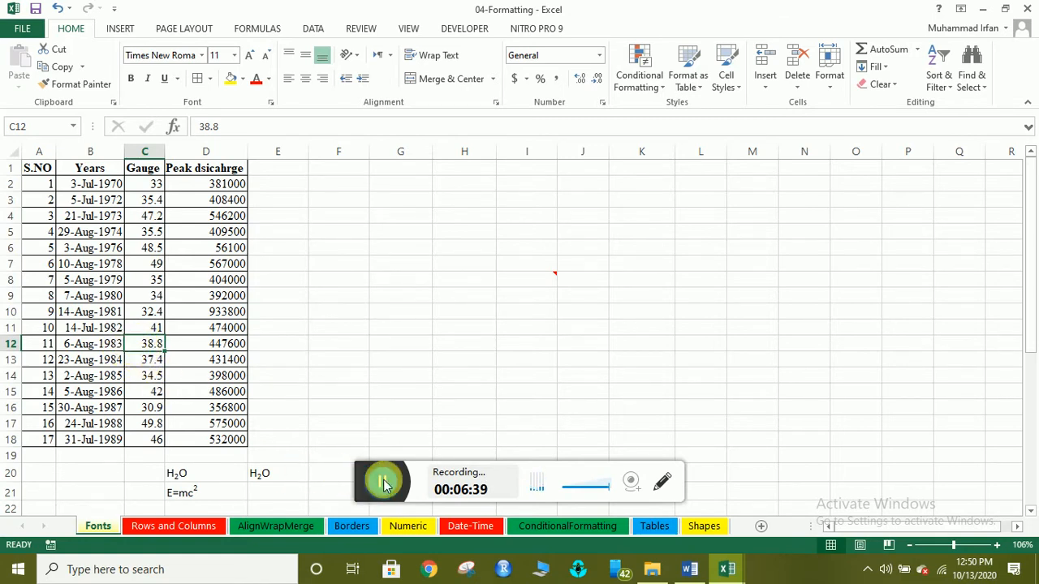
# Apply strikethrough to 38.8 in C12 and compare it with the plain 37.4 in C13.
pyautogui.click(383, 482)
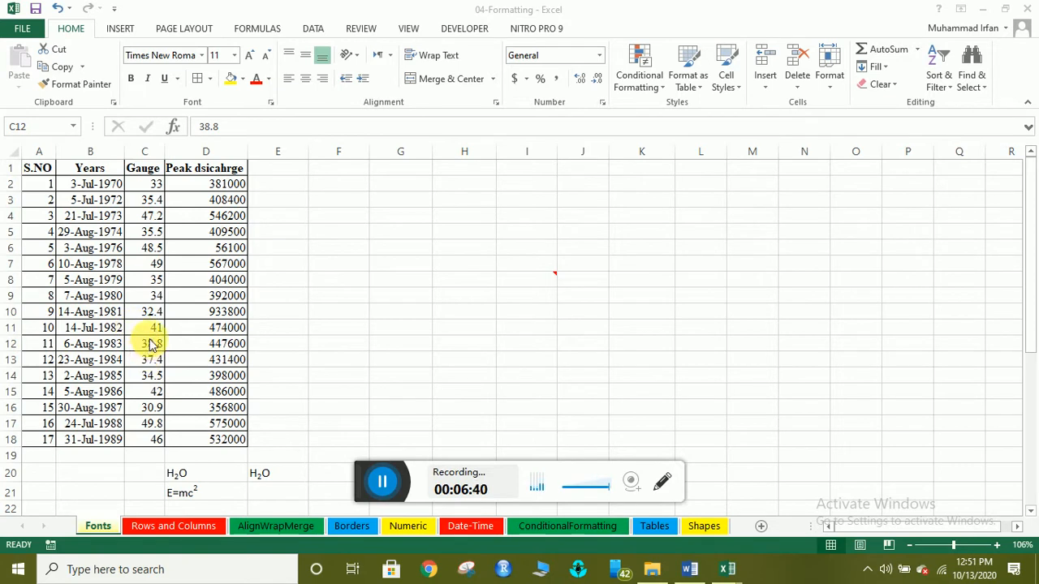
pyautogui.click(154, 343)
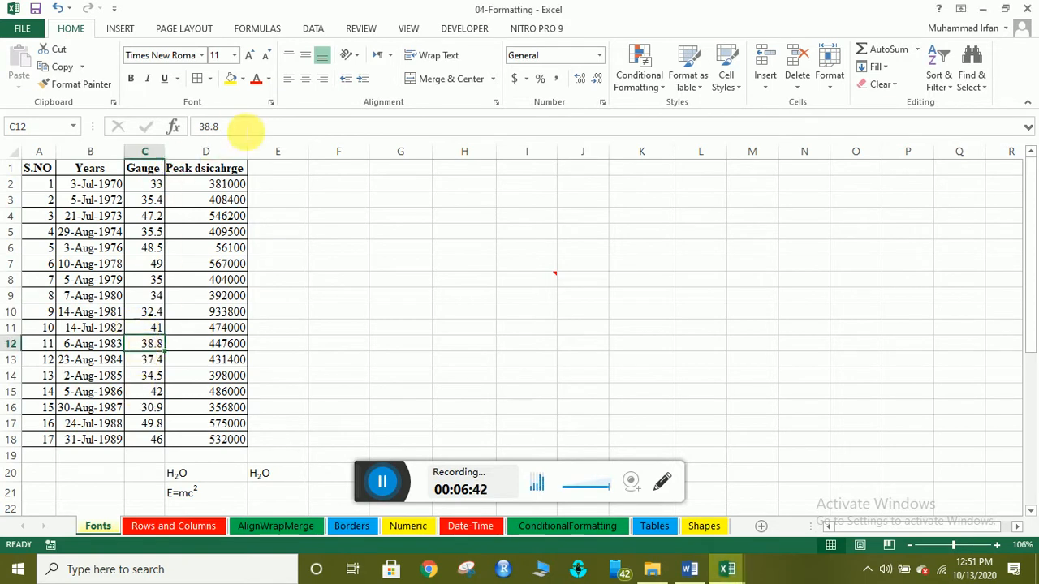
pyautogui.click(267, 102)
pyautogui.click(93, 261)
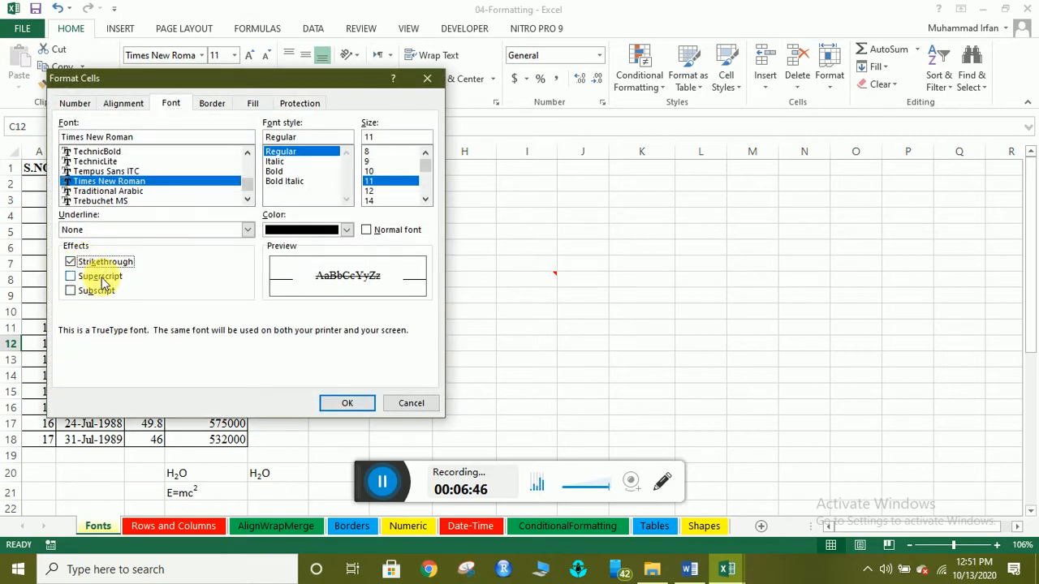
pyautogui.click(350, 403)
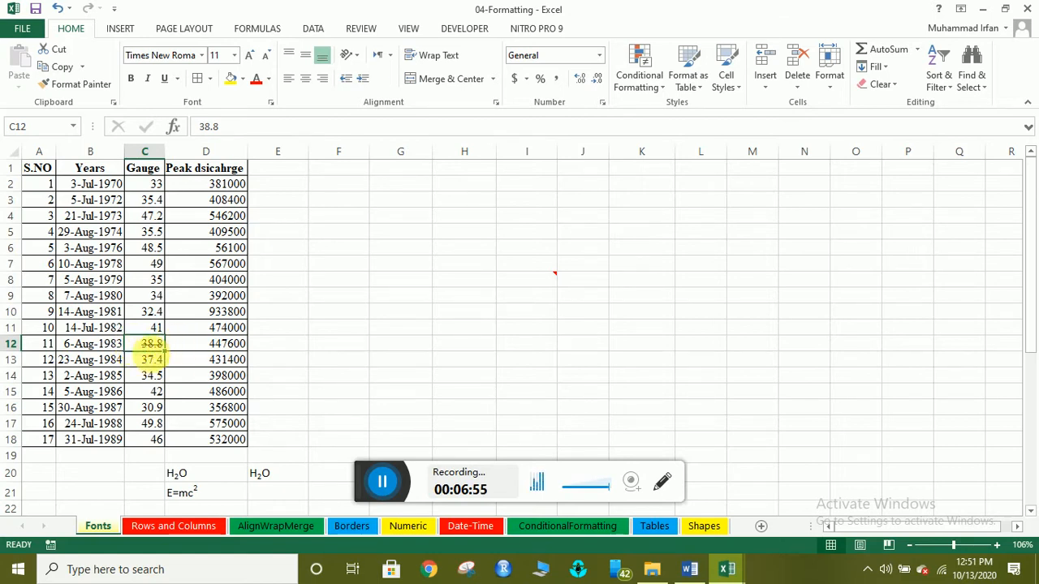
pyautogui.click(149, 361)
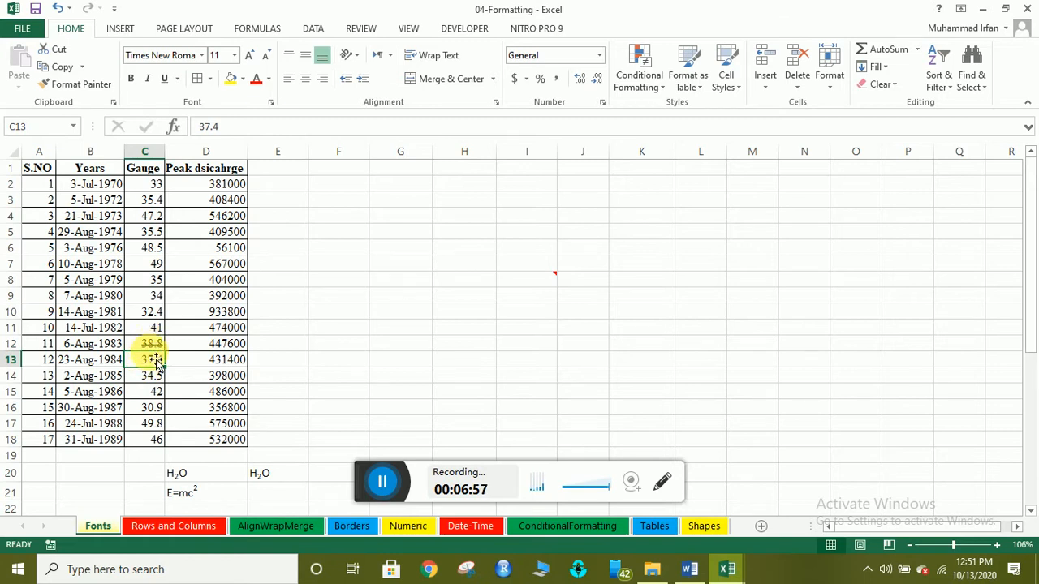
pyautogui.click(144, 343)
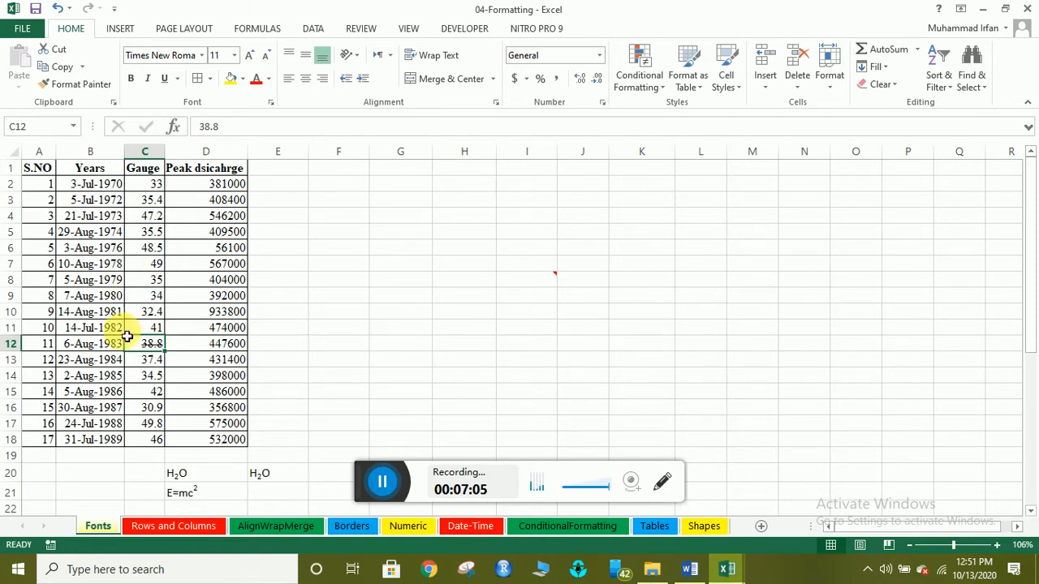
pyautogui.click(150, 362)
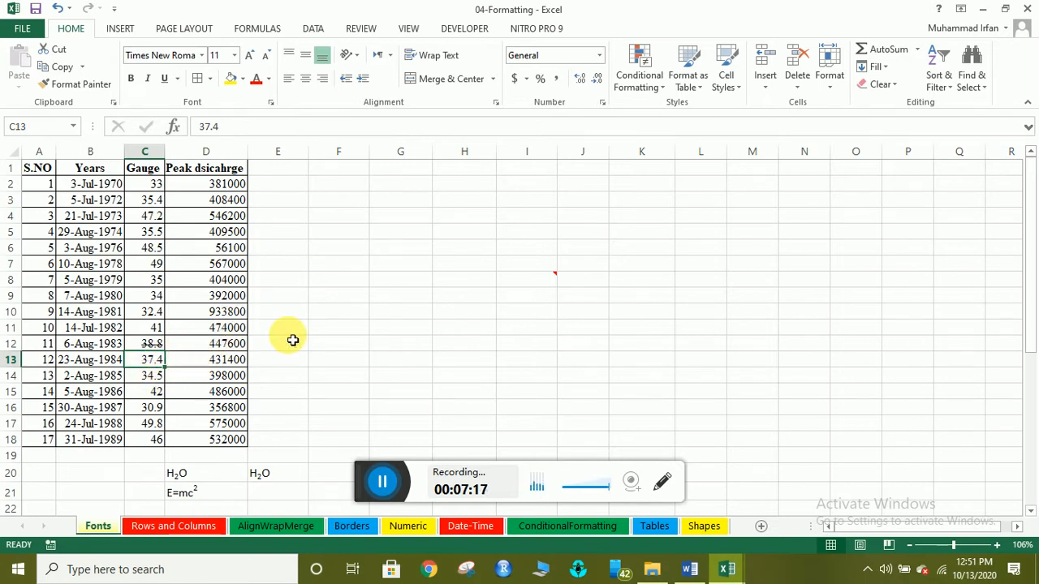
pyautogui.click(161, 346)
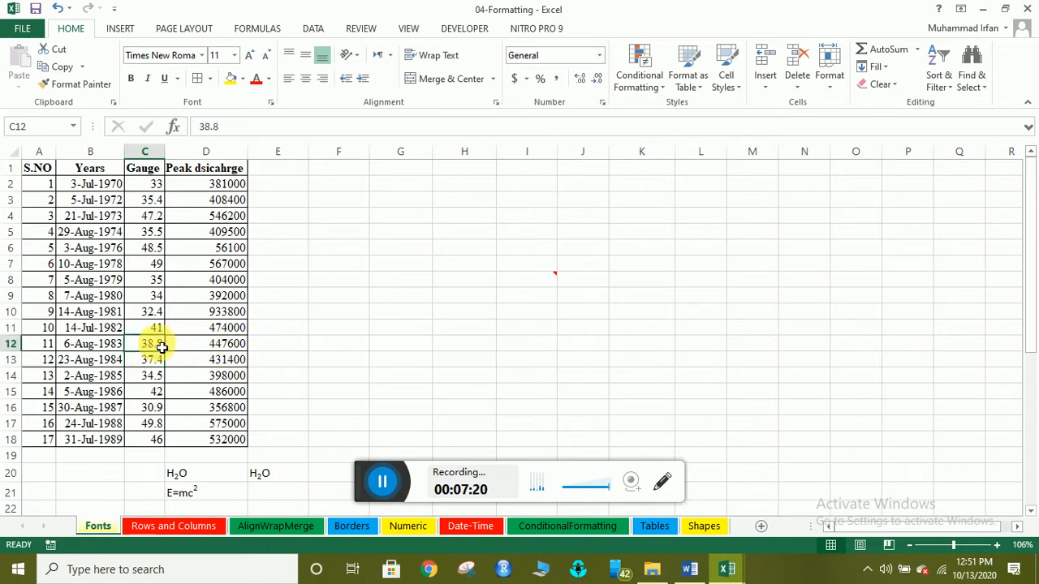
# Open the Format Cells Font options and cancel without changing any effect.
pyautogui.click(303, 359)
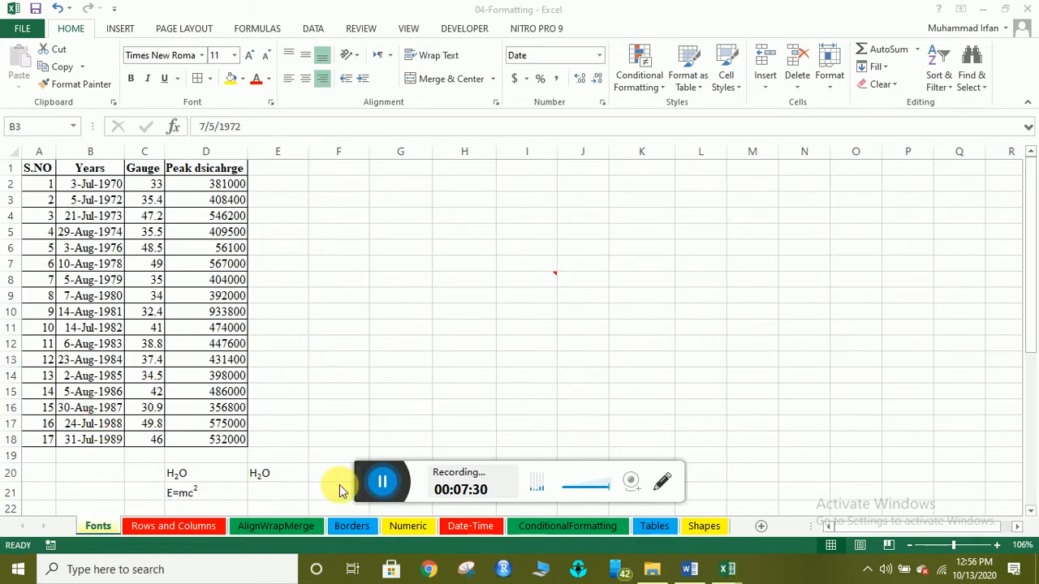
pyautogui.click(271, 105)
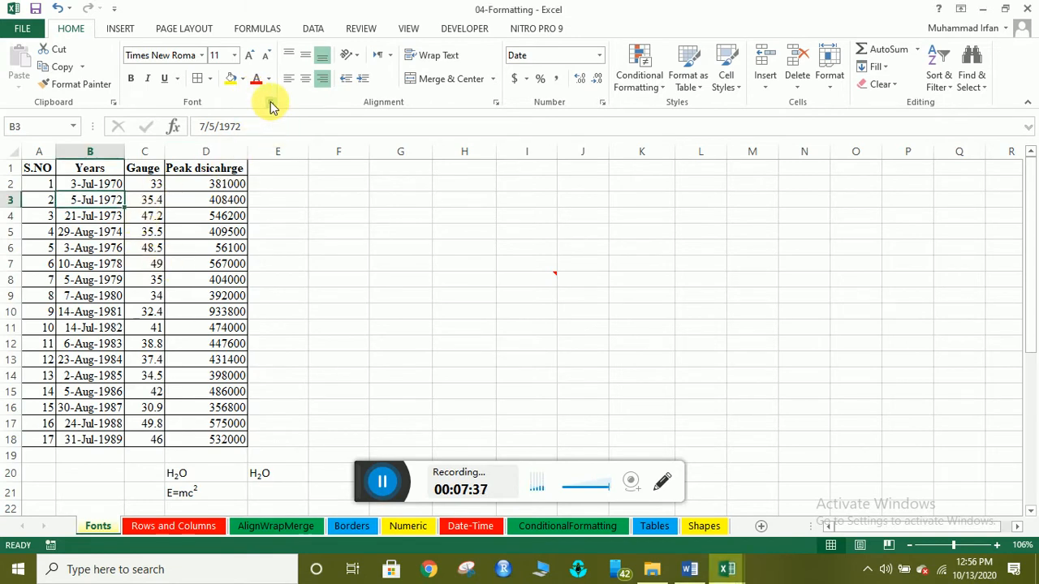
pyautogui.click(270, 102)
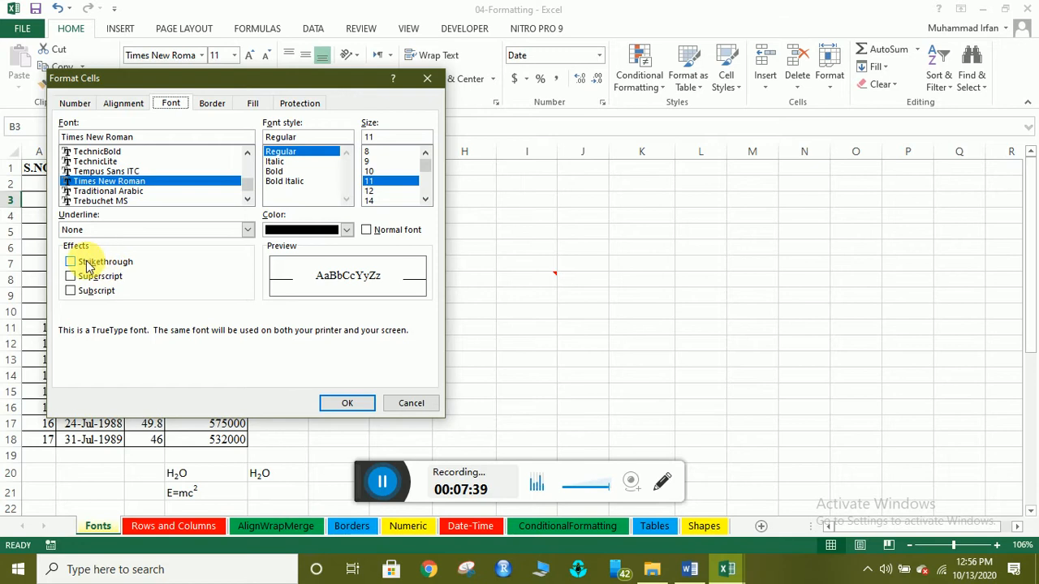
pyautogui.click(410, 403)
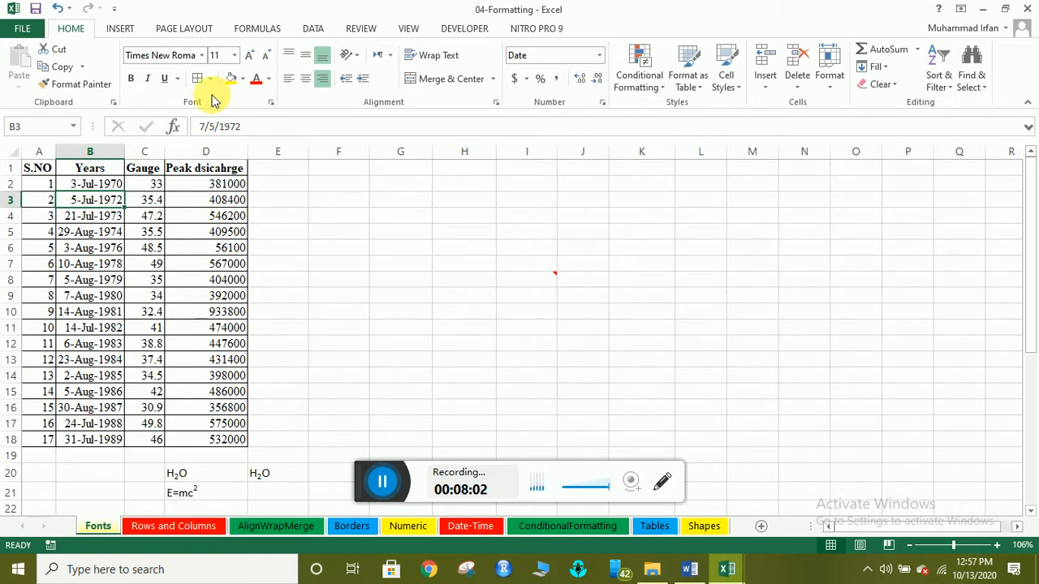
# Open the Quick Access Toolbar settings and list All Commands.
pyautogui.rightClick(150, 101)
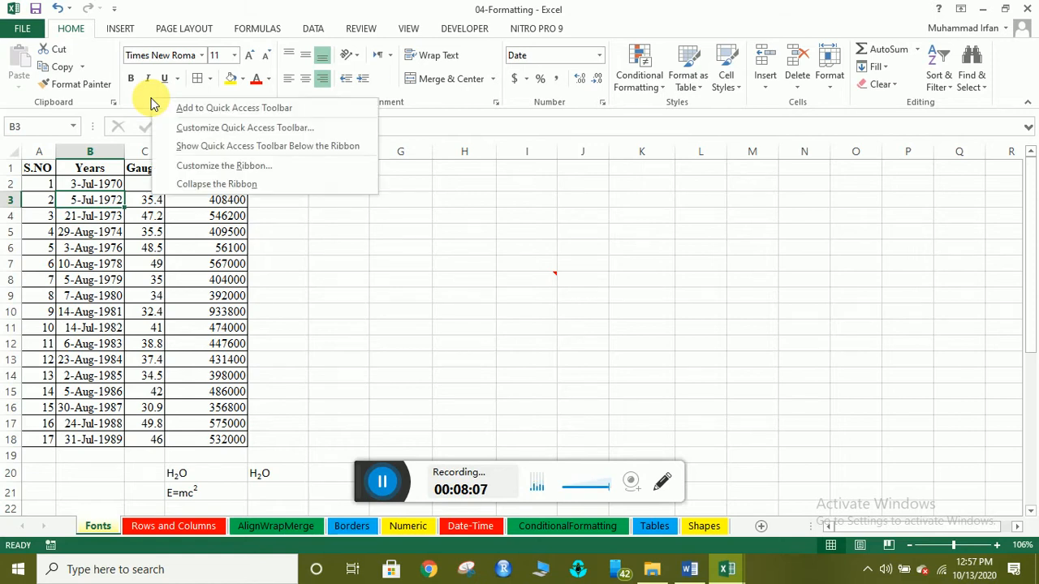
pyautogui.click(192, 129)
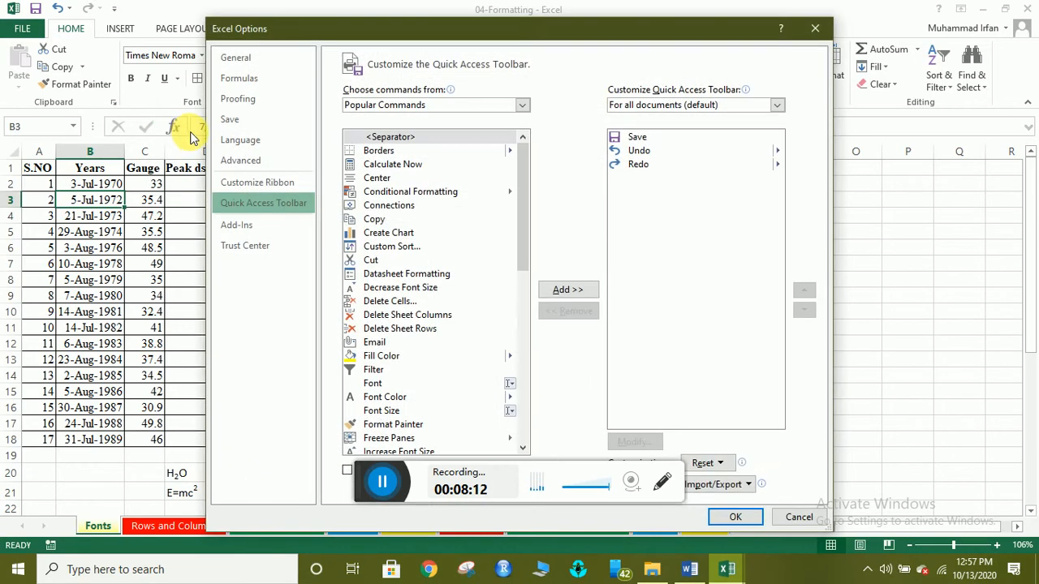
pyautogui.moveTo(447, 110)
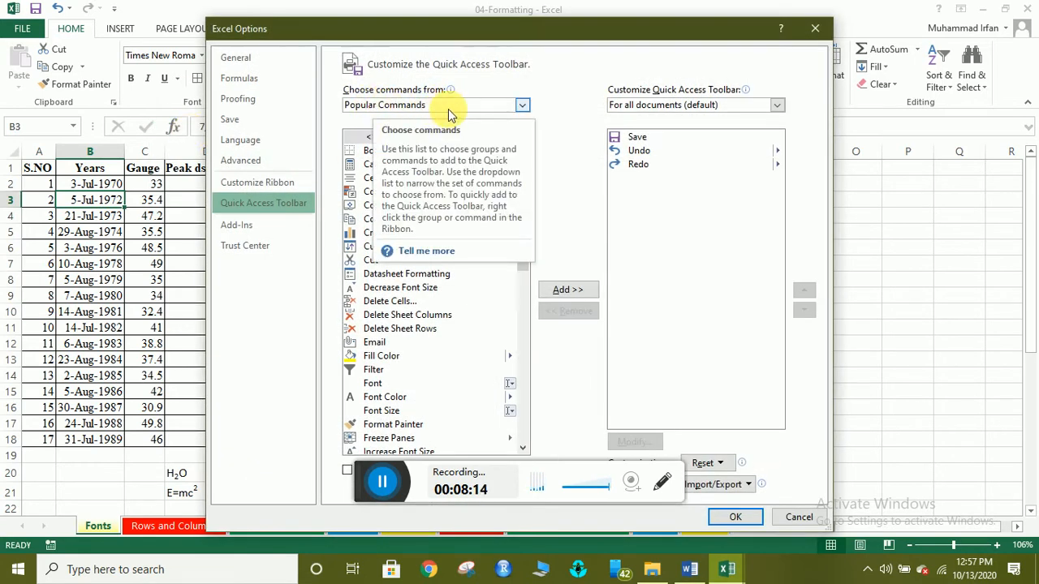
pyautogui.click(451, 106)
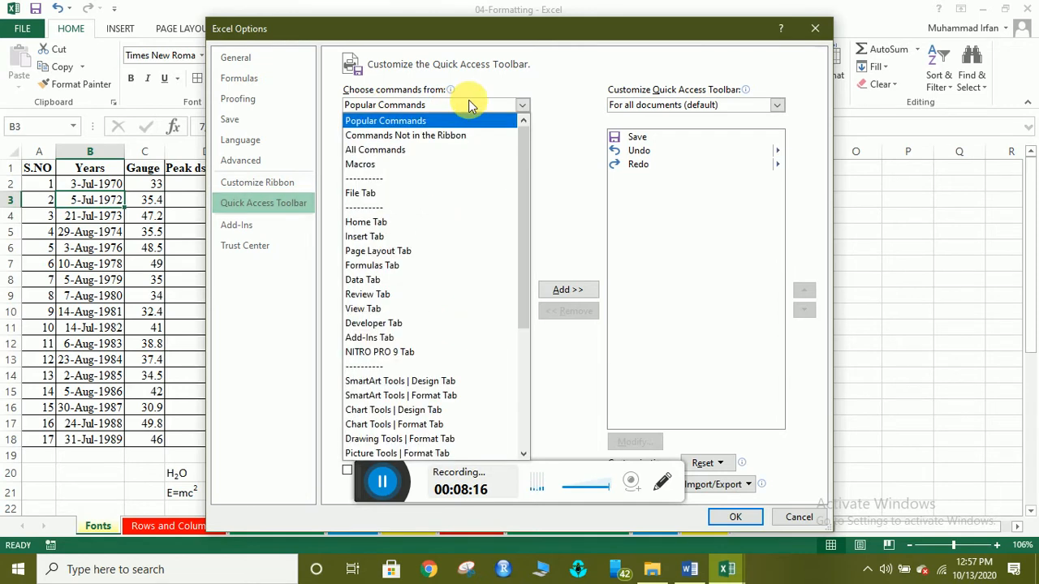
pyautogui.click(410, 150)
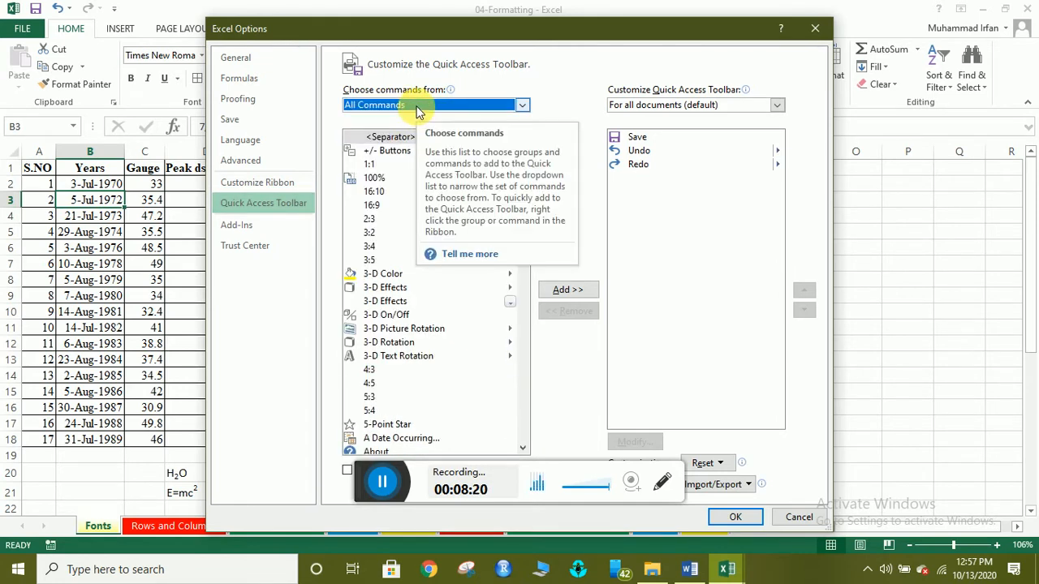
pyautogui.click(412, 108)
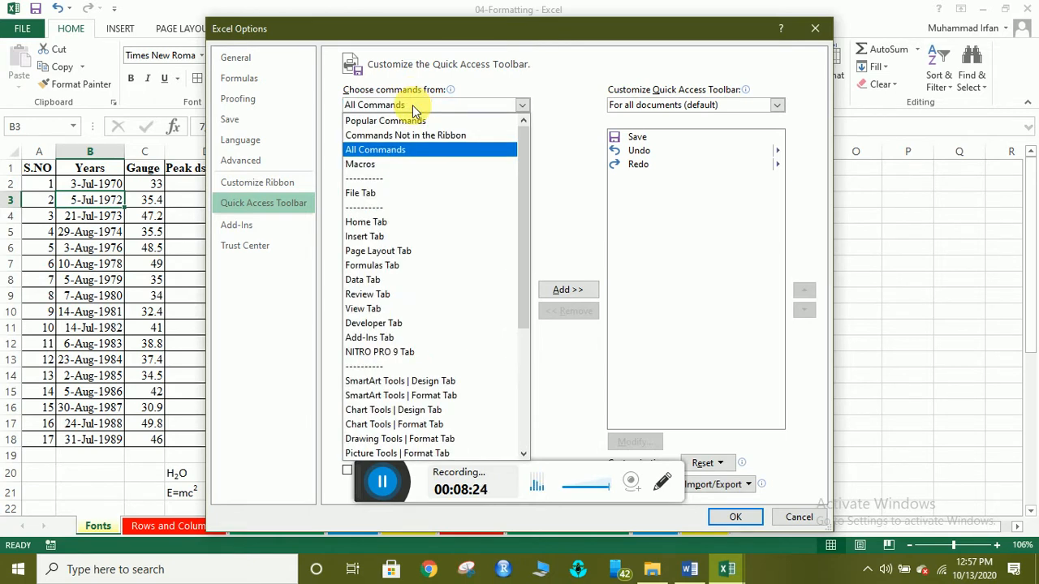
pyautogui.press('s')
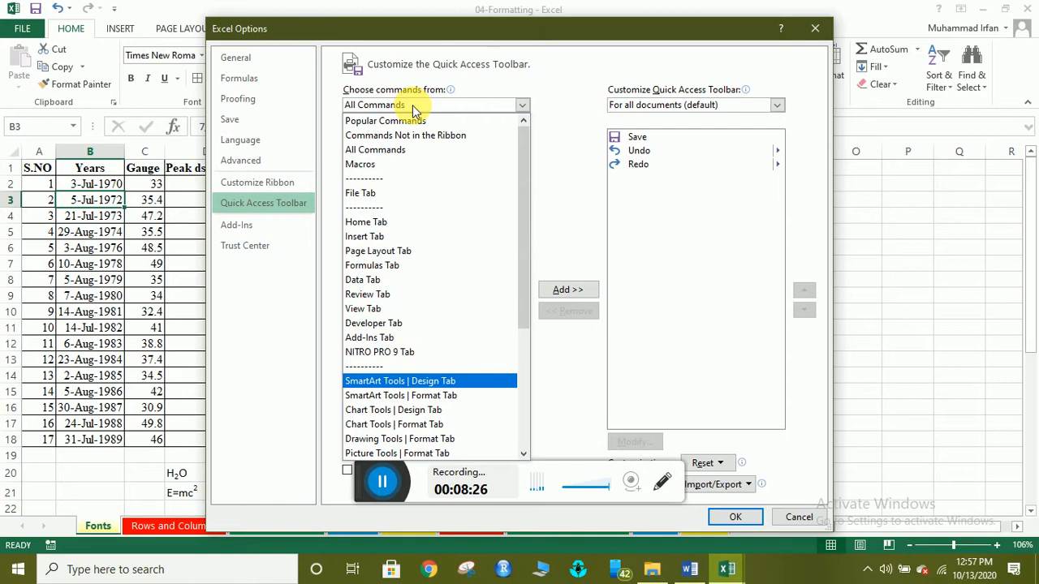
pyautogui.press('t')
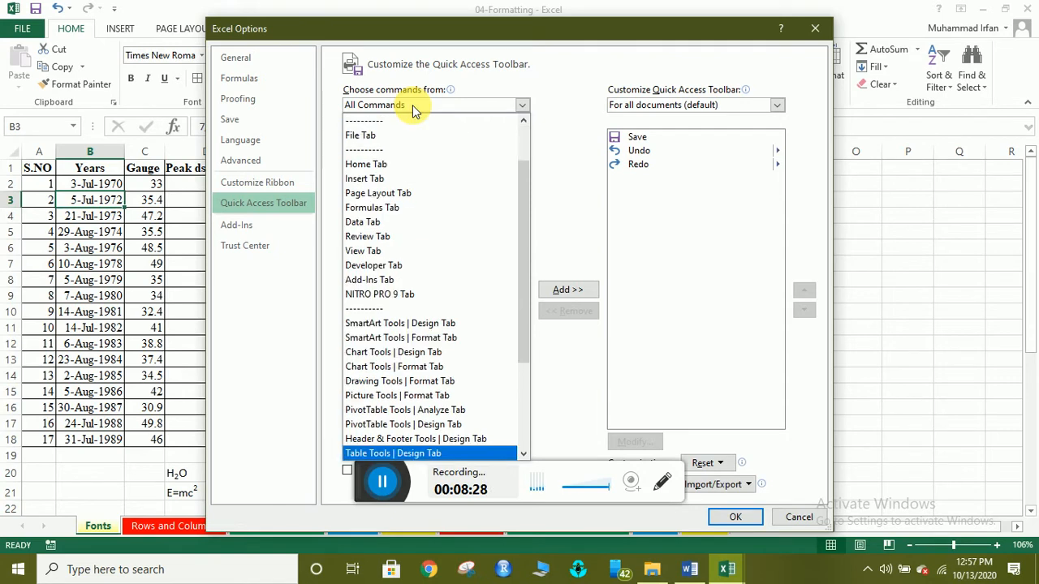
pyautogui.press('s')
pyautogui.press('s')
pyautogui.press('s')
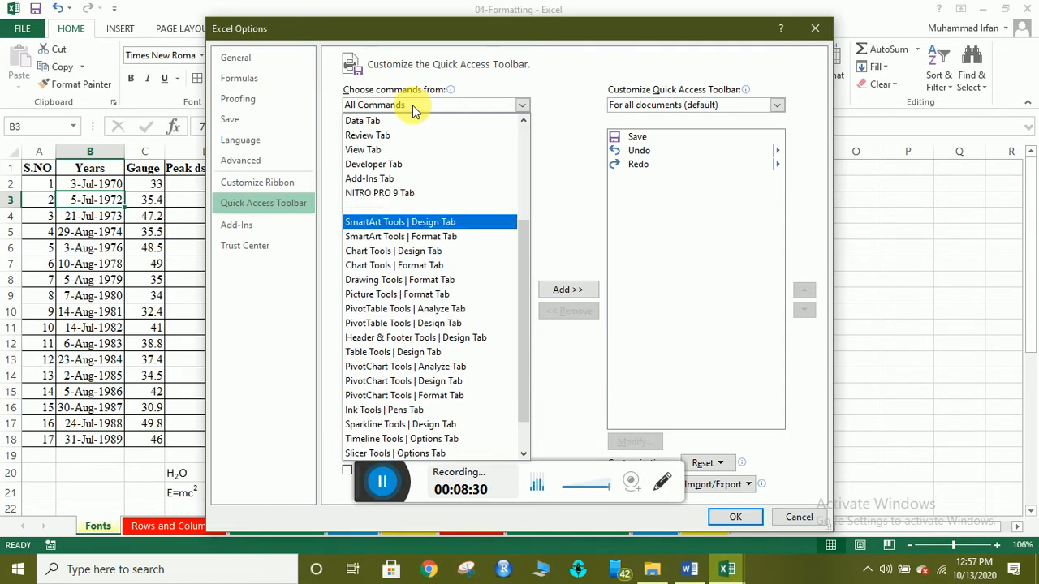
pyautogui.press('s')
pyautogui.press('s')
pyautogui.press('s')
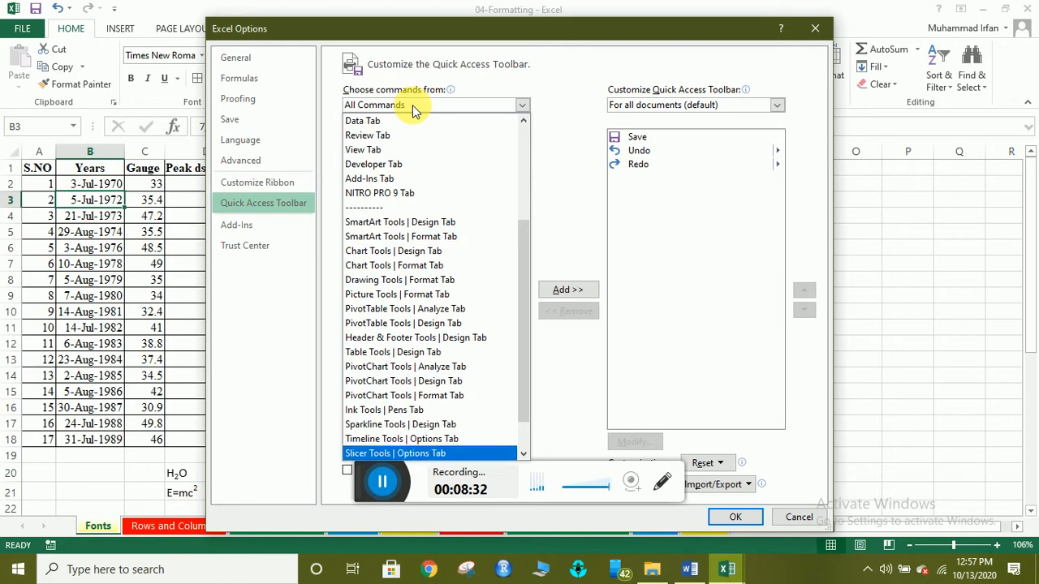
pyautogui.click(459, 102)
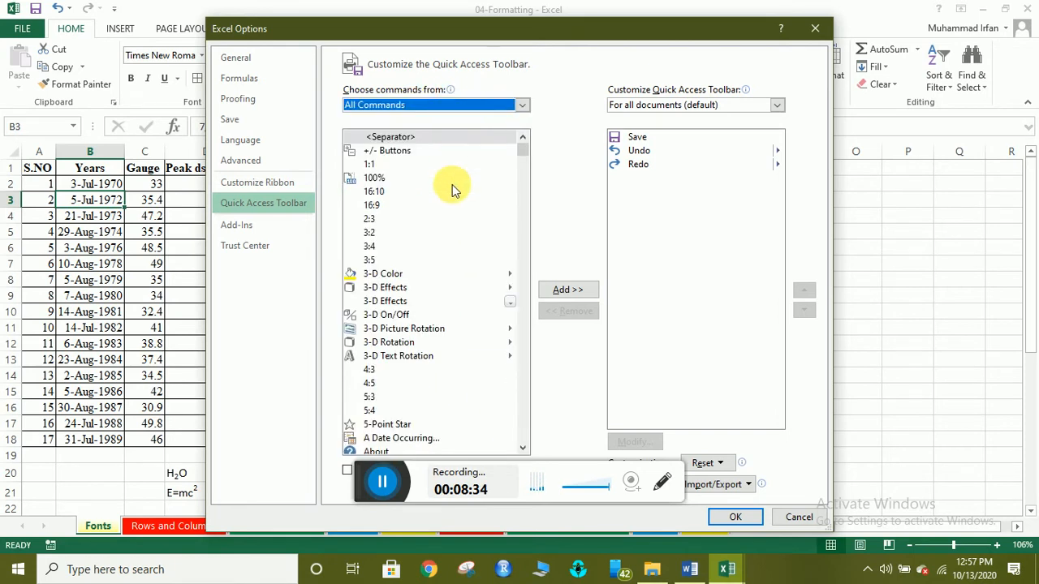
# Add Strikethrough to the Quick Access Toolbar command list.
pyautogui.scroll(-20, 442, 244)
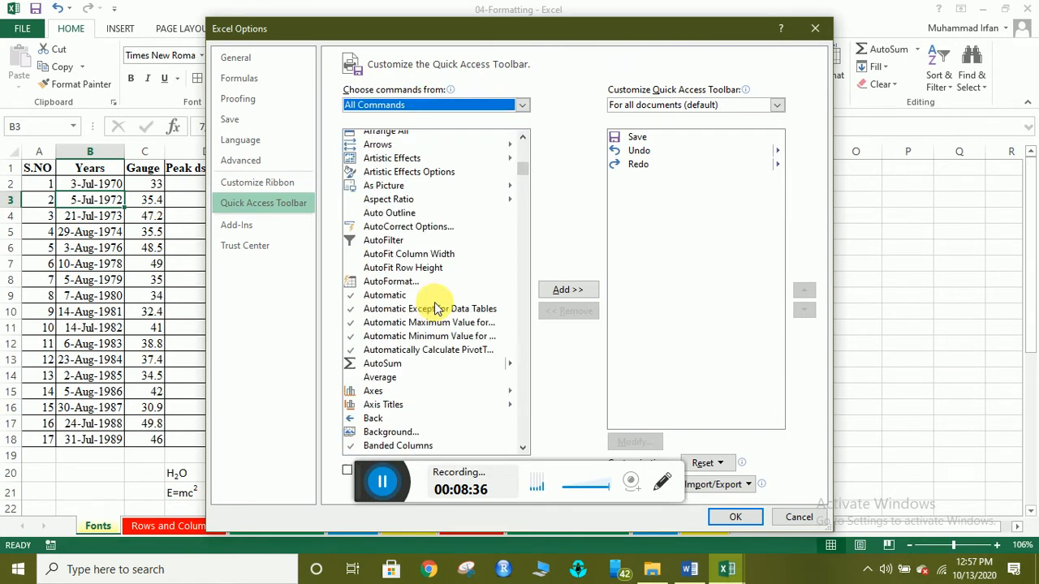
pyautogui.scroll(-17, 439, 312)
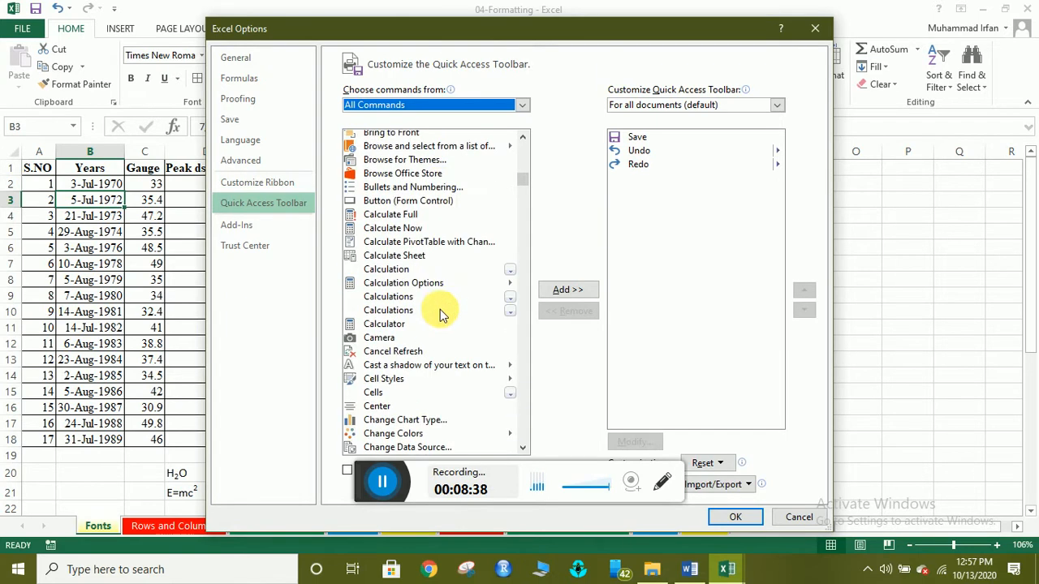
pyautogui.scroll(-20, 442, 315)
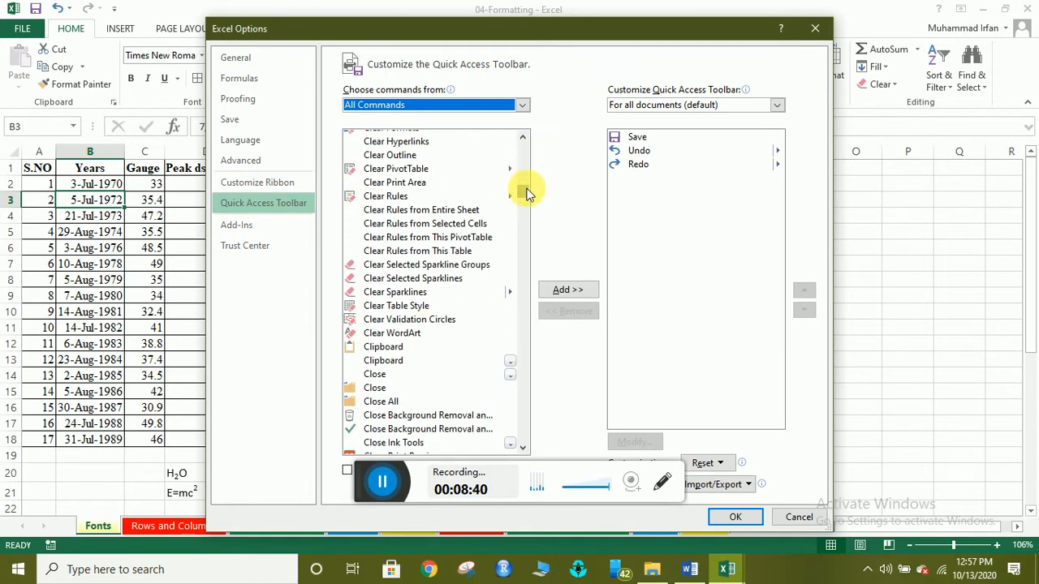
pyautogui.moveTo(526, 193); pyautogui.dragTo(521, 392)
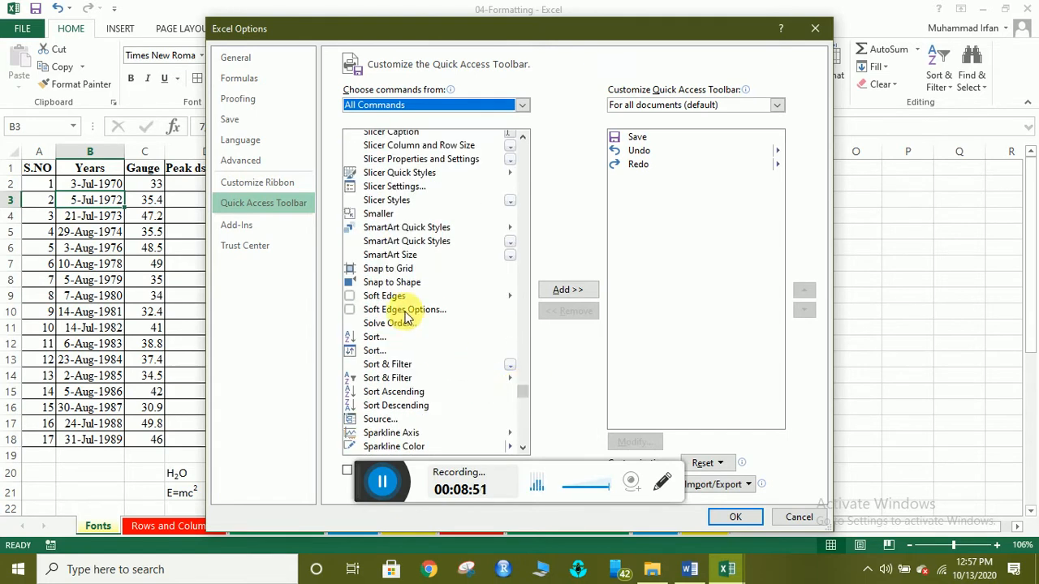
pyautogui.scroll(-18, 402, 309)
pyautogui.scroll(-7, 407, 317)
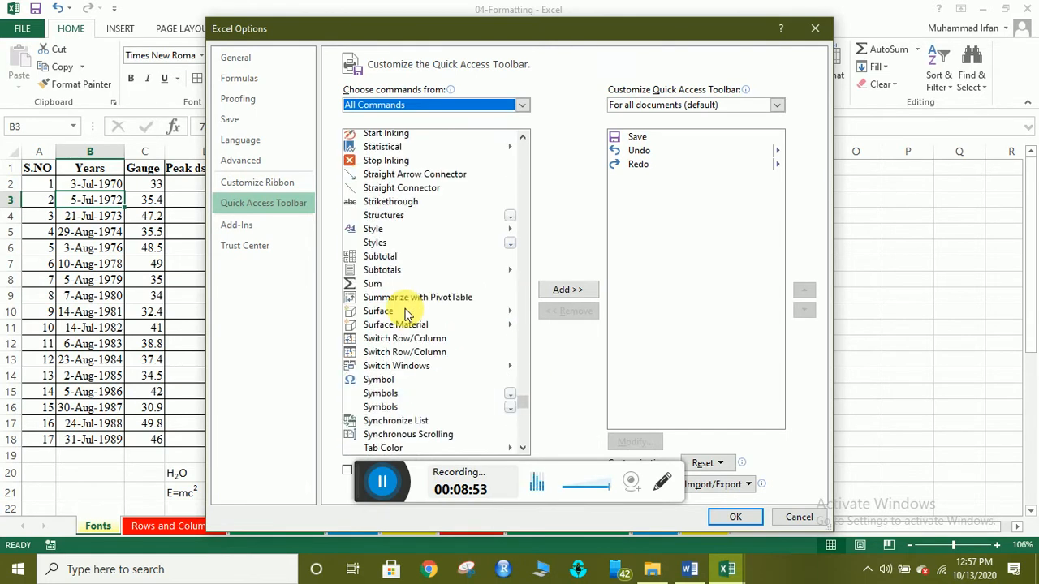
pyautogui.scroll(6, 410, 298)
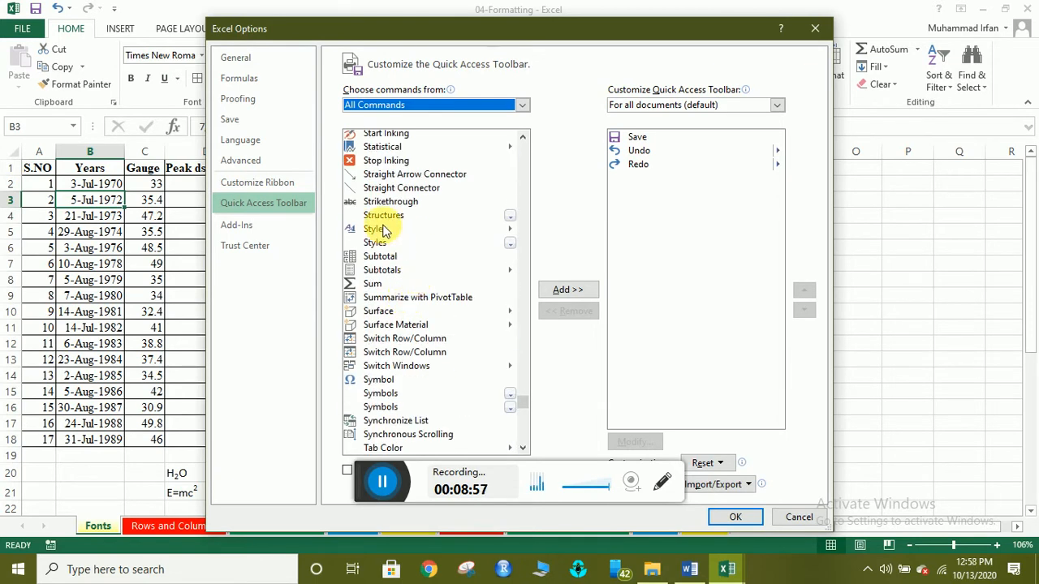
pyautogui.click(390, 204)
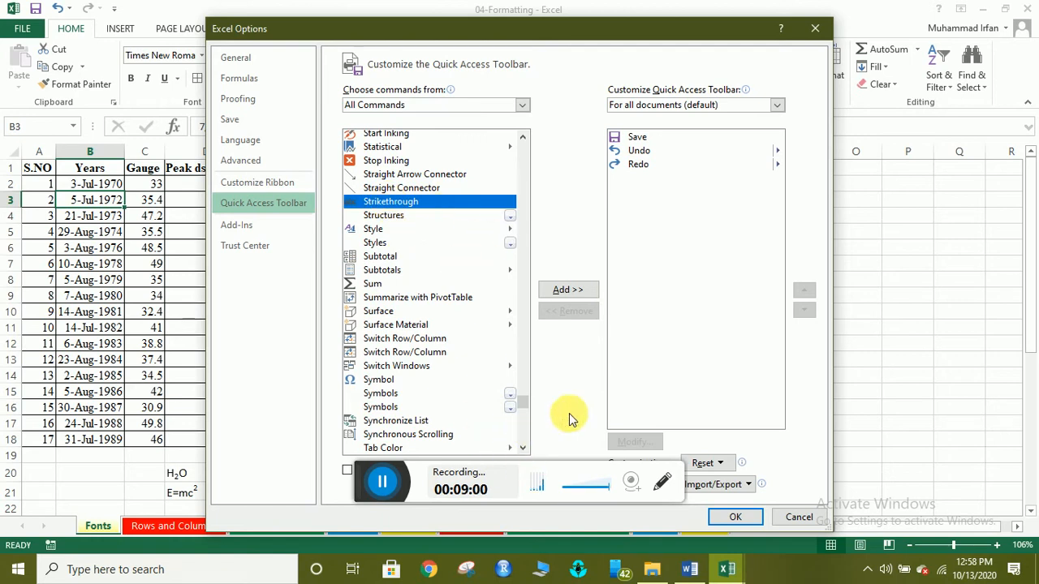
pyautogui.click(552, 291)
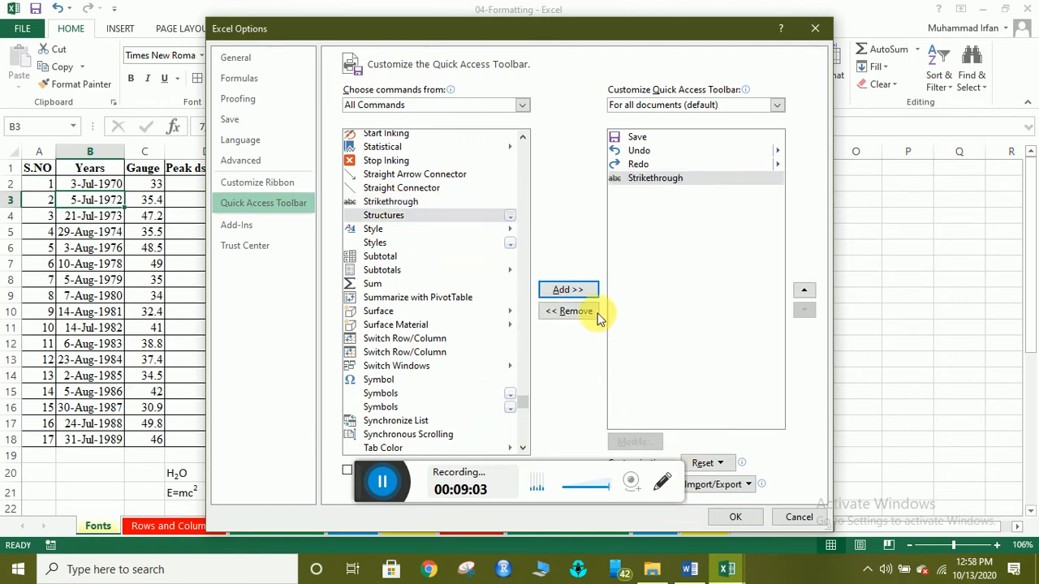
pyautogui.moveTo(613, 33); pyautogui.dragTo(634, 20)
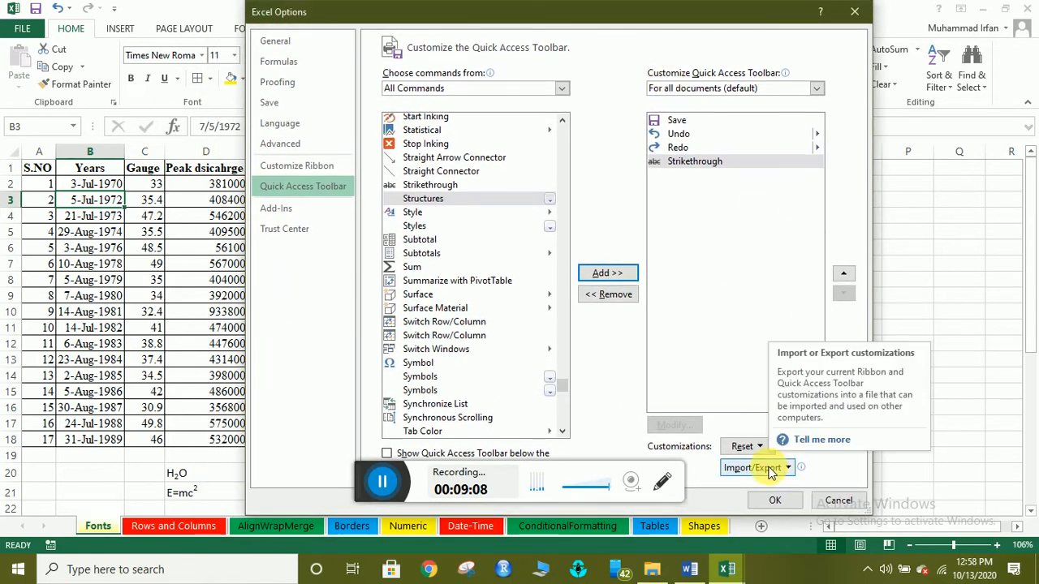
# Save the toolbar change, then strike through and restore the 29-Aug-1974 date in B5.
pyautogui.click(775, 499)
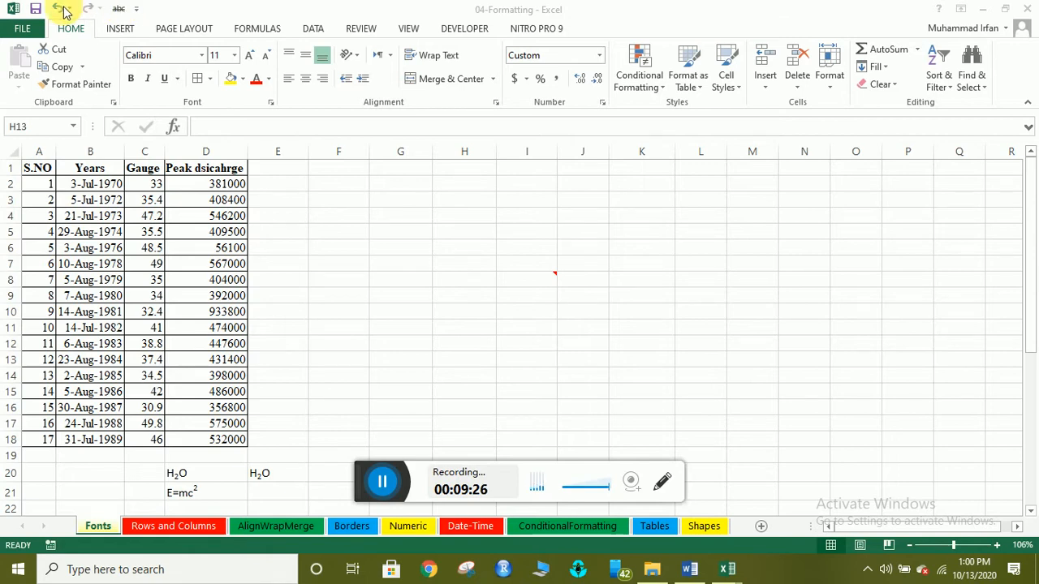
pyautogui.click(118, 240)
pyautogui.click(118, 240)
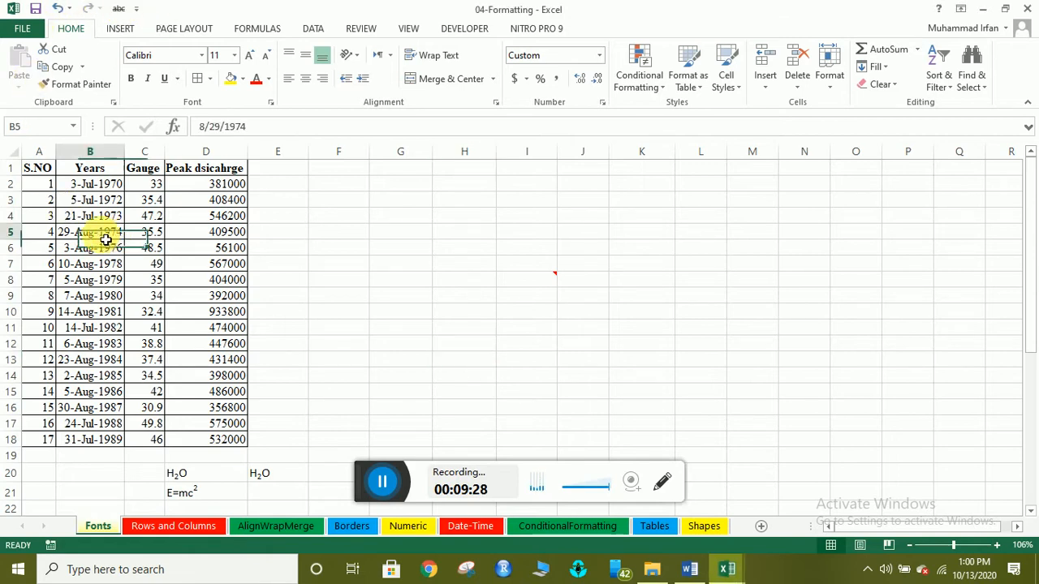
pyautogui.click(119, 8)
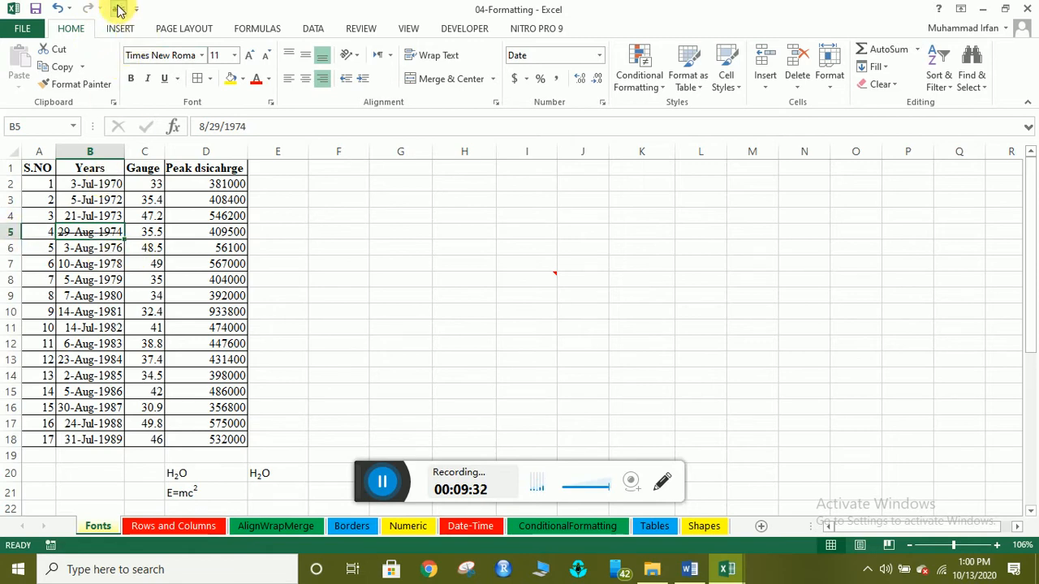
pyautogui.click(119, 8)
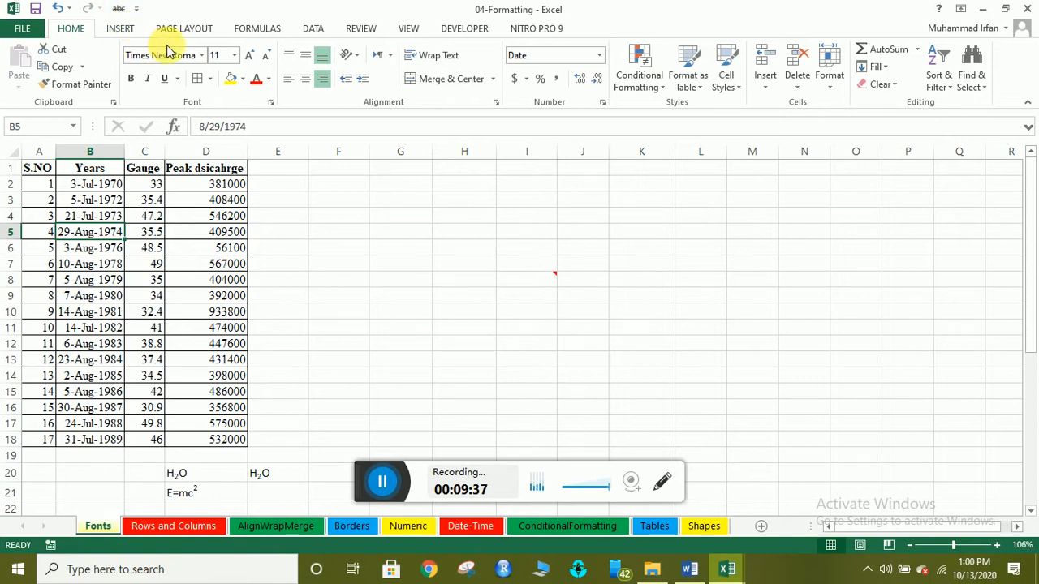
pyautogui.rightClick(232, 98)
# Add Calculator from All Commands to the Quick Access Toolbar and confirm with OK.
pyautogui.click(243, 125)
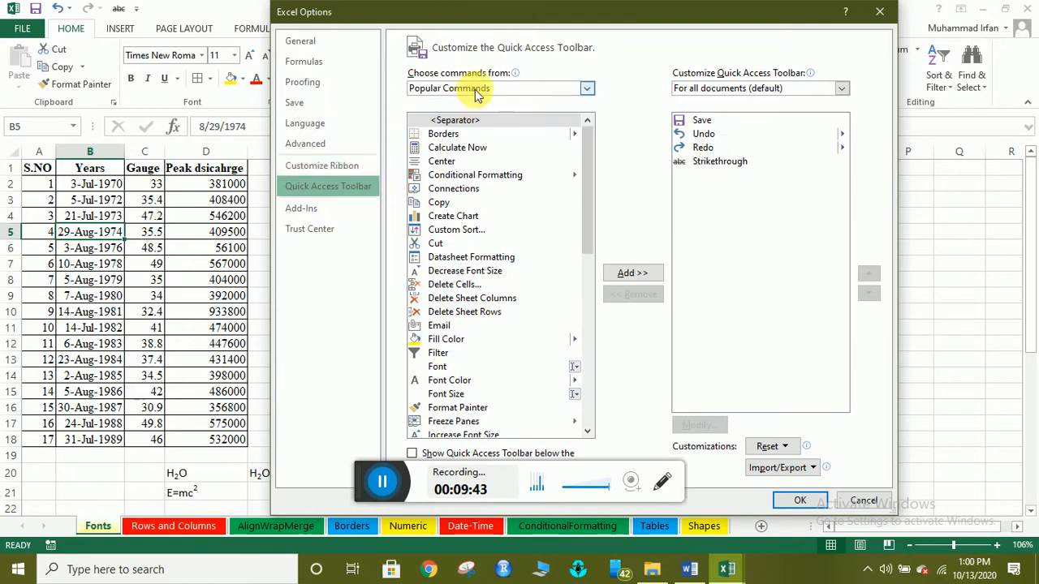
pyautogui.click(592, 87)
pyautogui.click(491, 134)
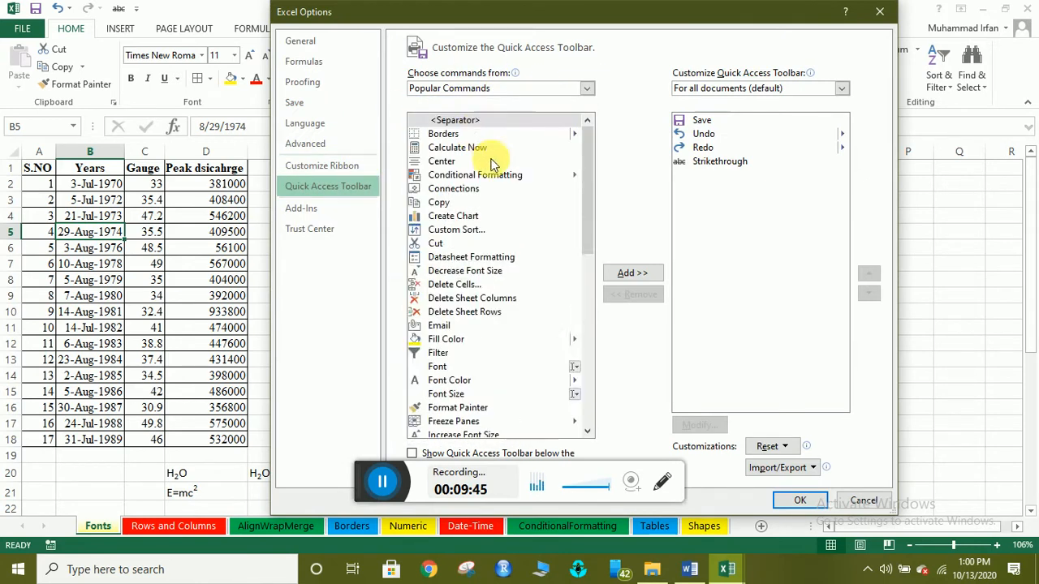
pyautogui.scroll(-7, 479, 260)
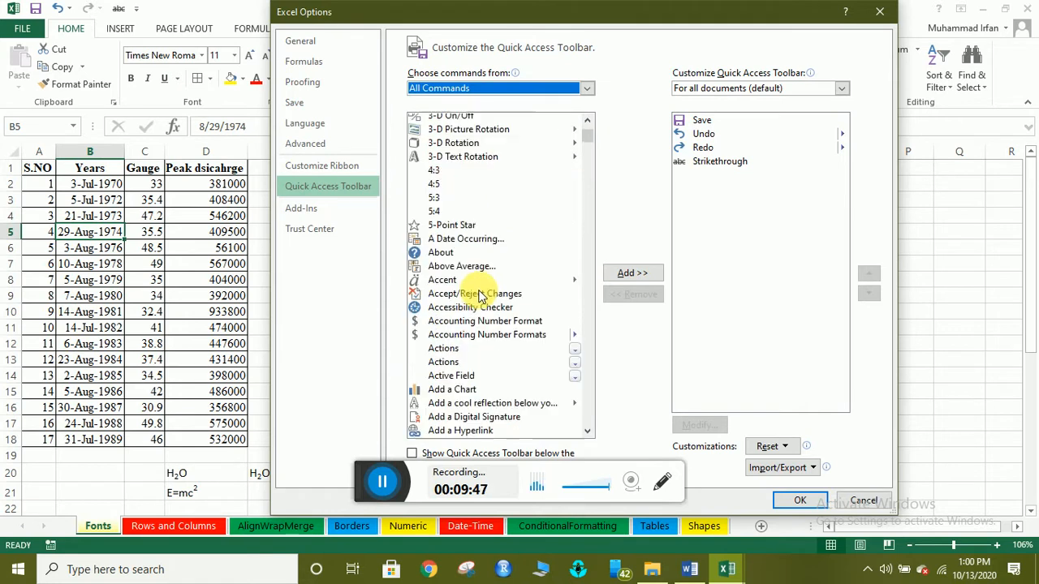
pyautogui.scroll(-15, 480, 301)
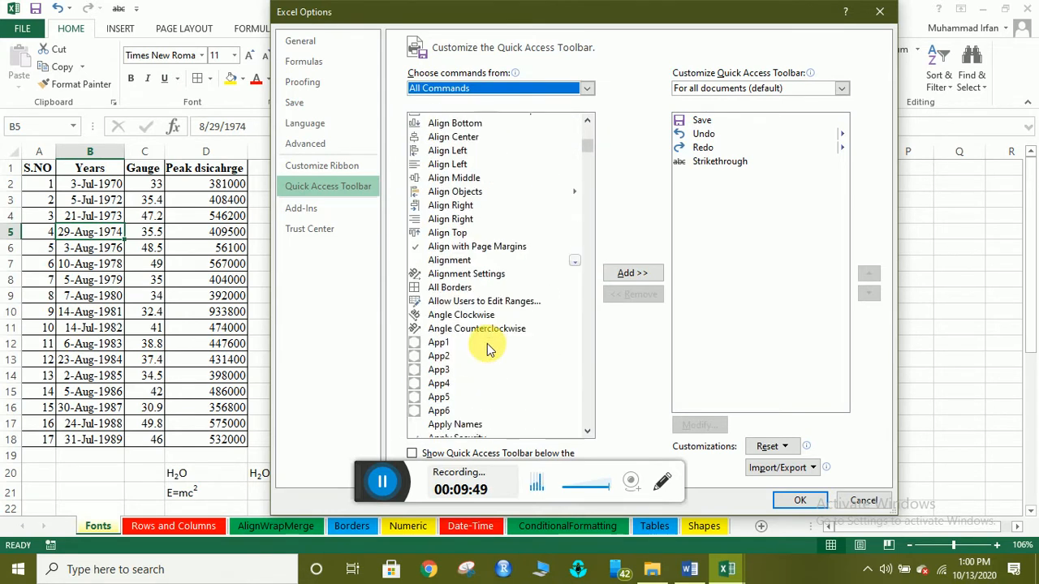
pyautogui.scroll(-5, 489, 349)
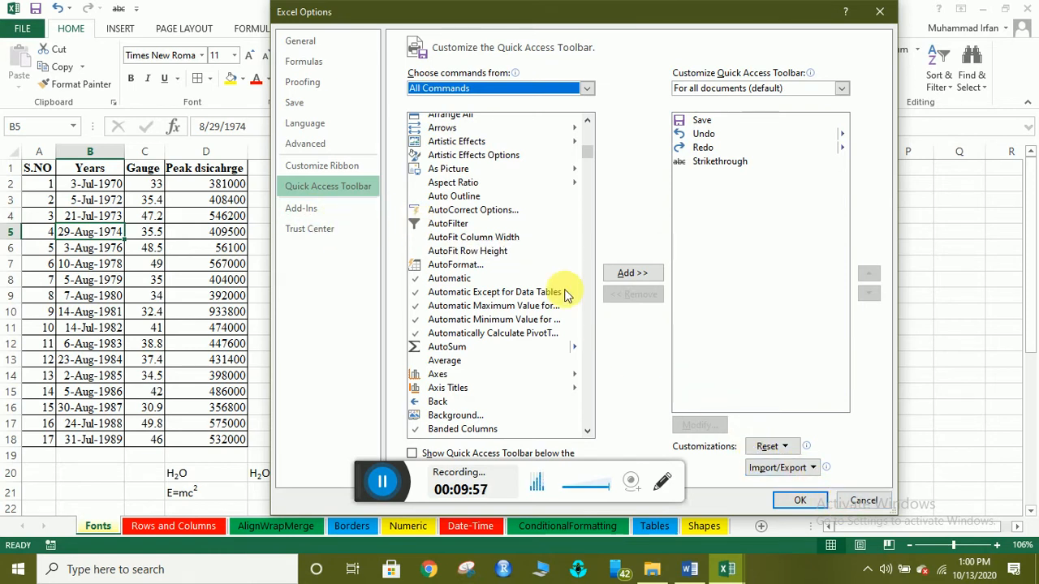
pyautogui.scroll(-14, 565, 295)
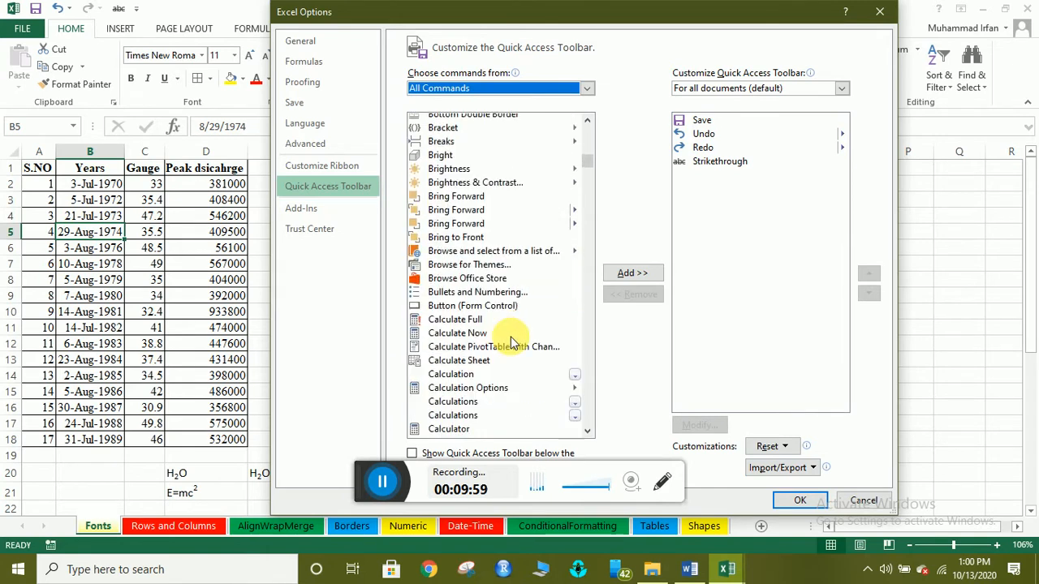
pyautogui.scroll(-5, 512, 341)
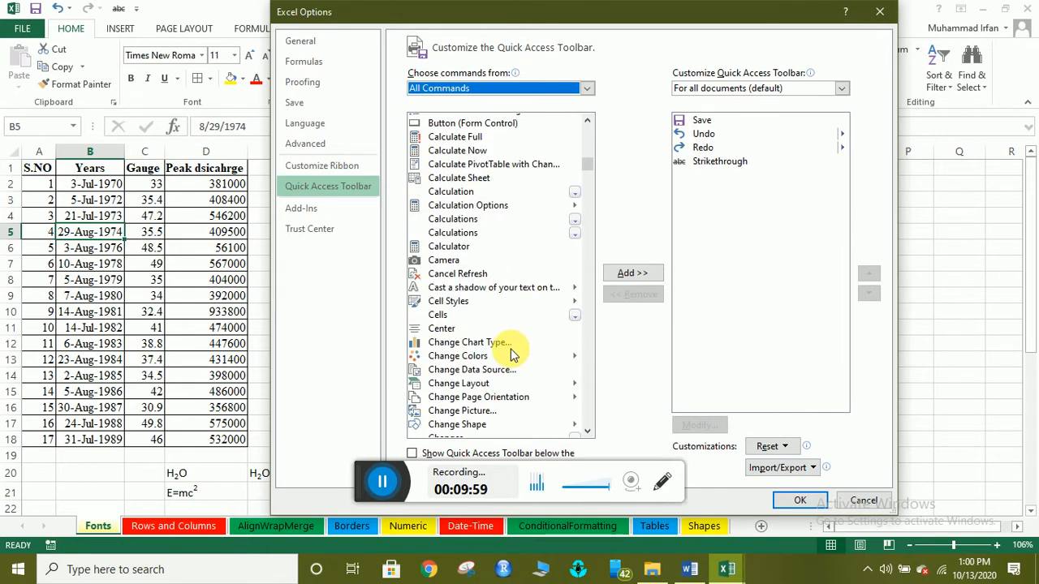
pyautogui.click(445, 247)
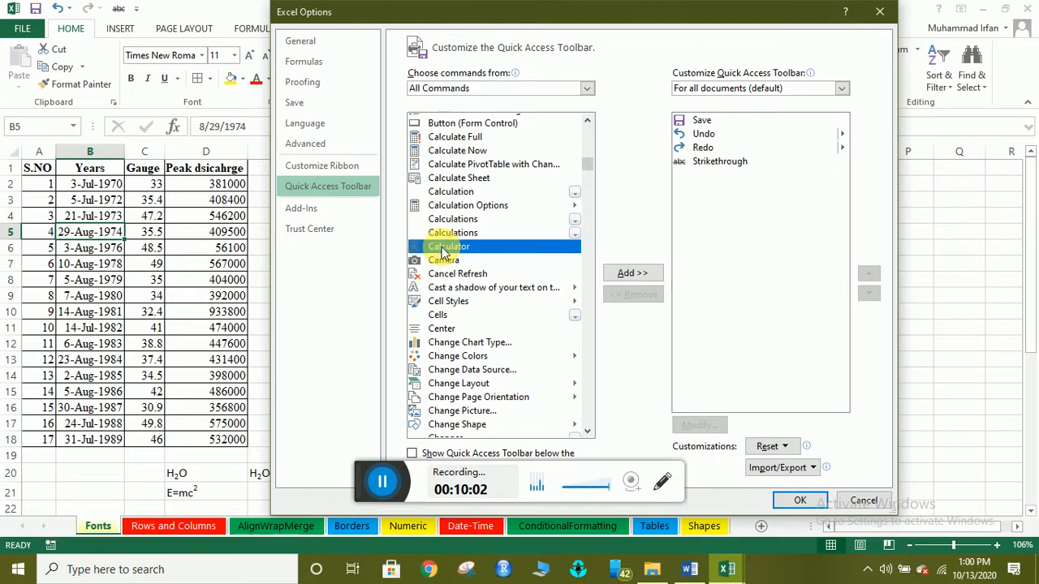
pyautogui.click(646, 278)
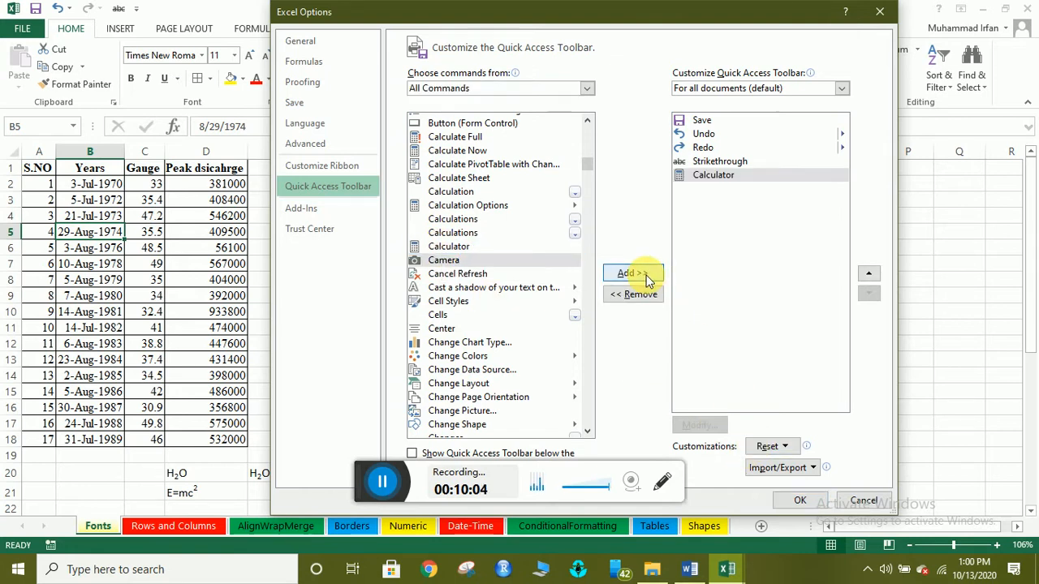
pyautogui.click(800, 500)
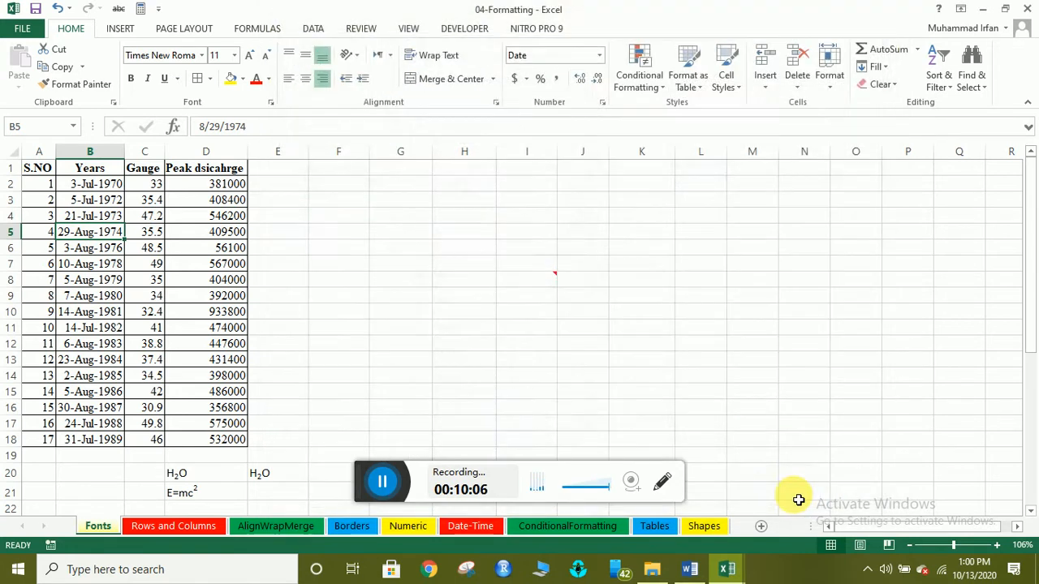
# Launch Calculator from the new toolbar shortcut, then close it to return to the Fonts sheet.
pyautogui.click(154, 10)
pyautogui.click(158, 10)
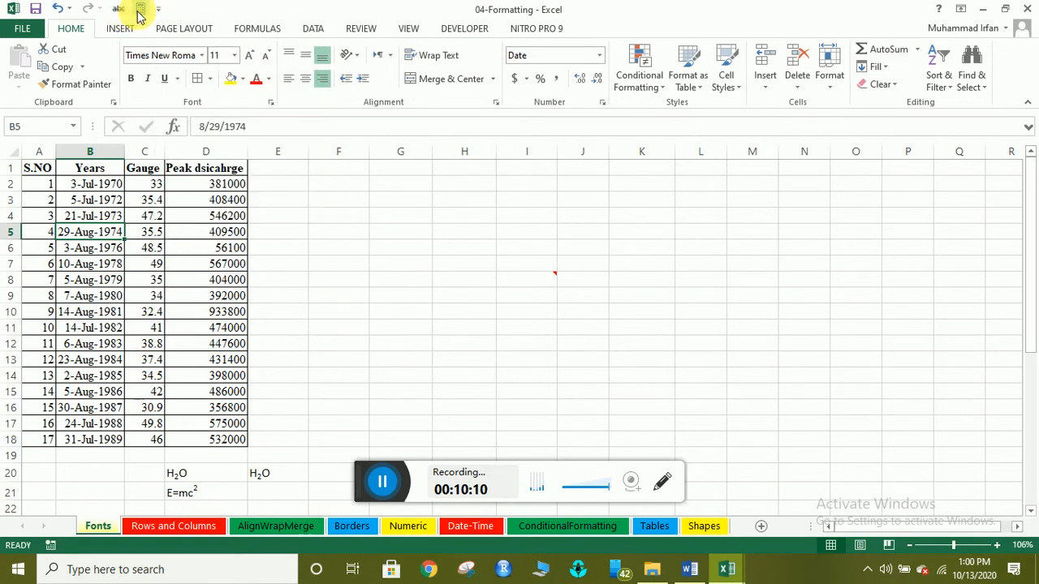
pyautogui.click(140, 10)
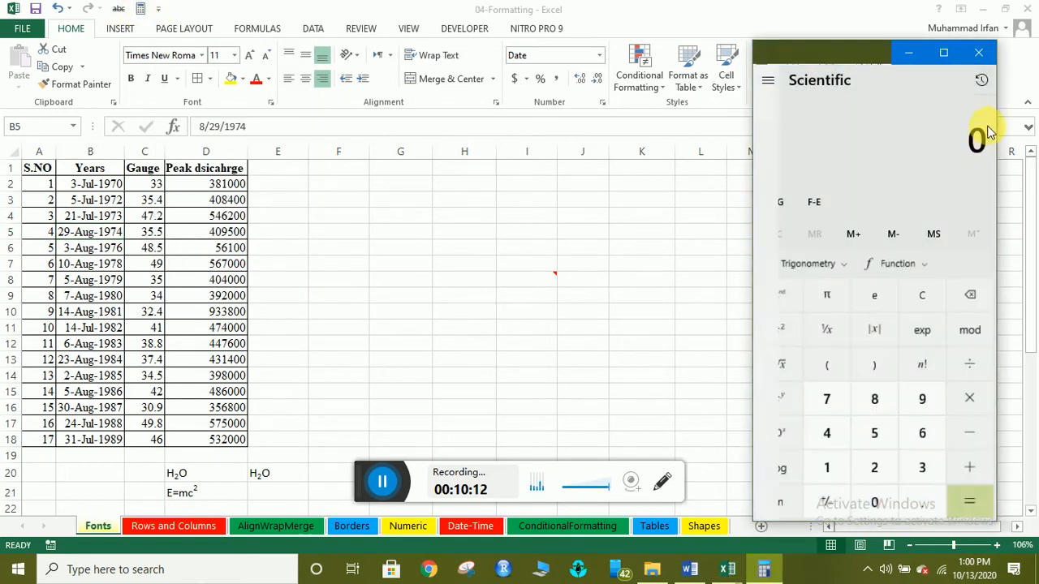
pyautogui.click(976, 55)
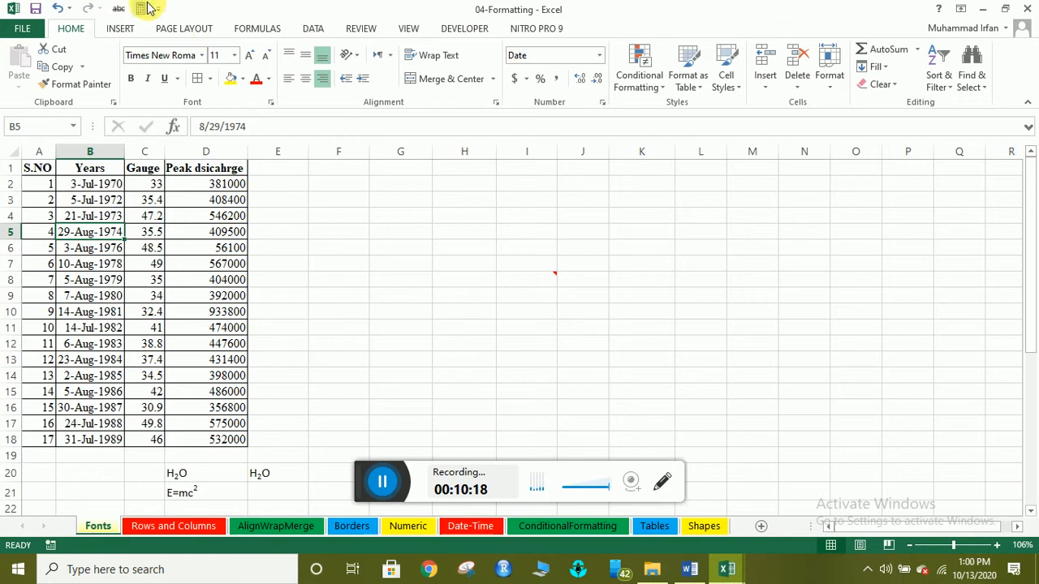
pyautogui.rightClick(244, 95)
pyautogui.click(261, 123)
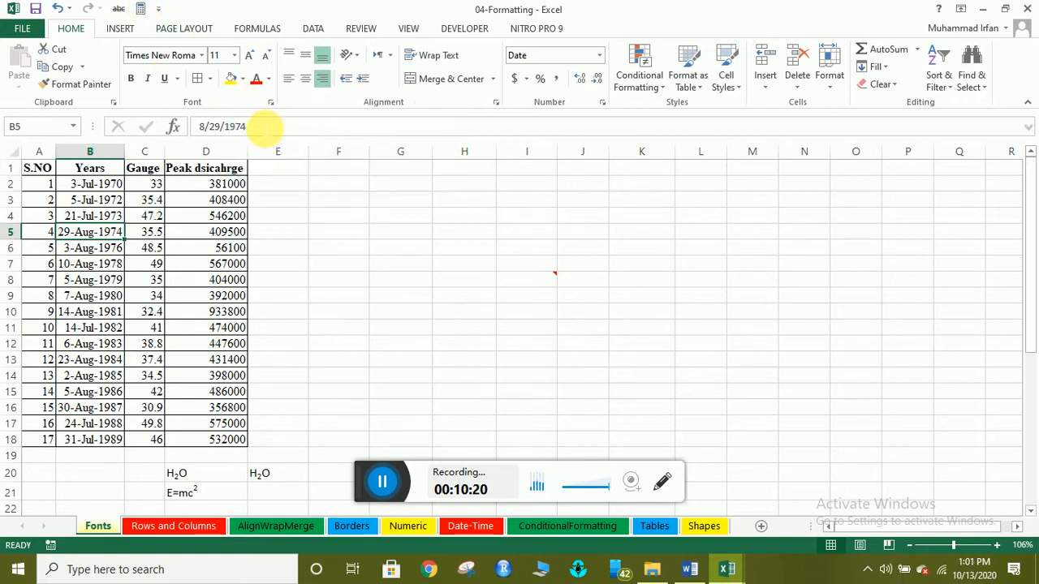
pyautogui.click(704, 177)
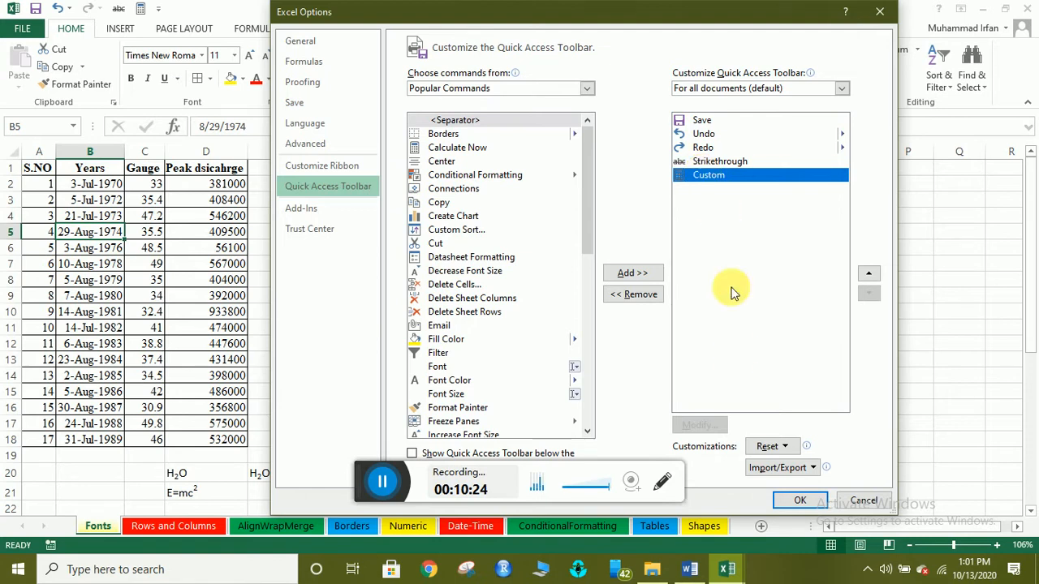
pyautogui.click(785, 446)
pyautogui.click(787, 447)
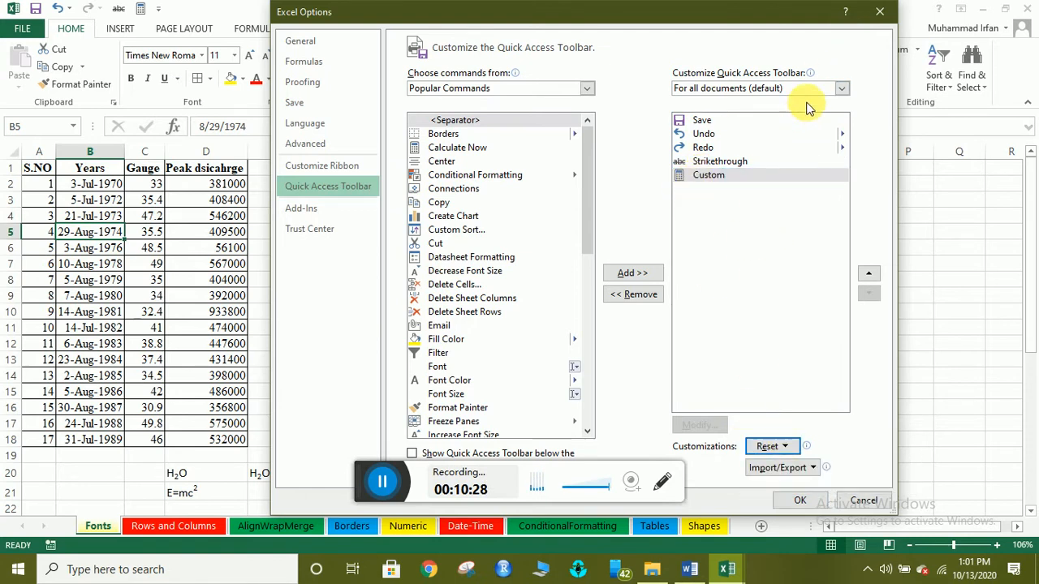
pyautogui.click(844, 88)
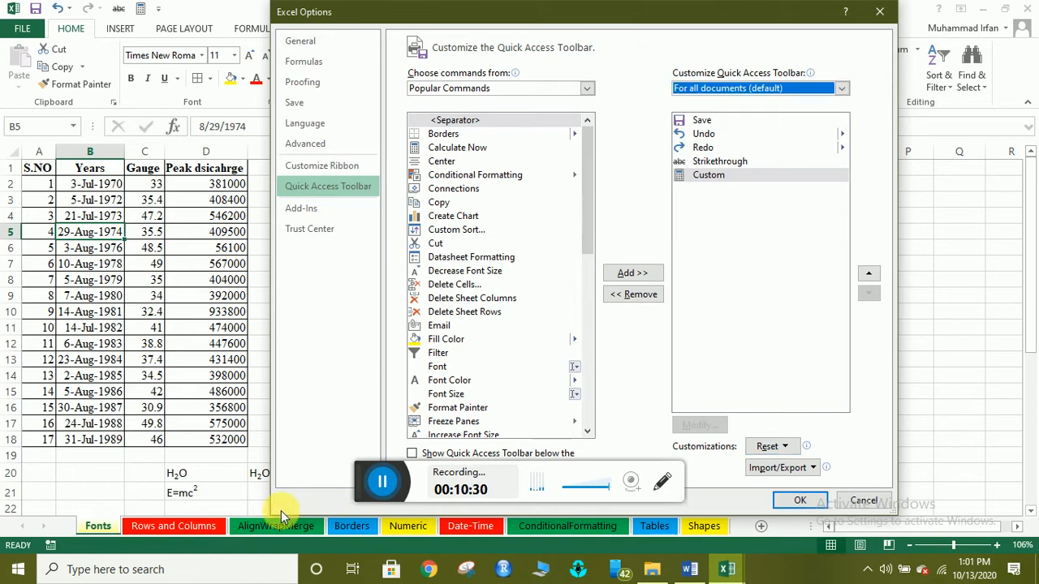
pyautogui.click(382, 484)
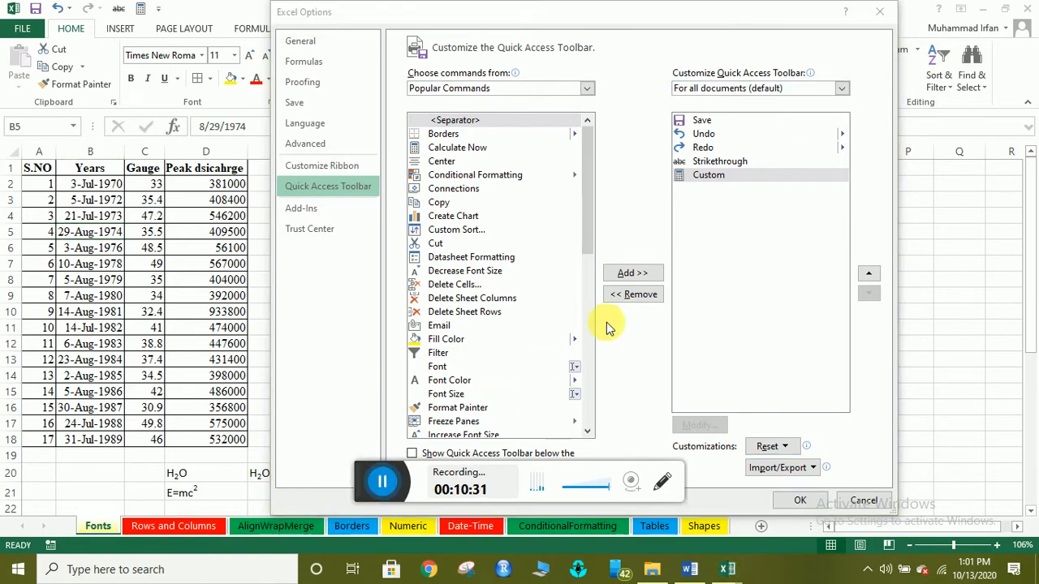
pyautogui.click(640, 292)
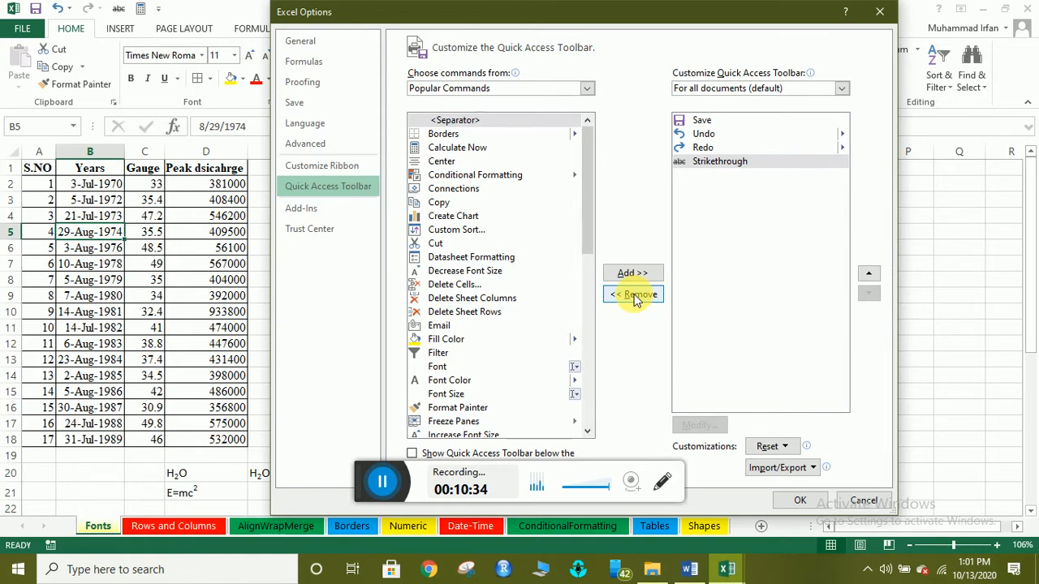
pyautogui.click(879, 11)
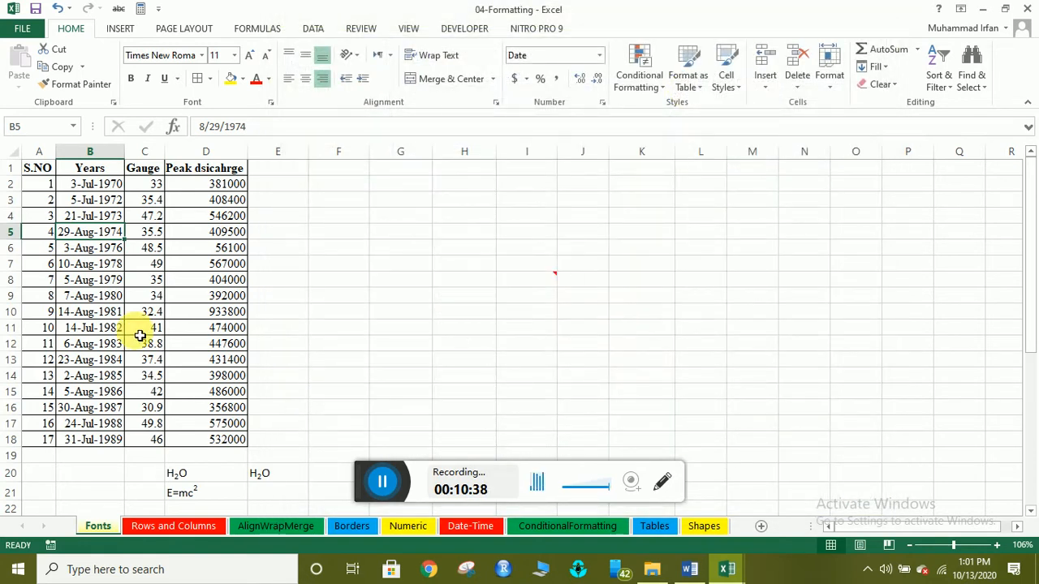
# Inspect cells A2, B2 and B3, and select the Years, Gauge and Peak dsicahrge columns individually.
pyautogui.click(382, 482)
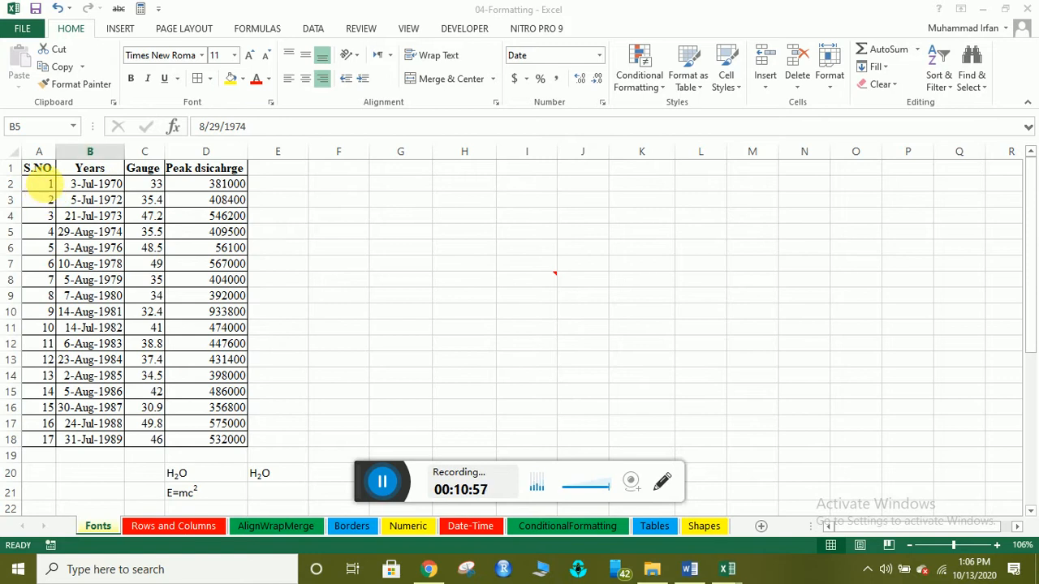
pyautogui.click(51, 187)
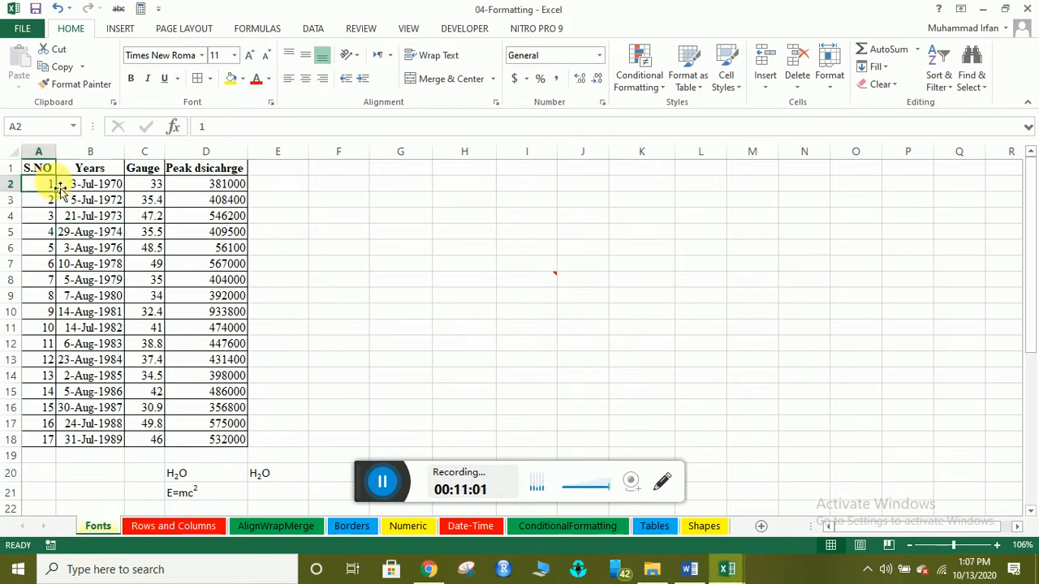
pyautogui.click(78, 187)
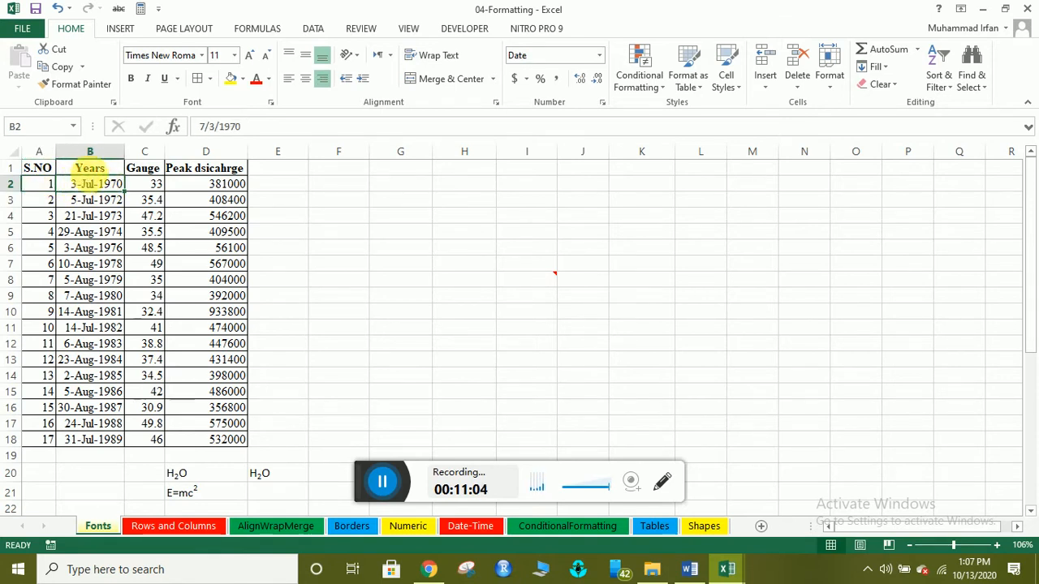
pyautogui.click(91, 152)
pyautogui.click(146, 154)
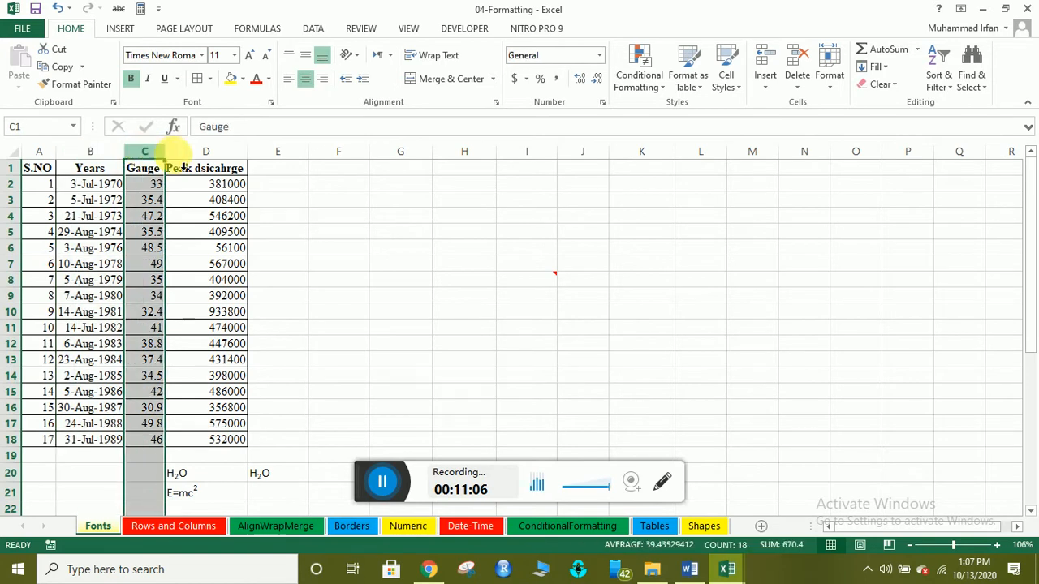
pyautogui.click(208, 157)
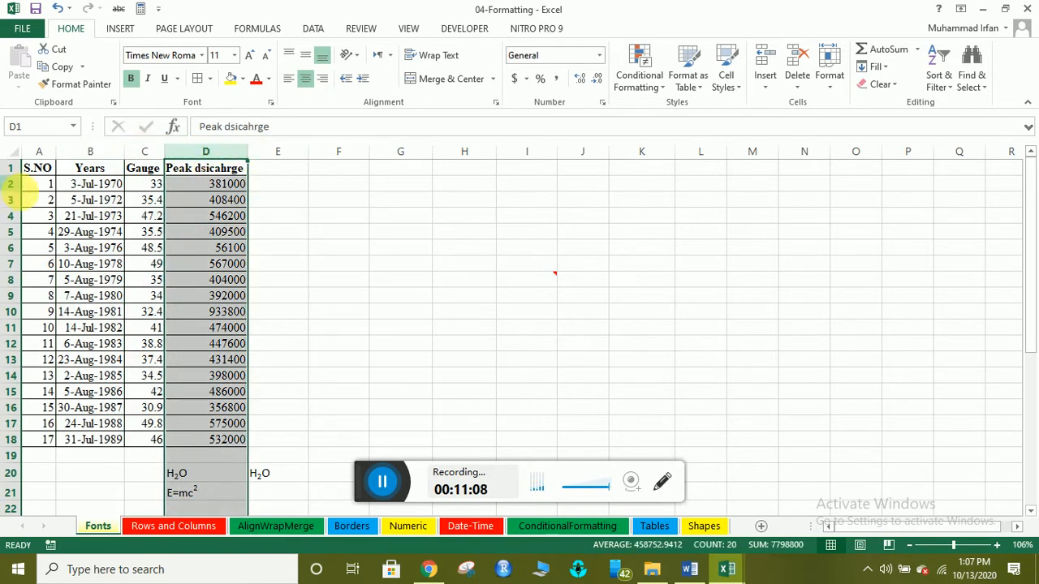
pyautogui.click(101, 203)
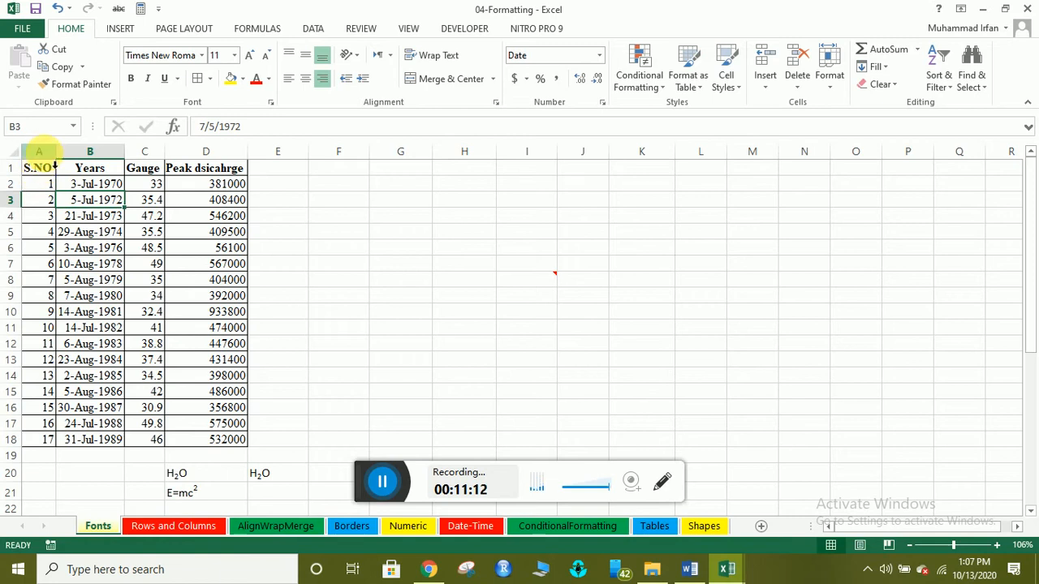
# Select columns A through D together and dismiss the column context menu.
pyautogui.moveTo(38, 152); pyautogui.dragTo(237, 154)
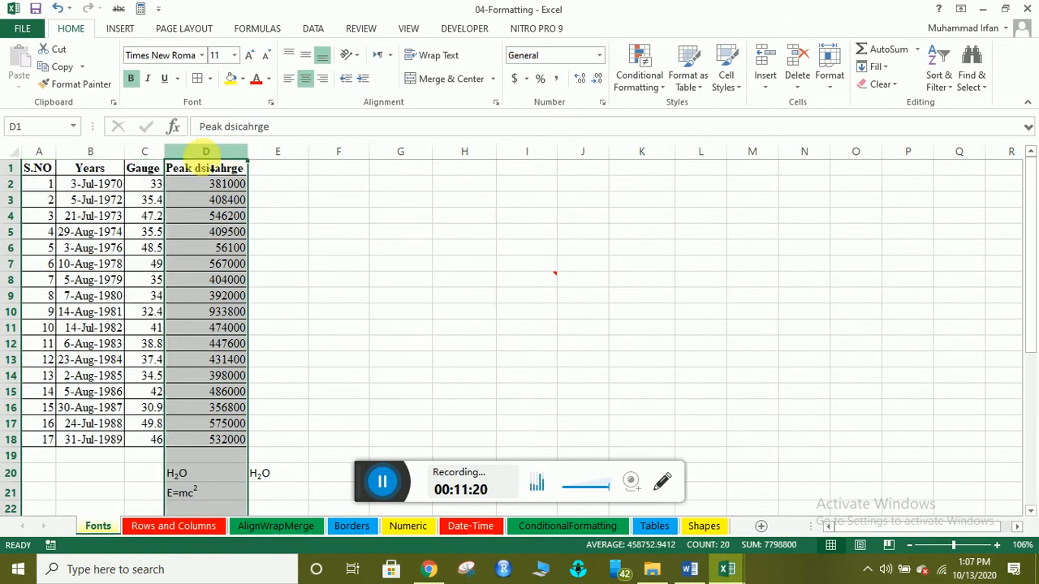
pyautogui.click(207, 162)
pyautogui.moveTo(37, 155); pyautogui.dragTo(209, 166)
pyautogui.click(203, 156)
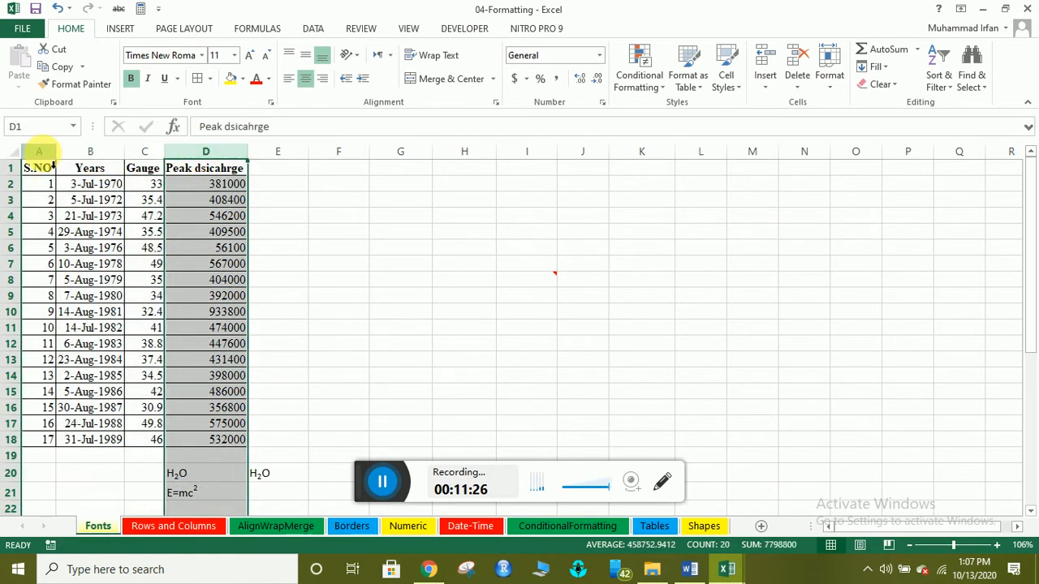
pyautogui.moveTo(37, 155); pyautogui.dragTo(208, 165)
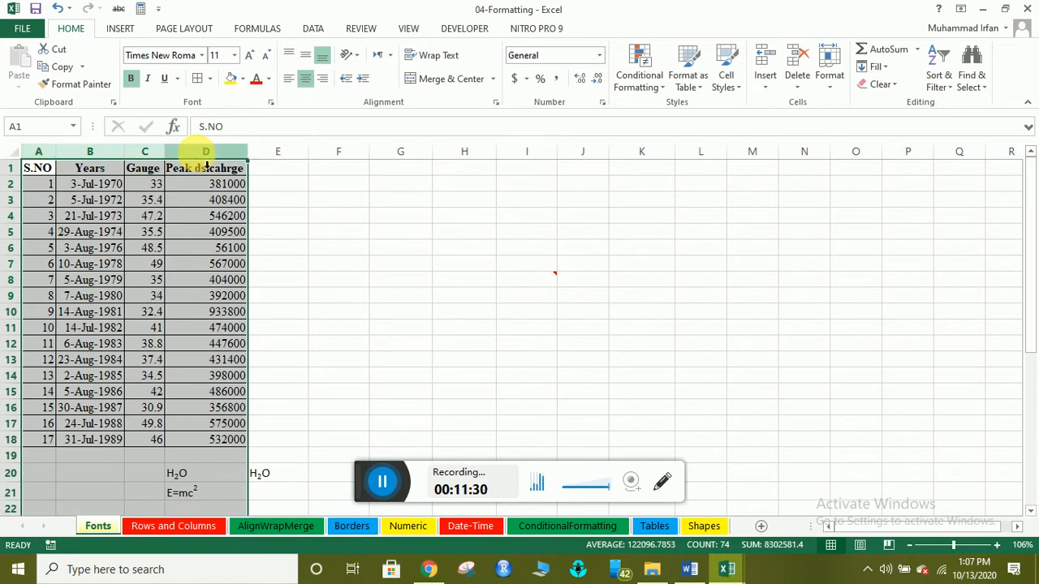
pyautogui.rightClick(197, 159)
pyautogui.press('Escape')
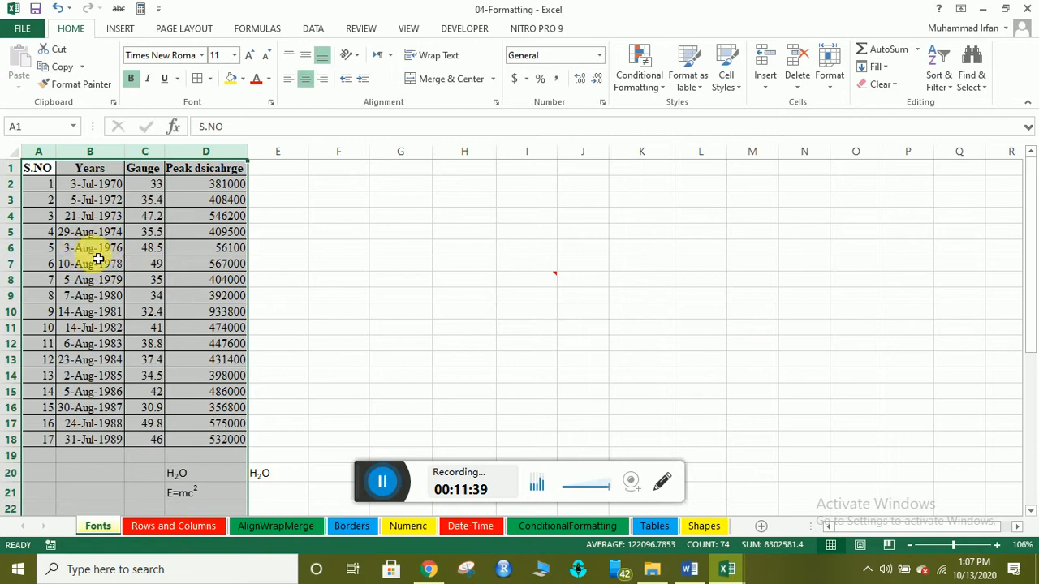
# Autofit columns A–D, then resize all four to a uniform width of 12.00.
pyautogui.doubleClick(131, 154)
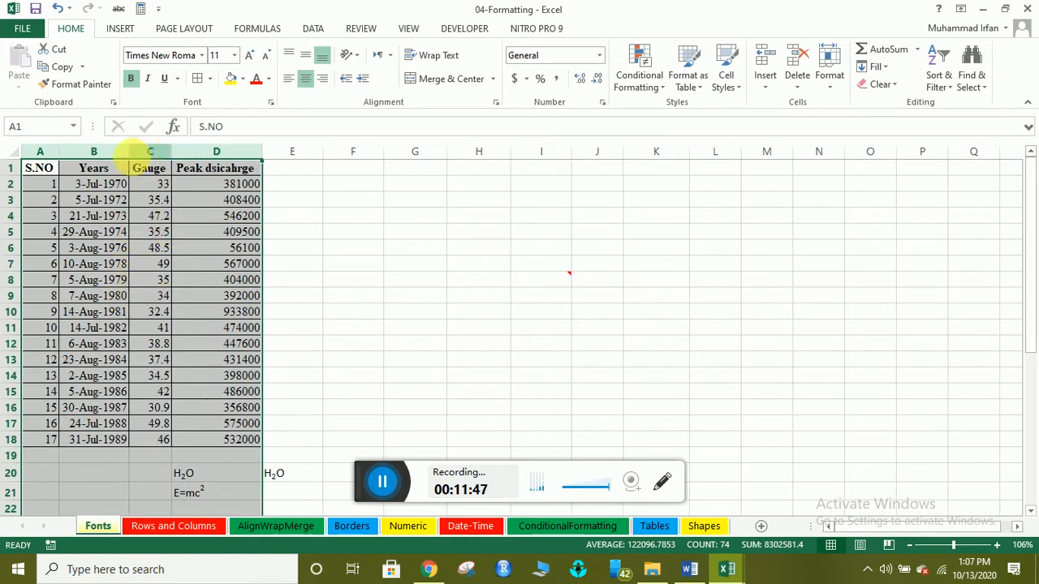
pyautogui.moveTo(137, 154); pyautogui.dragTo(144, 161)
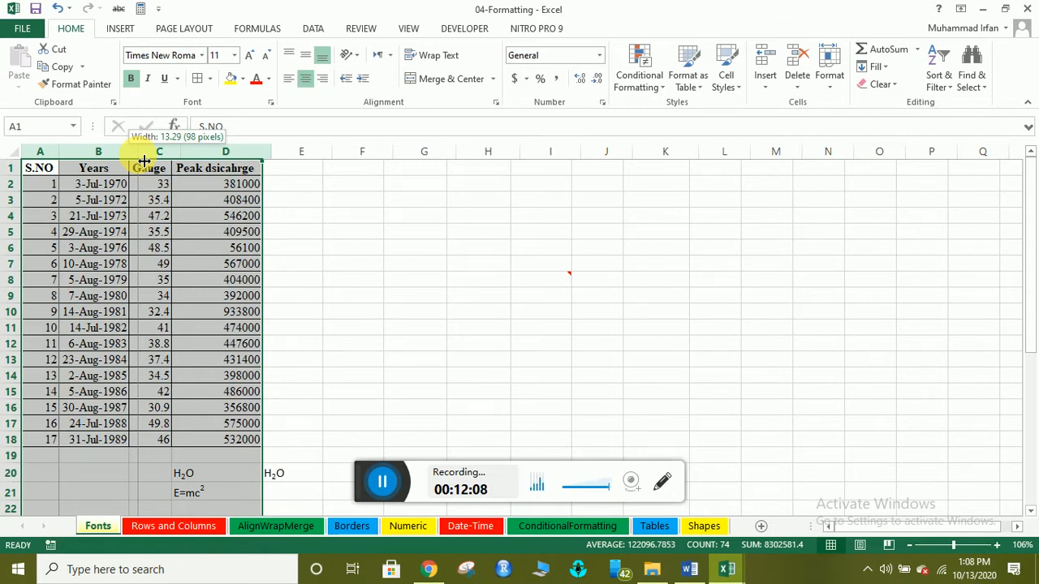
pyautogui.moveTo(144, 162); pyautogui.dragTo(149, 165)
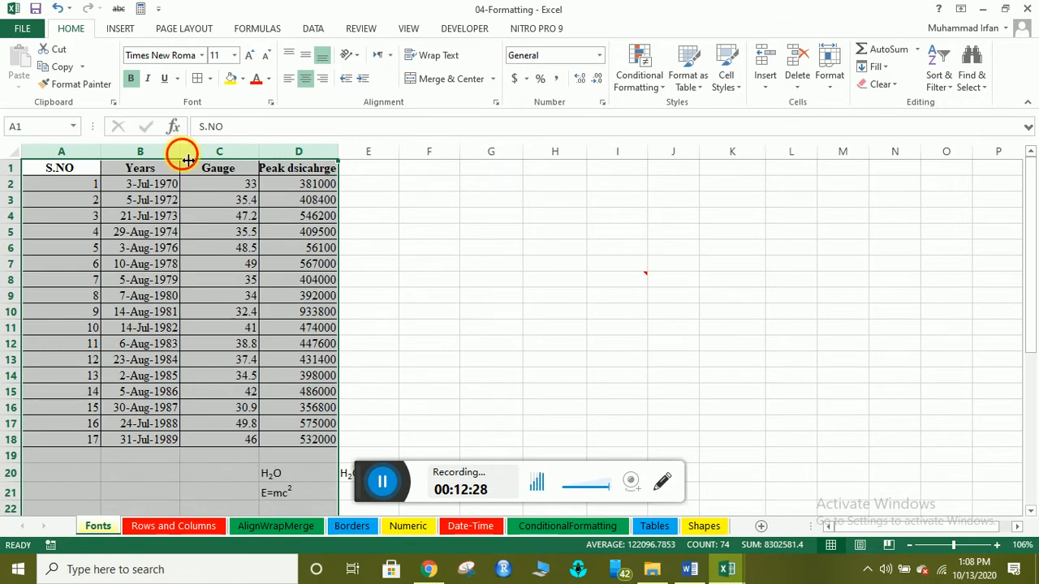
pyautogui.moveTo(187, 160); pyautogui.dragTo(180, 160)
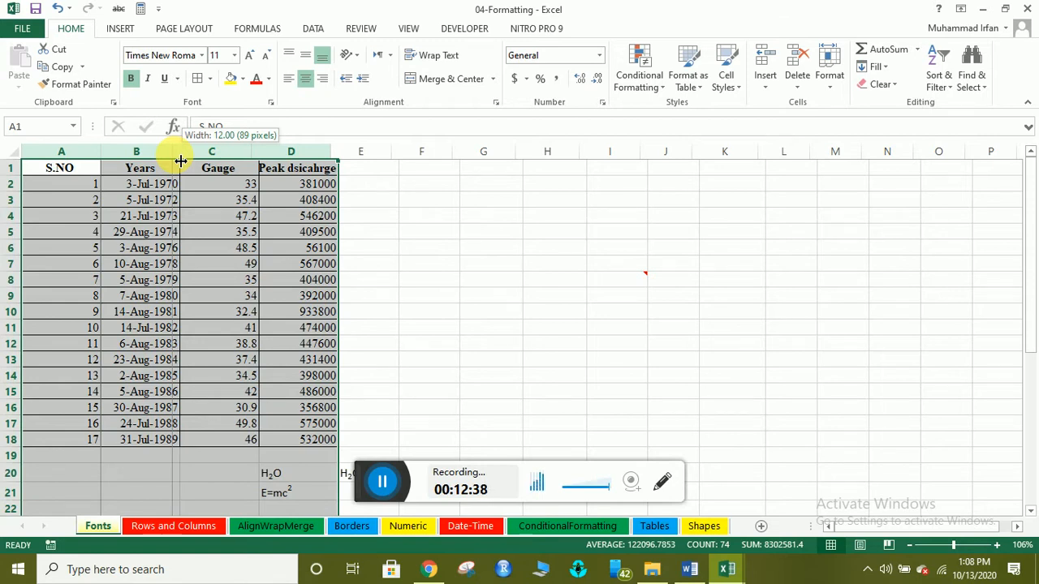
pyautogui.moveTo(180, 160); pyautogui.dragTo(181, 160)
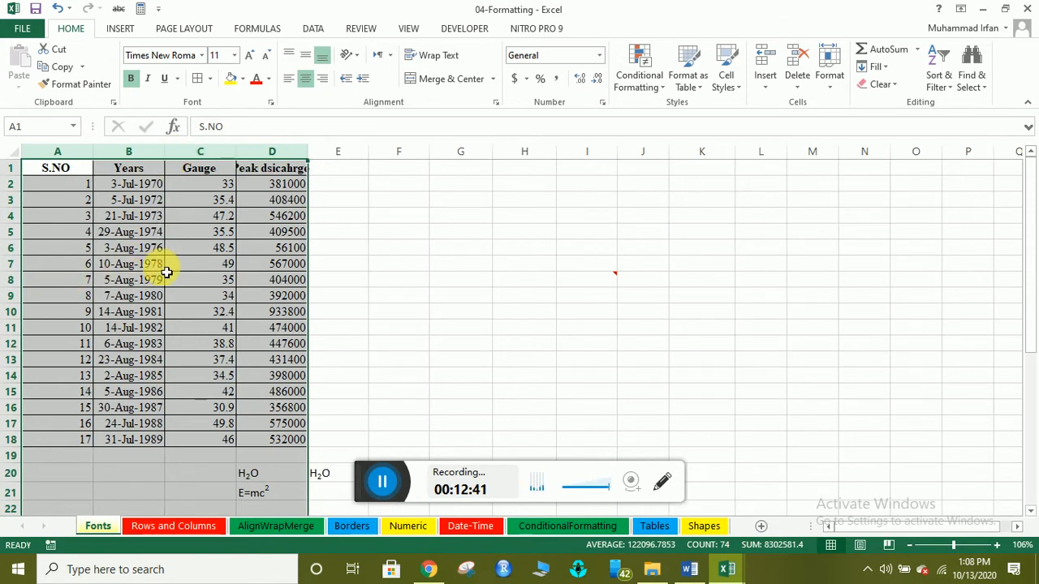
# Deselect the columns and step through cells C3, D3 and A4 to D4.
pyautogui.click(101, 263)
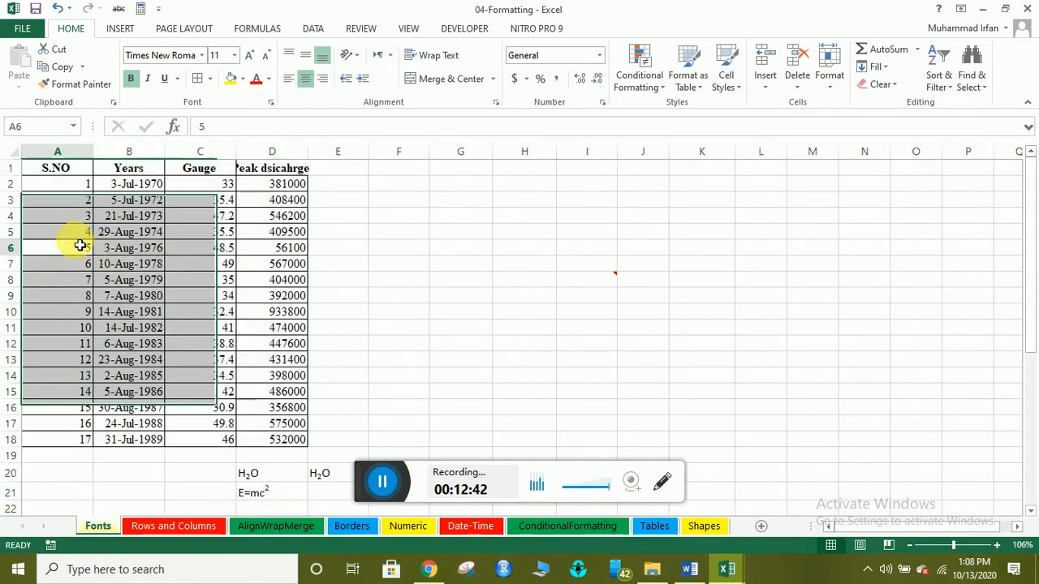
pyautogui.click(199, 200)
pyautogui.click(269, 198)
pyautogui.click(72, 216)
pyautogui.click(142, 216)
pyautogui.click(208, 215)
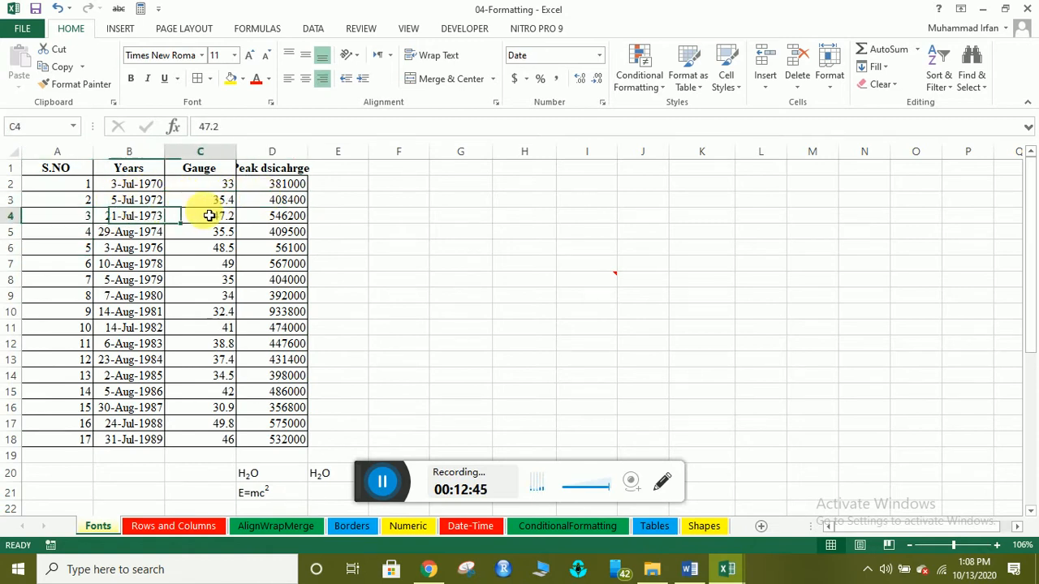
pyautogui.moveTo(276, 214); pyautogui.dragTo(276, 206)
# Move across cells A4 to D4, check row 1's height, and select the entire worksheet.
pyautogui.click(130, 216)
pyautogui.click(73, 216)
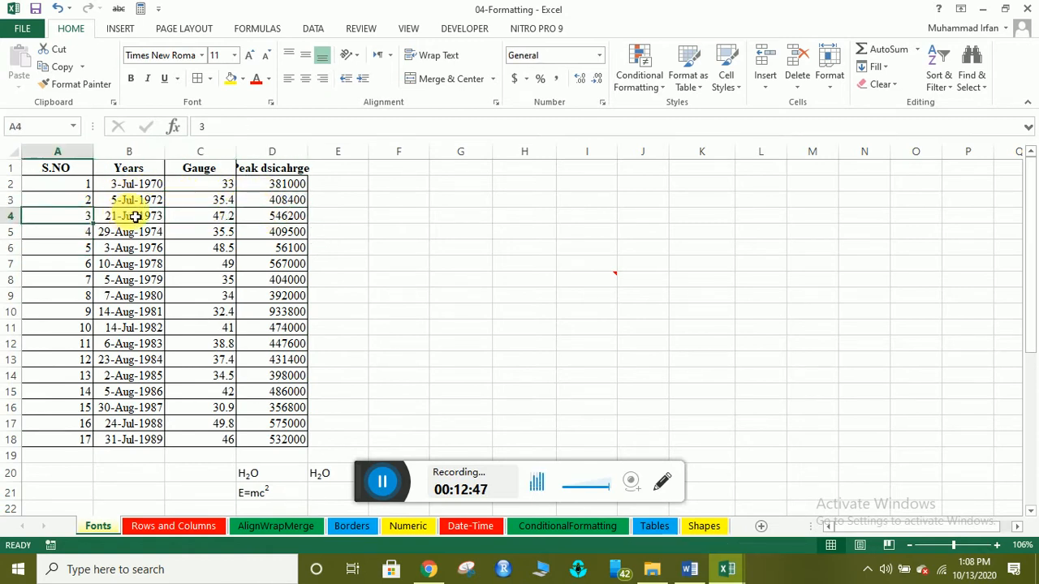
pyautogui.click(150, 216)
pyautogui.click(189, 216)
pyautogui.click(267, 217)
pyautogui.click(213, 217)
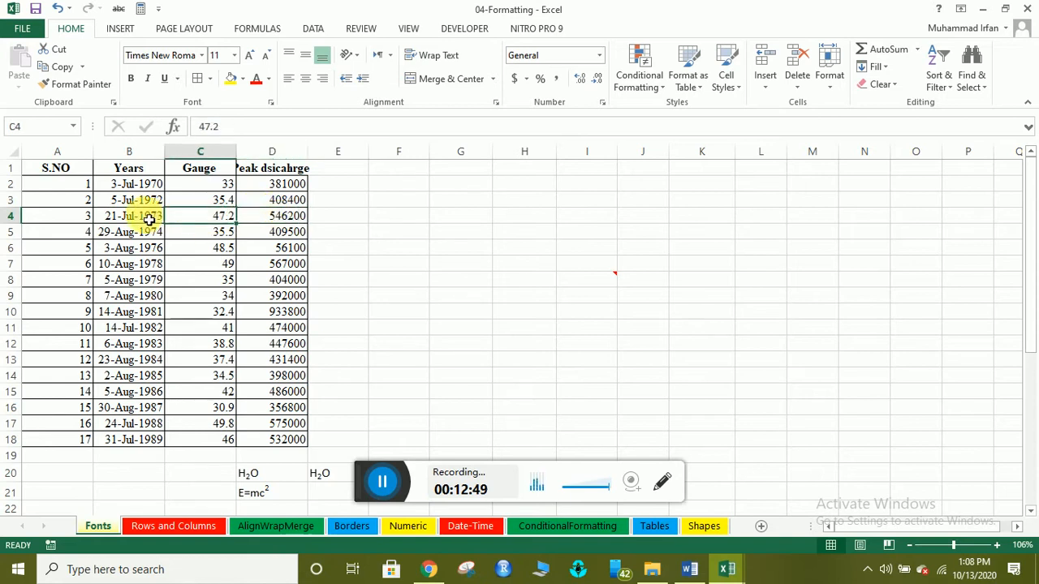
pyautogui.click(136, 216)
pyautogui.click(84, 216)
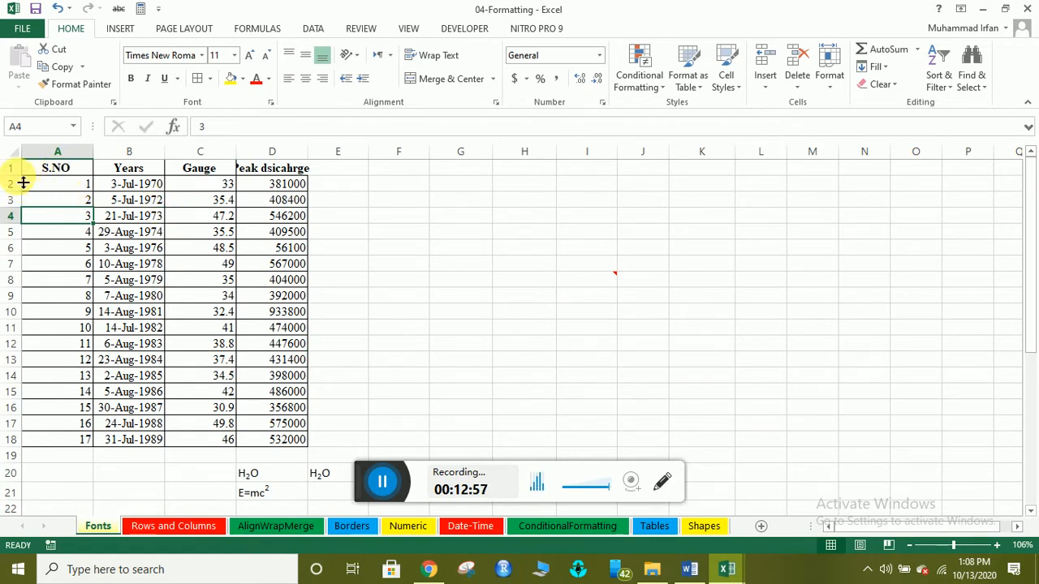
pyautogui.moveTo(24, 177); pyautogui.dragTo(23, 183)
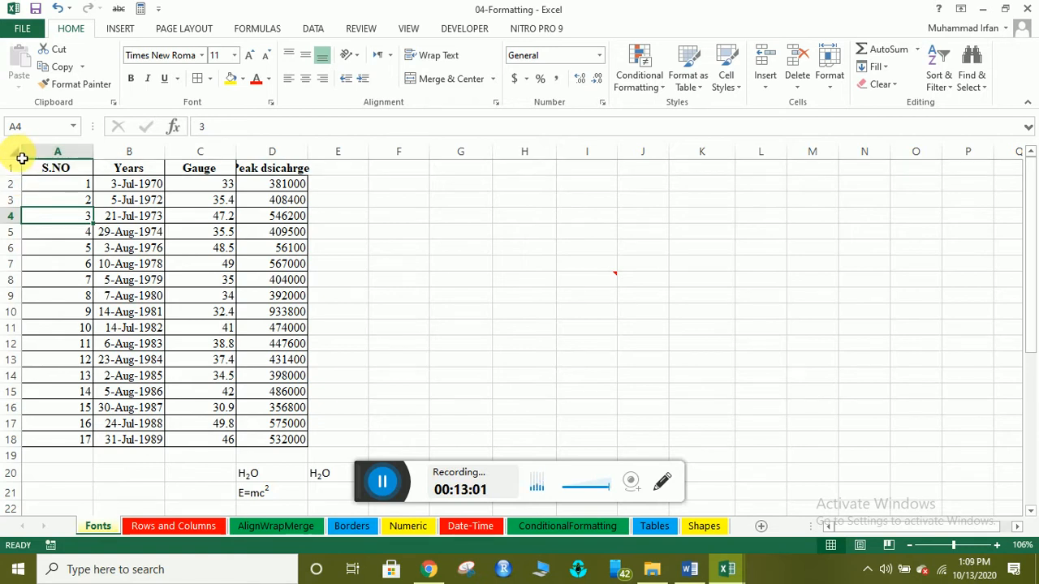
pyautogui.click(18, 154)
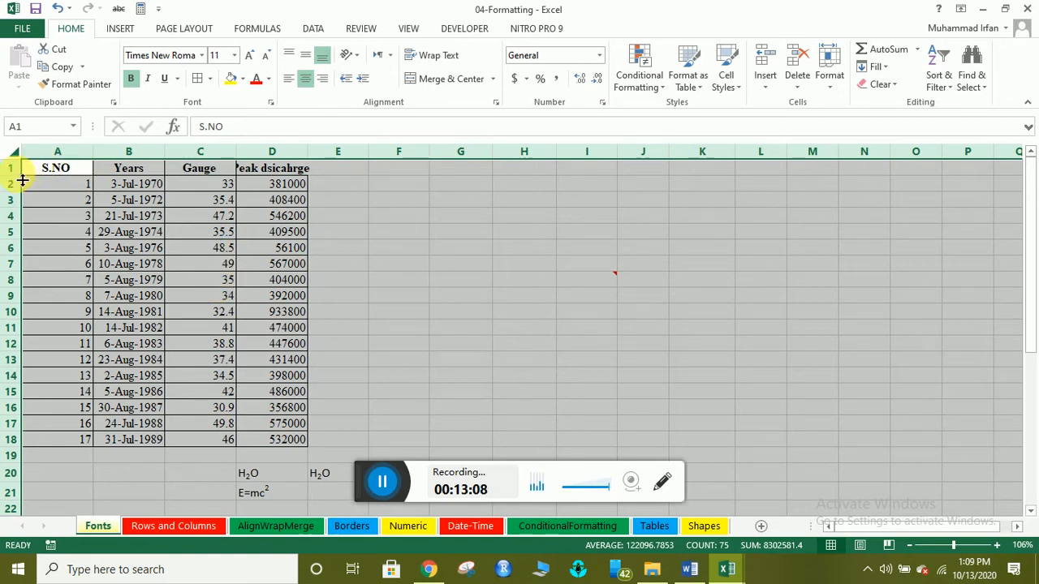
# Shrink the selected rows to a uniform height of 21.
pyautogui.moveTo(23, 177); pyautogui.dragTo(18, 187)
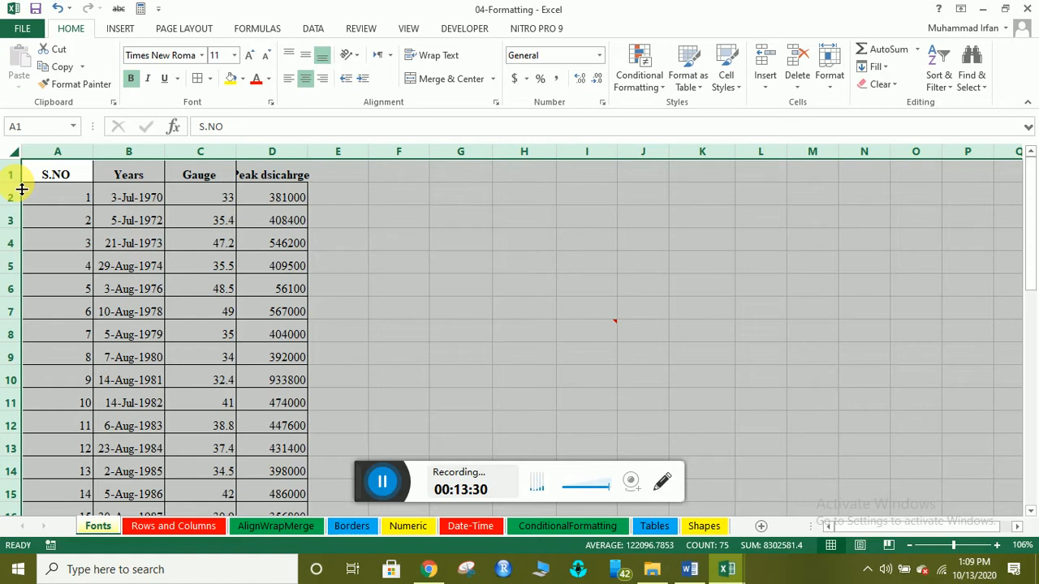
pyautogui.moveTo(22, 189); pyautogui.dragTo(17, 182)
pyautogui.click(174, 279)
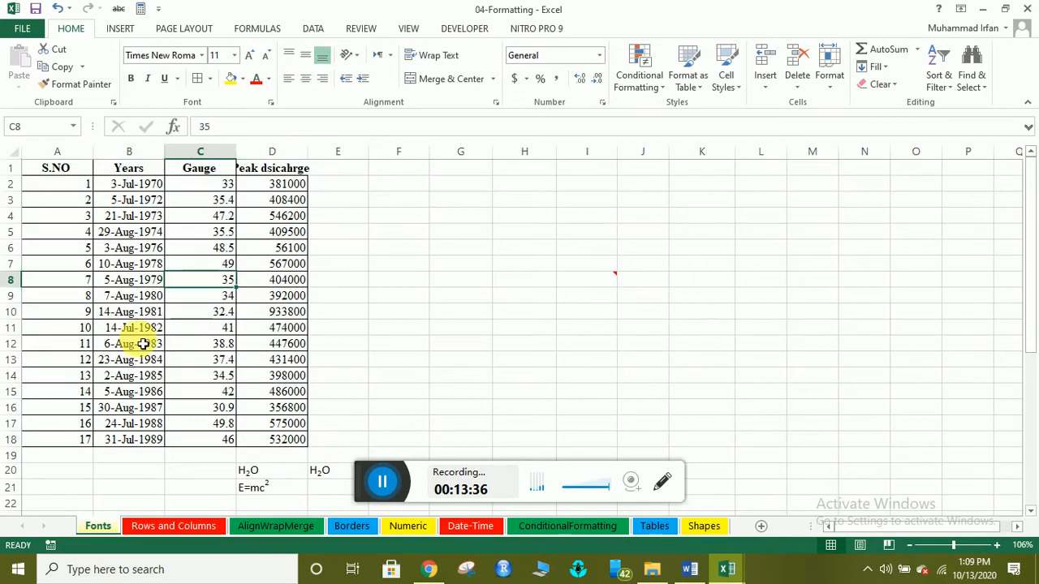
# Click around the table, then select columns A through D.
pyautogui.click(227, 332)
pyautogui.click(363, 333)
pyautogui.click(520, 328)
pyautogui.click(335, 326)
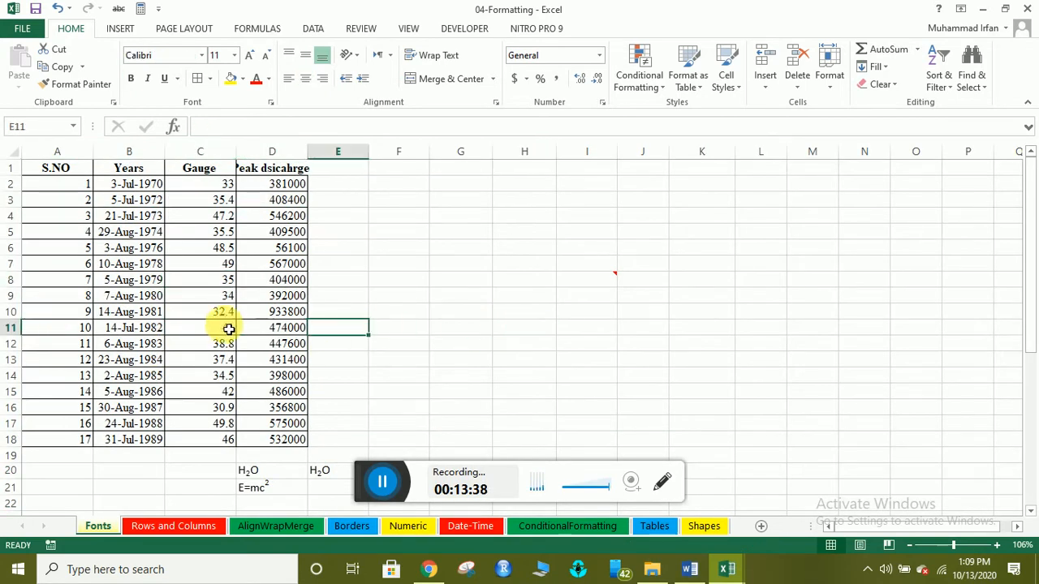
pyautogui.click(228, 328)
pyautogui.click(173, 283)
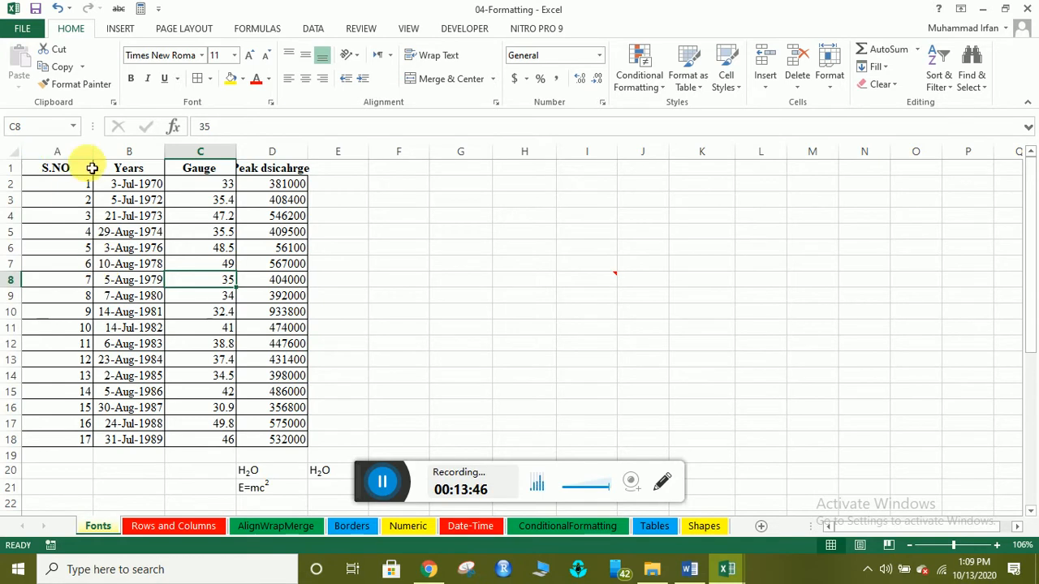
pyautogui.moveTo(72, 152); pyautogui.dragTo(270, 153)
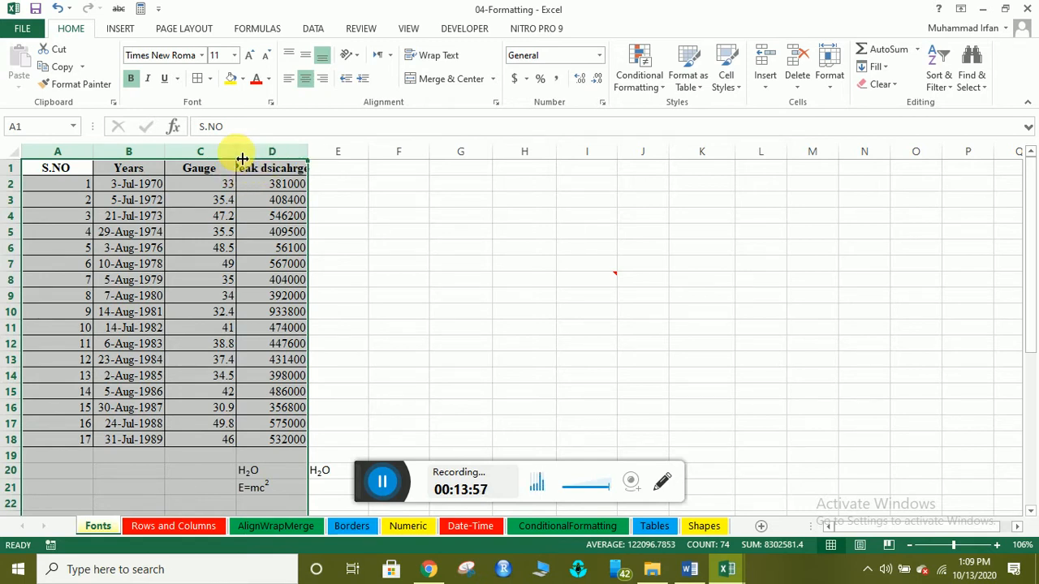
# Widen columns A–D equally to 13.86, then select the table starting from A1.
pyautogui.moveTo(241, 159); pyautogui.dragTo(253, 158)
pyautogui.click(216, 201)
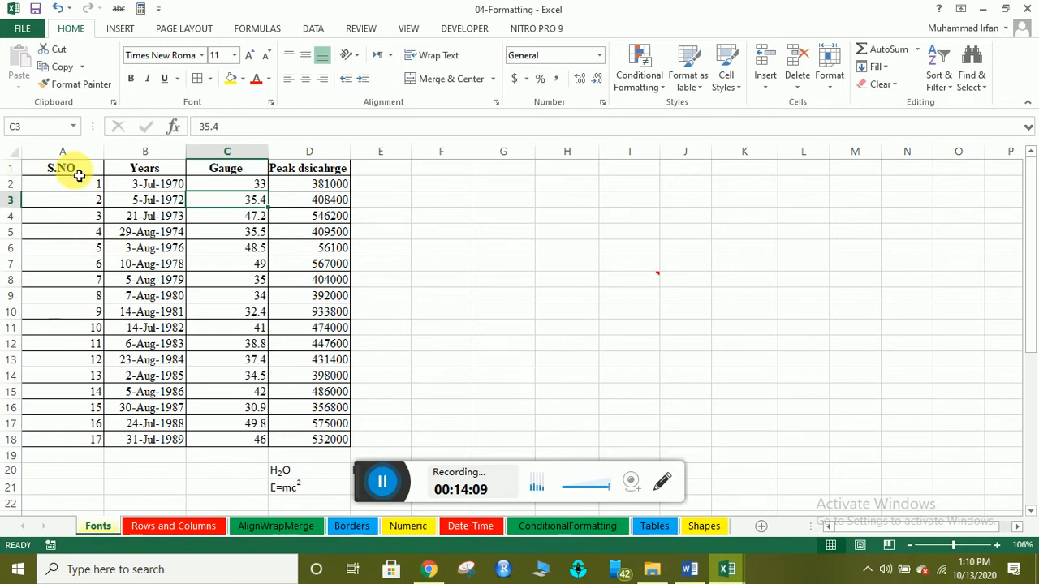
pyautogui.moveTo(78, 175); pyautogui.dragTo(311, 438)
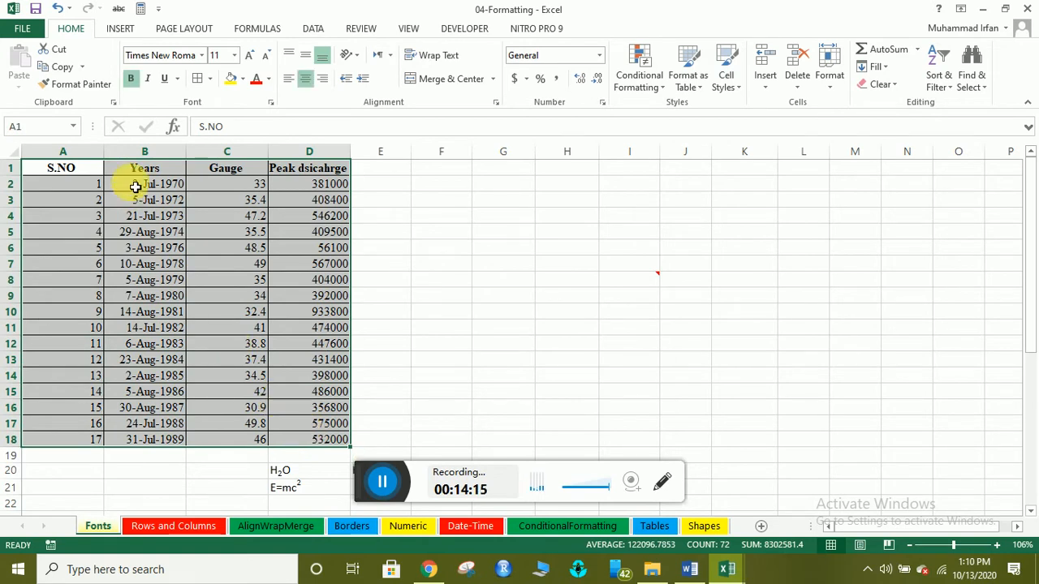
# Try left and middle alignment on the header, then center the data rows horizontally.
pyautogui.click(307, 81)
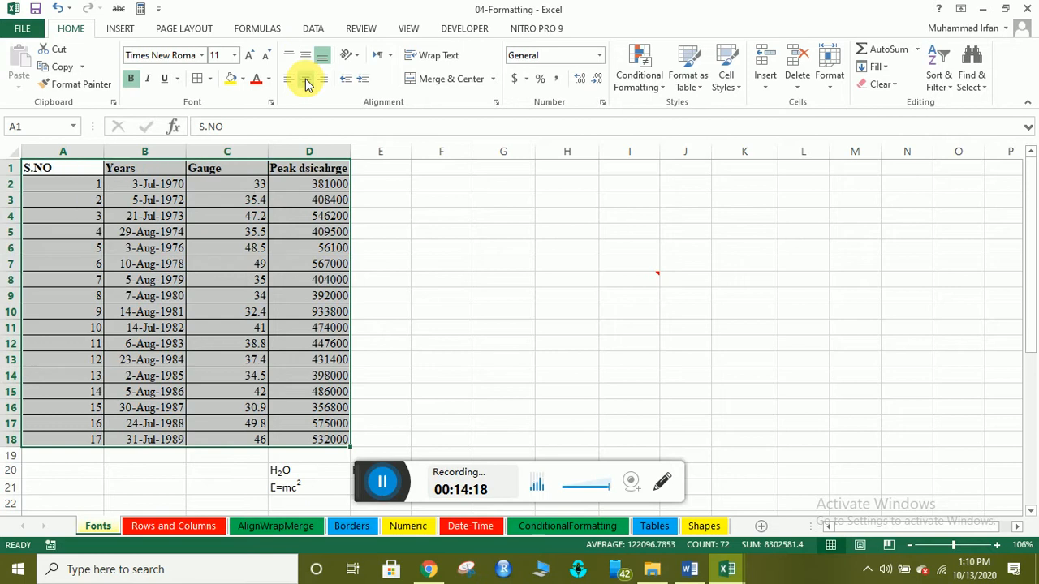
pyautogui.click(306, 53)
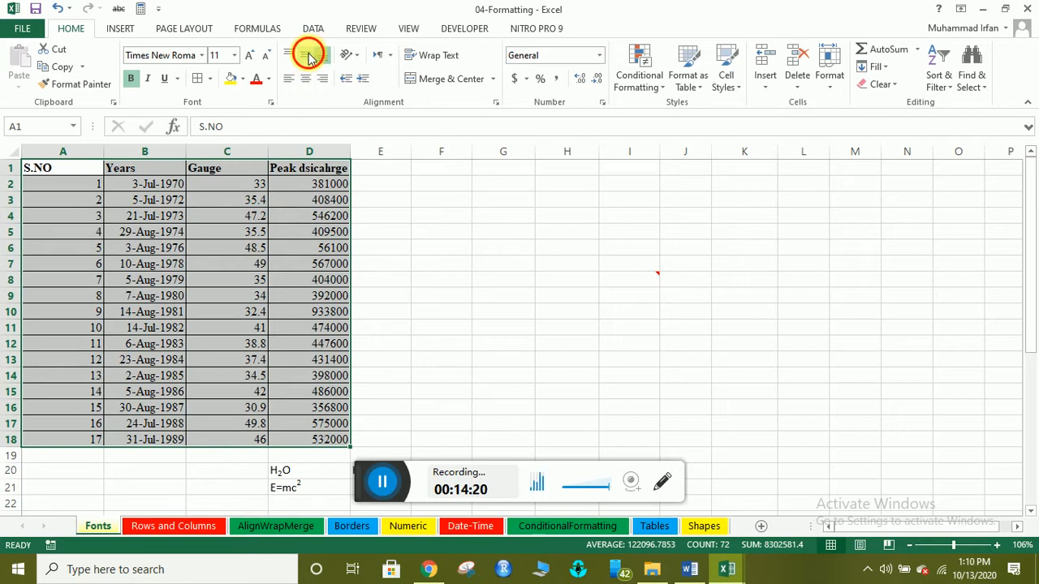
pyautogui.click(134, 207)
pyautogui.moveTo(97, 185); pyautogui.dragTo(331, 439)
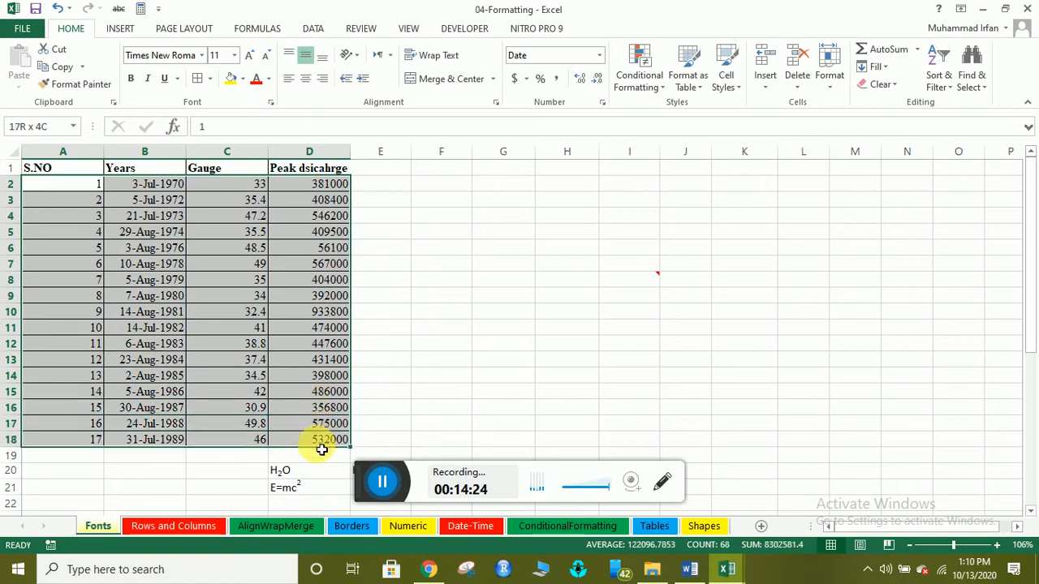
pyautogui.click(305, 78)
pyautogui.click(140, 216)
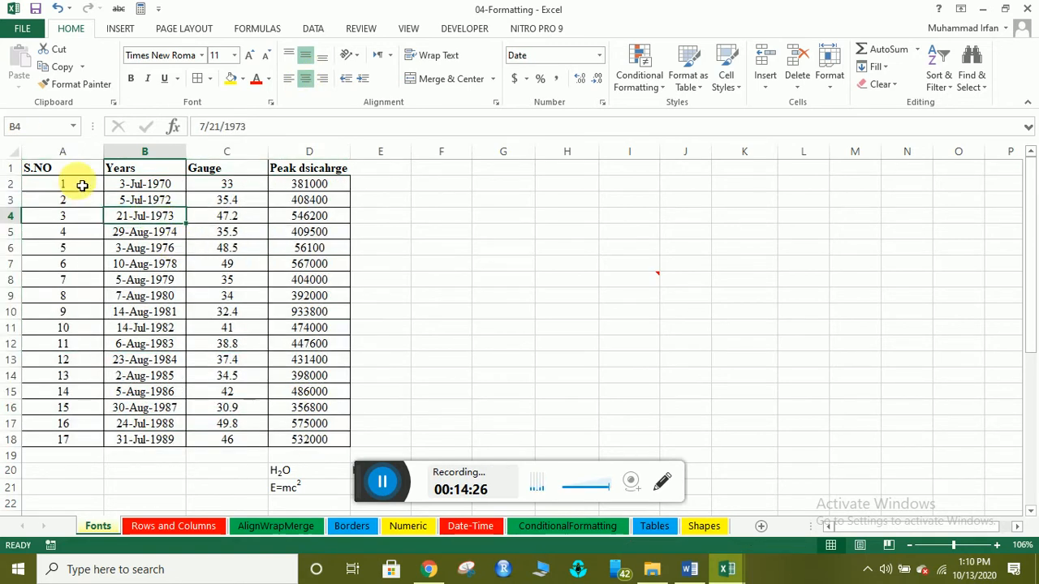
pyautogui.moveTo(62, 167); pyautogui.dragTo(333, 169)
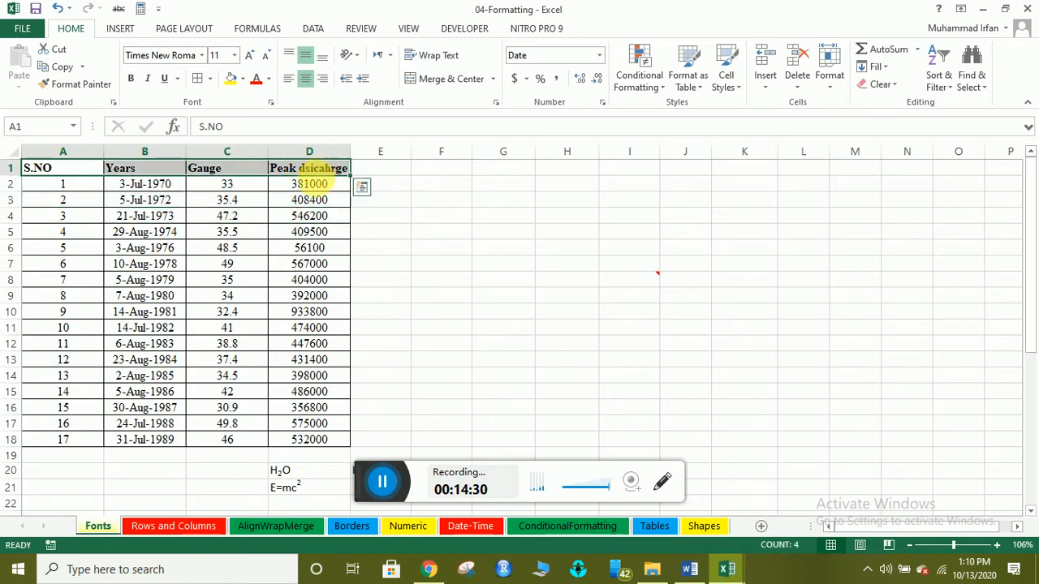
pyautogui.click(158, 232)
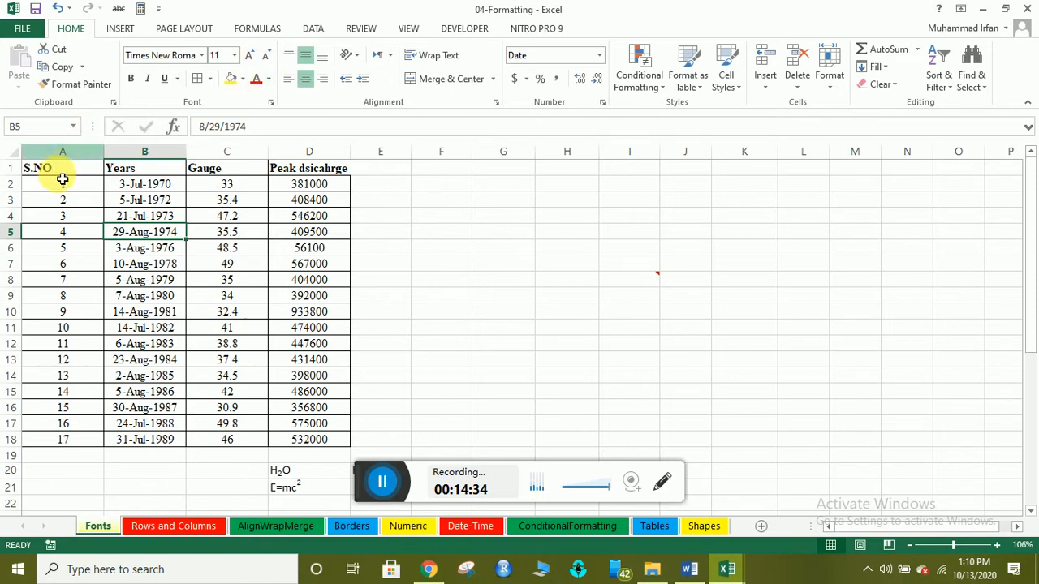
# Select columns A–D and center-align all their contents after trying left and right alignment.
pyautogui.moveTo(33, 152); pyautogui.dragTo(308, 153)
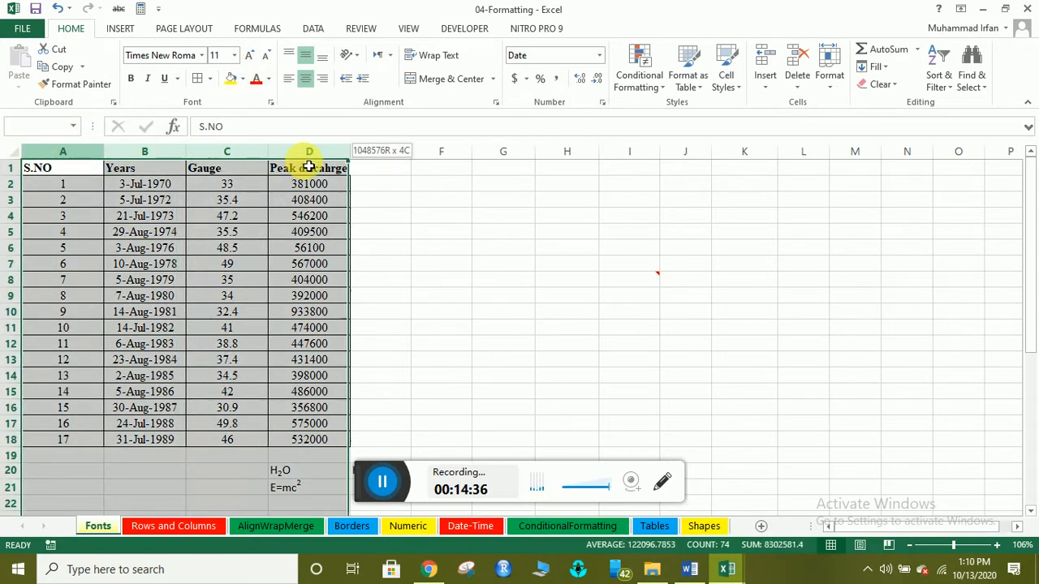
pyautogui.click(289, 79)
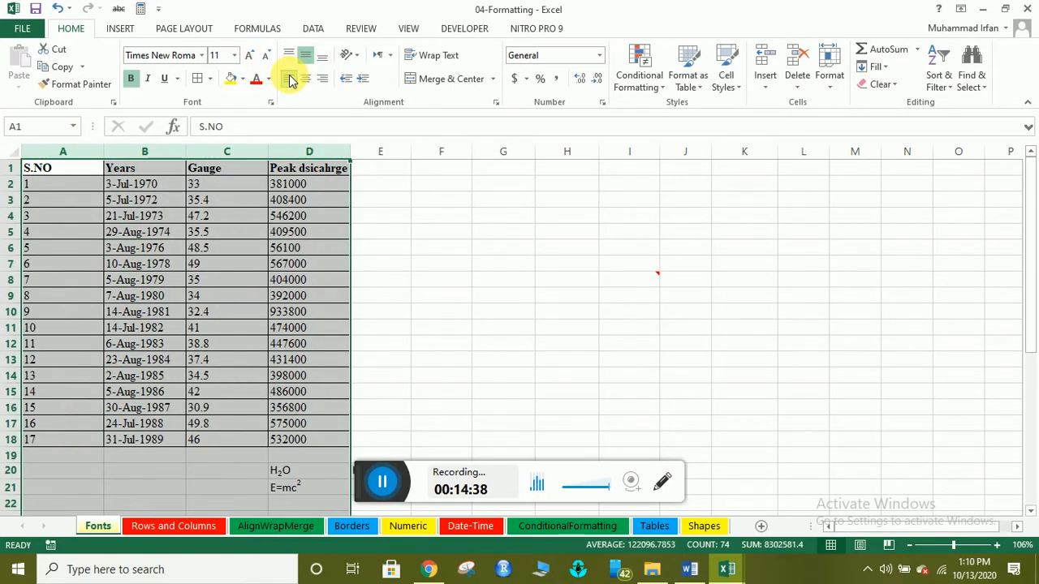
pyautogui.click(305, 79)
pyautogui.click(323, 78)
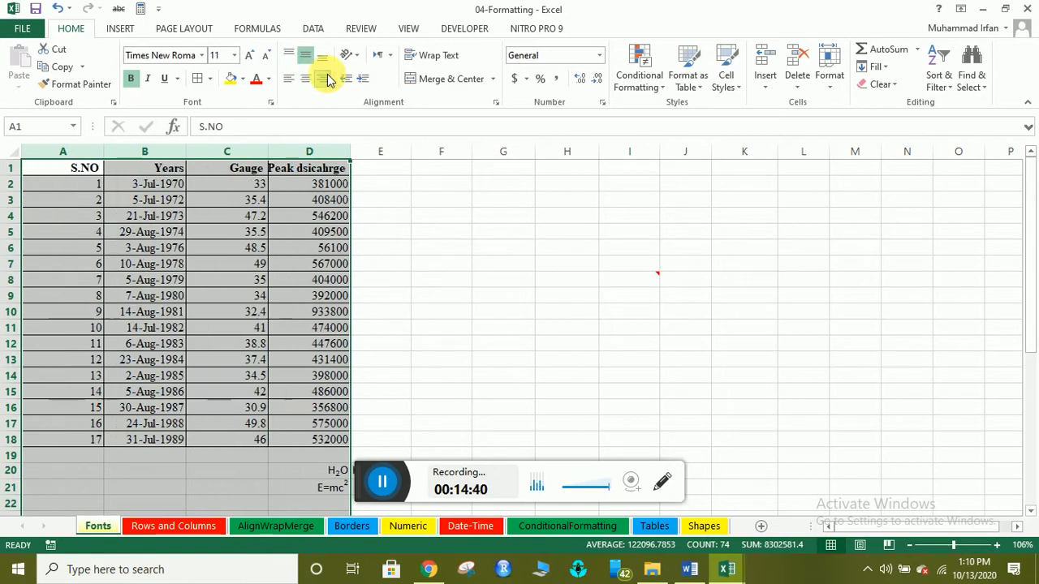
pyautogui.click(305, 79)
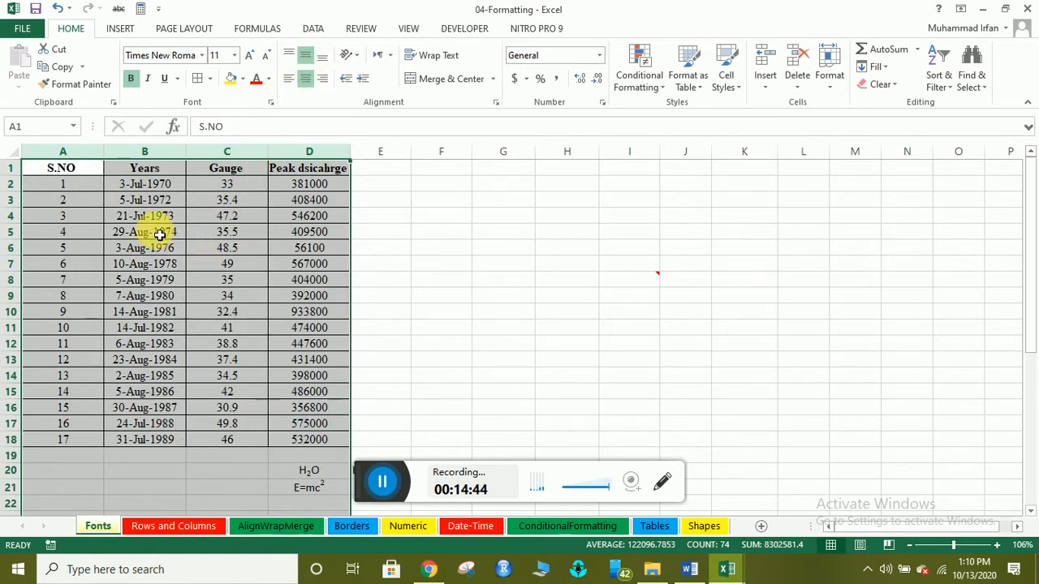
pyautogui.click(82, 186)
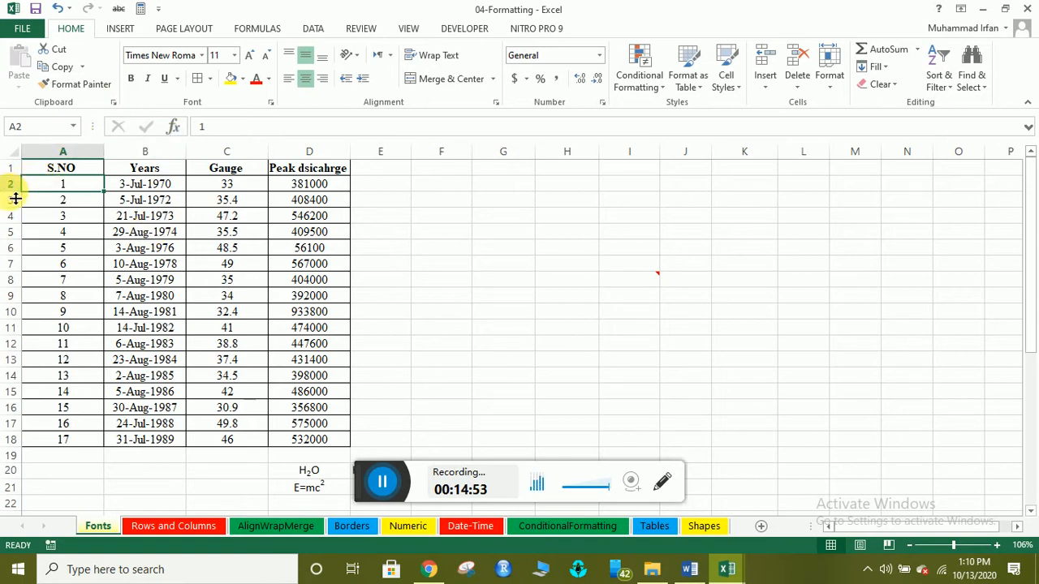
# Select the whole sheet and make every row 31.50 tall.
pyautogui.click(11, 153)
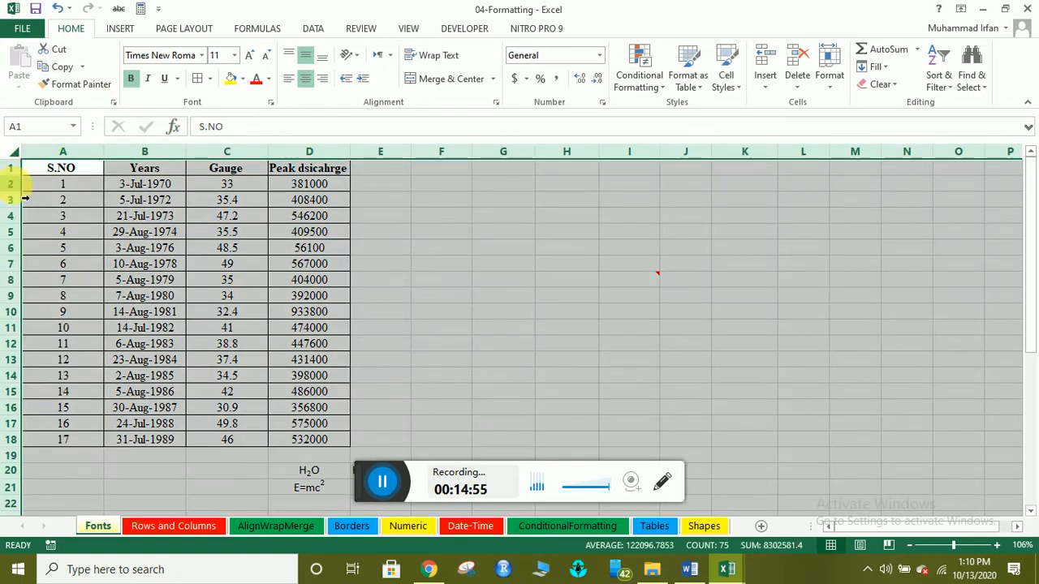
pyautogui.moveTo(18, 176); pyautogui.dragTo(25, 203)
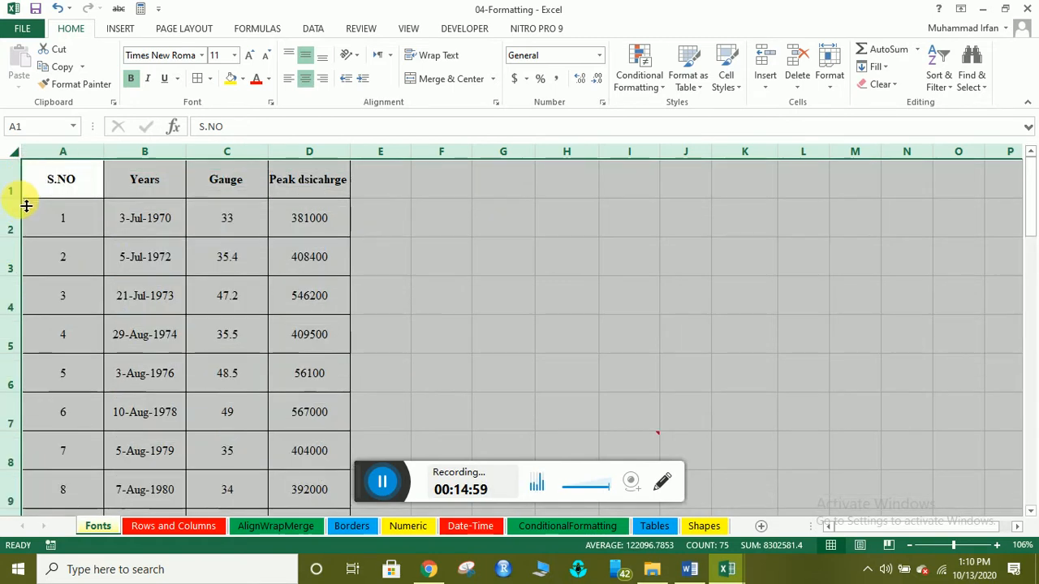
pyautogui.click(90, 180)
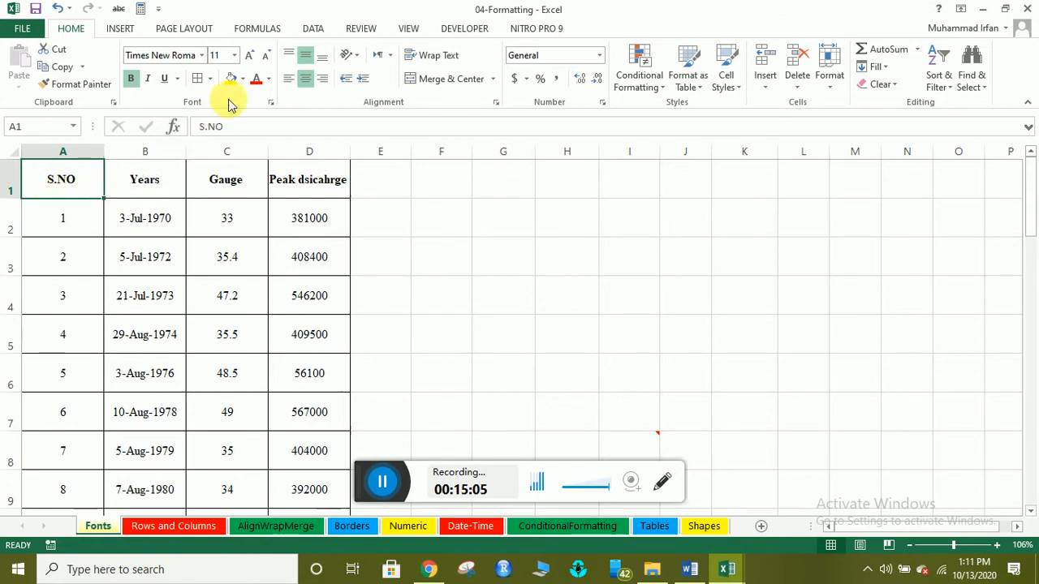
pyautogui.click(288, 56)
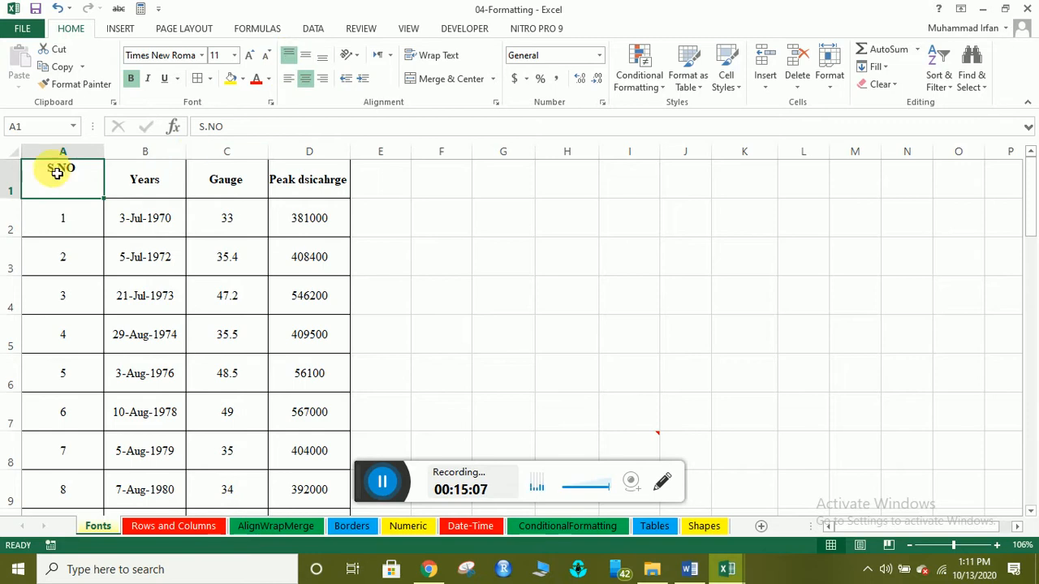
pyautogui.click(305, 57)
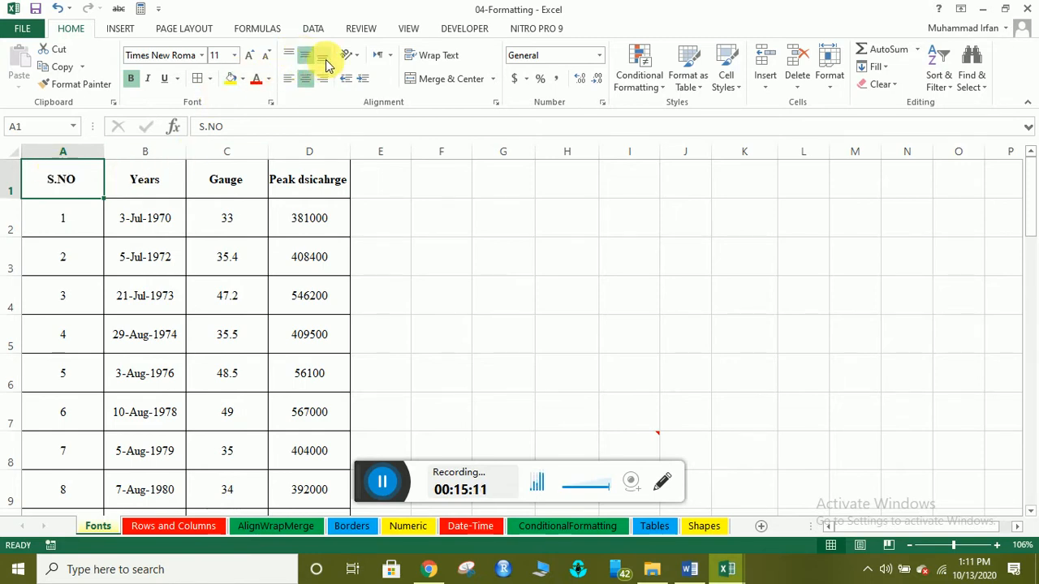
pyautogui.click(324, 62)
pyautogui.click(130, 176)
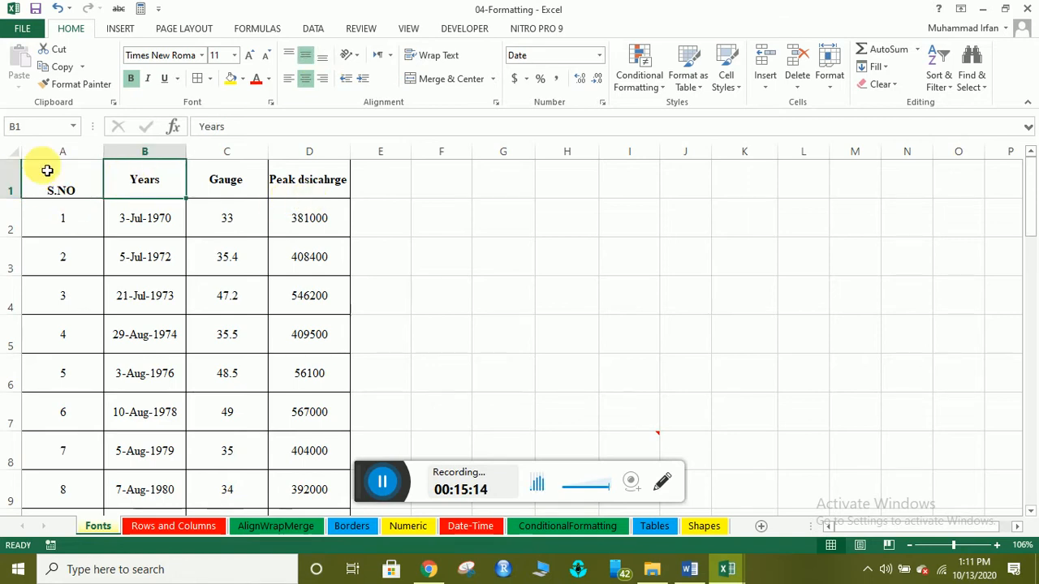
pyautogui.moveTo(34, 177); pyautogui.dragTo(287, 200)
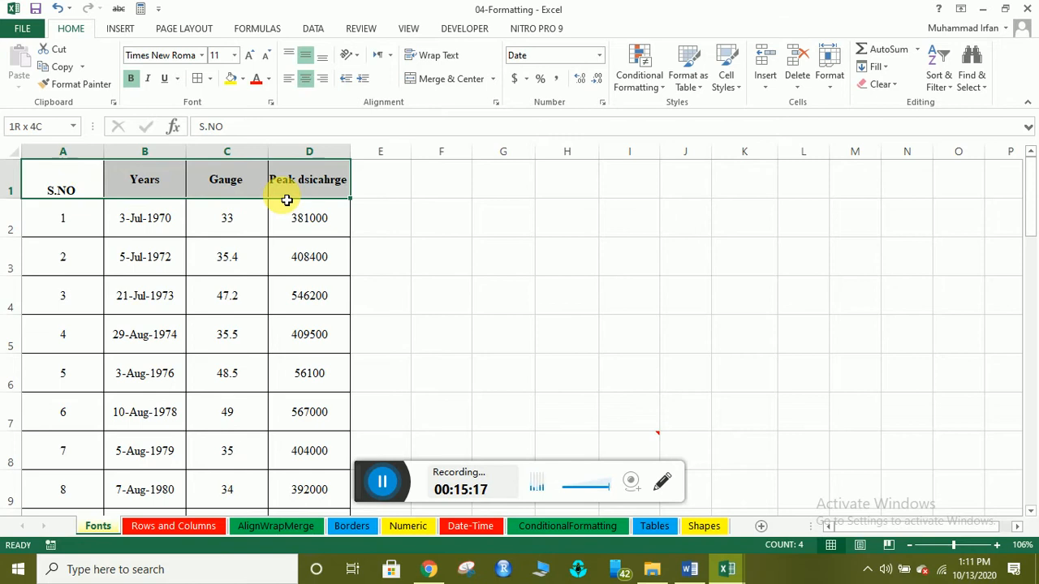
pyautogui.click(307, 56)
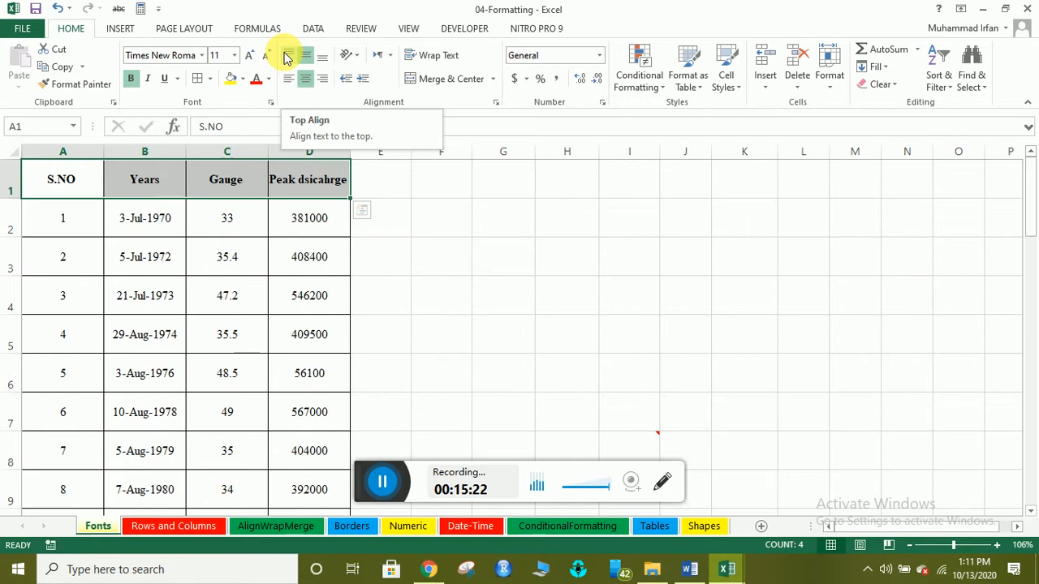
pyautogui.click(286, 55)
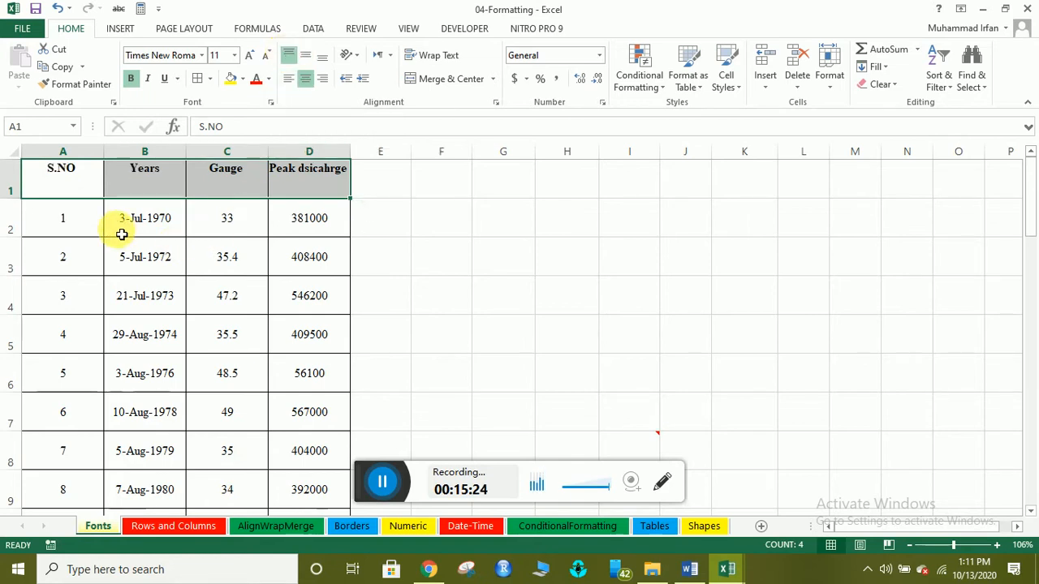
pyautogui.click(306, 54)
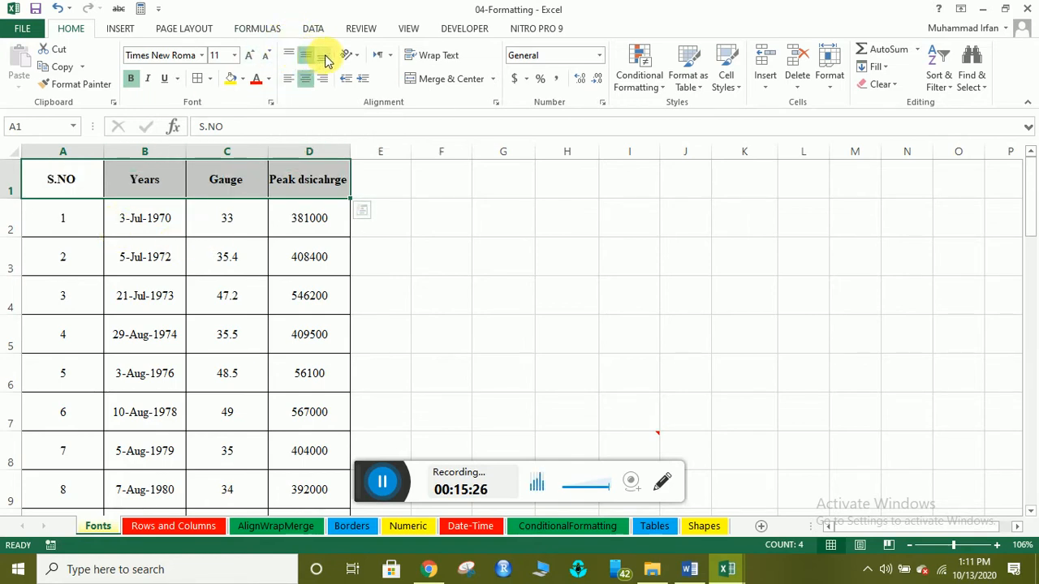
pyautogui.click(324, 56)
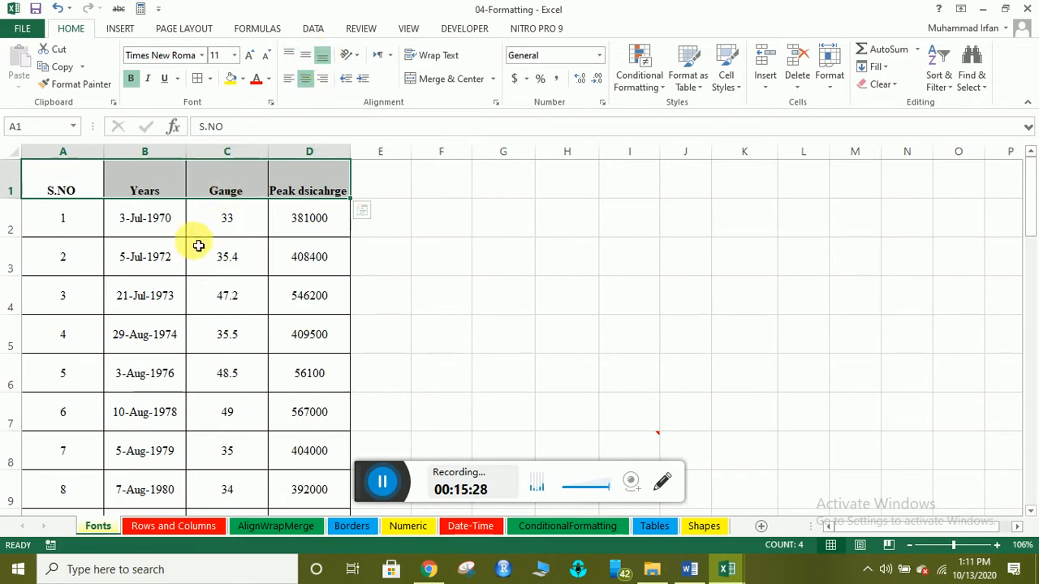
pyautogui.click(304, 55)
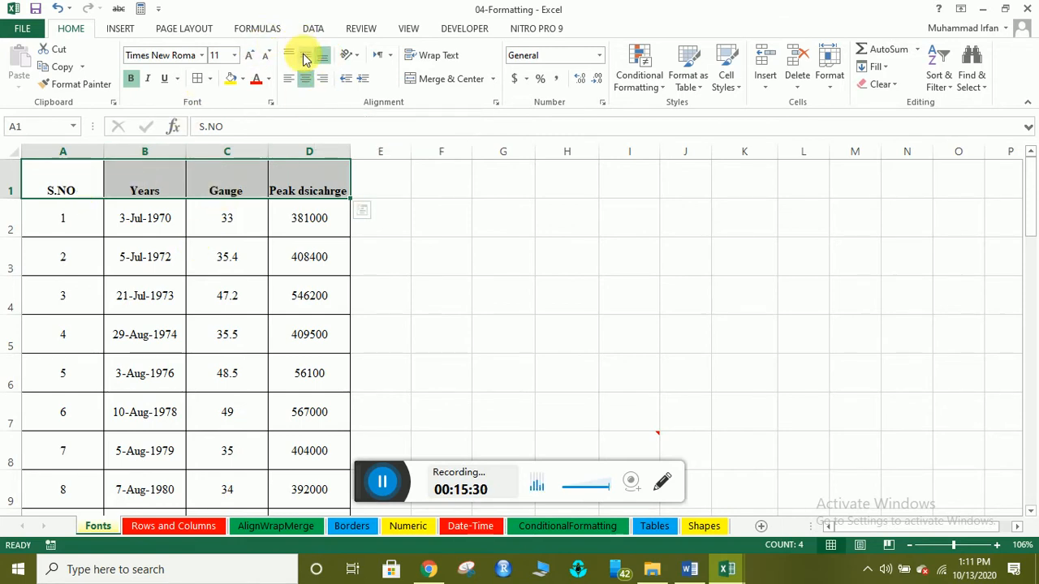
pyautogui.click(99, 224)
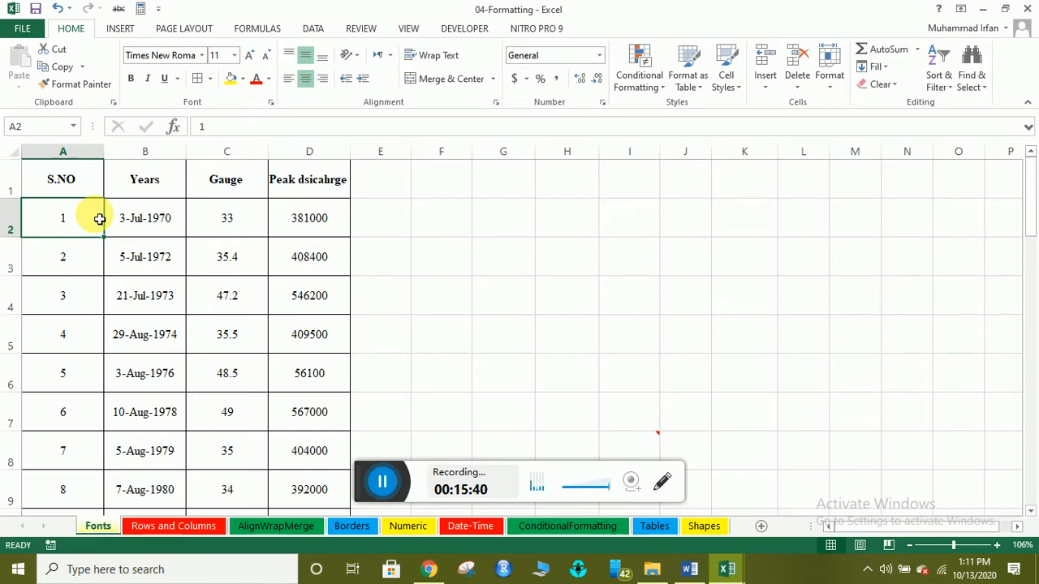
pyautogui.click(77, 177)
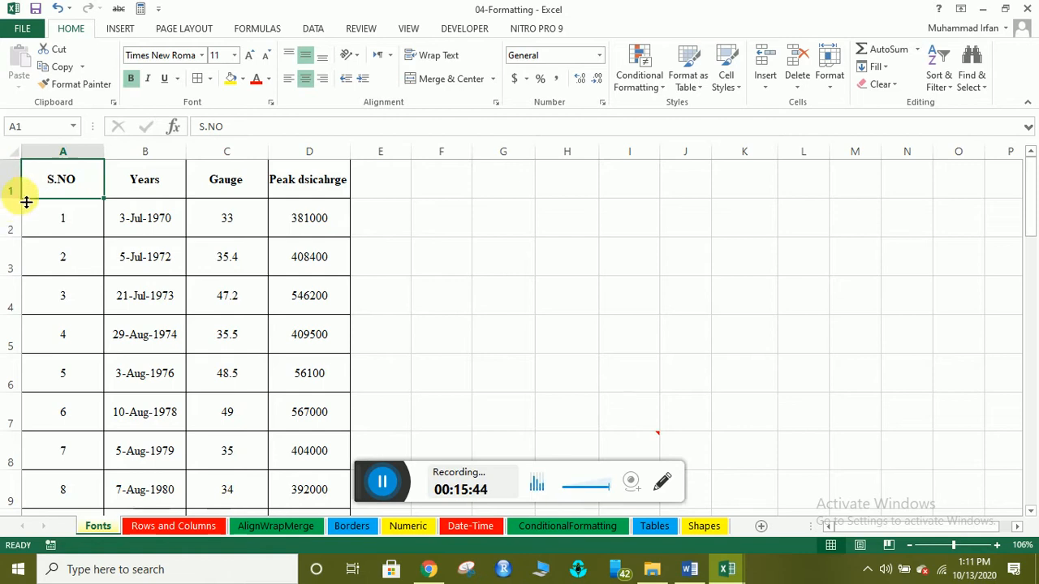
# Shorten and then re-enlarge the header row, and select the S.NO header cell.
pyautogui.moveTo(19, 206); pyautogui.dragTo(18, 177)
pyautogui.click(17, 153)
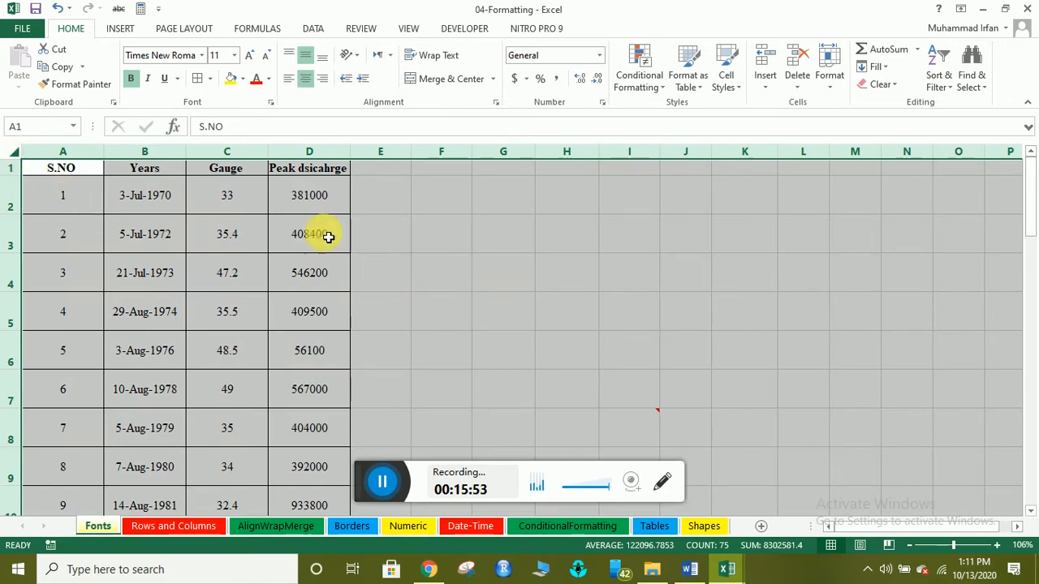
pyautogui.click(55, 187)
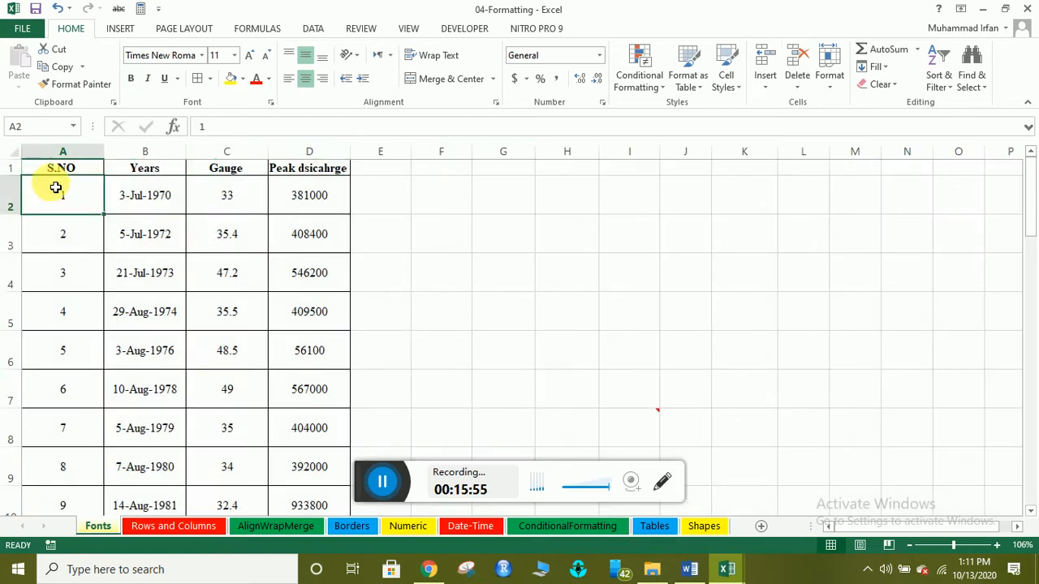
pyautogui.moveTo(28, 176); pyautogui.dragTo(27, 204)
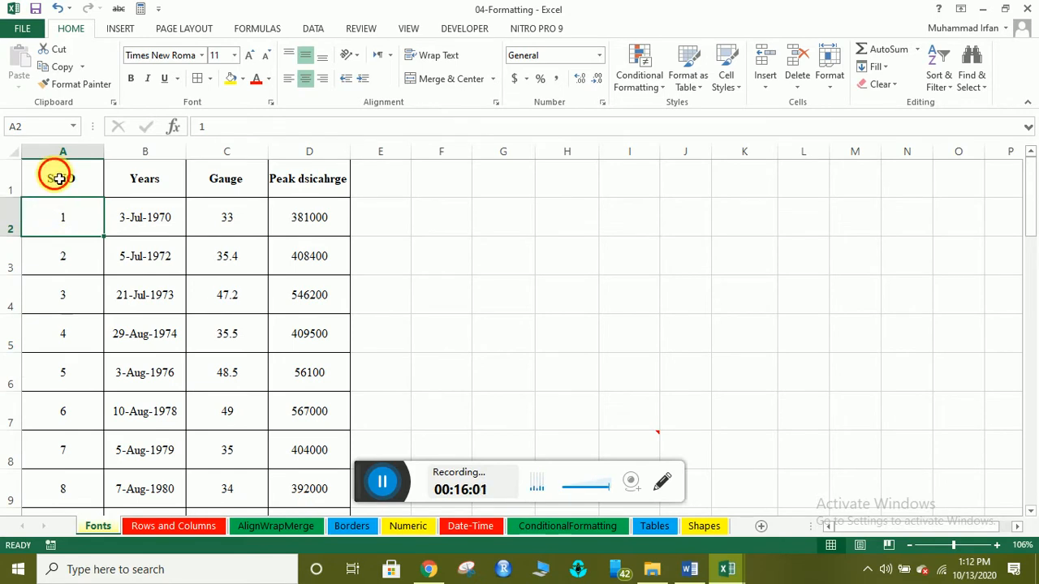
pyautogui.click(57, 172)
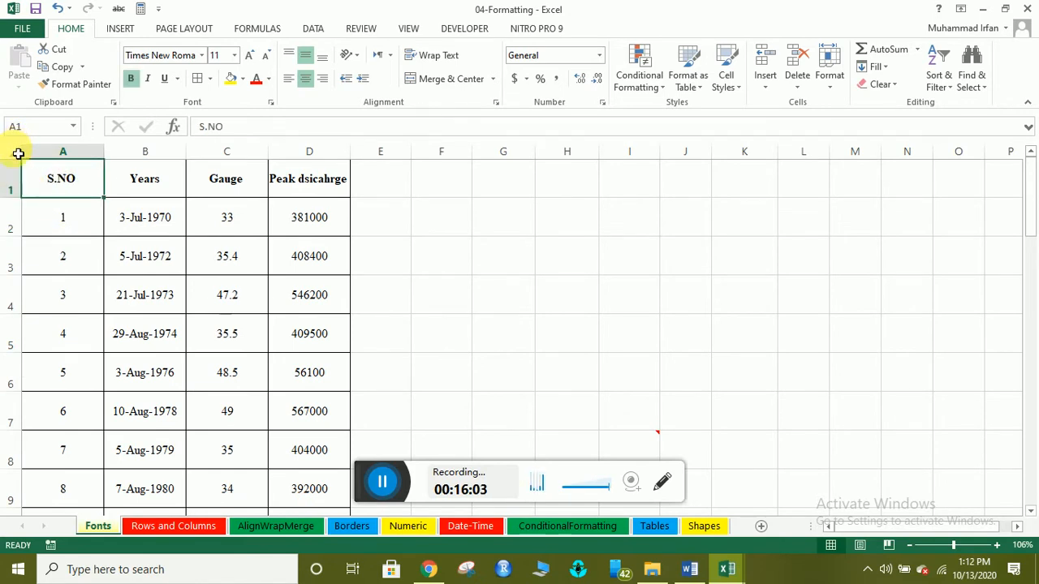
# Select the whole sheet and shrink every row to one compact height.
pyautogui.click(14, 152)
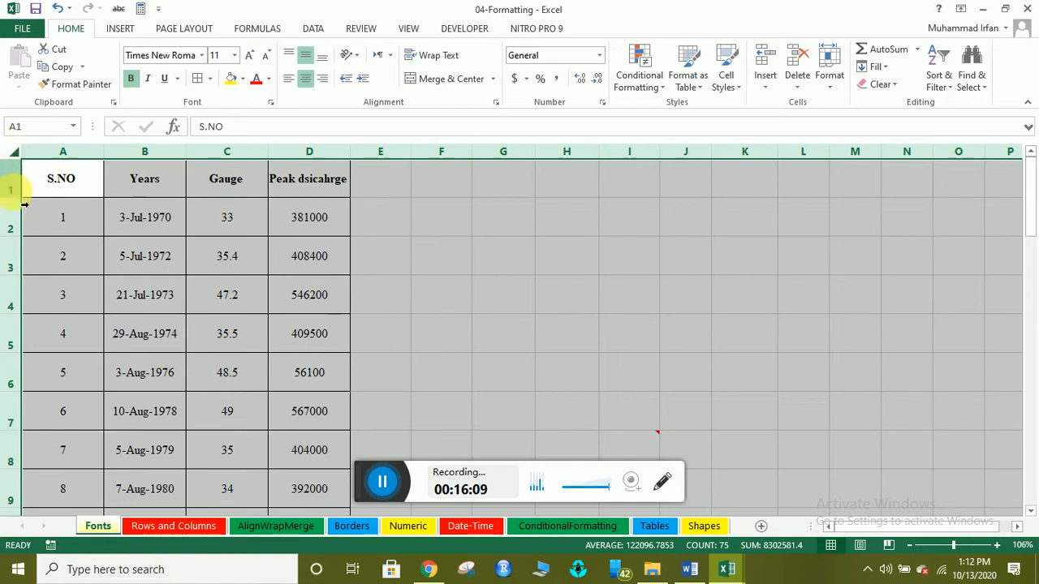
pyautogui.moveTo(21, 202); pyautogui.dragTo(19, 178)
pyautogui.click(130, 227)
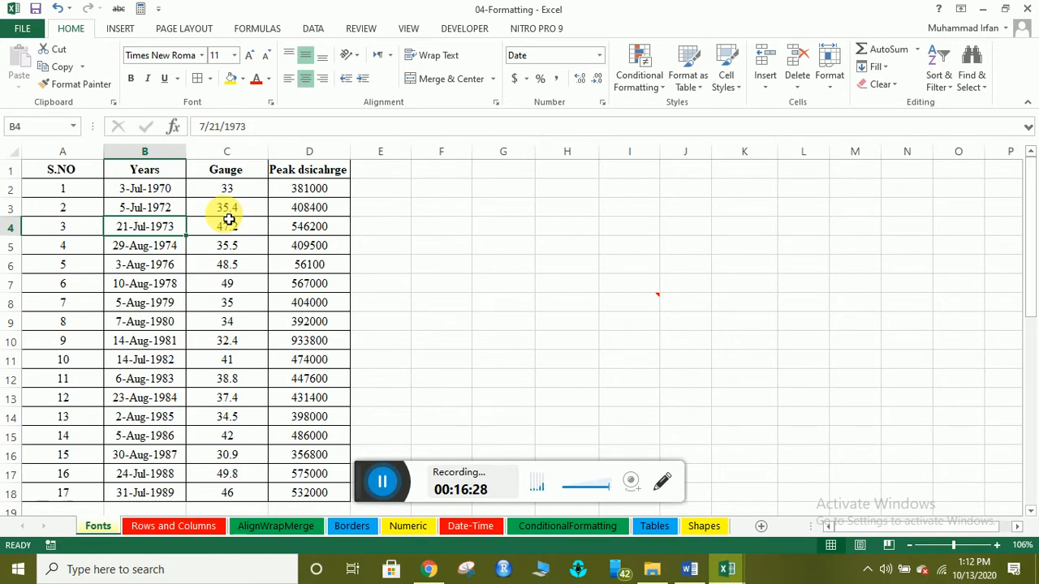
pyautogui.click(383, 480)
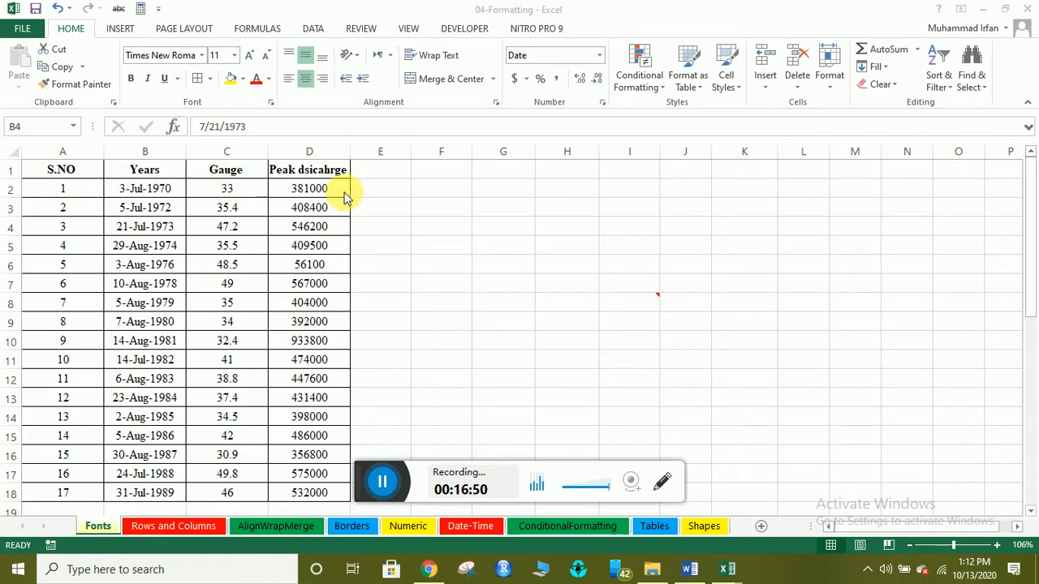
pyautogui.click(315, 193)
pyautogui.click(315, 192)
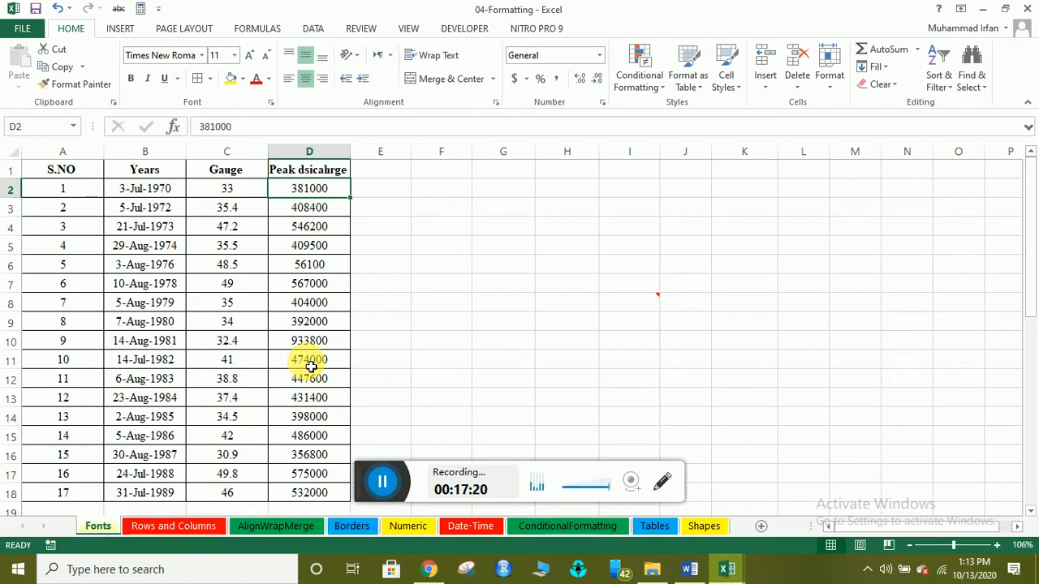
pyautogui.click(316, 152)
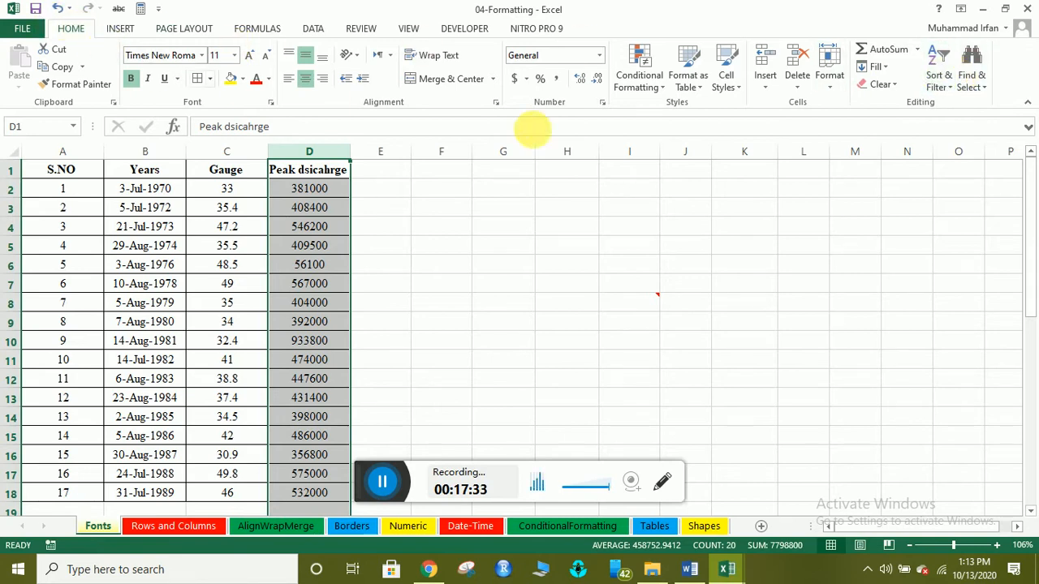
pyautogui.click(946, 85)
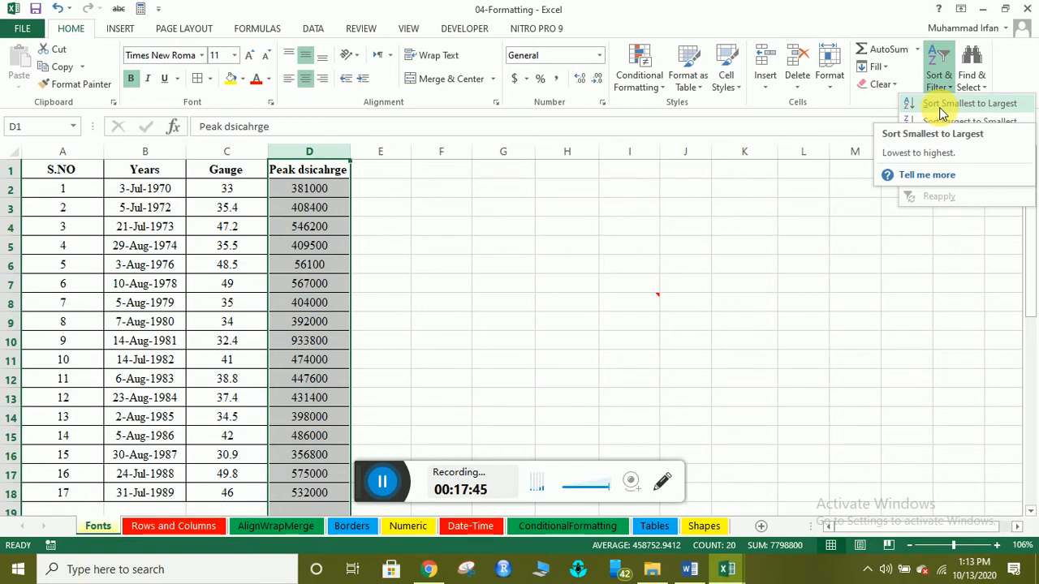
pyautogui.click(389, 195)
pyautogui.click(365, 196)
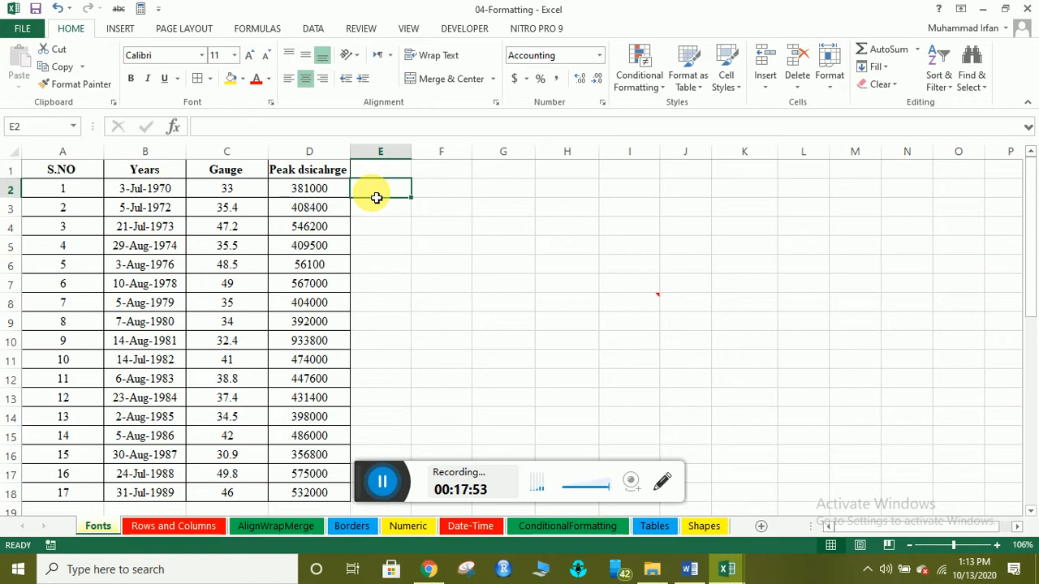
# Enter first names in E2 and E3, correcting the misspelled entry in E3.
pyautogui.write('irfan')
pyautogui.press('Return')
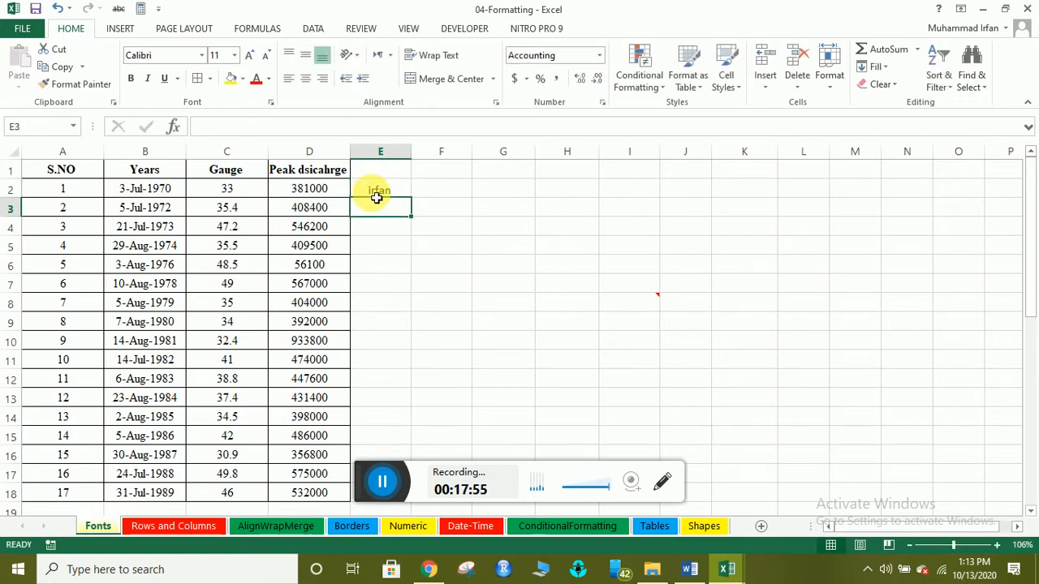
pyautogui.write('suddain')
pyautogui.press('Return')
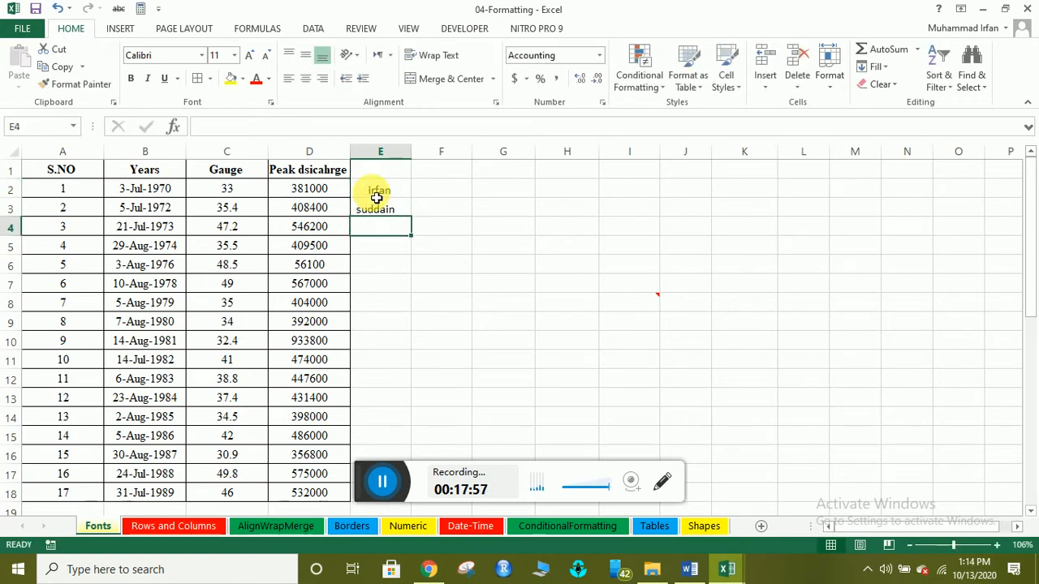
pyautogui.press('Up')
pyautogui.write('su')
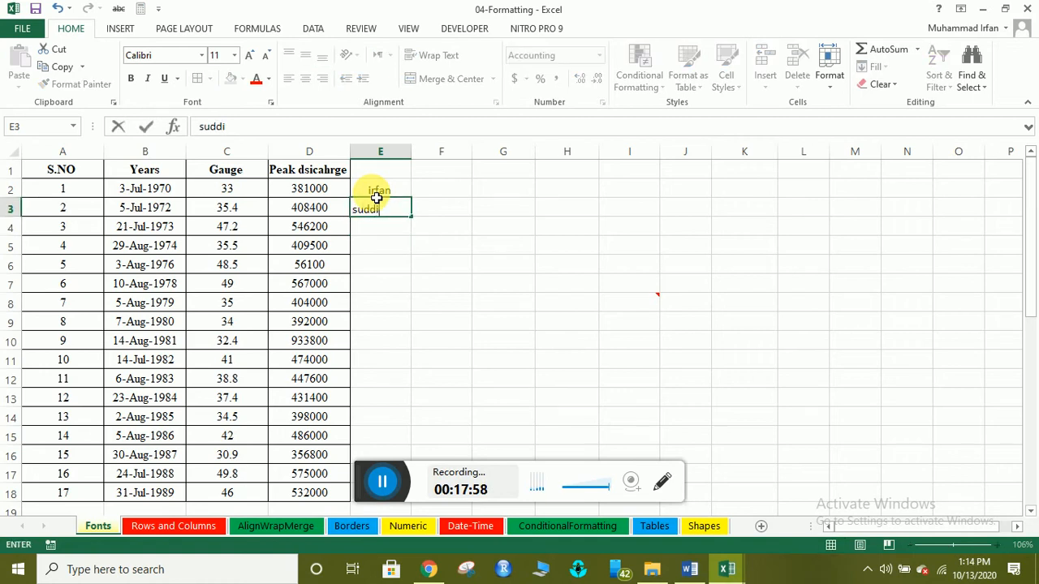
pyautogui.write('ddasis')
pyautogui.press('Return')
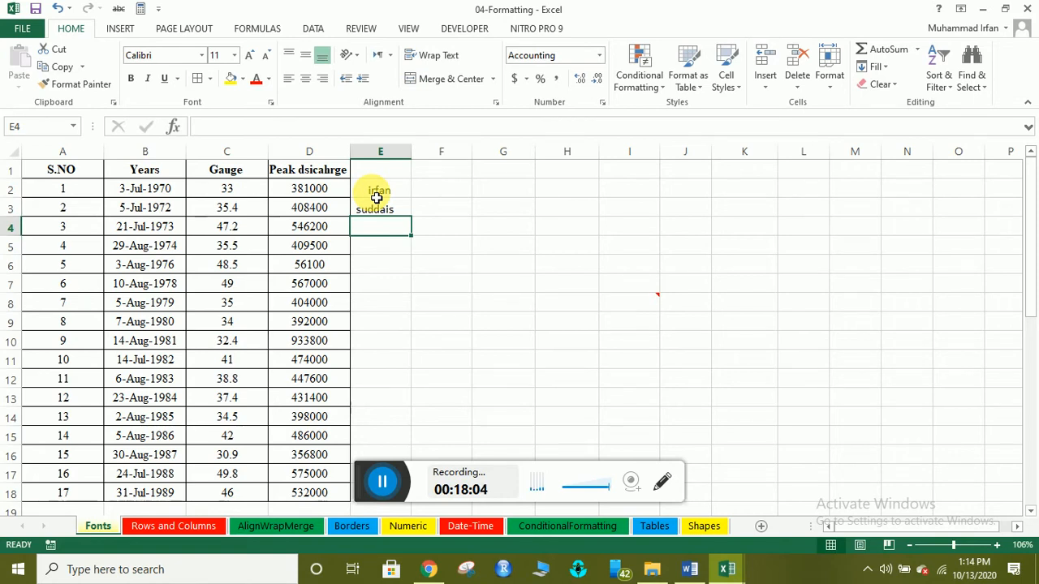
# Enter four more first names in cells E4 through E7.
pyautogui.write('hammad')
pyautogui.press('Return')
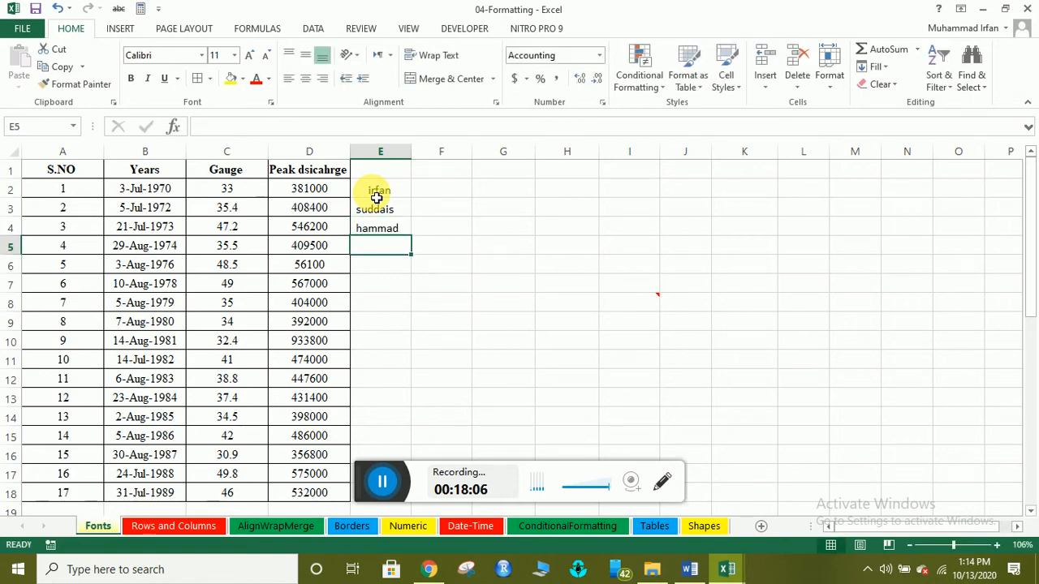
pyautogui.write('khan')
pyautogui.press('Return')
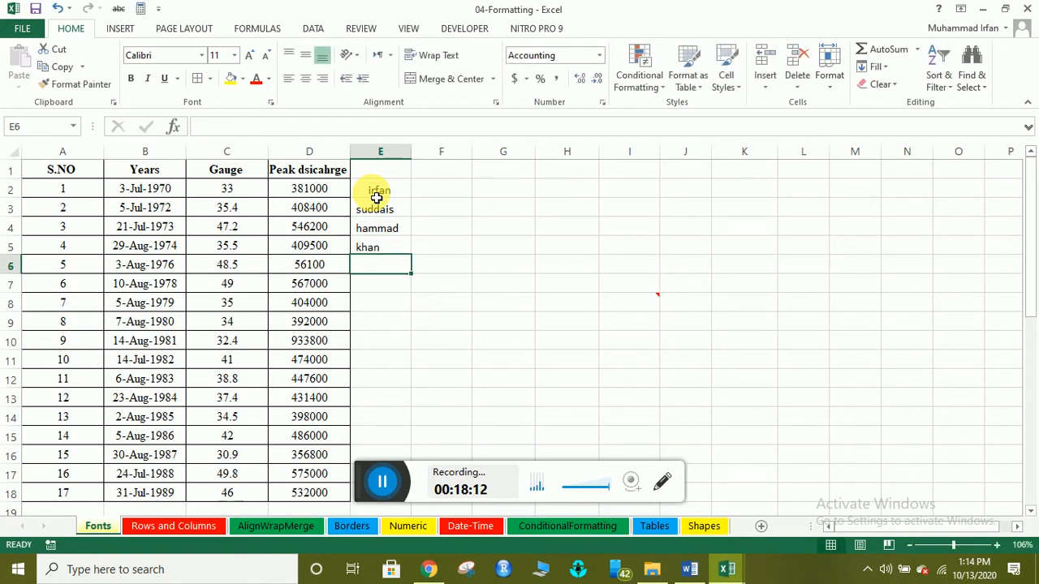
pyautogui.write('khalid')
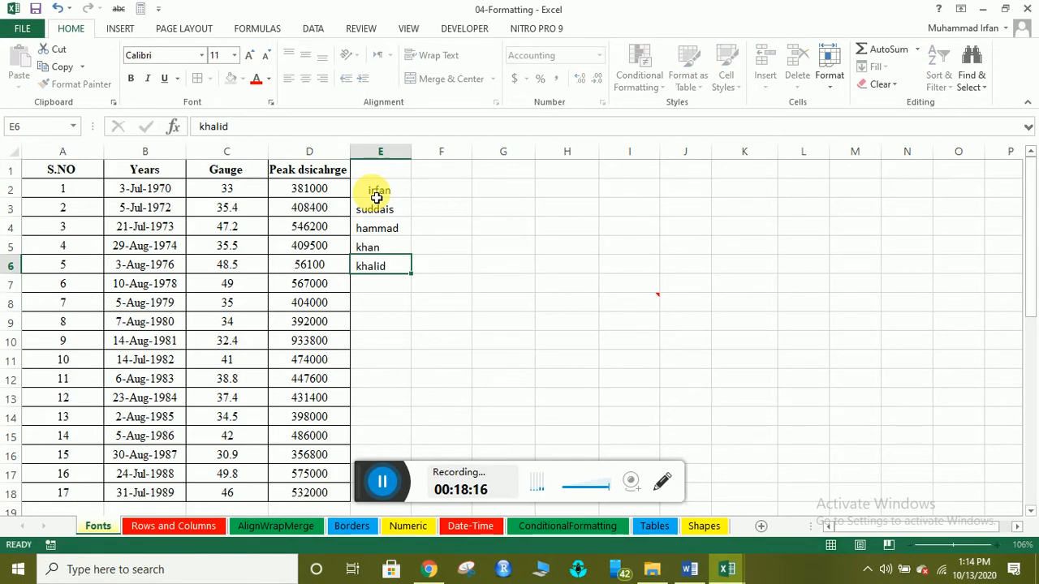
pyautogui.press('Return')
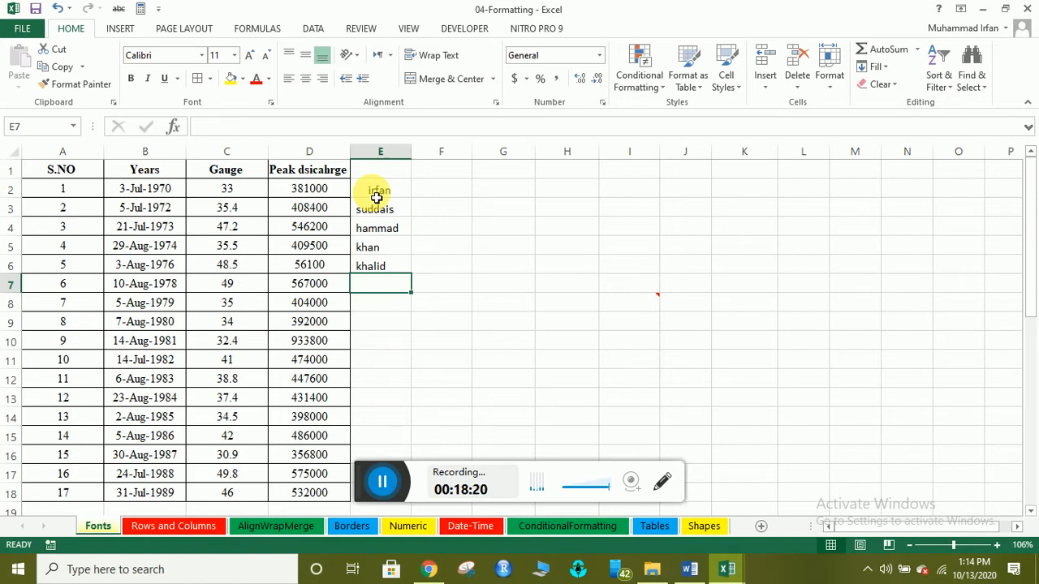
pyautogui.write('a')
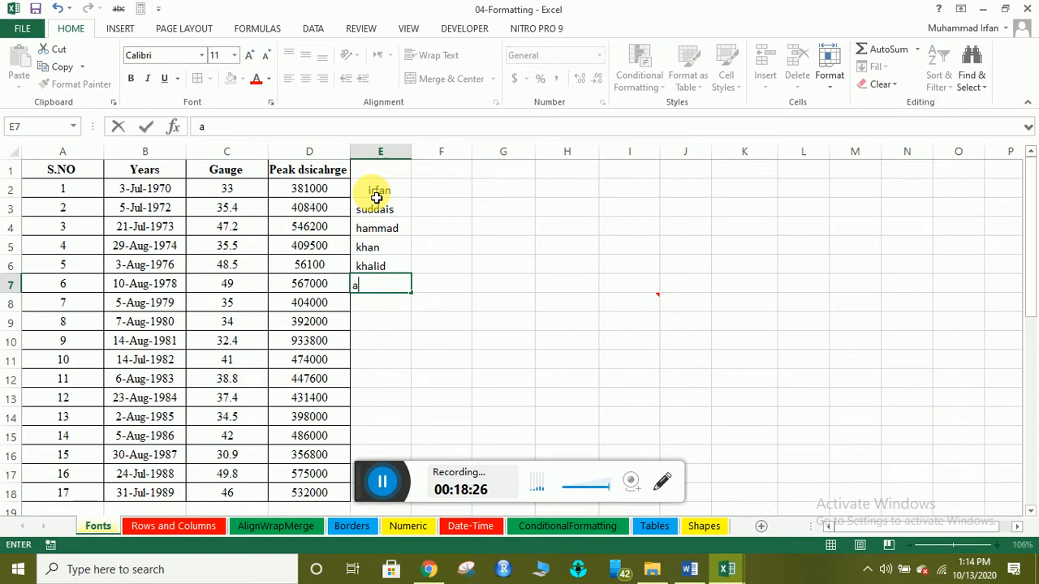
pyautogui.write('zaz')
pyautogui.press('Return')
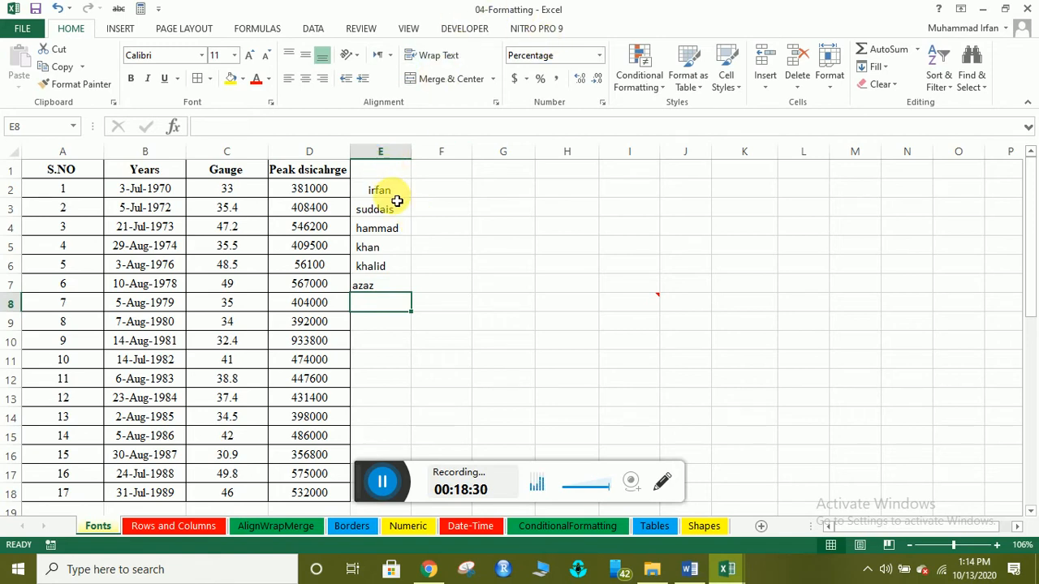
pyautogui.click(380, 159)
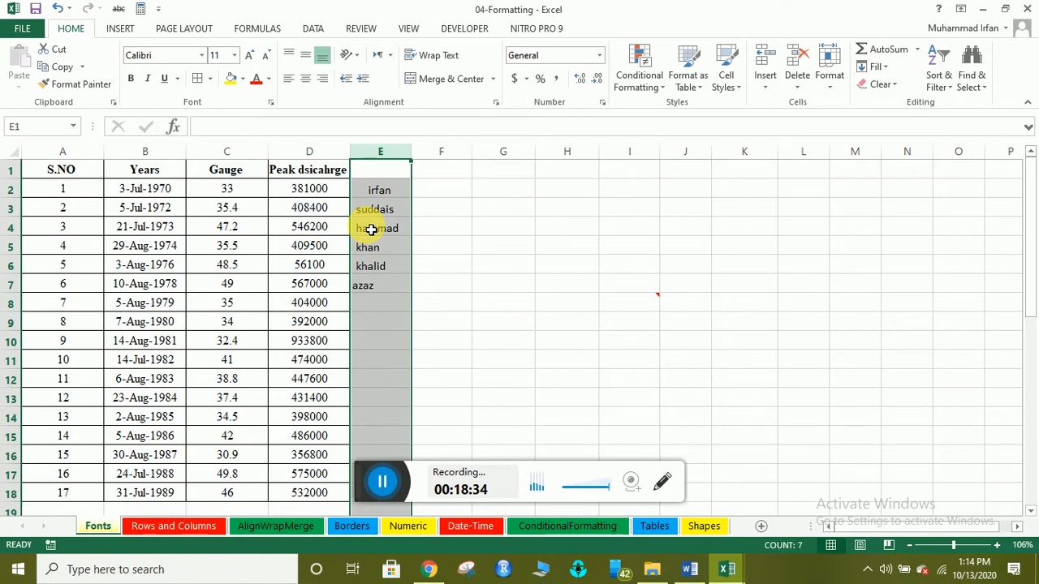
pyautogui.click(378, 208)
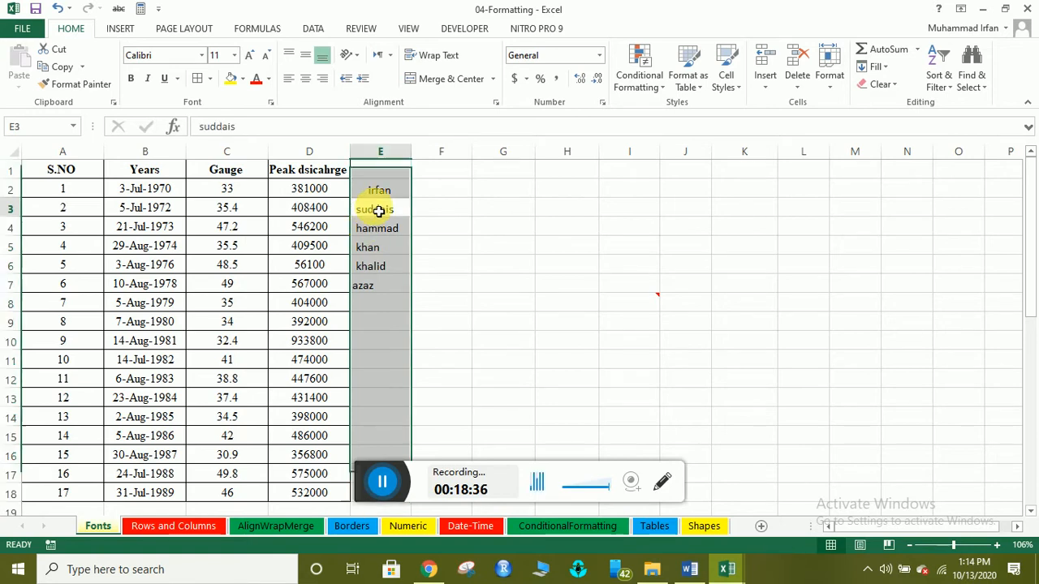
pyautogui.click(313, 160)
pyautogui.click(309, 209)
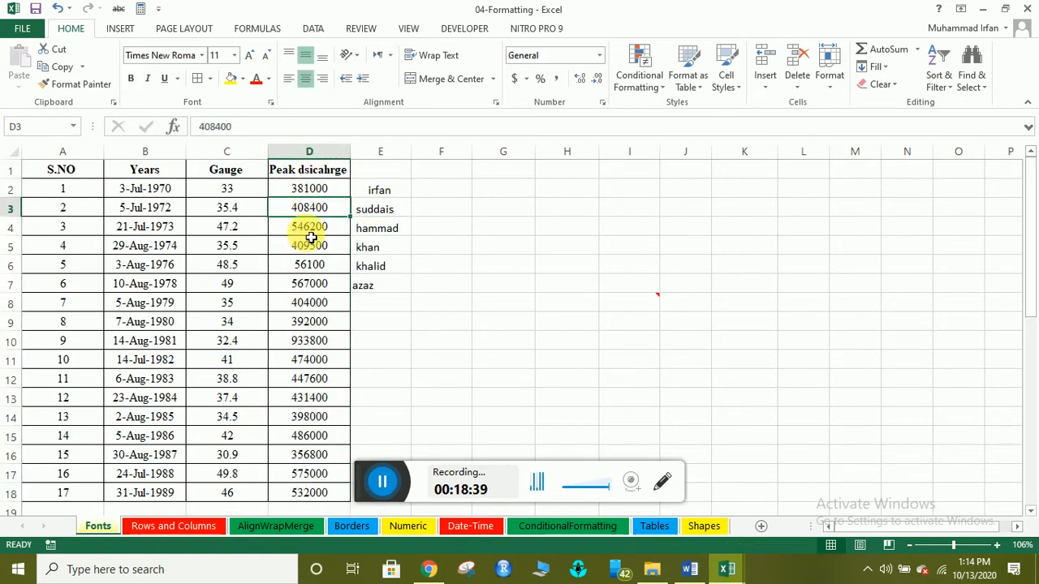
pyautogui.click(336, 166)
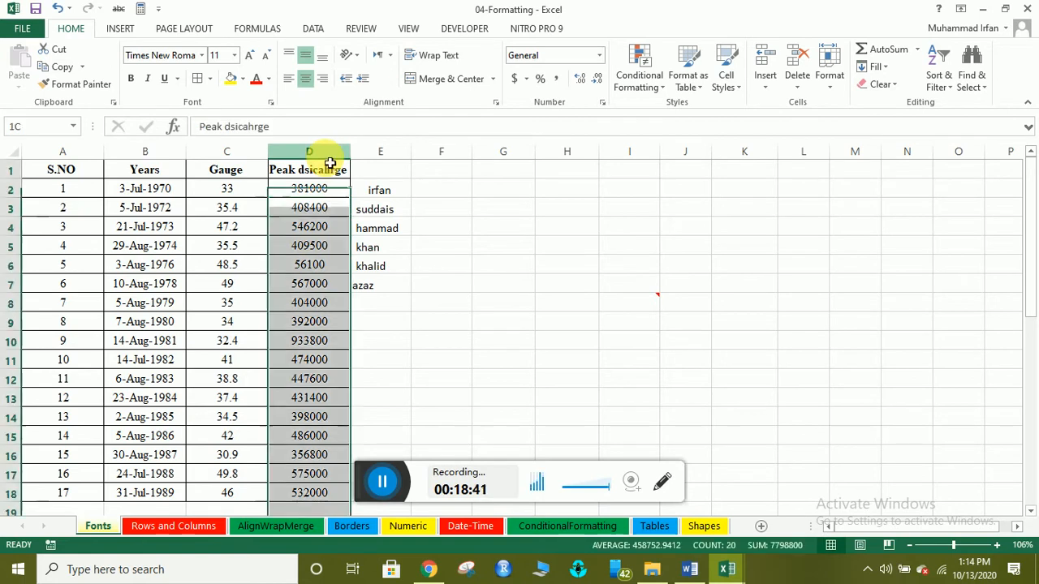
pyautogui.click(937, 91)
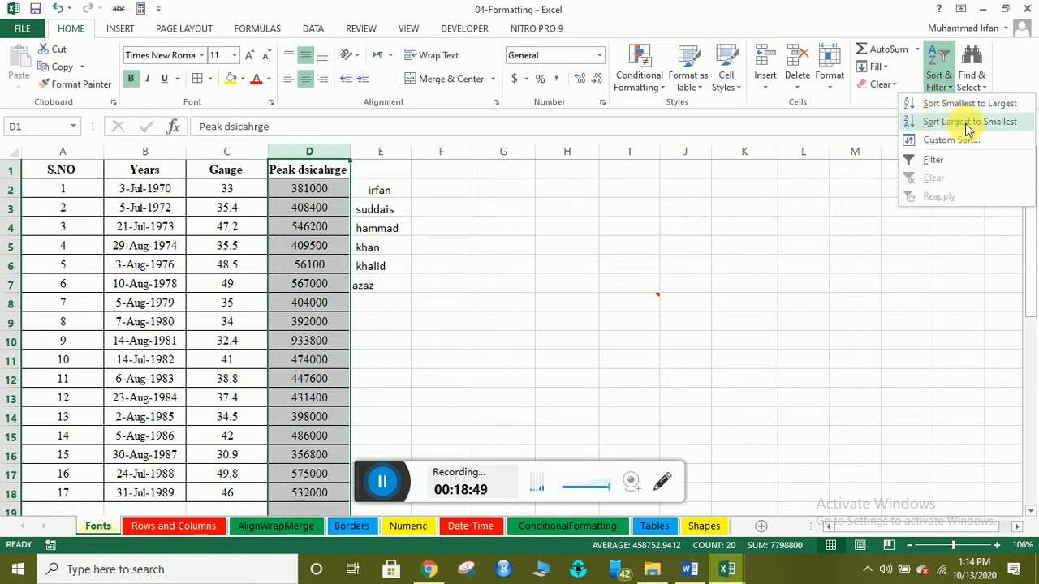
pyautogui.click(380, 157)
pyautogui.click(381, 161)
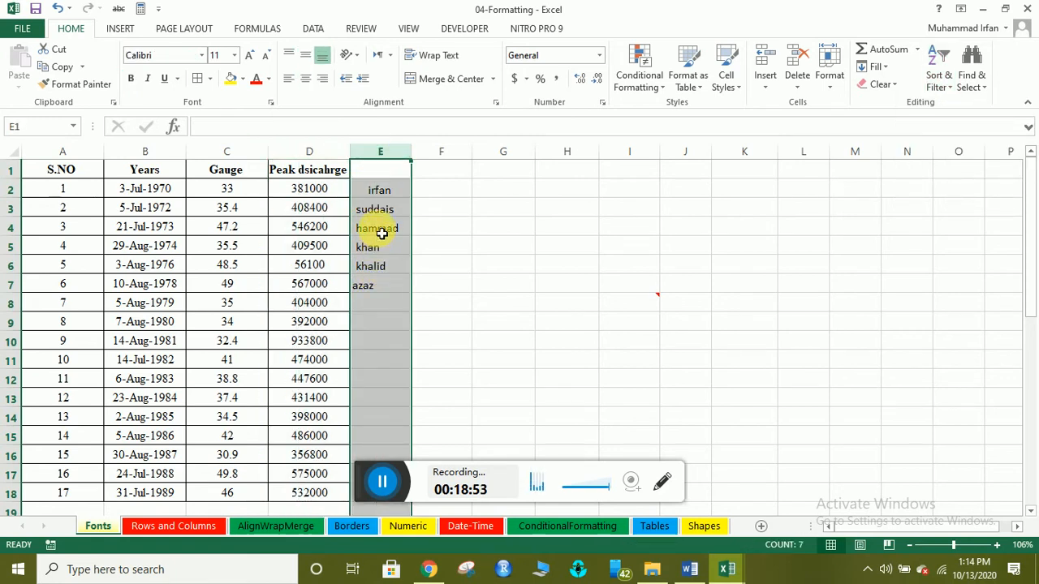
pyautogui.click(938, 79)
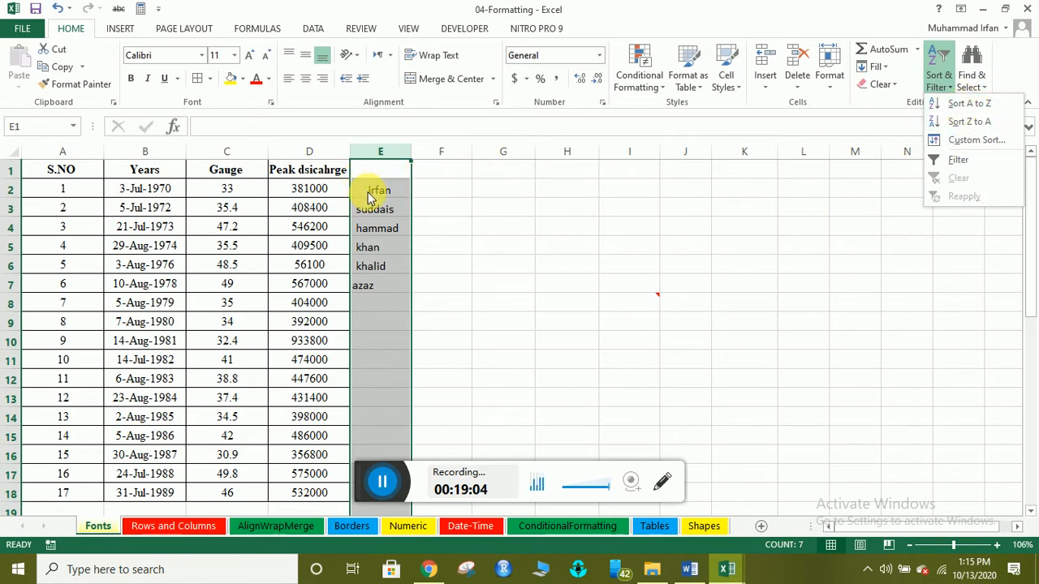
pyautogui.click(589, 271)
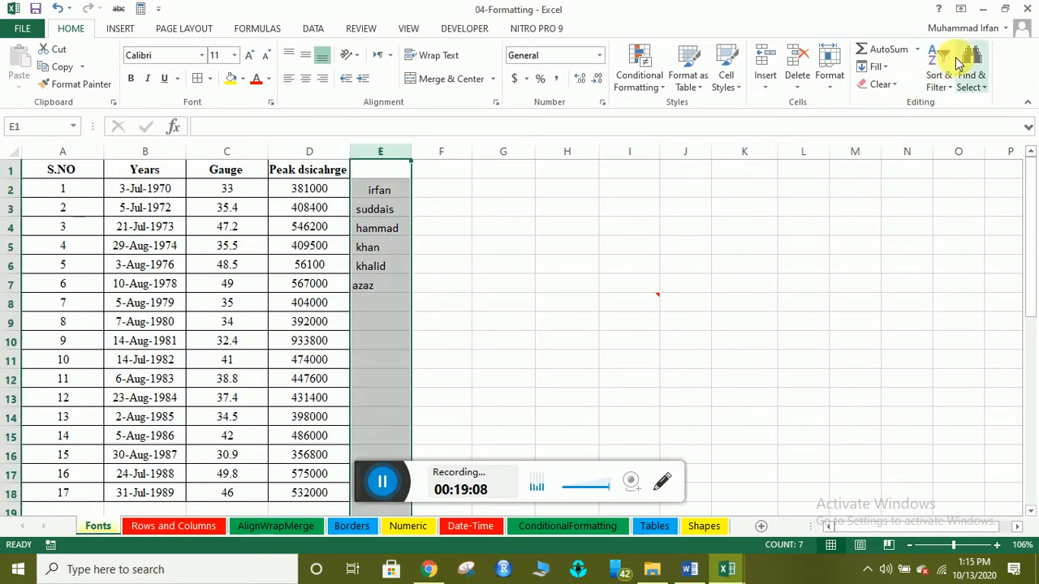
# Select column D and choose Sort Smallest to Largest, triggering the Sort Warning.
pyautogui.click(314, 163)
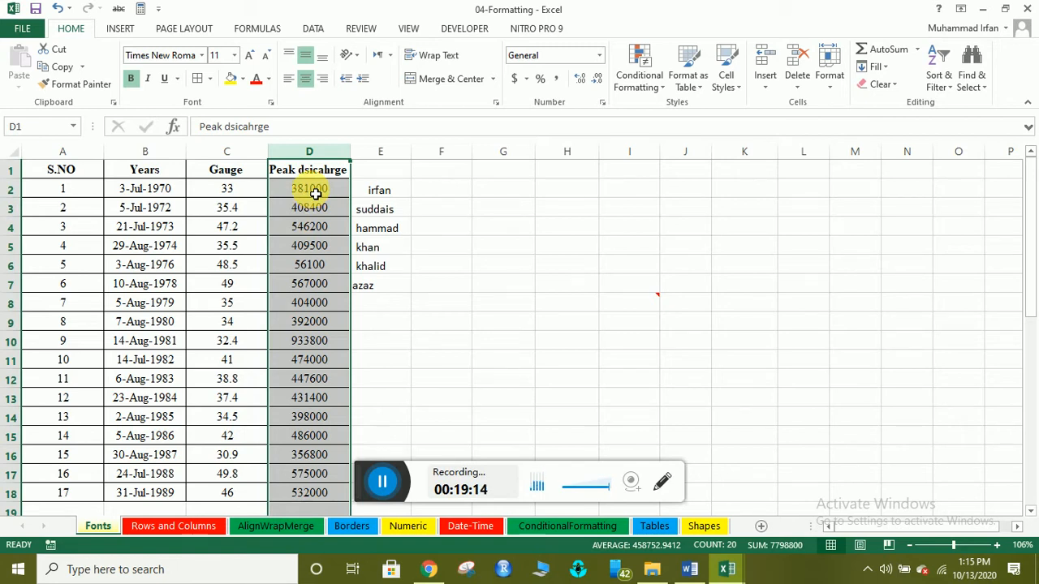
pyautogui.click(939, 73)
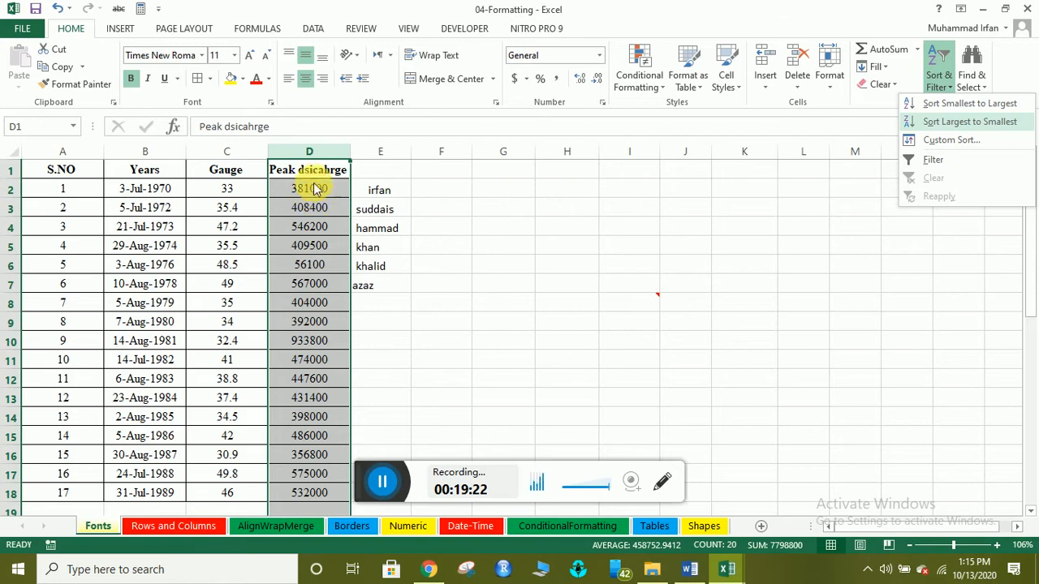
pyautogui.click(519, 6)
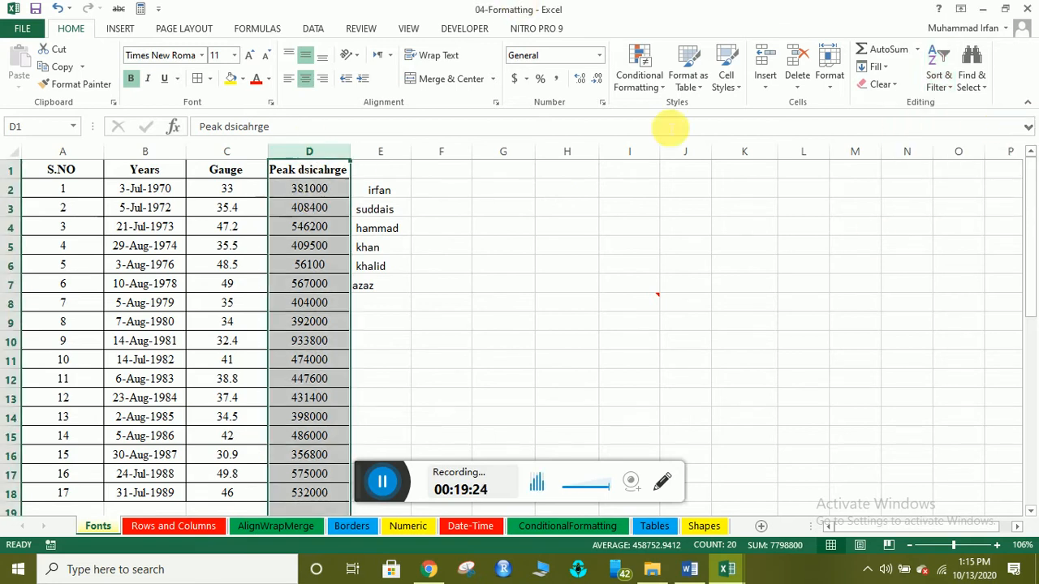
pyautogui.click(938, 81)
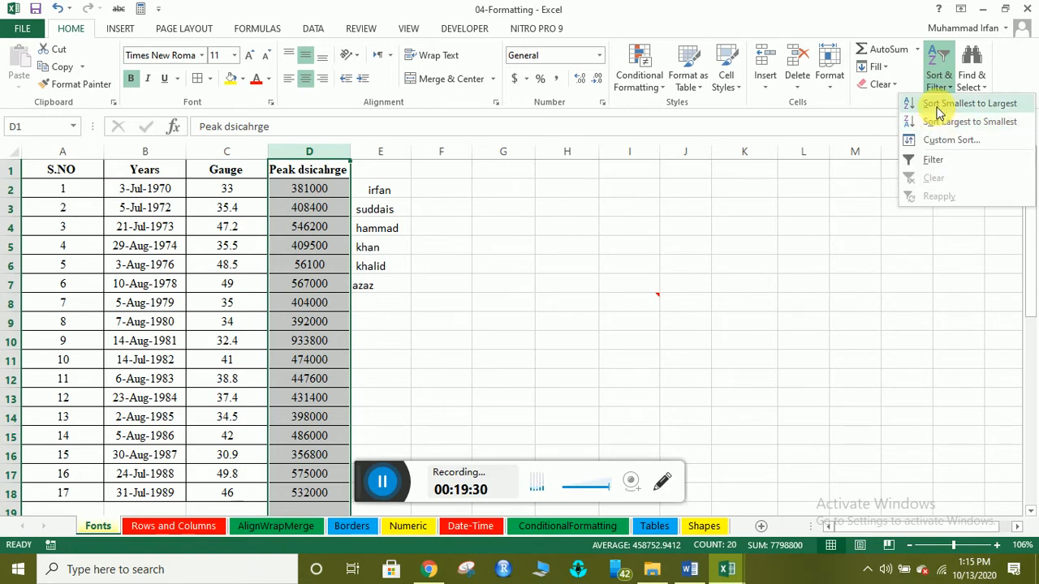
pyautogui.click(938, 104)
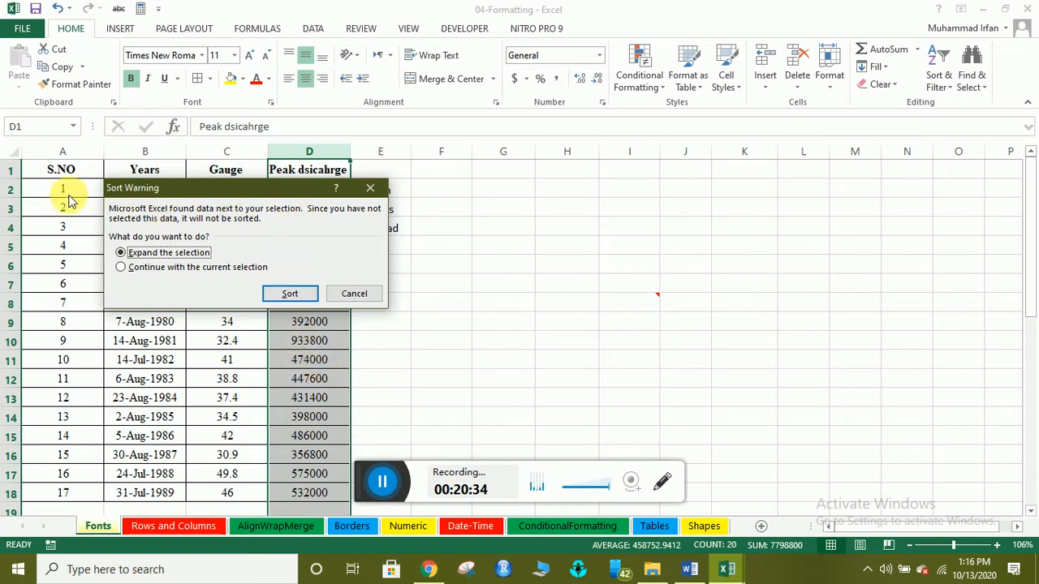
# Sort the table by Peak dsicahrge ascending, expanding the selection so whole rows move together.
pyautogui.moveTo(167, 188); pyautogui.dragTo(206, 216)
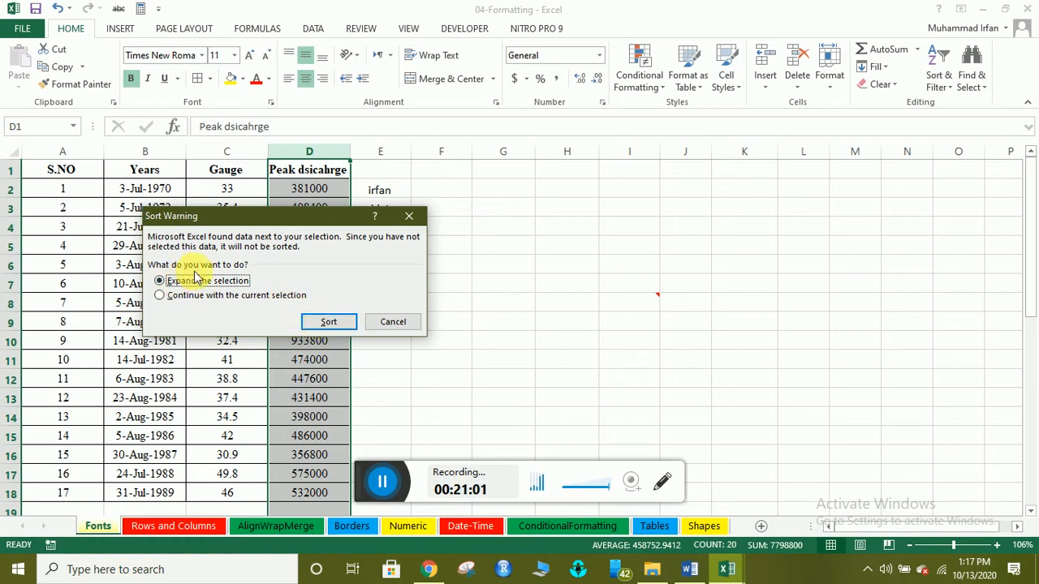
pyautogui.click(330, 329)
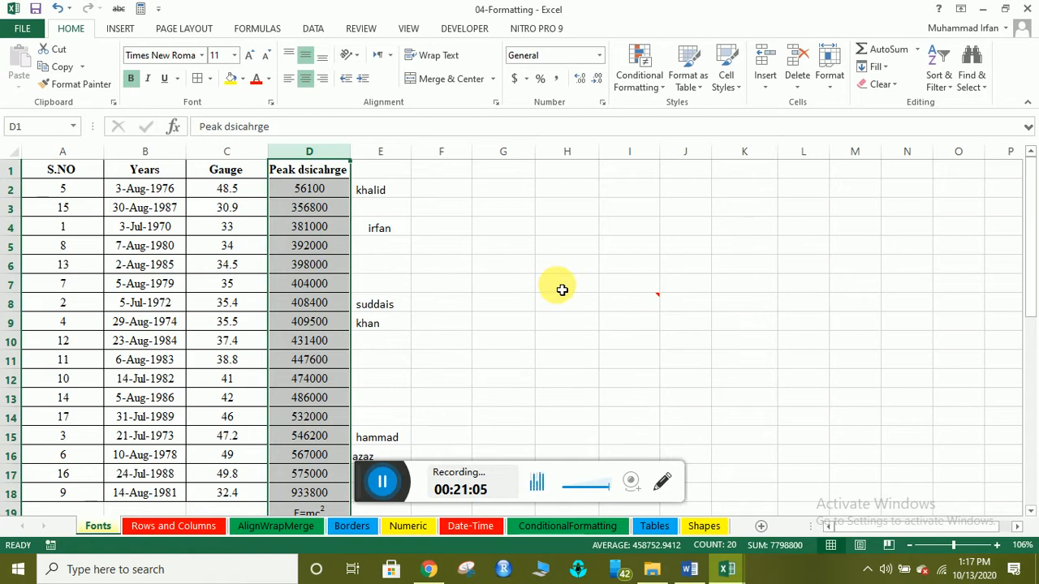
pyautogui.click(320, 189)
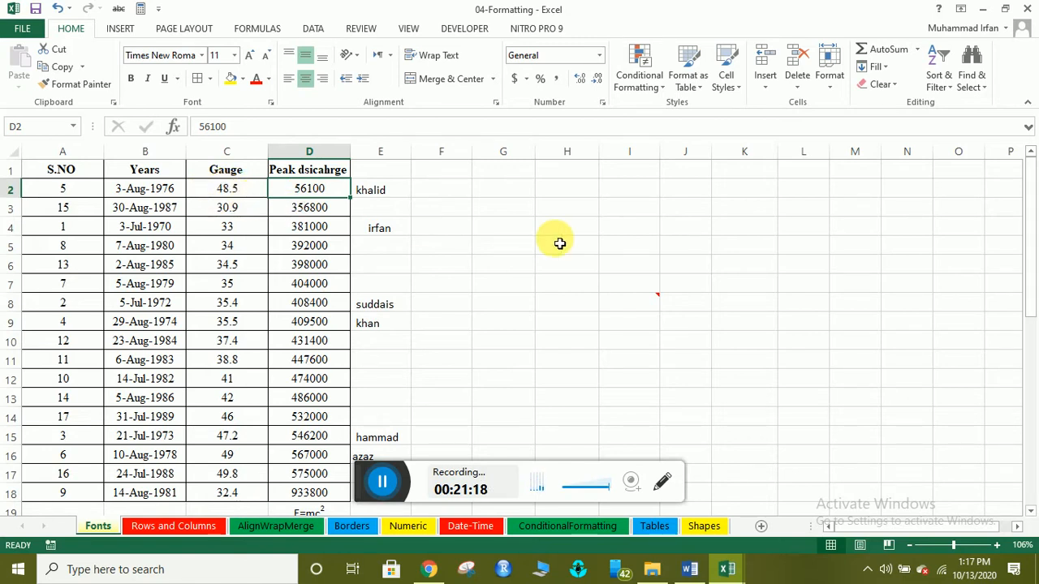
pyautogui.hotkey('ctrl', 'z')
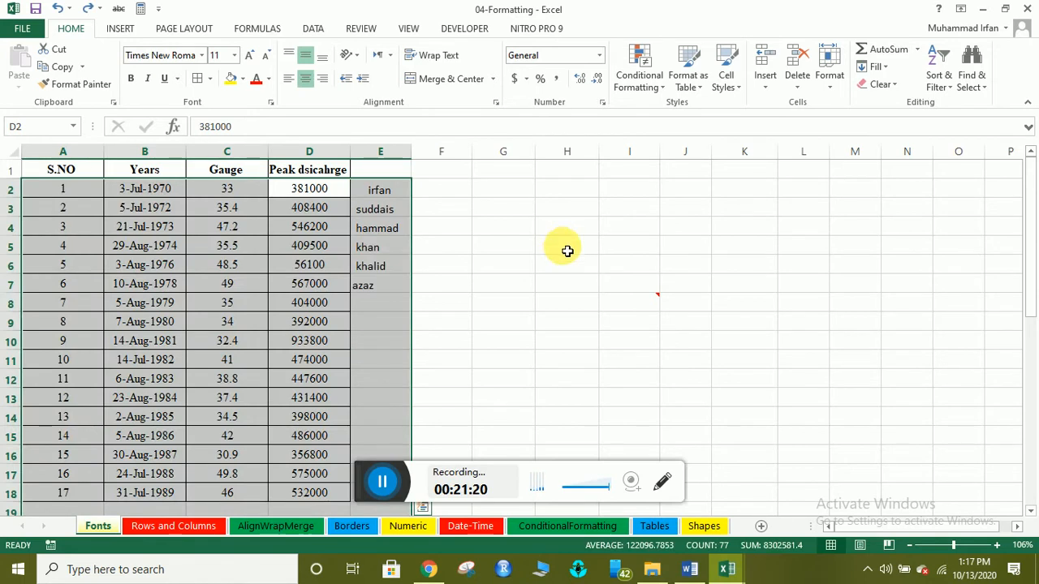
pyautogui.scroll(-3, 327, 345)
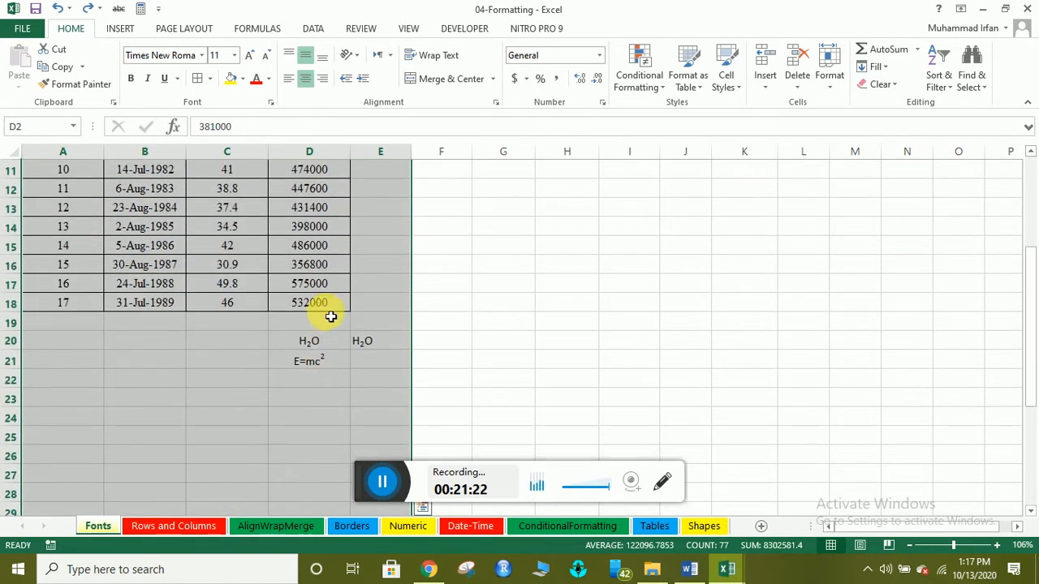
pyautogui.scroll(4, 328, 318)
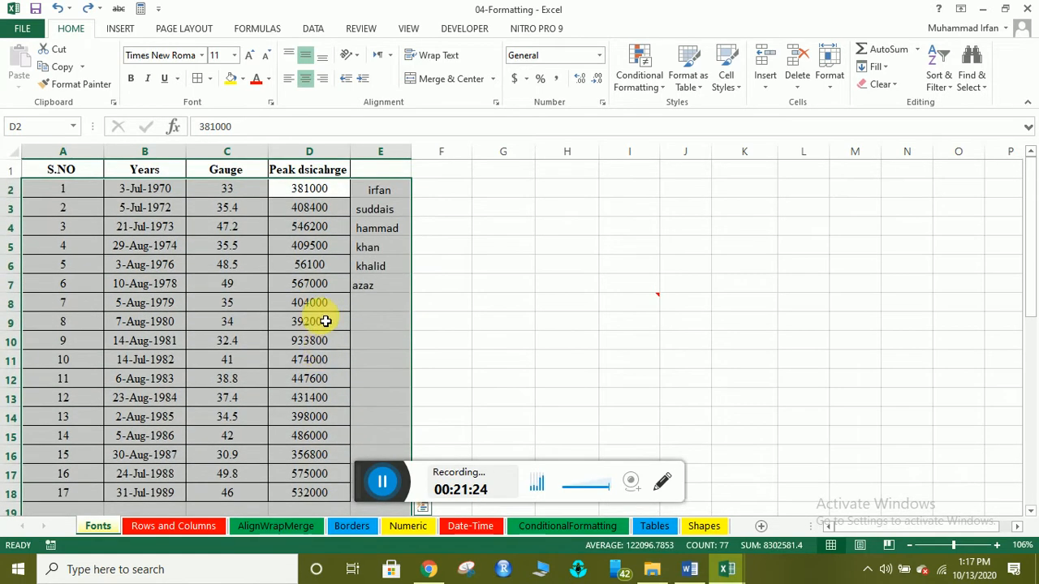
pyautogui.click(313, 264)
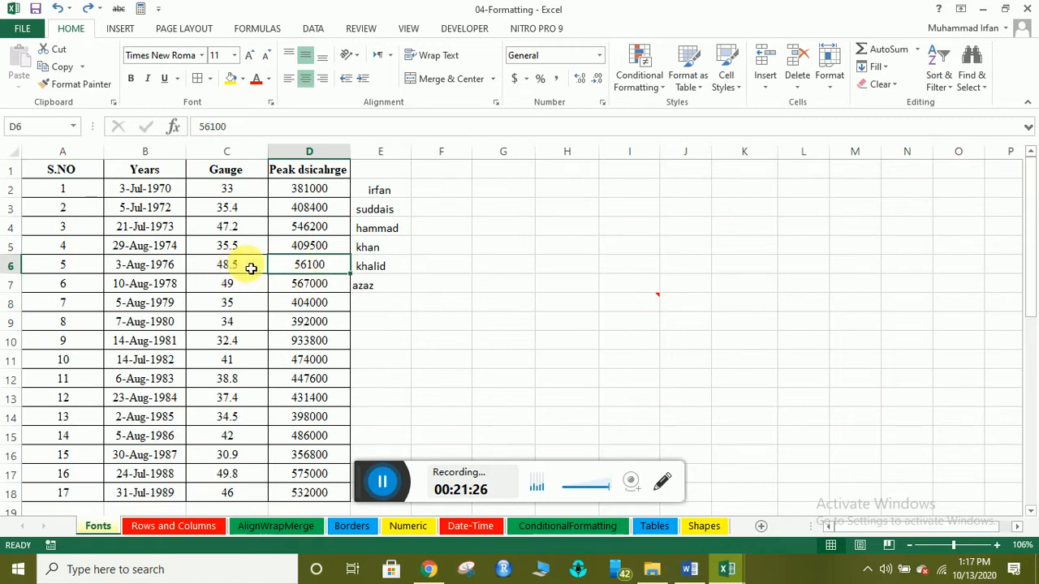
pyautogui.click(224, 264)
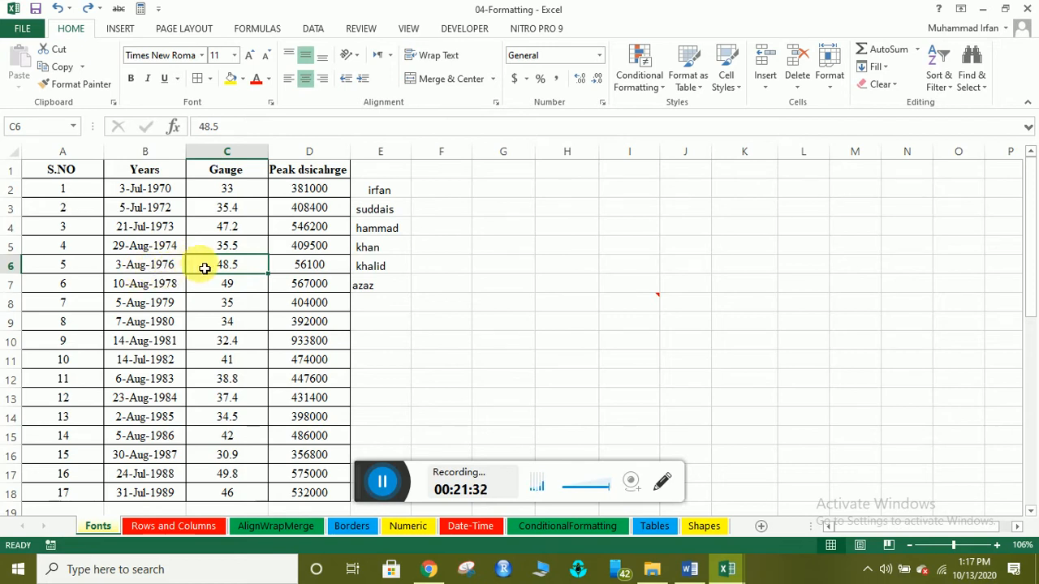
pyautogui.click(309, 152)
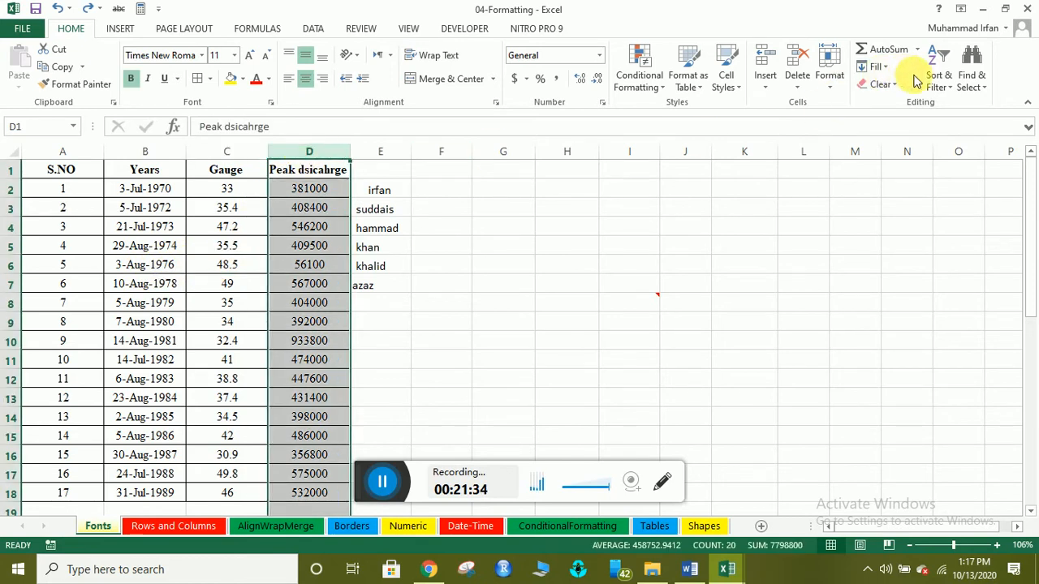
pyautogui.click(939, 73)
pyautogui.click(952, 104)
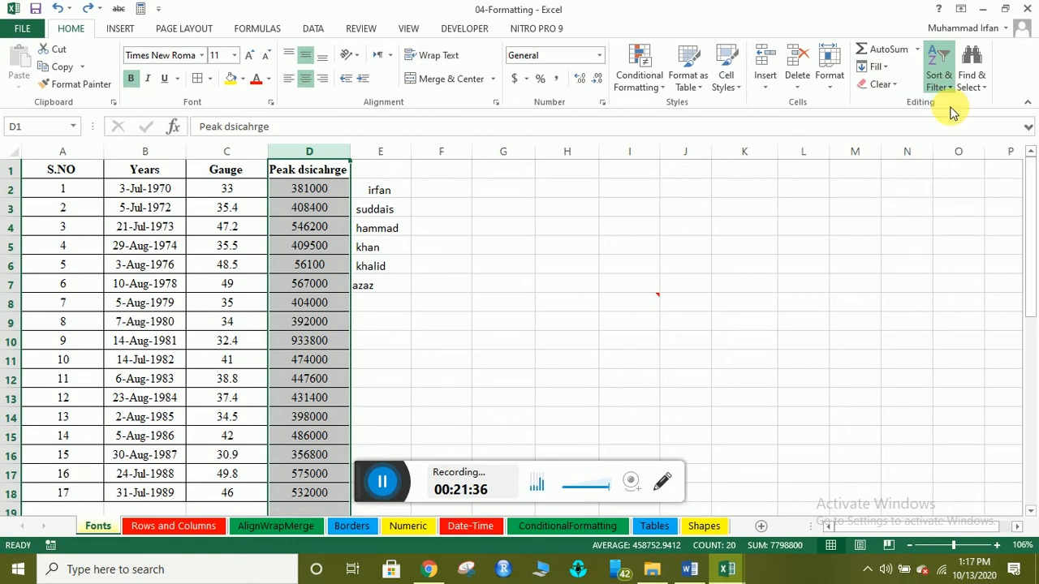
pyautogui.click(327, 321)
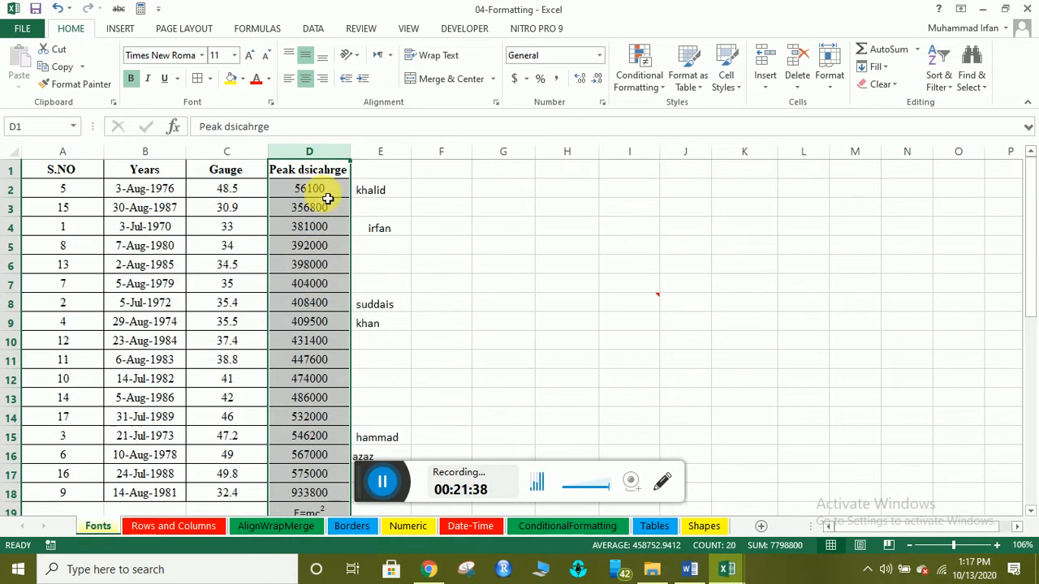
pyautogui.click(328, 193)
pyautogui.click(249, 193)
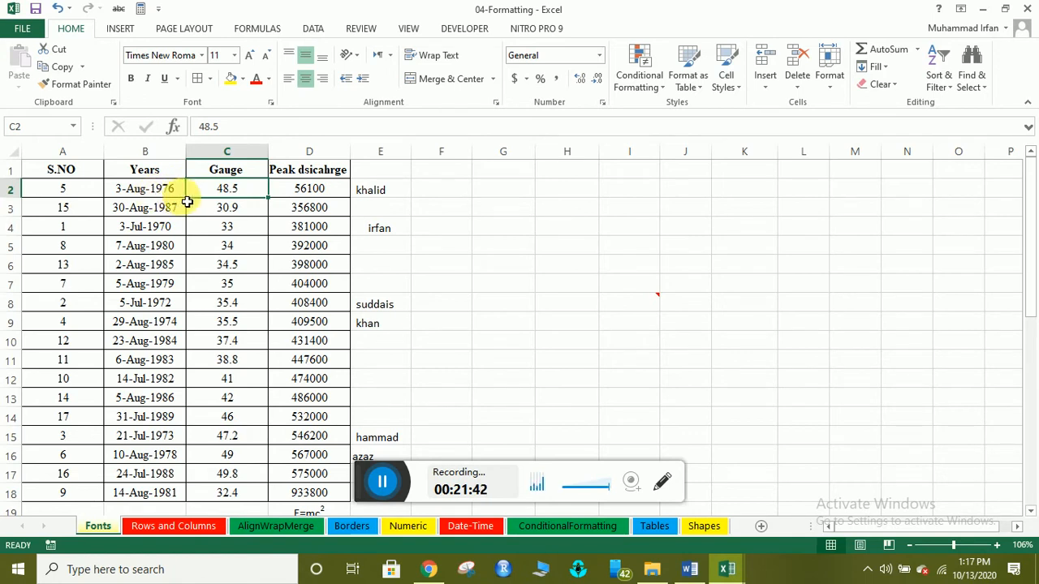
# Enter 1 and 2 in A2:A3 and fill the S.NO series down to row 18.
pyautogui.click(70, 196)
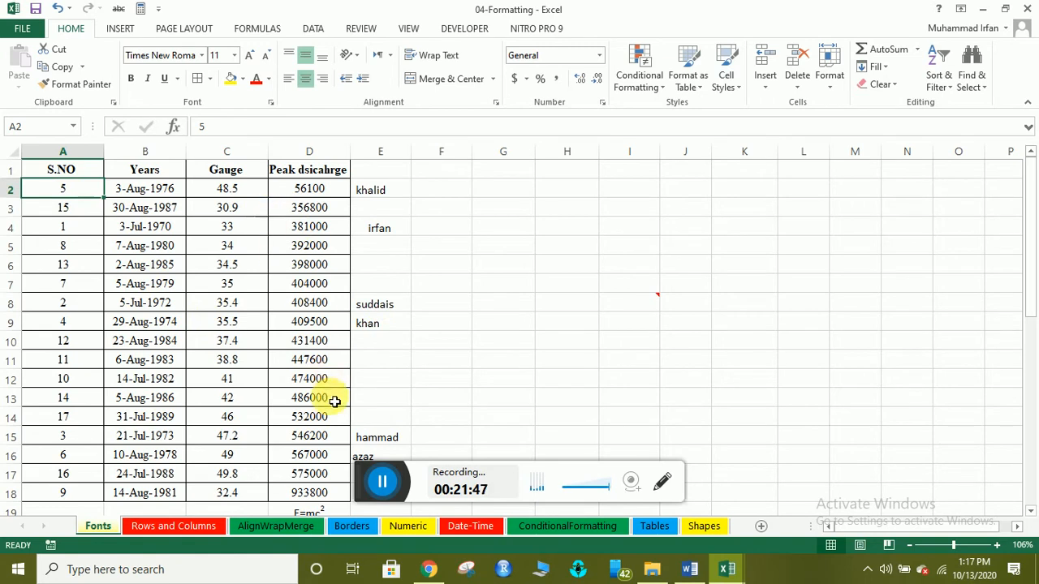
pyautogui.scroll(-3, 308, 402)
pyautogui.scroll(3, 287, 403)
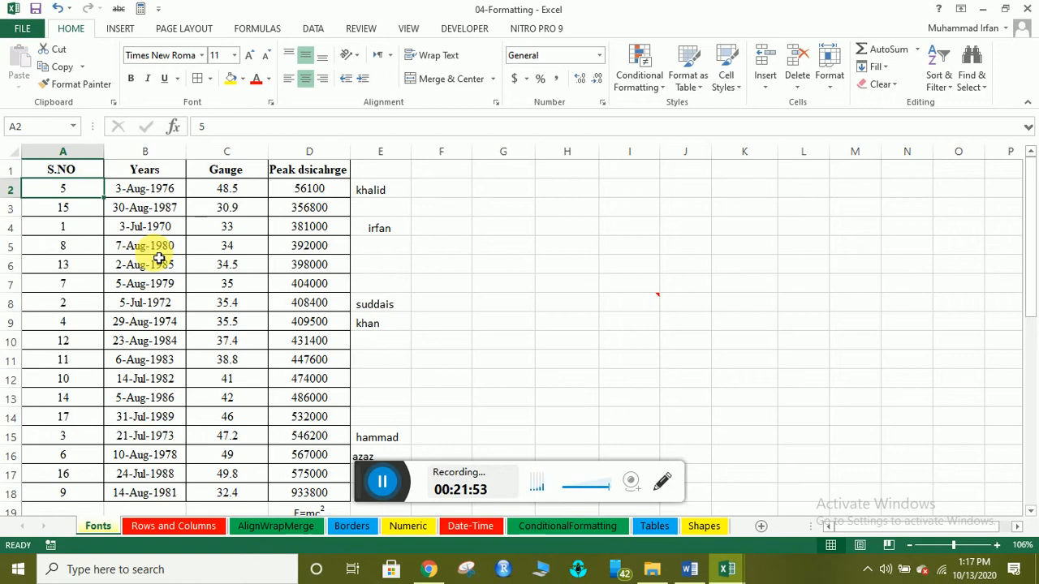
pyautogui.write('1')
pyautogui.press('Return')
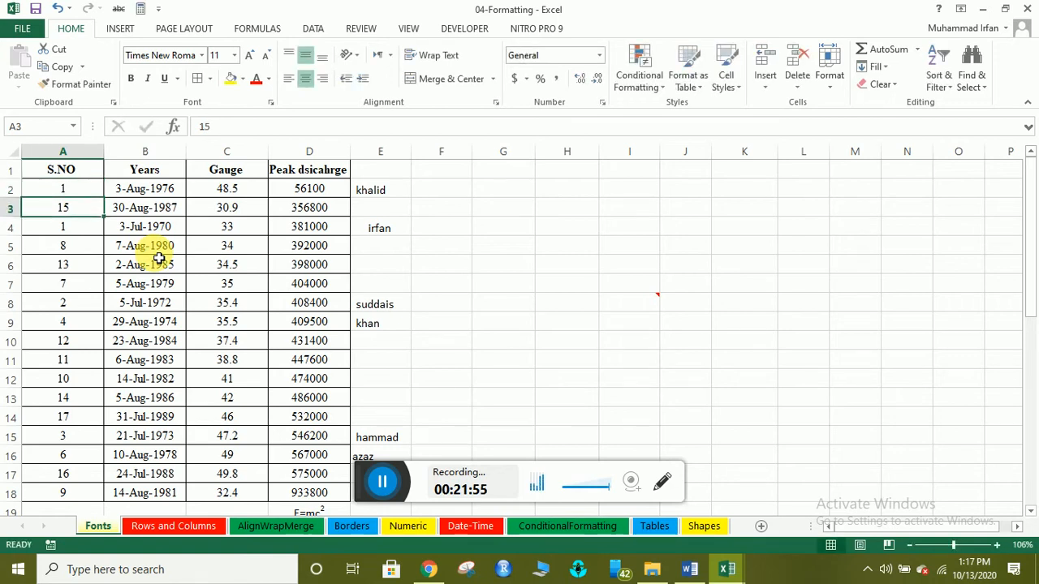
pyautogui.write('2')
pyautogui.press('Return')
pyautogui.press('Up')
pyautogui.press('Up')
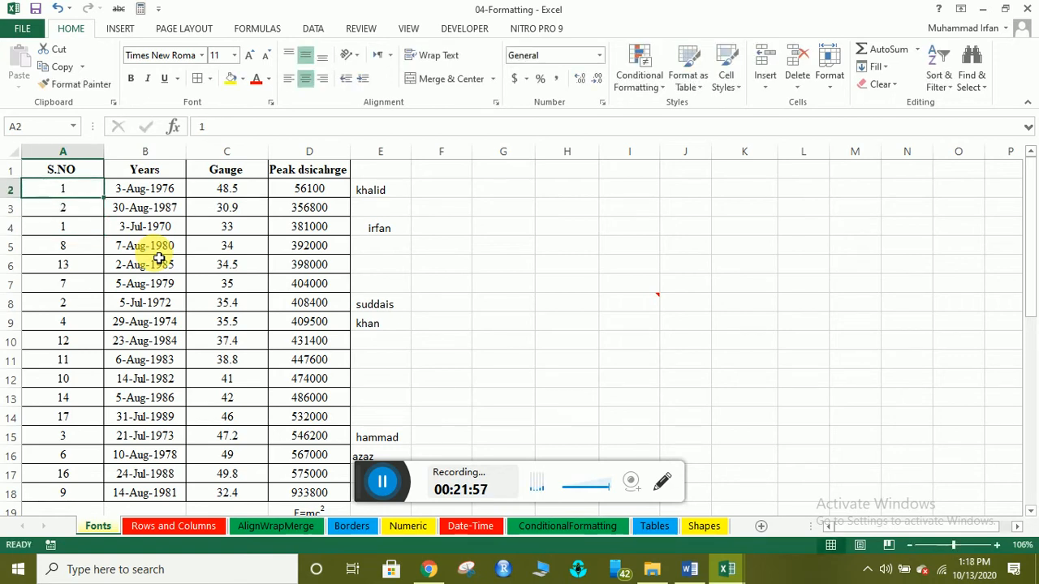
pyautogui.hotkey('shift', 'Down')
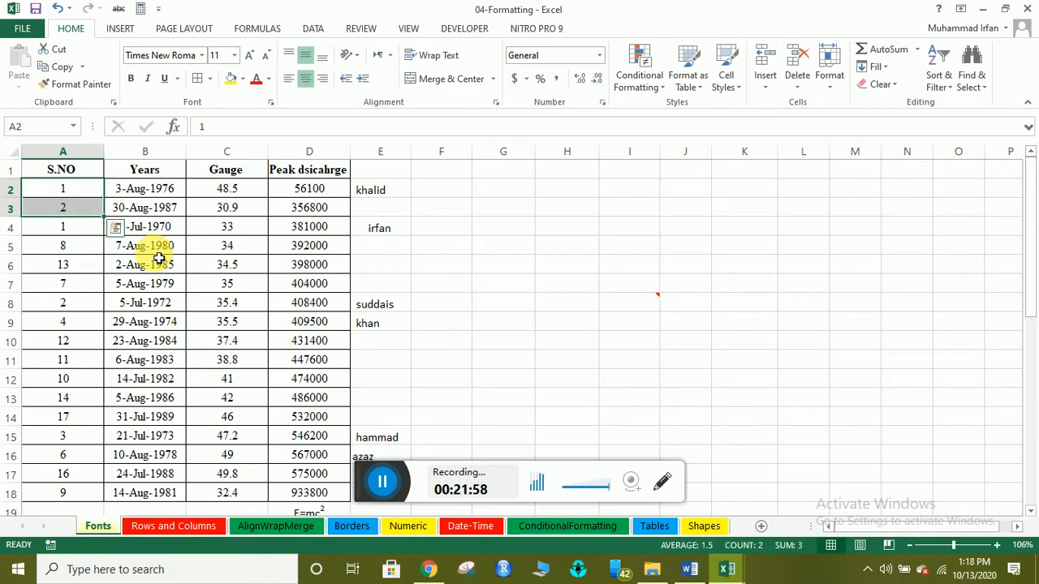
pyautogui.doubleClick(110, 221)
pyautogui.click(77, 305)
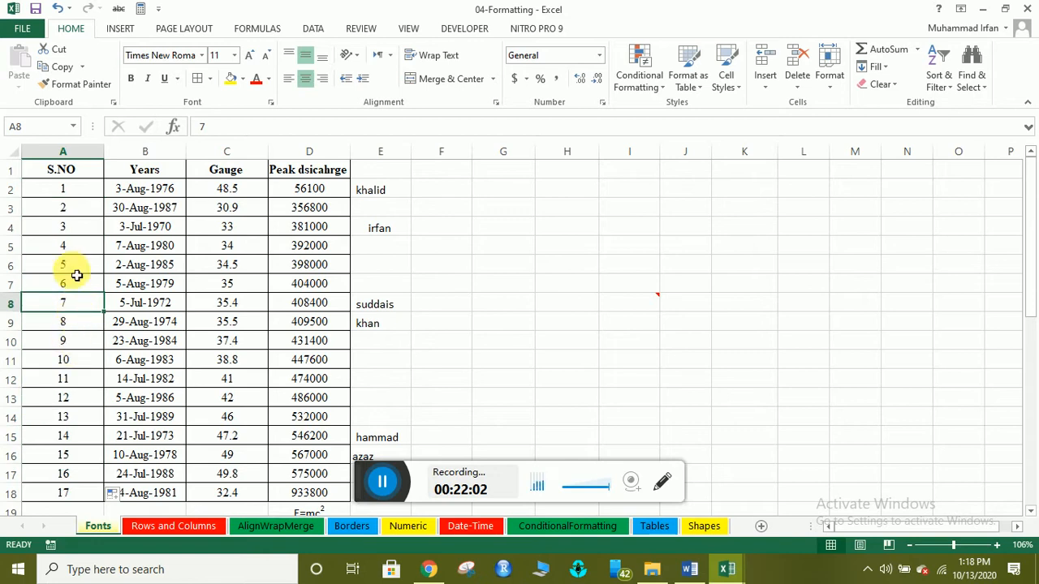
pyautogui.scroll(-1, 88, 276)
pyautogui.scroll(2, 102, 349)
pyautogui.click(202, 256)
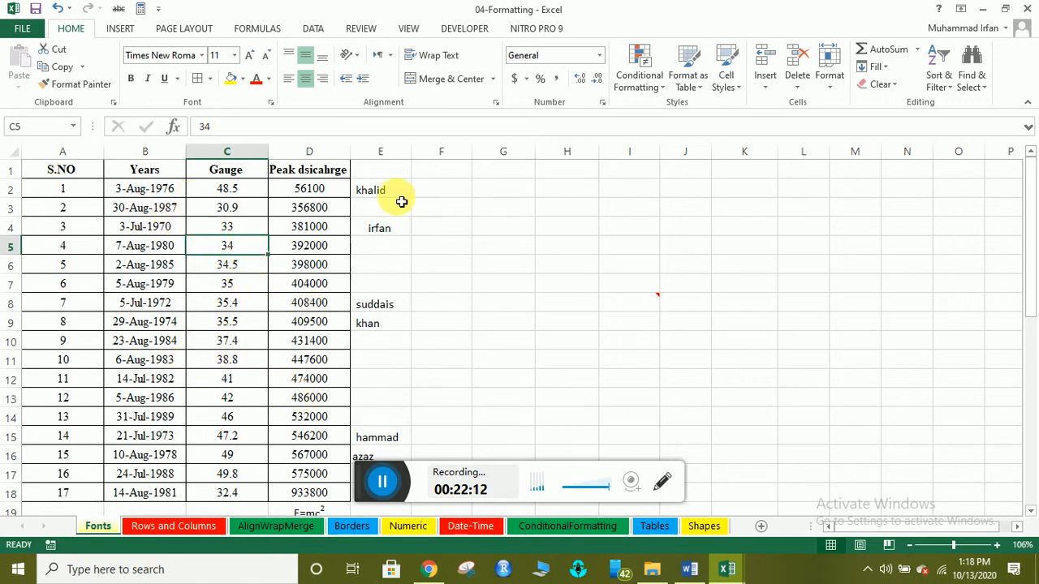
# Sort the table by Peak dsicahrge largest to smallest, expanding the selection to all columns.
pyautogui.click(294, 147)
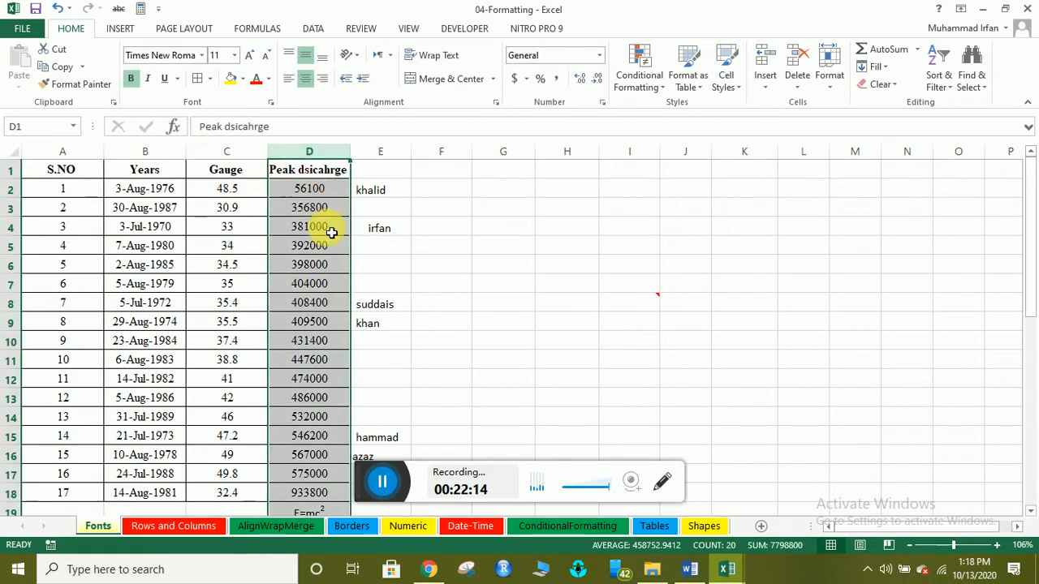
pyautogui.click(938, 73)
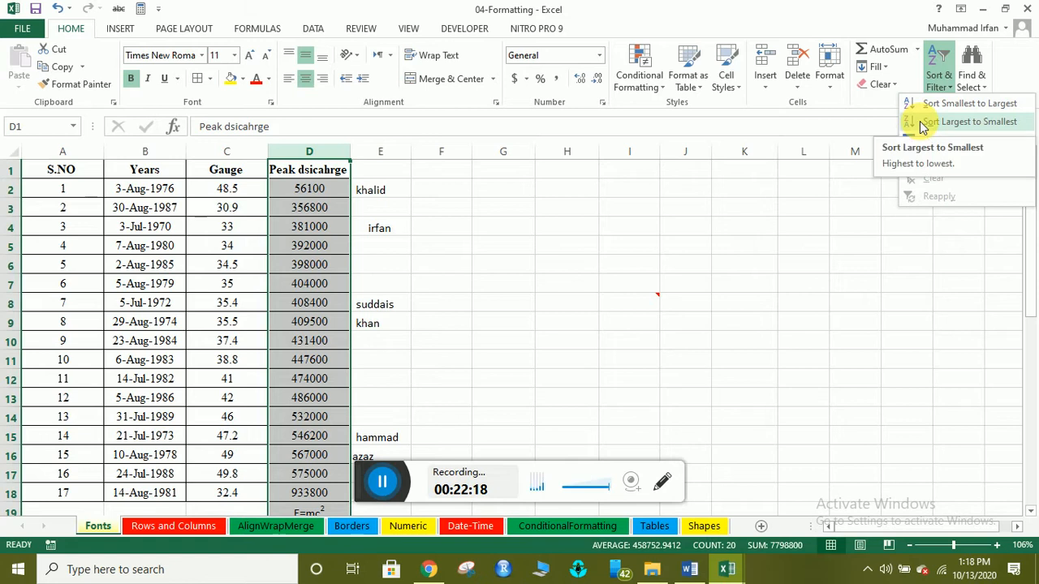
pyautogui.click(922, 123)
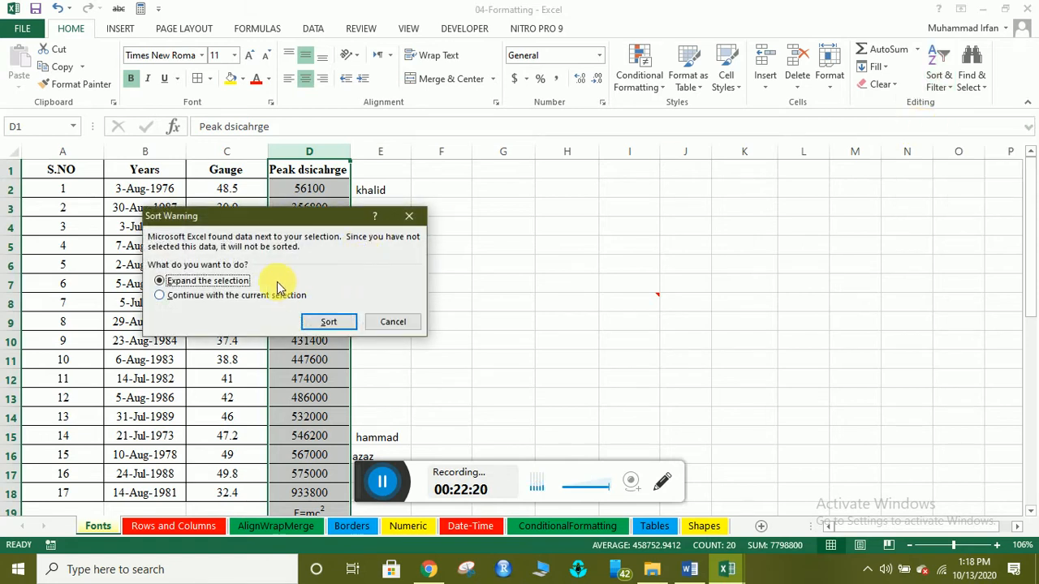
pyautogui.click(328, 319)
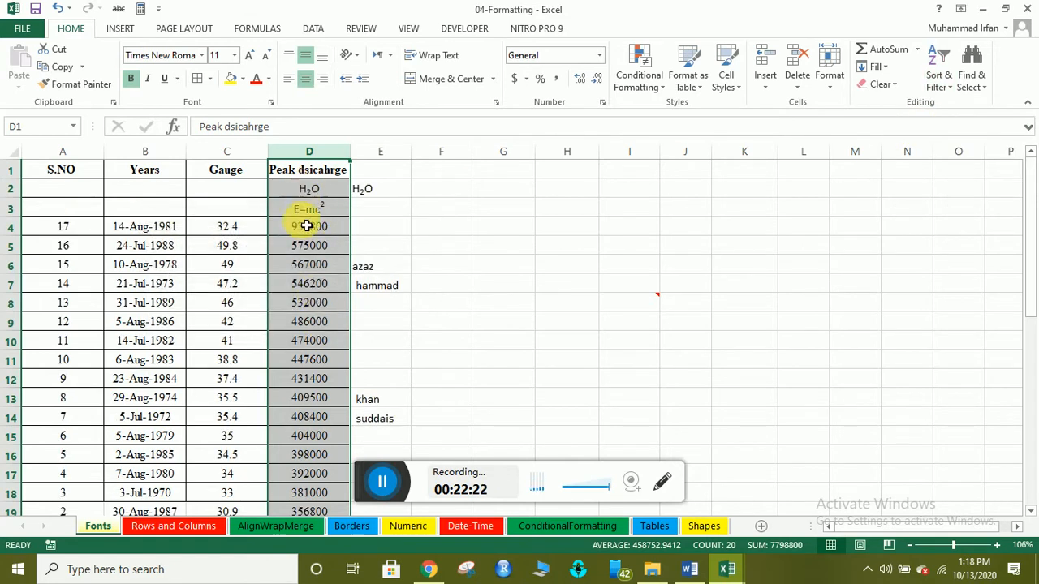
pyautogui.click(295, 230)
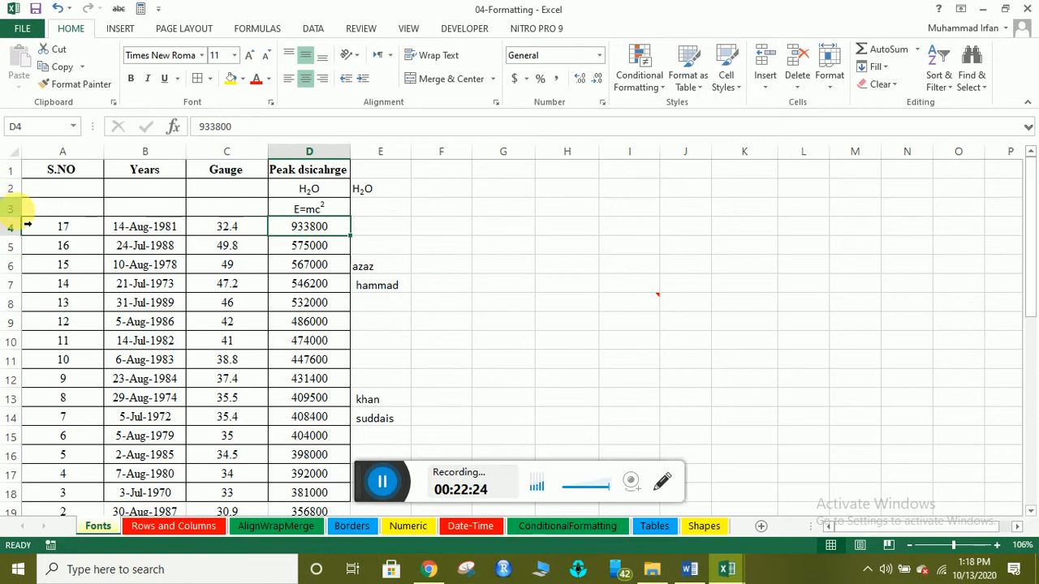
# Delete rows 2 and 3 holding H2O and E=mc2.
pyautogui.moveTo(11, 209); pyautogui.dragTo(14, 189)
pyautogui.rightClick(14, 189)
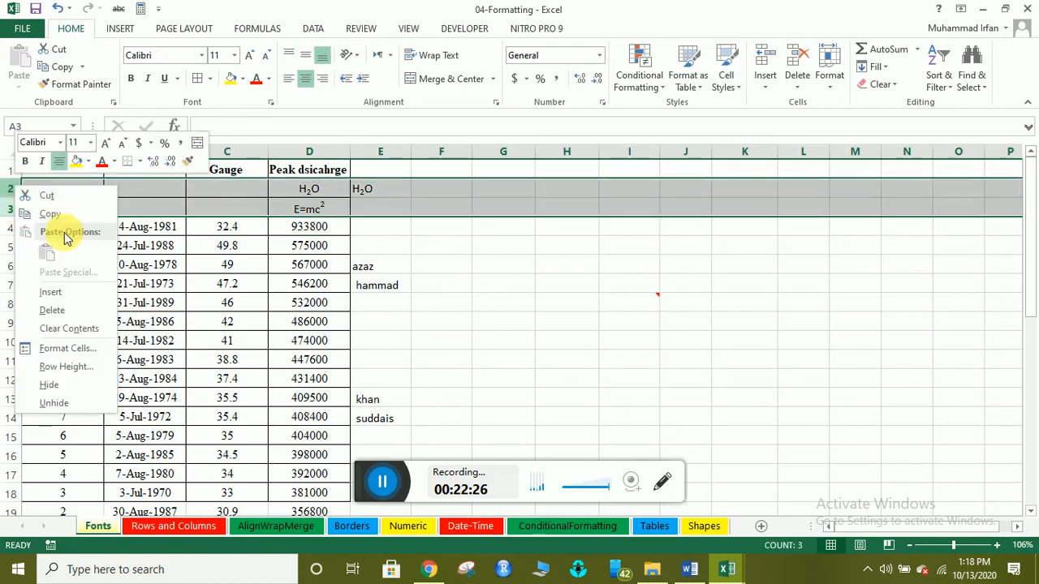
pyautogui.click(54, 312)
pyautogui.click(301, 226)
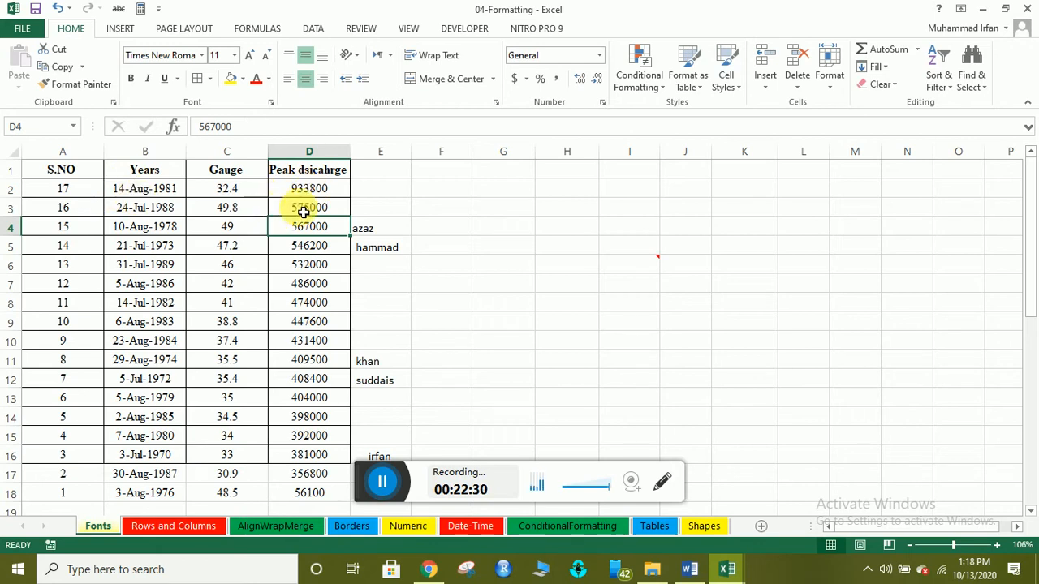
# Enter 1 and 2 in A2:A3 and fill S.NO down to 17 at row 18.
pyautogui.scroll(-2, 276, 439)
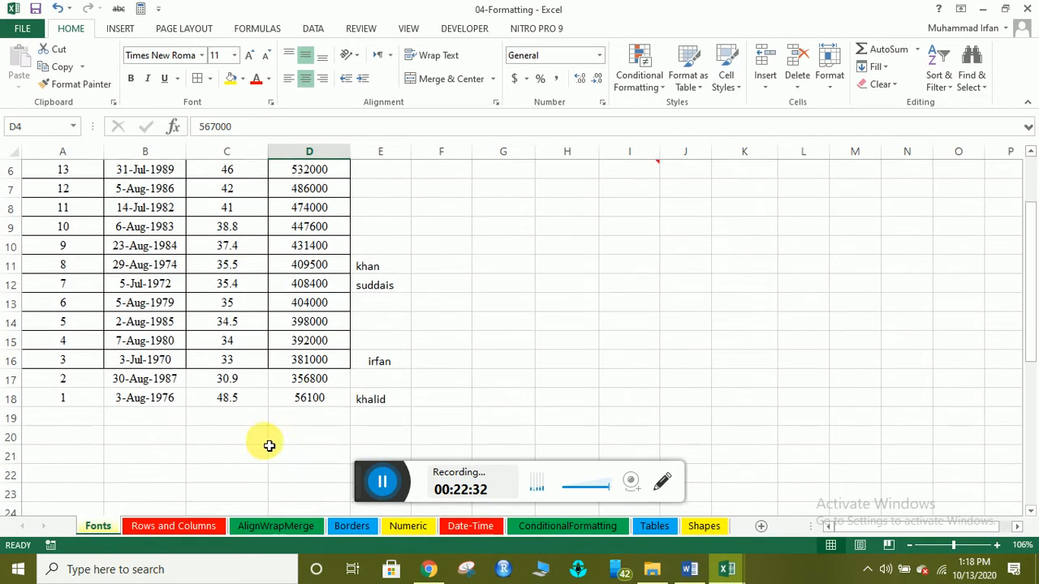
pyautogui.scroll(2, 244, 430)
pyautogui.moveTo(80, 478); pyautogui.dragTo(325, 438)
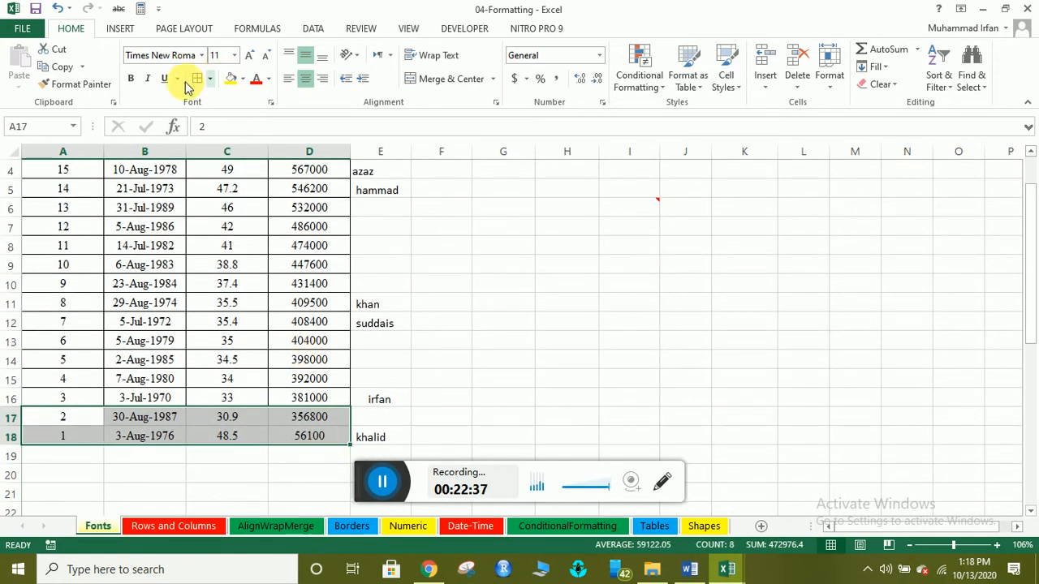
pyautogui.click(174, 280)
pyautogui.scroll(-1, 199, 377)
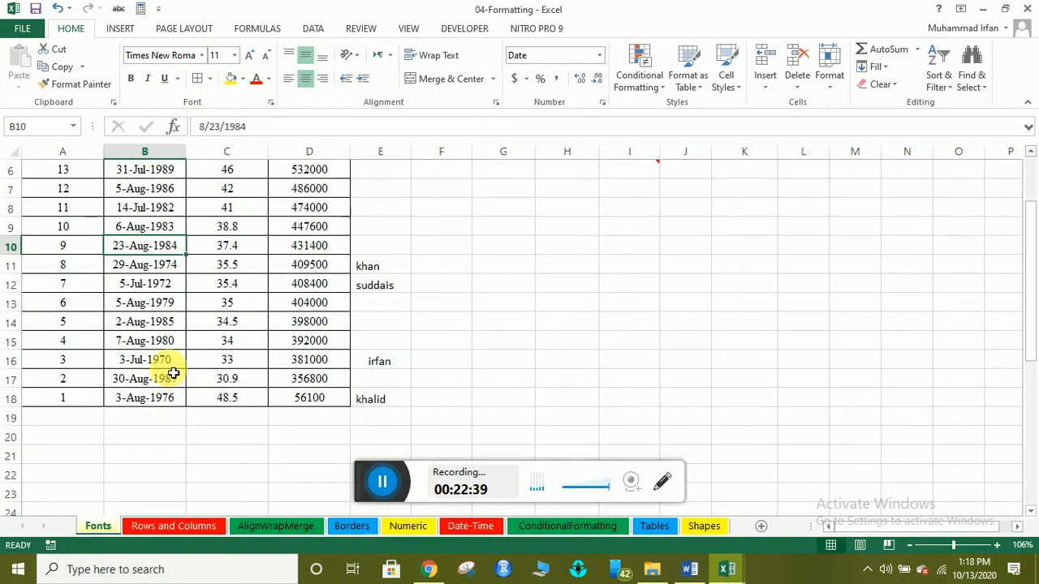
pyautogui.scroll(2, 125, 303)
pyautogui.click(75, 195)
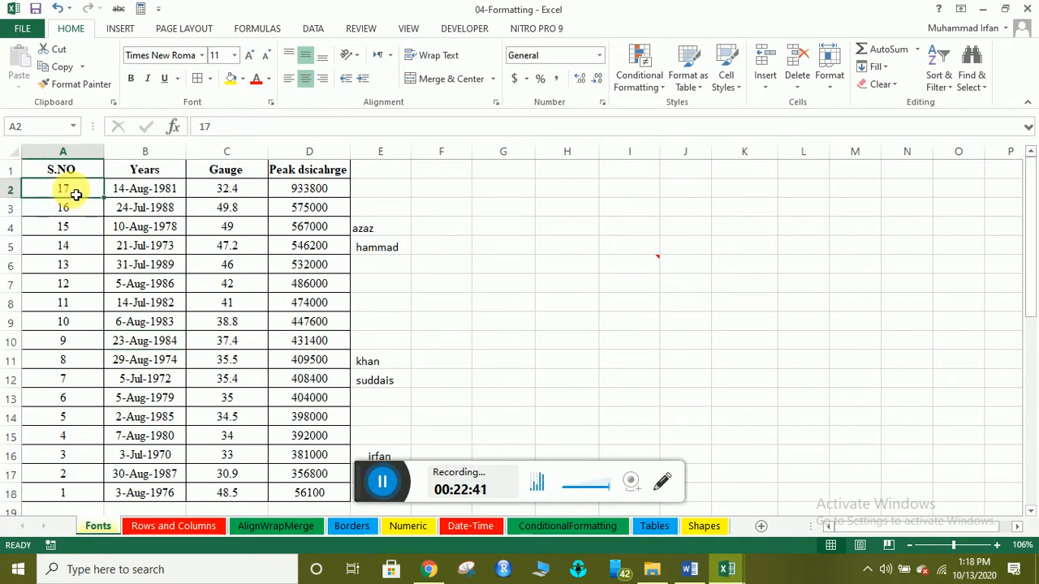
pyautogui.write('1')
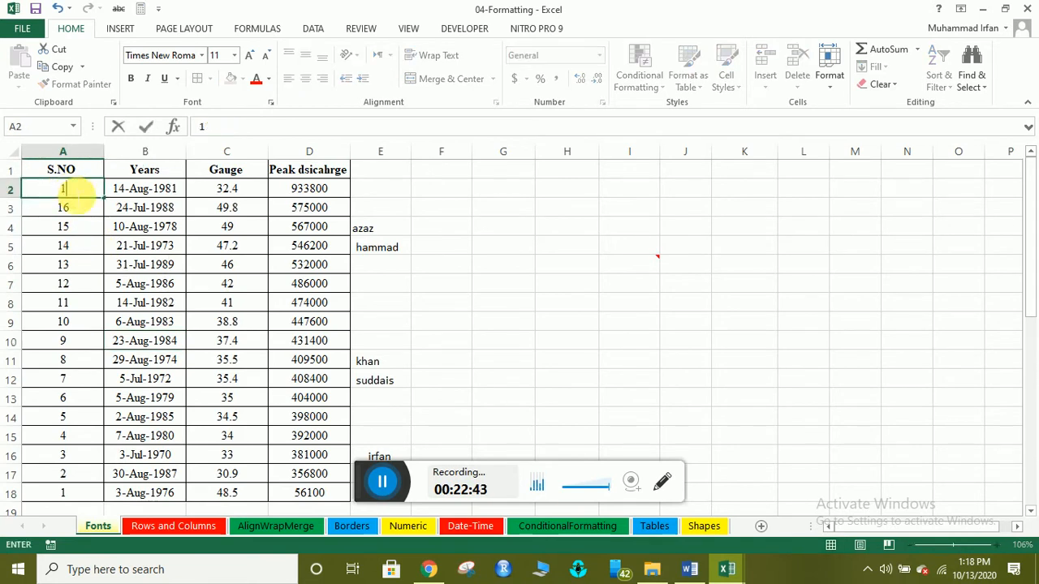
pyautogui.press('Return')
pyautogui.write('2')
pyautogui.click(75, 195)
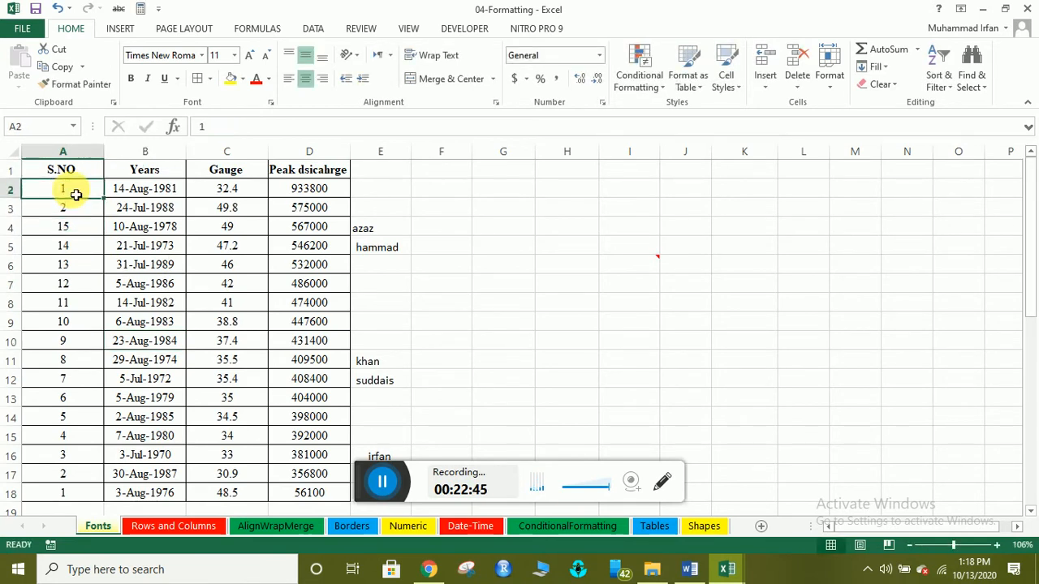
pyautogui.hotkey('shift', 'Down')
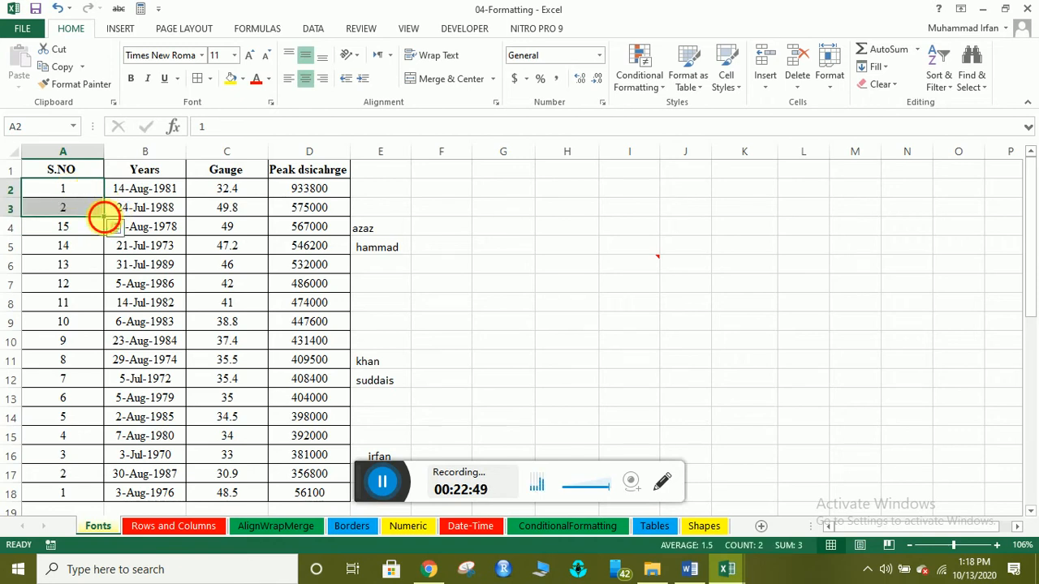
pyautogui.moveTo(105, 218); pyautogui.dragTo(111, 445)
pyautogui.scroll(3, 112, 446)
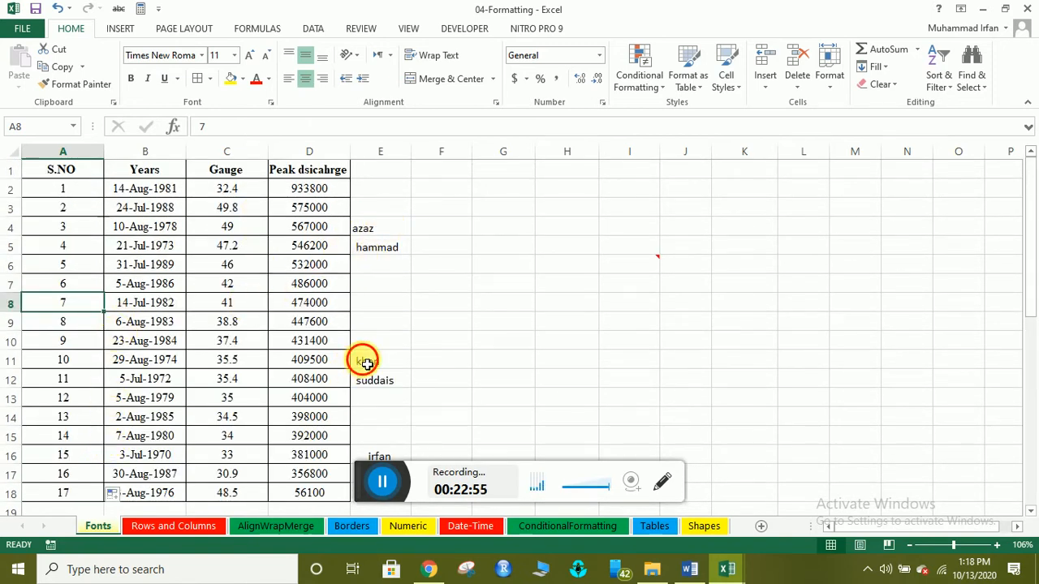
# Move the names khan and suddais from E11:E12 to E6:E7.
pyautogui.moveTo(367, 362); pyautogui.dragTo(380, 384)
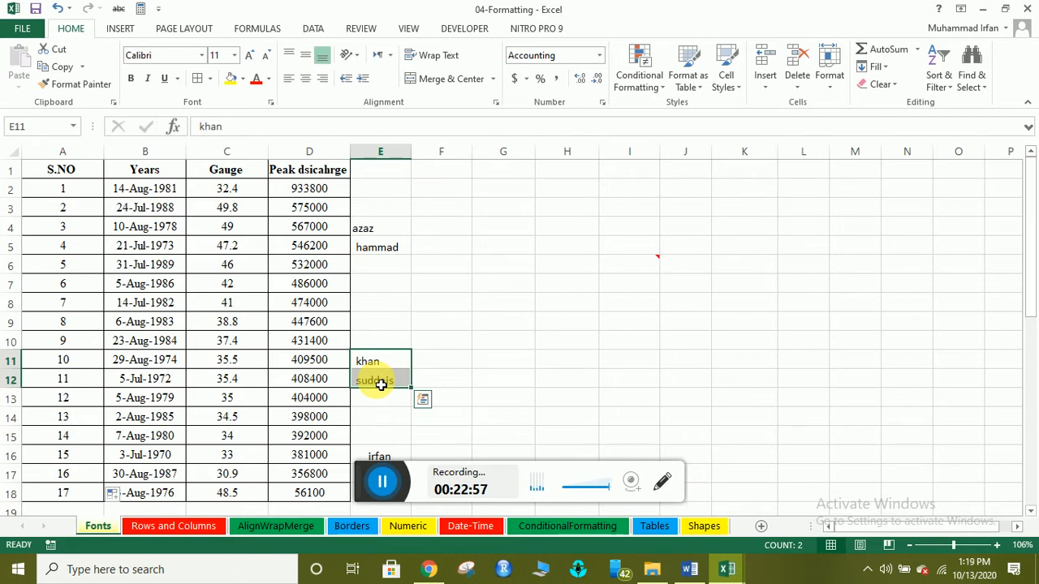
pyautogui.hotkey('ctrl', 'c')
pyautogui.click(387, 273)
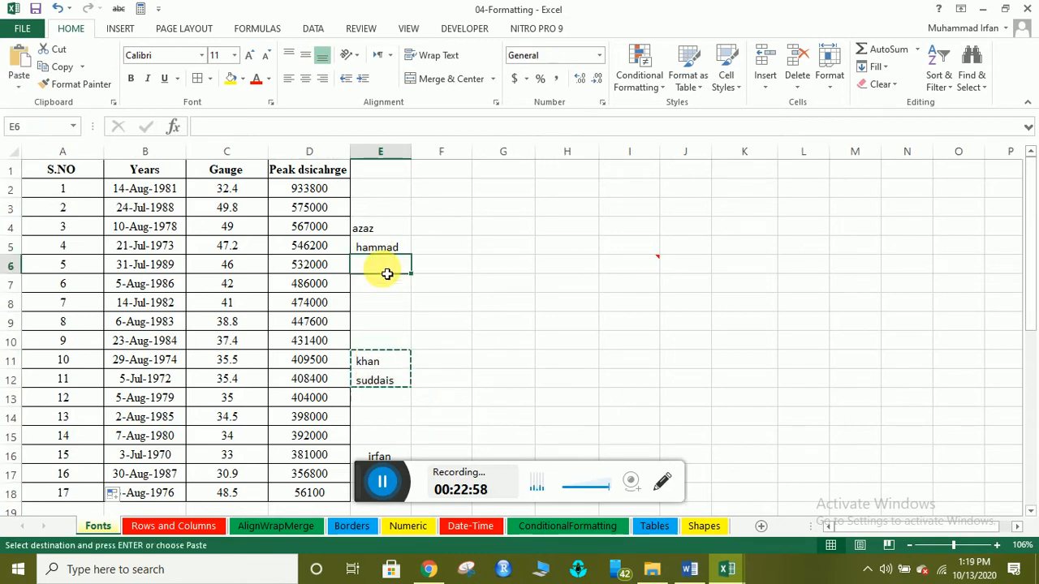
pyautogui.hotkey('ctrl', 'v')
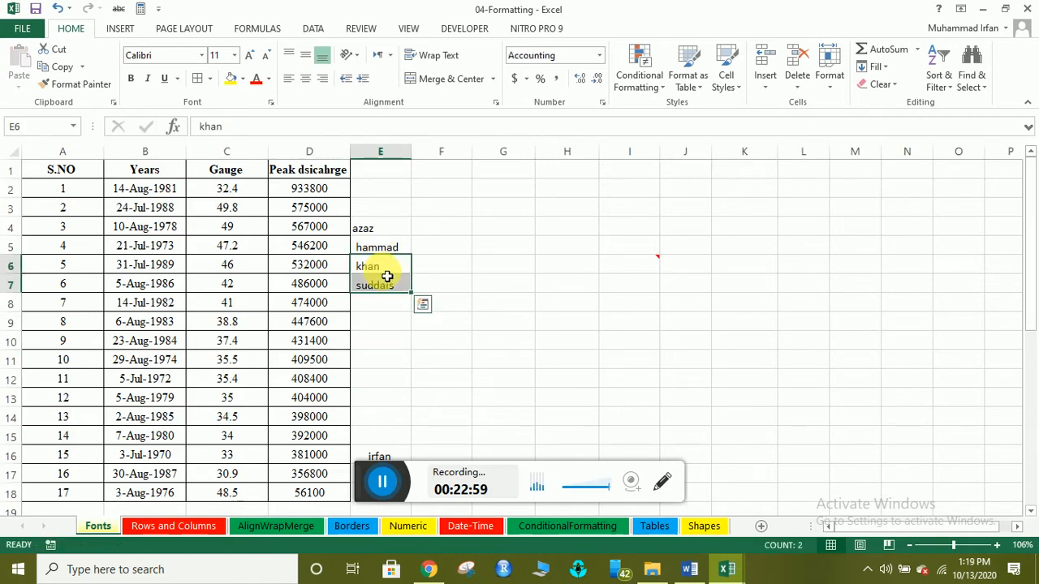
# Move irfan to E8 and khalid to E9, then select the name block E4:E9.
pyautogui.scroll(-2, 388, 412)
pyautogui.click(383, 364)
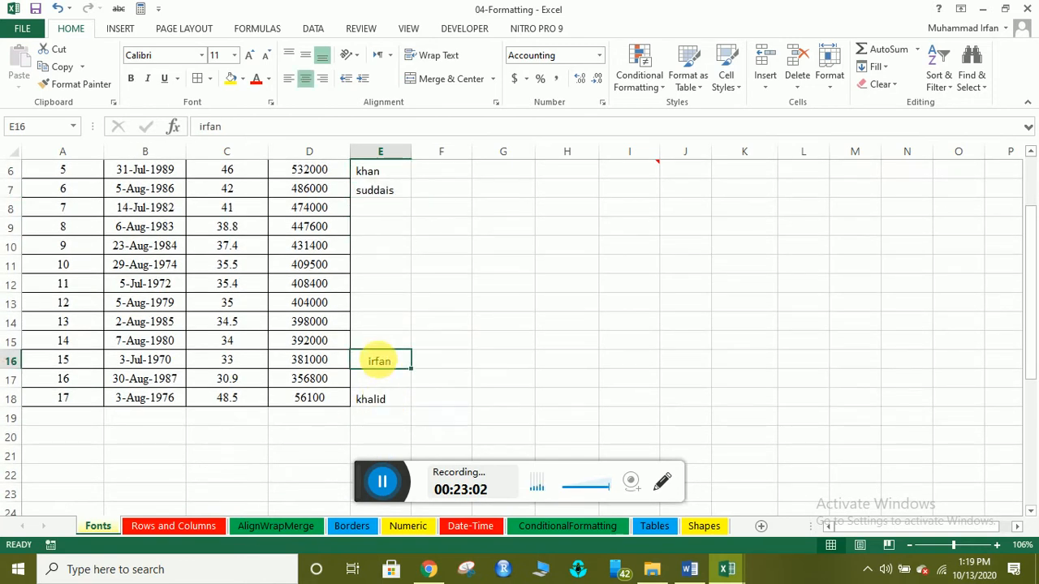
pyautogui.hotkey('ctrl', 'x')
pyautogui.click(381, 211)
pyautogui.hotkey('ctrl', 'v')
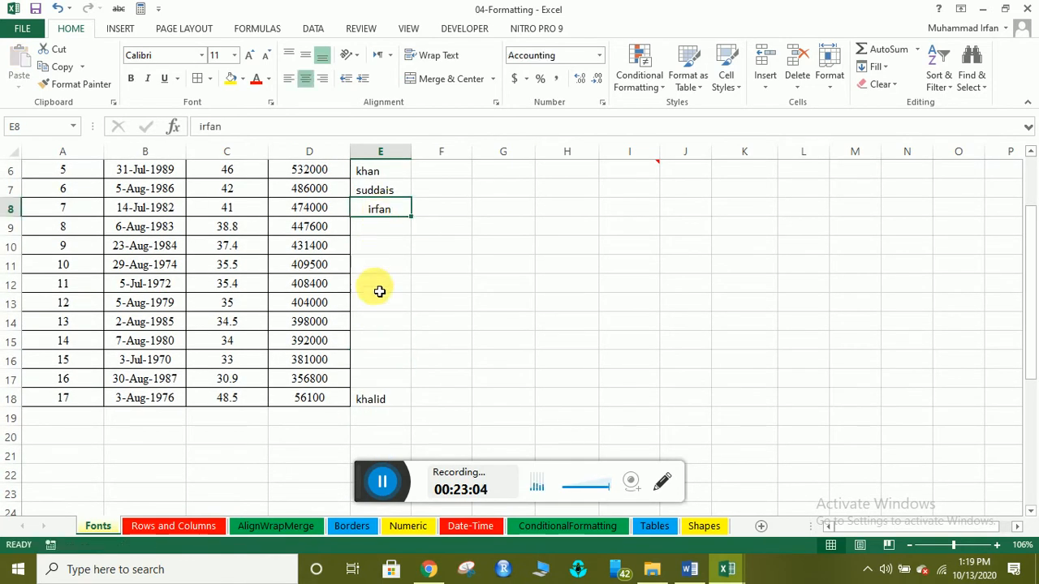
pyautogui.click(372, 403)
pyautogui.hotkey('ctrl', 'x')
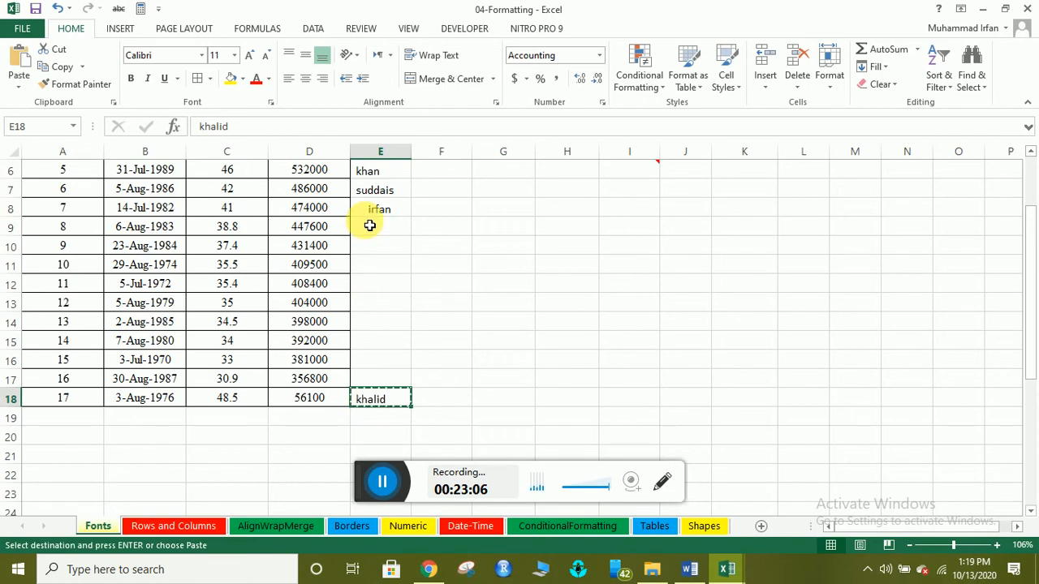
pyautogui.click(376, 228)
pyautogui.hotkey('ctrl', 'v')
pyautogui.click(401, 253)
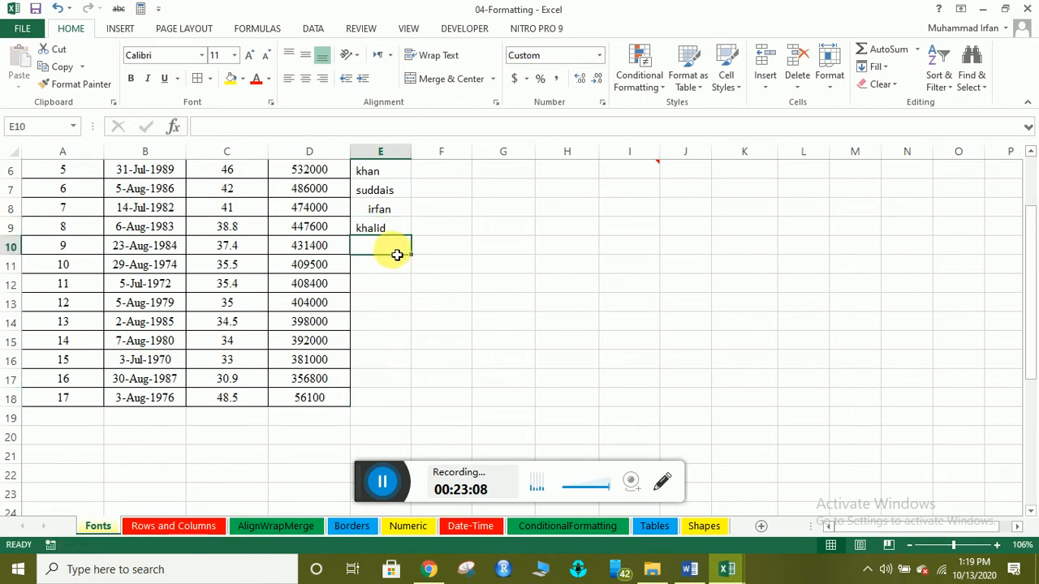
pyautogui.scroll(2, 406, 256)
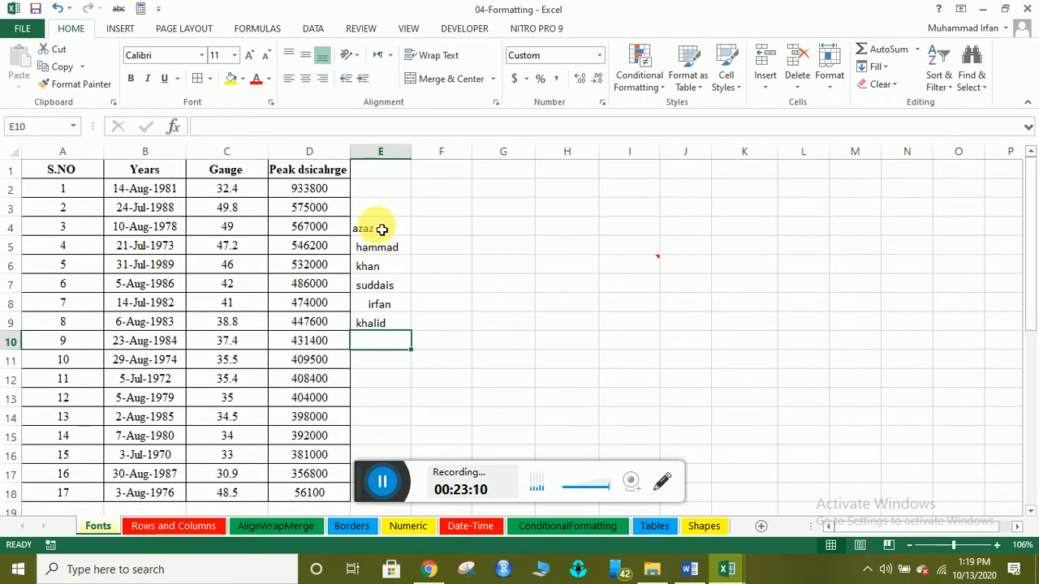
pyautogui.moveTo(380, 229); pyautogui.dragTo(388, 327)
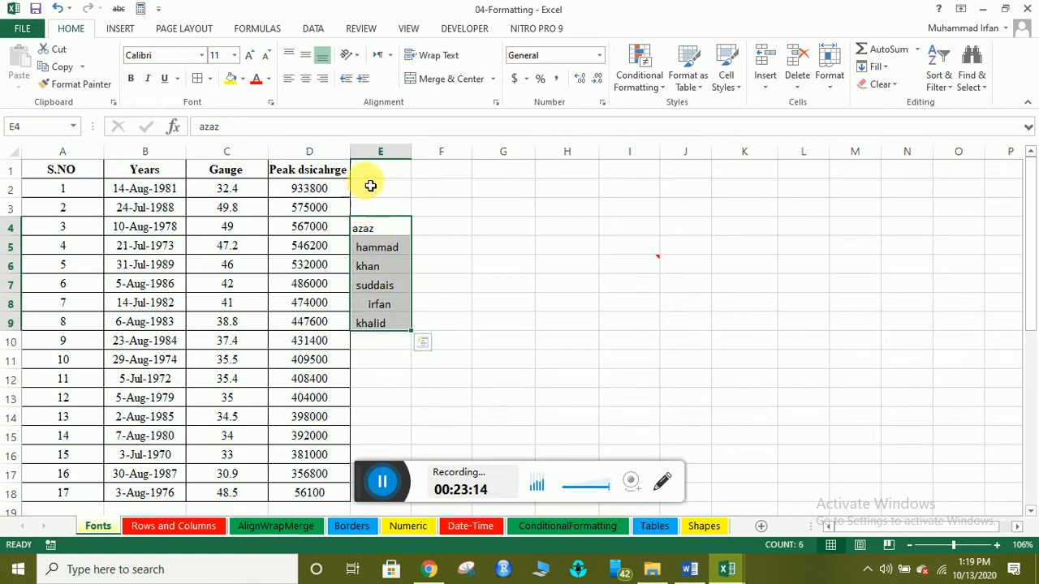
# Sort column E alone A to Z: azaz, hammad, irfan, khalid, khan, suddais.
pyautogui.click(378, 151)
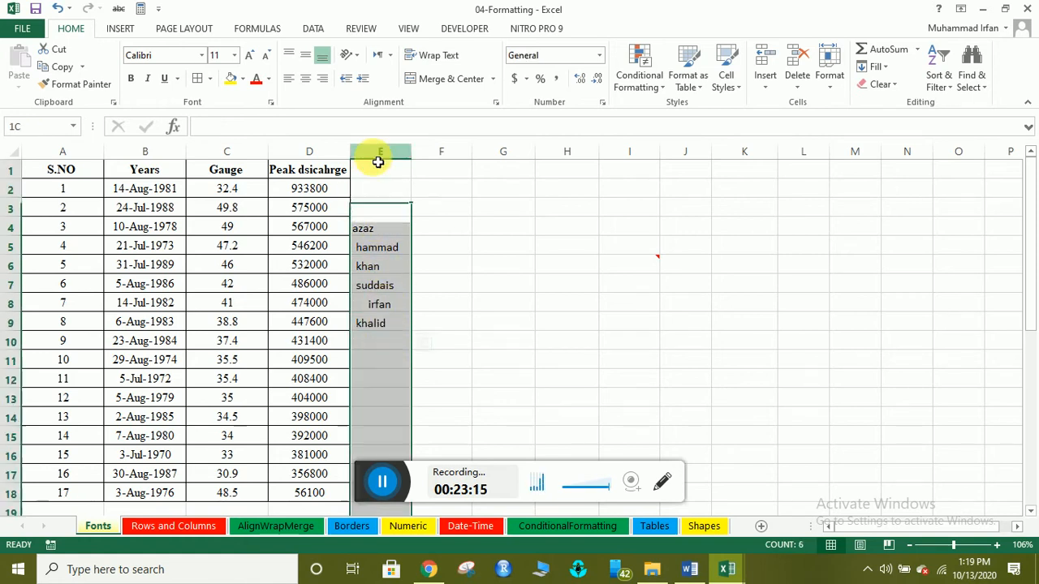
pyautogui.click(938, 65)
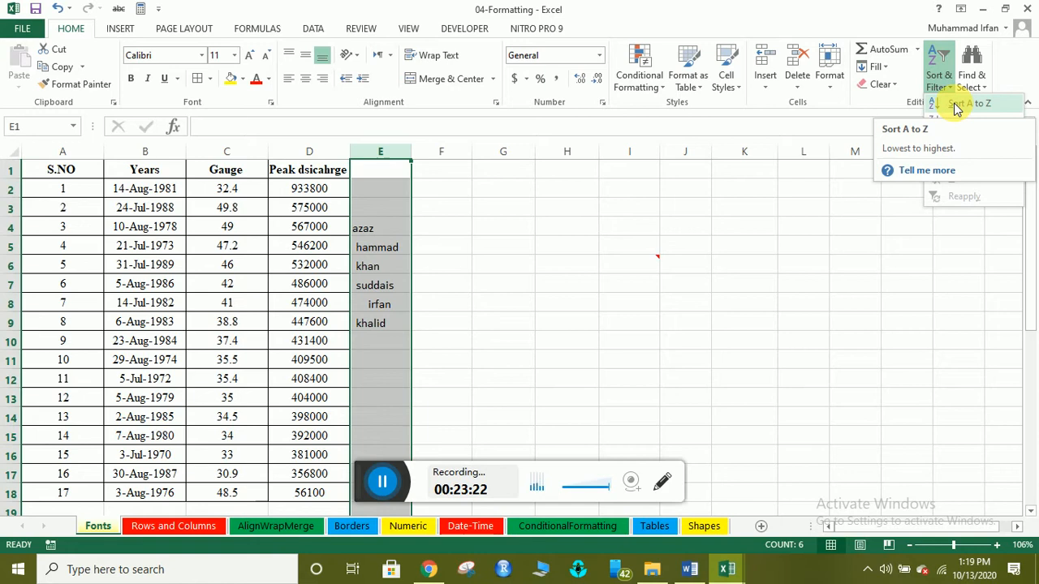
pyautogui.click(957, 108)
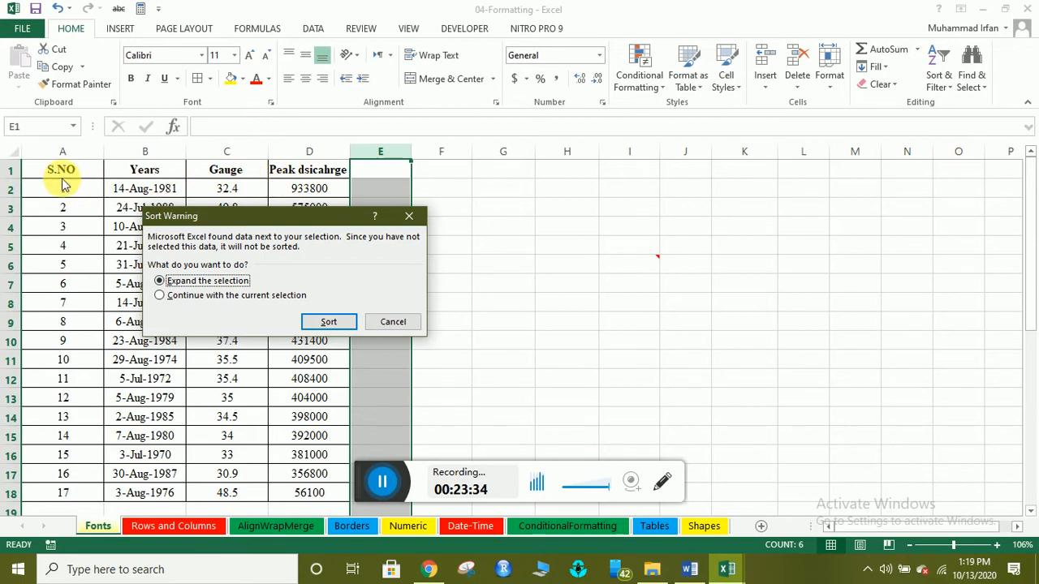
pyautogui.click(180, 298)
pyautogui.click(325, 321)
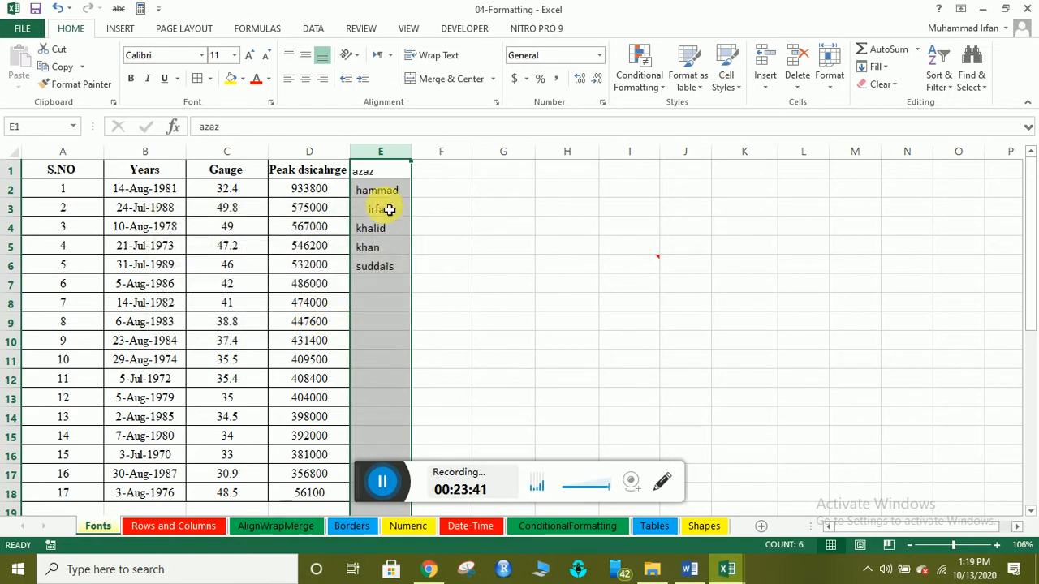
pyautogui.click(389, 210)
pyautogui.click(366, 173)
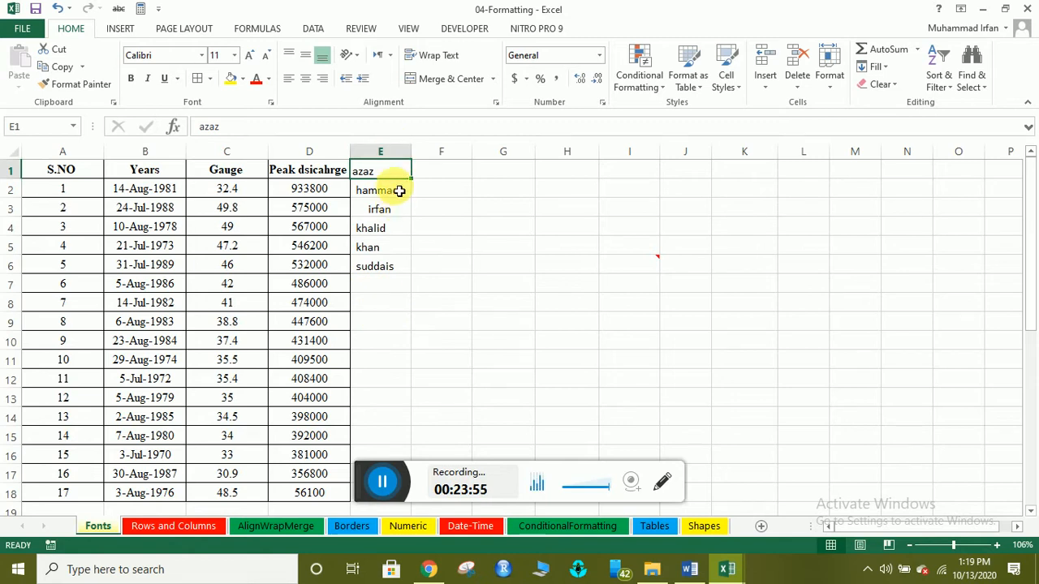
pyautogui.click(427, 307)
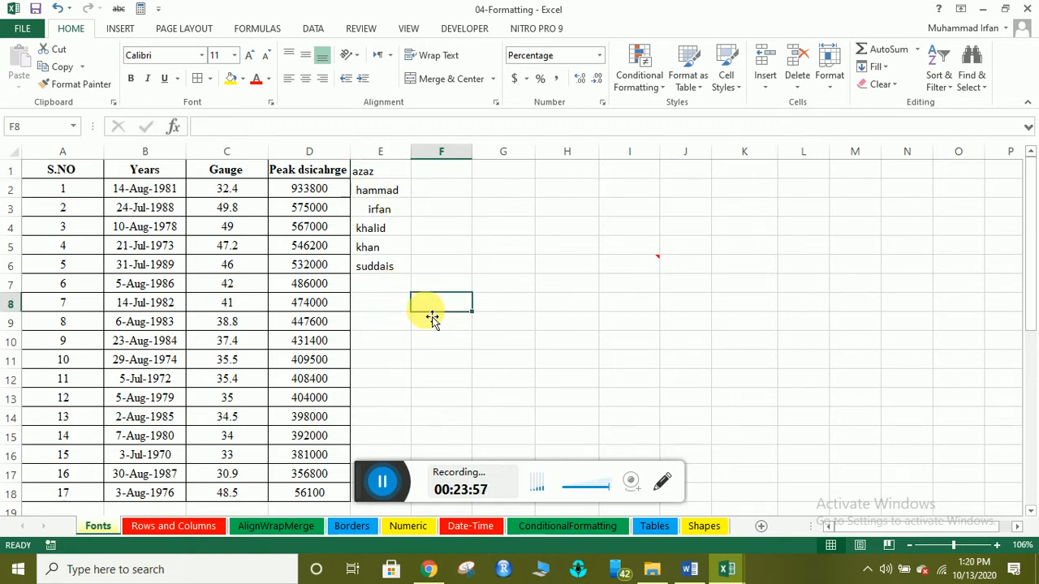
pyautogui.click(388, 245)
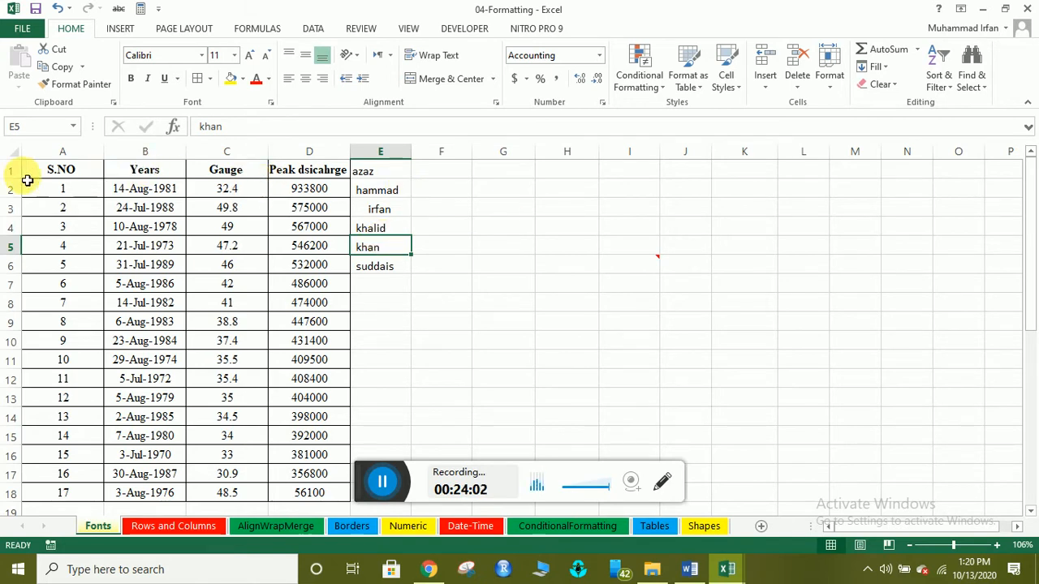
pyautogui.click(938, 58)
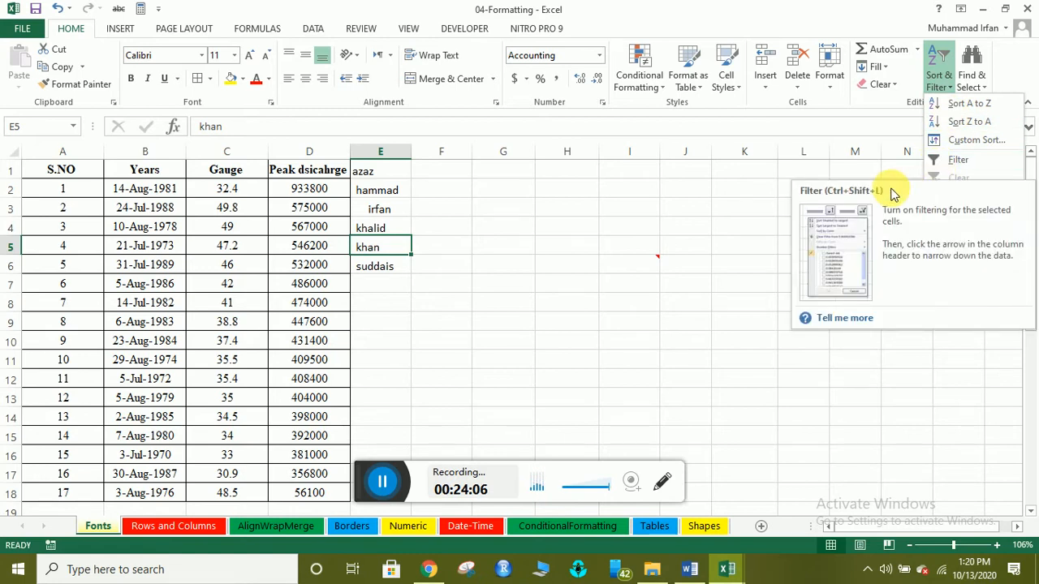
pyautogui.click(649, 223)
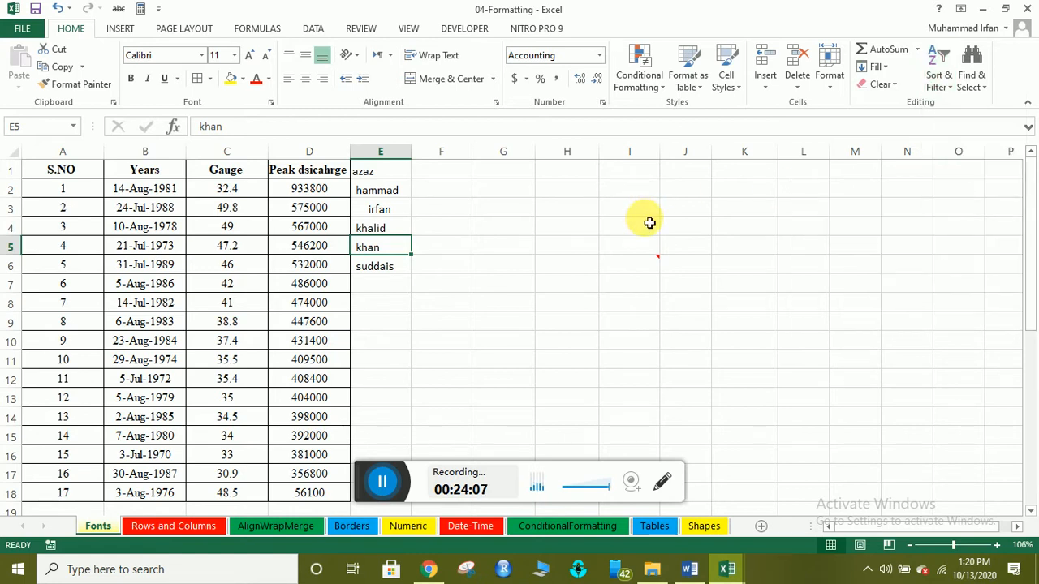
pyautogui.click(947, 86)
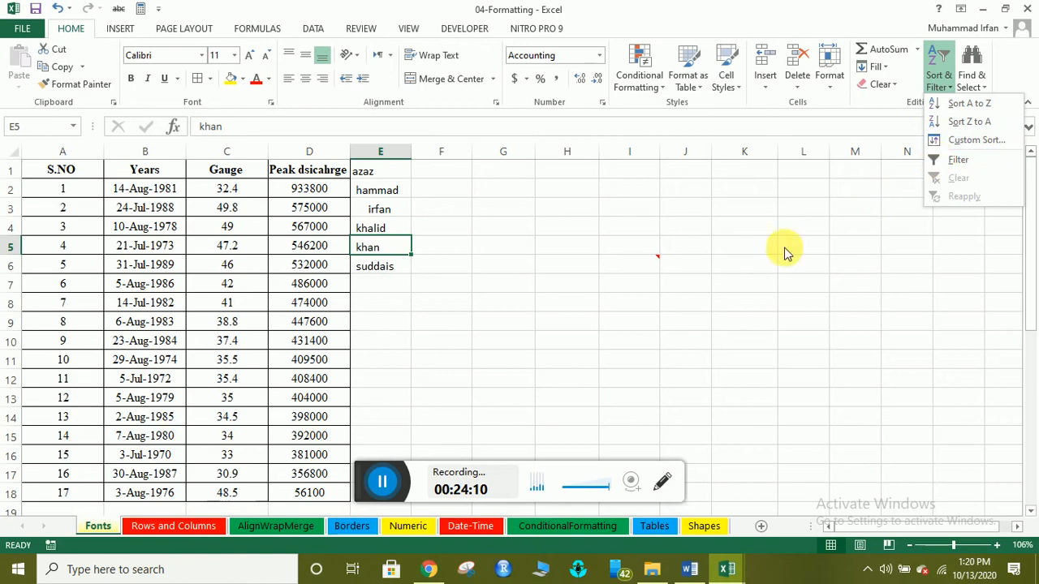
pyautogui.click(933, 162)
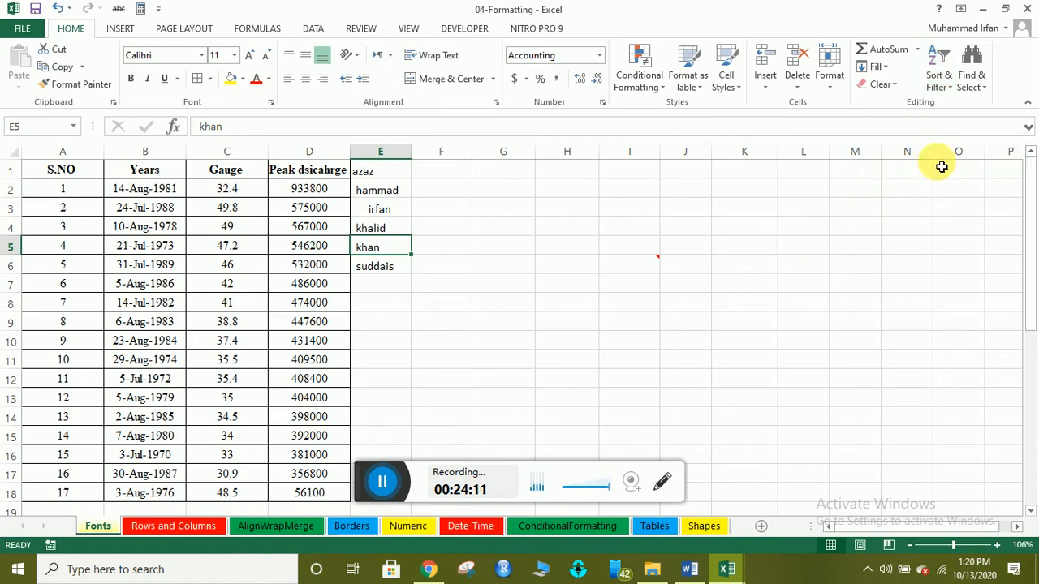
pyautogui.click(82, 171)
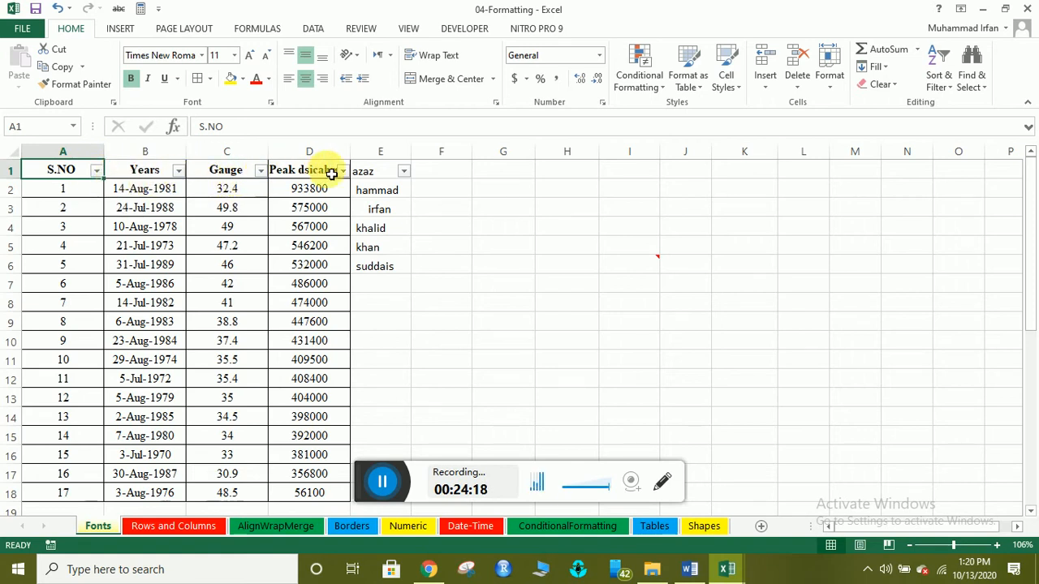
pyautogui.click(414, 243)
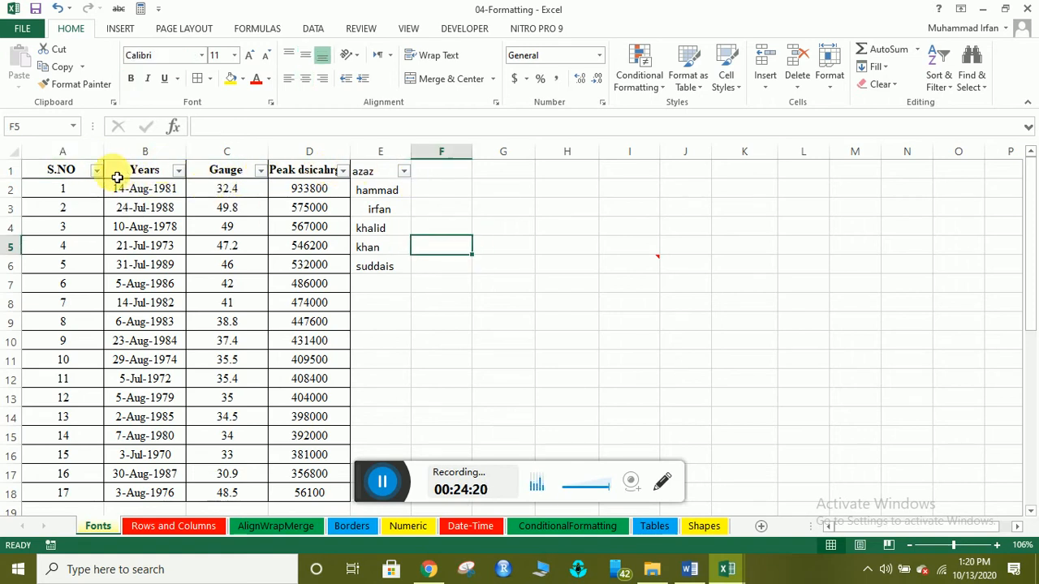
pyautogui.click(116, 30)
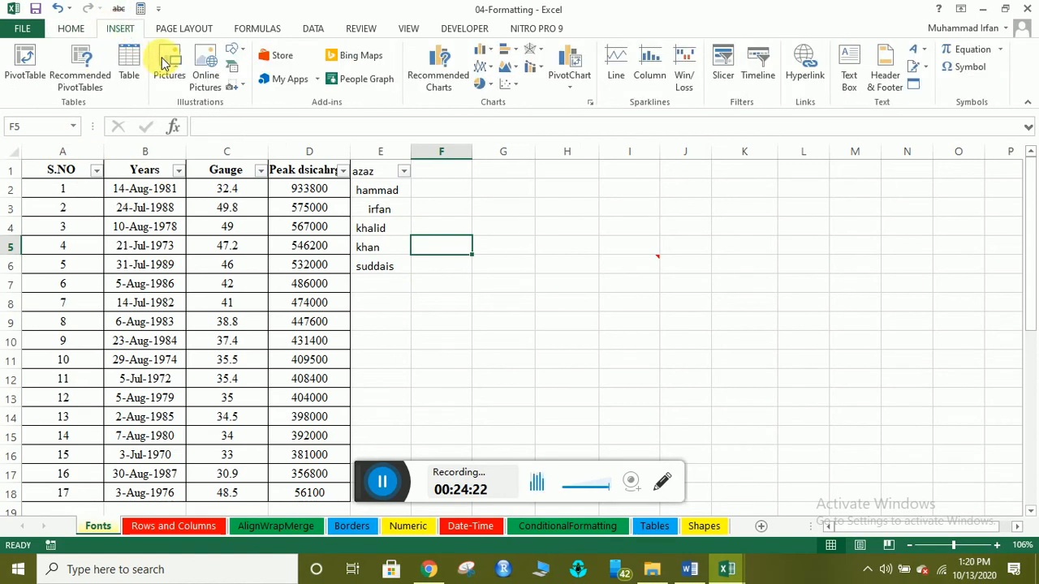
pyautogui.click(272, 28)
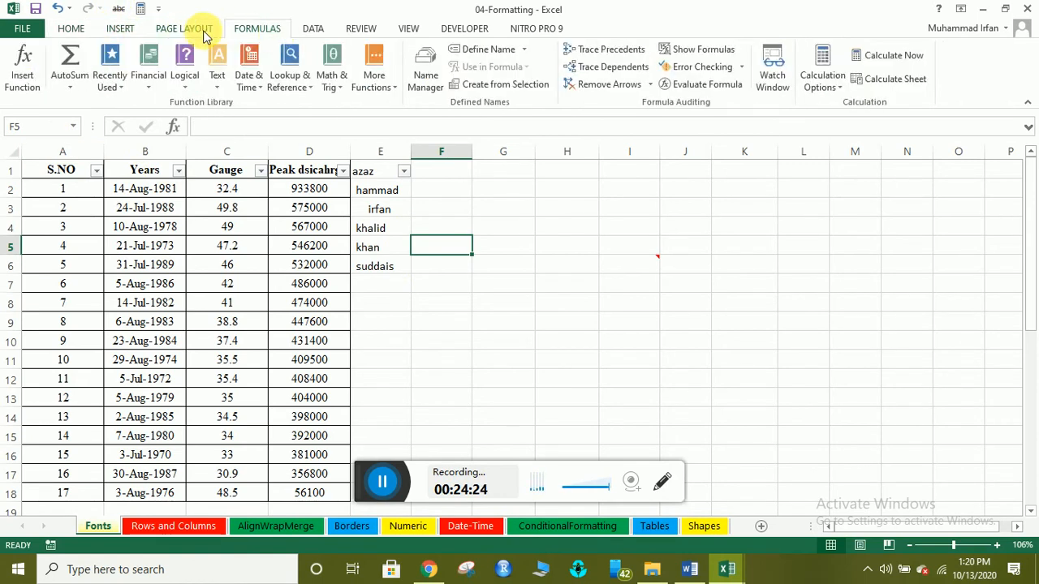
pyautogui.click(170, 30)
pyautogui.click(118, 29)
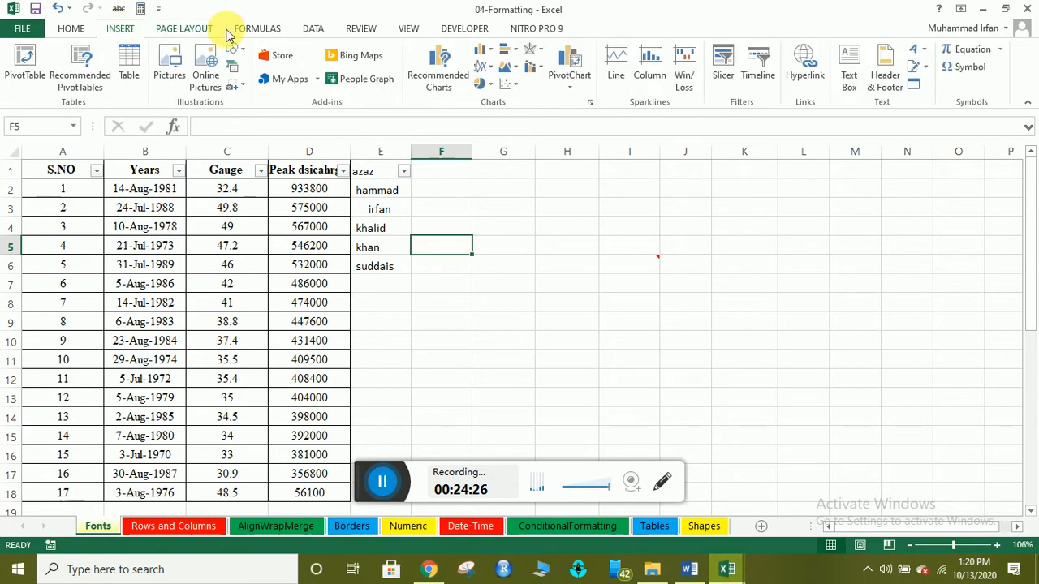
pyautogui.click(311, 28)
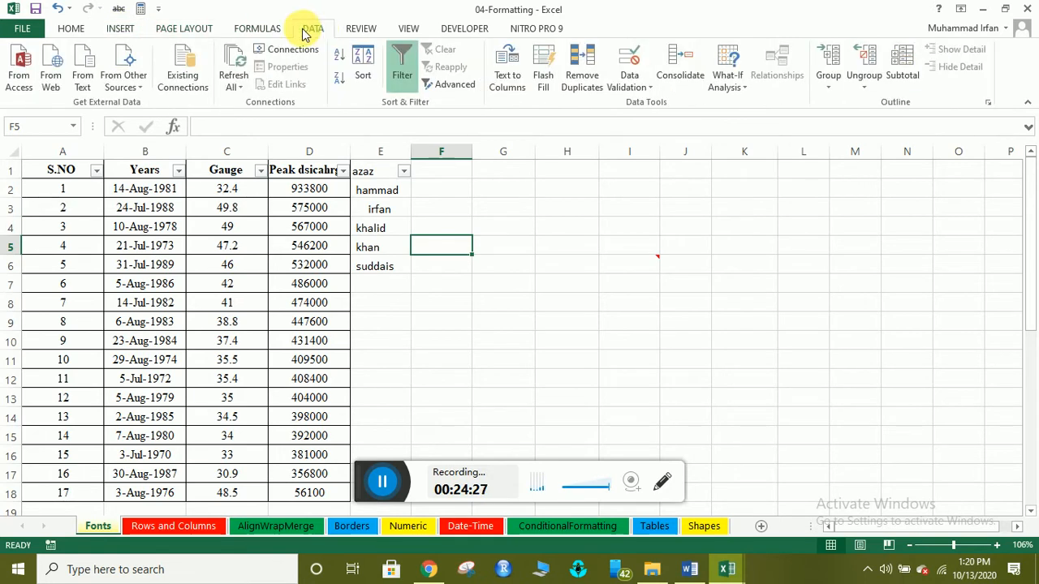
pyautogui.click(78, 29)
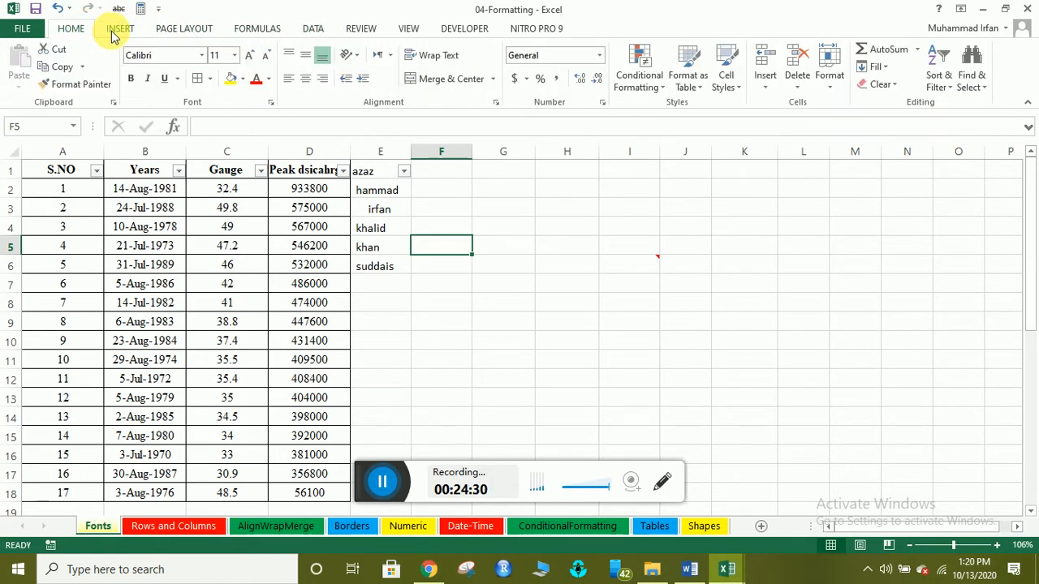
pyautogui.click(387, 484)
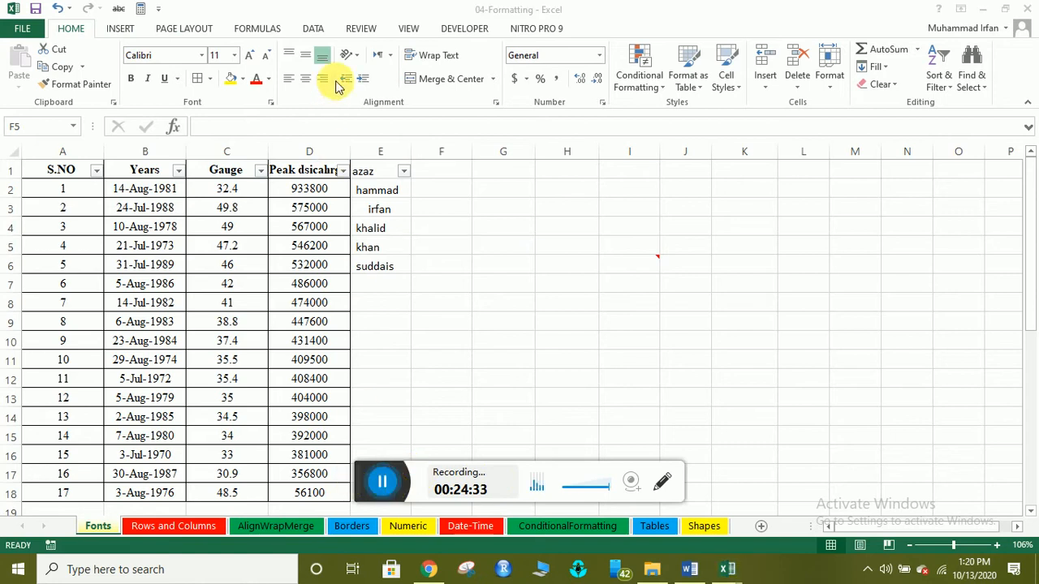
pyautogui.click(119, 28)
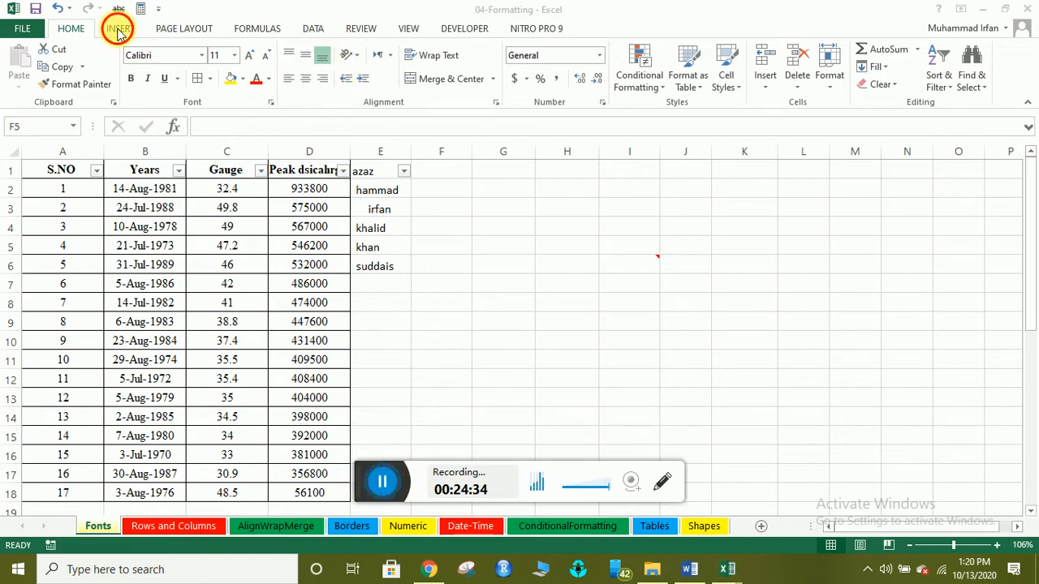
pyautogui.click(178, 30)
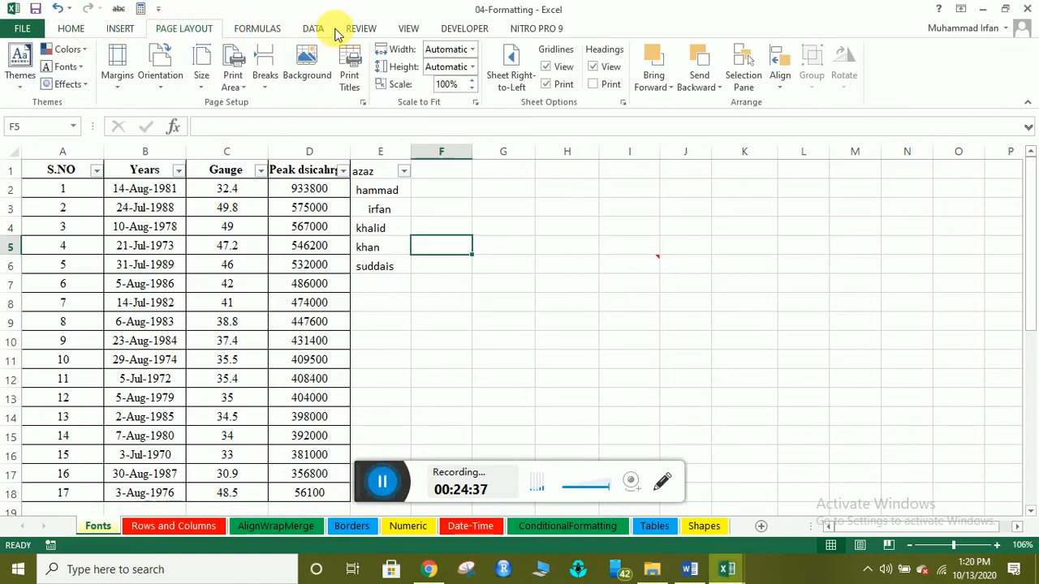
pyautogui.click(311, 31)
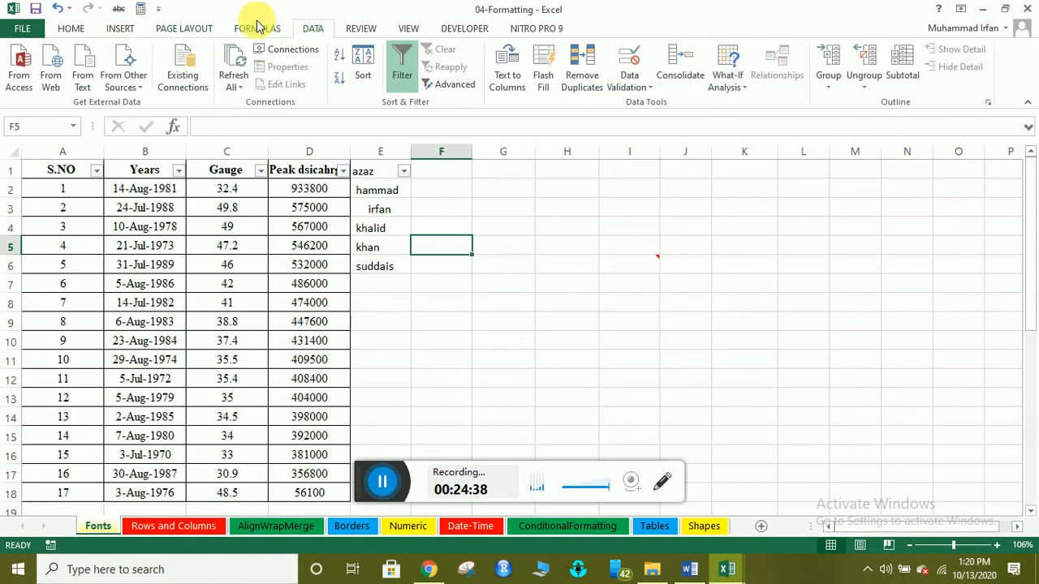
pyautogui.click(400, 74)
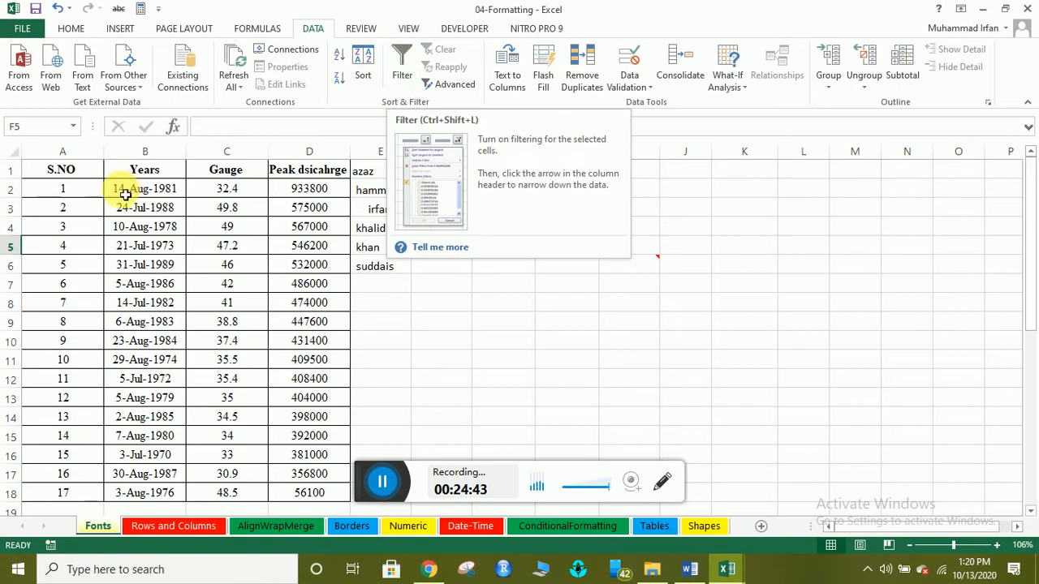
pyautogui.click(401, 73)
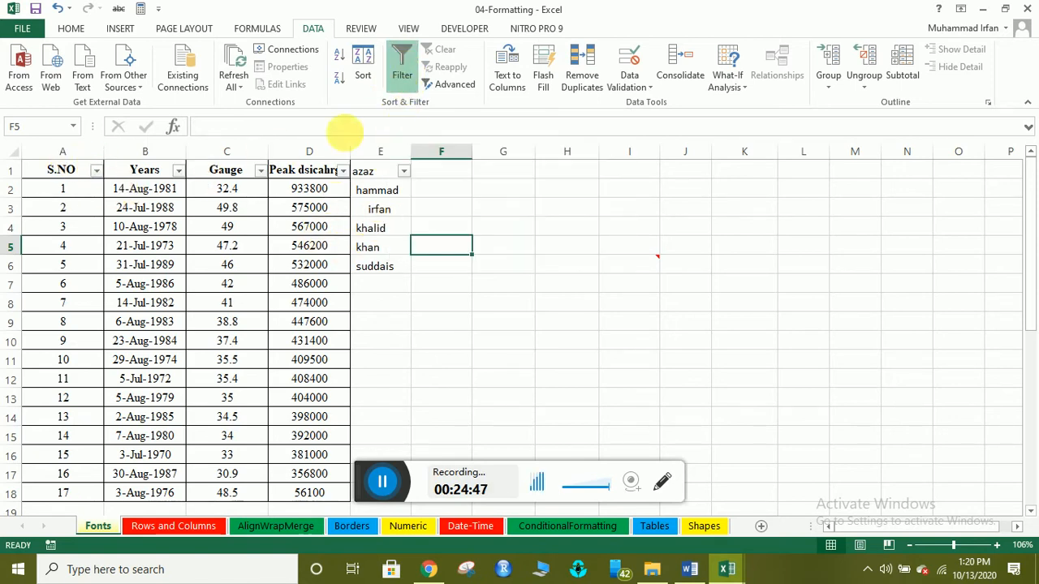
pyautogui.click(154, 213)
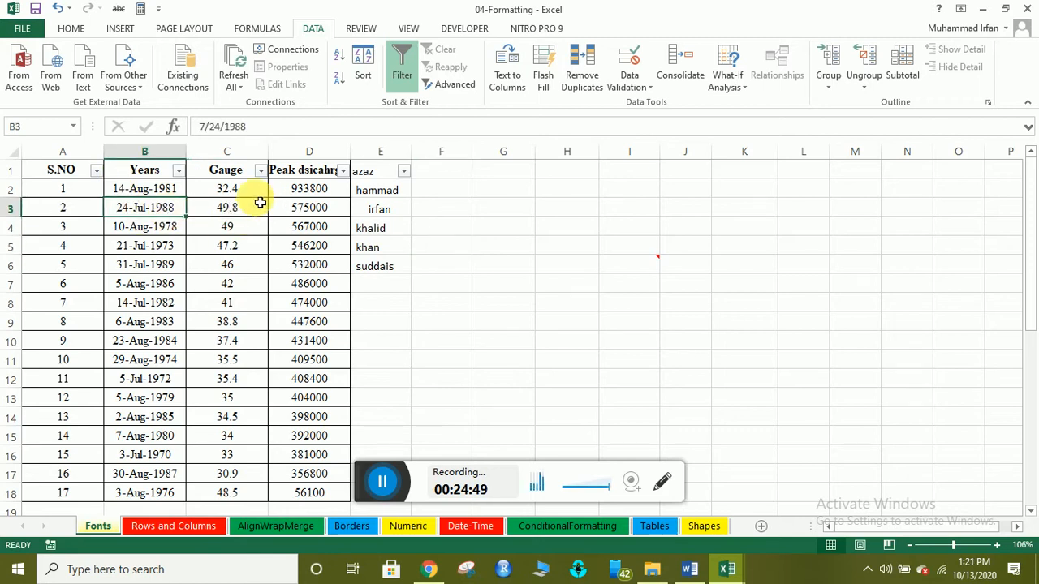
pyautogui.click(71, 29)
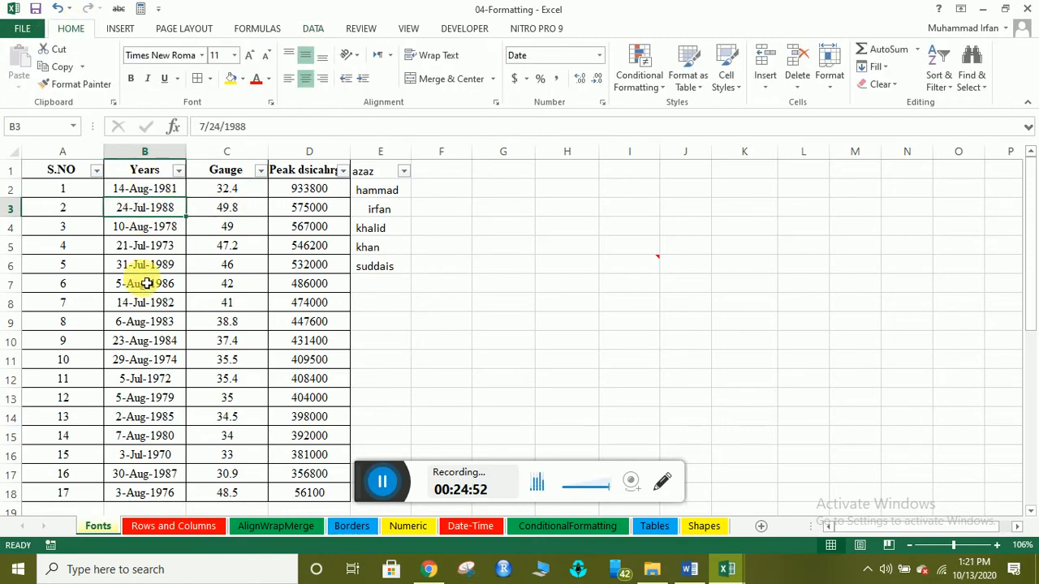
# Open the Years filter list and expand 1972 down to its July entries.
pyautogui.click(97, 171)
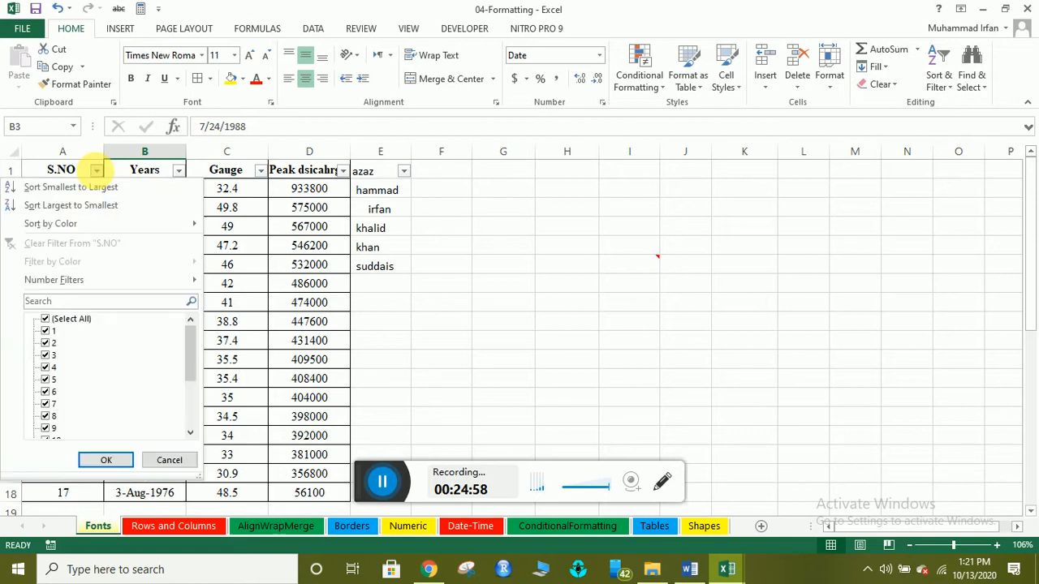
pyautogui.click(325, 258)
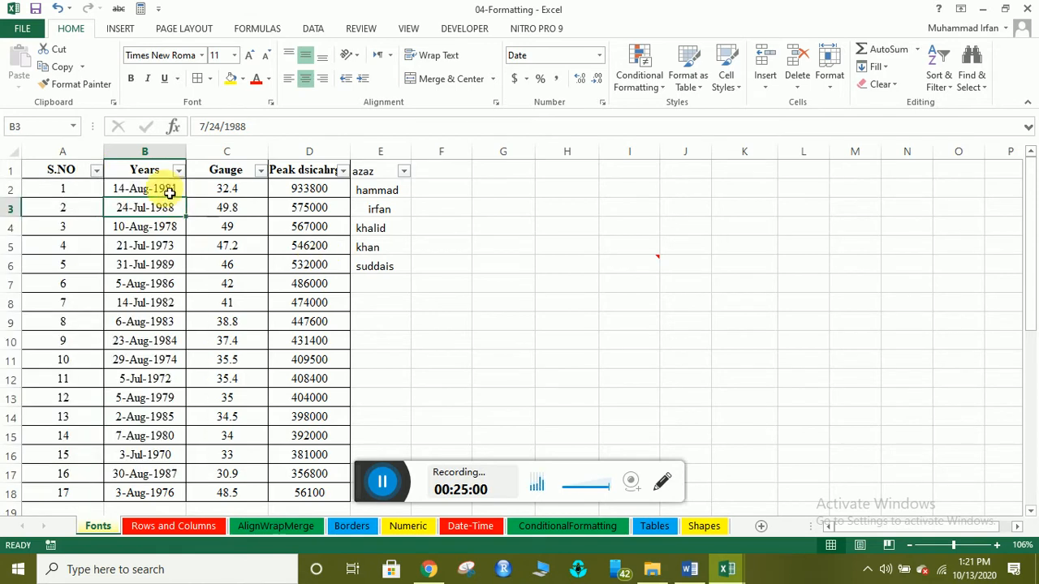
pyautogui.click(178, 171)
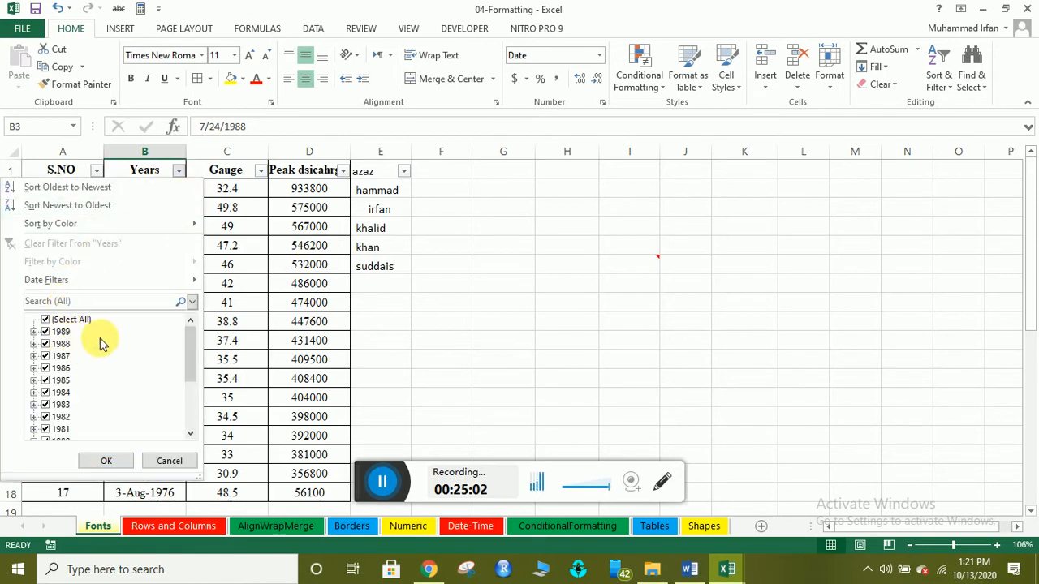
pyautogui.scroll(-3, 104, 357)
pyautogui.scroll(3, 125, 407)
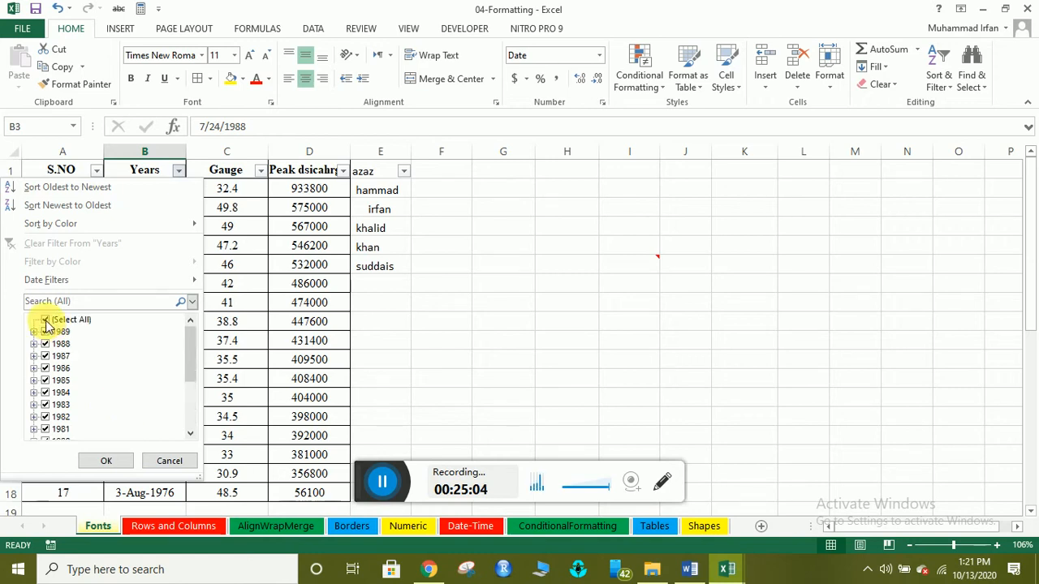
pyautogui.scroll(-5, 62, 352)
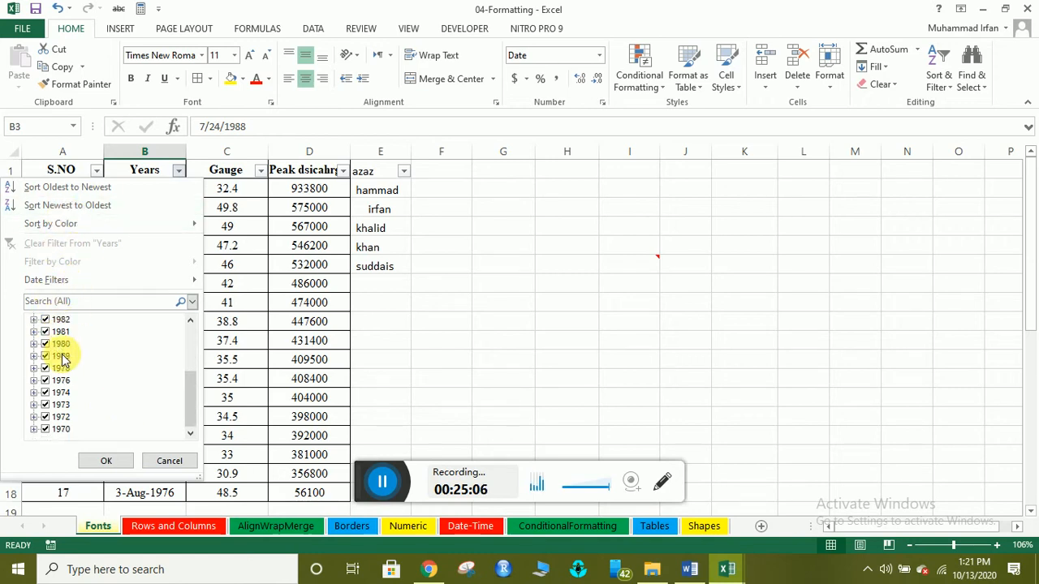
pyautogui.scroll(5, 70, 417)
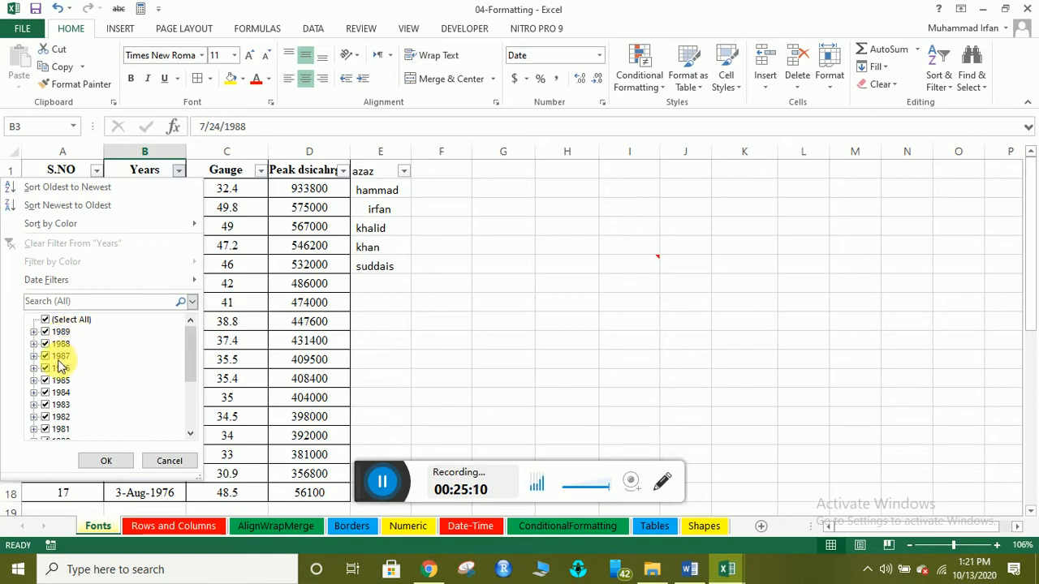
pyautogui.scroll(-2, 91, 430)
pyautogui.scroll(-1, 95, 426)
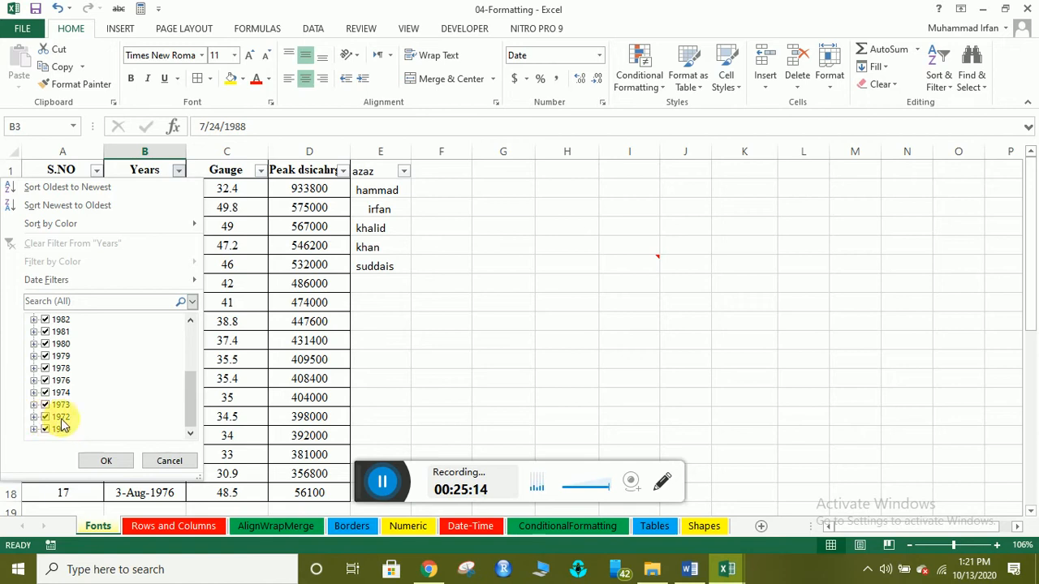
pyautogui.click(35, 417)
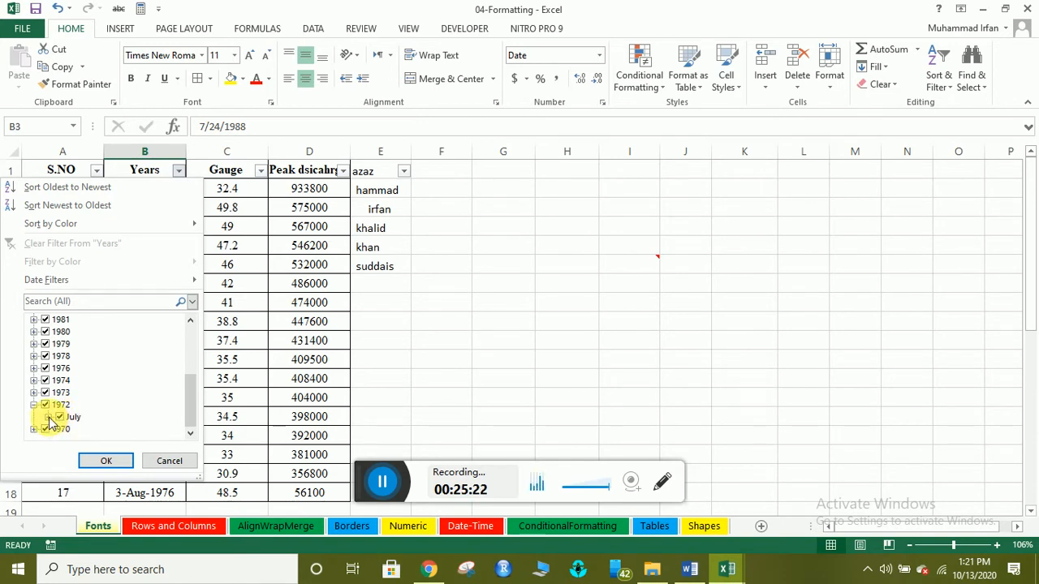
pyautogui.click(48, 418)
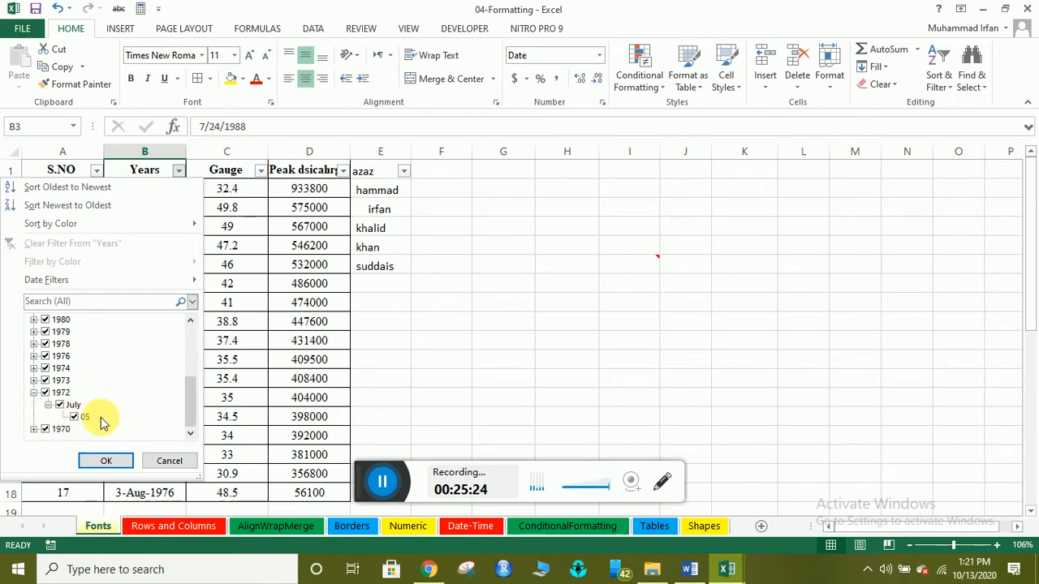
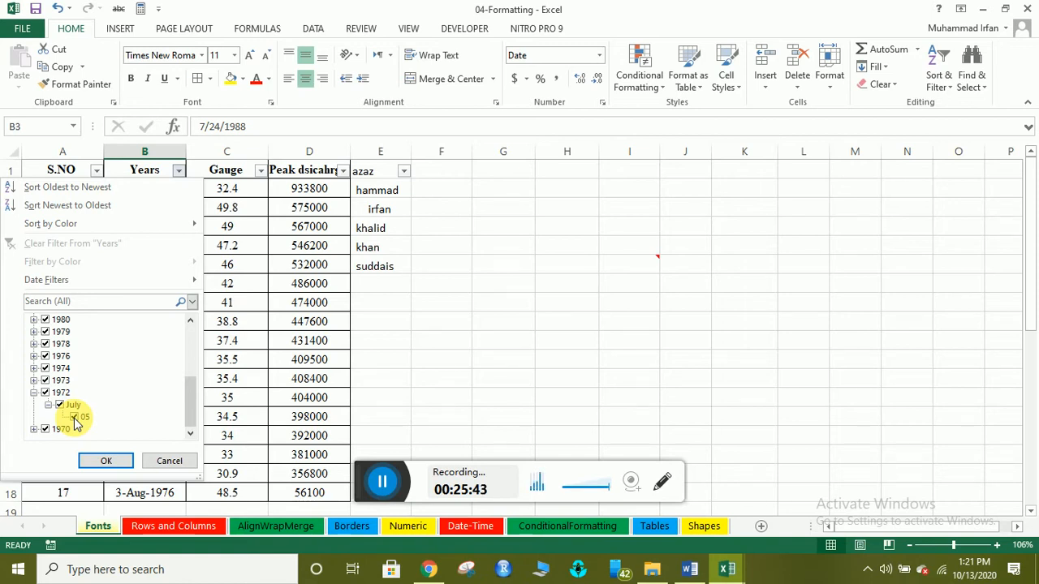
# Browse the 1976 and July 1972 date groups in the Years filter, then close it unapplied.
pyautogui.click(34, 356)
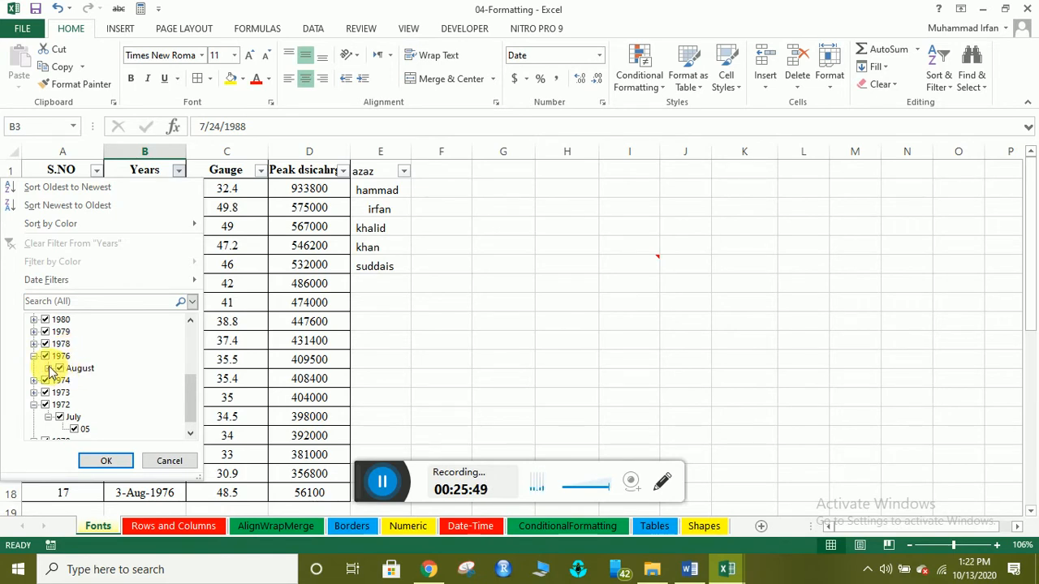
pyautogui.click(49, 368)
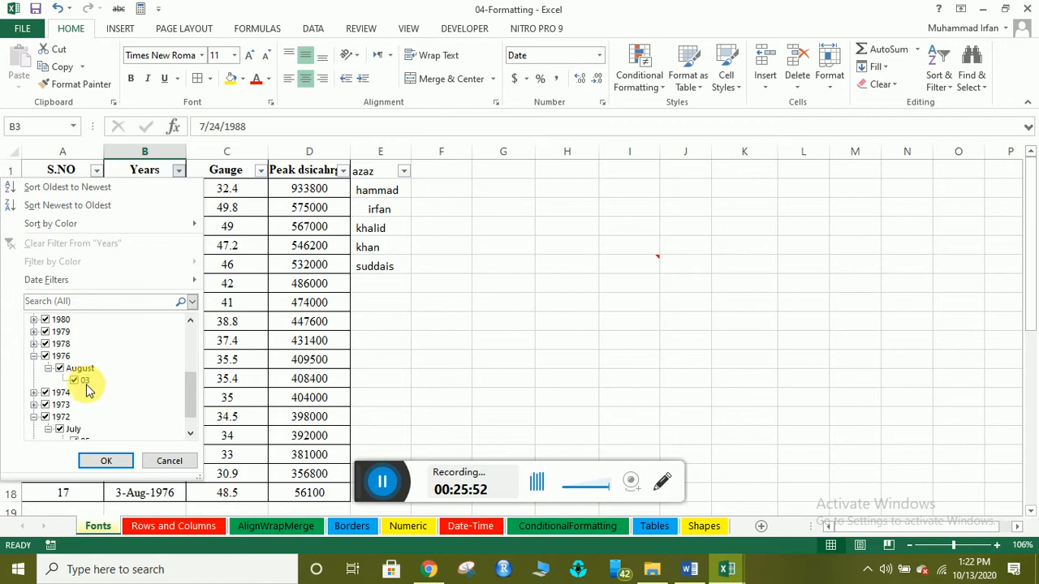
pyautogui.click(48, 367)
pyautogui.click(34, 355)
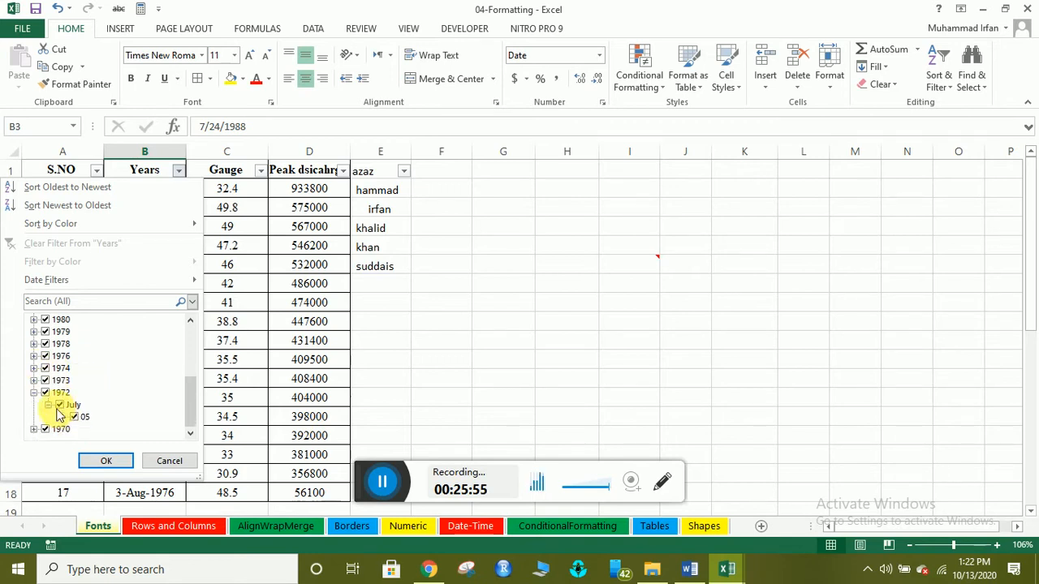
pyautogui.click(48, 404)
pyautogui.click(49, 417)
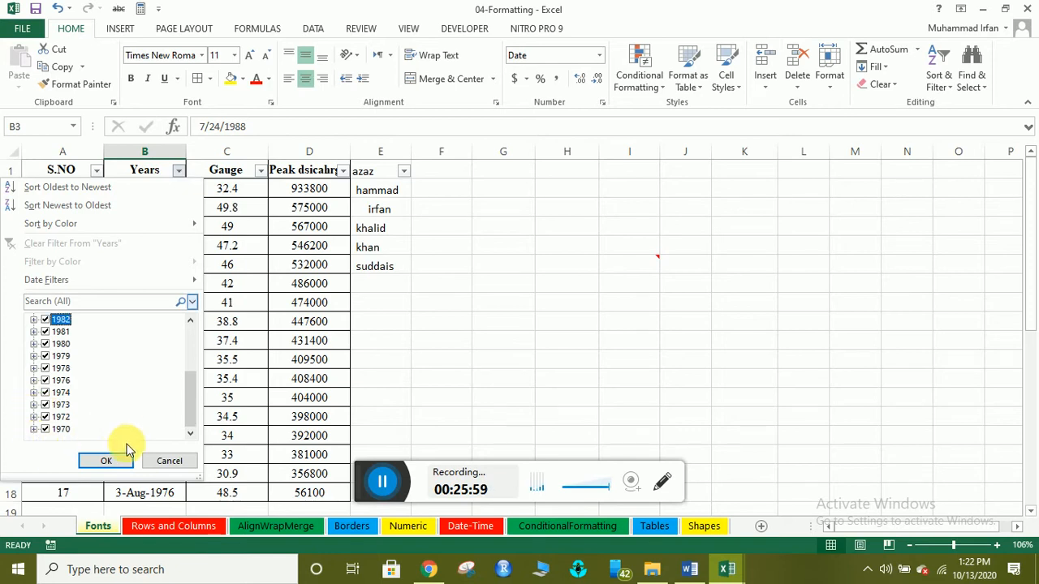
pyautogui.moveTo(94, 231)
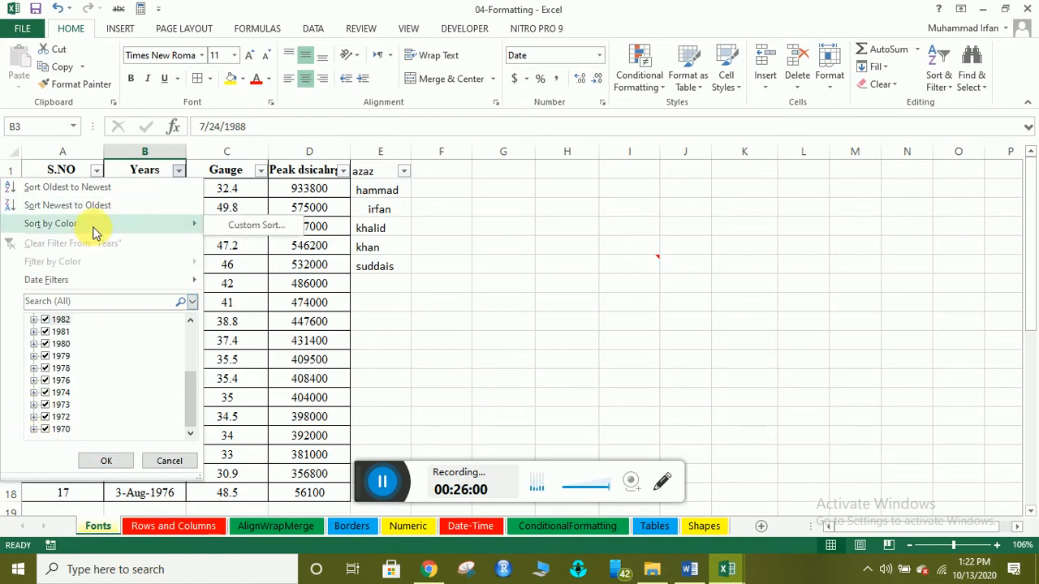
pyautogui.click(243, 297)
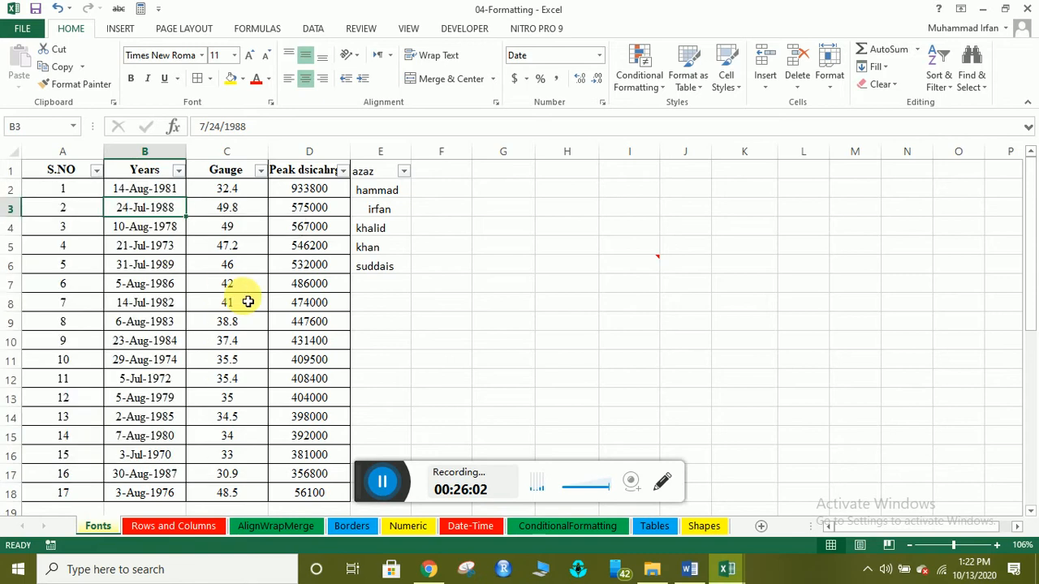
# Highlight duplicate values in column C with Light Red Fill and Dark Red Text.
pyautogui.click(328, 169)
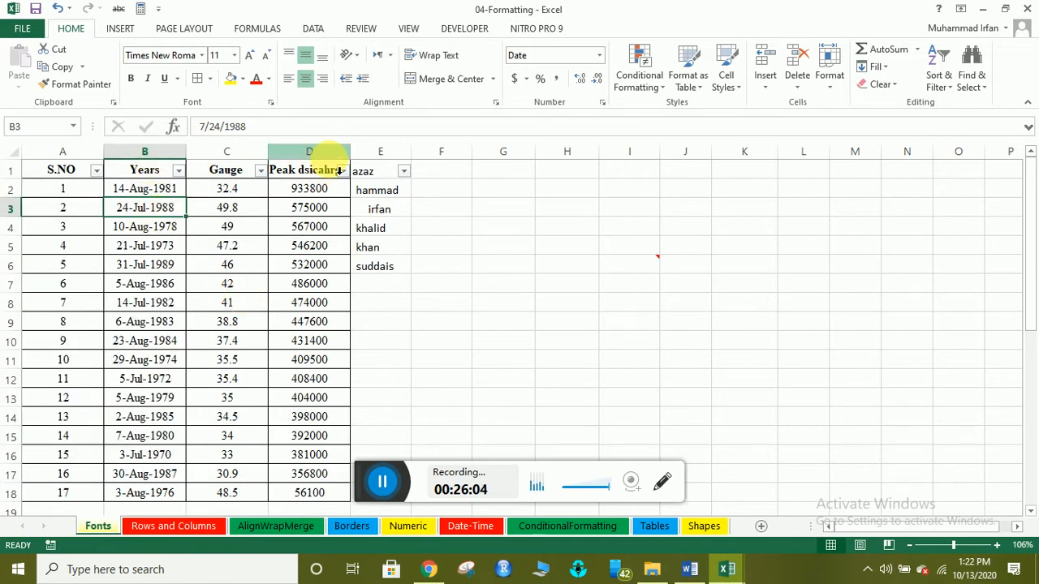
pyautogui.hotkey('ctrl', 'space')
pyautogui.click(226, 170)
pyautogui.hotkey('ctrl', 'space')
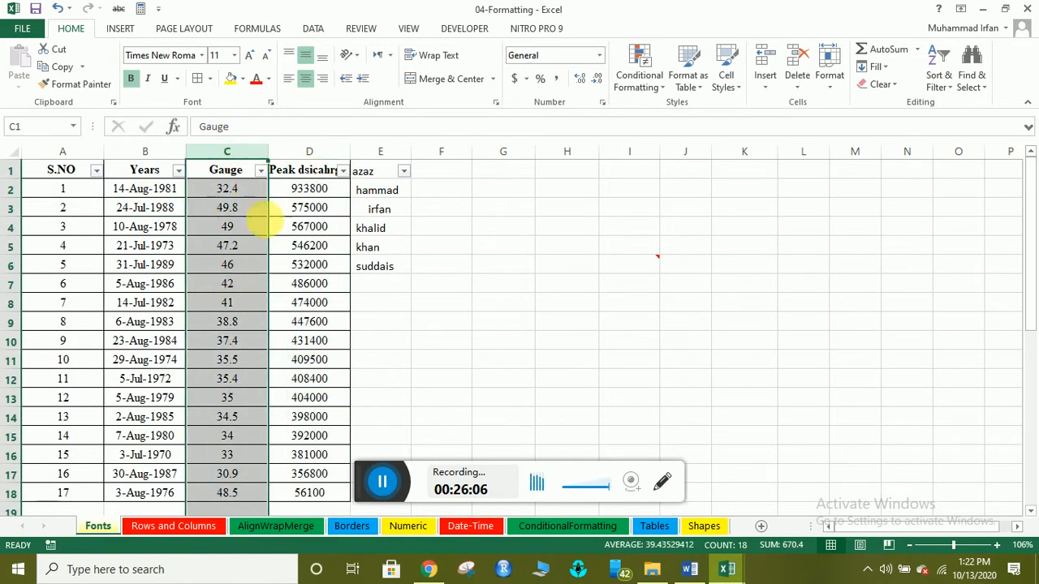
pyautogui.click(646, 71)
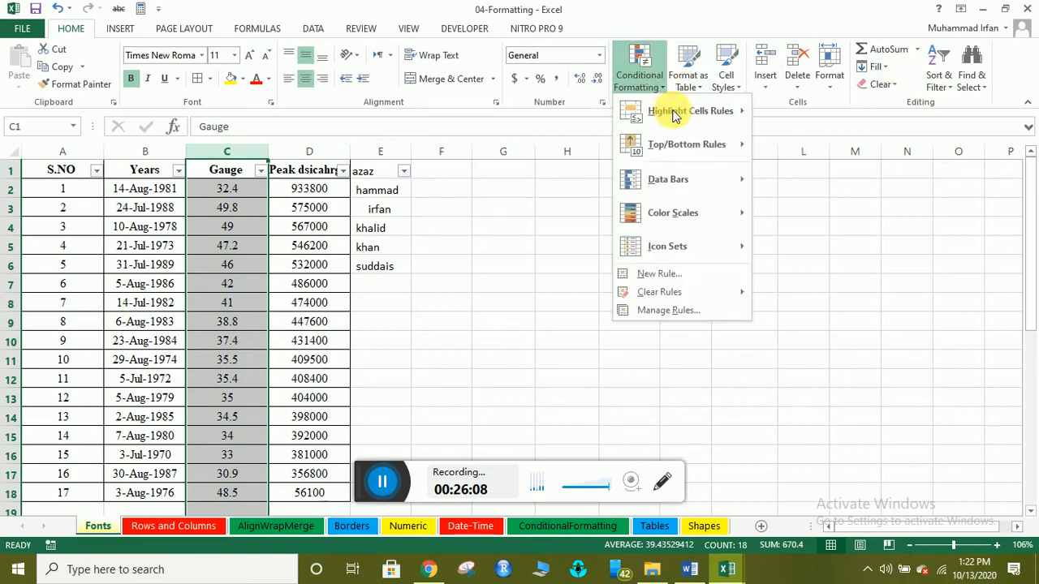
pyautogui.moveTo(674, 120)
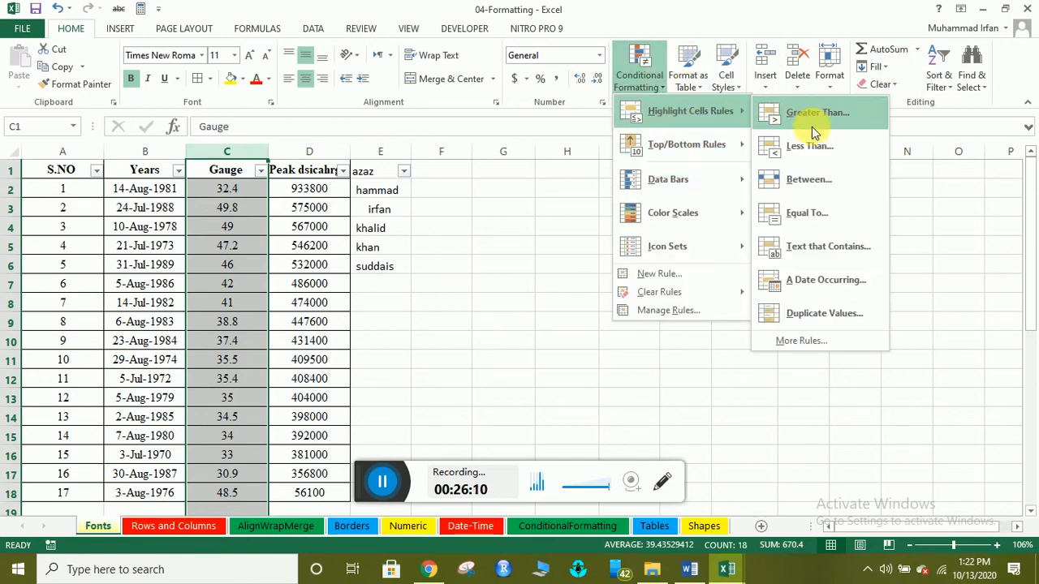
pyautogui.click(785, 314)
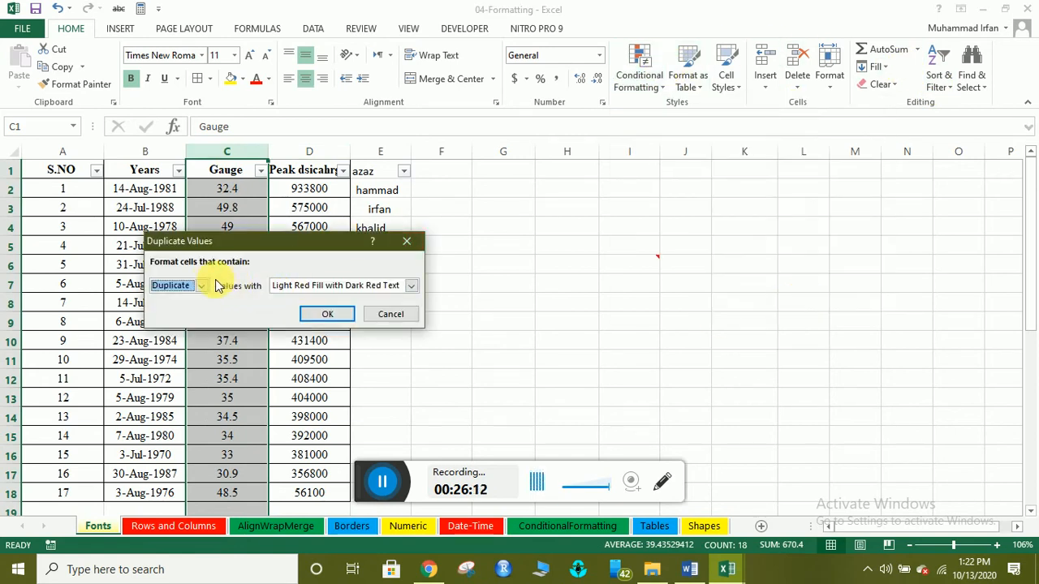
pyautogui.click(327, 314)
# Open and close the Gauge filter list without sorting, then reselect column C.
pyautogui.click(253, 310)
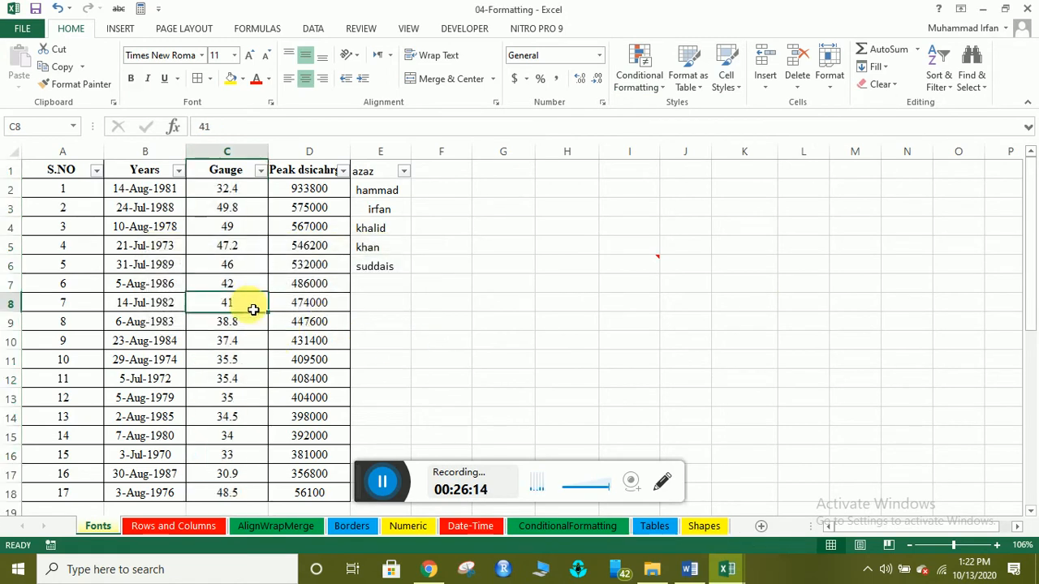
pyautogui.click(261, 172)
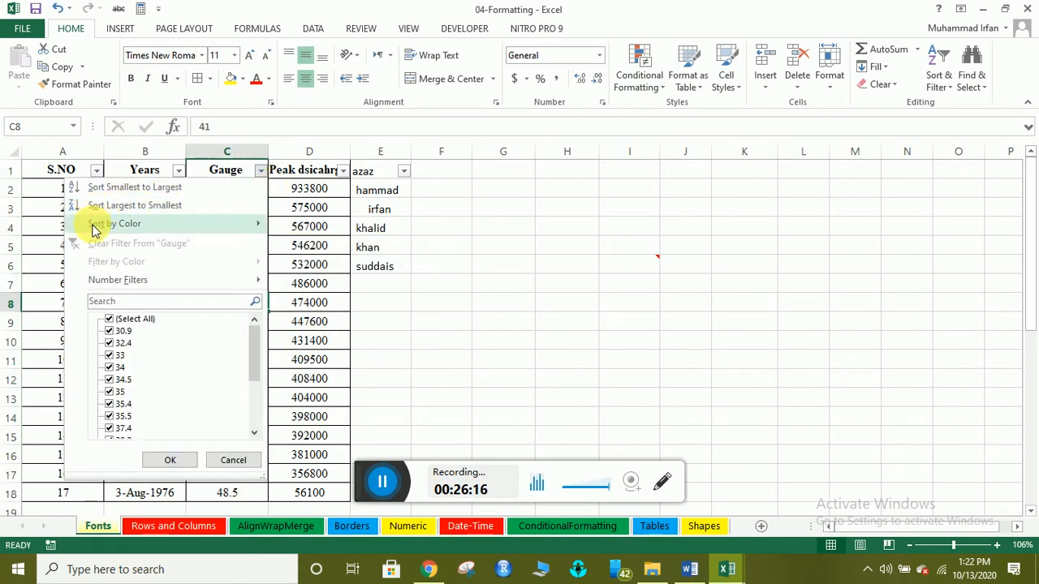
pyautogui.moveTo(93, 225)
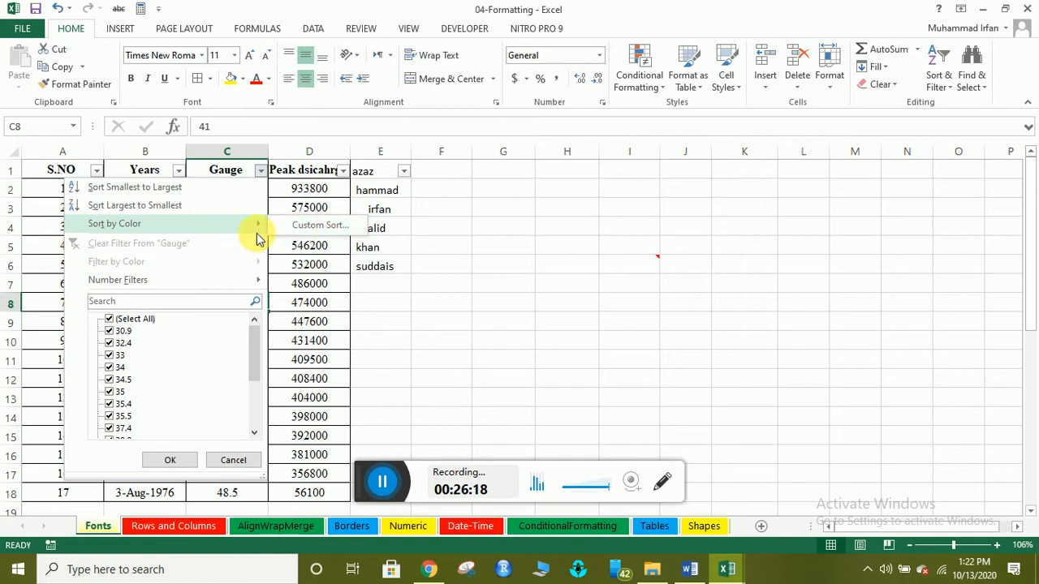
pyautogui.click(279, 284)
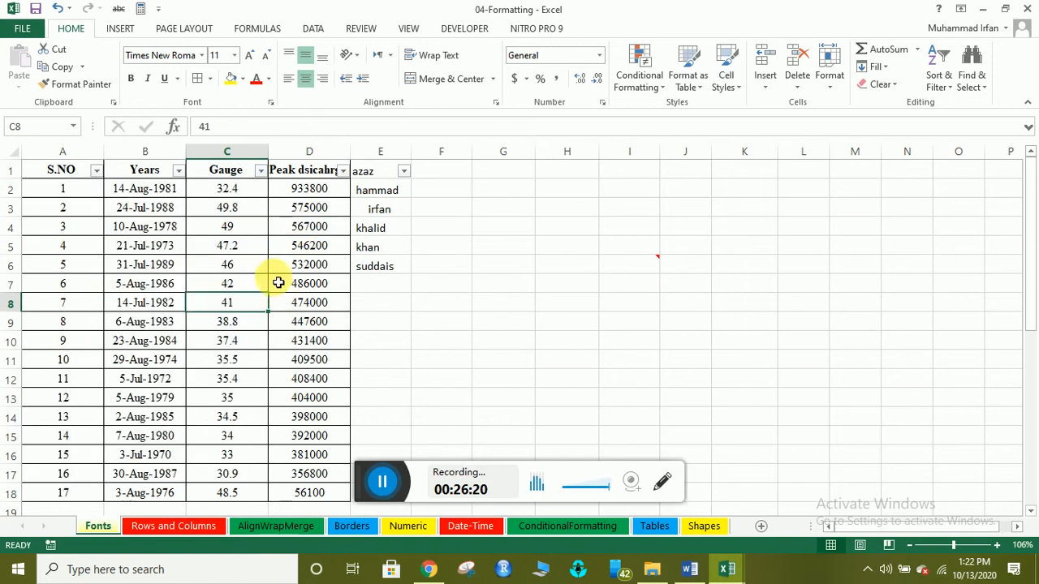
pyautogui.click(257, 247)
pyautogui.click(234, 154)
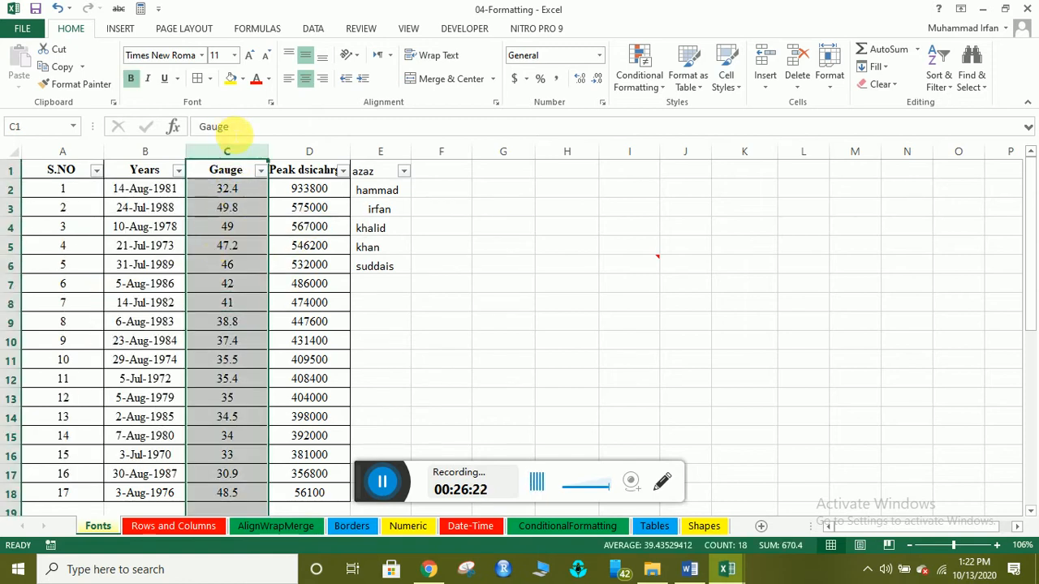
# Enter 33 in C19, matching the existing 33 in C16.
pyautogui.click(231, 510)
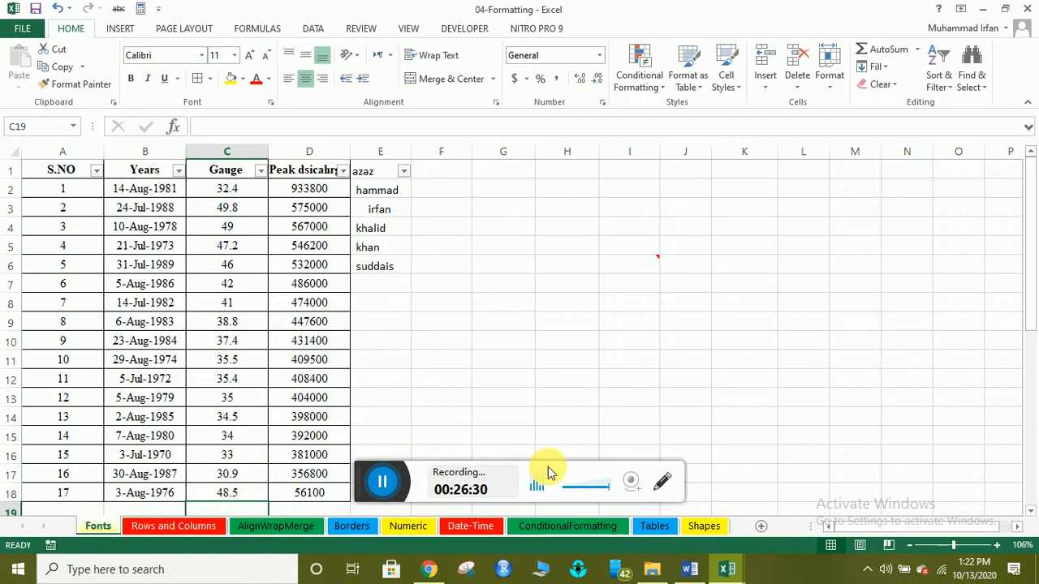
pyautogui.write('33')
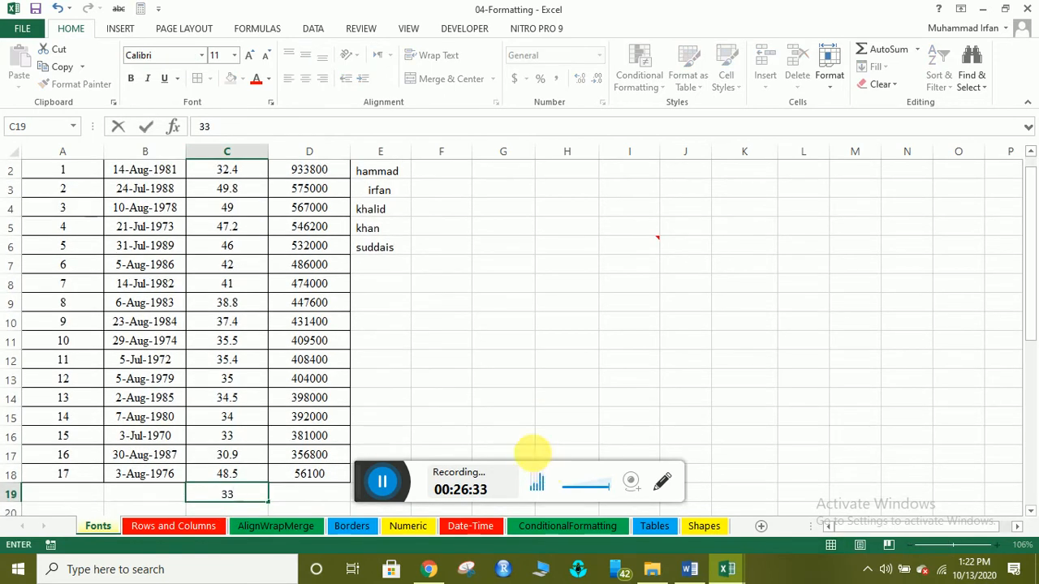
pyautogui.click(140, 490)
pyautogui.click(242, 419)
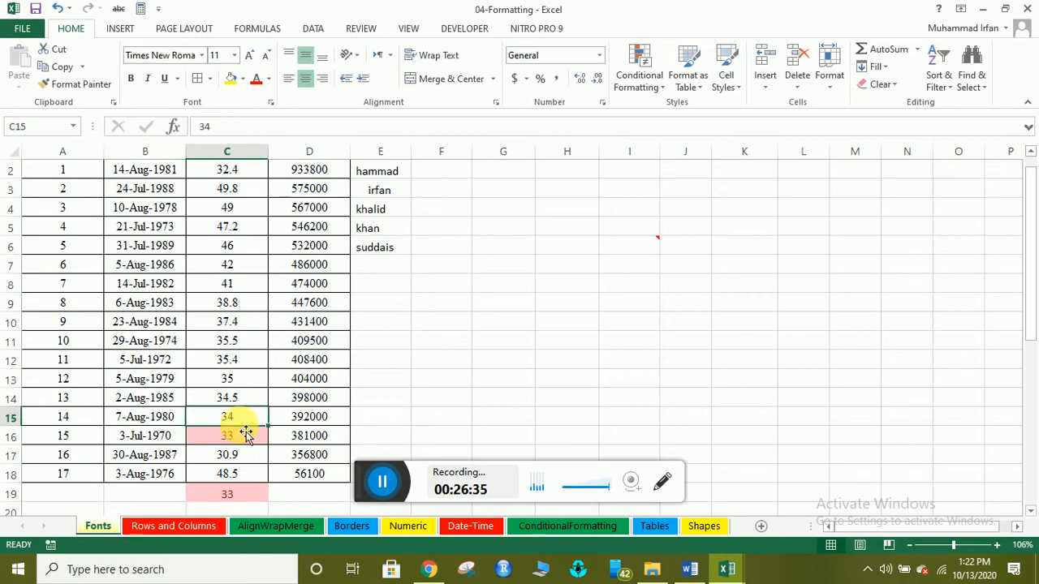
pyautogui.click(244, 436)
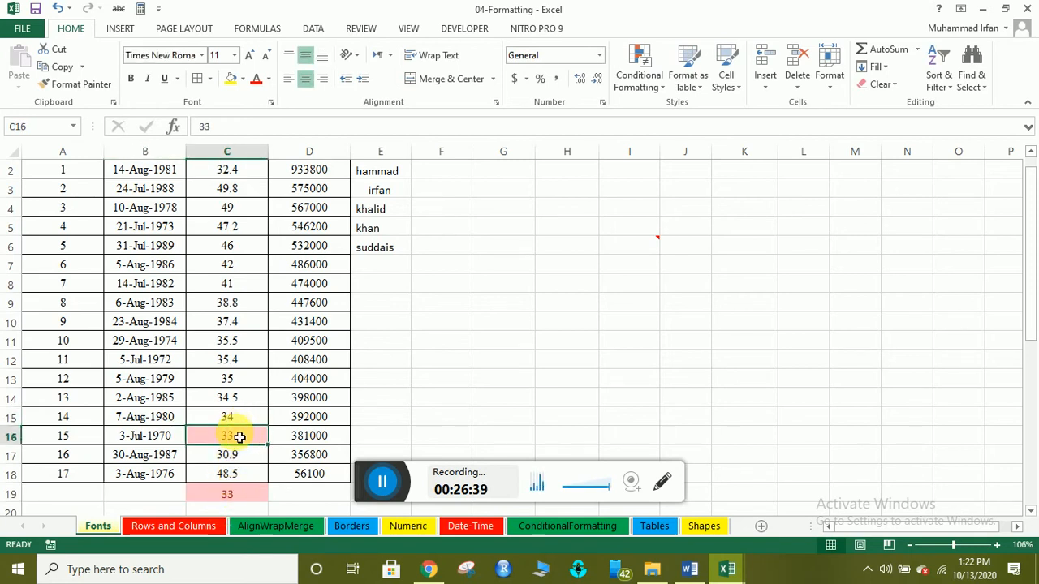
# Reapply Duplicate Values highlighting to column C so both 33s turn light red.
pyautogui.click(217, 153)
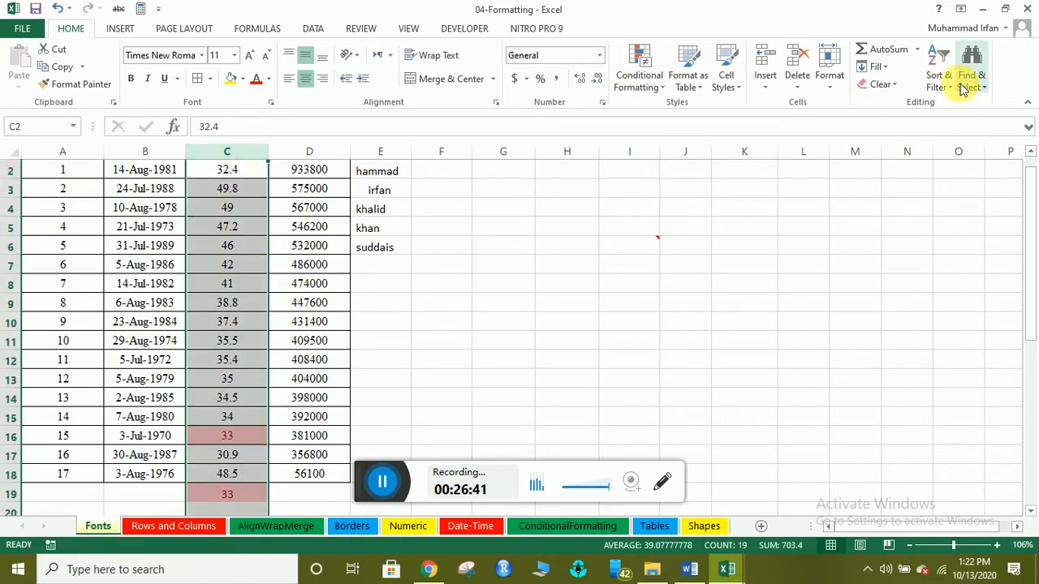
pyautogui.click(638, 69)
pyautogui.moveTo(704, 131)
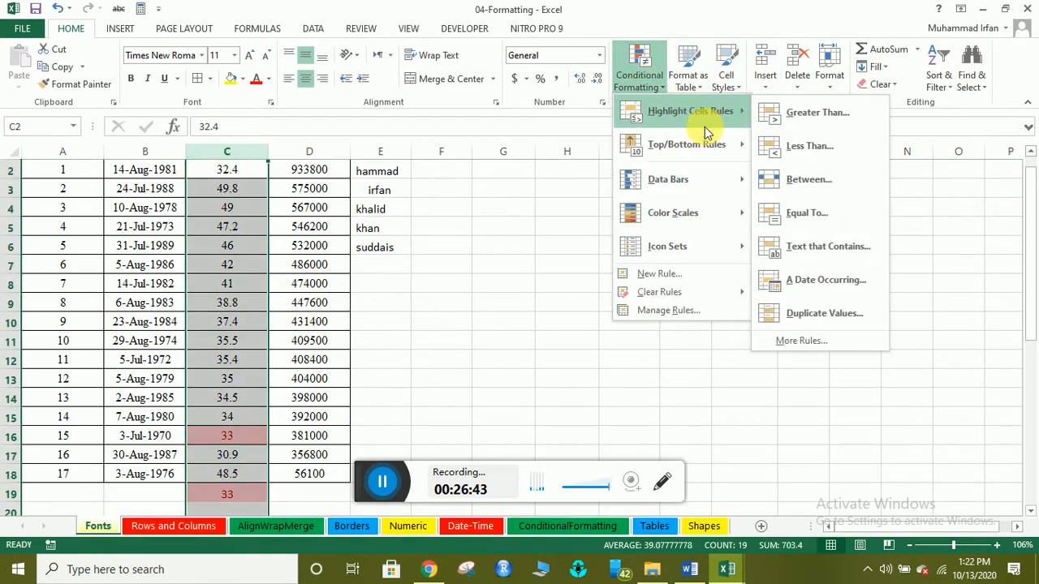
pyautogui.click(811, 312)
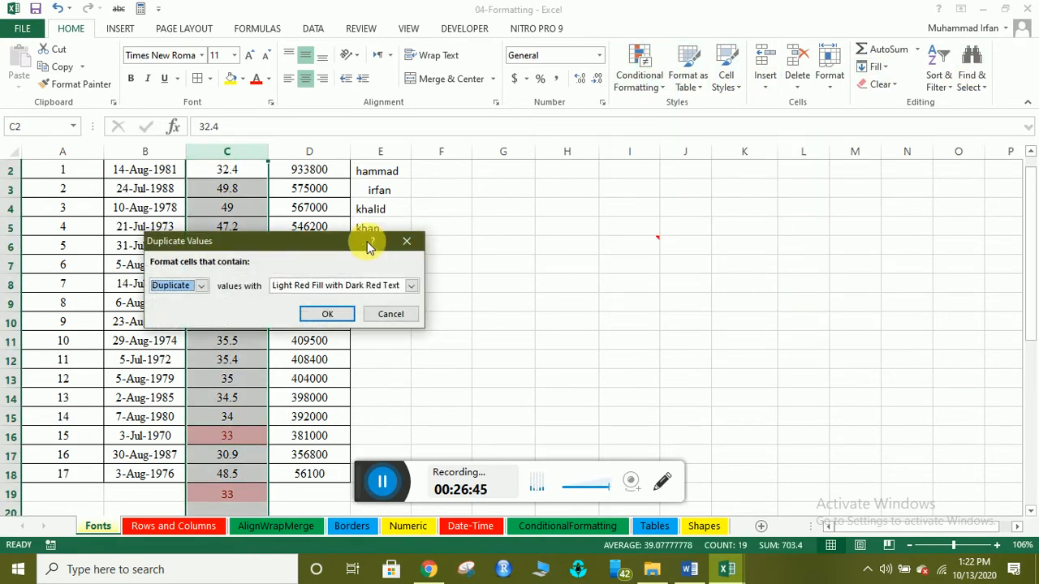
pyautogui.click(327, 314)
pyautogui.click(240, 455)
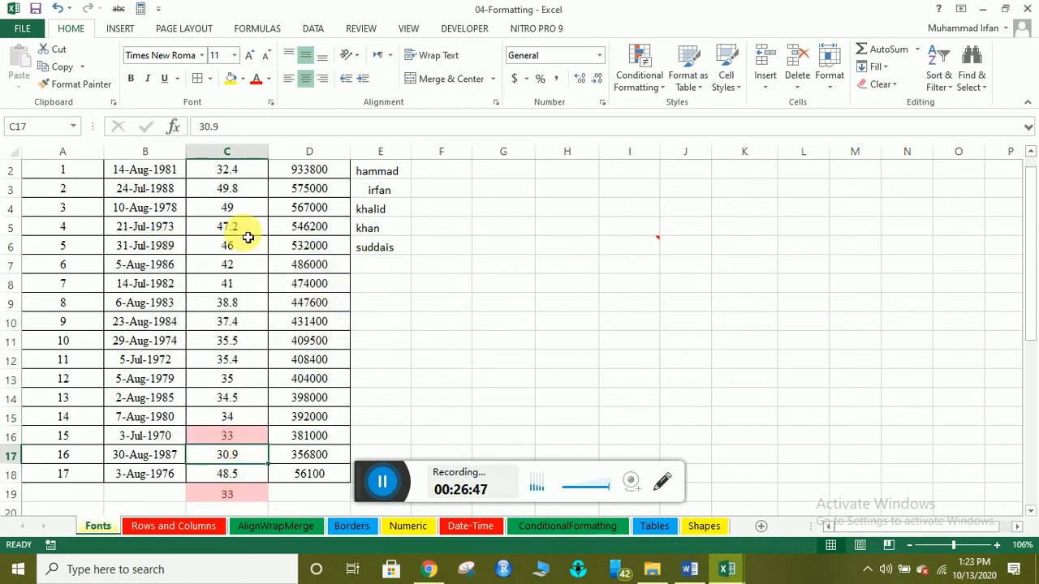
pyautogui.scroll(1, 260, 211)
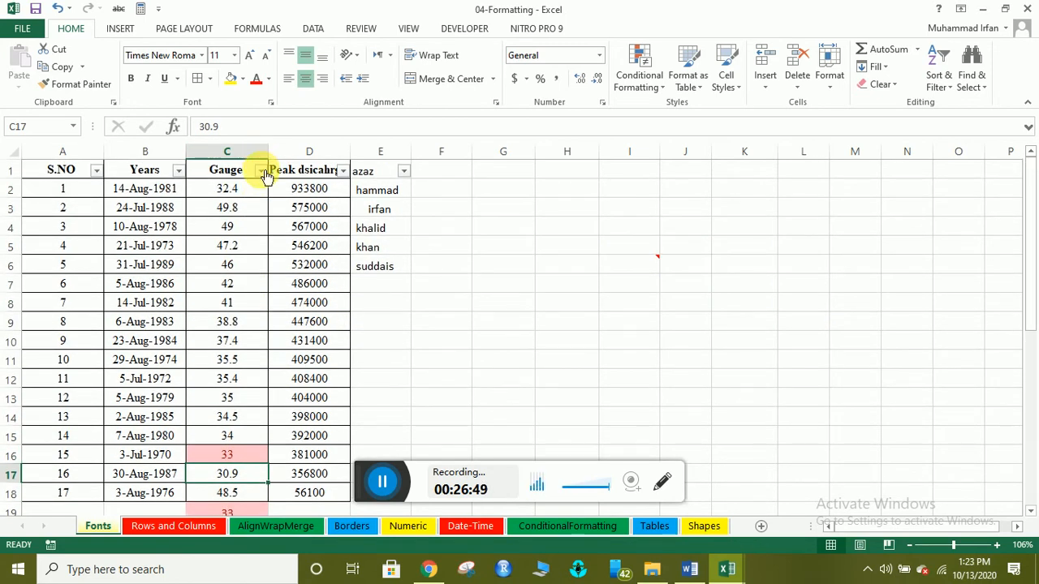
# Sort the Gauge column by cell color with pink cells on top.
pyautogui.click(261, 171)
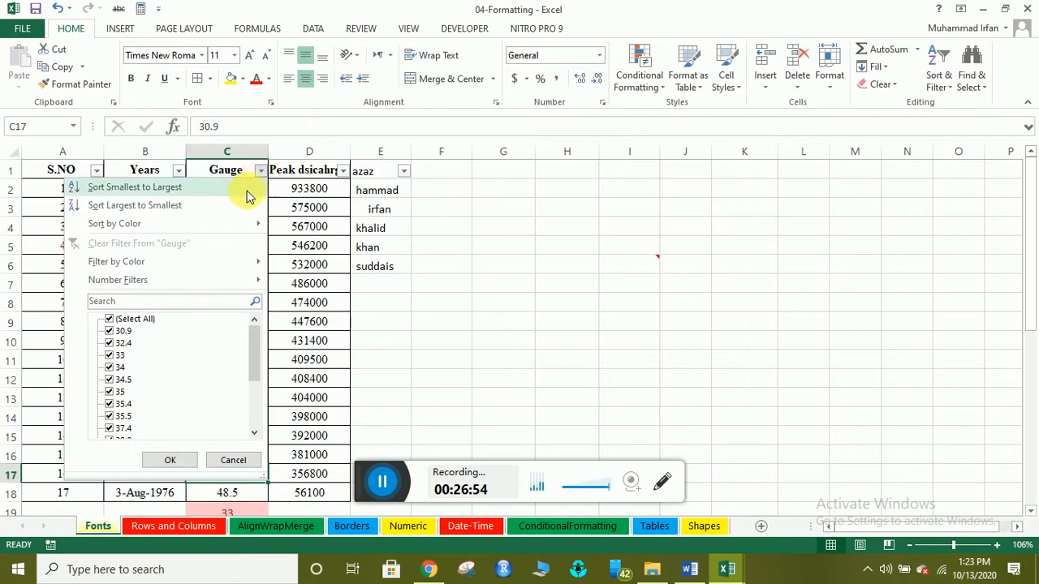
pyautogui.moveTo(234, 230)
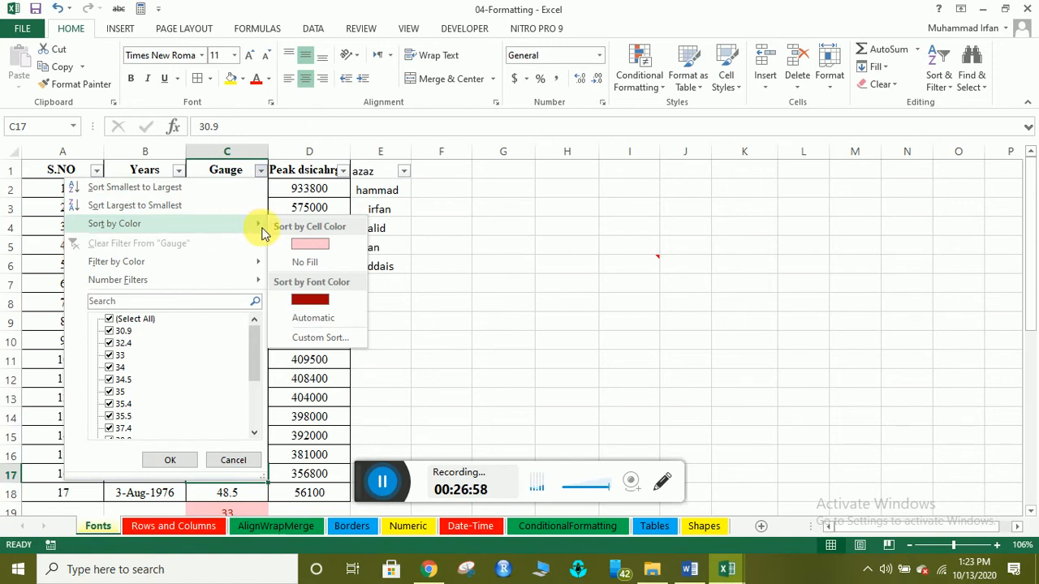
pyautogui.click(261, 171)
pyautogui.click(266, 172)
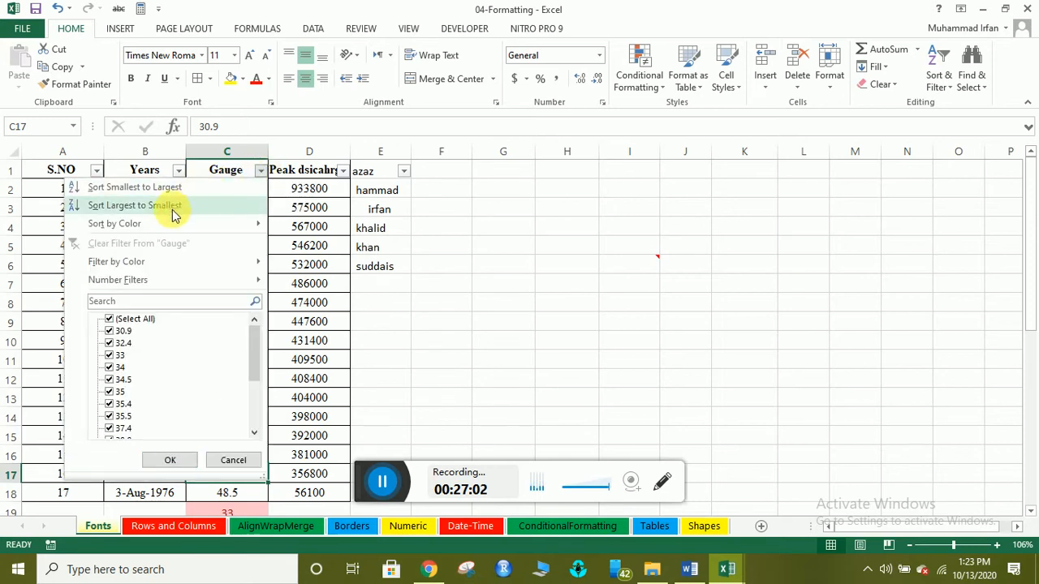
pyautogui.moveTo(159, 227)
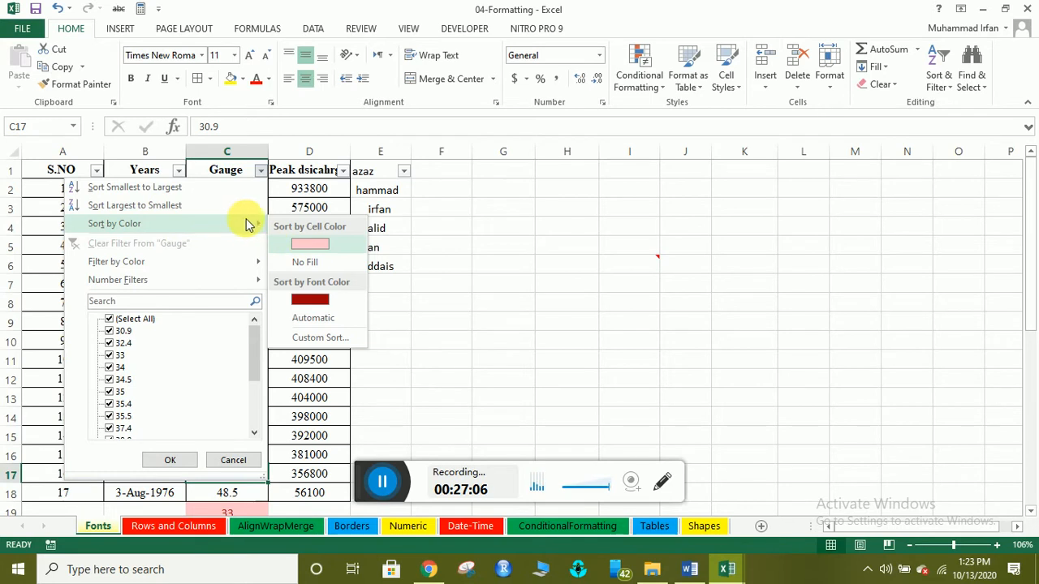
pyautogui.click(311, 246)
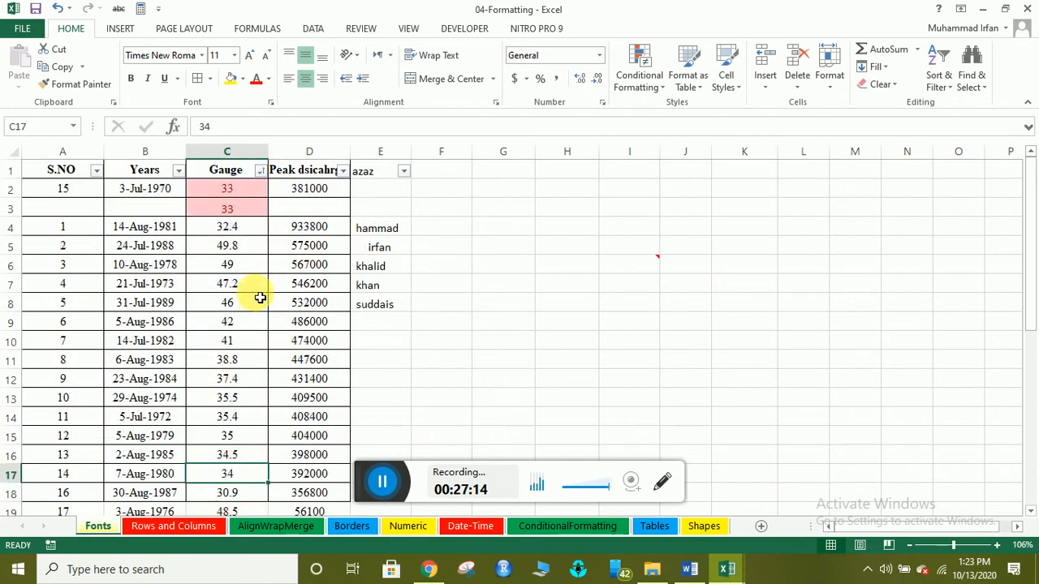
# Sort by pink cell color again so the duplicate 33s sit in C2 and C3.
pyautogui.click(243, 149)
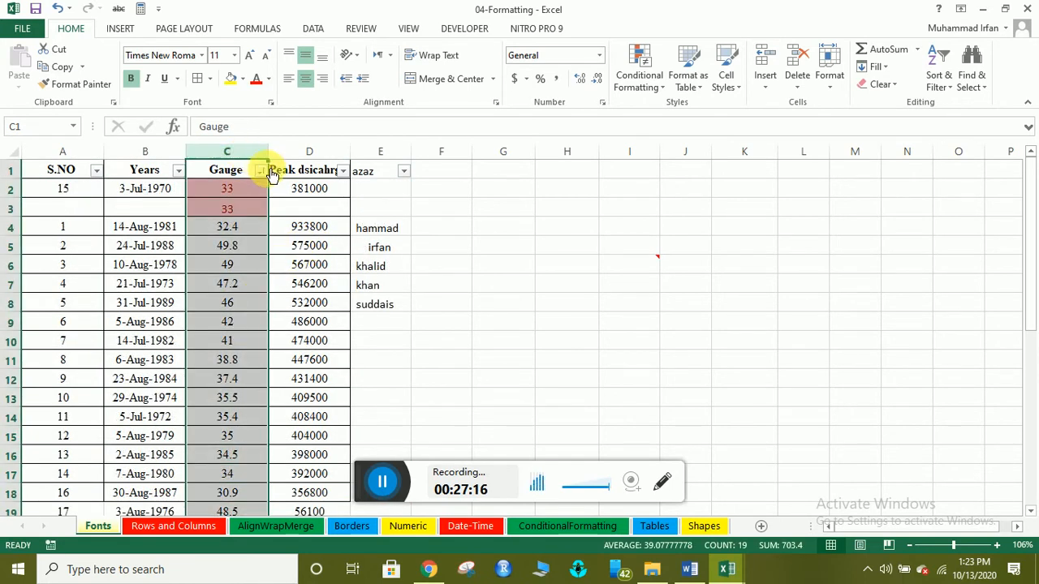
pyautogui.click(260, 171)
pyautogui.moveTo(222, 225)
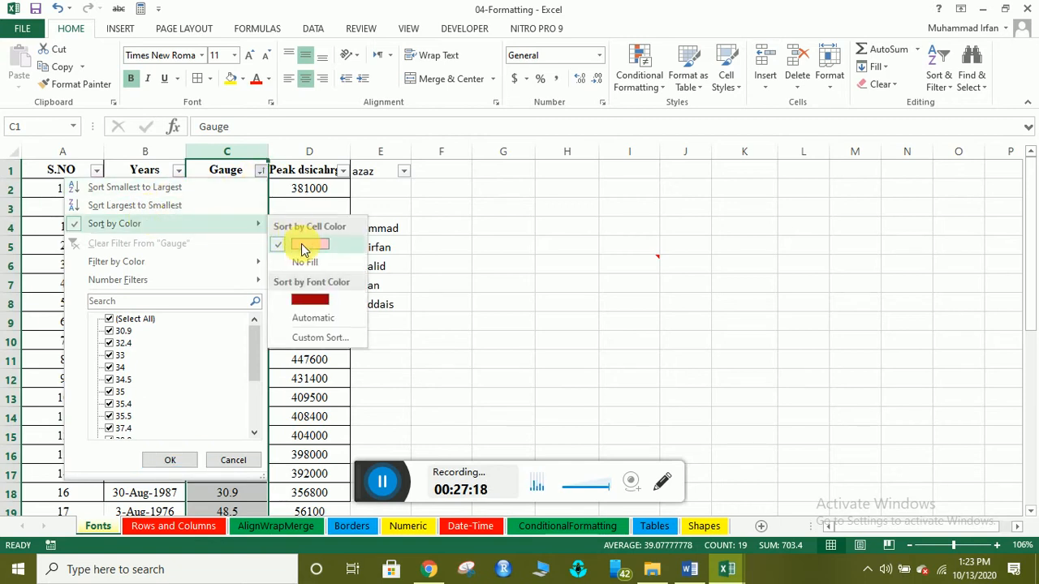
pyautogui.click(111, 321)
pyautogui.moveTo(88, 222)
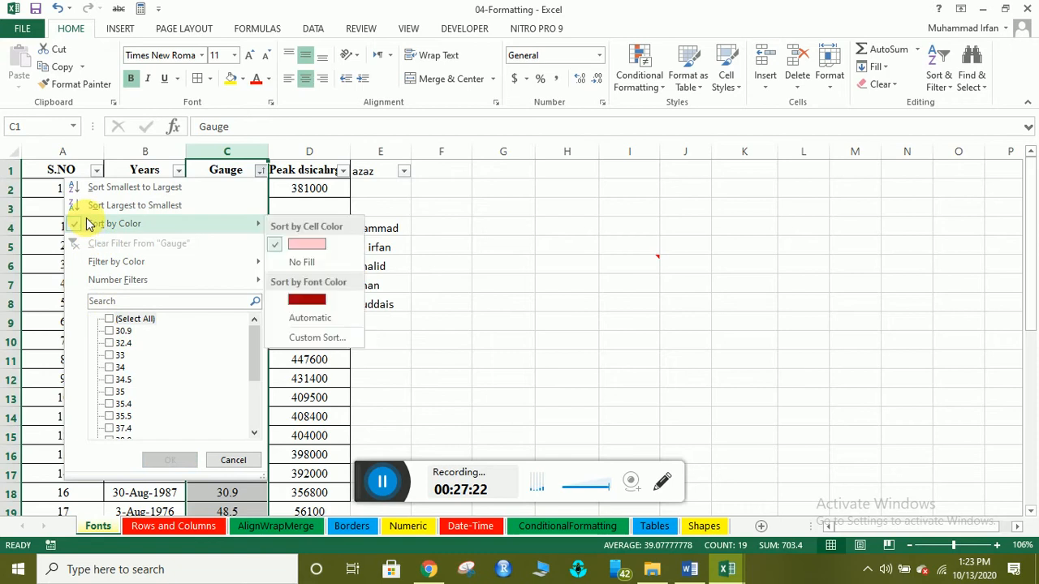
pyautogui.click(307, 244)
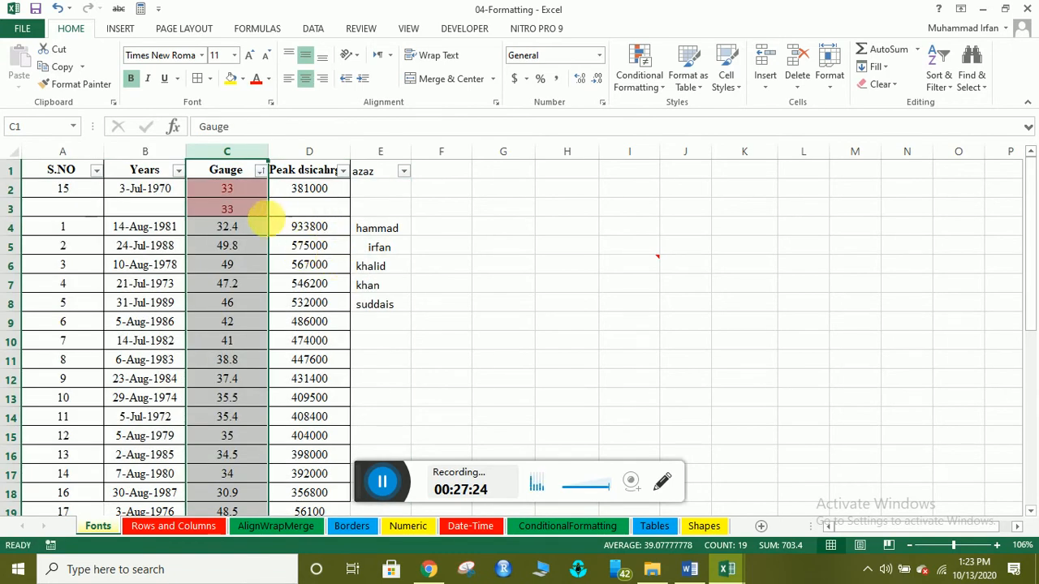
pyautogui.click(245, 208)
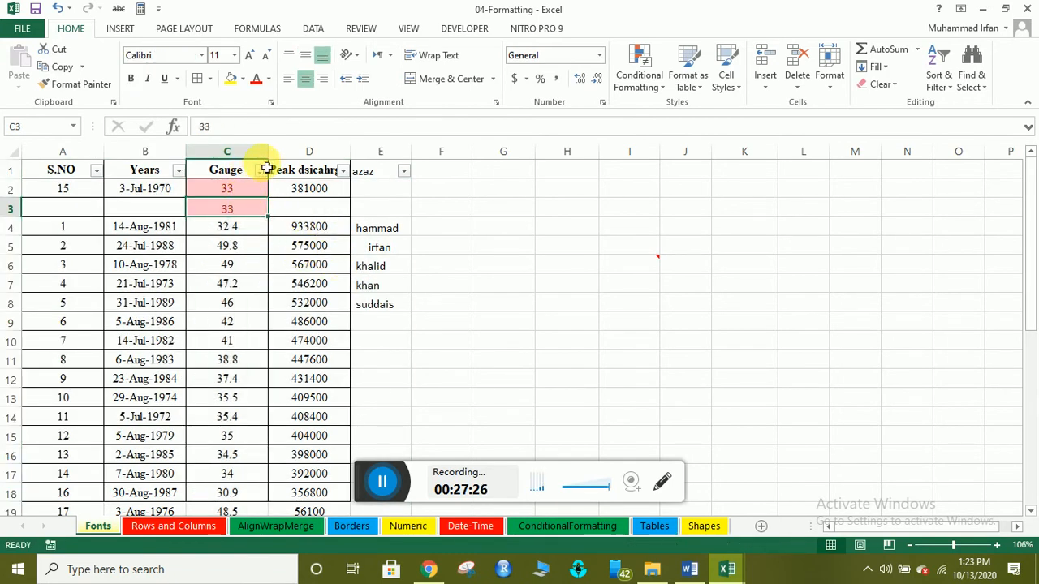
pyautogui.click(214, 193)
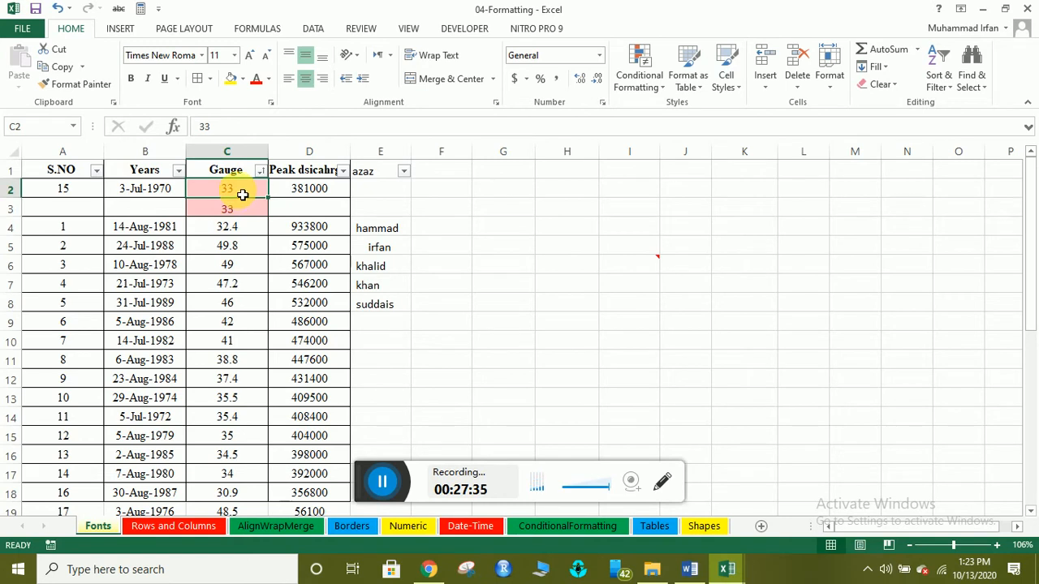
# Clear the duplicate 33 from C3 and delete the empty row 3.
pyautogui.click(244, 210)
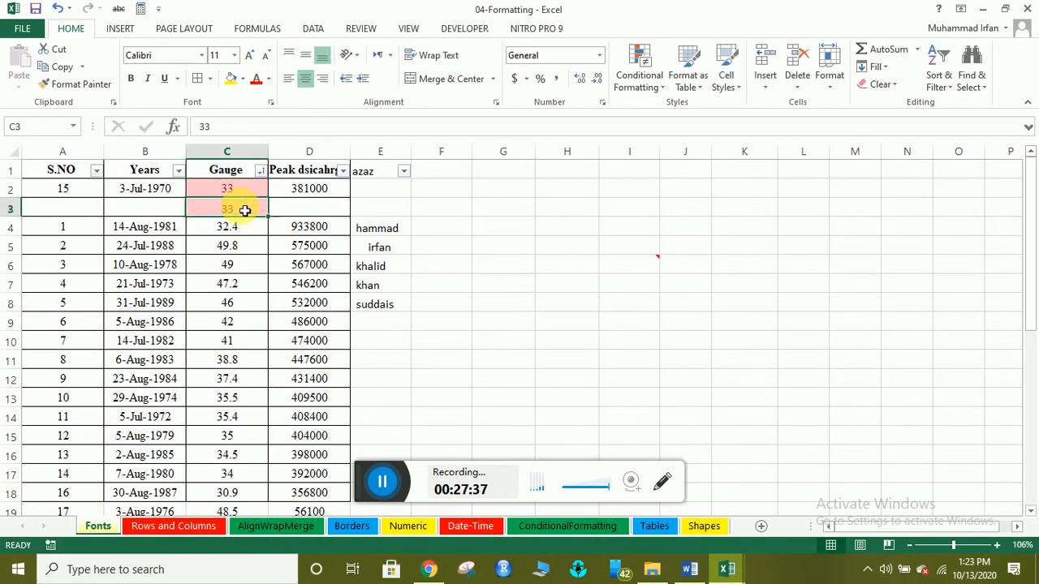
pyautogui.press('BackSpace')
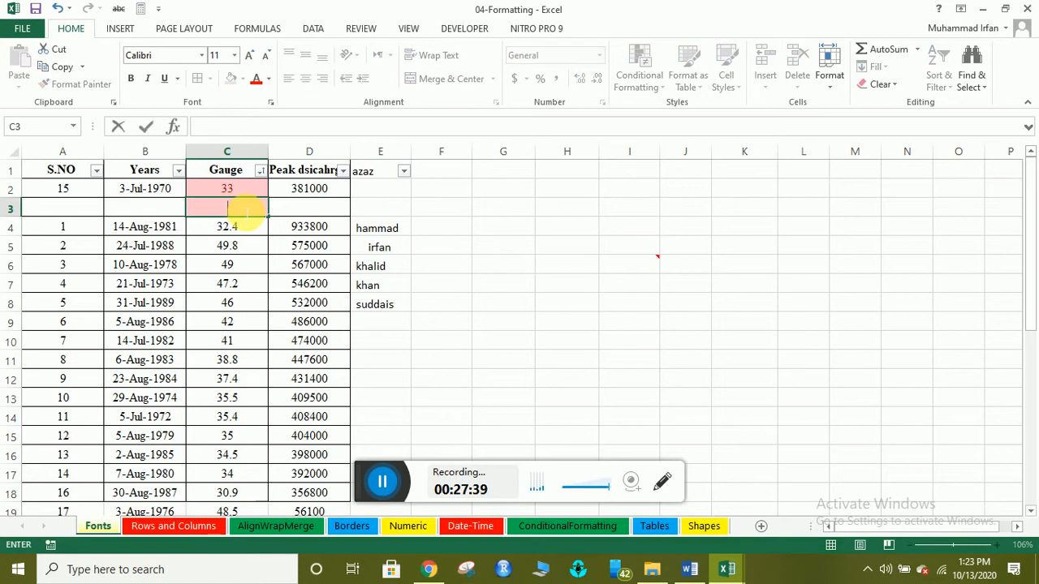
pyautogui.click(271, 228)
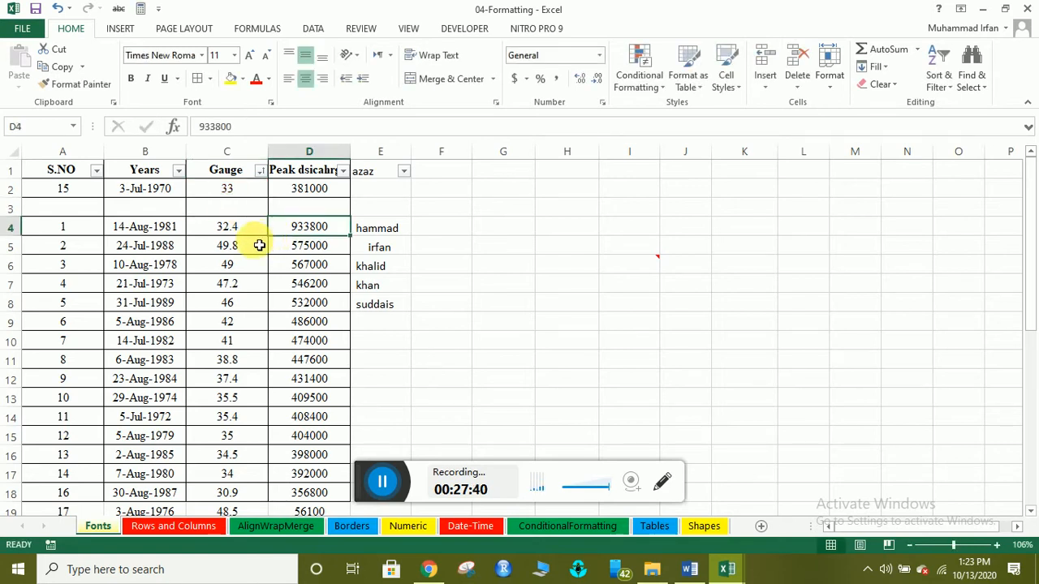
pyautogui.click(232, 191)
pyautogui.click(19, 208)
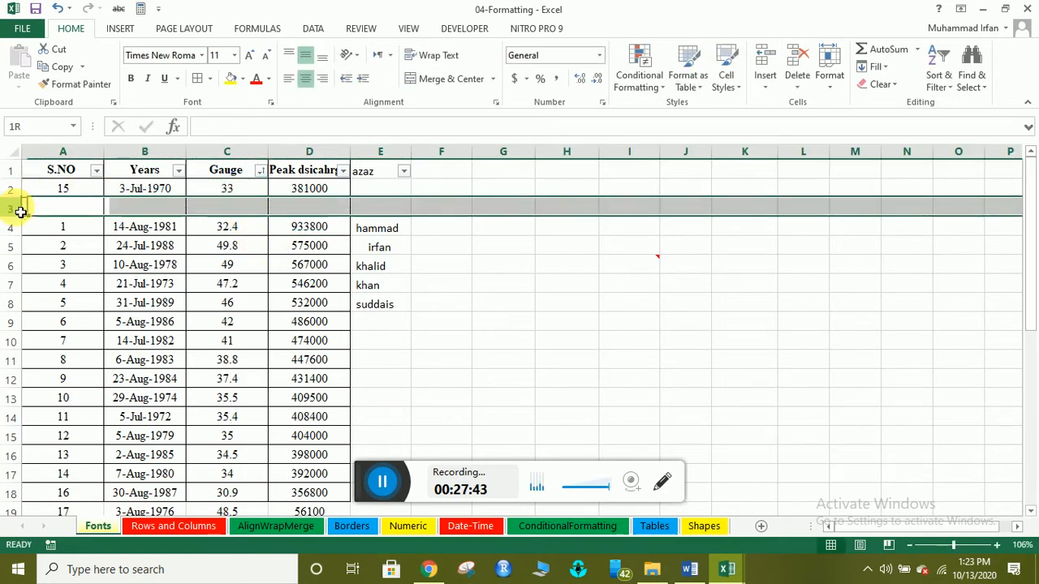
pyautogui.rightClick(18, 207)
pyautogui.click(49, 329)
# Sort unfilled Gauge cells to the top, then turn off the header row filters.
pyautogui.click(227, 247)
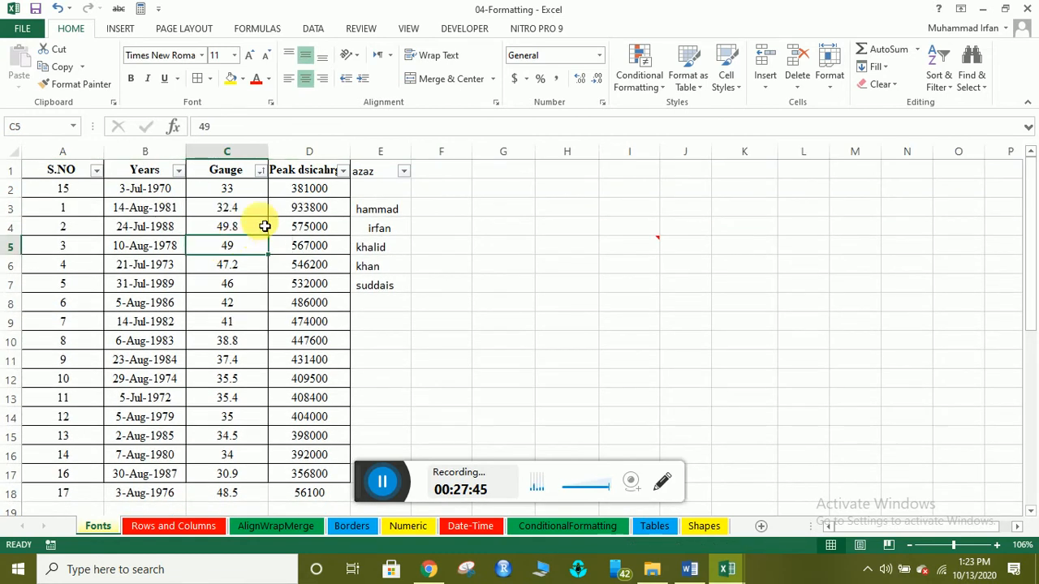
pyautogui.click(259, 170)
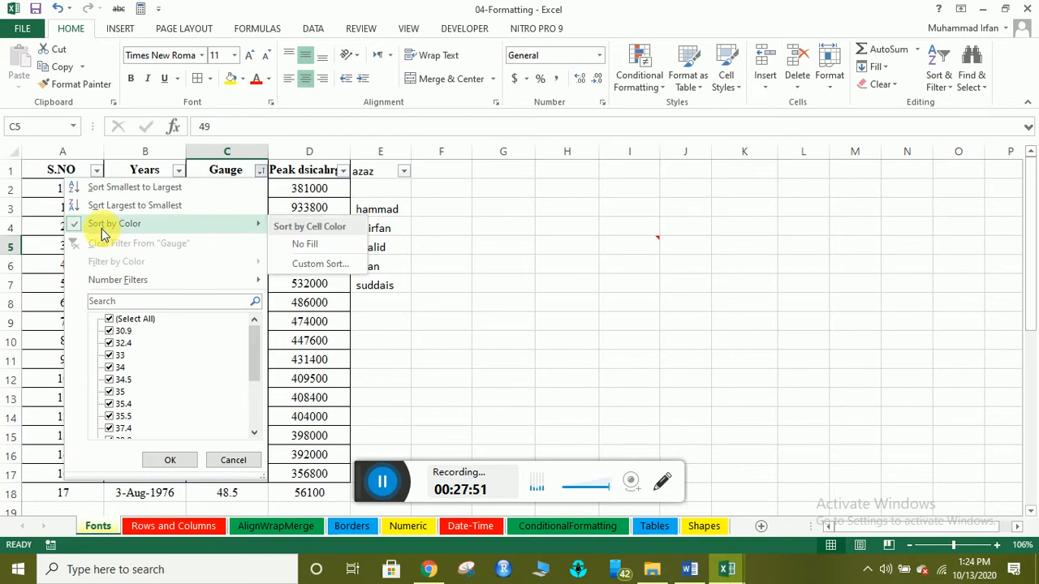
pyautogui.click(299, 234)
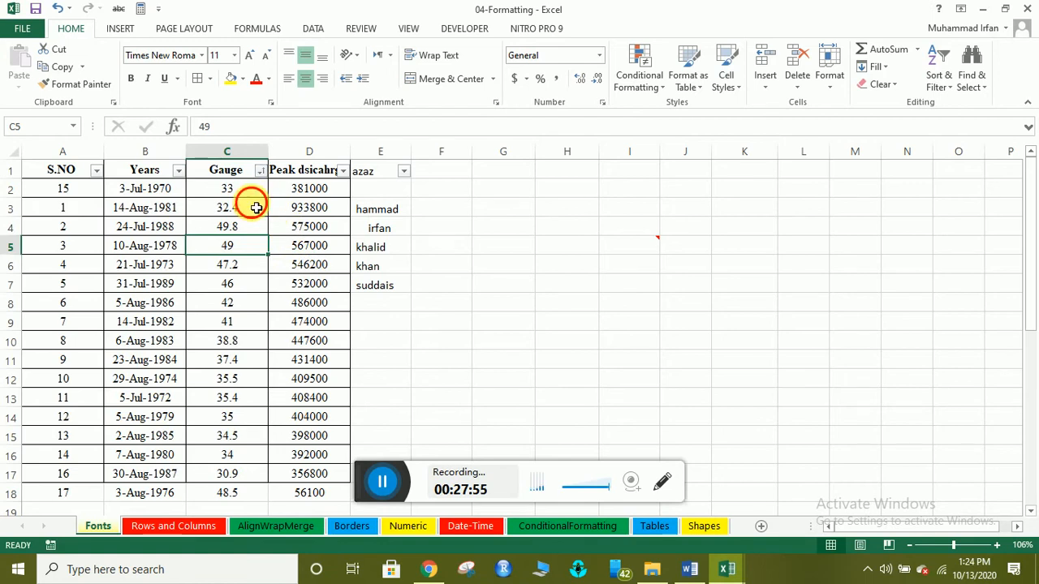
pyautogui.click(241, 286)
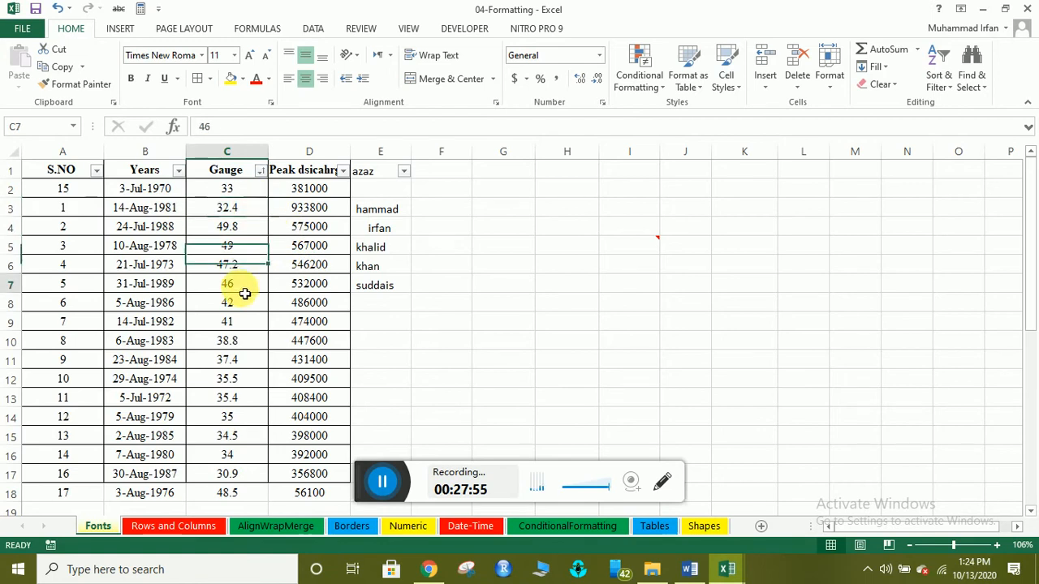
pyautogui.click(259, 171)
pyautogui.click(260, 172)
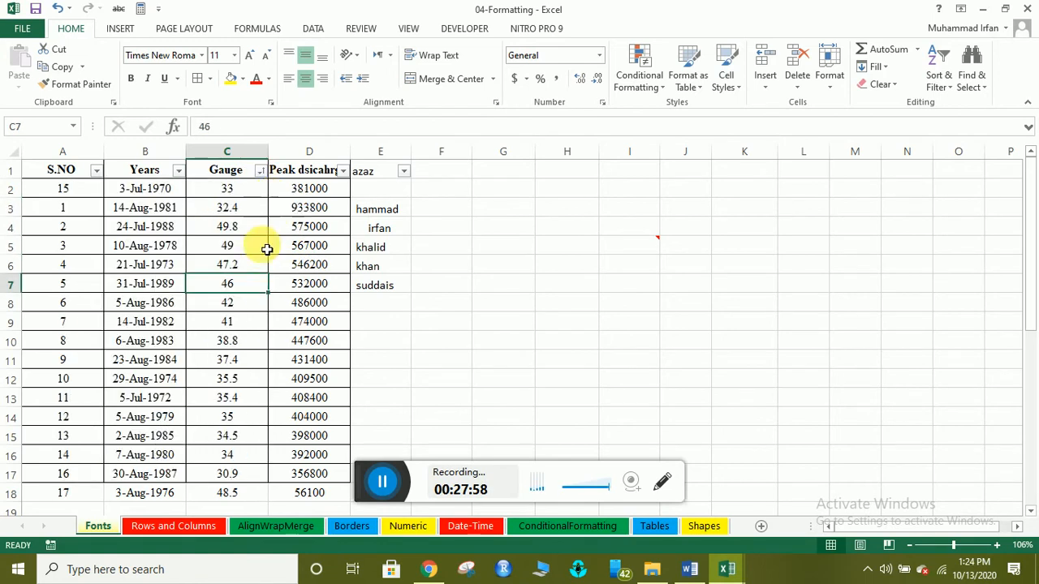
pyautogui.click(265, 247)
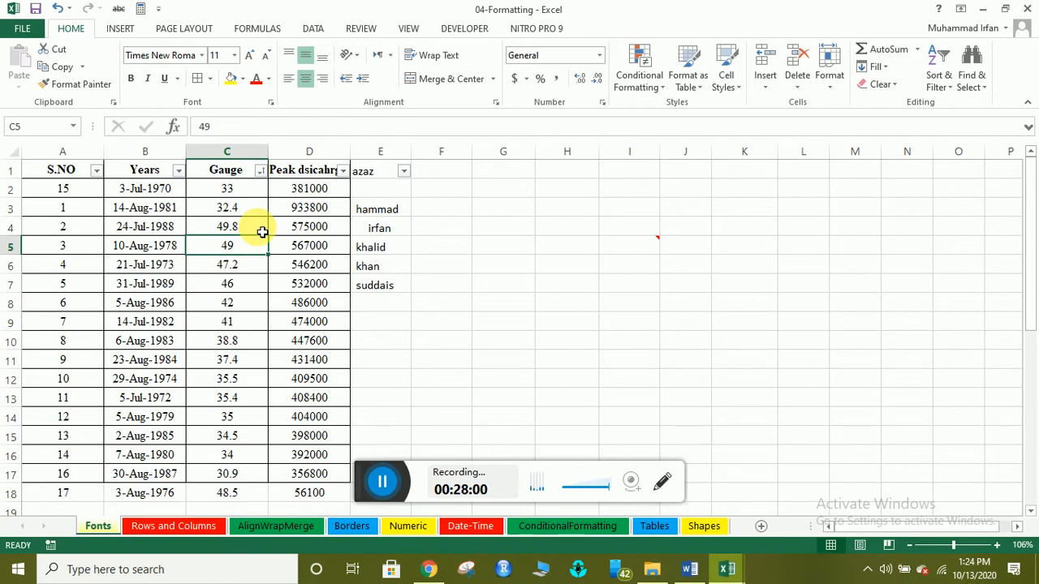
pyautogui.click(941, 69)
pyautogui.click(912, 165)
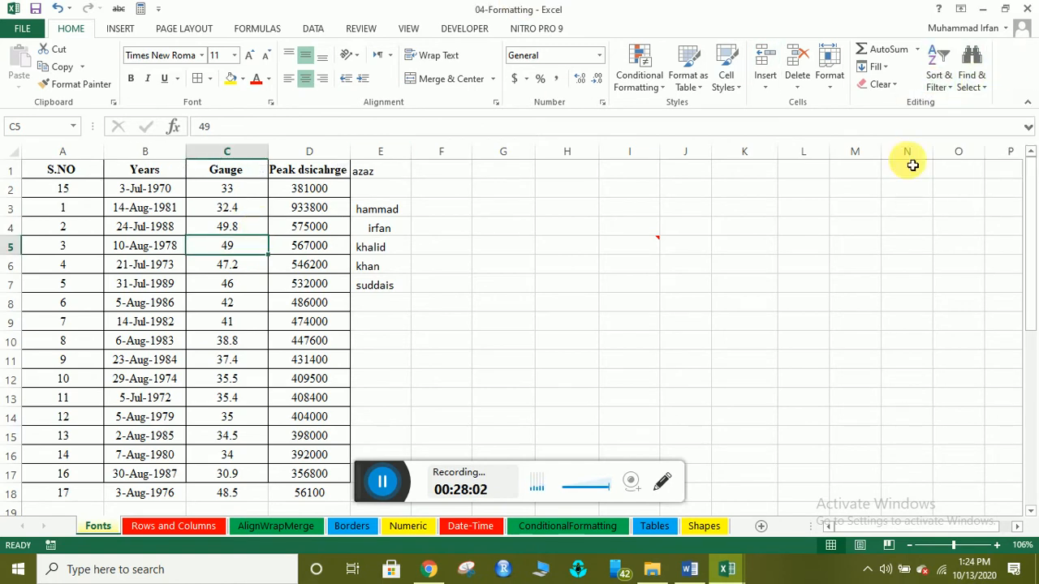
pyautogui.click(225, 210)
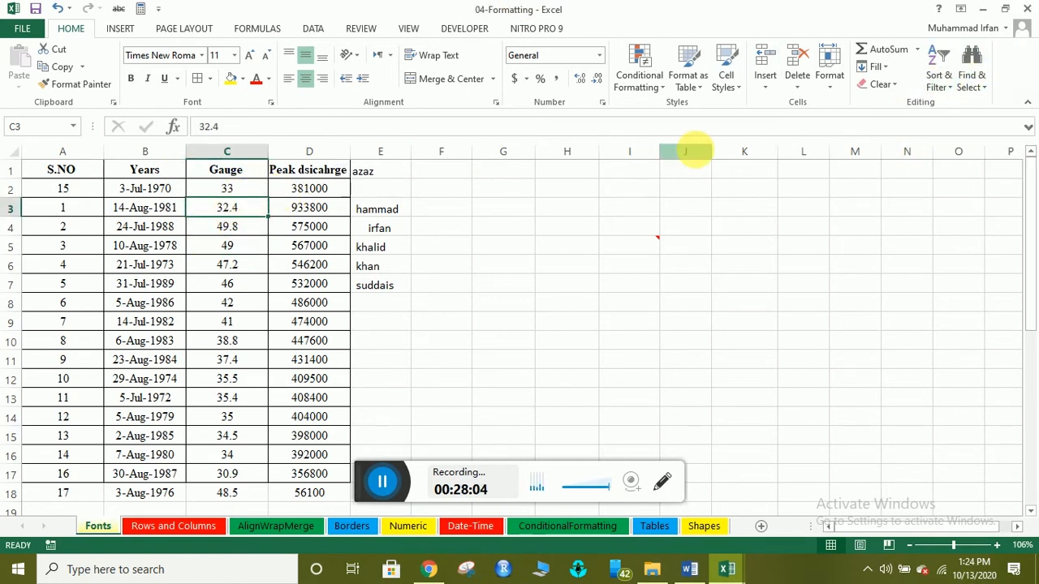
# Undo three times with Ctrl+Z to restore the original table, then remove the filters again.
pyautogui.hotkey('ctrl', 'z')
pyautogui.hotkey('ctrl', 'z')
pyautogui.hotkey('ctrl', 'z')
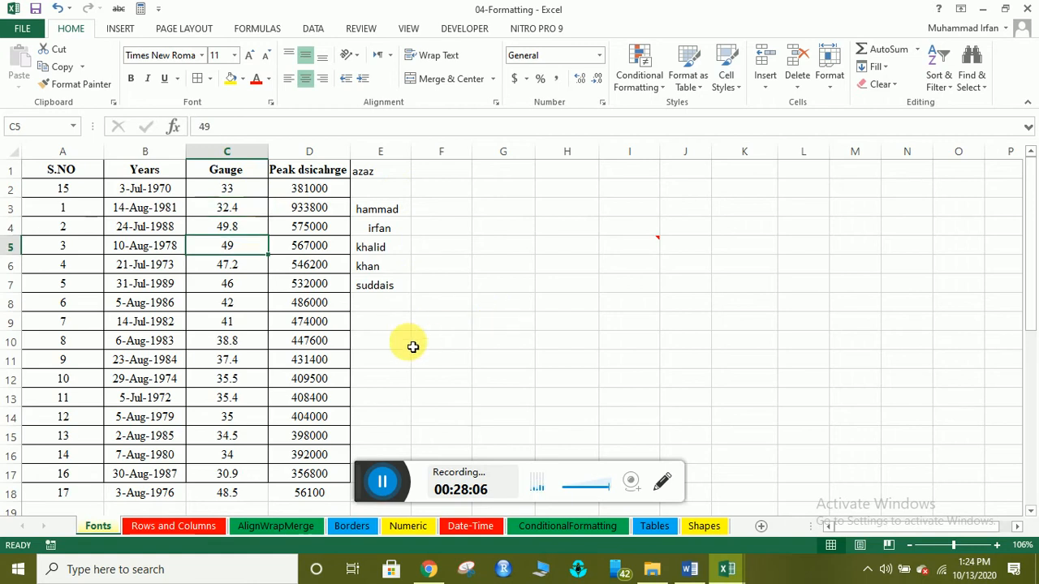
pyautogui.hotkey('ctrl', 'z')
pyautogui.hotkey('ctrl', 'z')
pyautogui.hotkey('ctrl', 'z')
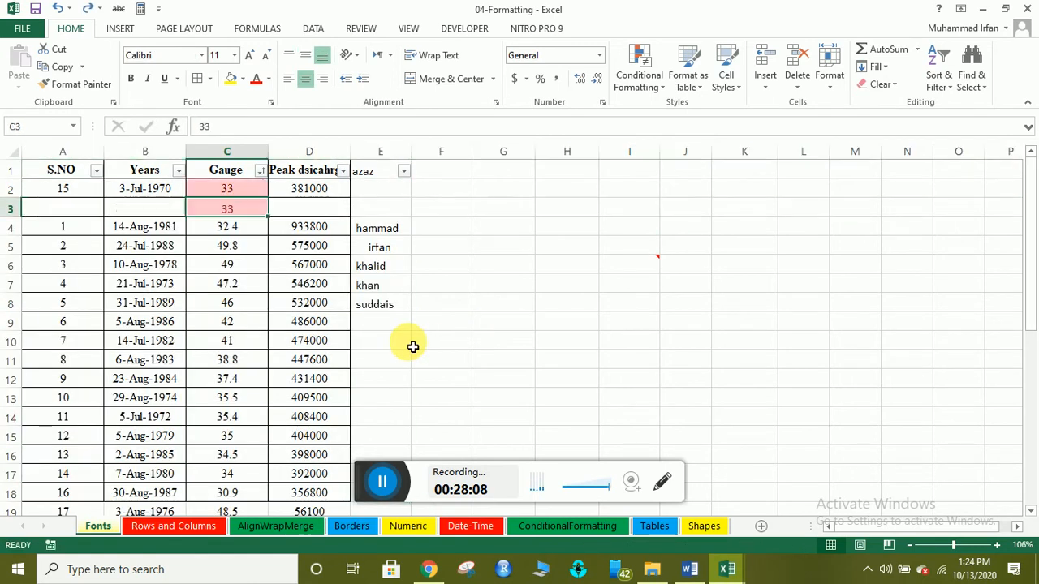
pyautogui.hotkey('ctrl', 'z')
pyautogui.hotkey('ctrl', 'z')
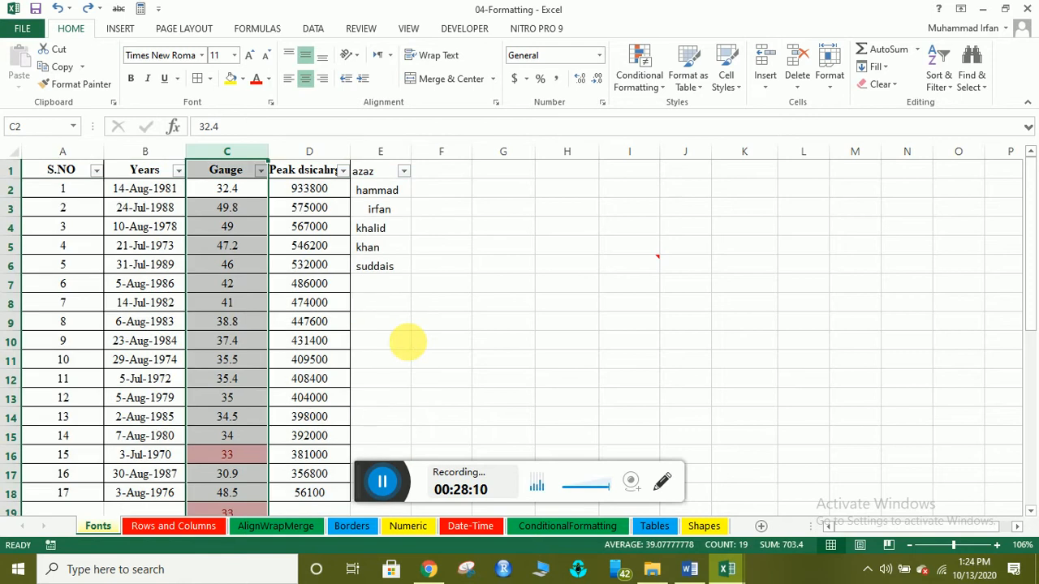
pyautogui.scroll(1, 381, 332)
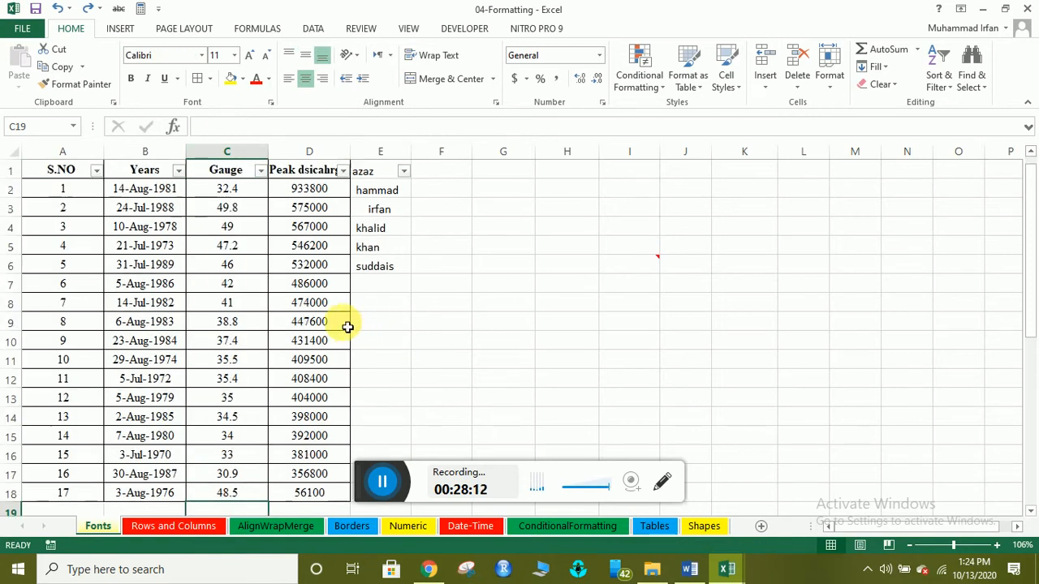
pyautogui.click(278, 193)
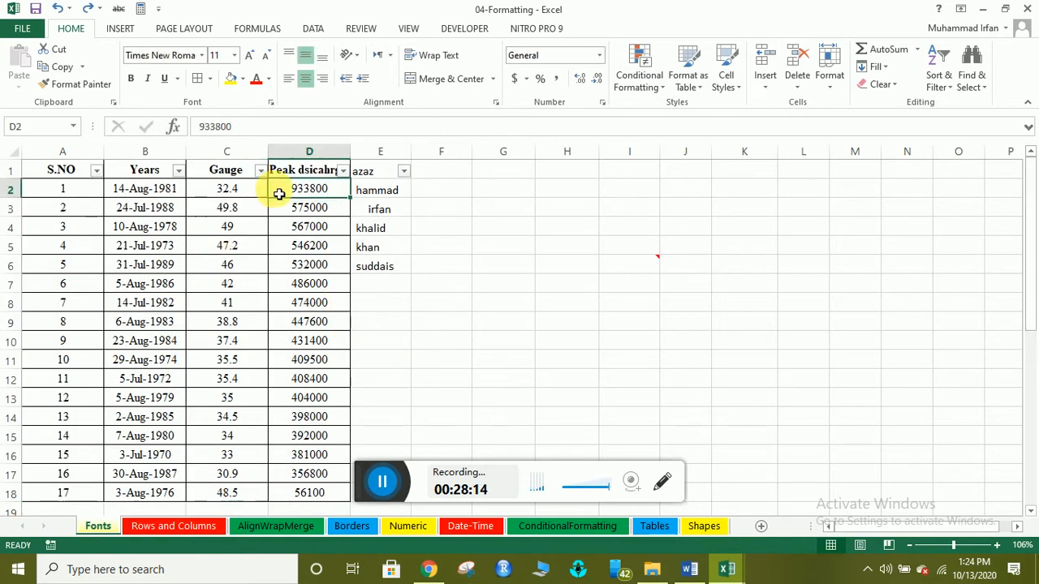
pyautogui.click(933, 69)
pyautogui.click(930, 160)
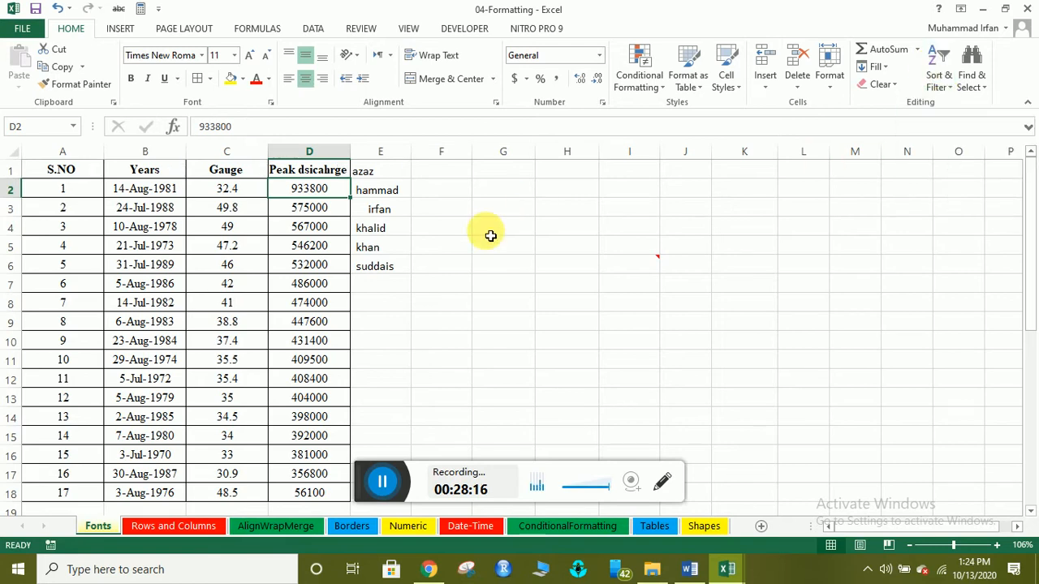
pyautogui.click(490, 236)
pyautogui.click(255, 206)
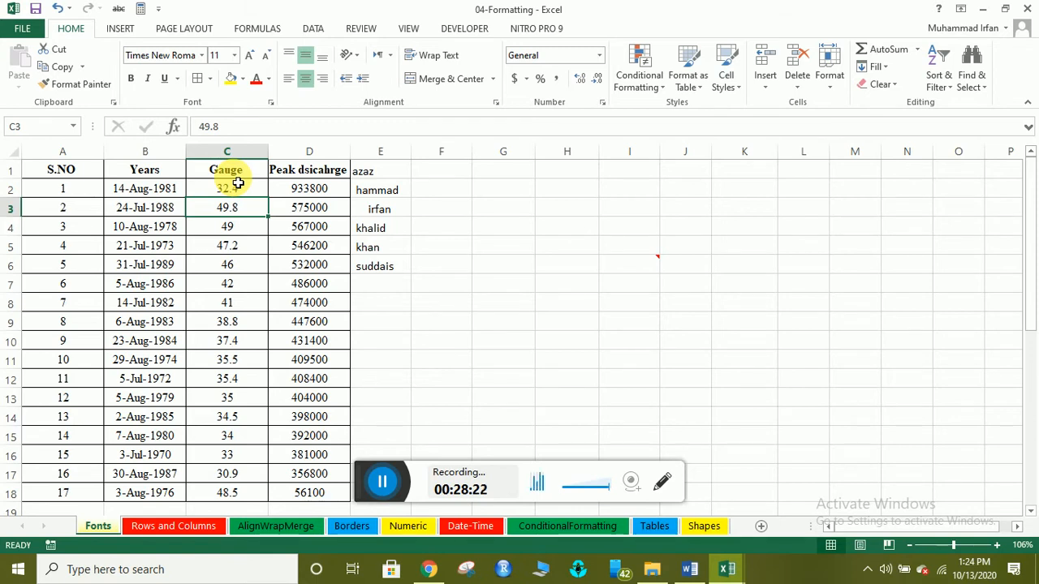
# Narrow column D, wrap the 'Peak dsicahrge' header in D1, and heighten row 1.
pyautogui.click(158, 178)
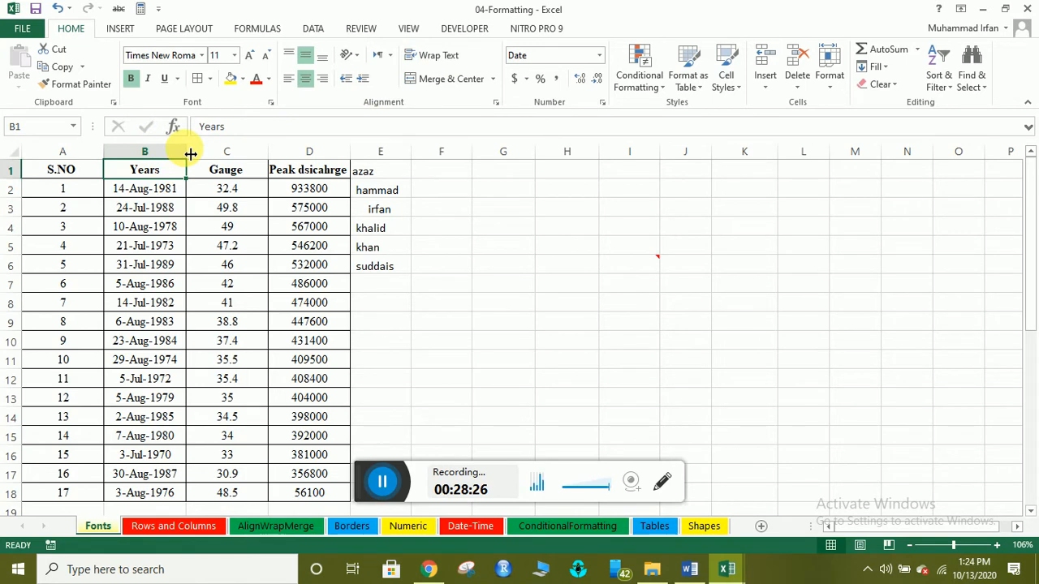
pyautogui.click(306, 169)
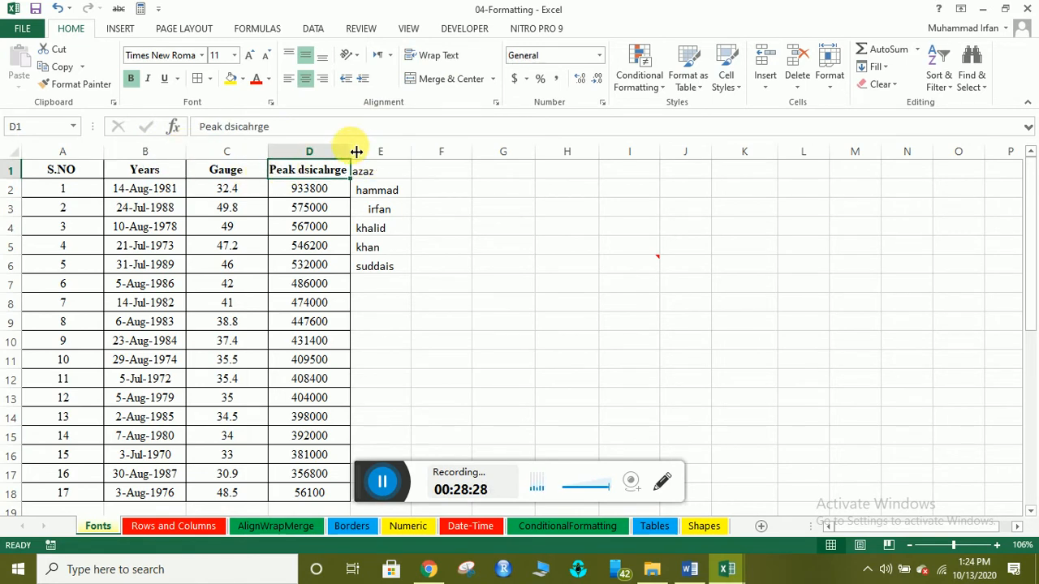
pyautogui.moveTo(356, 152); pyautogui.dragTo(340, 151)
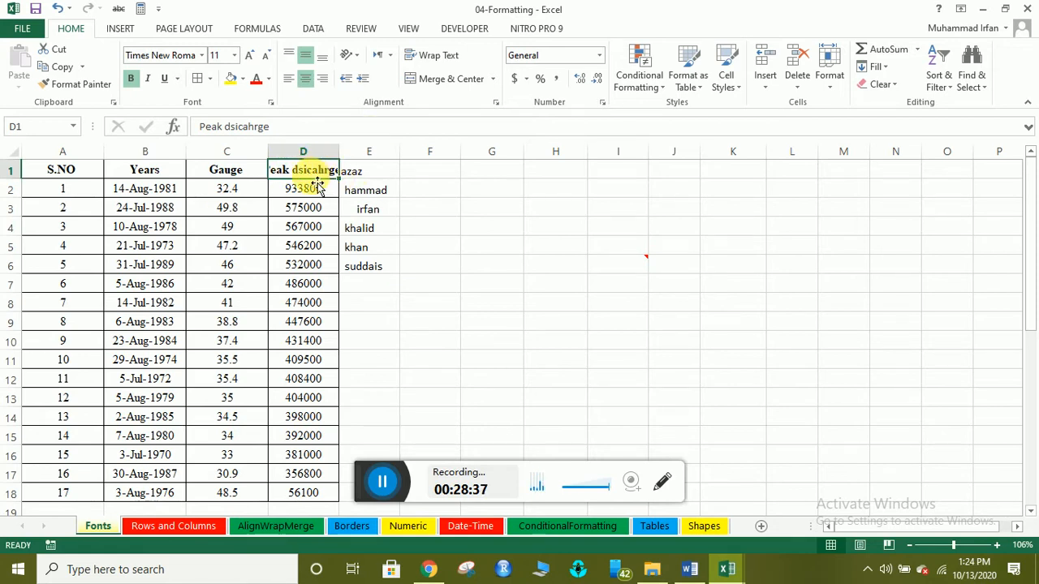
pyautogui.click(436, 61)
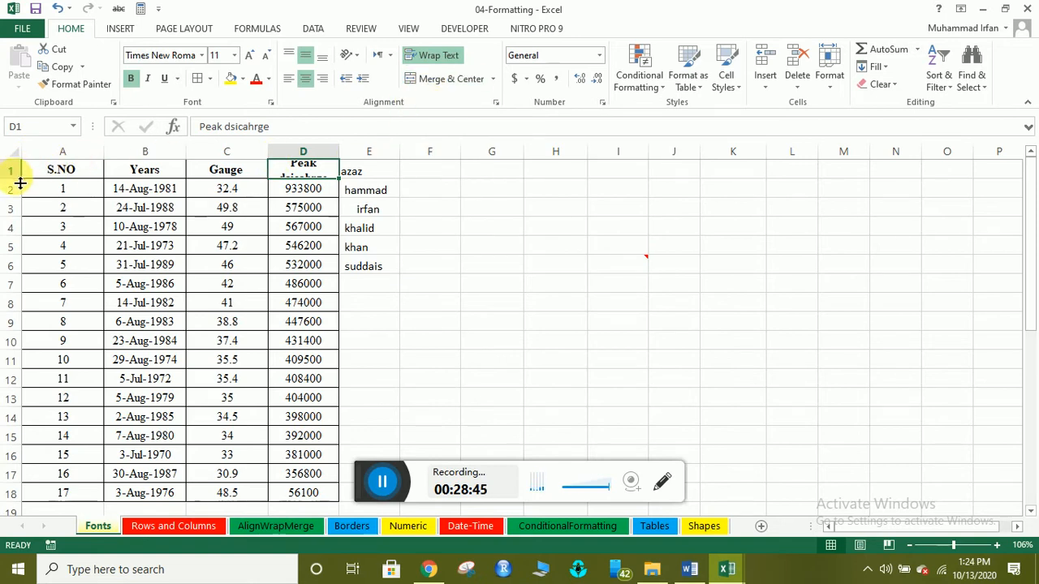
pyautogui.moveTo(20, 184); pyautogui.dragTo(17, 200)
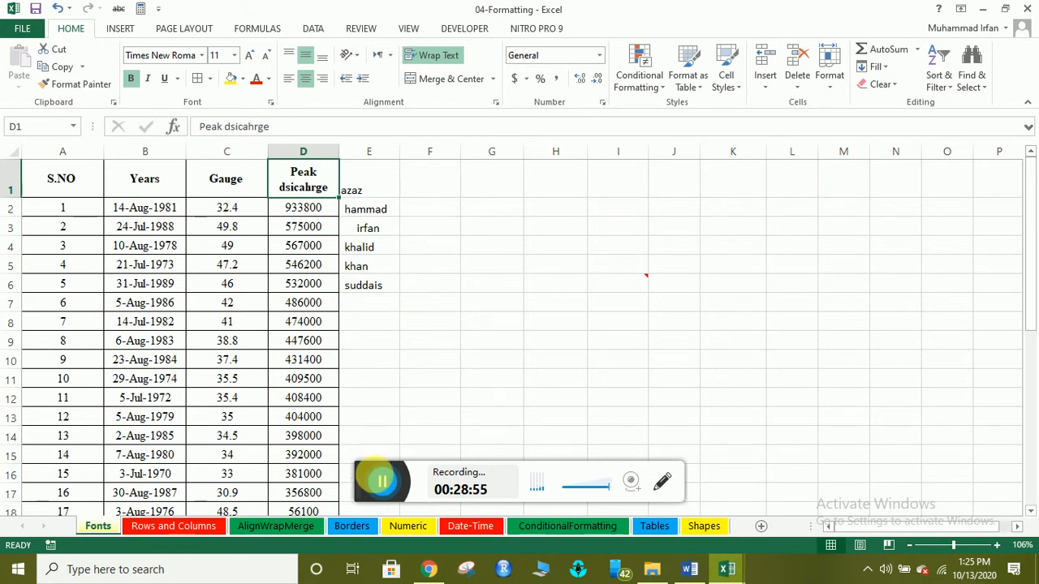
pyautogui.click(379, 482)
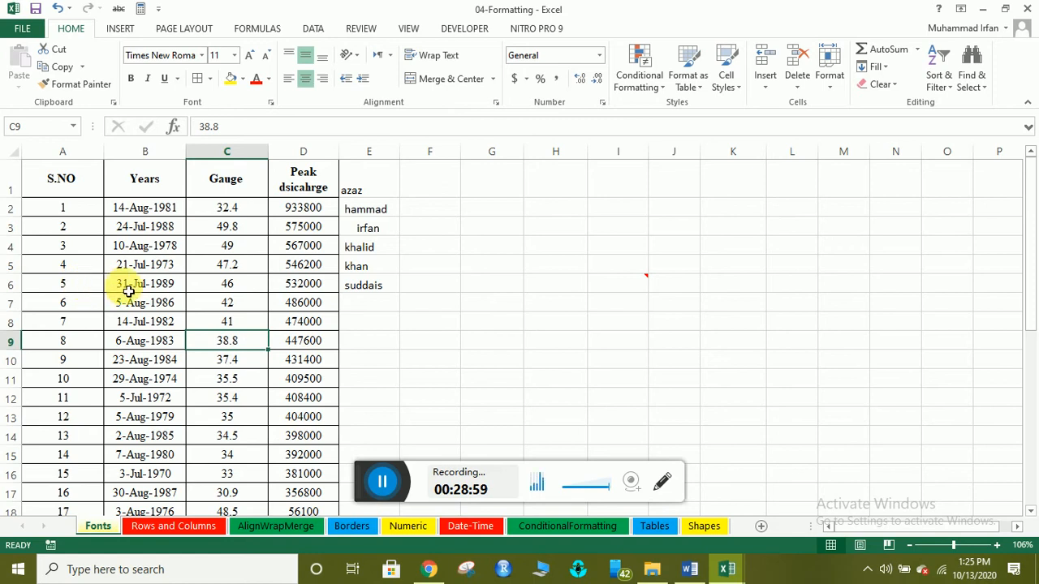
# Give A6:D7 thick red outline and inside borders through More Borders.
pyautogui.click(90, 288)
pyautogui.moveTo(90, 289); pyautogui.dragTo(304, 313)
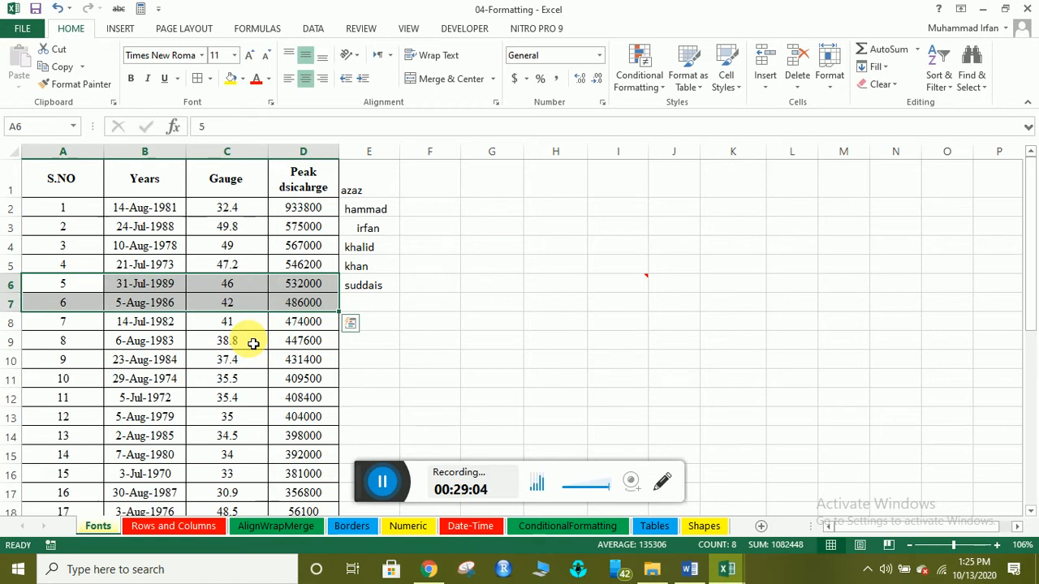
pyautogui.click(210, 79)
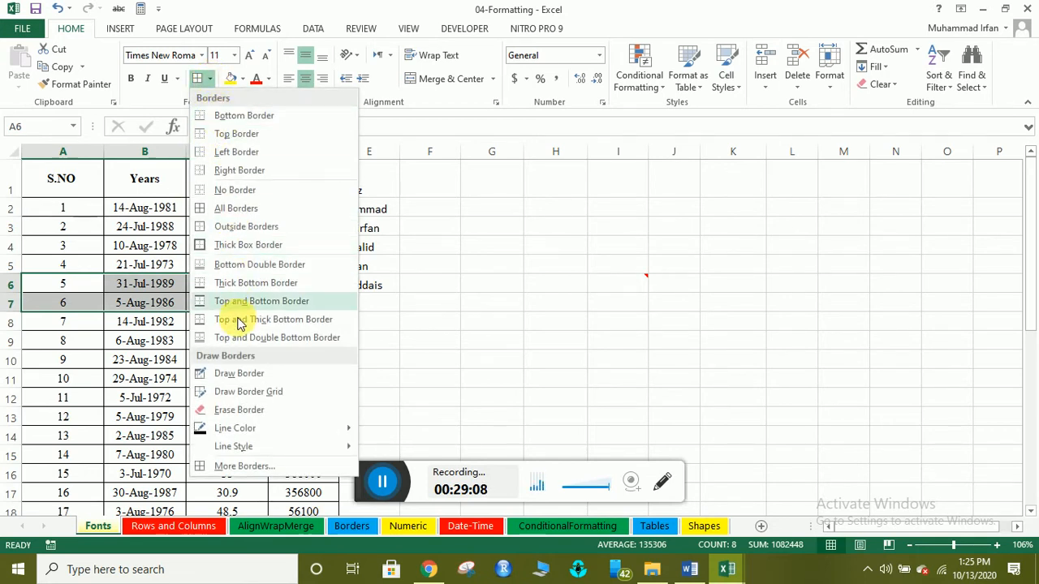
pyautogui.click(233, 464)
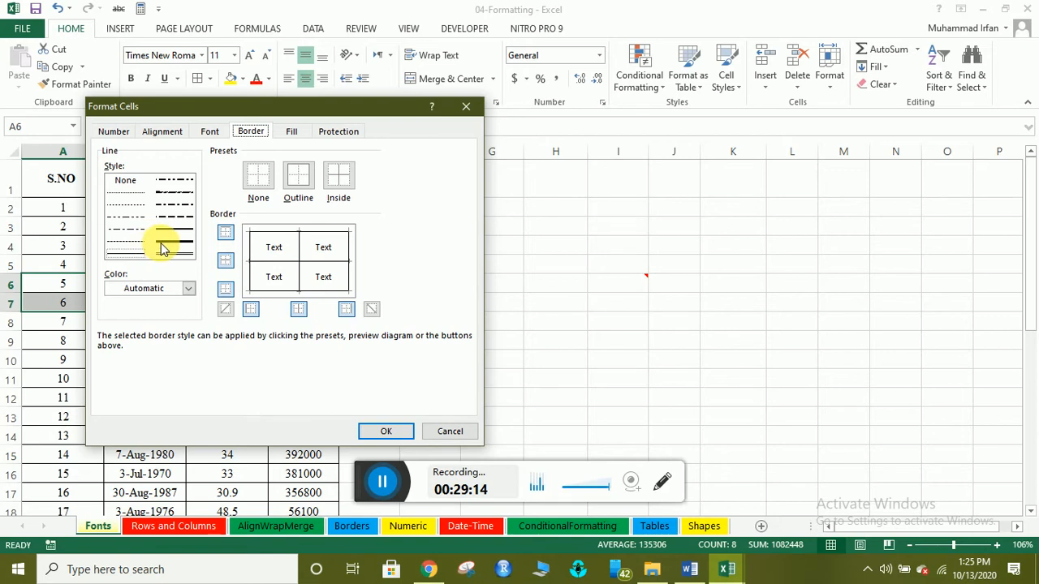
pyautogui.click(188, 288)
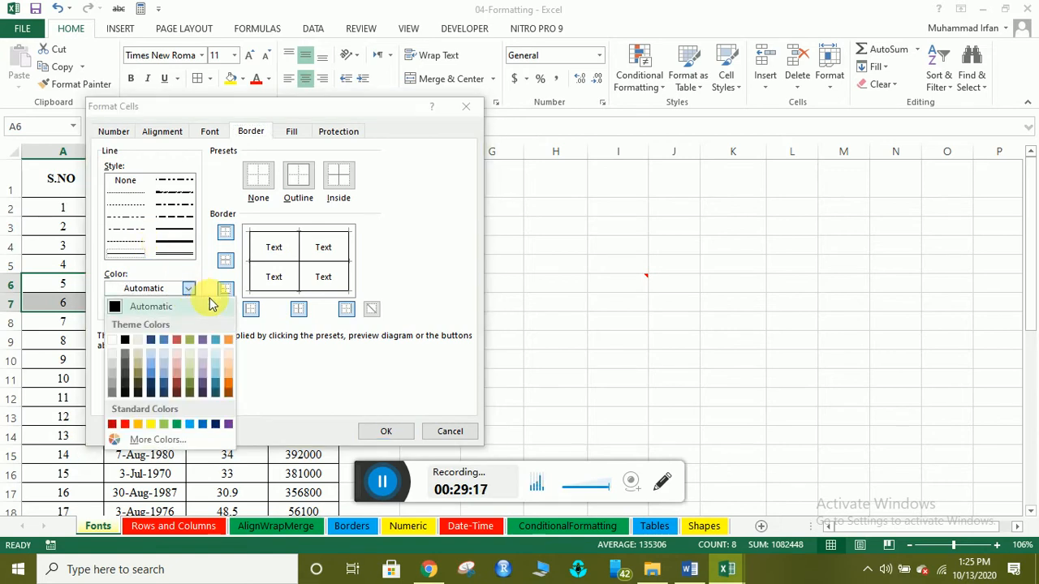
pyautogui.click(180, 338)
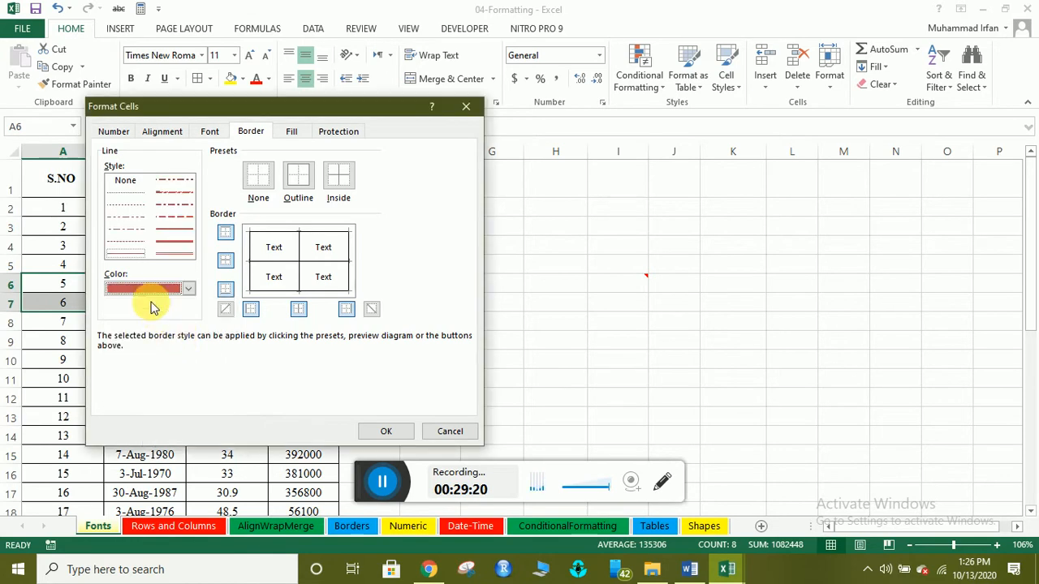
pyautogui.click(176, 248)
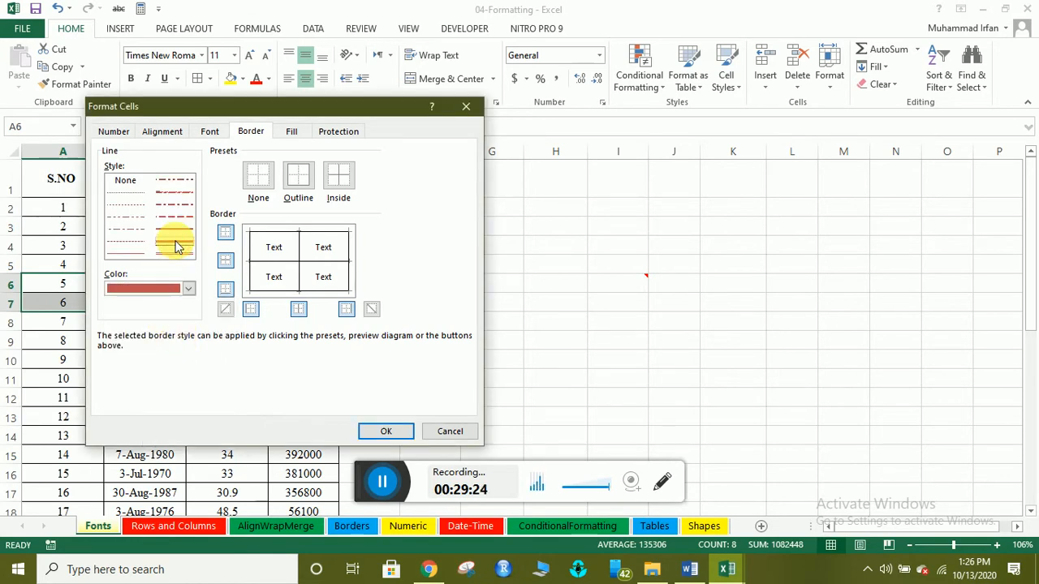
pyautogui.click(296, 188)
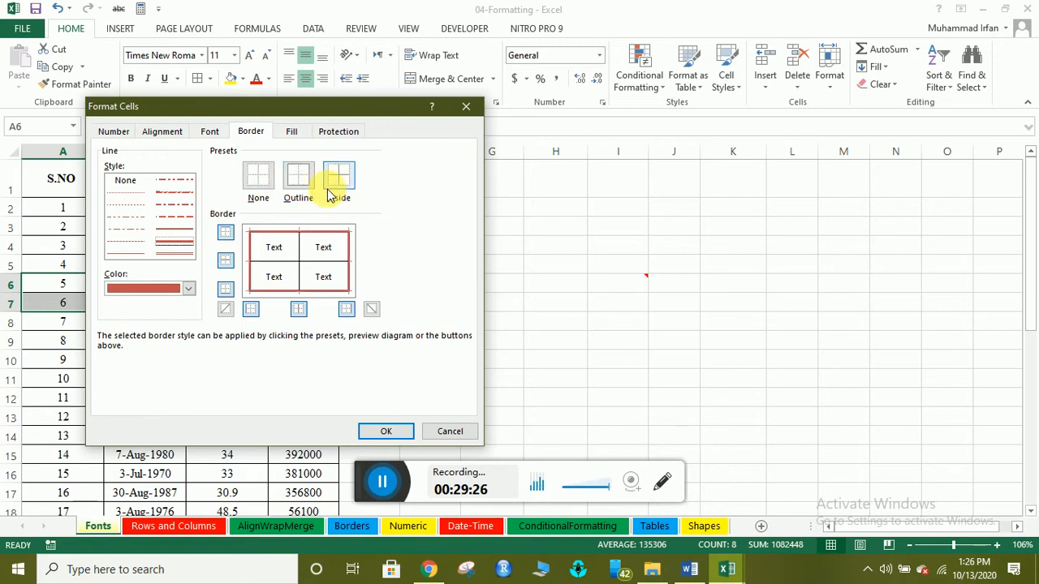
pyautogui.click(337, 182)
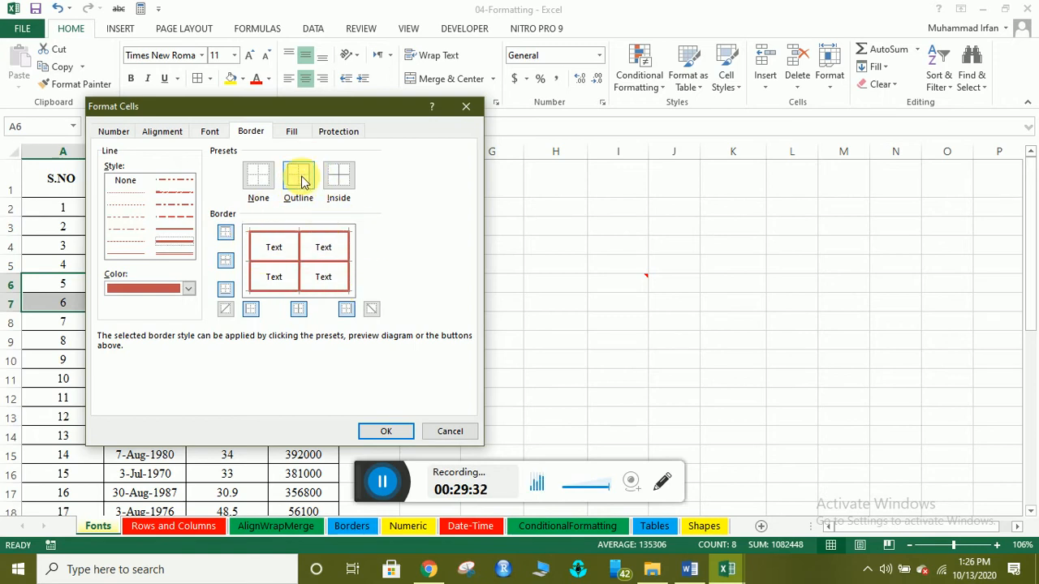
pyautogui.click(386, 431)
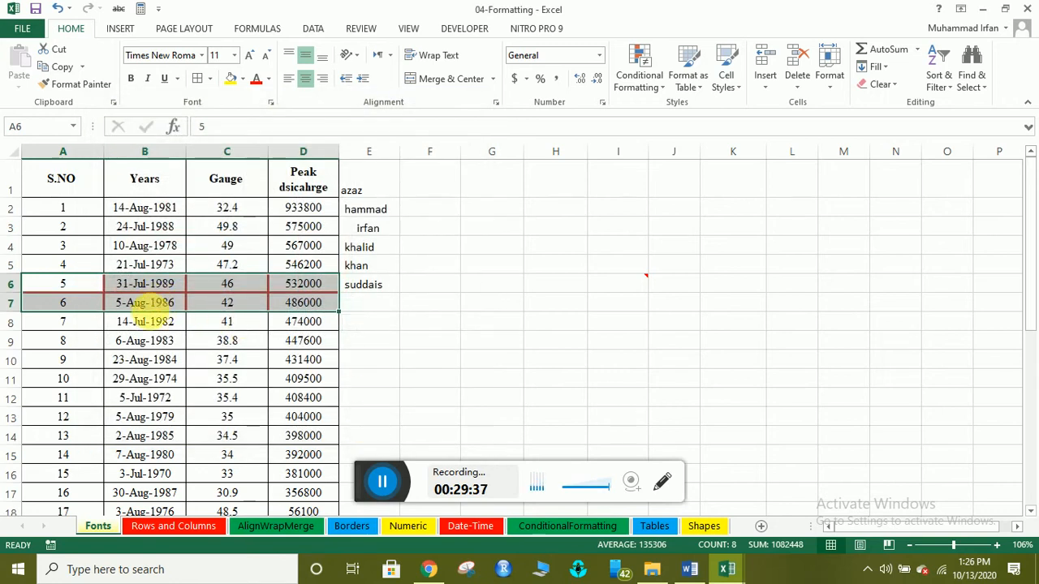
pyautogui.click(142, 321)
pyautogui.click(146, 359)
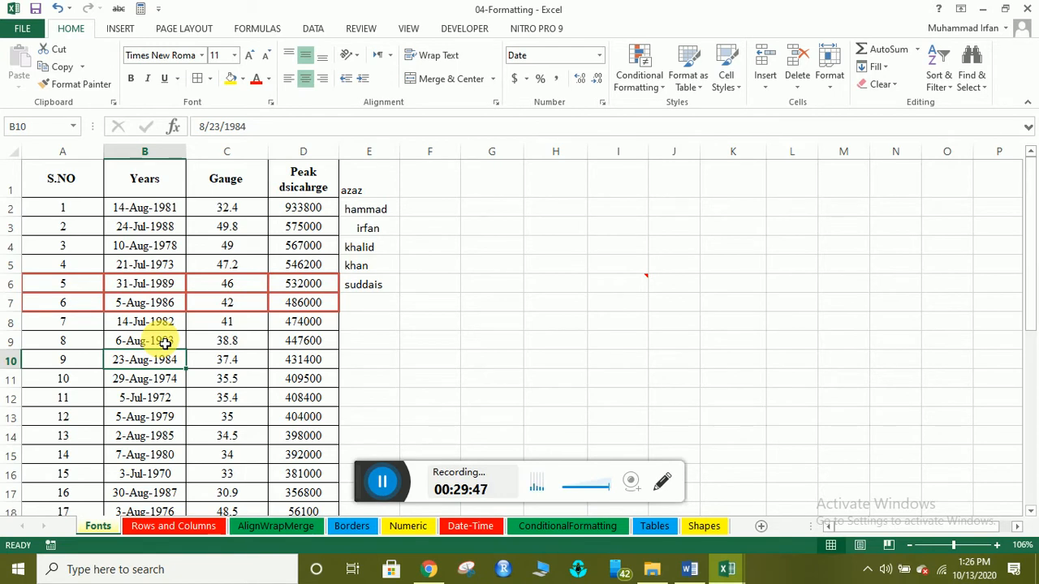
# Add a thick blue outline border around B10 (23-Aug-1984) through More Borders.
pyautogui.click(209, 79)
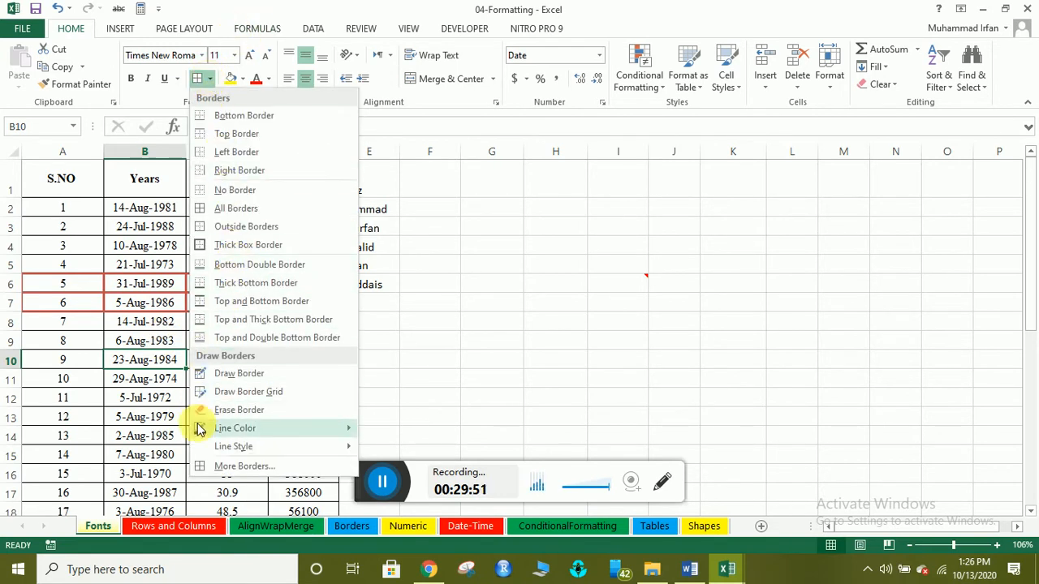
pyautogui.click(222, 467)
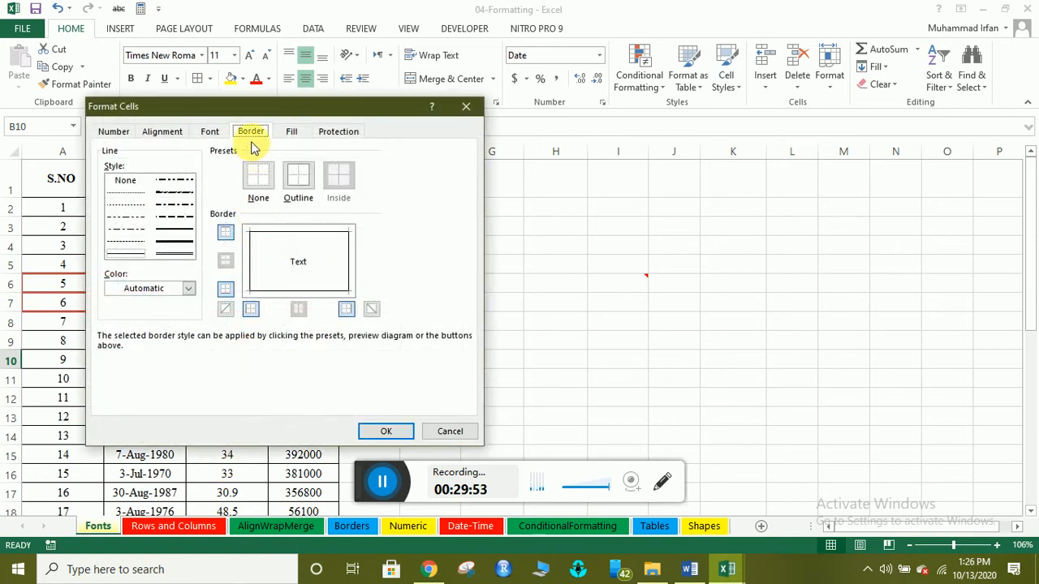
pyautogui.click(186, 289)
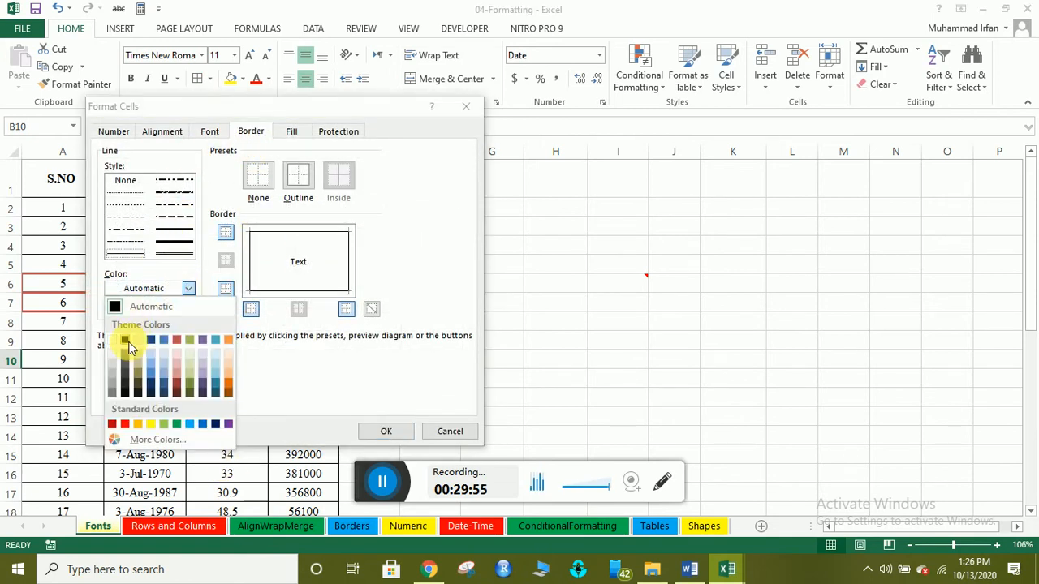
pyautogui.click(152, 373)
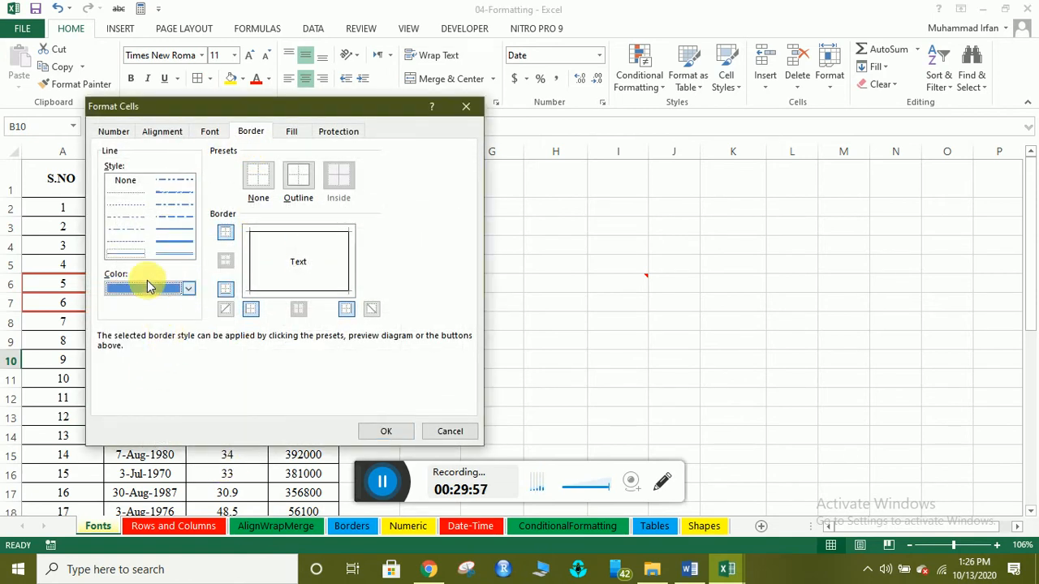
pyautogui.click(175, 242)
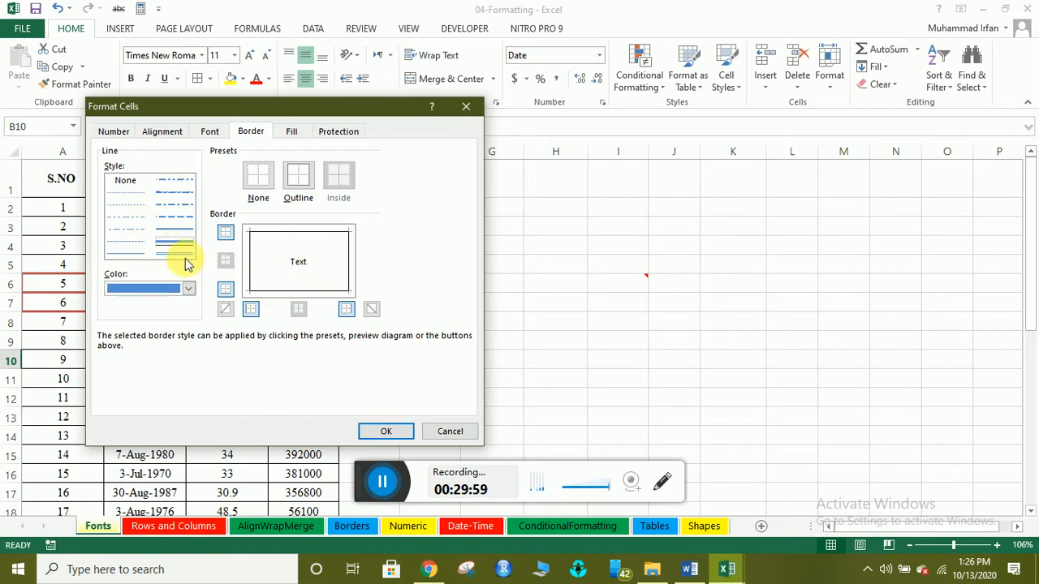
pyautogui.click(294, 176)
pyautogui.click(334, 177)
pyautogui.click(388, 431)
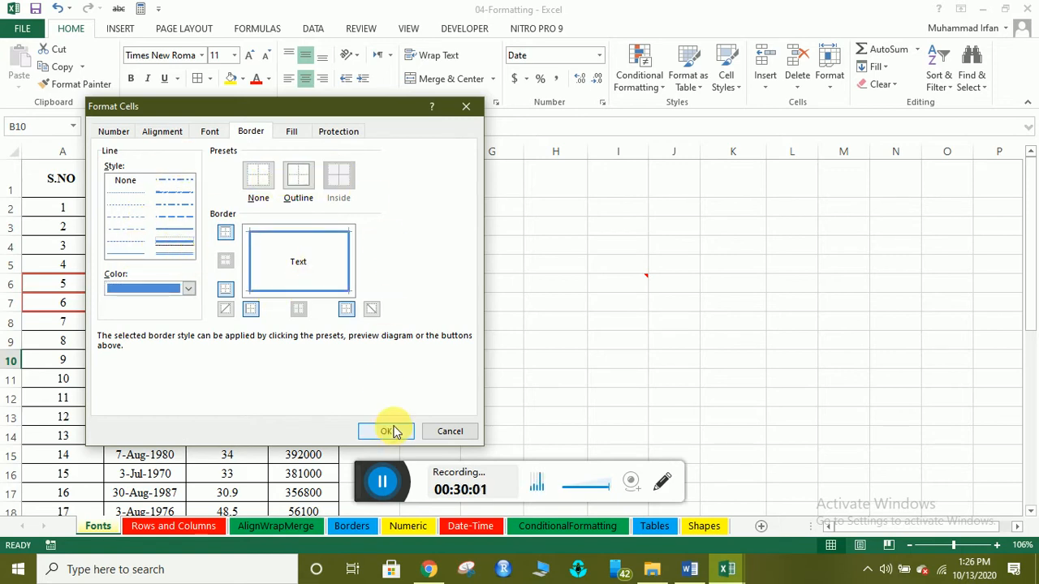
pyautogui.click(162, 378)
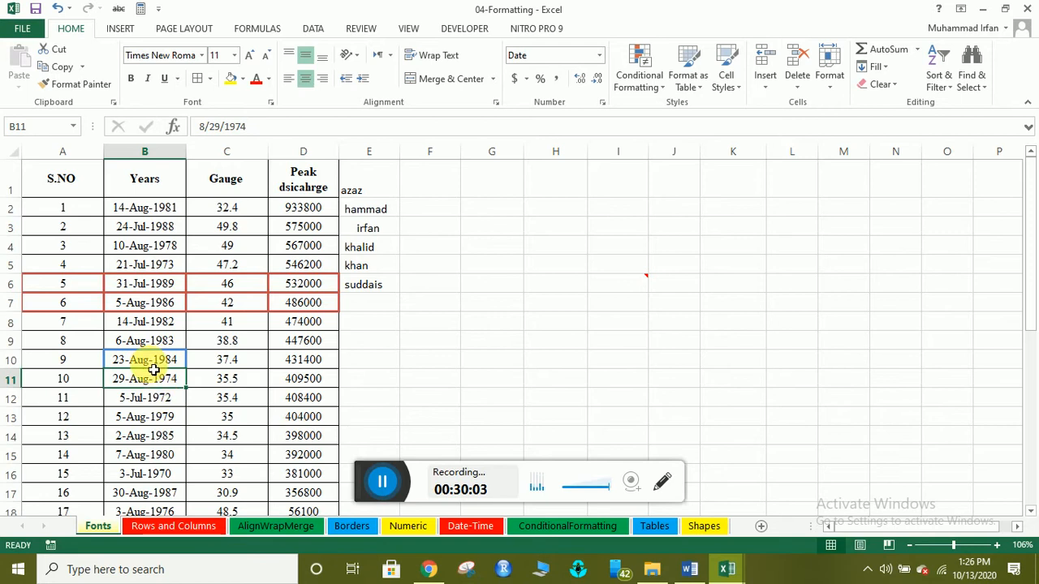
pyautogui.click(214, 381)
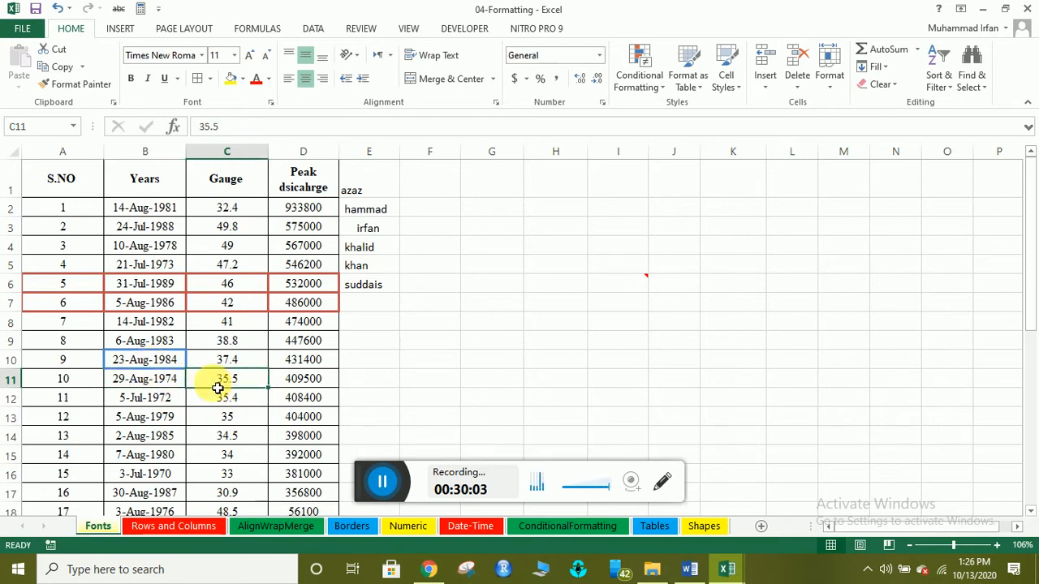
pyautogui.click(148, 357)
pyautogui.click(172, 393)
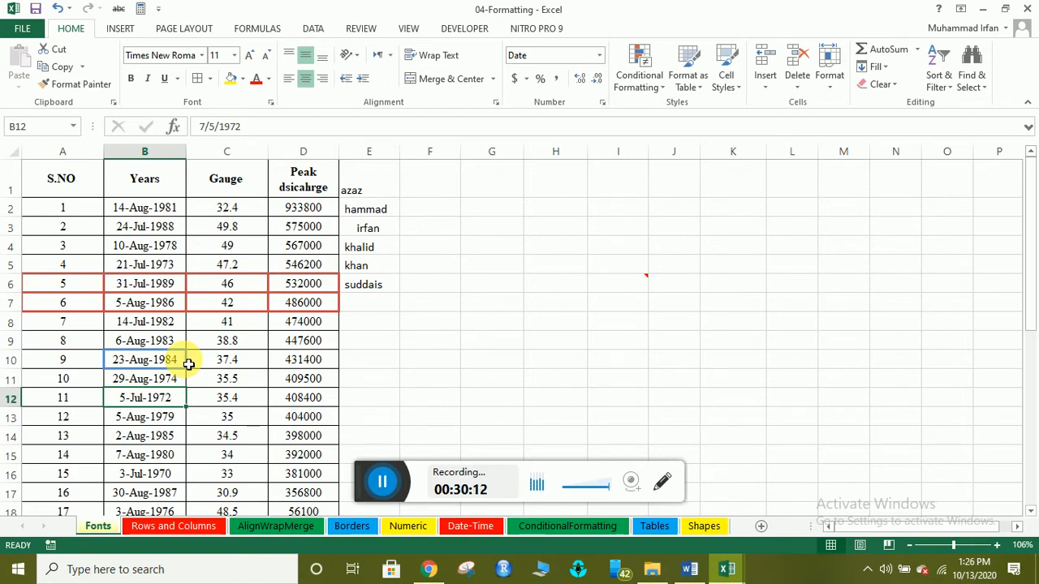
# Enter =MAX(C2:C18) in C19 to get the largest Gauge value.
pyautogui.scroll(-2, 333, 491)
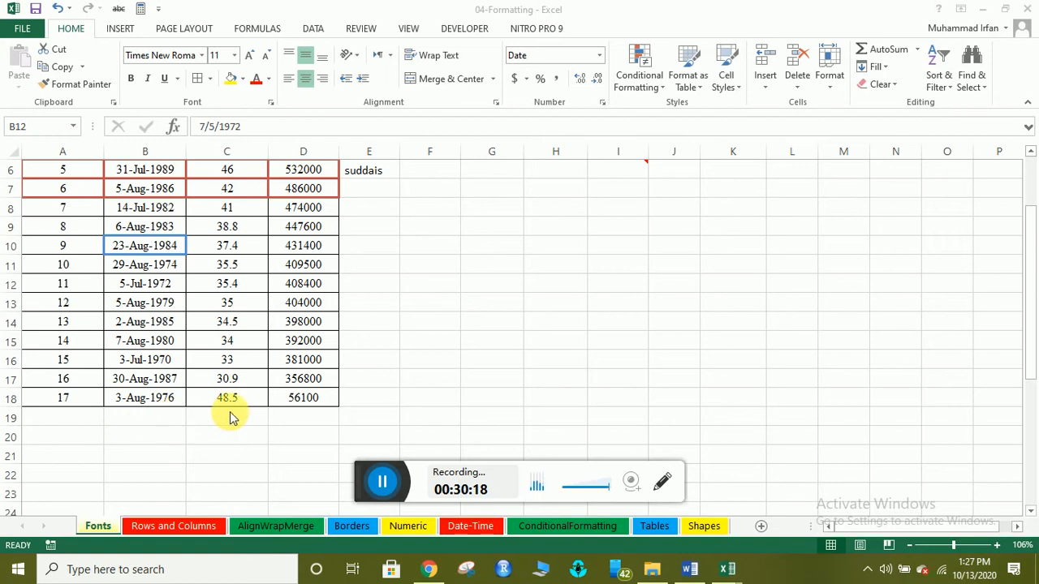
pyautogui.click(203, 414)
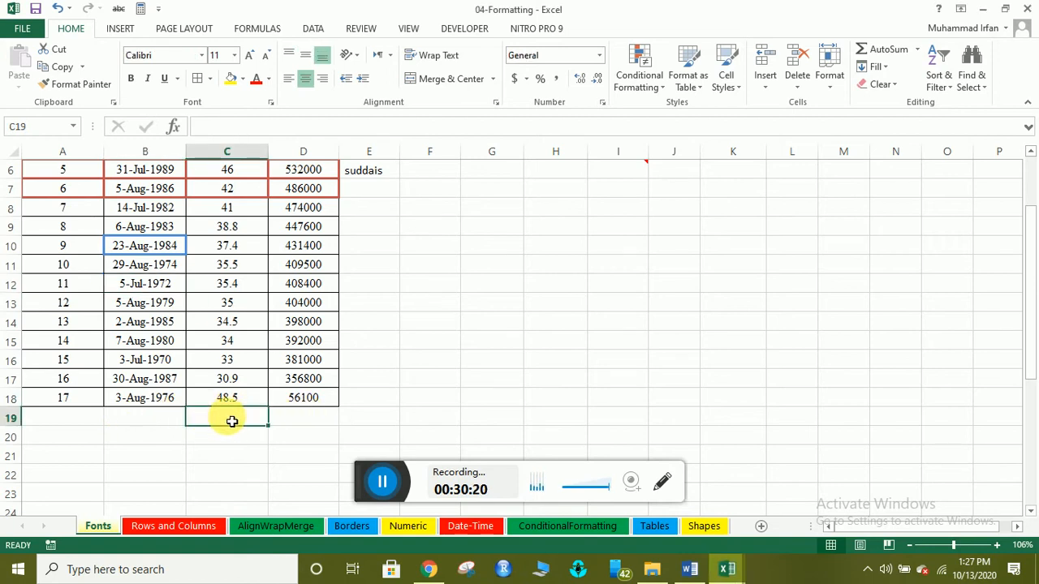
pyautogui.scroll(2, 248, 303)
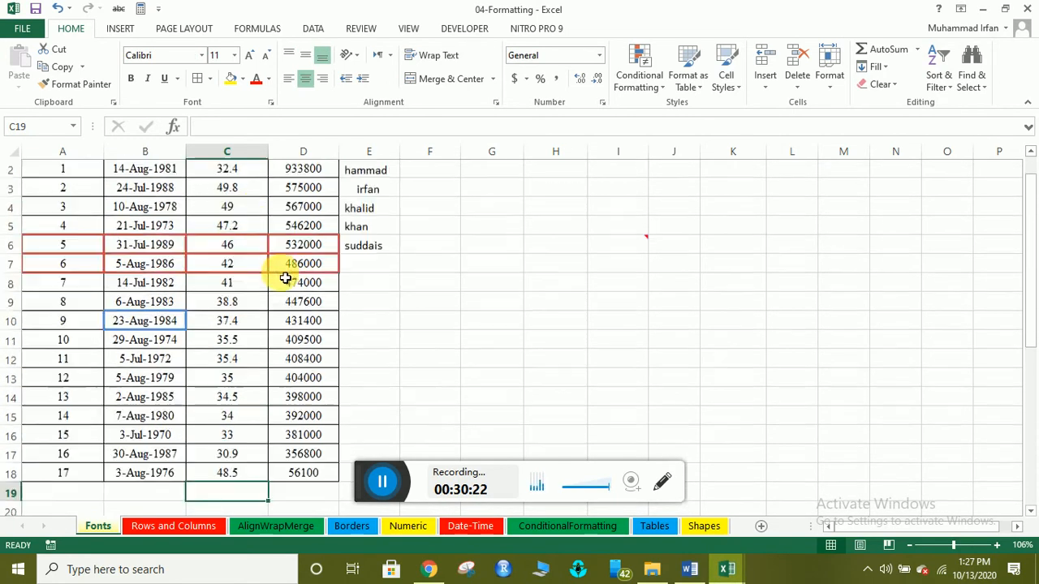
pyautogui.scroll(1, 227, 248)
pyautogui.scroll(-2, 214, 382)
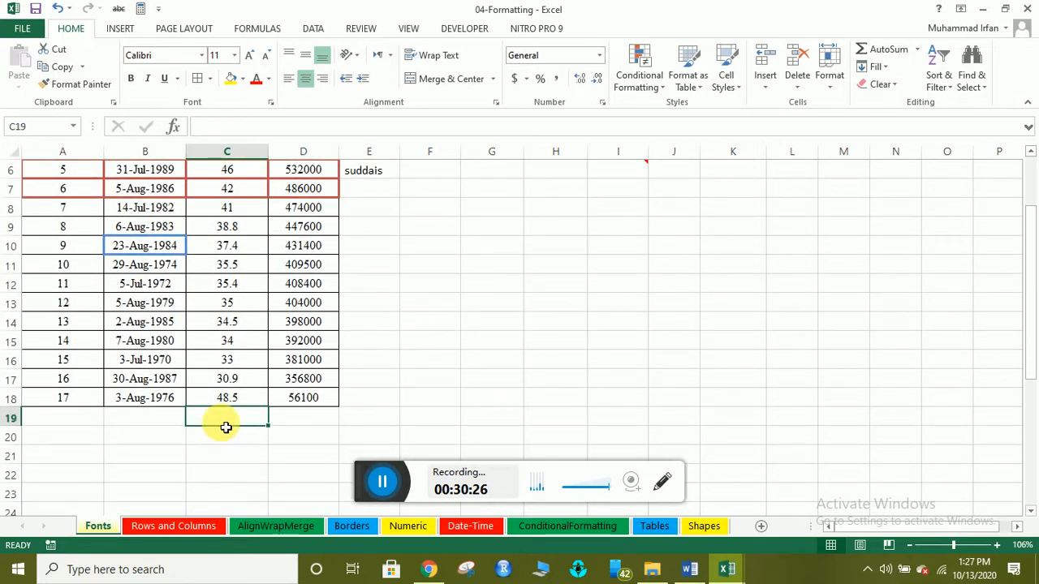
pyautogui.write('=max')
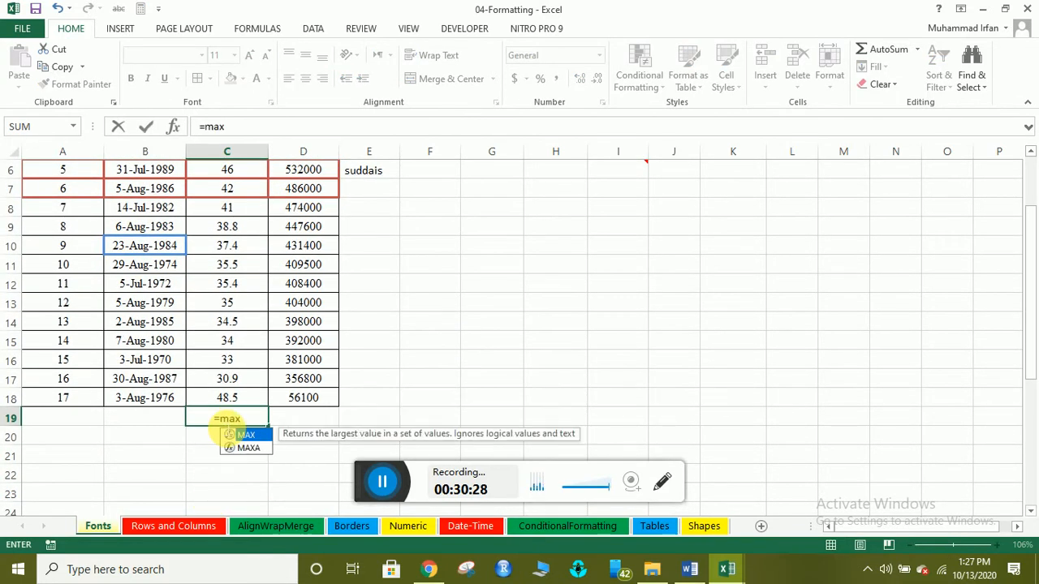
pyautogui.doubleClick(228, 436)
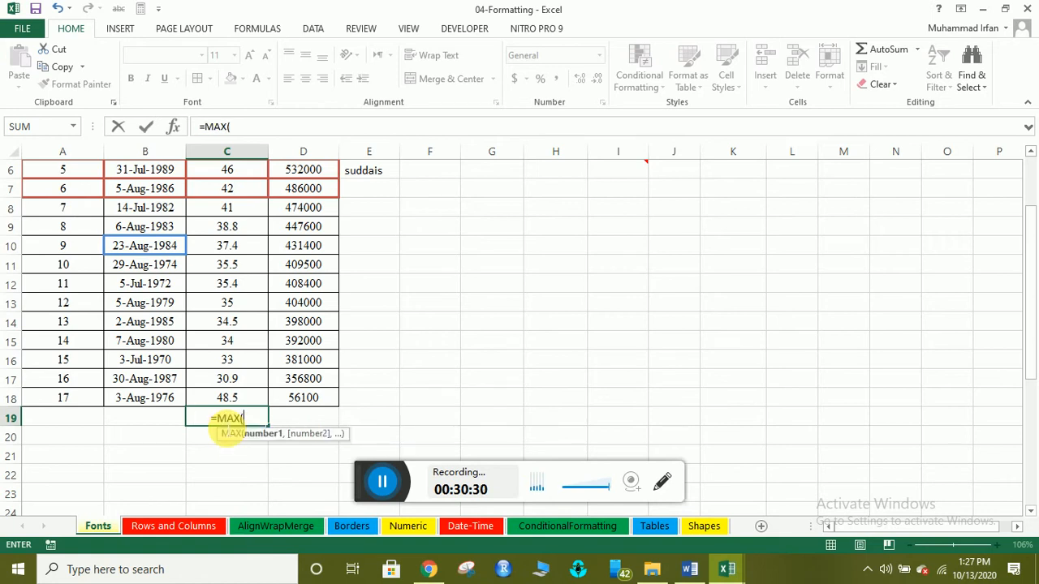
pyautogui.moveTo(218, 398); pyautogui.dragTo(215, 208)
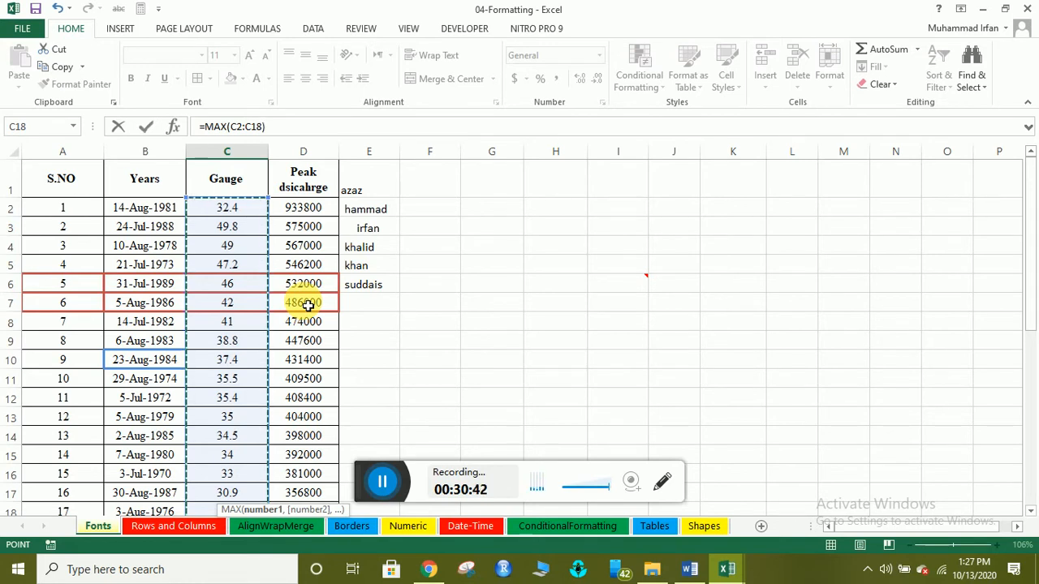
pyautogui.press('Return')
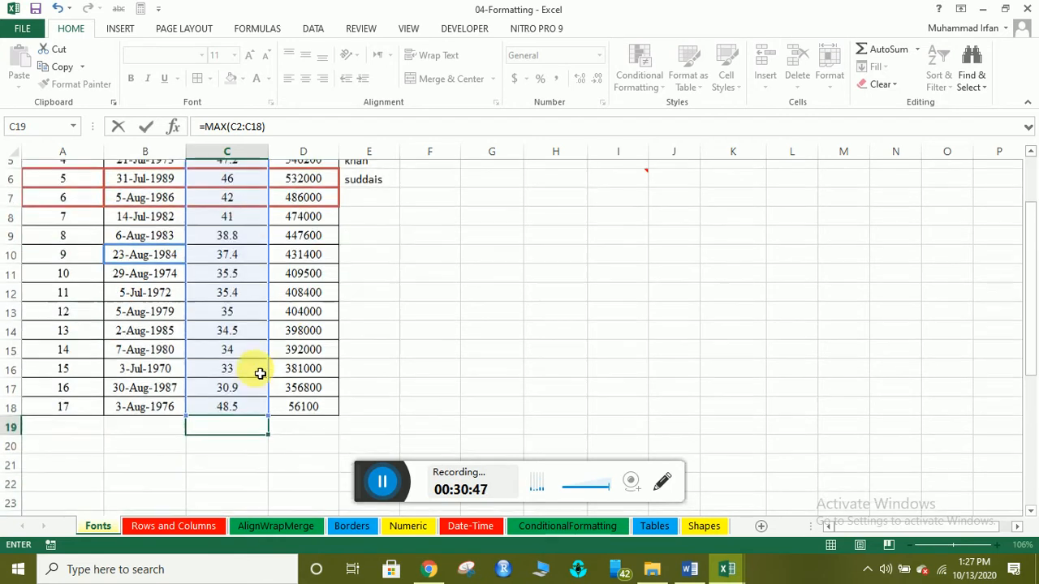
pyautogui.scroll(-2, 244, 357)
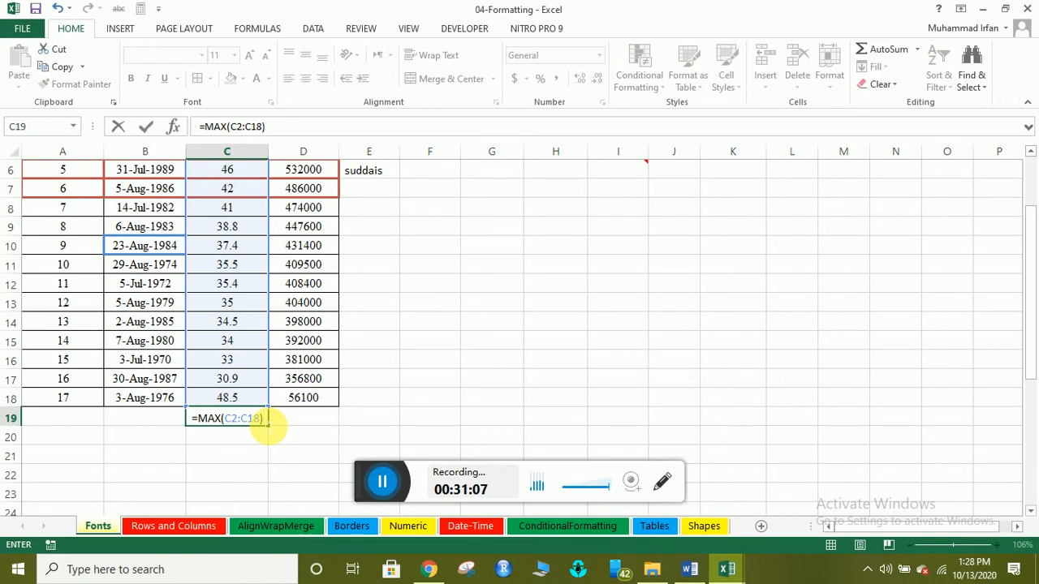
pyautogui.press('Return')
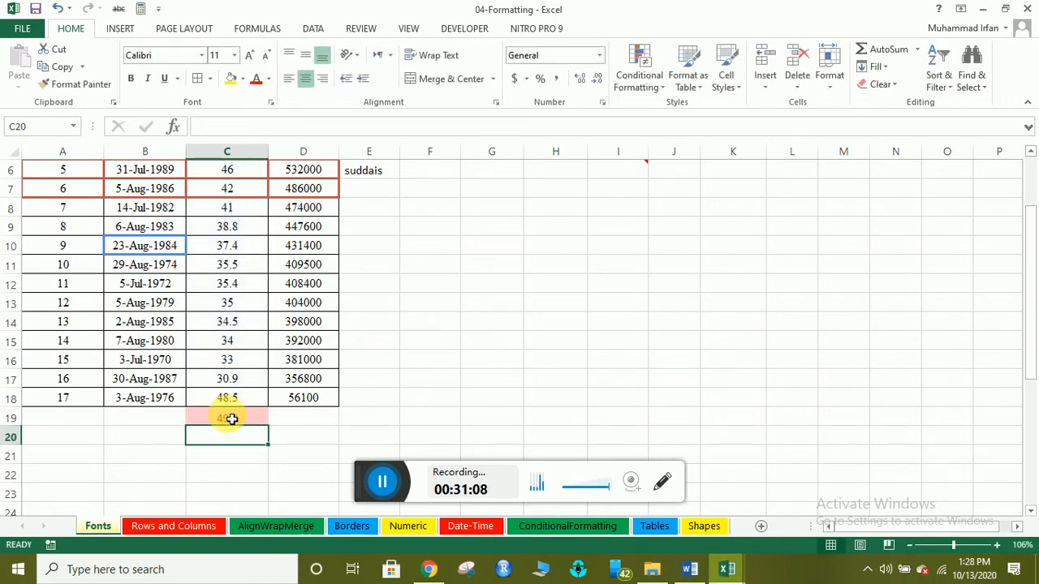
# Label B19 'Maximum' and B20 'manimum'.
pyautogui.click(231, 419)
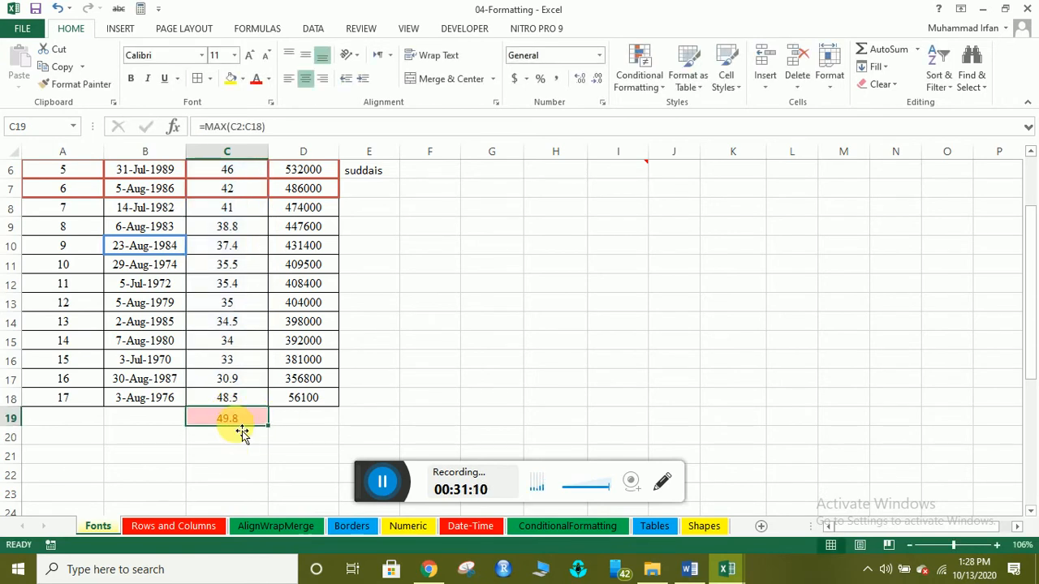
pyautogui.click(169, 420)
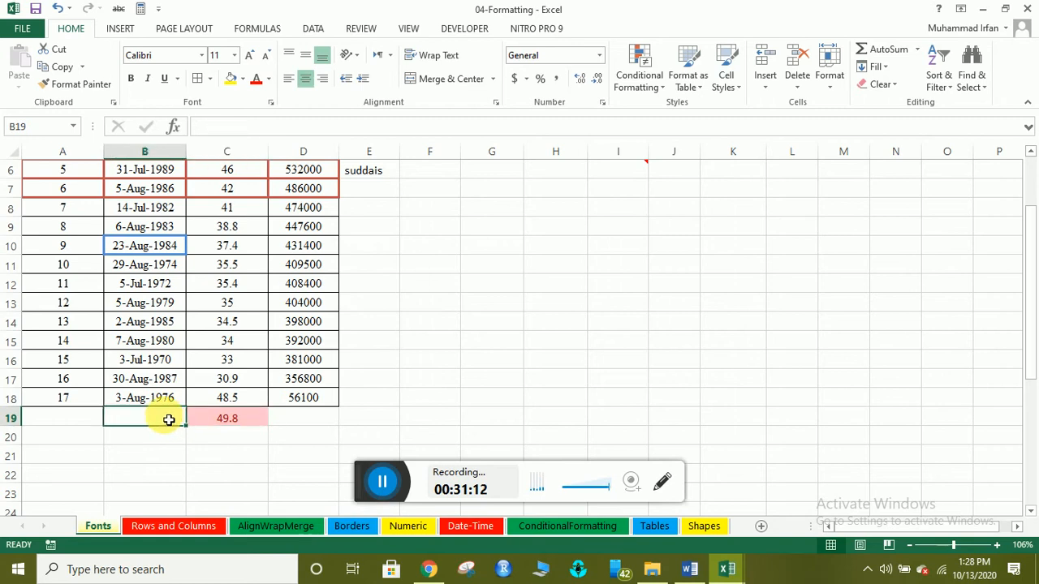
pyautogui.write('Max')
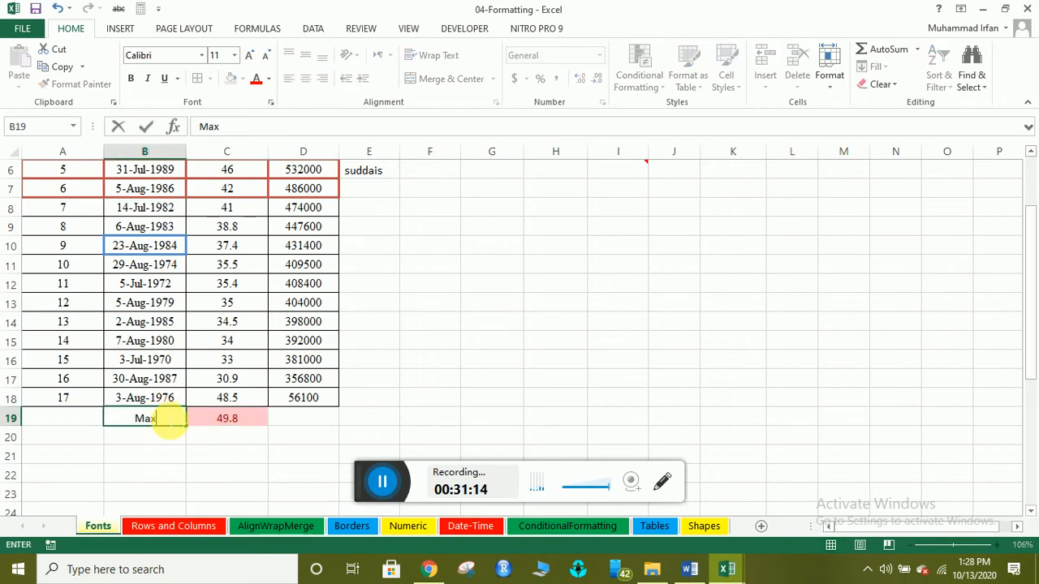
pyautogui.write('imum')
pyautogui.press('Return')
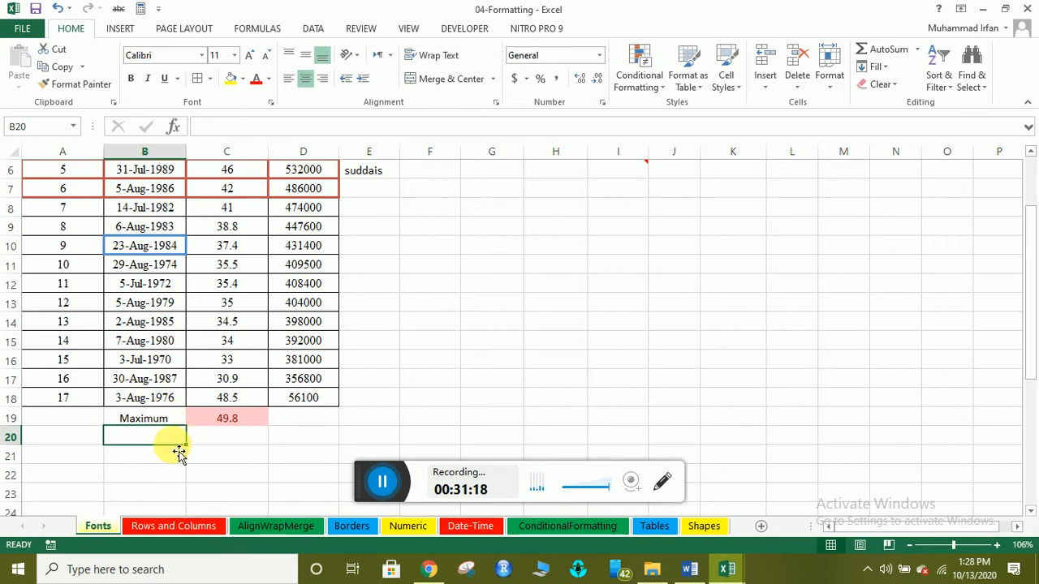
pyautogui.write('mi')
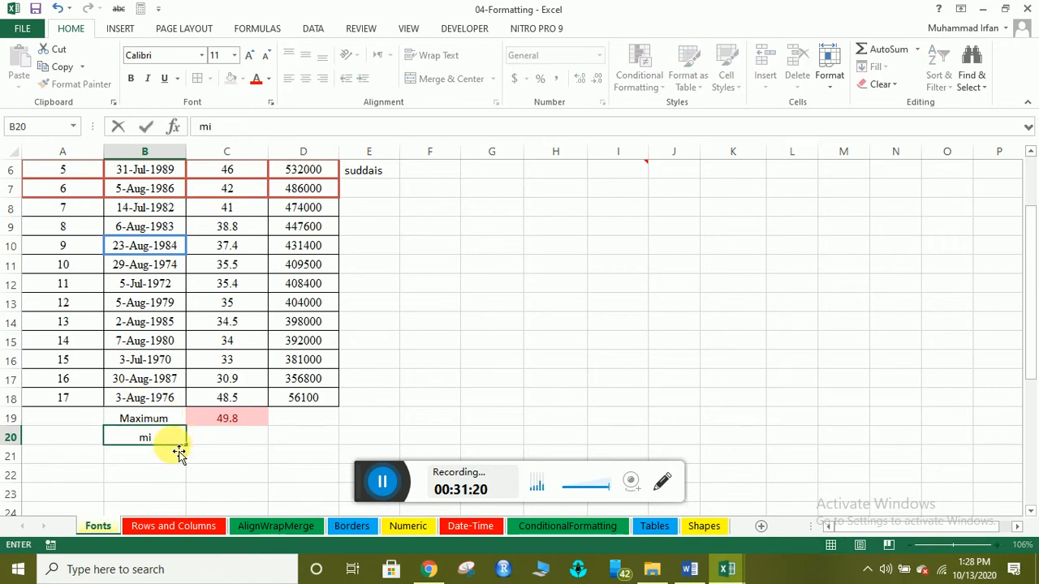
pyautogui.write('ni')
pyautogui.press('BackSpace')
pyautogui.press('BackSpace')
pyautogui.press('BackSpace')
pyautogui.write('an')
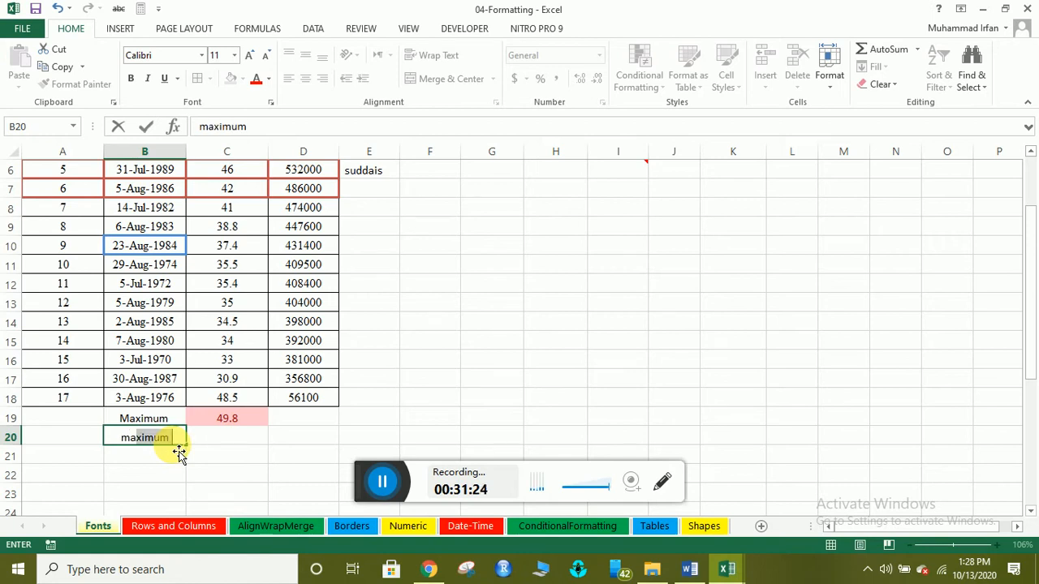
pyautogui.write('imum')
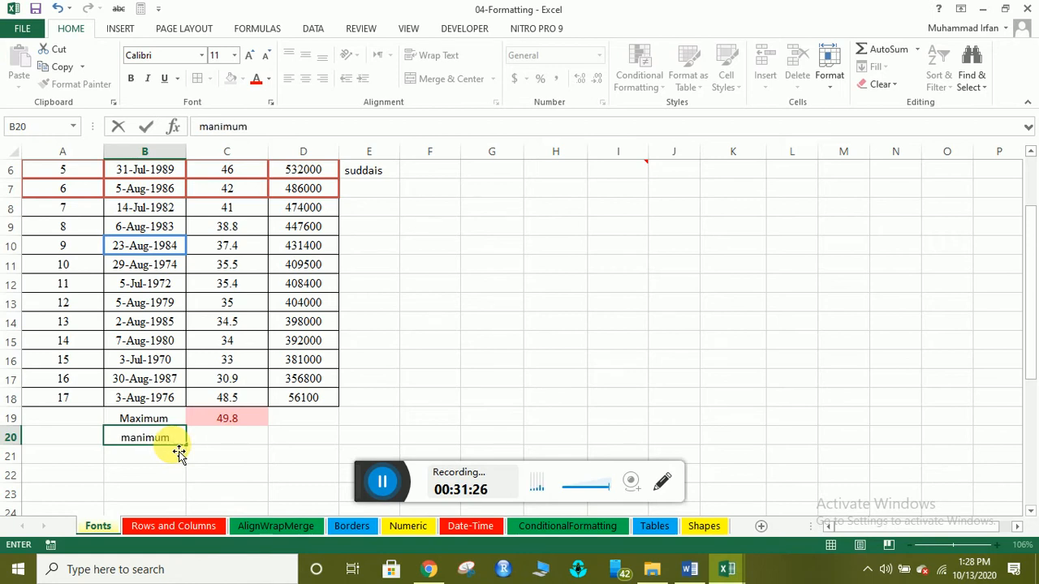
pyautogui.press('Return')
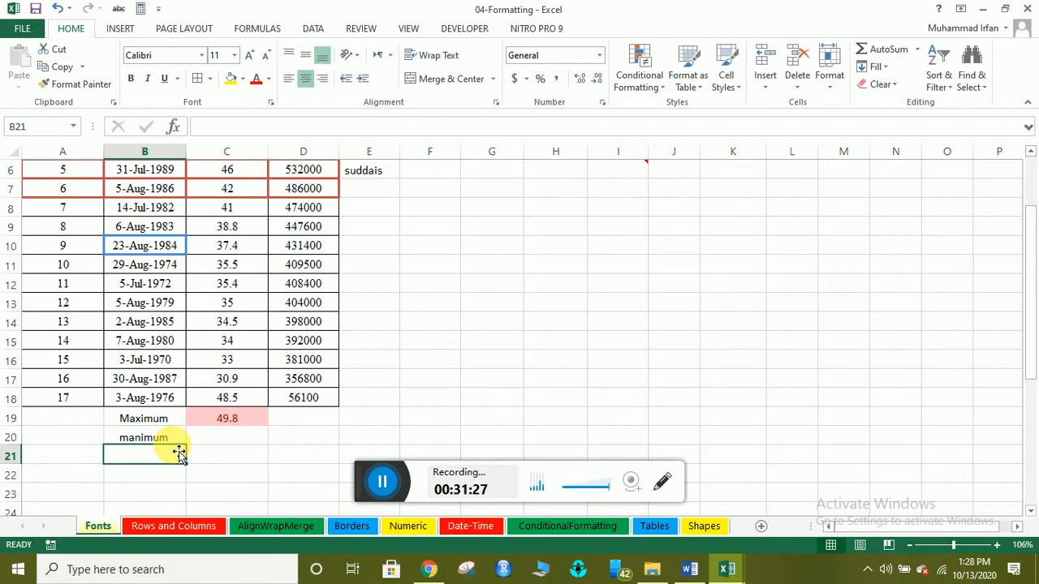
# Enter =MIN(C2:C18) in C20, returning 30.9.
pyautogui.click(219, 437)
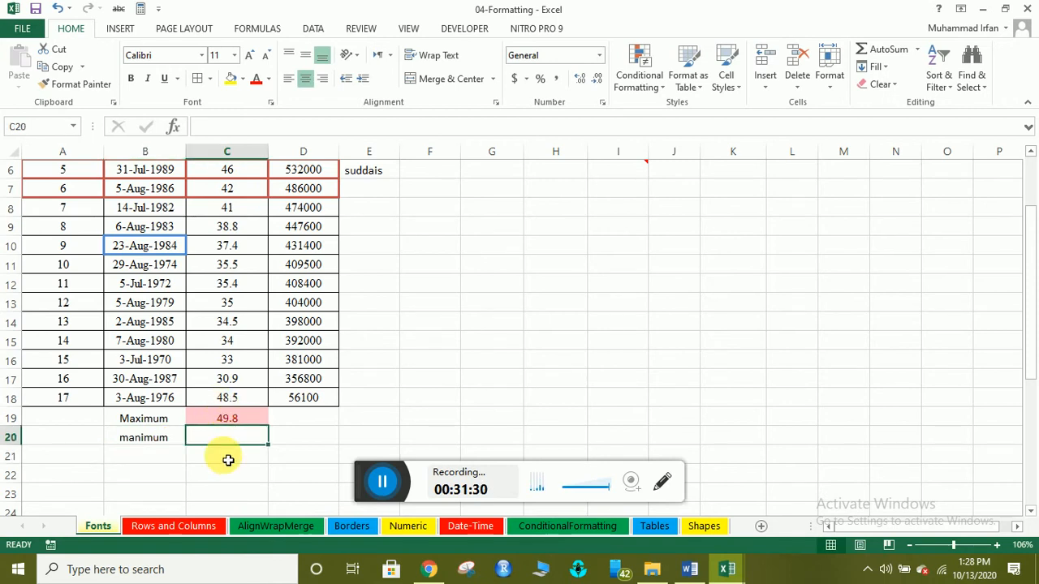
pyautogui.write('=min')
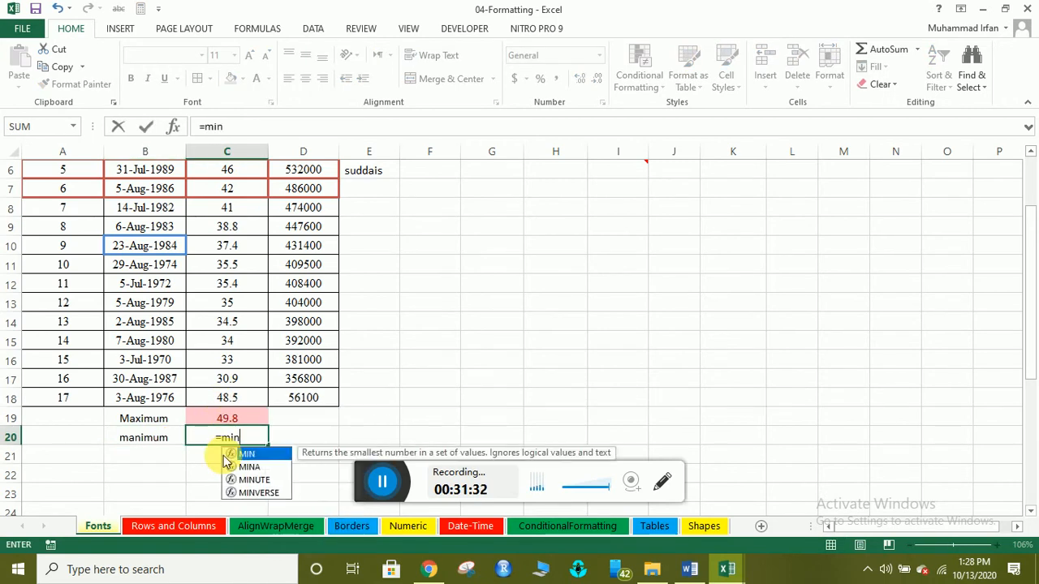
pyautogui.write('(')
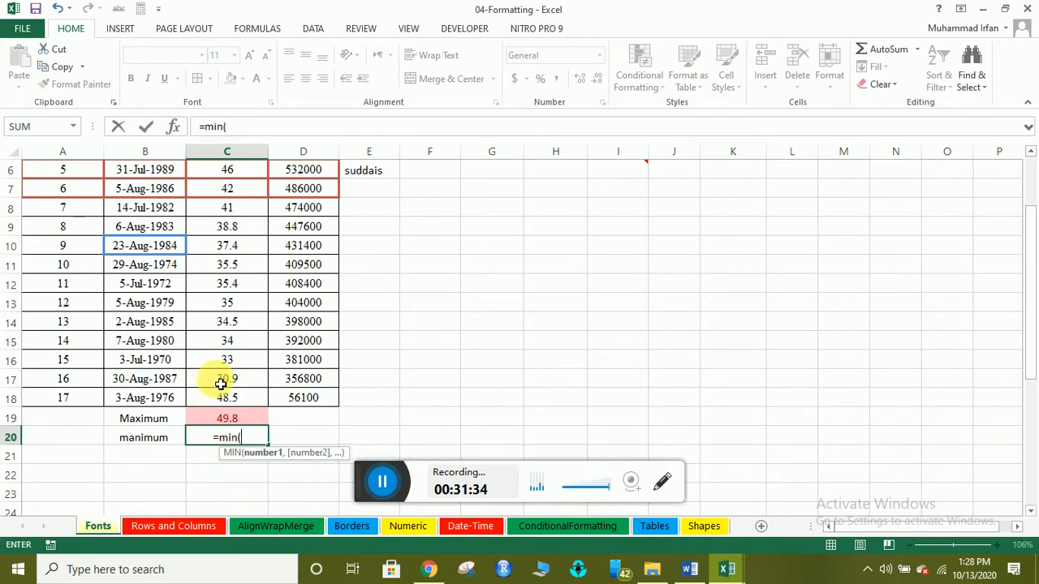
pyautogui.moveTo(249, 398); pyautogui.dragTo(221, 210)
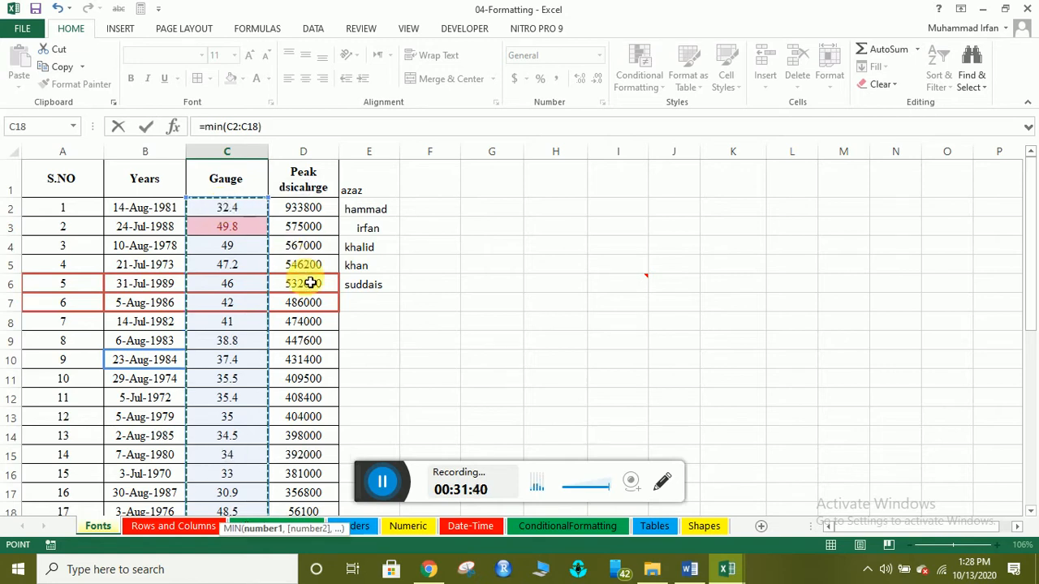
pyautogui.write(')')
pyautogui.press('Return')
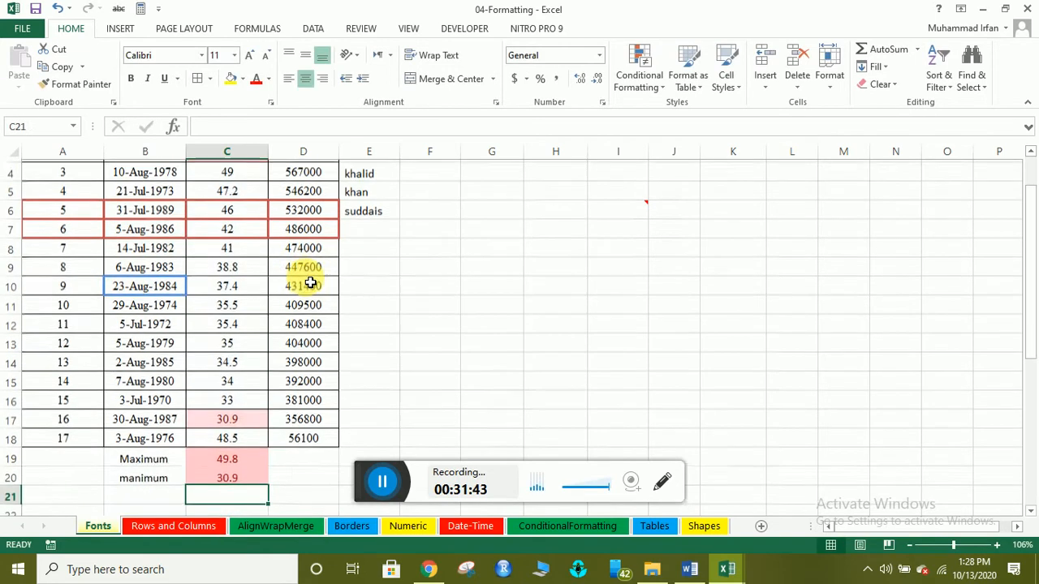
pyautogui.click(237, 474)
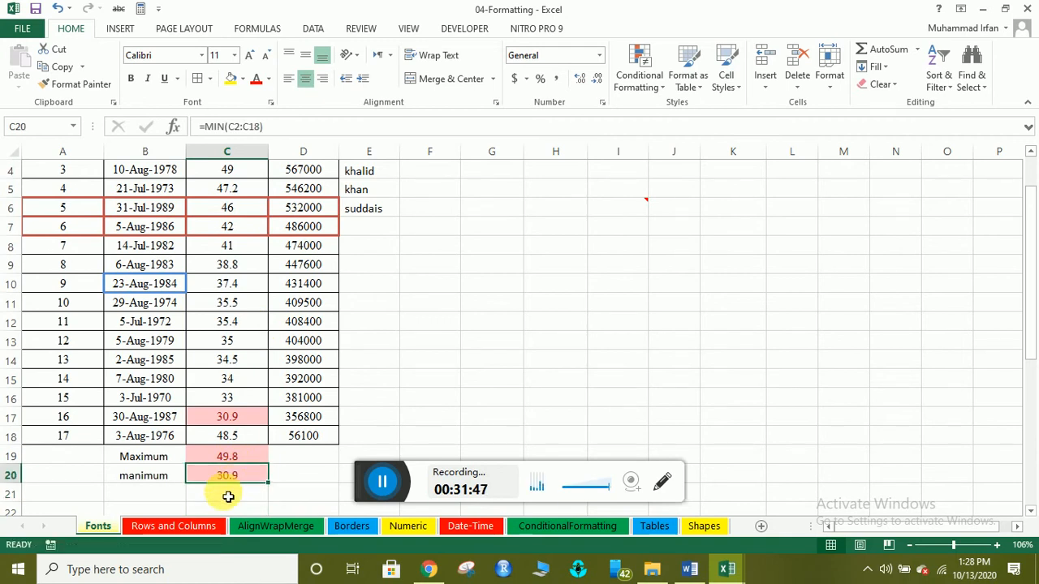
pyautogui.click(180, 496)
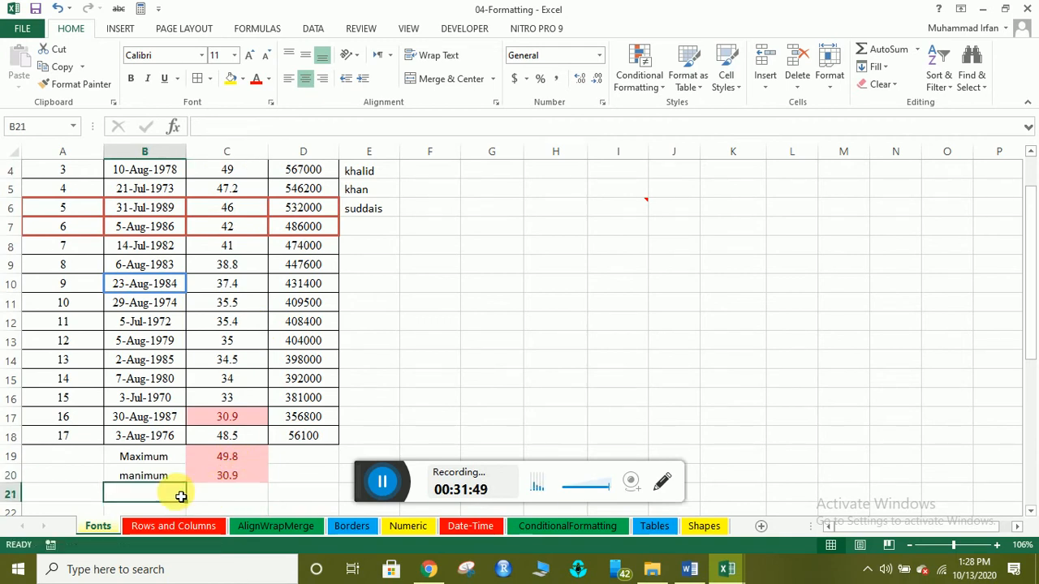
# Label B21 'mean' and enter =AVERAGE(C2:C18) in C21.
pyautogui.write('mean')
pyautogui.press('Return')
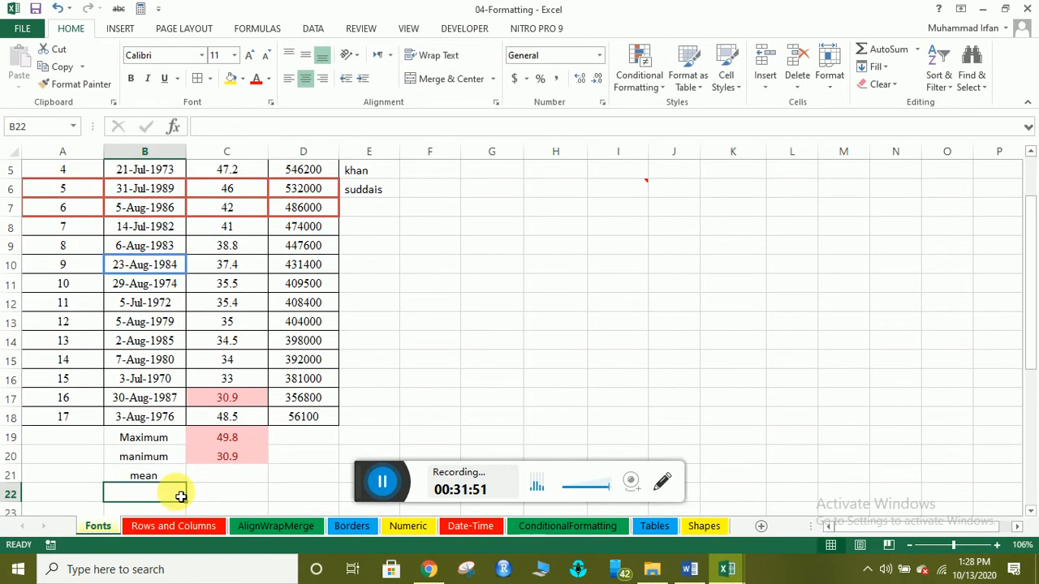
pyautogui.click(226, 475)
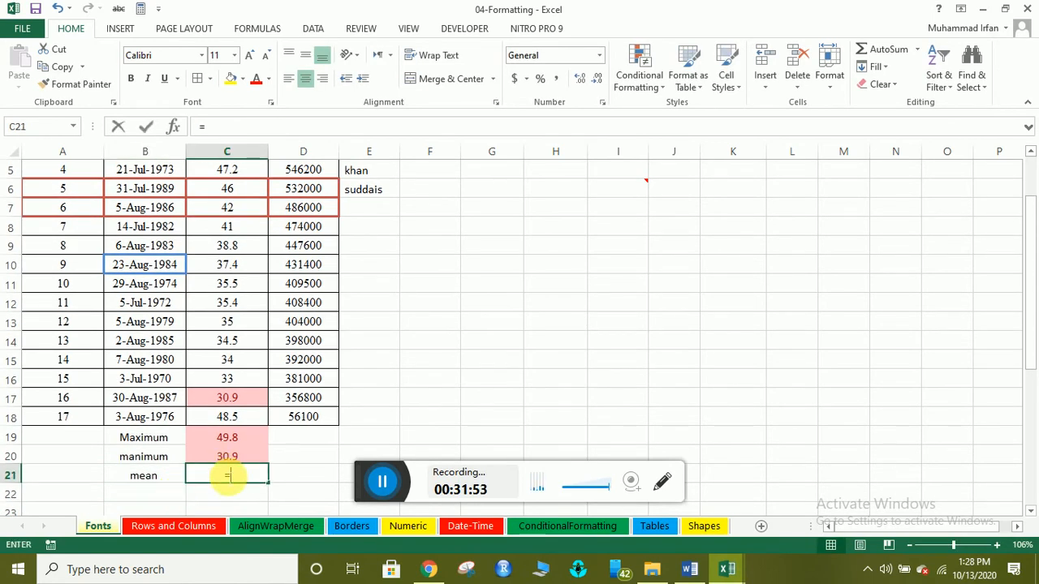
pyautogui.write('=av')
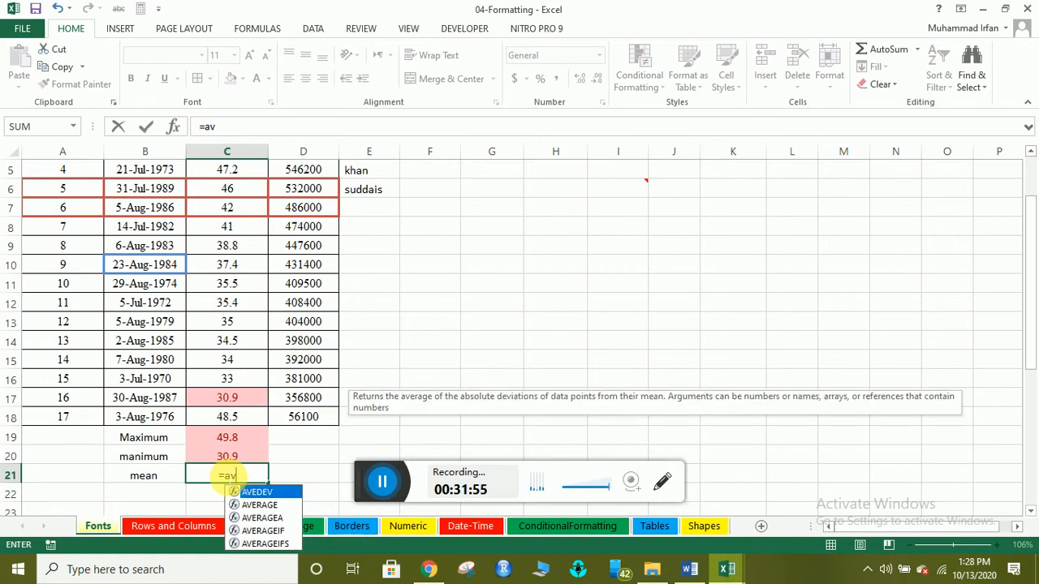
pyautogui.write('era')
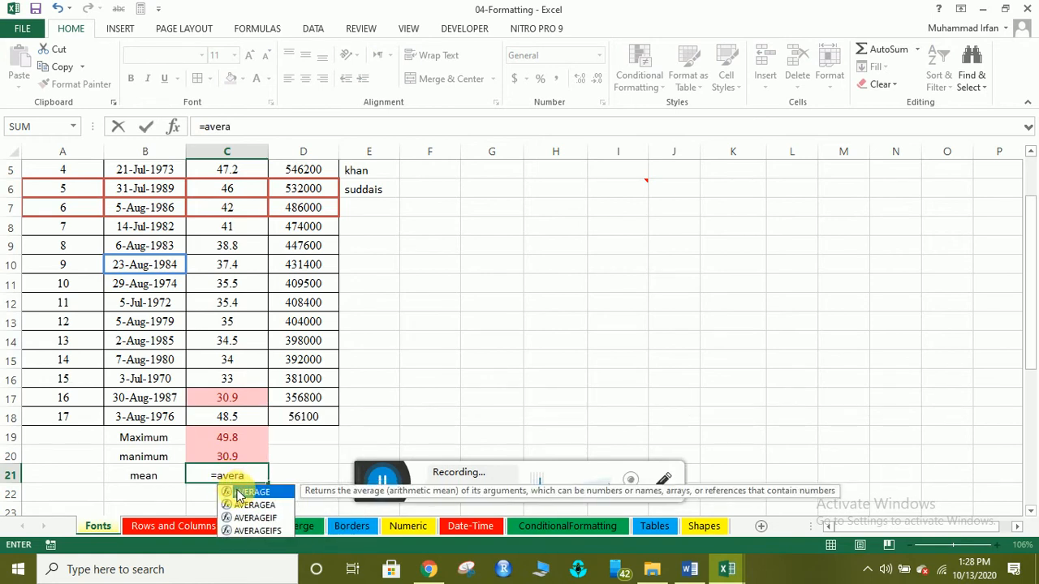
pyautogui.doubleClick(240, 492)
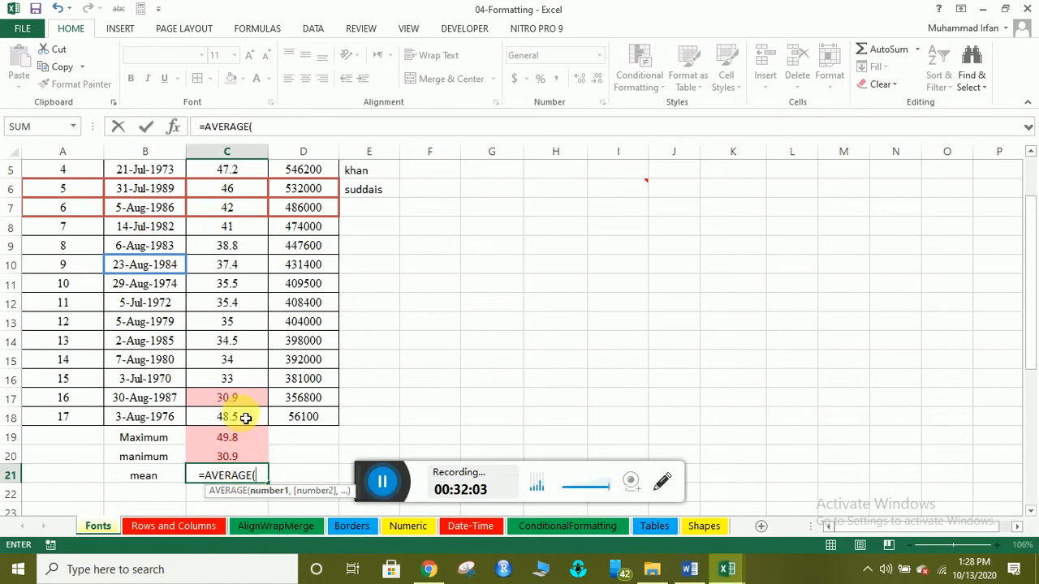
pyautogui.moveTo(246, 415); pyautogui.dragTo(232, 202)
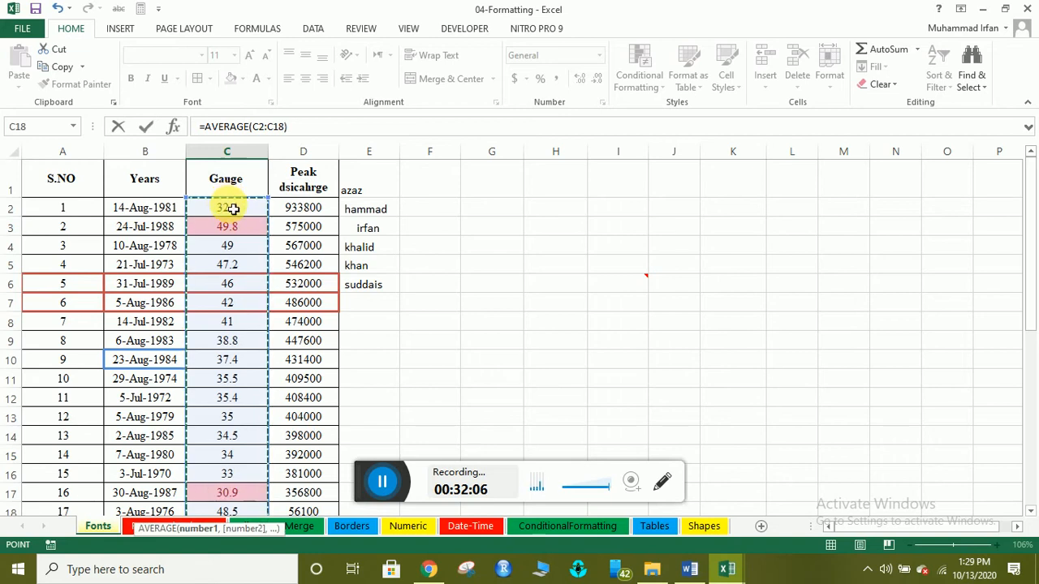
pyautogui.write(')')
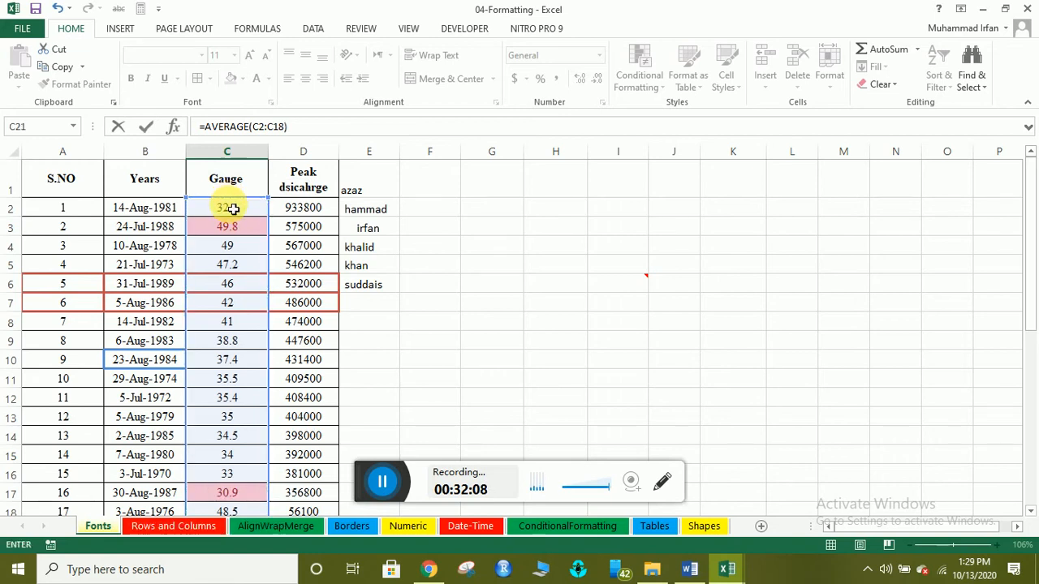
pyautogui.click(250, 29)
pyautogui.scroll(-5, 279, 308)
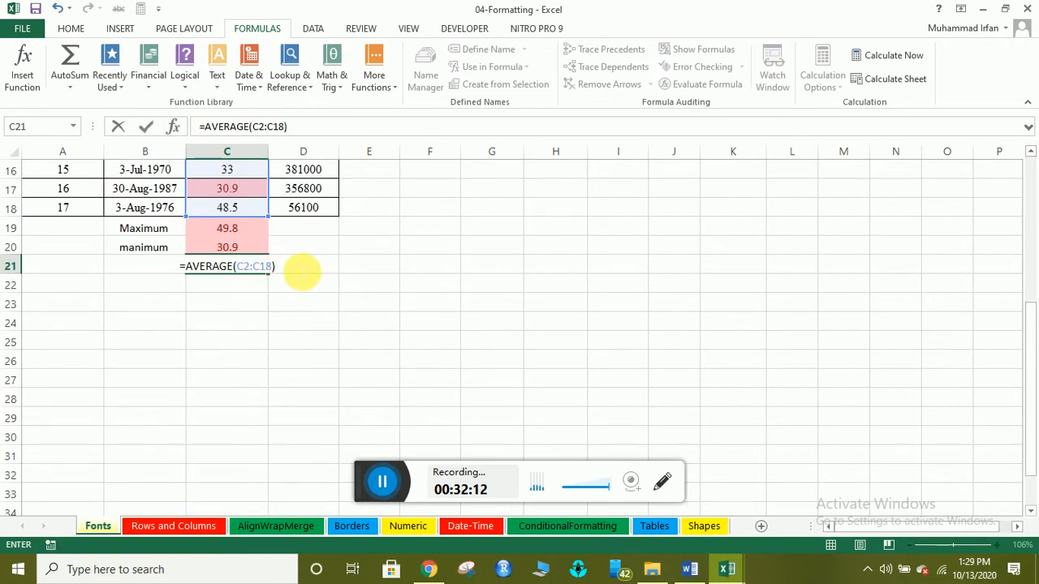
pyautogui.press('Return')
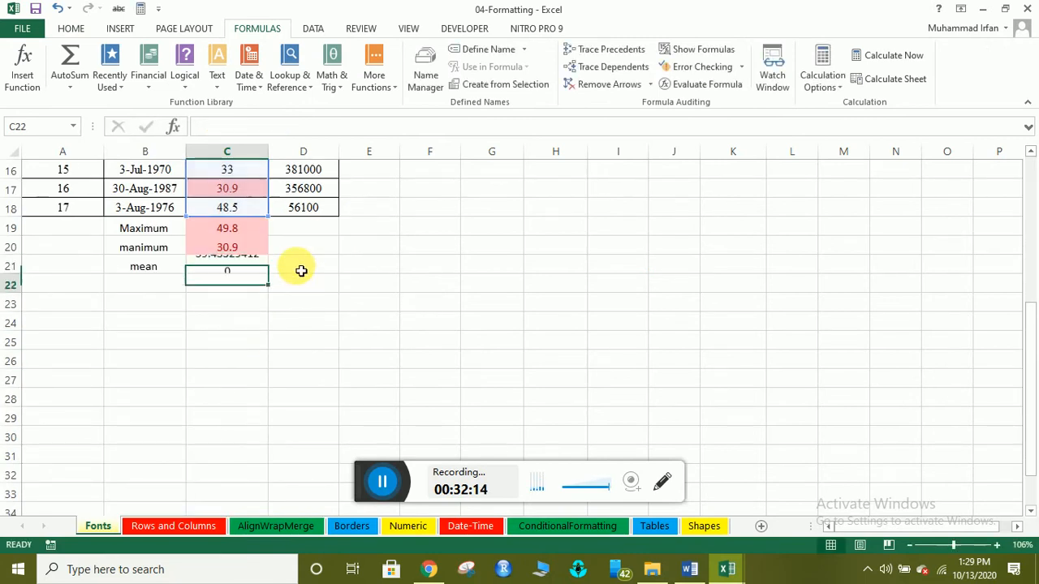
# Type the label 'range' in B22.
pyautogui.click(179, 285)
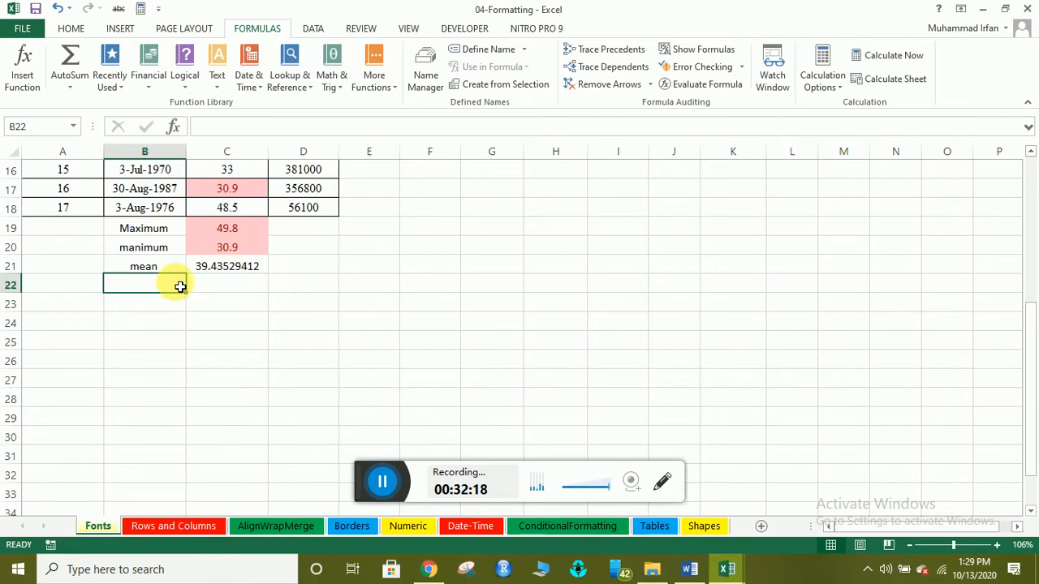
pyautogui.write('ran')
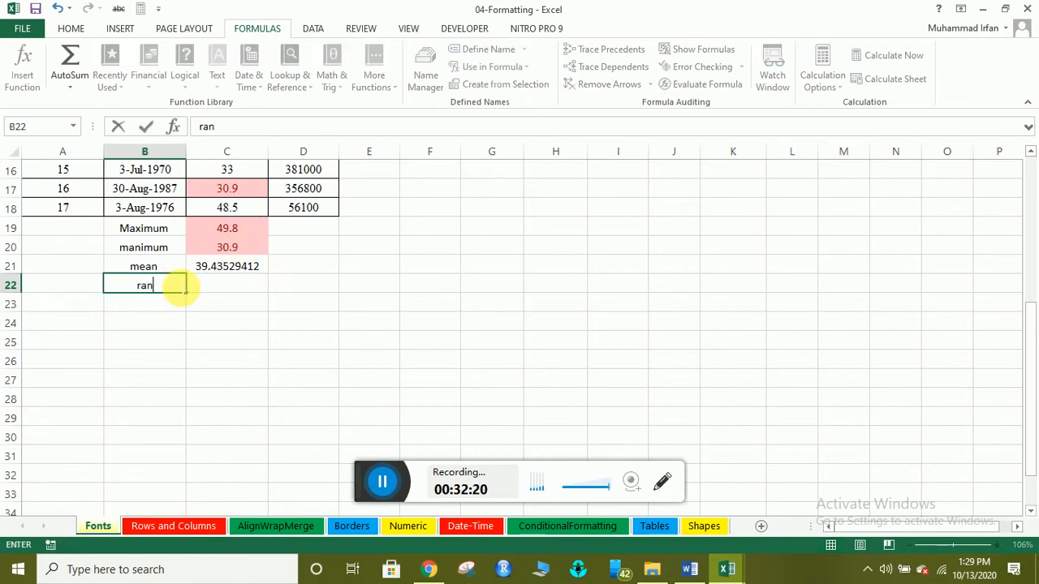
pyautogui.write('ge=')
pyautogui.press('BackSpace')
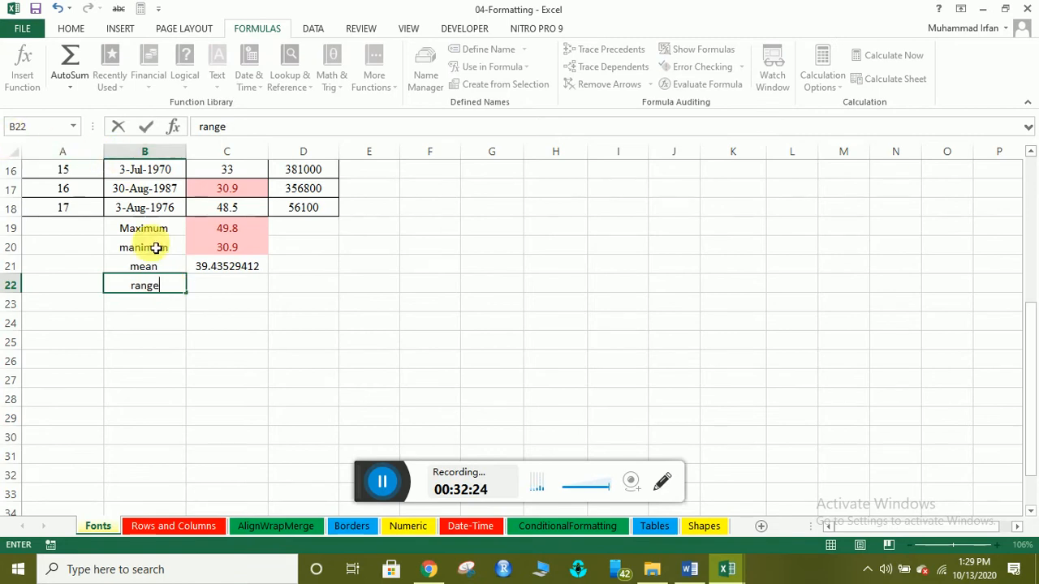
pyautogui.click(209, 288)
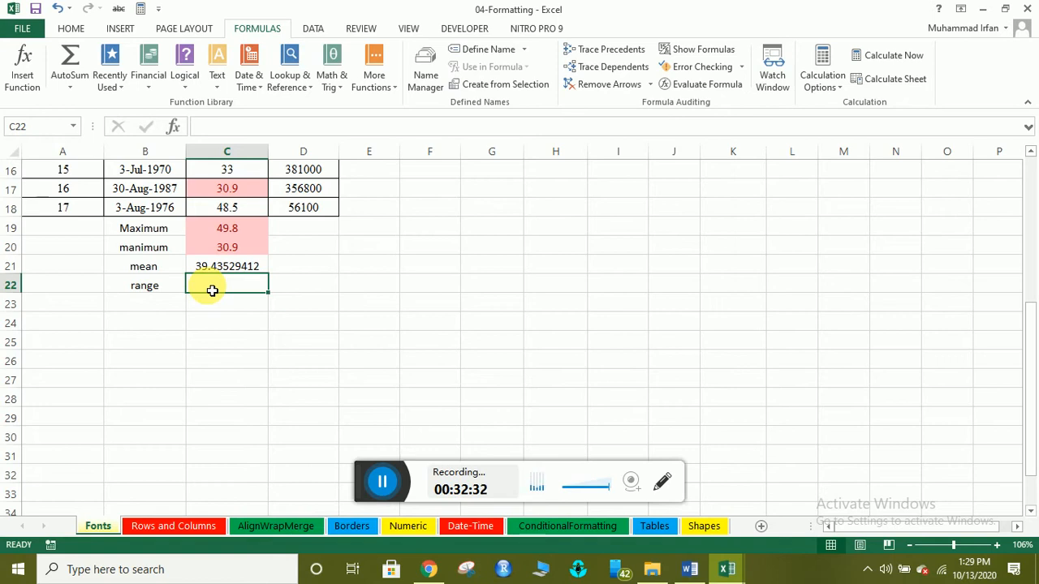
# Enter =C19-C20 in C22 for a range of 18.9, then type 'standard deviation' in B23.
pyautogui.write('=')
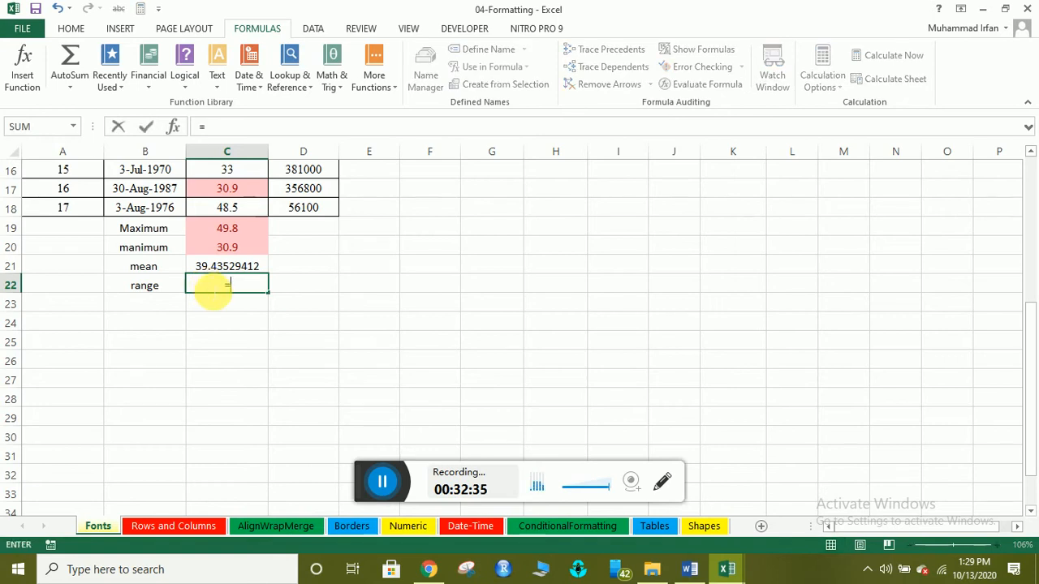
pyautogui.click(235, 228)
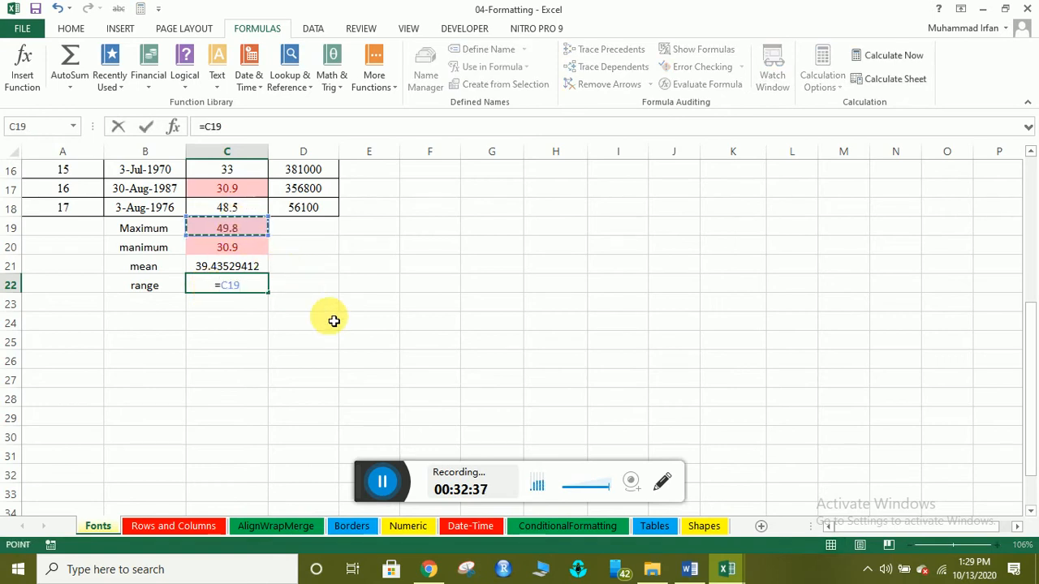
pyautogui.write('-')
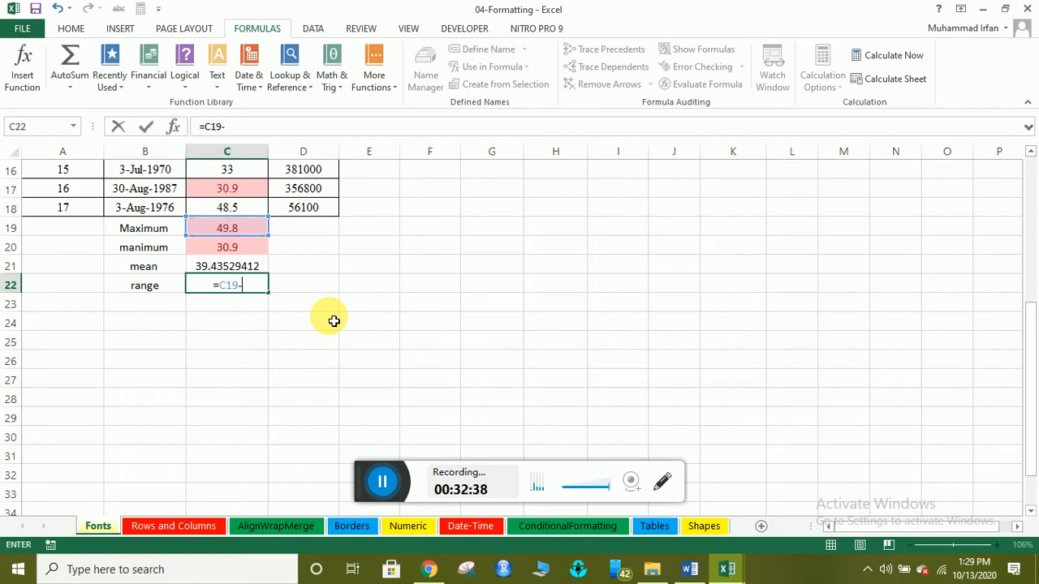
pyautogui.click(244, 247)
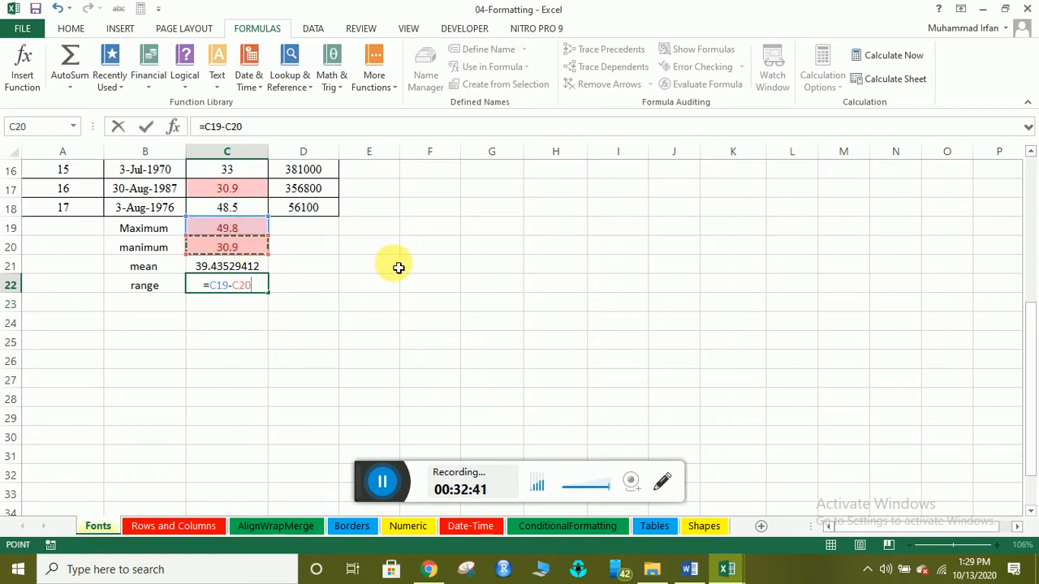
pyautogui.press('Return')
pyautogui.click(160, 308)
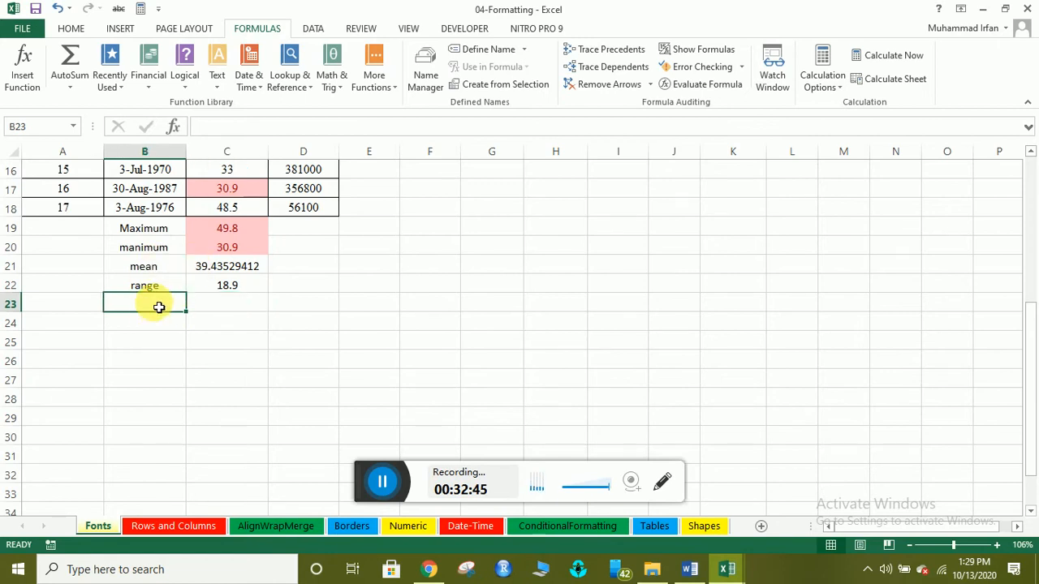
pyautogui.write('sta')
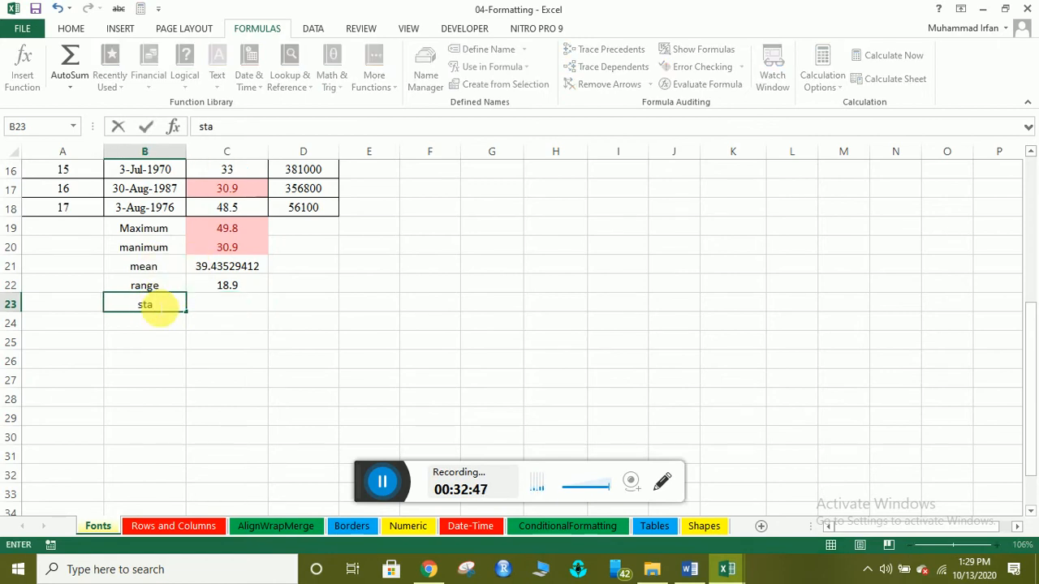
pyautogui.write('ndard')
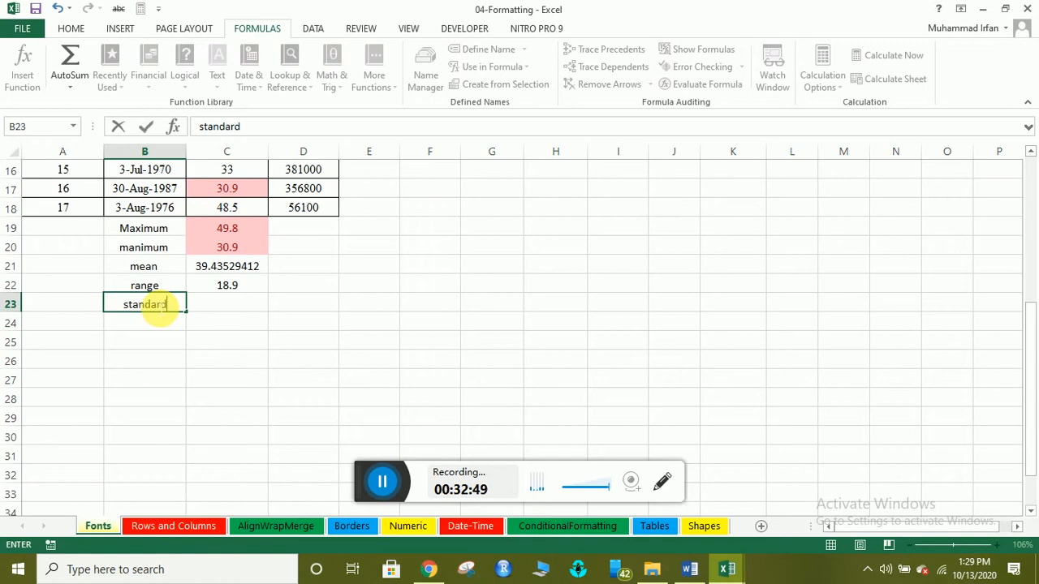
pyautogui.write(' deviation')
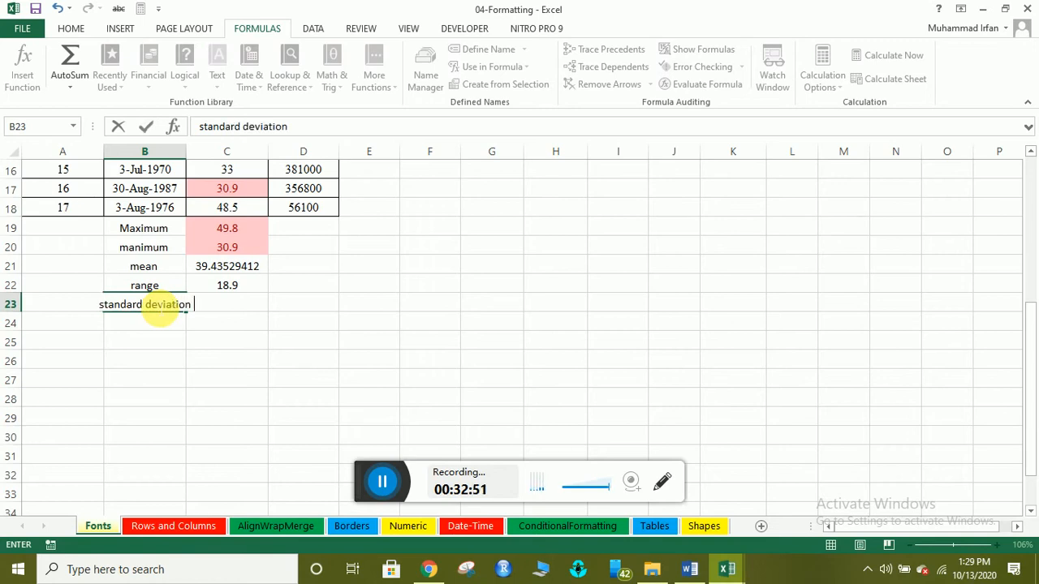
# Enter =STDEV(C2:C18) in C23 beside the 'standard deviation' label, returning 6.457257659.
pyautogui.press('Return')
pyautogui.click(243, 303)
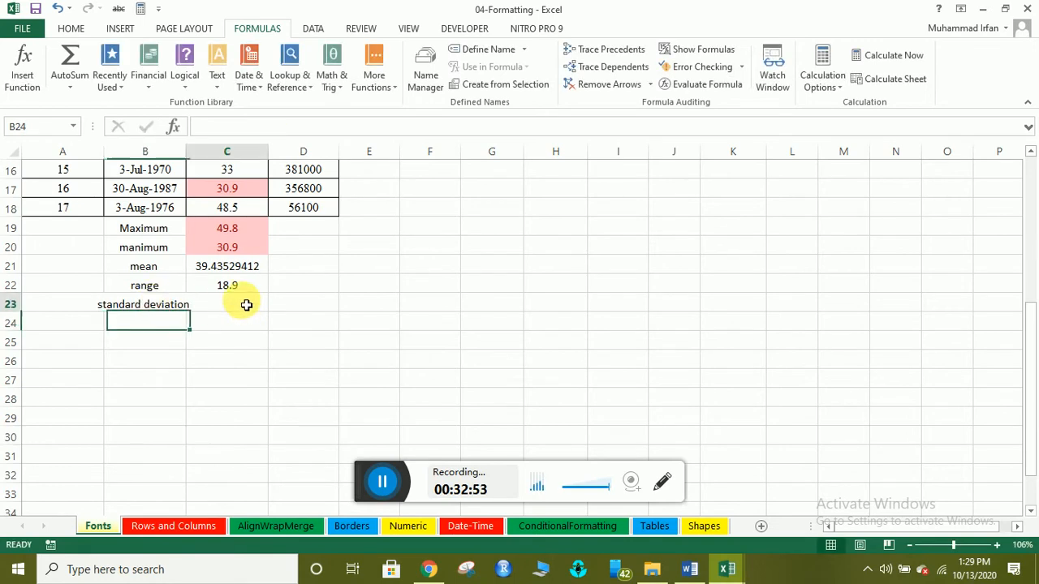
pyautogui.write('=')
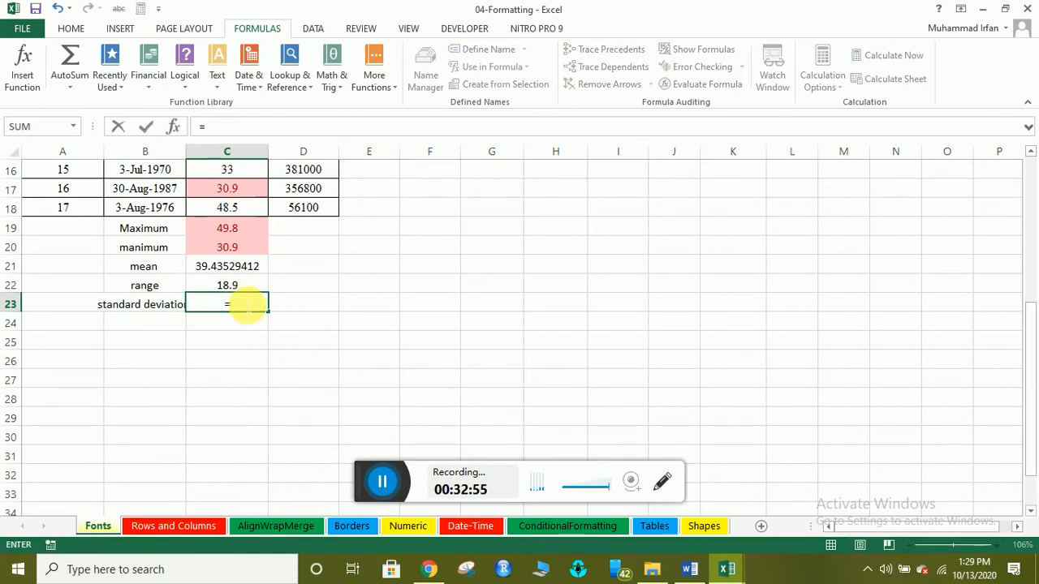
pyautogui.write('std')
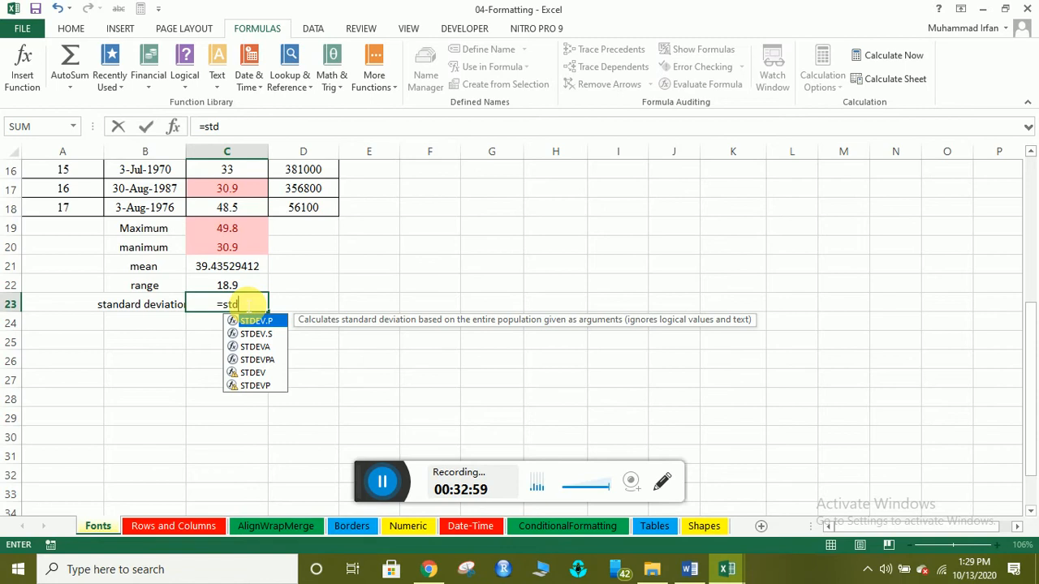
pyautogui.click(258, 373)
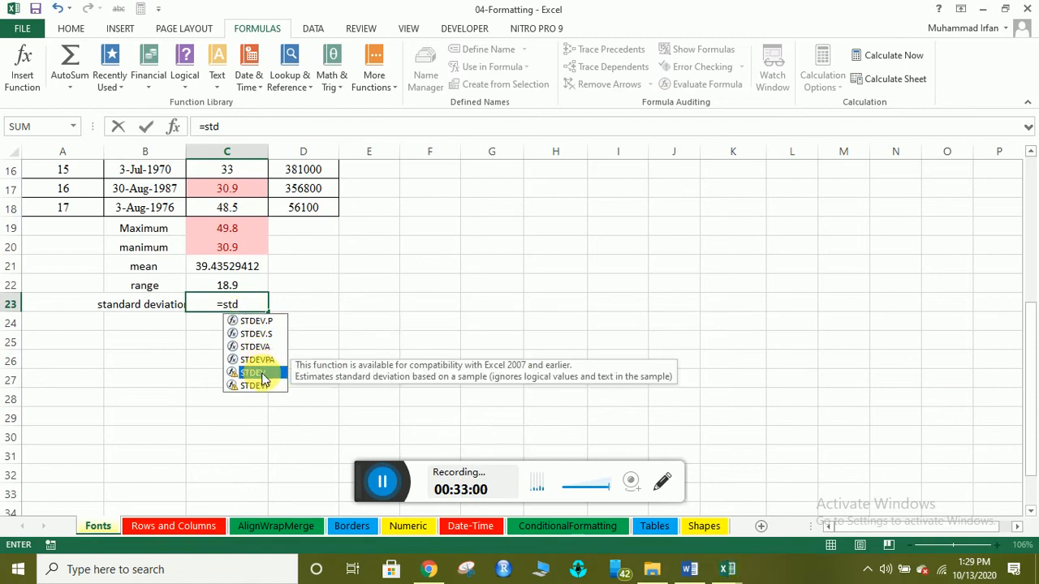
pyautogui.doubleClick(258, 373)
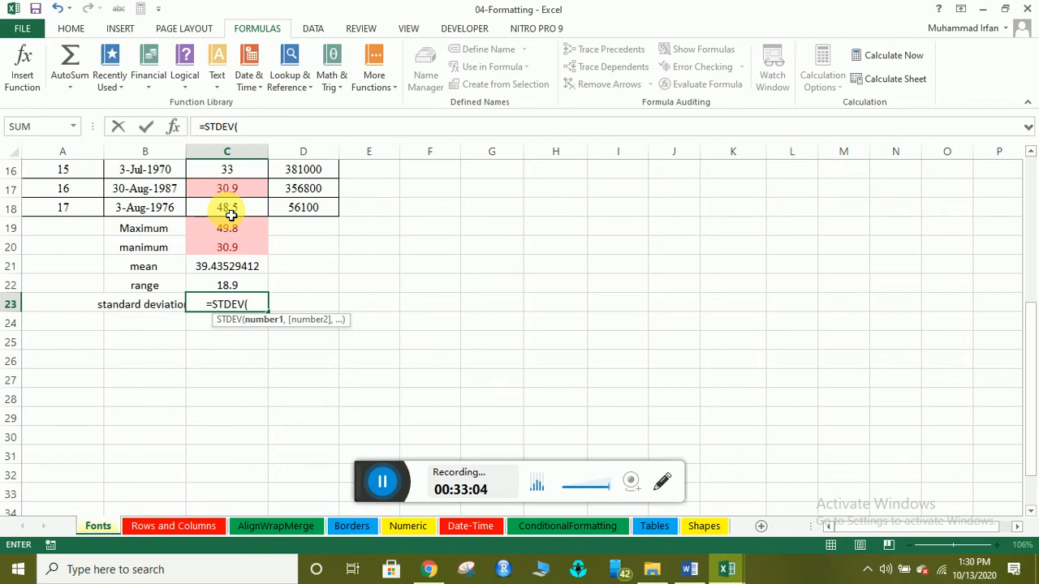
pyautogui.moveTo(231, 213)
pyautogui.mouseDown()
pyautogui.moveTo(219, 73)
pyautogui.moveTo(227, 204)
pyautogui.mouseUp()
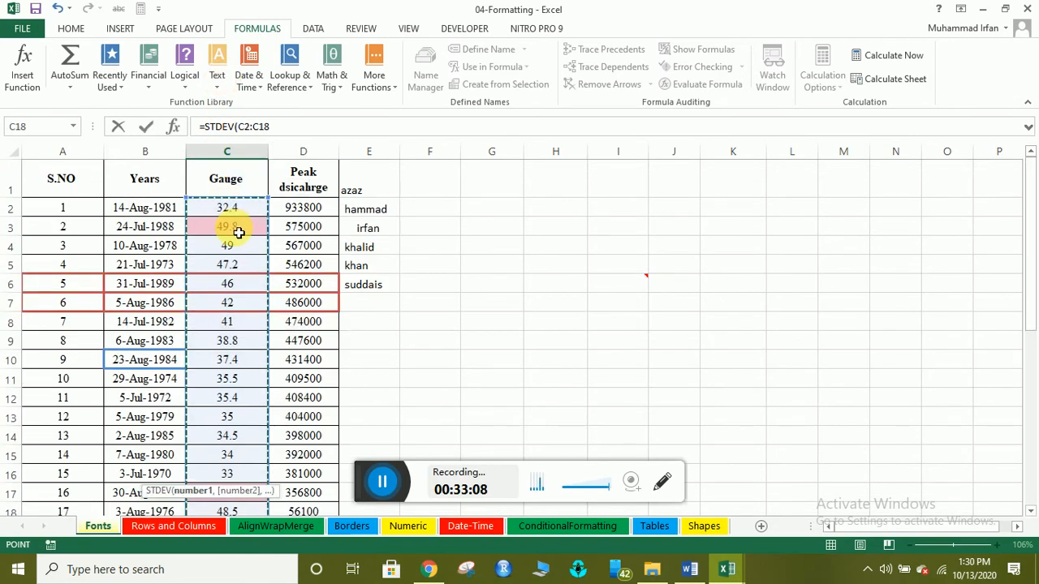
pyautogui.write(')')
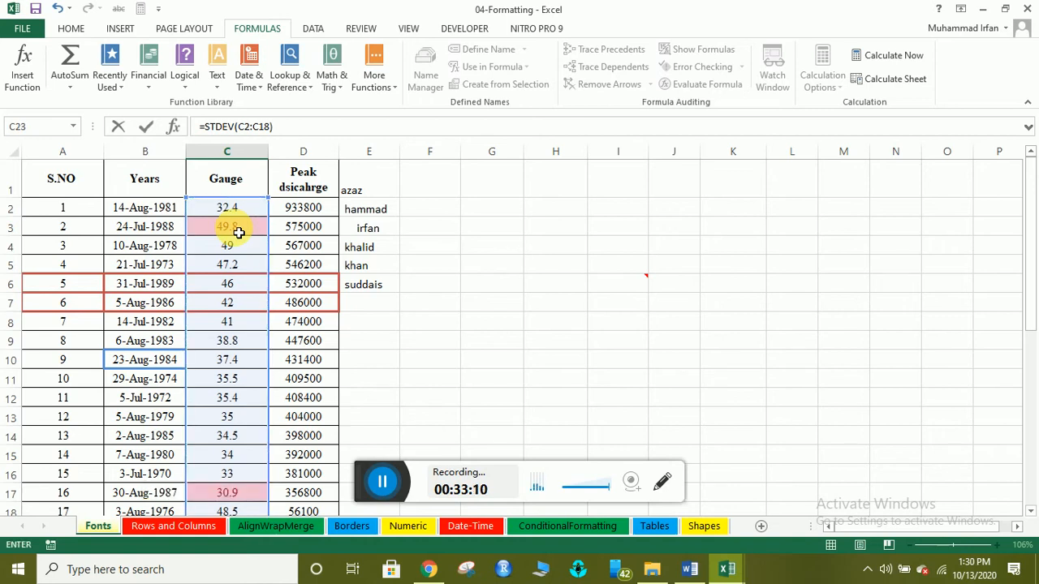
pyautogui.scroll(-2, 268, 365)
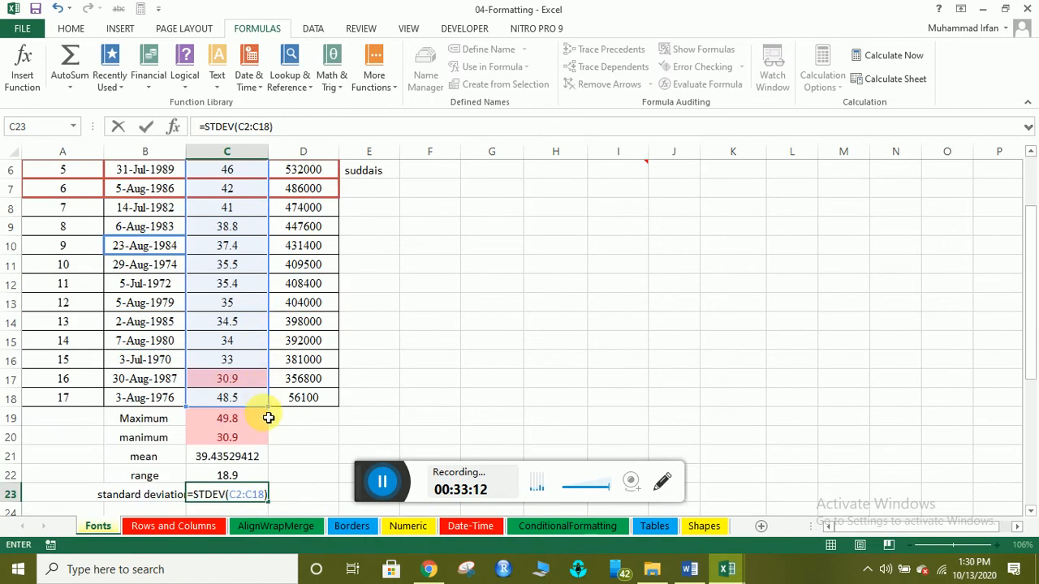
pyautogui.press('Return')
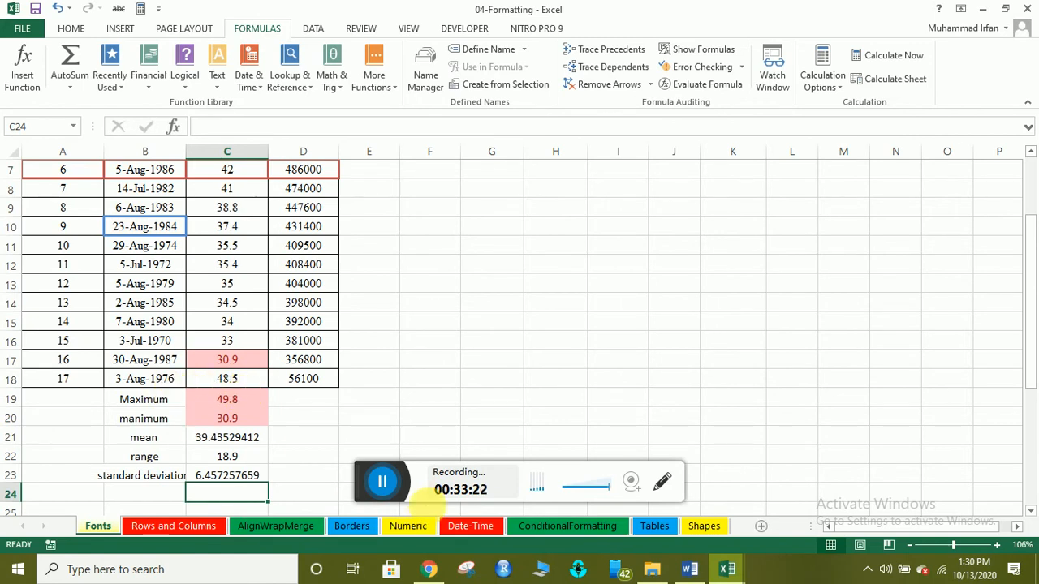
pyautogui.scroll(-1, 344, 476)
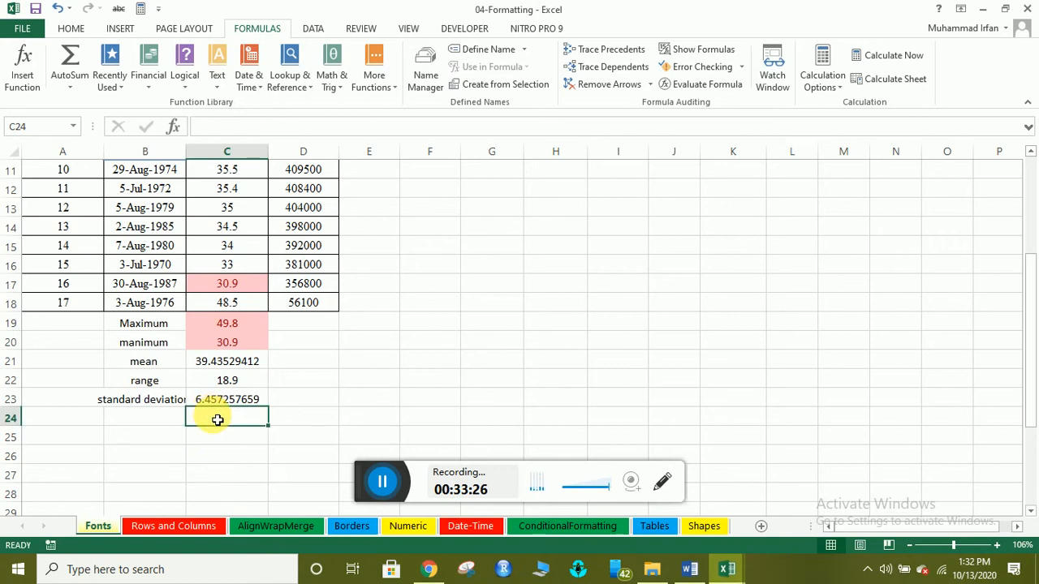
pyautogui.scroll(3, 227, 297)
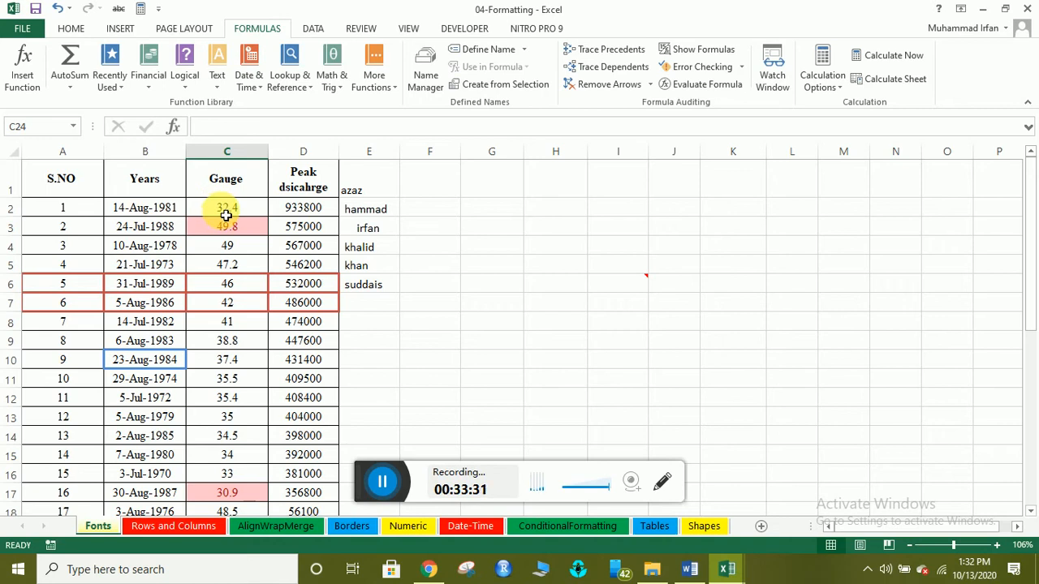
pyautogui.scroll(-3, 232, 316)
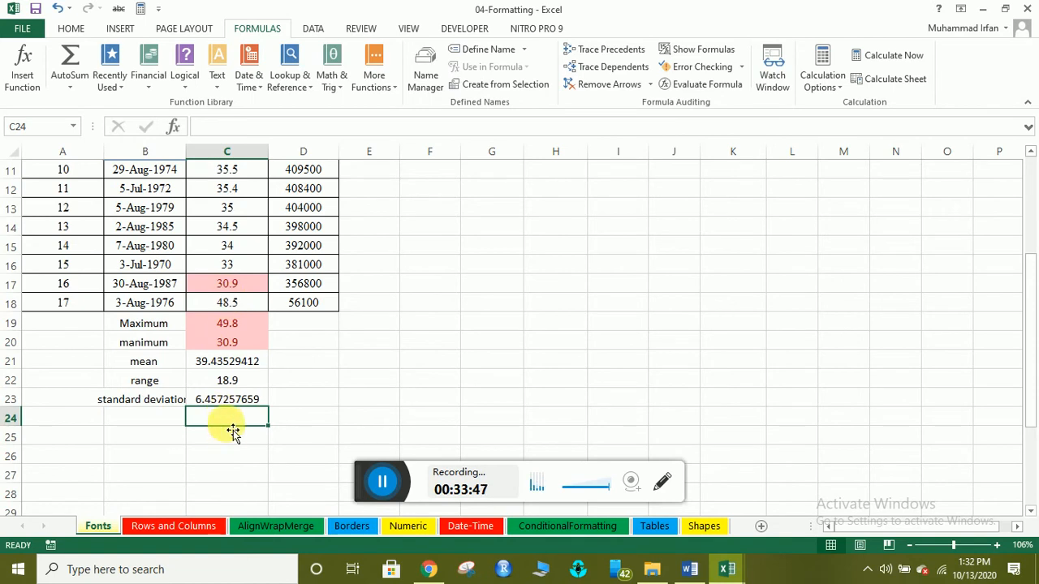
pyautogui.click(160, 418)
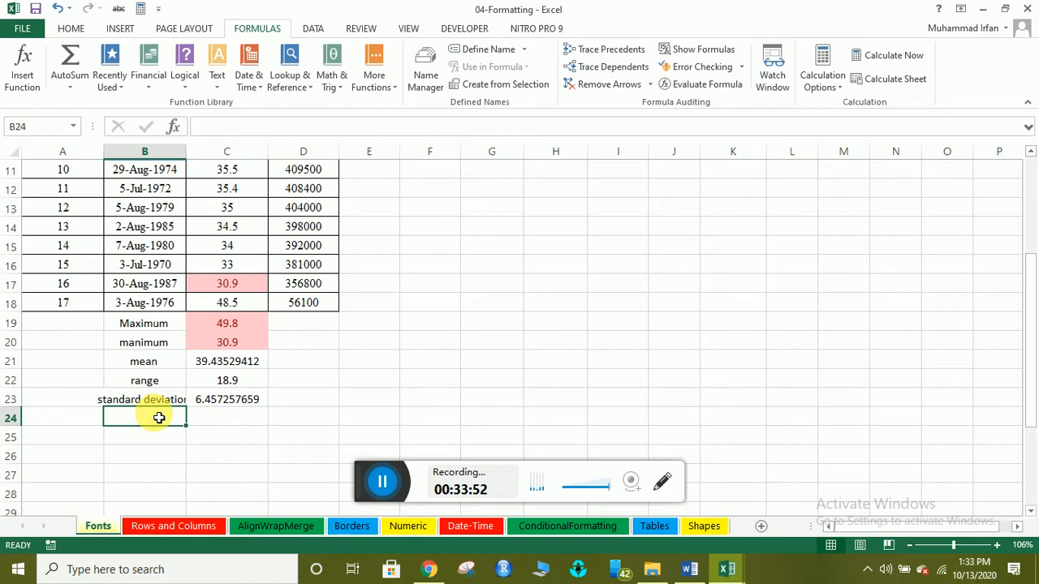
# Type the label '2nd largest value' in B24.
pyautogui.click(382, 480)
pyautogui.click(142, 413)
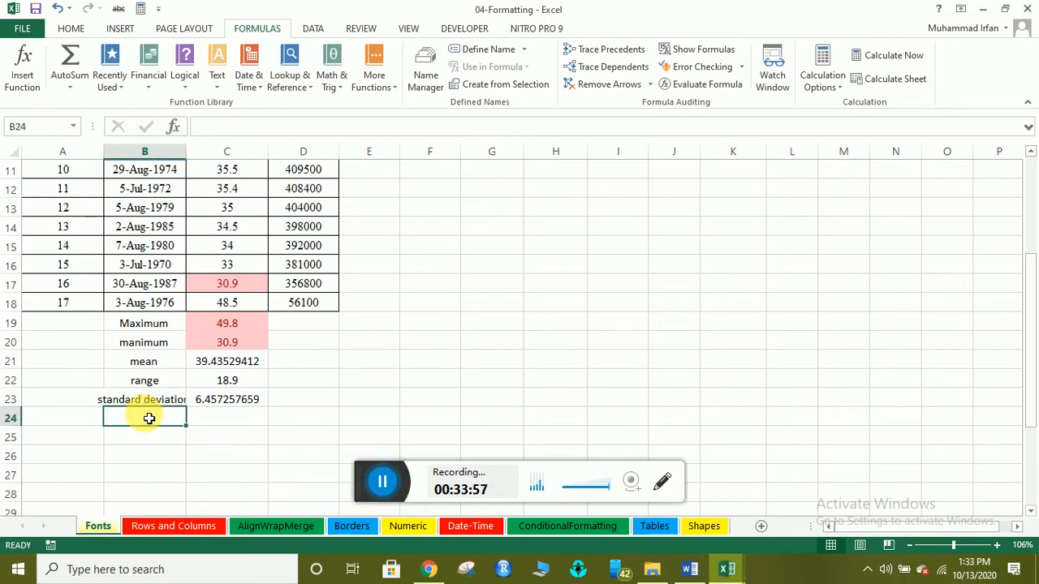
pyautogui.write('2nd')
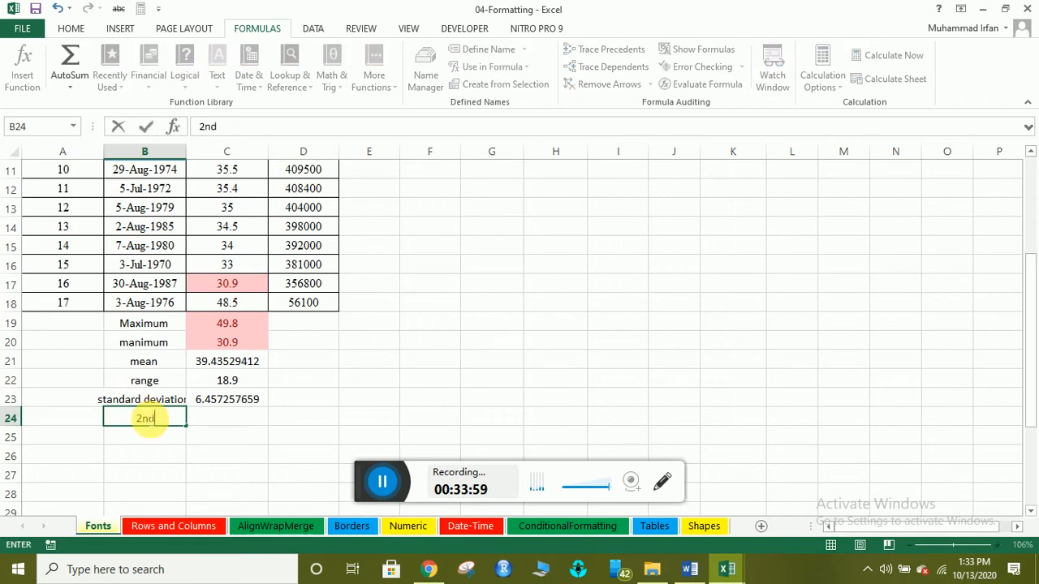
pyautogui.write(' largest ')
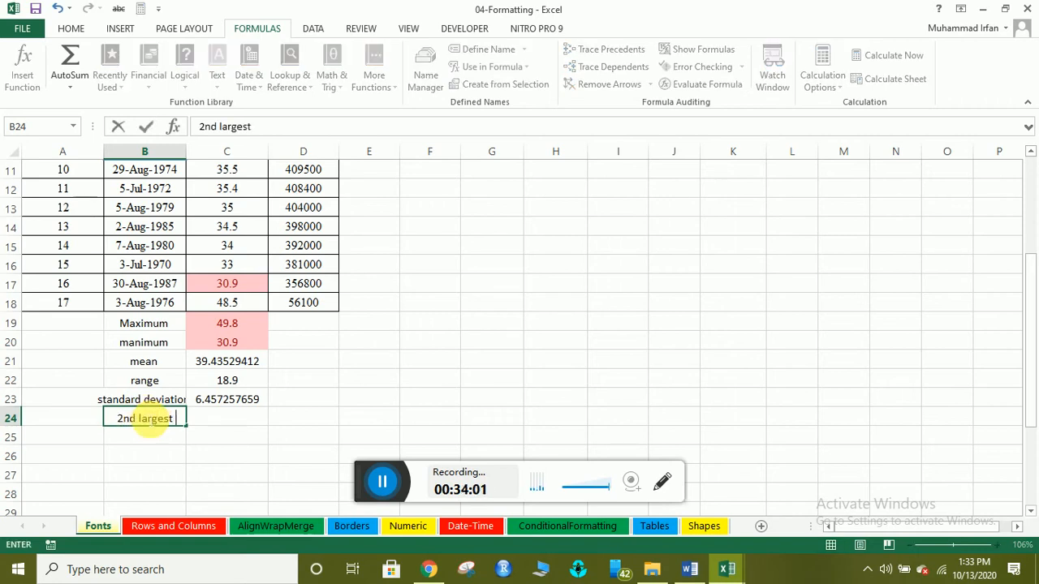
pyautogui.write('value')
pyautogui.press('Return')
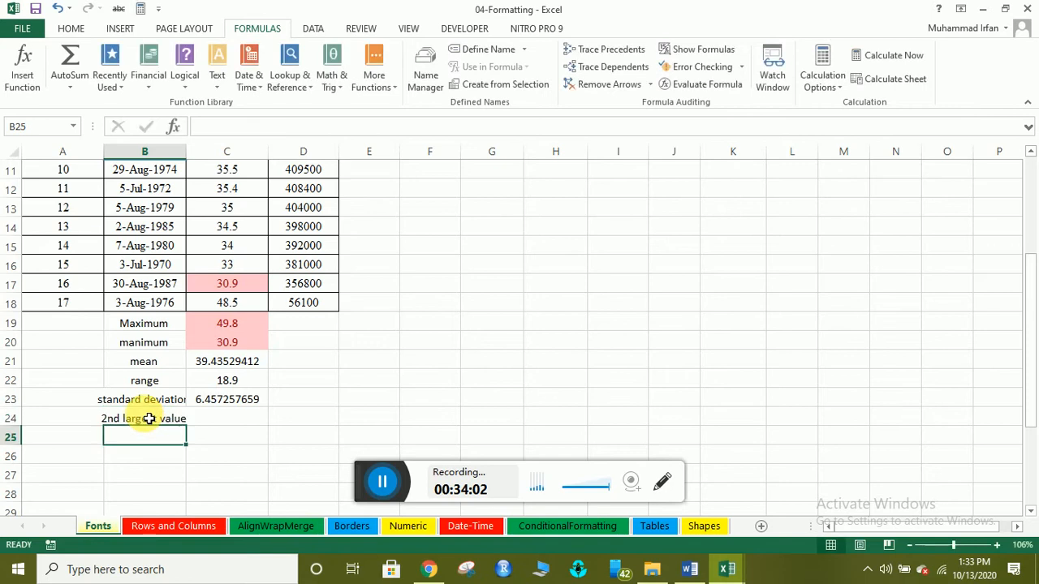
# Enter =LARGE(C2:C18,2) in C24, fixing the too-few-arguments error, to get 49.
pyautogui.click(231, 426)
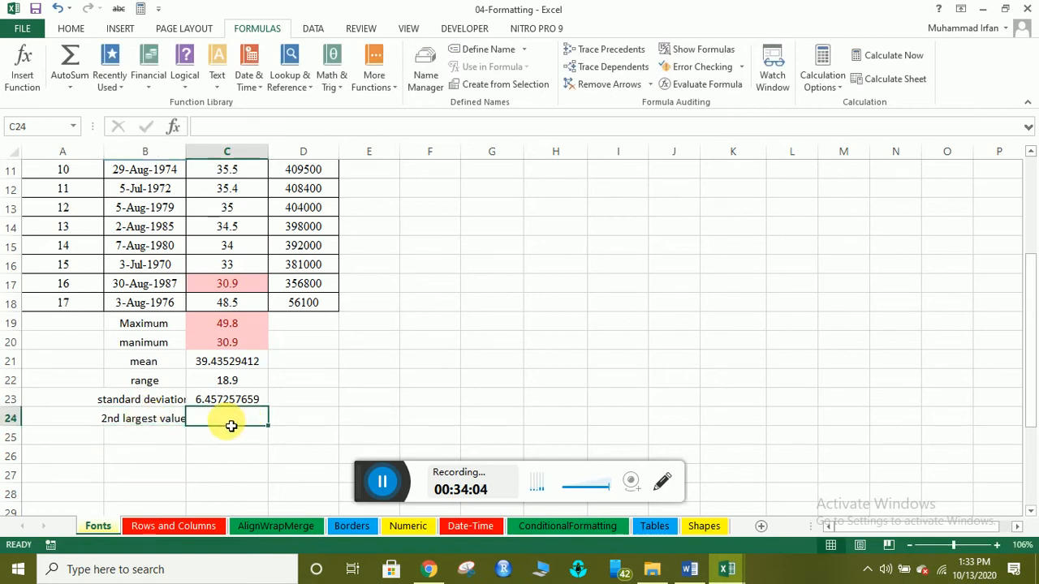
pyautogui.write('=')
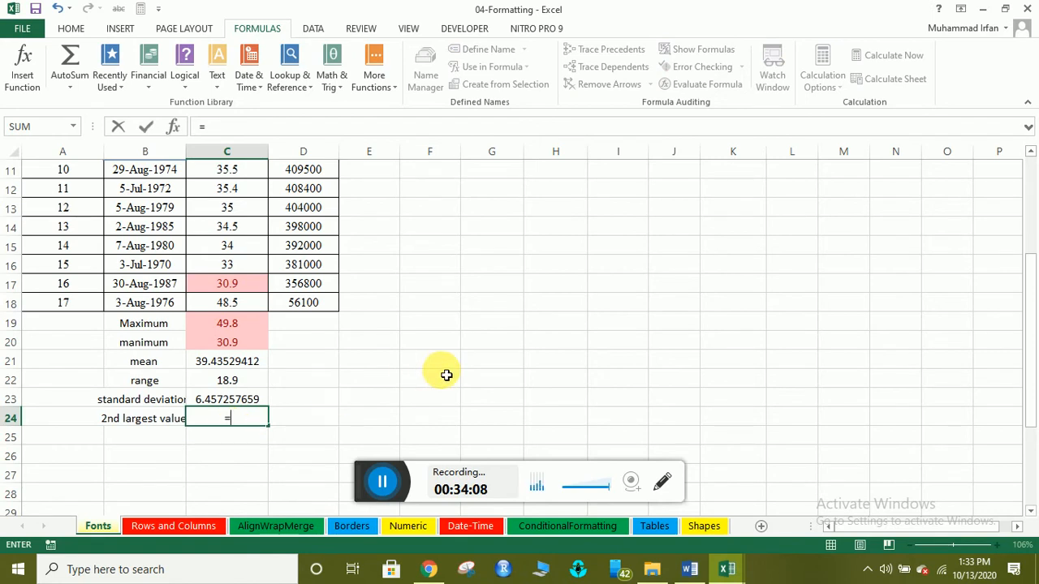
pyautogui.write('large')
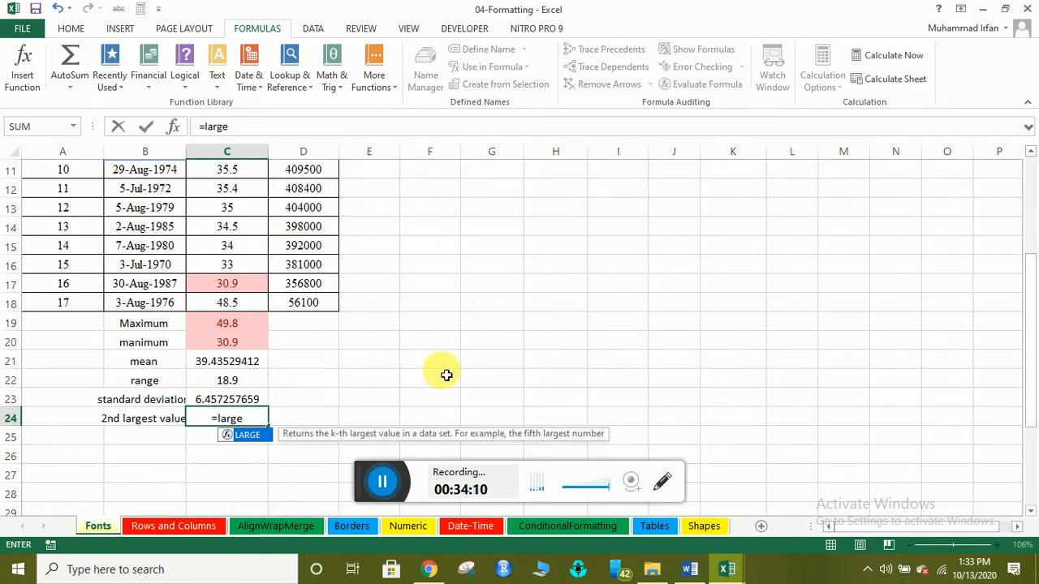
pyautogui.press('Tab')
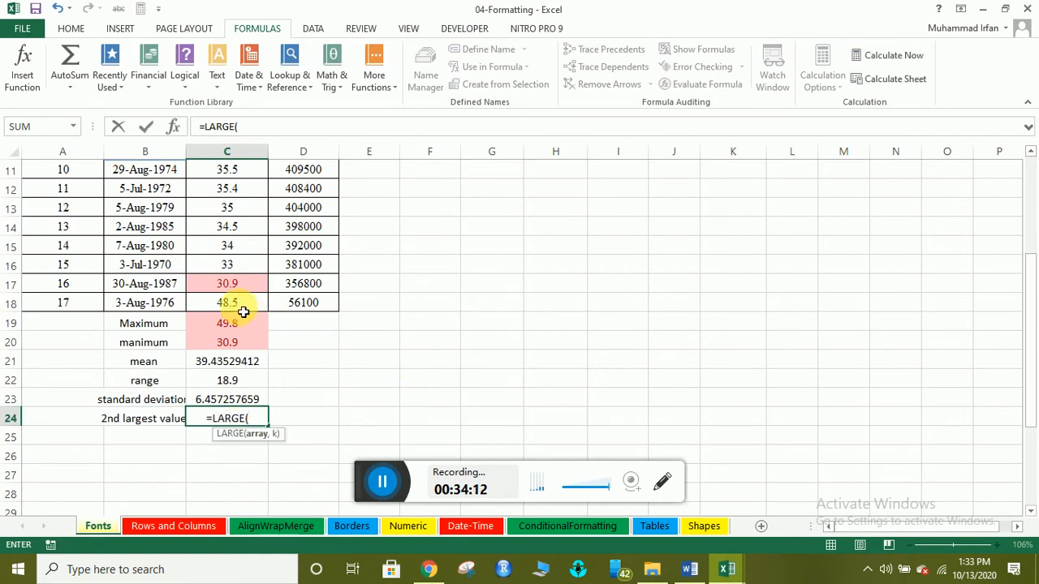
pyautogui.moveTo(236, 307); pyautogui.dragTo(232, 206)
pyautogui.write(')')
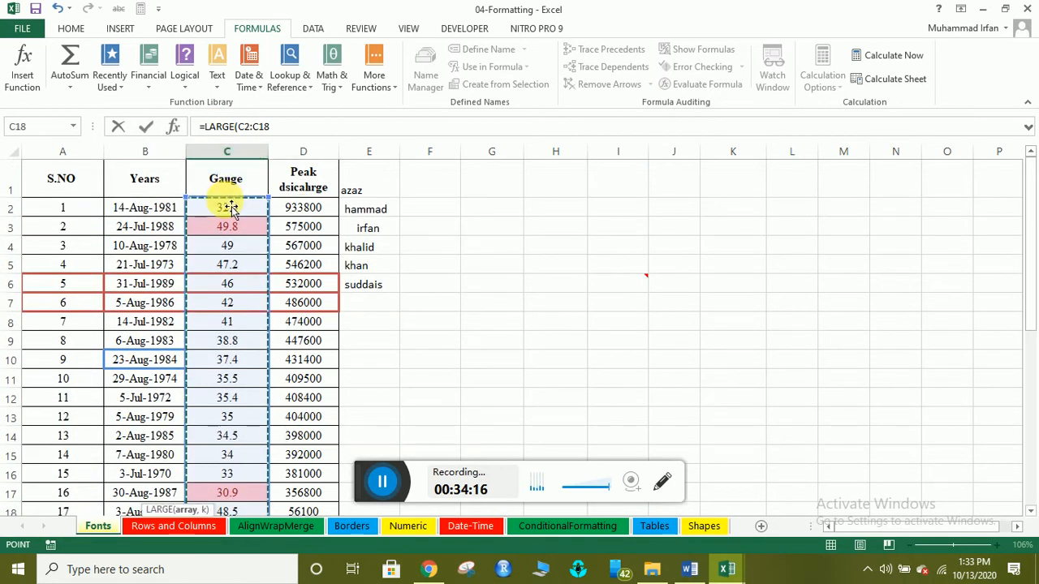
pyautogui.scroll(-3, 244, 333)
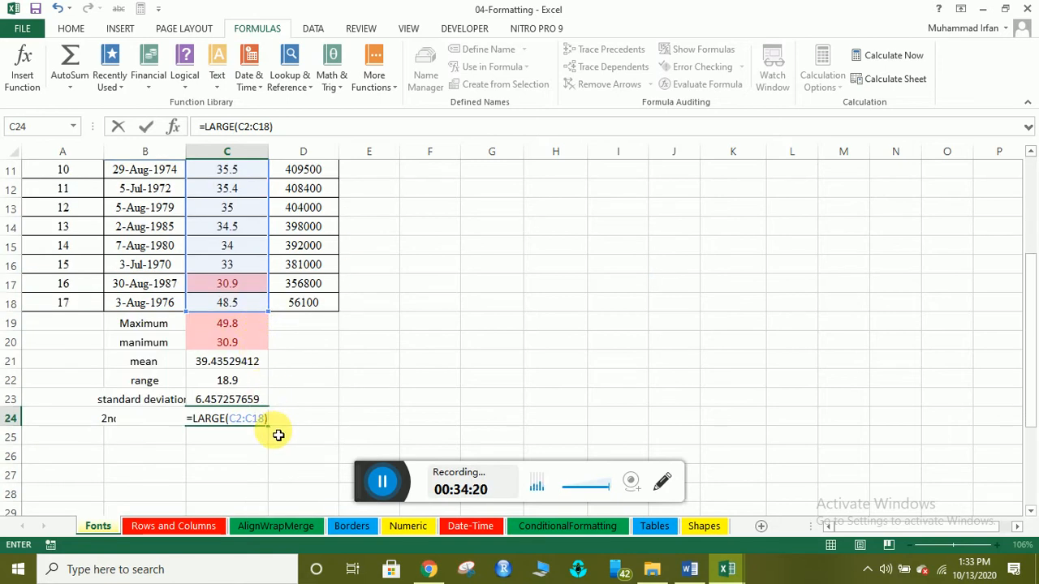
pyautogui.press('Return')
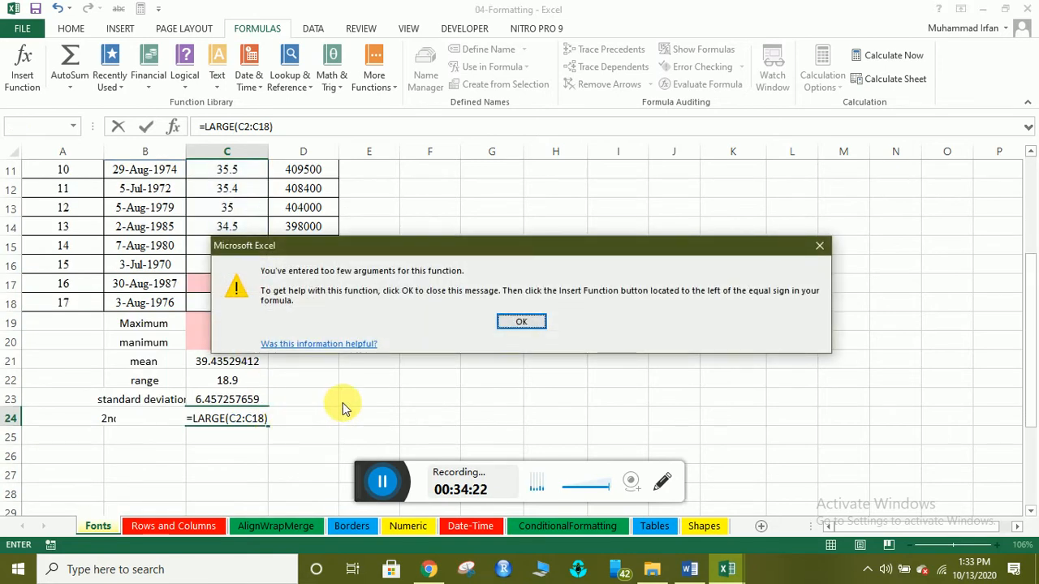
pyautogui.click(811, 245)
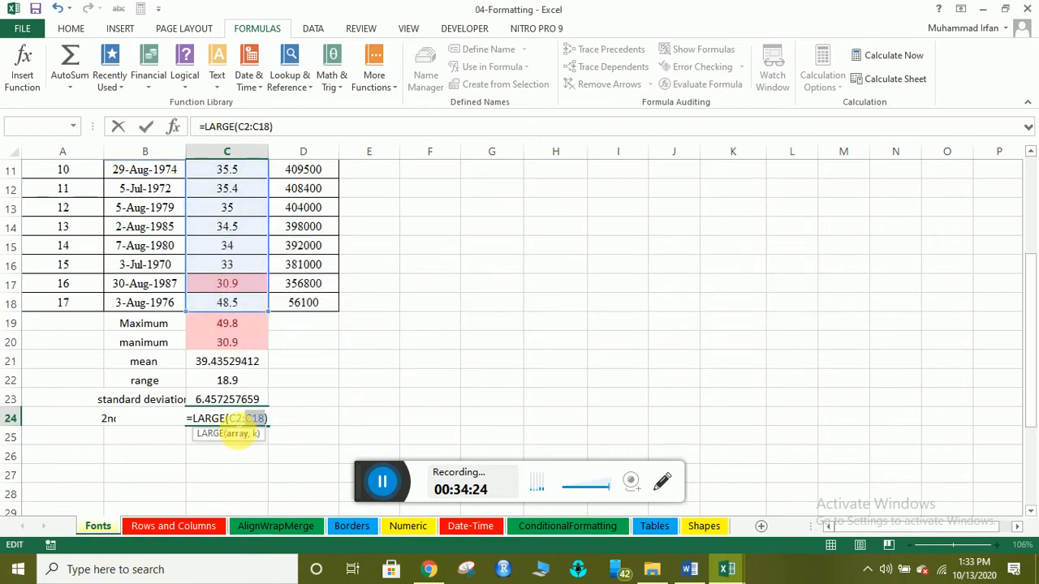
pyautogui.click(266, 421)
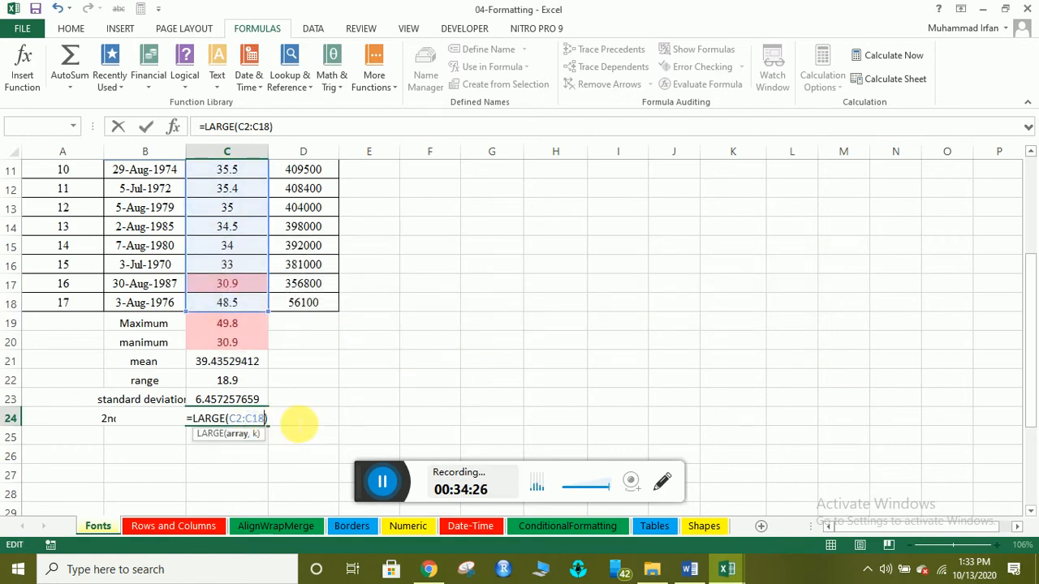
pyautogui.write(',')
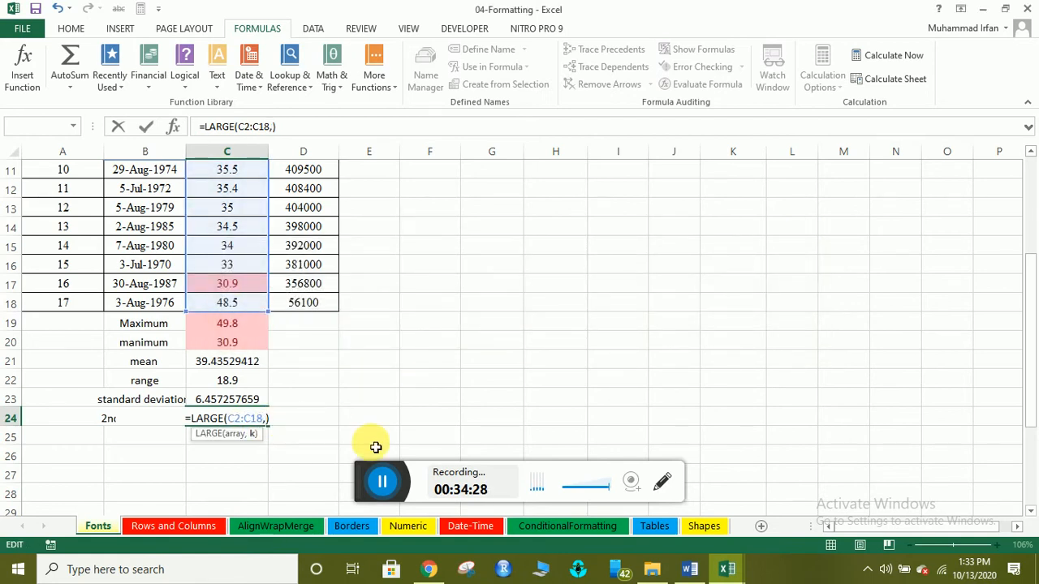
pyautogui.write('2')
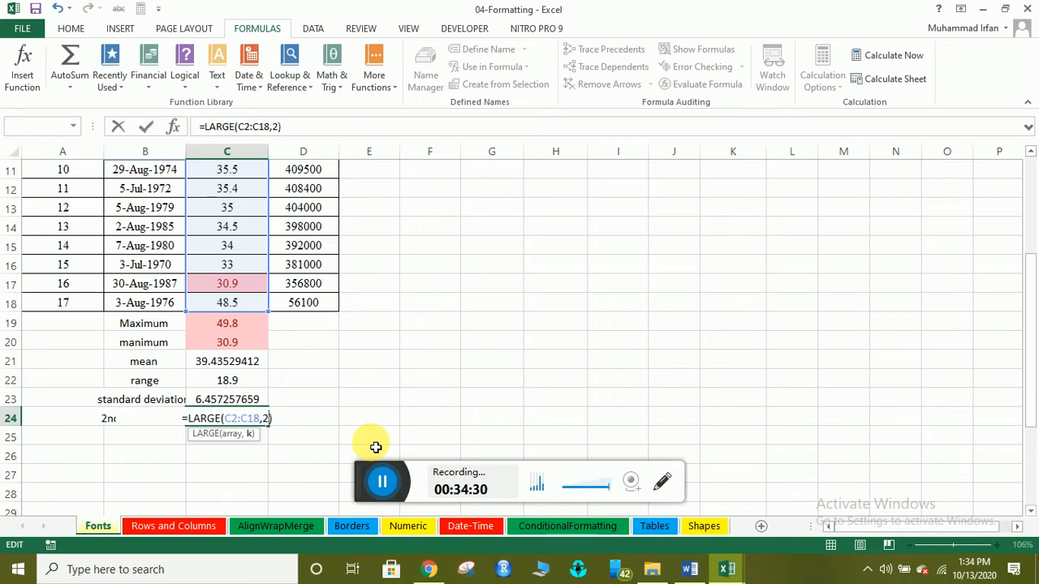
pyautogui.press('Return')
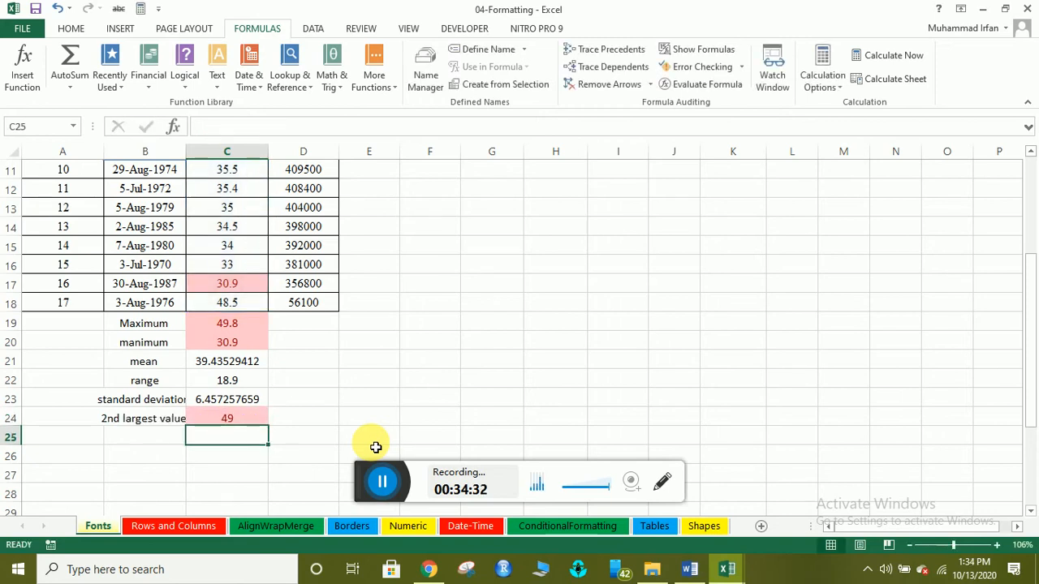
# Type the label '3rd largest value' in B25.
pyautogui.click(231, 419)
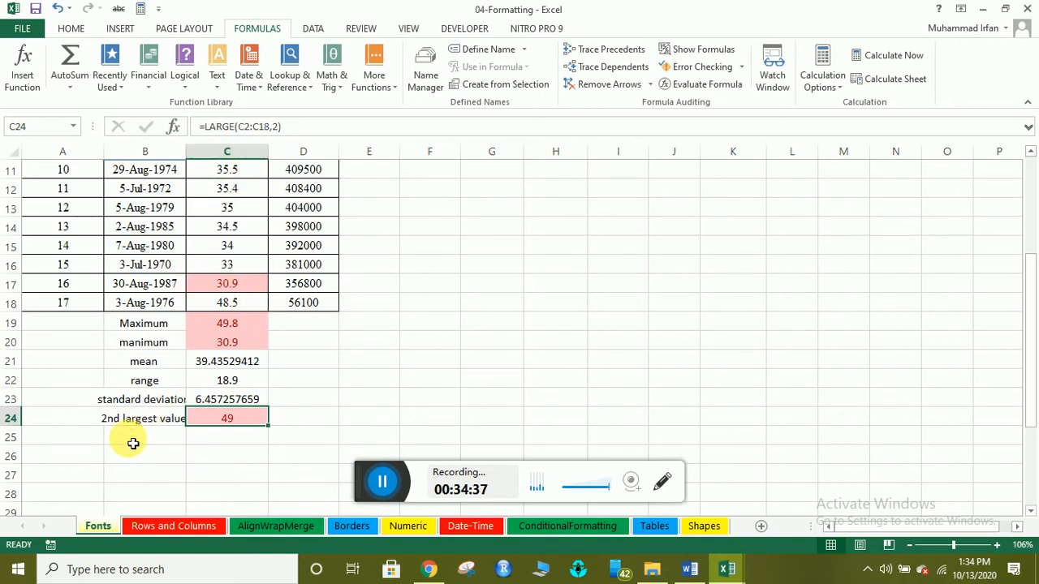
pyautogui.click(164, 441)
pyautogui.write('3rd lae')
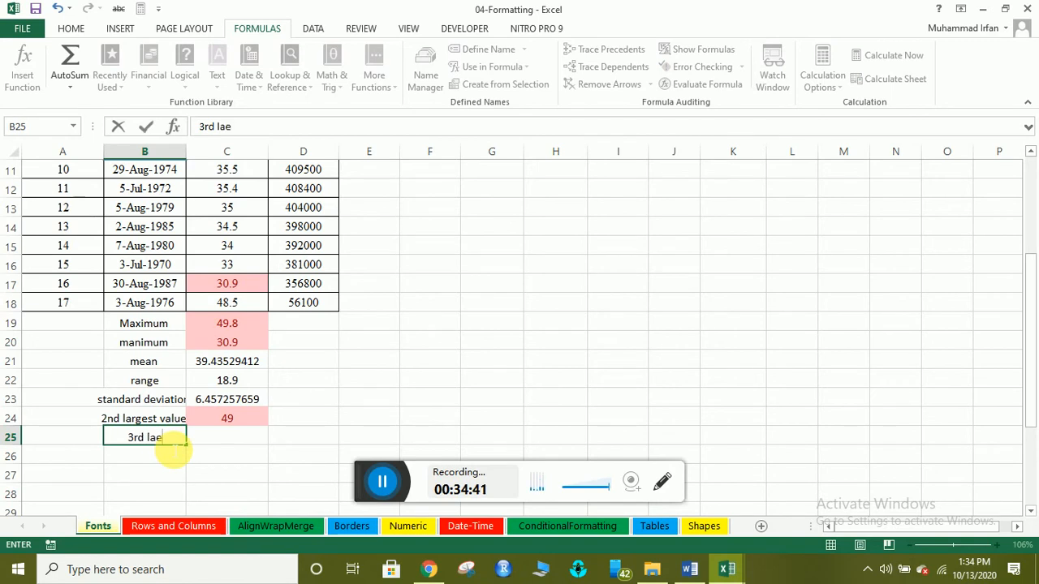
pyautogui.press('BackSpace')
pyautogui.press('BackSpace')
pyautogui.write('rgest value')
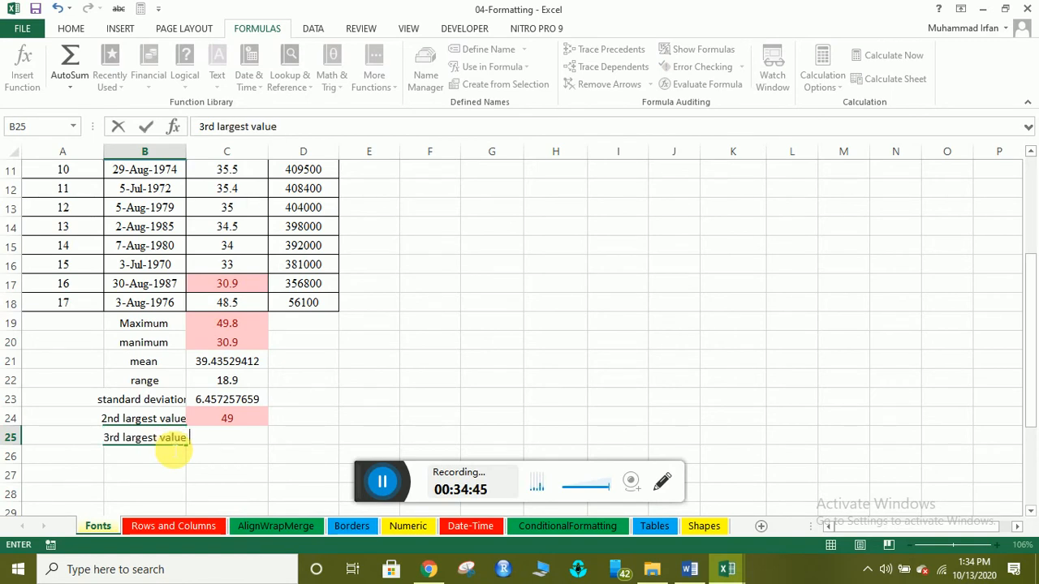
pyautogui.press('Return')
# Enter =LARGE(C2:C18,3) in C25, giving 48.5.
pyautogui.click(224, 438)
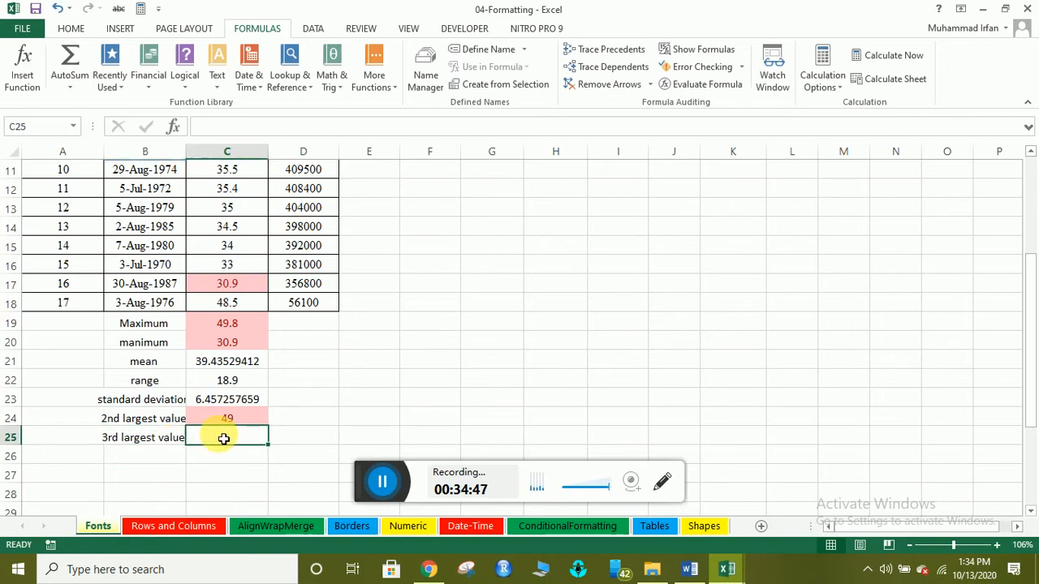
pyautogui.write('=large')
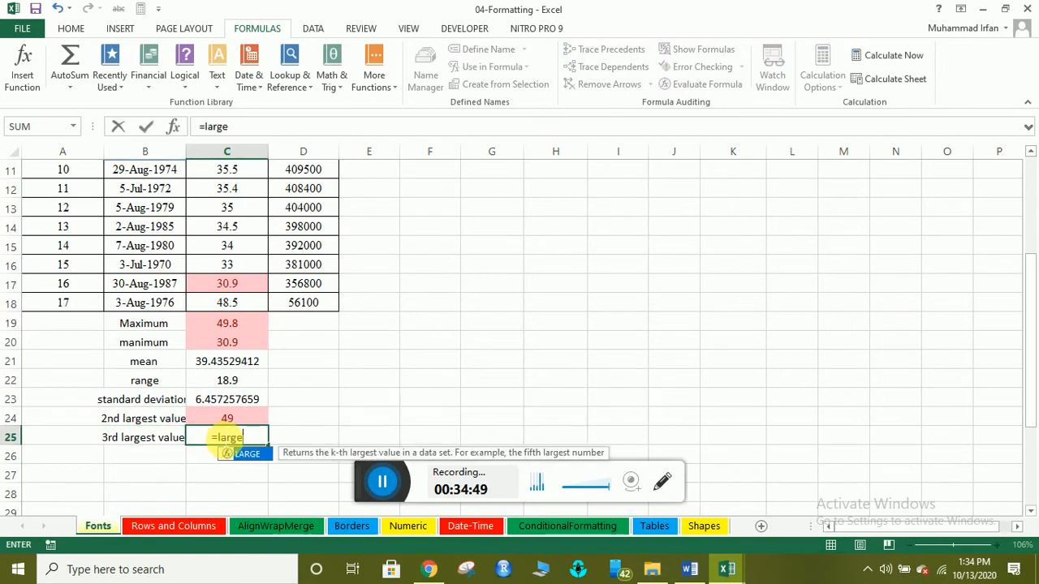
pyautogui.press('Tab')
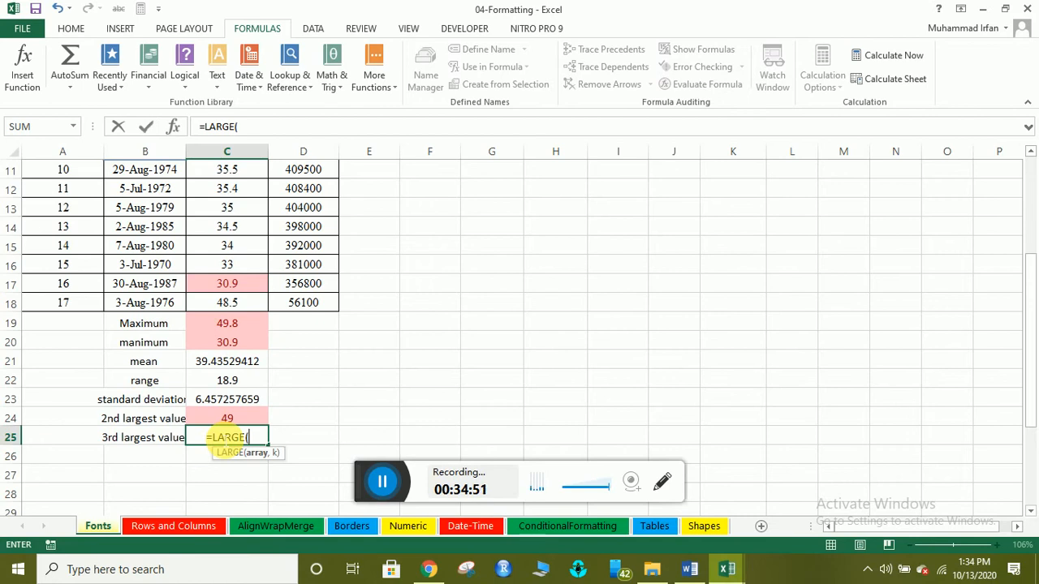
pyautogui.moveTo(231, 305); pyautogui.dragTo(230, 209)
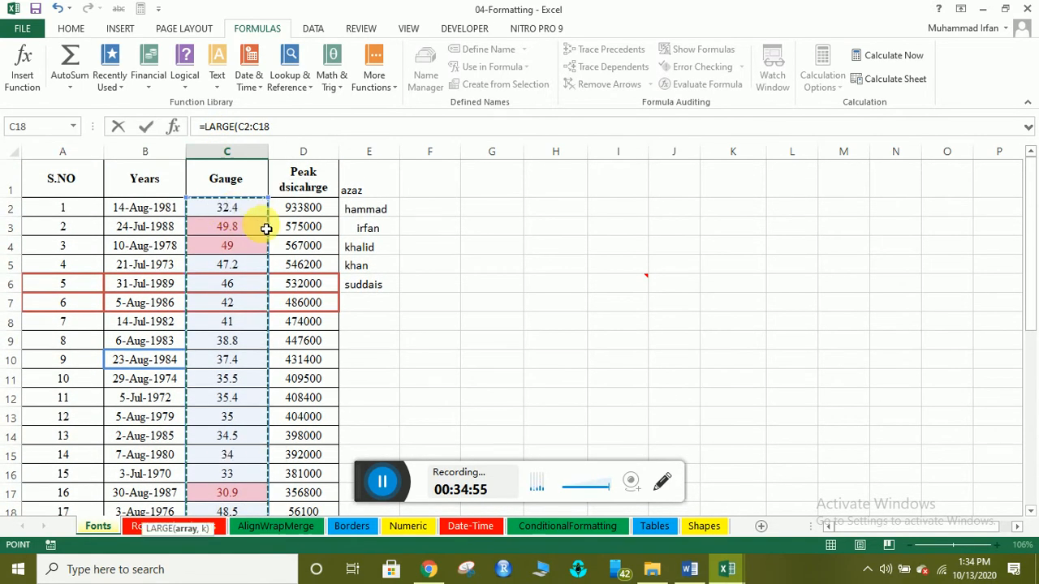
pyautogui.write(')')
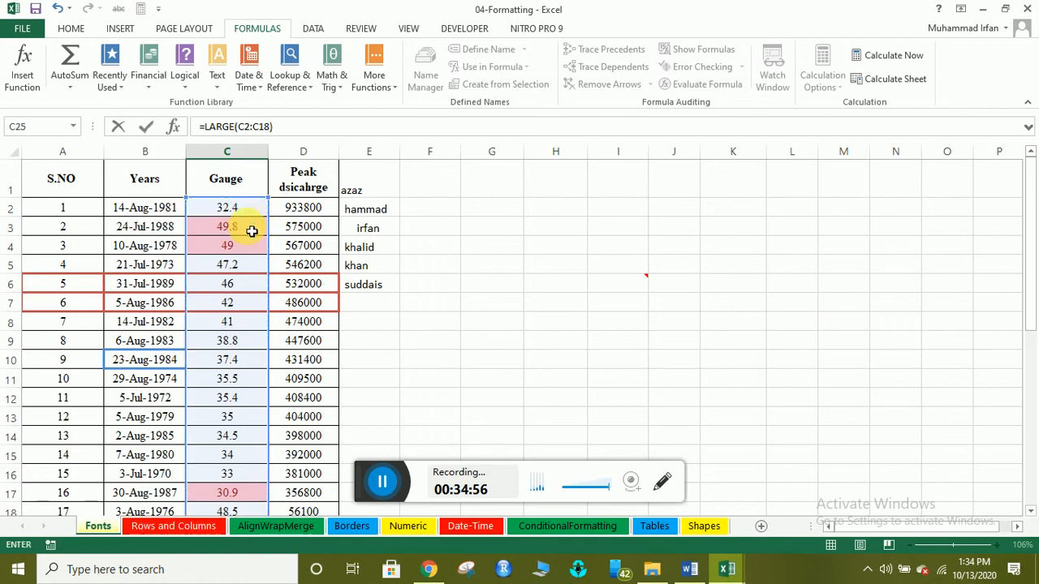
pyautogui.scroll(-3, 264, 414)
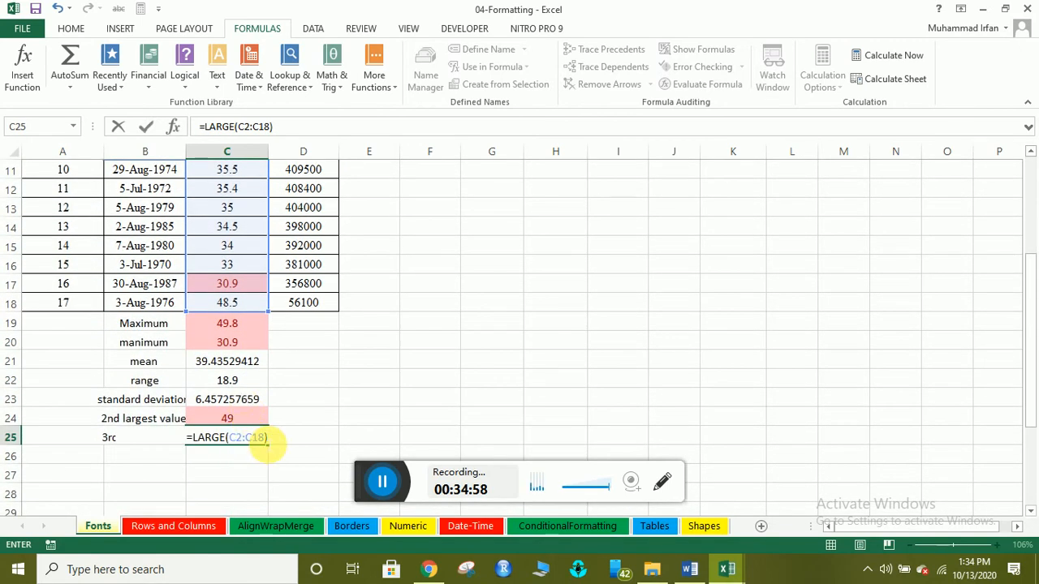
pyautogui.click(266, 442)
pyautogui.write(',')
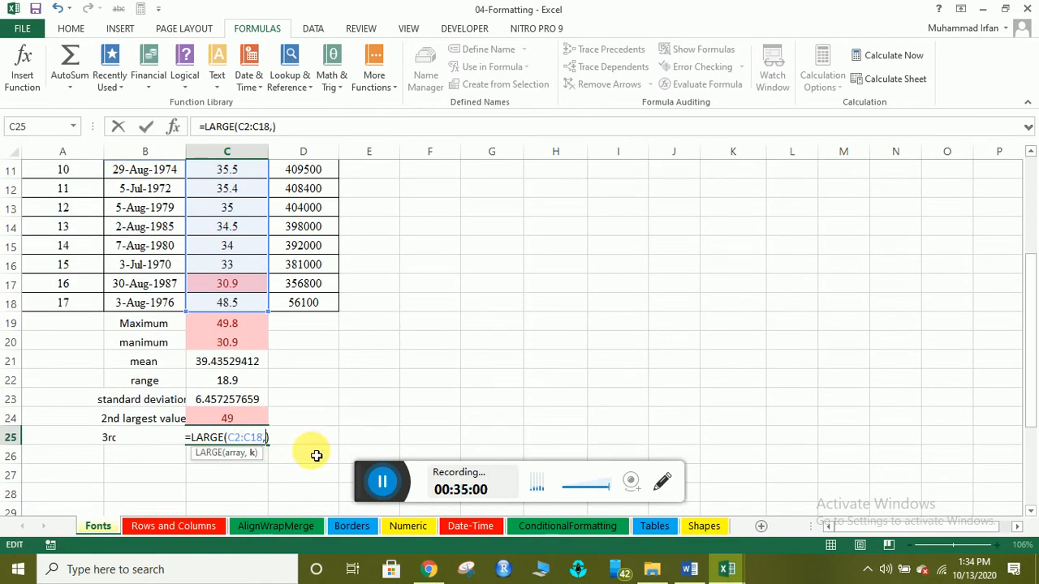
pyautogui.write('3')
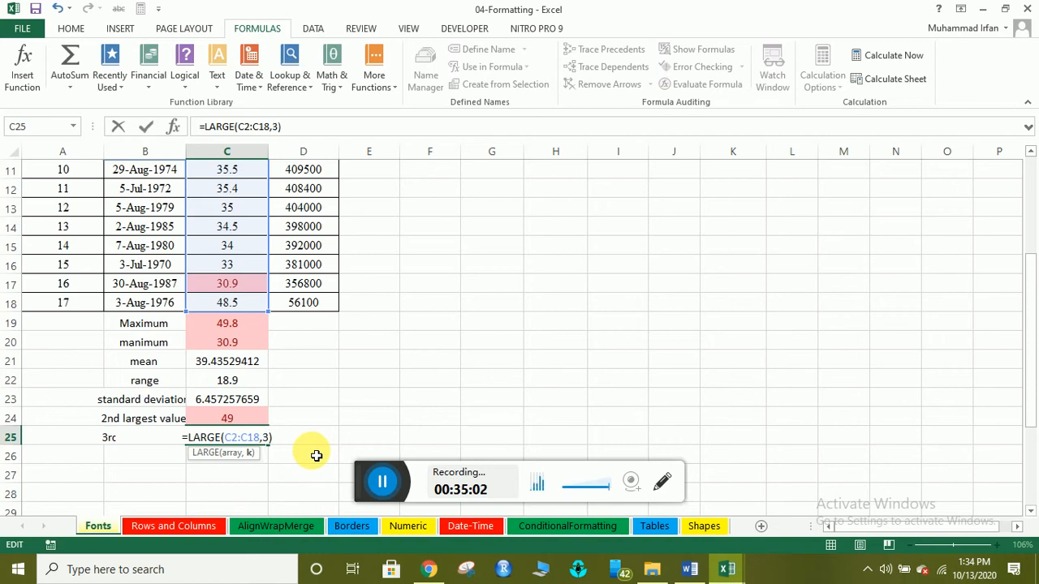
pyautogui.press('Return')
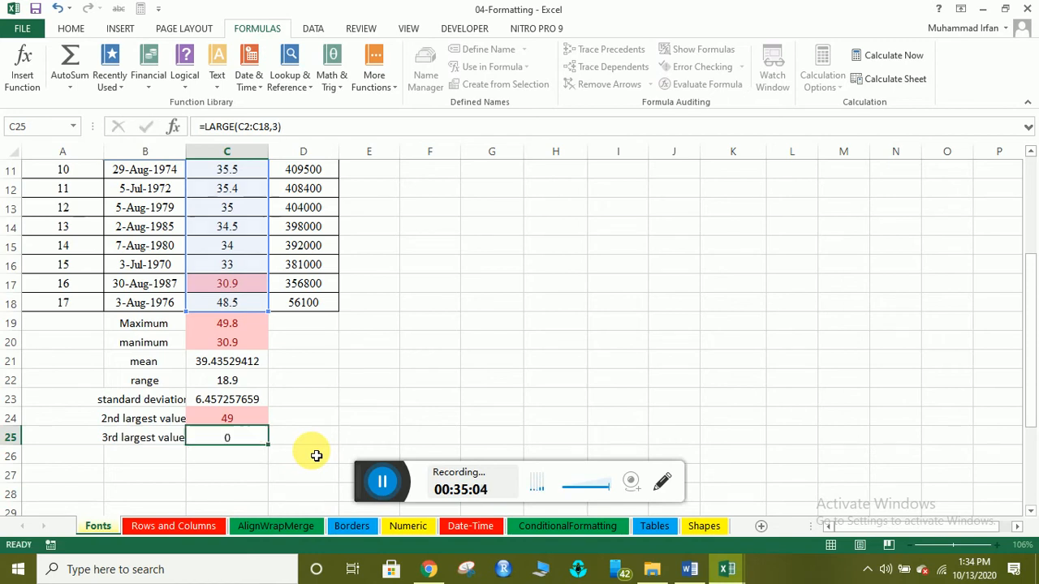
pyautogui.click(225, 437)
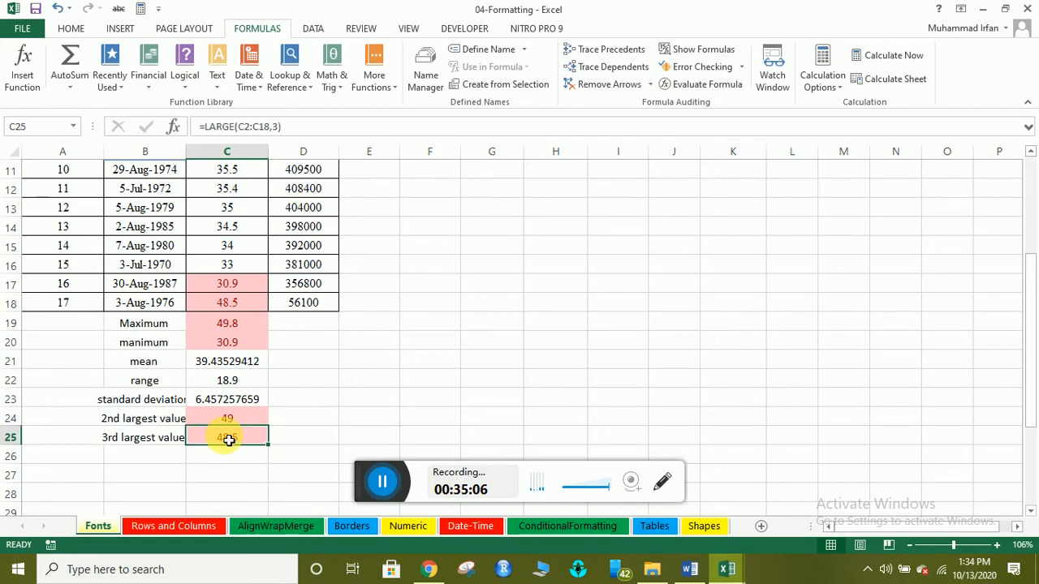
# Return focus to the Excel window and show the HOME ribbon commands.
pyautogui.click(219, 456)
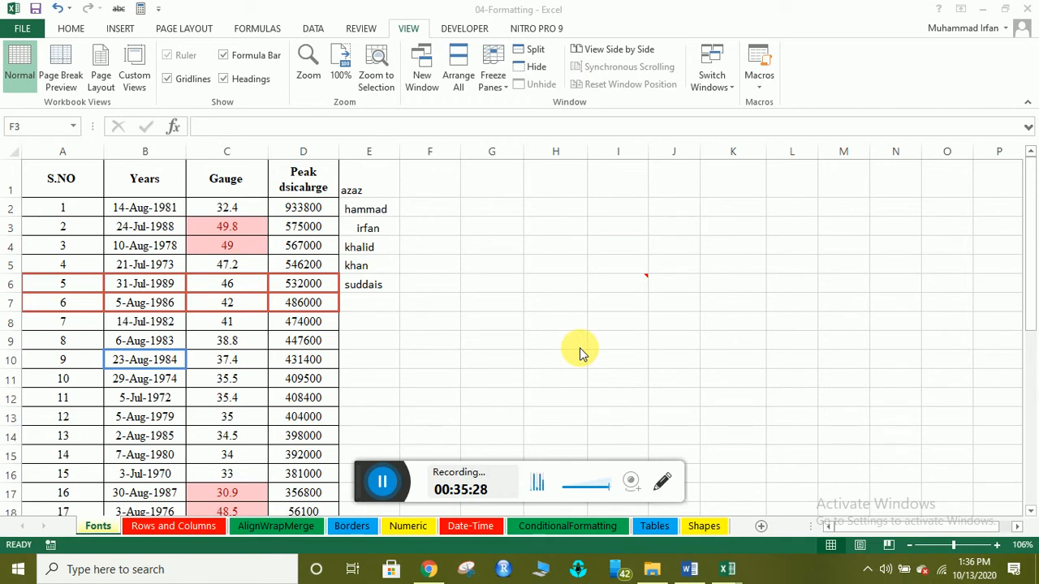
pyautogui.click(74, 13)
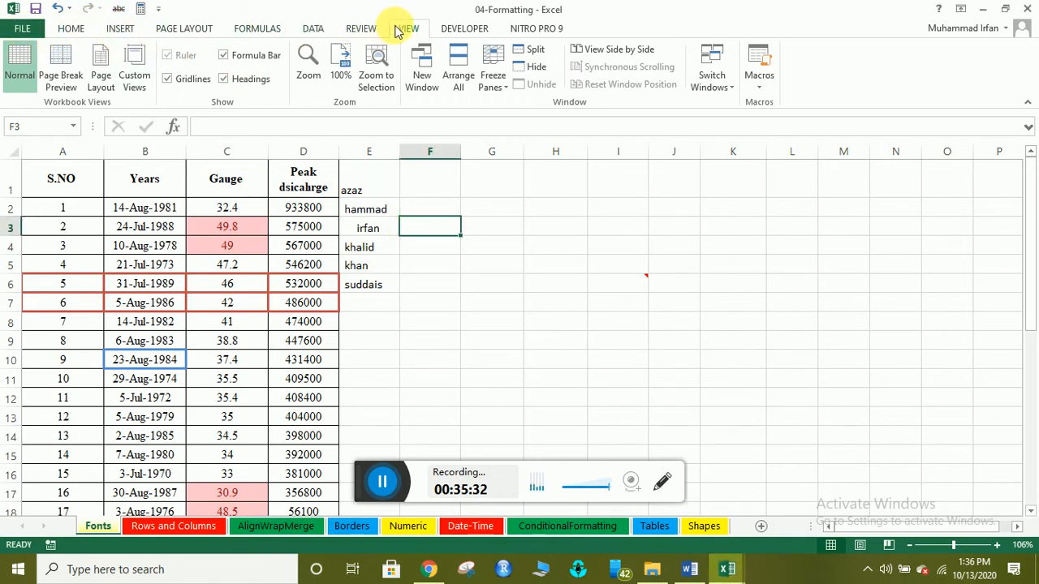
pyautogui.click(68, 29)
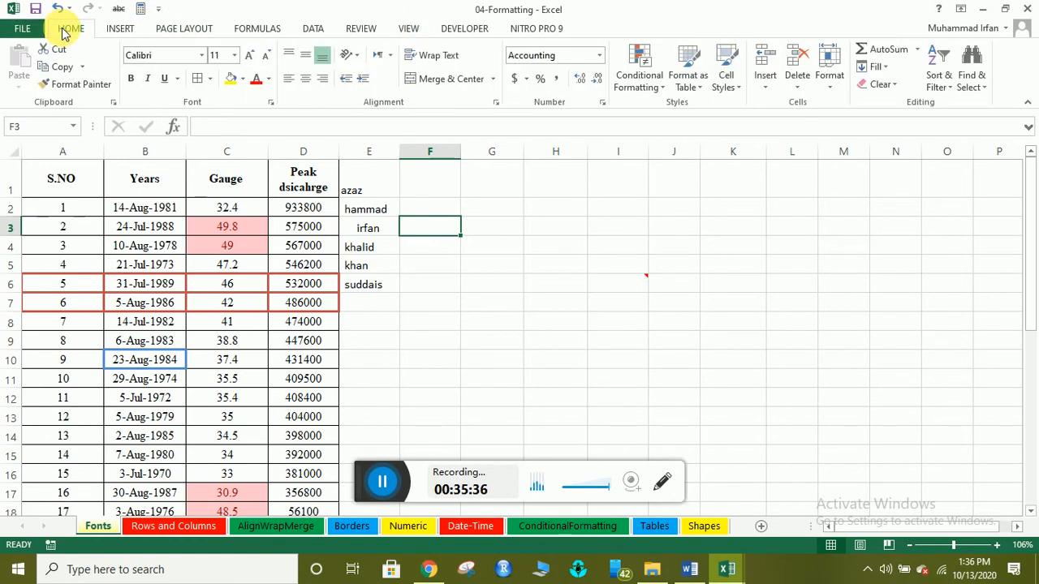
# Turn the Gridlines option off and back on in the VIEW tab's Show group.
pyautogui.click(406, 28)
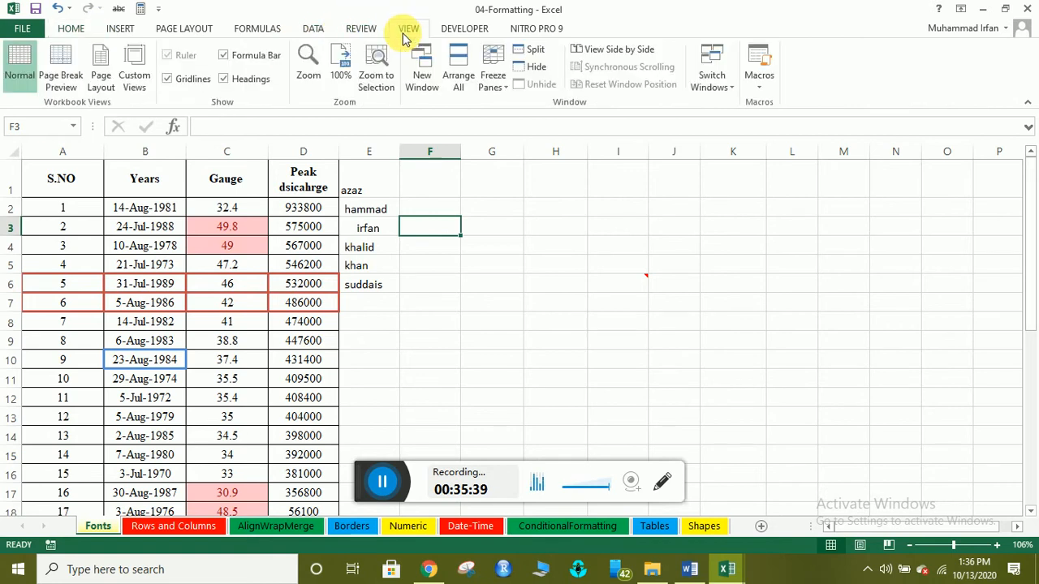
pyautogui.click(167, 78)
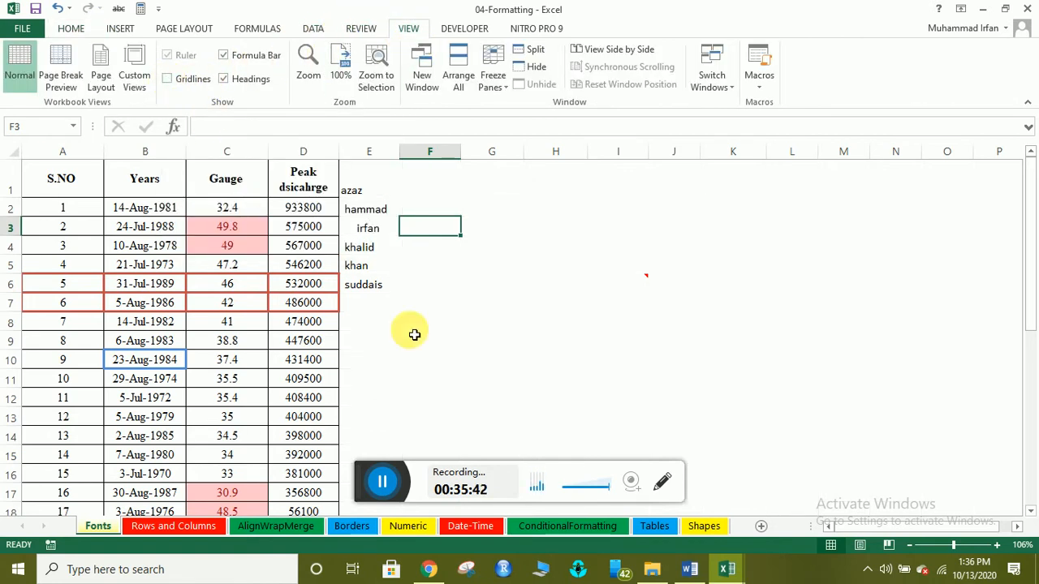
pyautogui.click(468, 250)
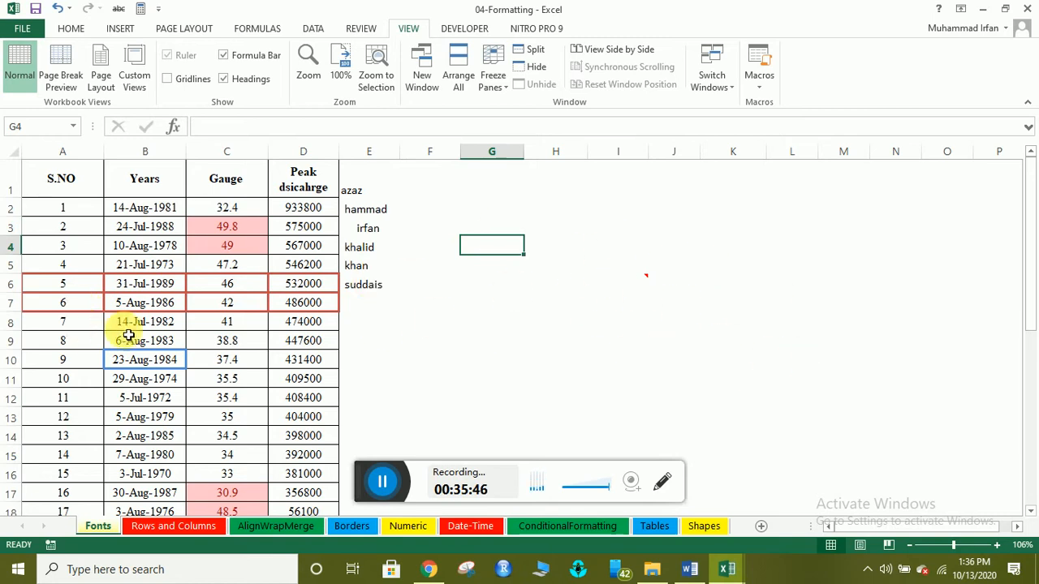
pyautogui.click(166, 79)
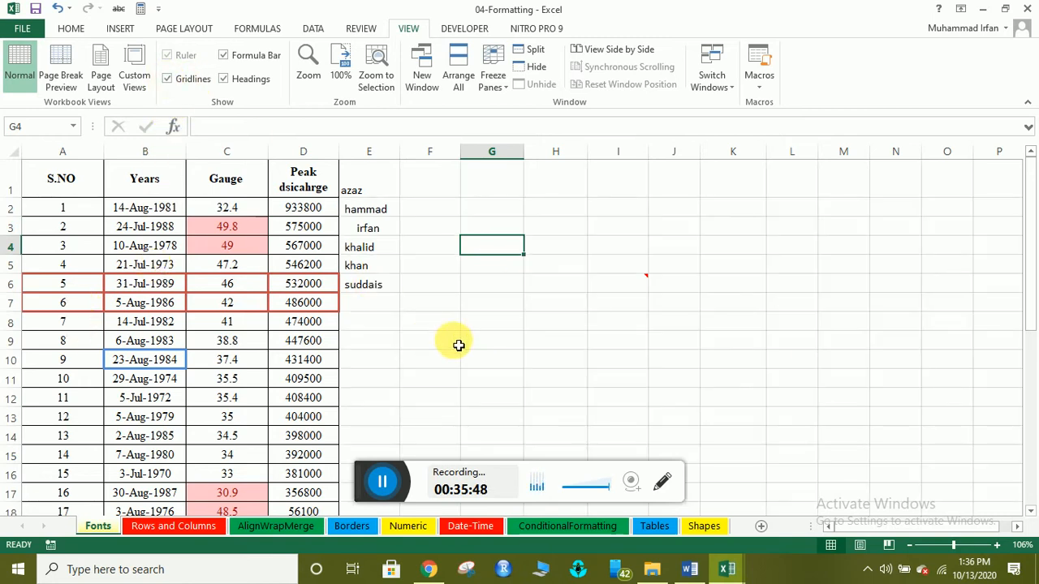
pyautogui.click(450, 341)
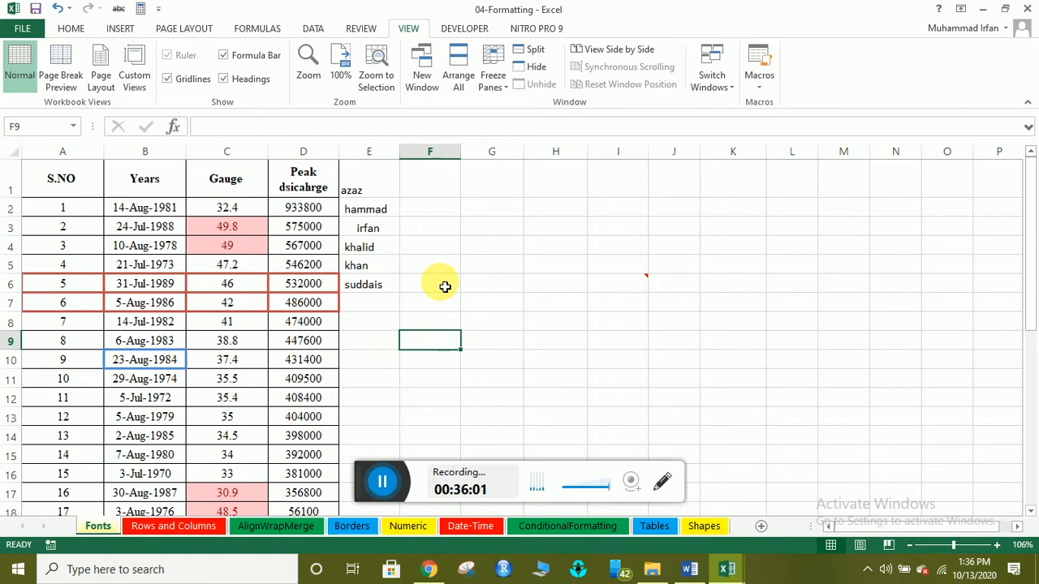
# Select the whole sheet and clear all borders with Ctrl+Shift+minus.
pyautogui.click(16, 154)
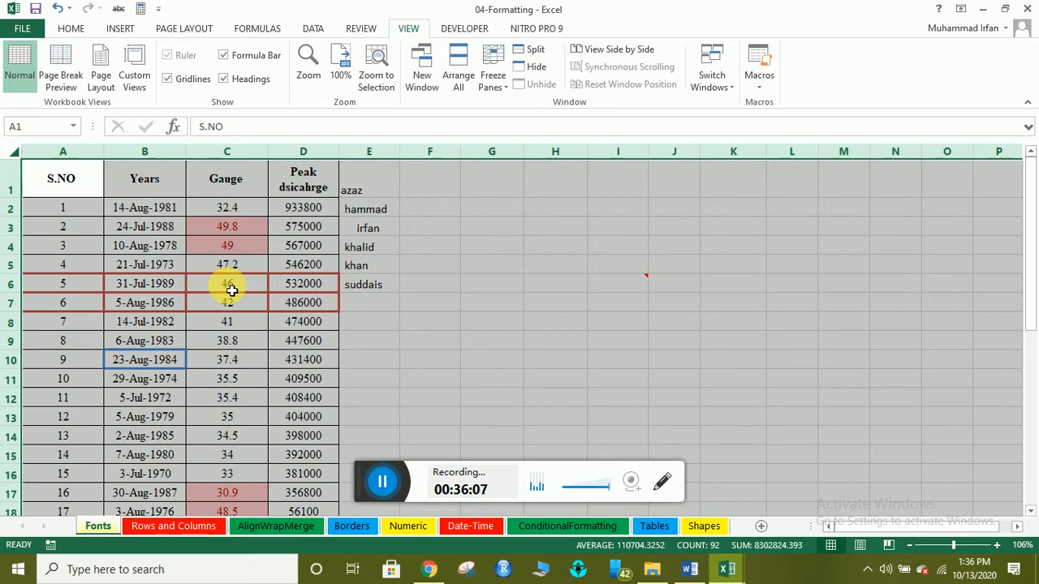
pyautogui.hotkey('ctrl', 'shift', '-')
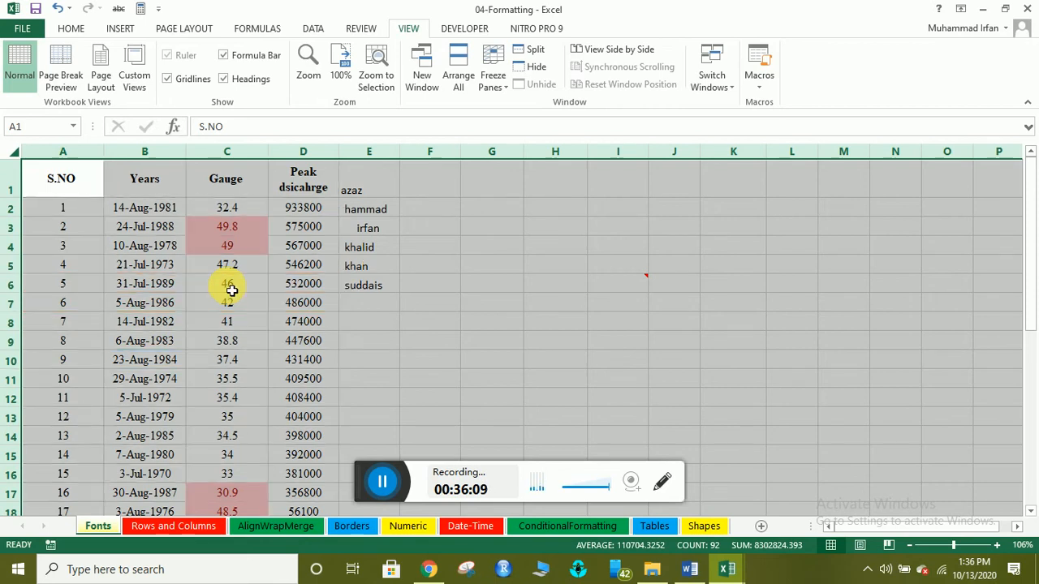
pyautogui.click(229, 350)
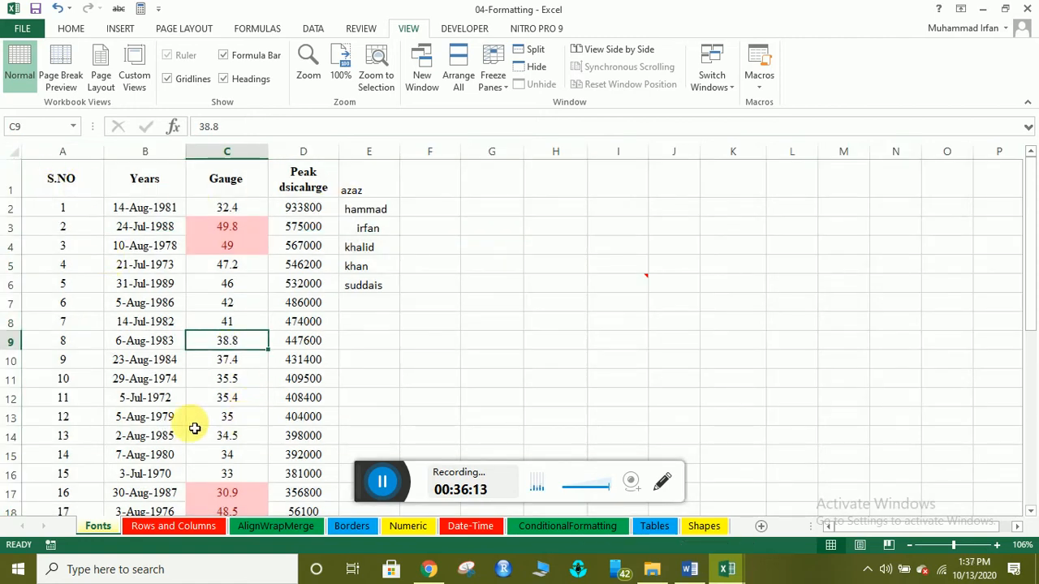
pyautogui.scroll(-3, 166, 373)
# Apply All Borders to A1:D18 from the HOME Borders dropdown.
pyautogui.scroll(4, 116, 301)
pyautogui.scroll(-2, 70, 190)
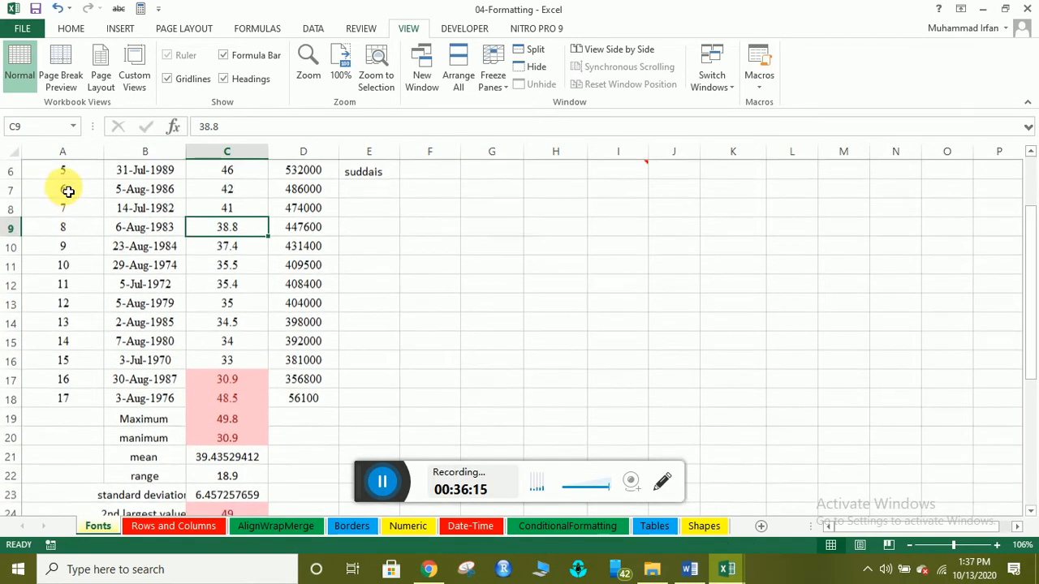
pyautogui.scroll(2, 95, 264)
pyautogui.scroll(-2, 108, 267)
pyautogui.scroll(2, 105, 235)
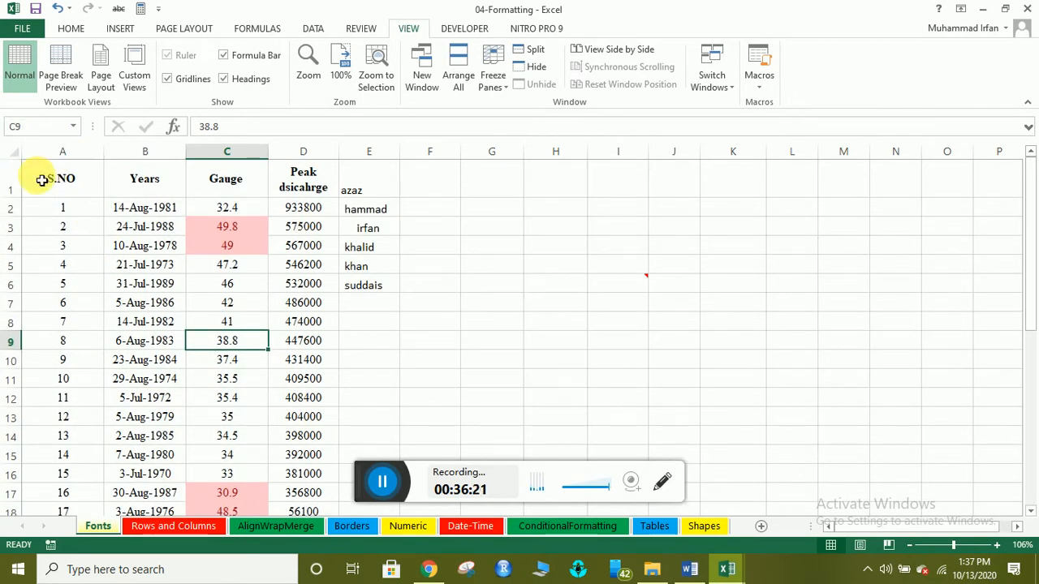
pyautogui.click(45, 175)
pyautogui.moveTo(117, 183); pyautogui.dragTo(302, 418)
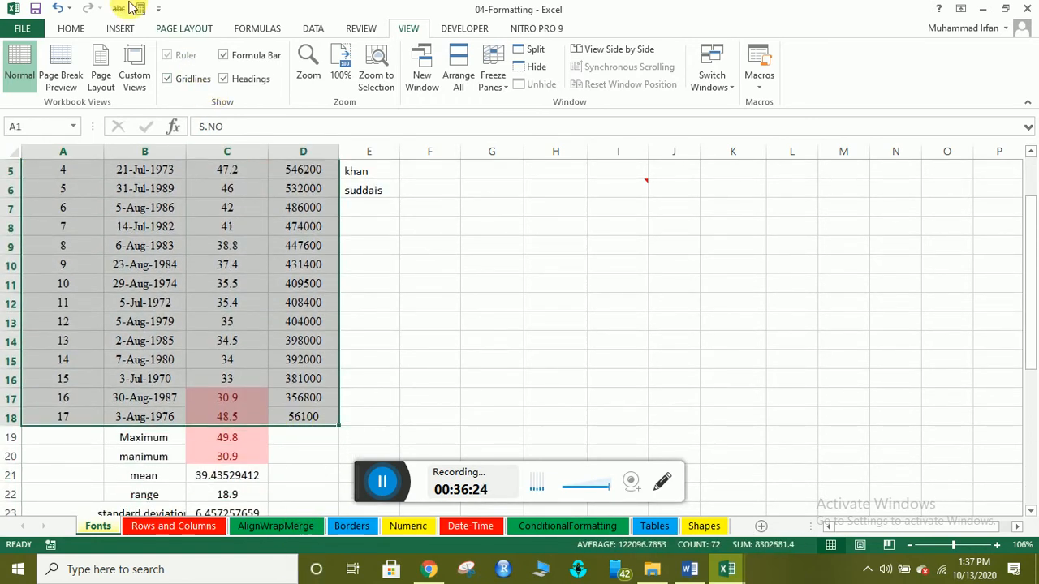
pyautogui.click(71, 28)
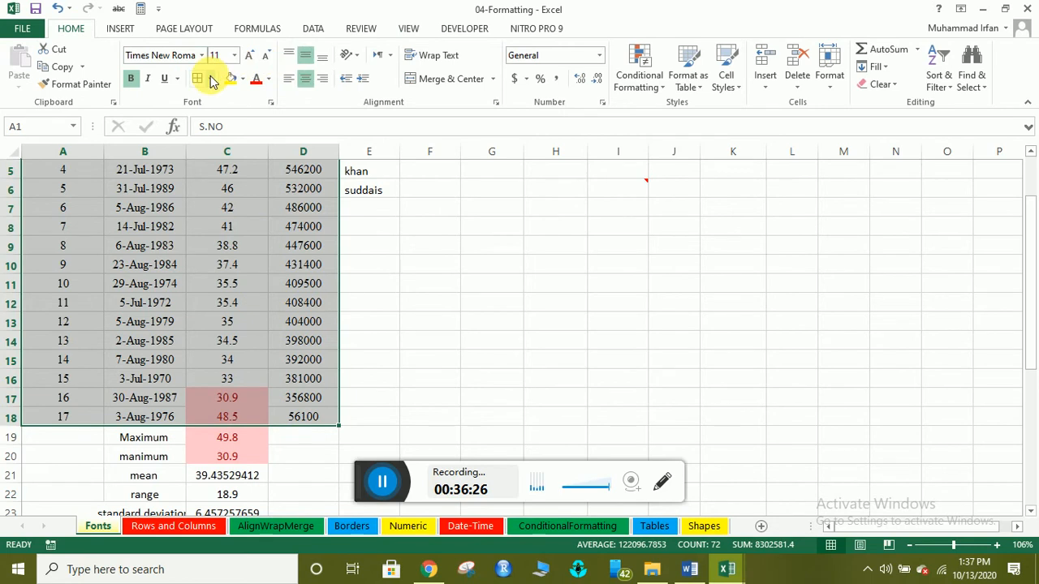
pyautogui.click(209, 78)
pyautogui.click(219, 209)
pyautogui.scroll(2, 138, 338)
pyautogui.click(139, 340)
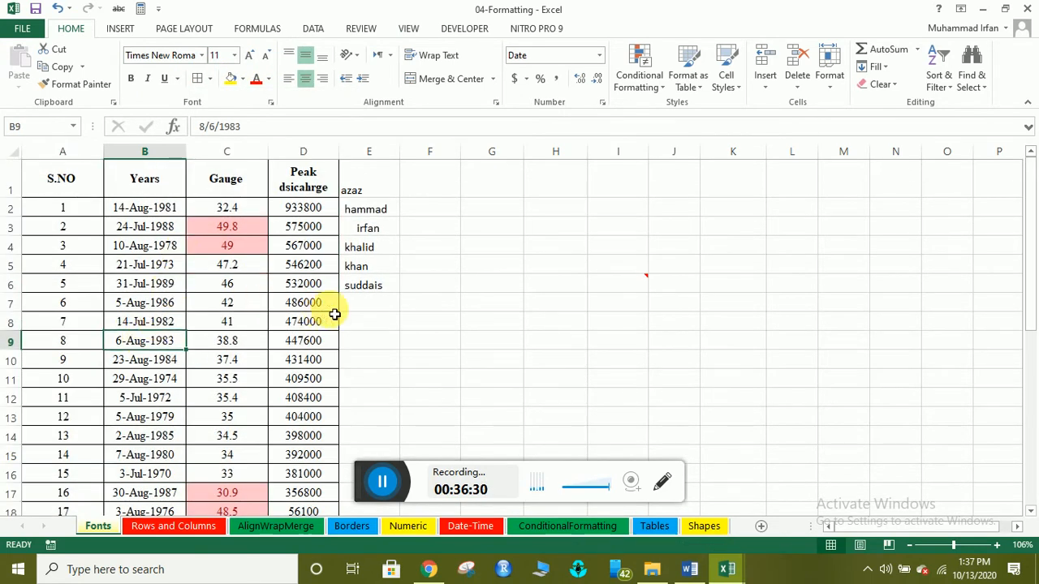
pyautogui.click(412, 269)
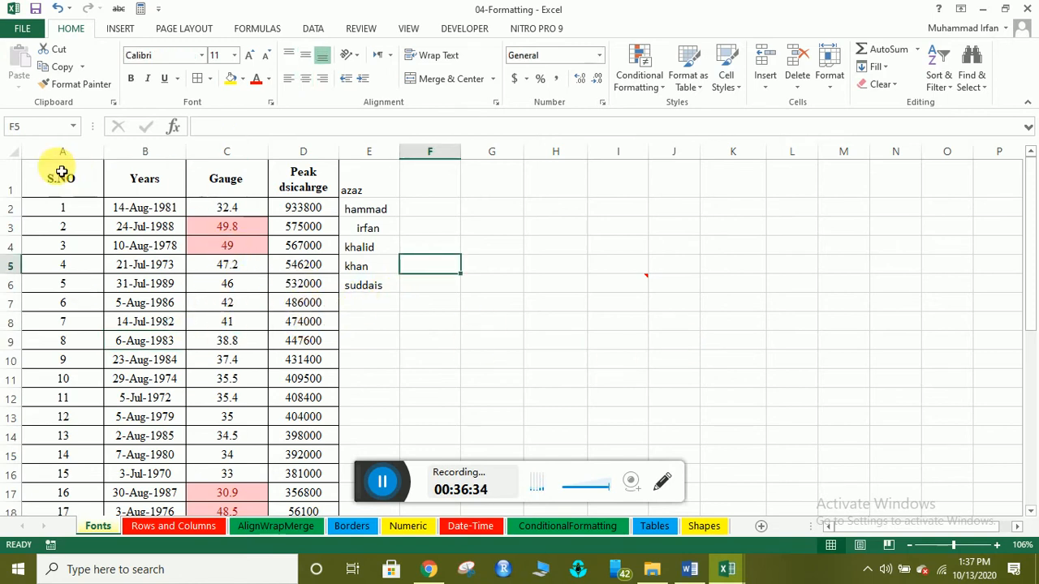
pyautogui.click(15, 152)
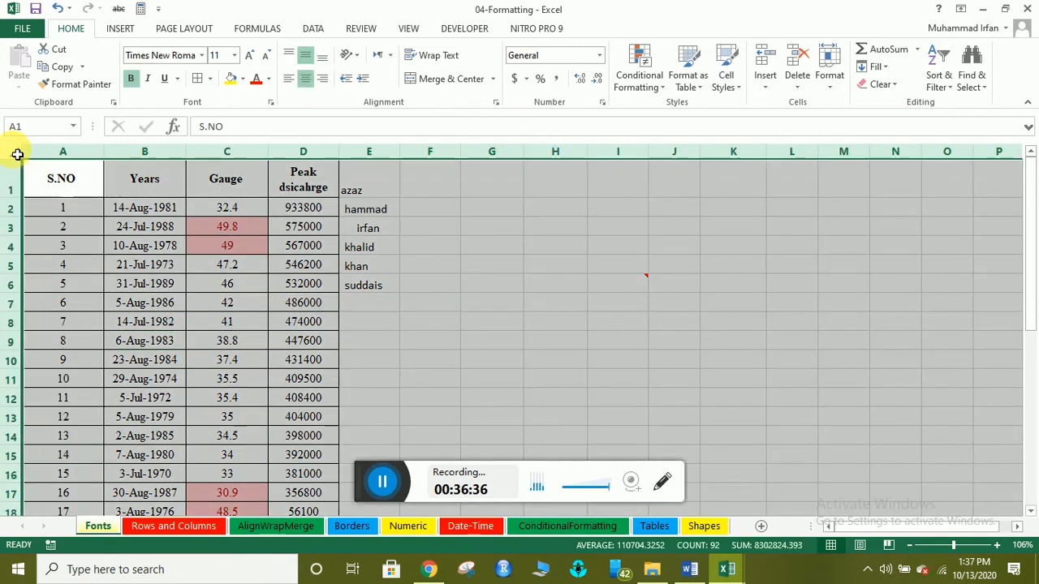
pyautogui.click(409, 29)
pyautogui.click(183, 85)
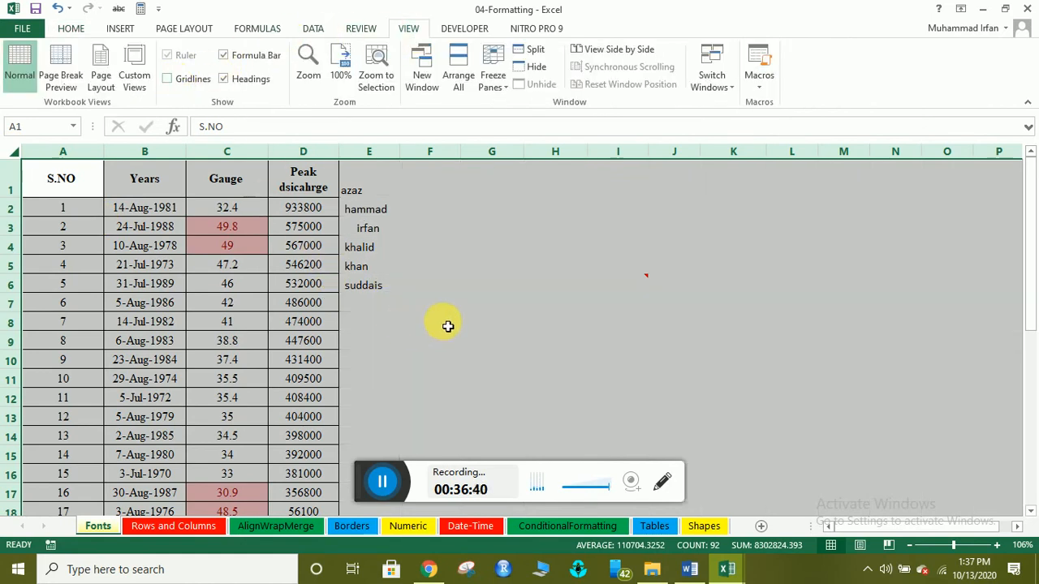
pyautogui.click(470, 284)
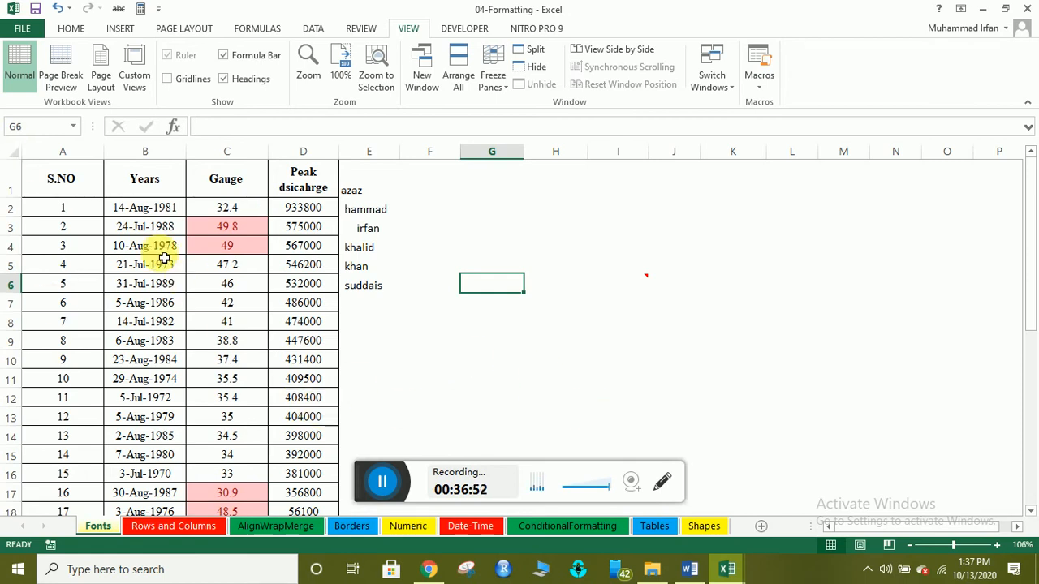
pyautogui.click(16, 155)
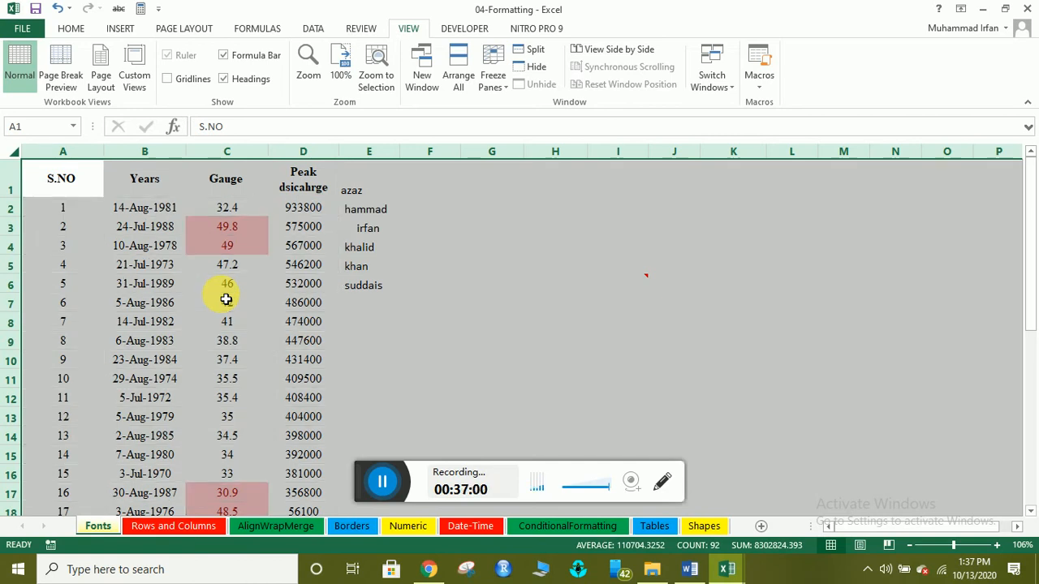
pyautogui.click(235, 320)
pyautogui.scroll(-5, 301, 382)
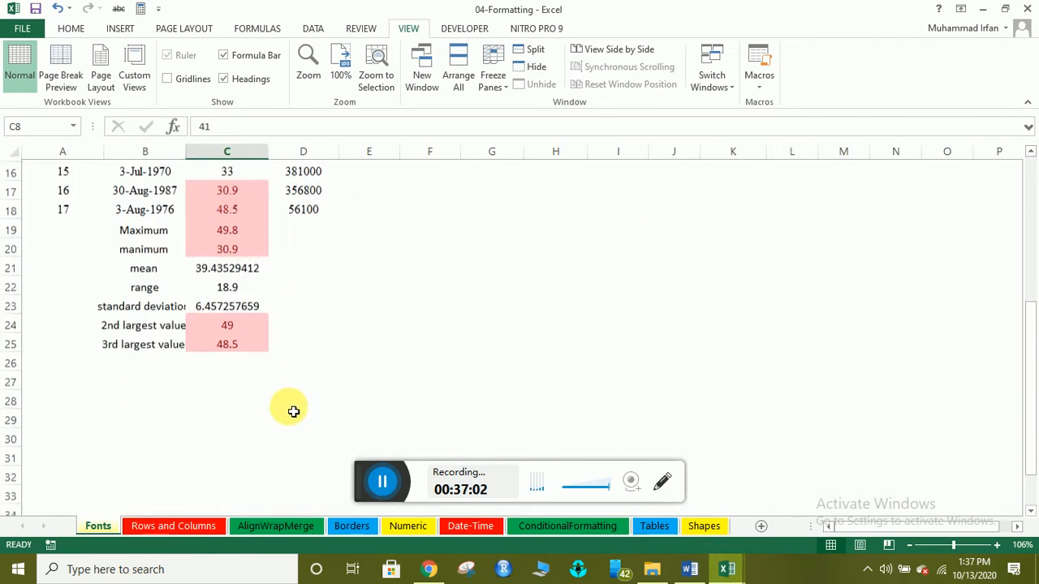
pyautogui.scroll(5, 293, 412)
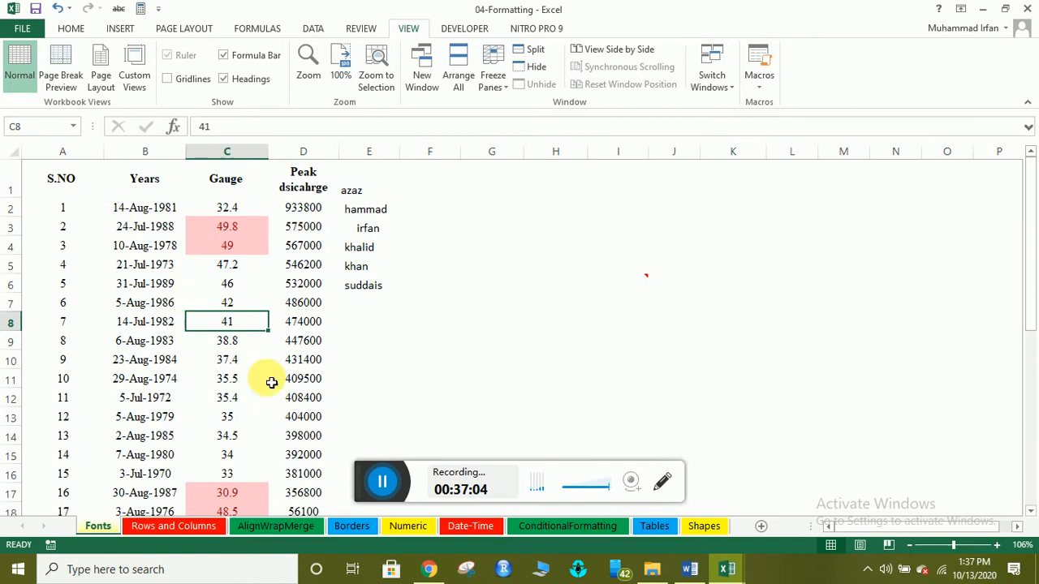
pyautogui.click(480, 255)
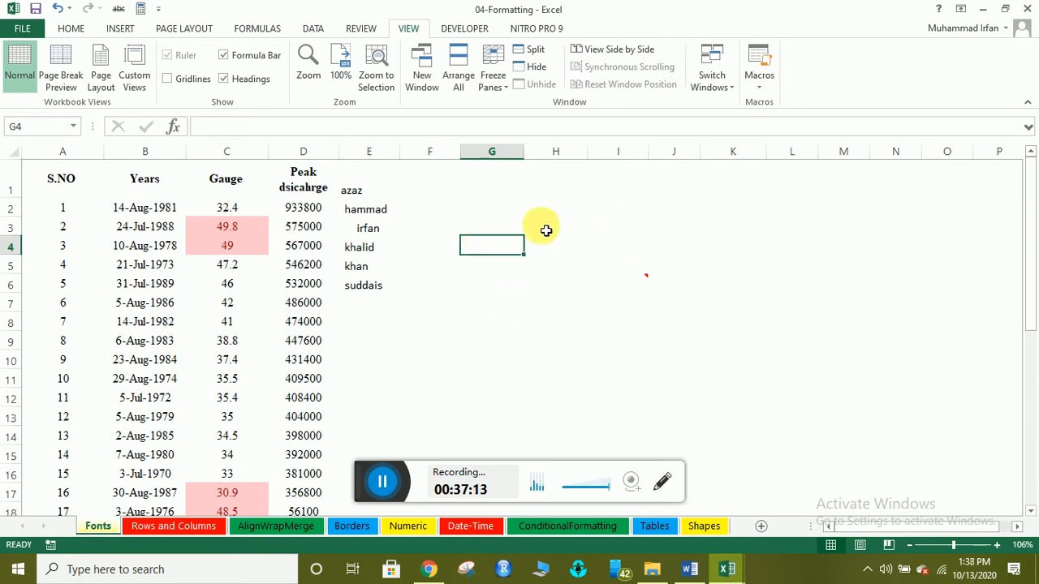
pyautogui.click(600, 287)
pyautogui.click(487, 227)
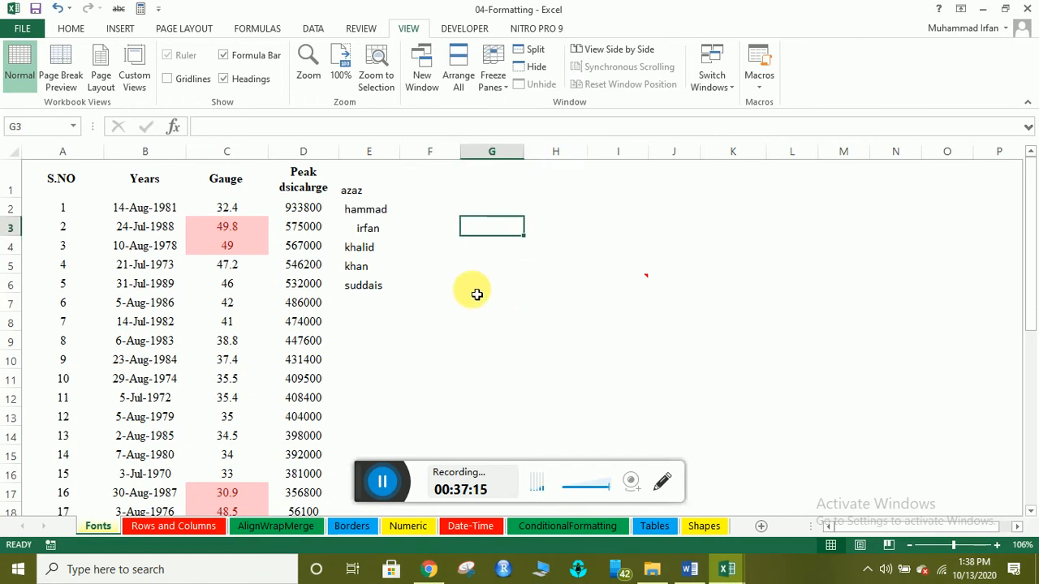
pyautogui.click(183, 78)
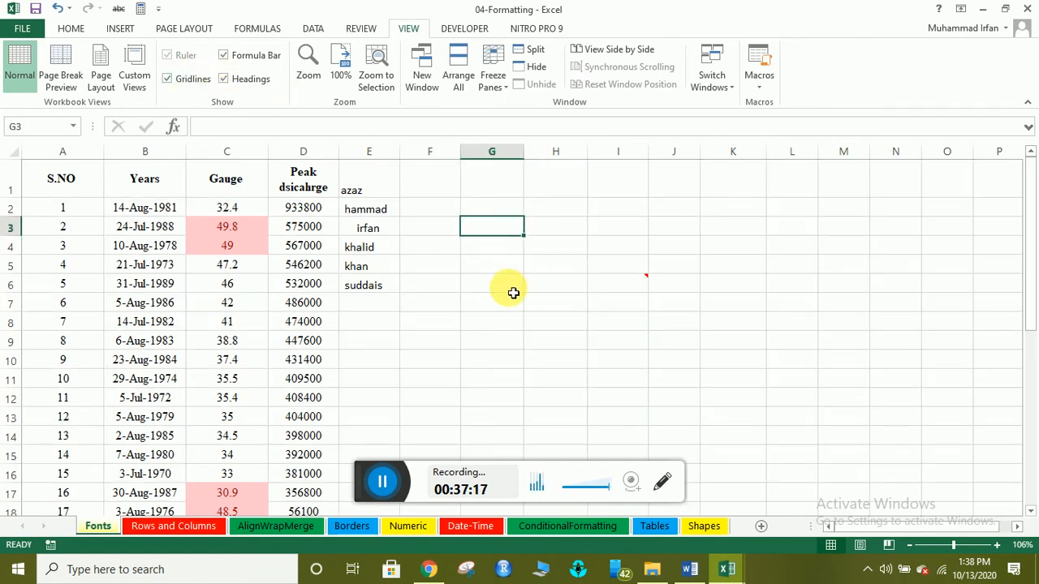
pyautogui.click(509, 286)
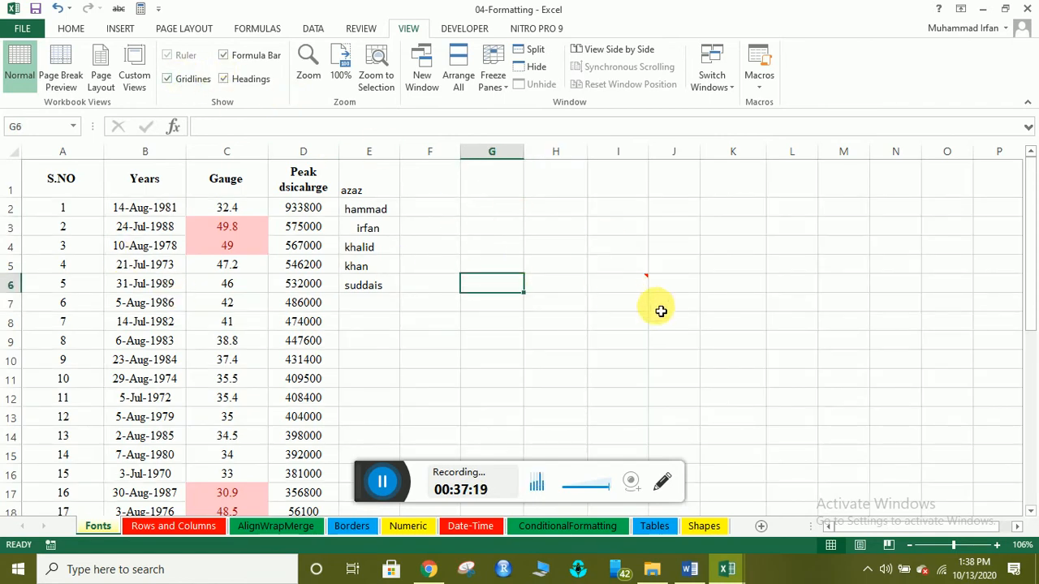
pyautogui.click(537, 211)
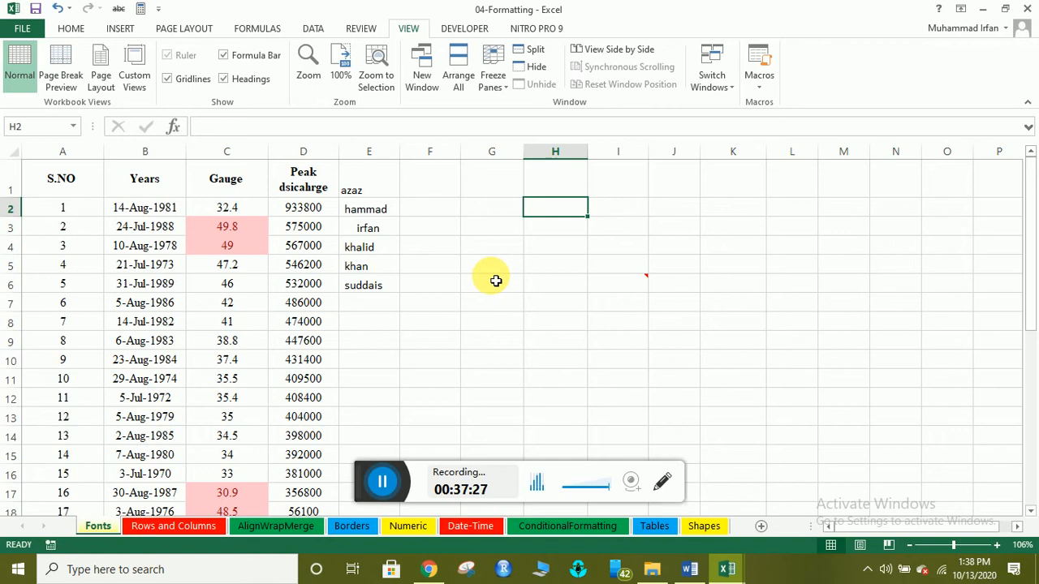
pyautogui.moveTo(67, 178); pyautogui.dragTo(309, 410)
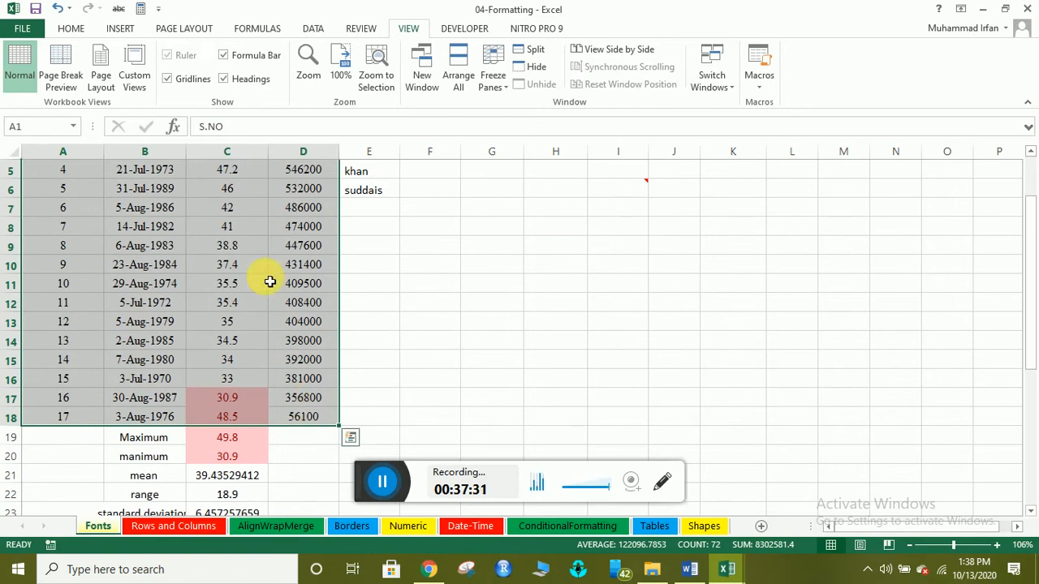
pyautogui.click(71, 29)
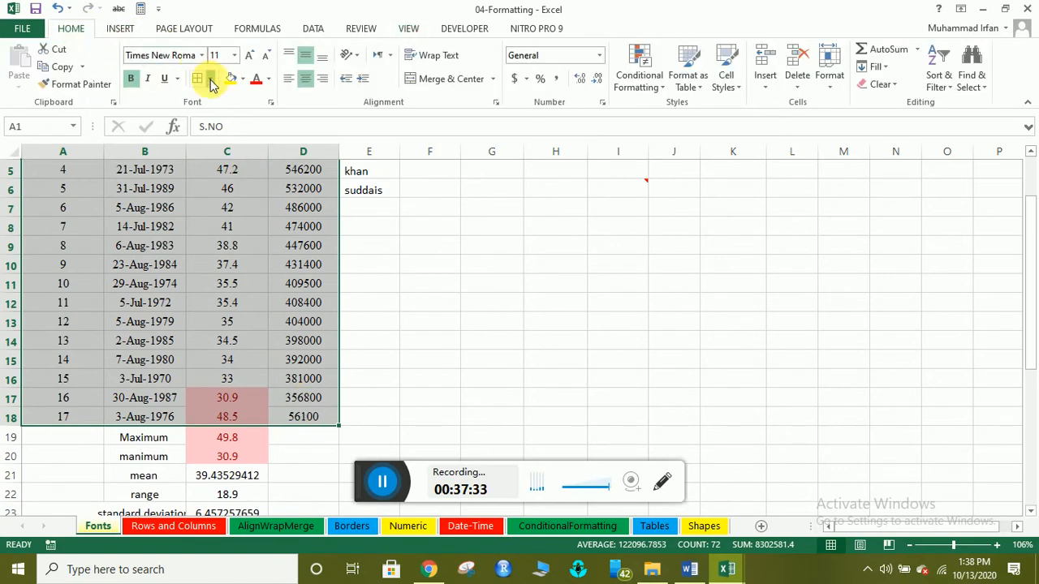
pyautogui.click(209, 79)
pyautogui.click(216, 207)
pyautogui.click(200, 336)
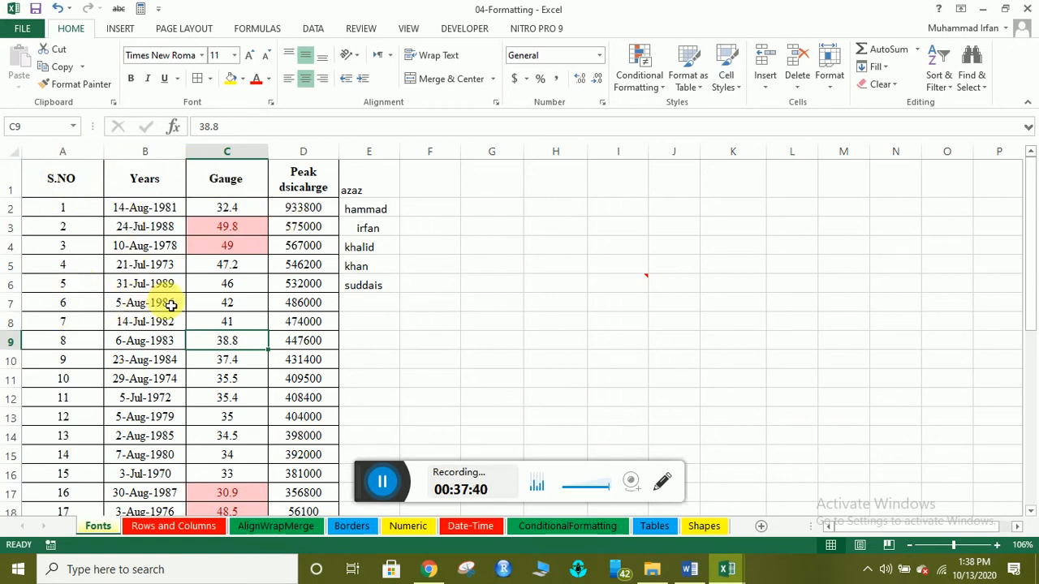
# Click through the Peak dsicahrge values, then select the entire column D.
pyautogui.click(382, 482)
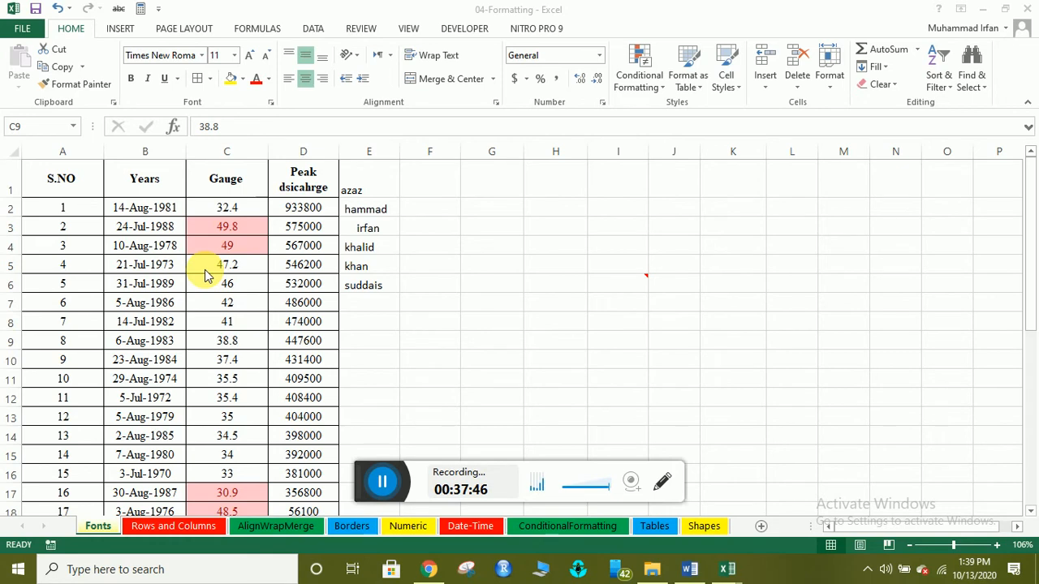
pyautogui.click(298, 223)
pyautogui.click(300, 208)
pyautogui.click(300, 227)
pyautogui.click(301, 246)
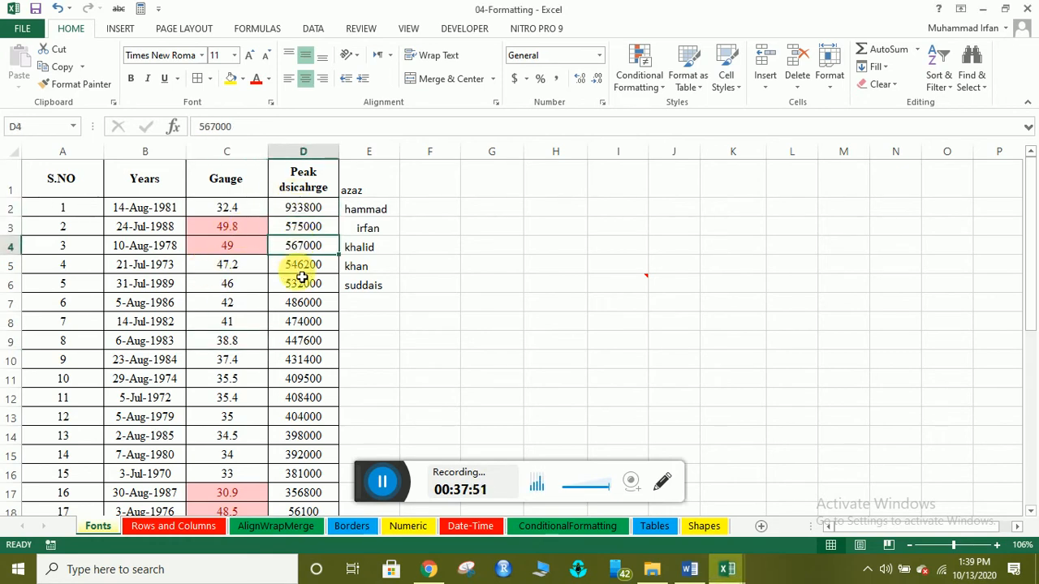
pyautogui.click(305, 279)
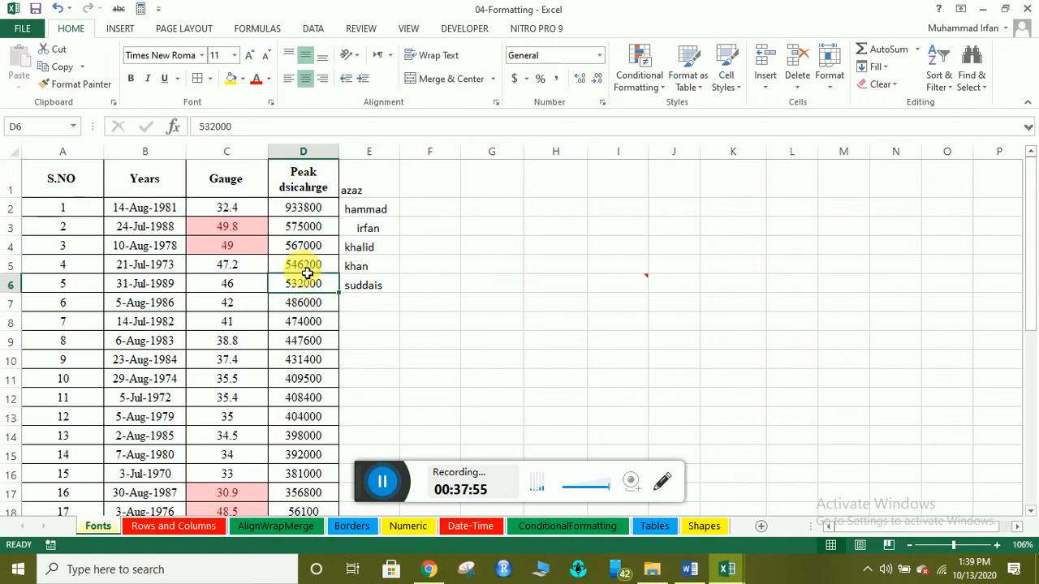
pyautogui.click(382, 481)
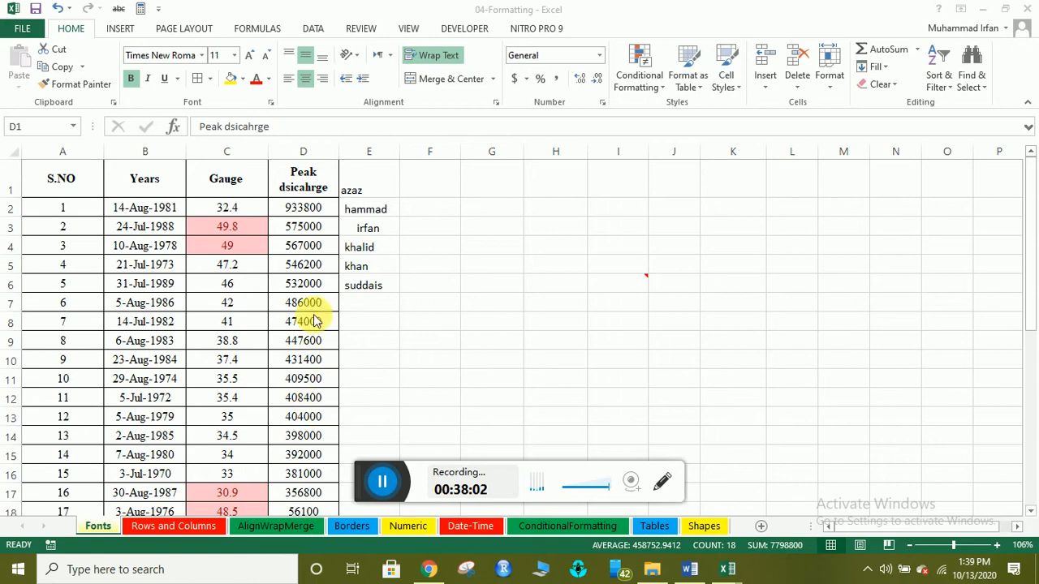
pyautogui.hotkey('ctrl', 'space')
pyautogui.click(303, 246)
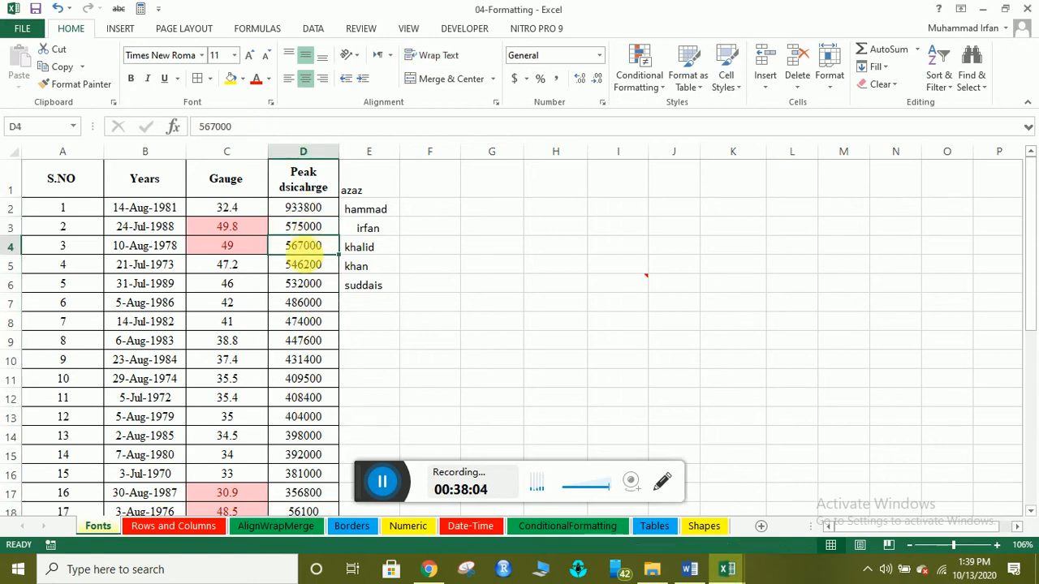
pyautogui.click(312, 162)
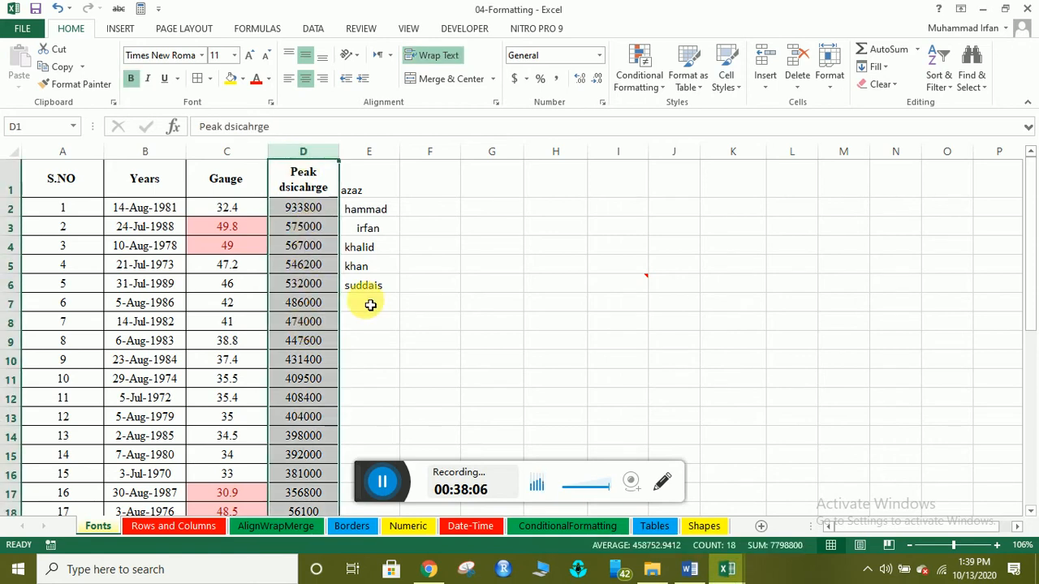
# Apply the dollar Accounting format to column D and autofit its width.
pyautogui.click(514, 78)
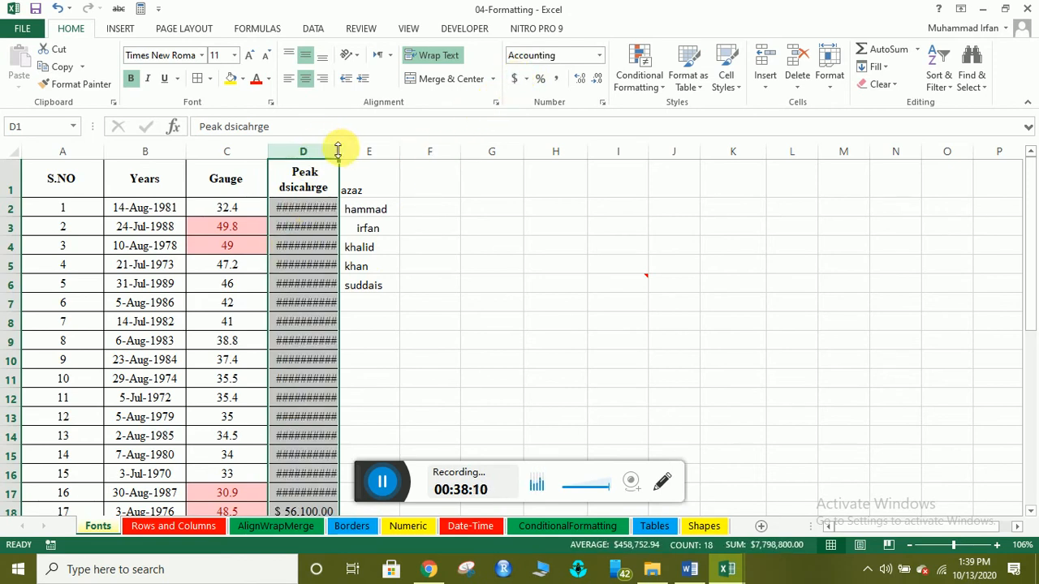
pyautogui.doubleClick(339, 152)
pyautogui.moveTo(305, 227)
pyautogui.mouseDown()
pyautogui.moveTo(305, 245)
pyautogui.moveTo(305, 232)
pyautogui.mouseUp()
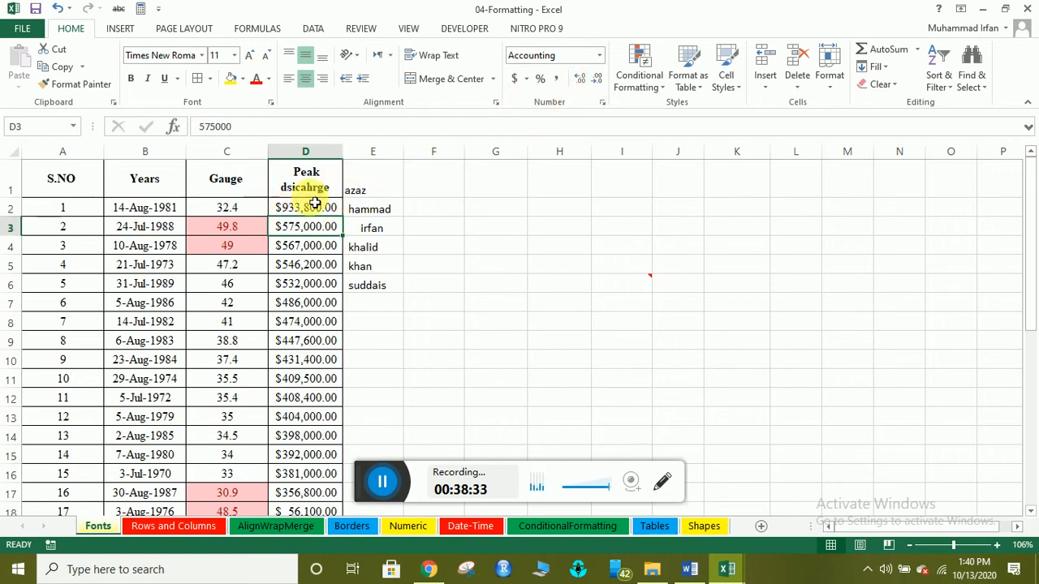
pyautogui.click(306, 151)
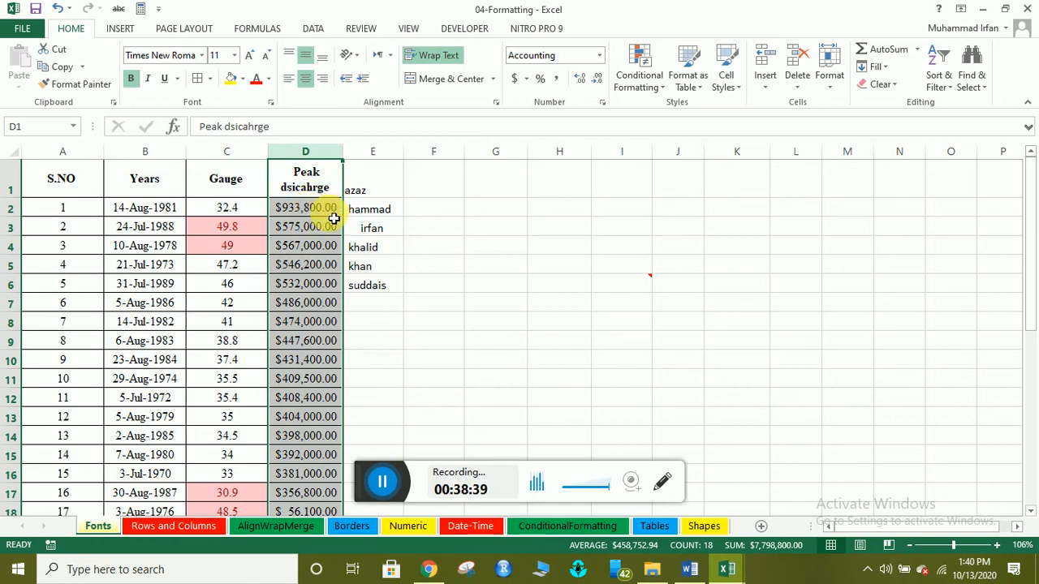
# Adjust the Peak dsicahrge values' decimals, settling on two decimal places.
pyautogui.click(579, 79)
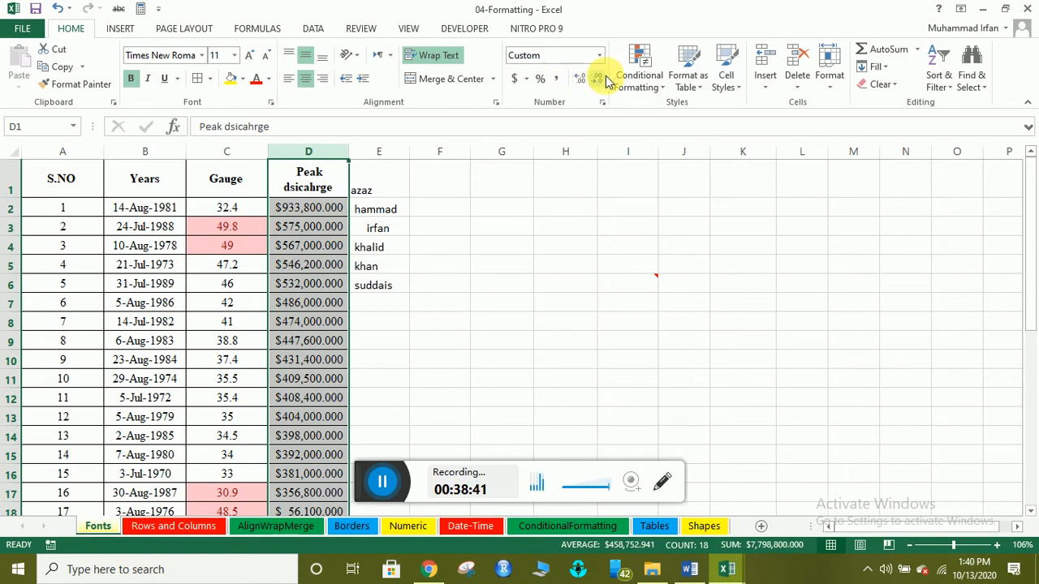
pyautogui.click(598, 79)
pyautogui.click(598, 79)
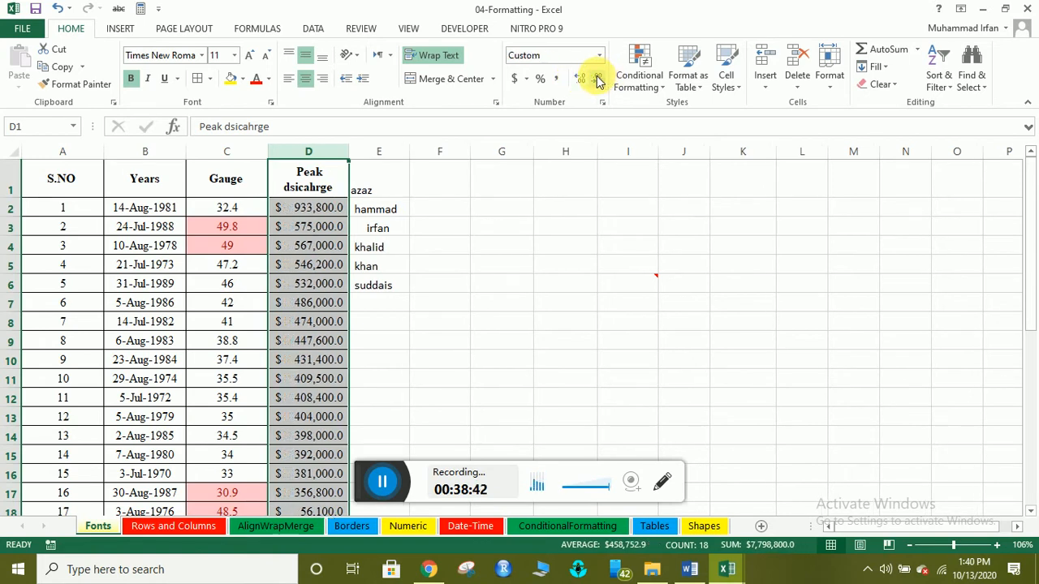
pyautogui.click(598, 79)
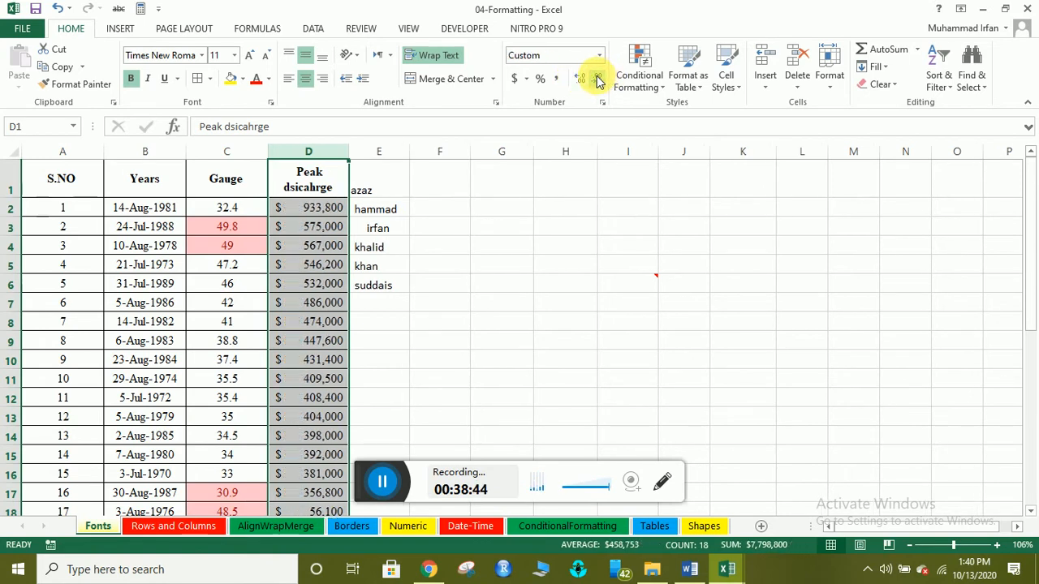
pyautogui.click(581, 78)
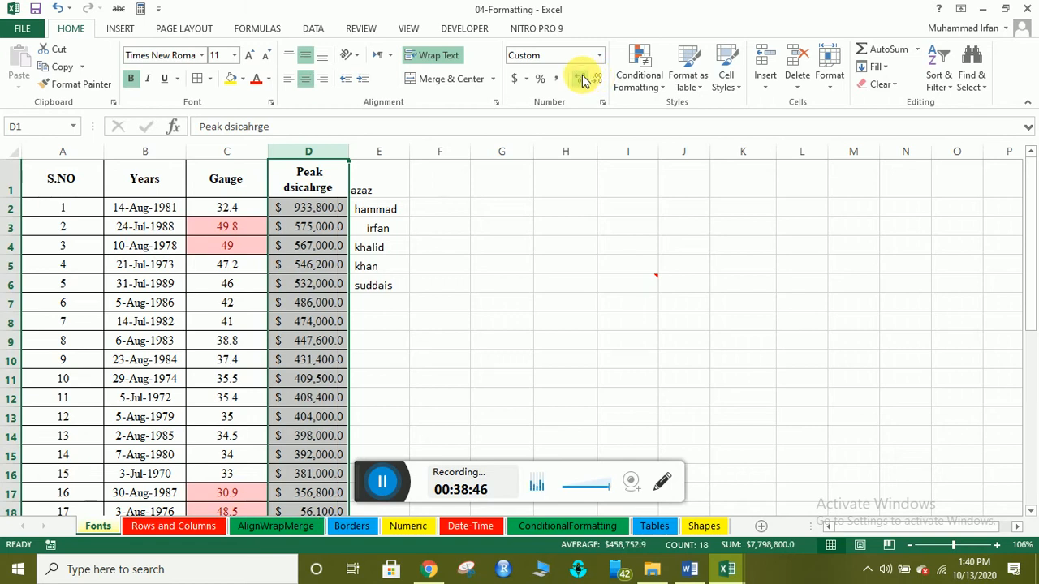
pyautogui.click(581, 79)
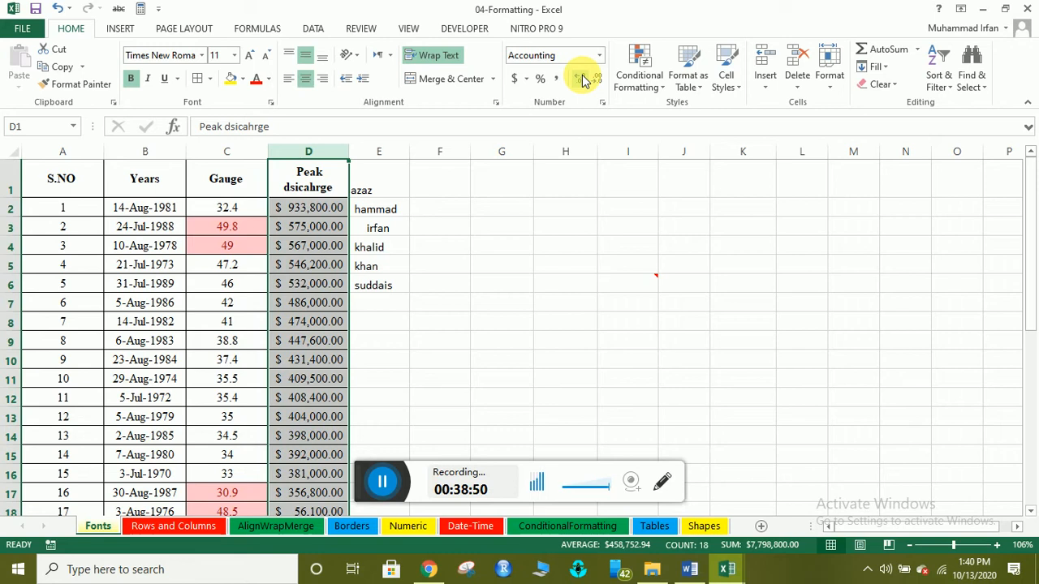
pyautogui.click(581, 79)
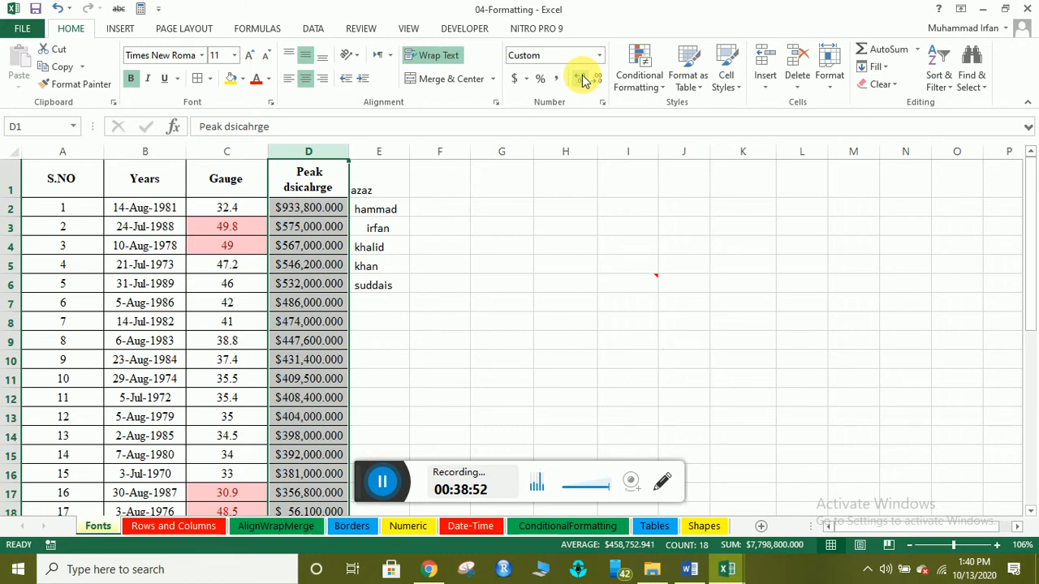
pyautogui.click(596, 79)
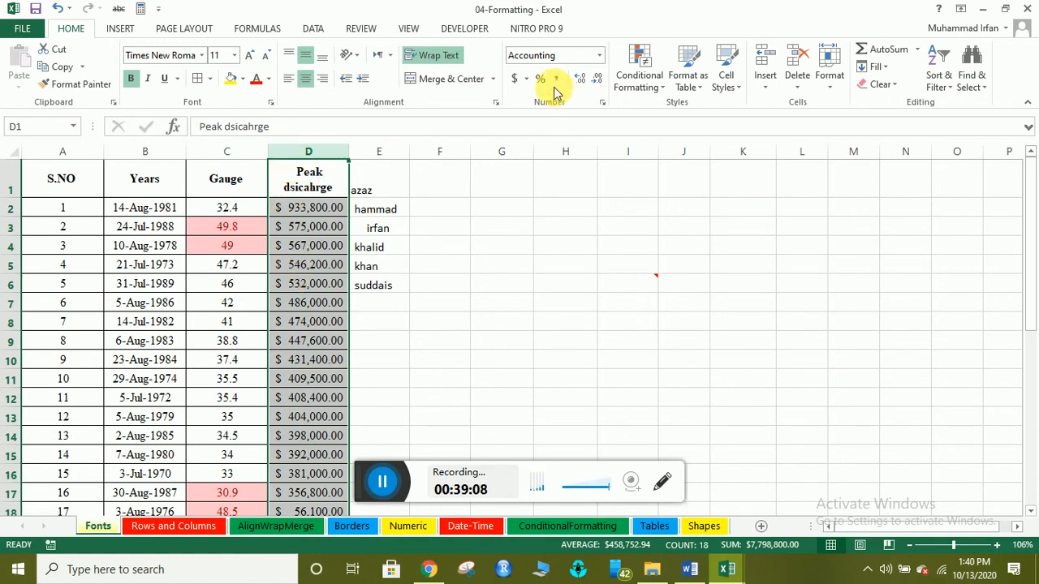
# In Format Cells' Accounting settings, jump the Symbol list to currencies starting with P.
pyautogui.click(526, 79)
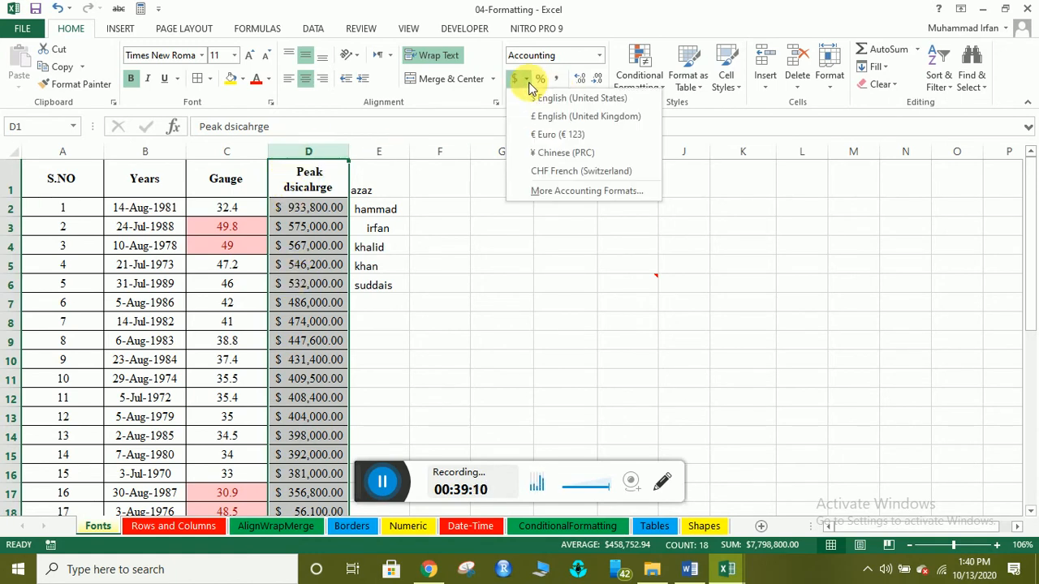
pyautogui.click(529, 82)
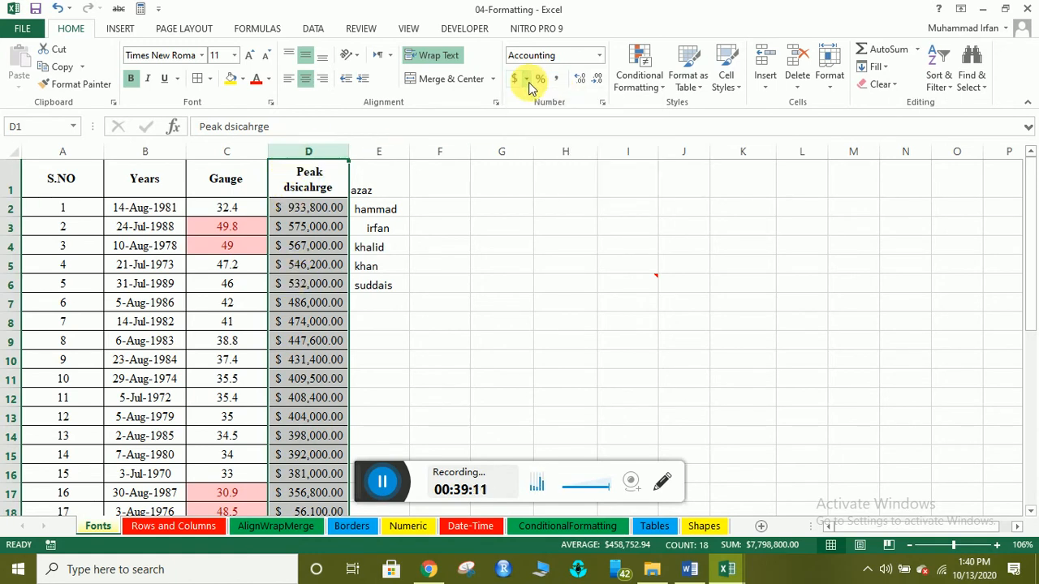
pyautogui.click(601, 102)
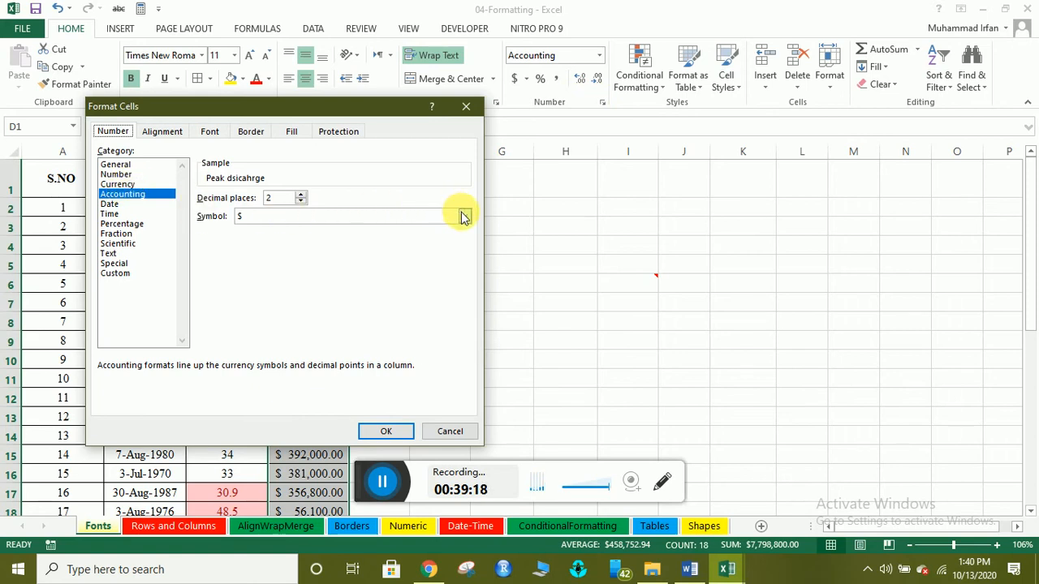
pyautogui.click(245, 216)
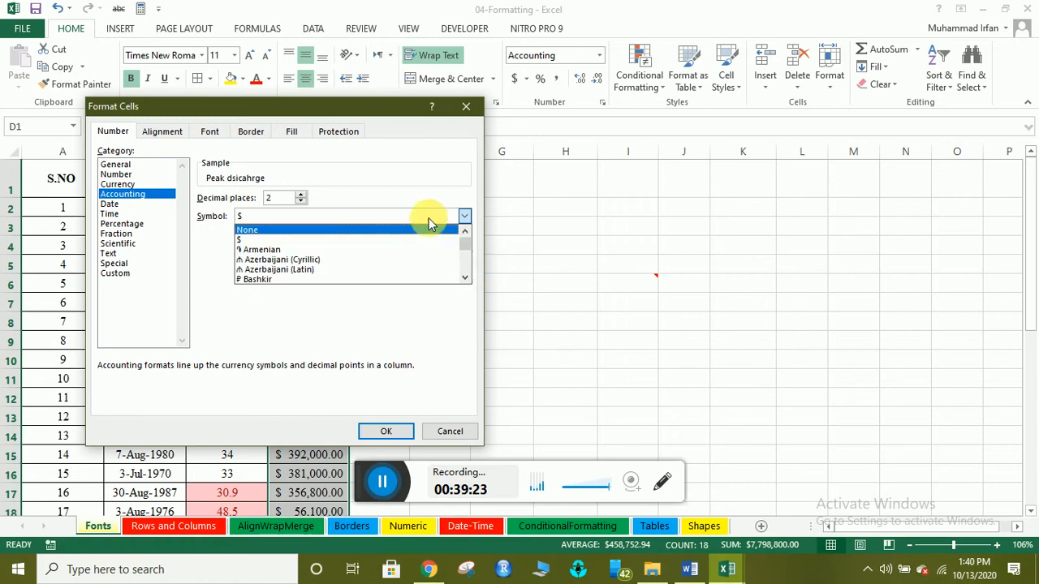
pyautogui.click(253, 218)
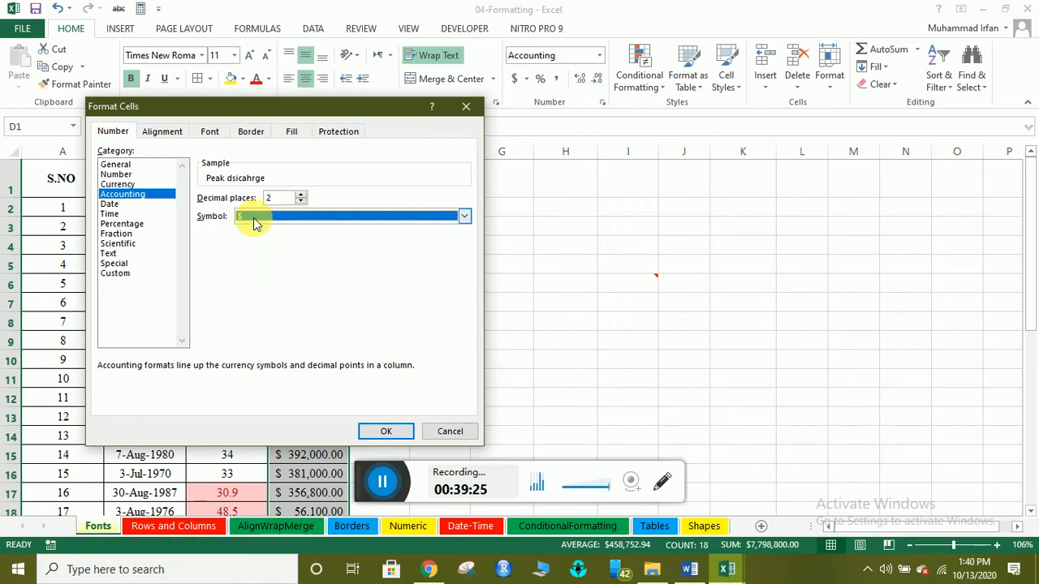
pyautogui.press('p')
pyautogui.click(253, 218)
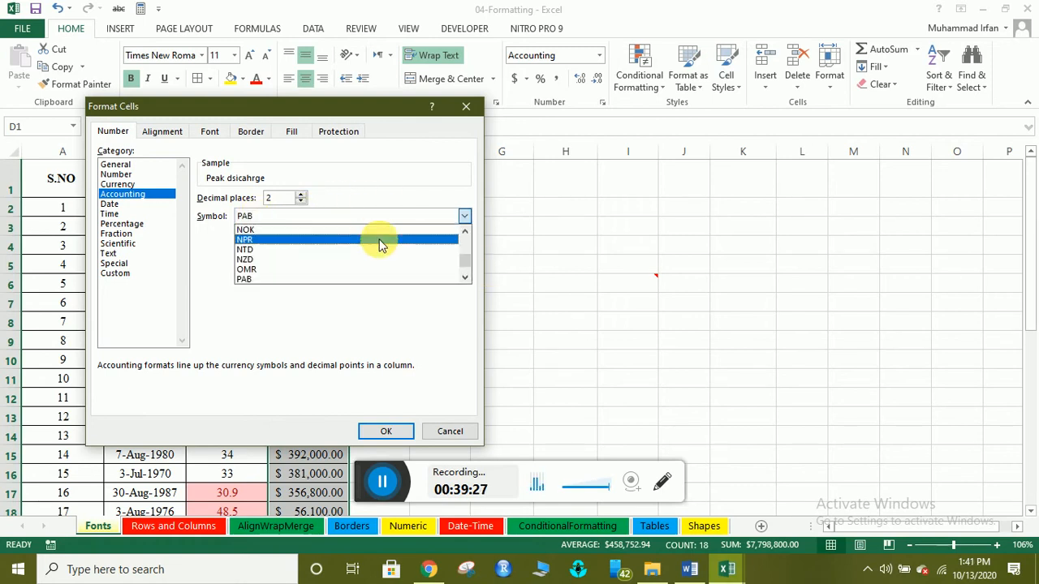
# Choose PKR as the accounting symbol, confirm, and check the value in D2.
pyautogui.click(466, 277)
pyautogui.click(466, 278)
pyautogui.click(467, 278)
pyautogui.click(466, 279)
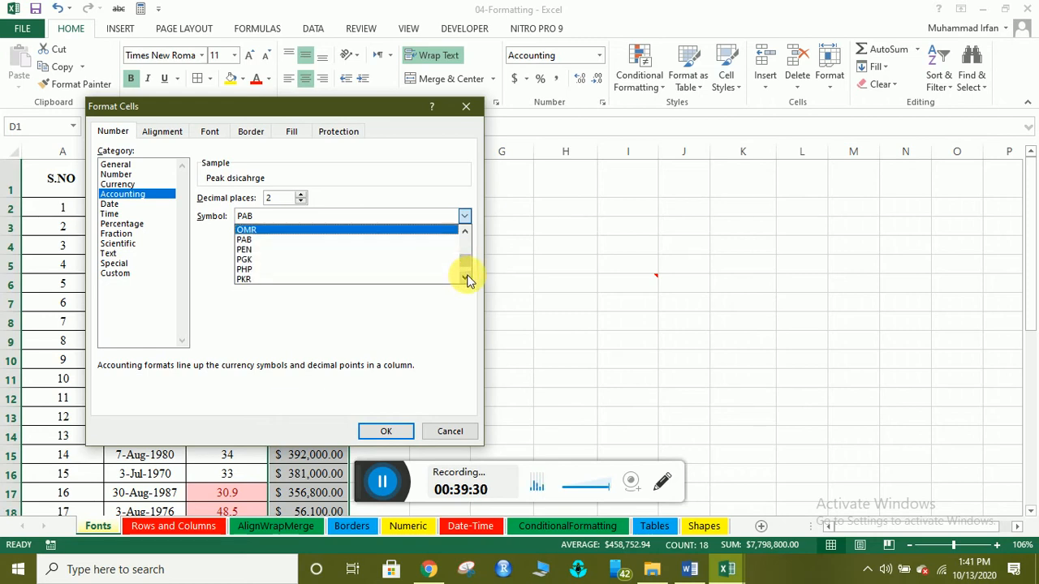
pyautogui.click(268, 279)
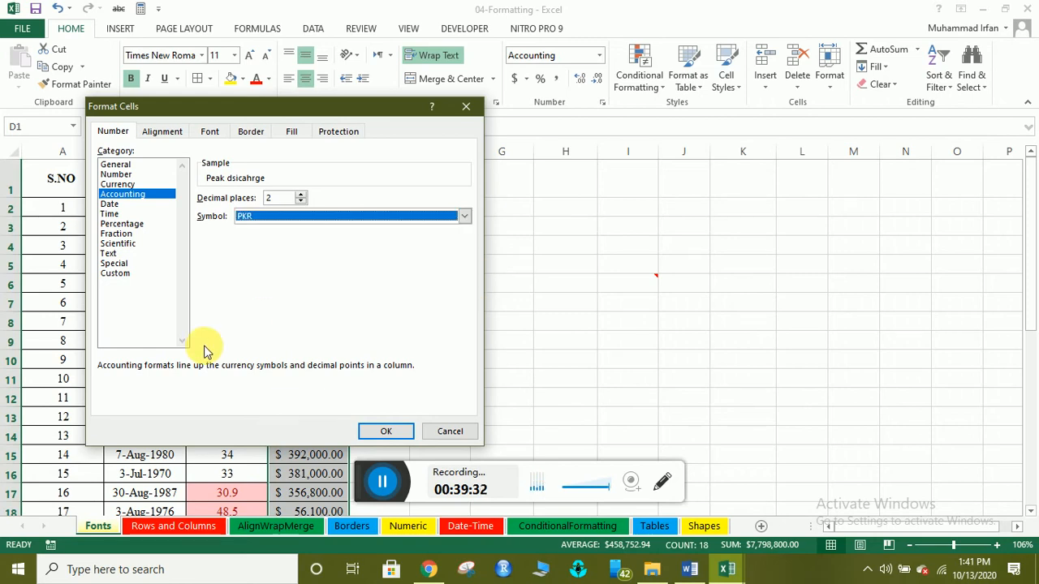
pyautogui.click(373, 431)
pyautogui.click(308, 209)
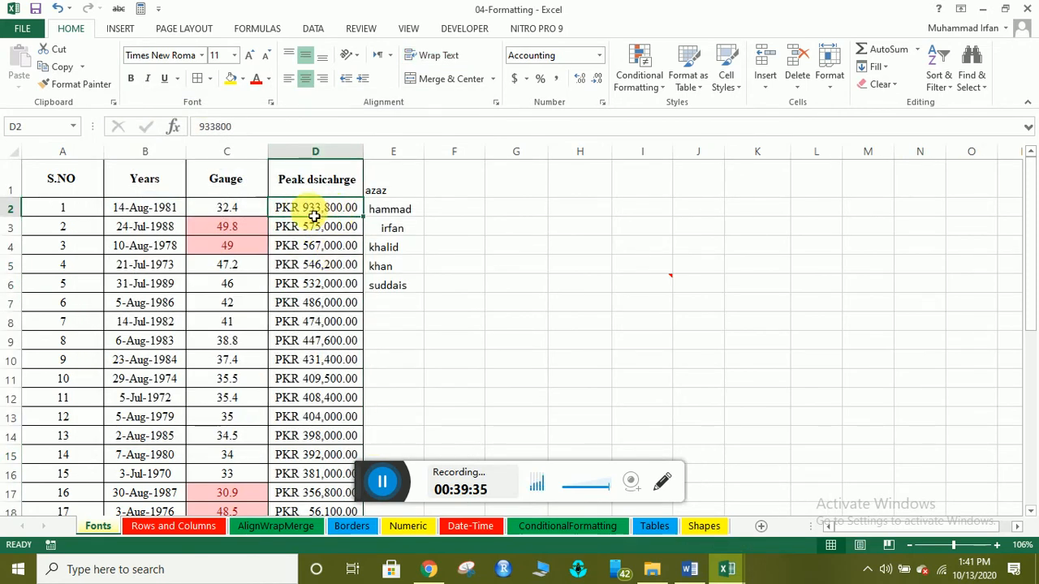
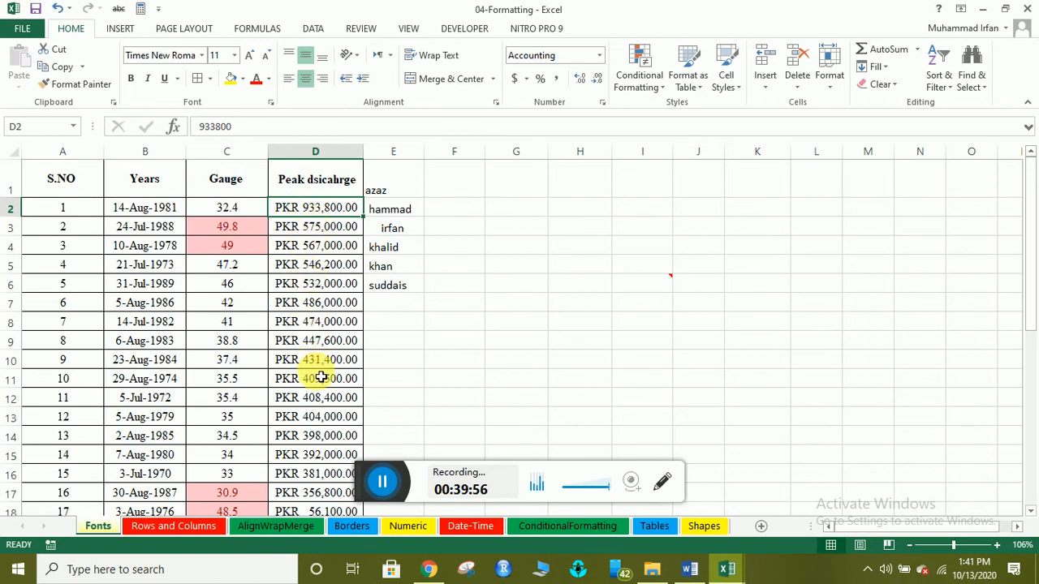
# Apply Comma Style to column D, dropping the PKR prefix from the Peak dsicahrge values.
pyautogui.click(316, 153)
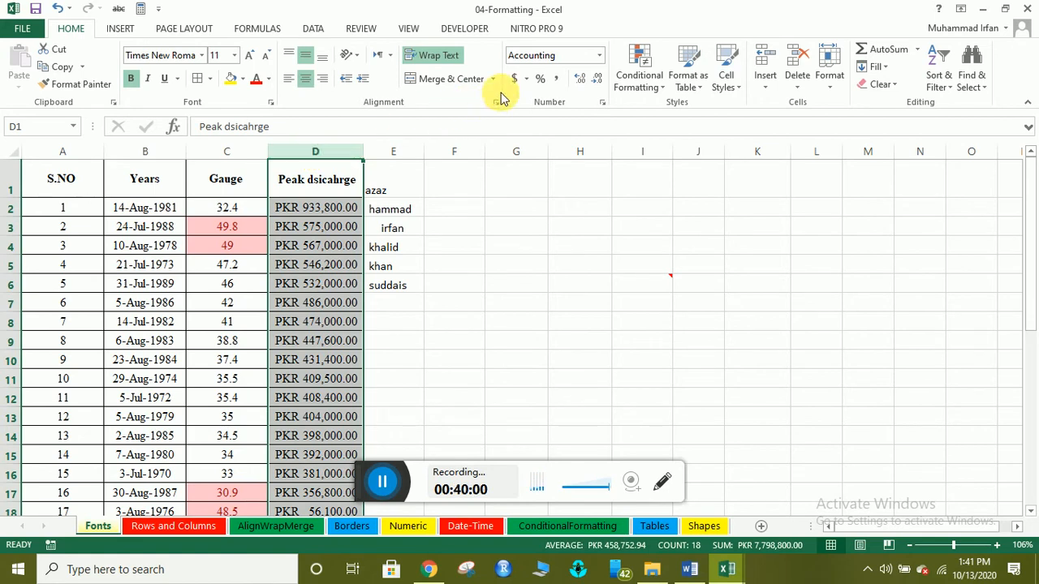
pyautogui.click(554, 80)
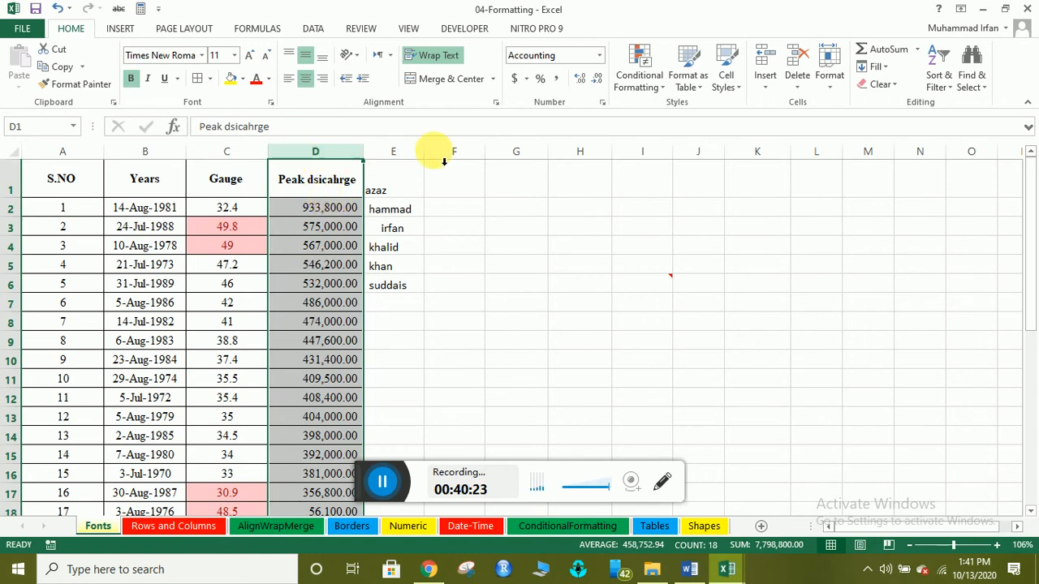
pyautogui.click(601, 103)
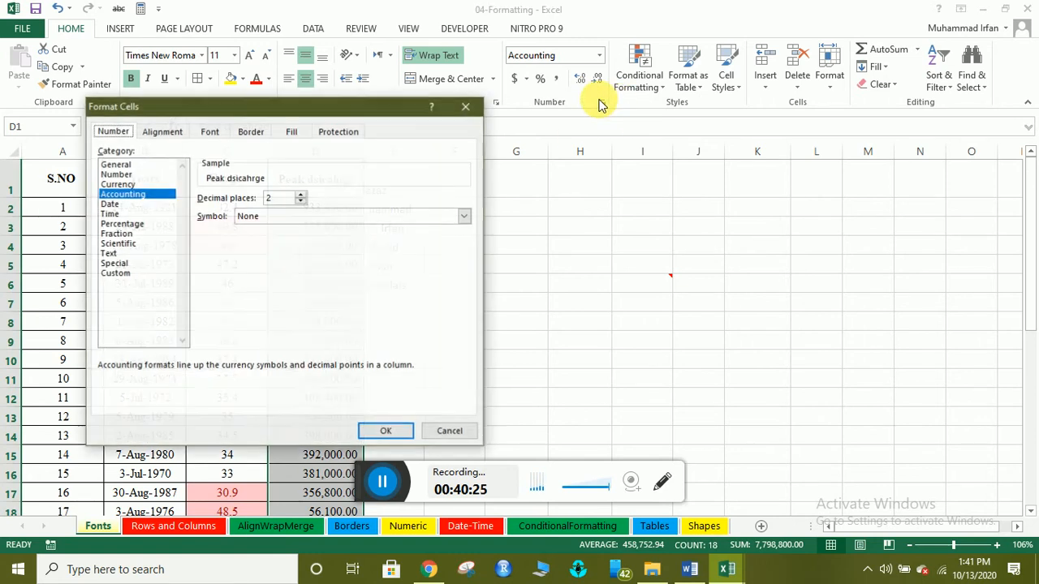
pyautogui.click(465, 108)
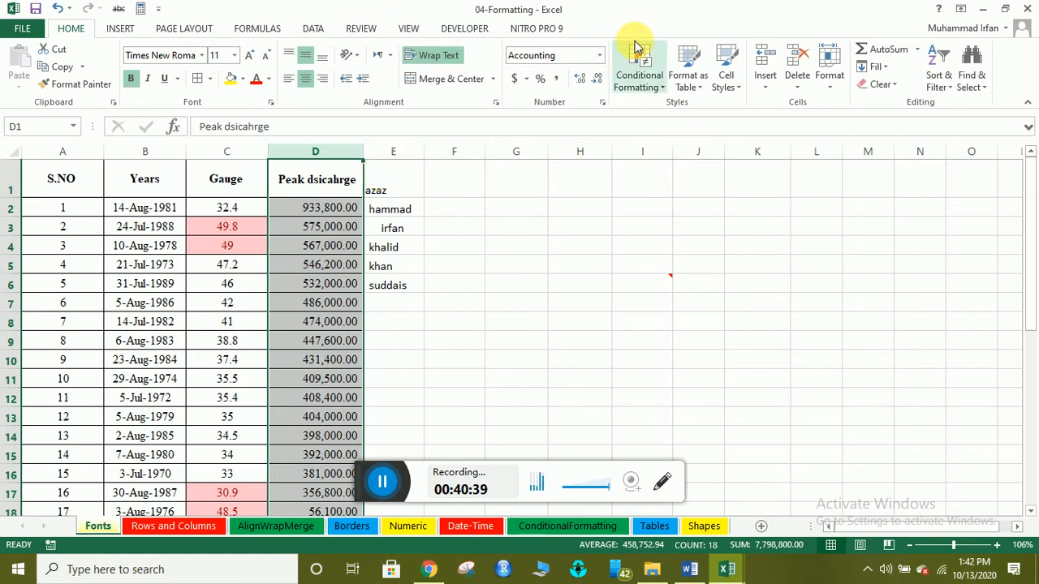
# Browse the Conditional Formatting menu's submenus, ending on Highlight Cells Rules.
pyautogui.click(663, 84)
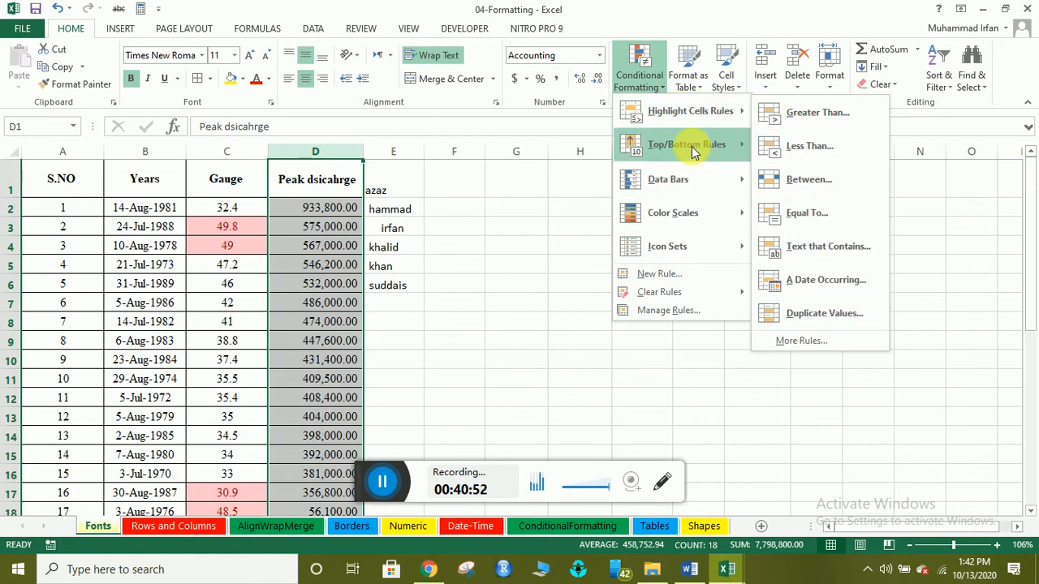
pyautogui.moveTo(691, 146)
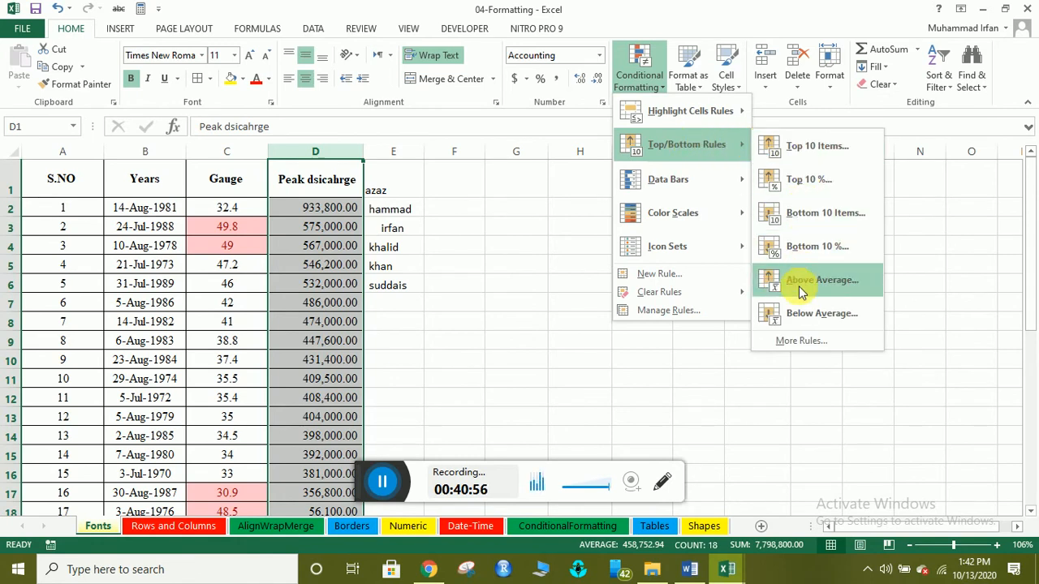
pyautogui.moveTo(689, 185)
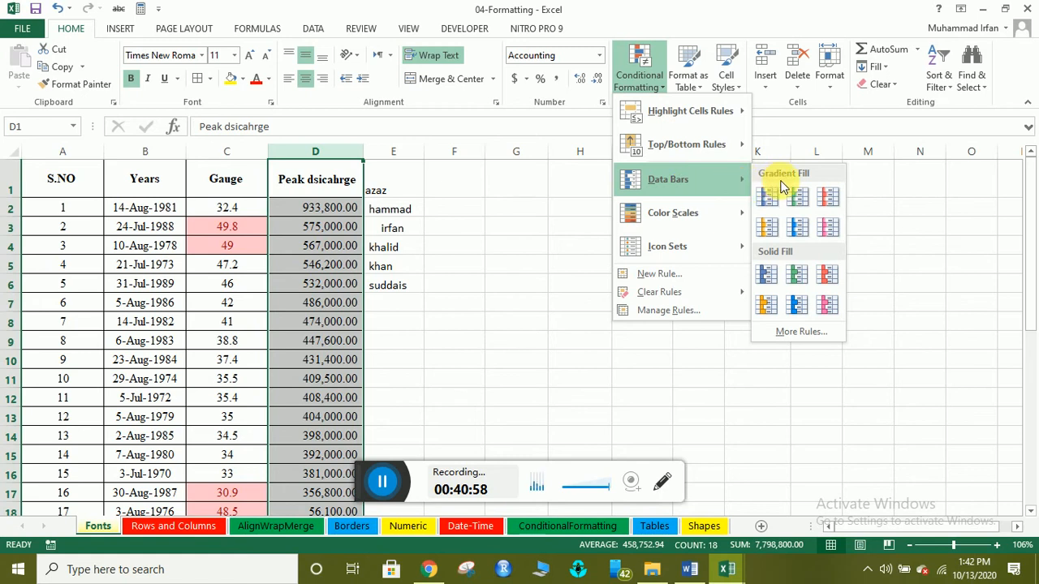
pyautogui.moveTo(738, 214)
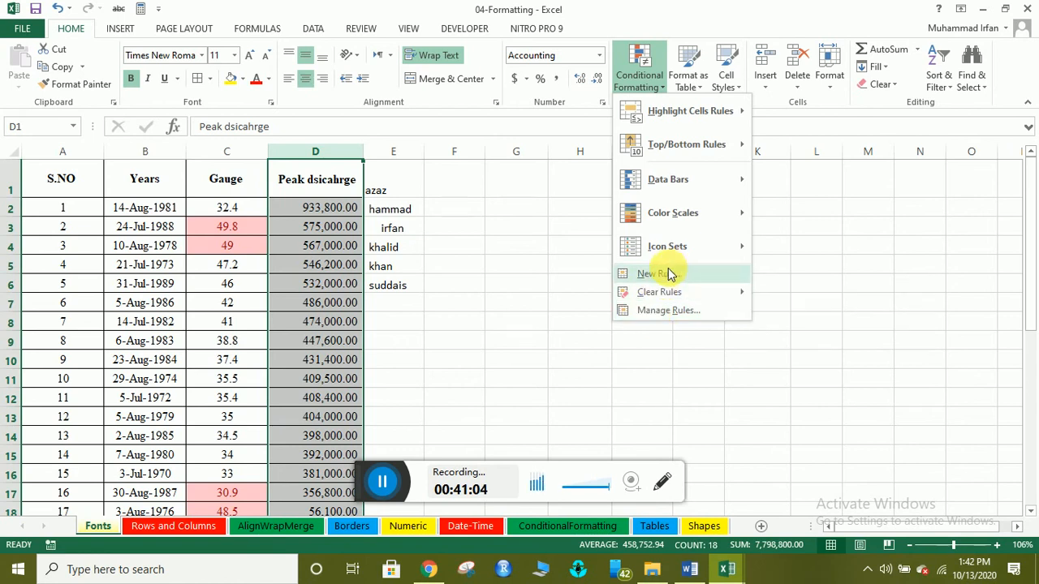
pyautogui.moveTo(665, 294)
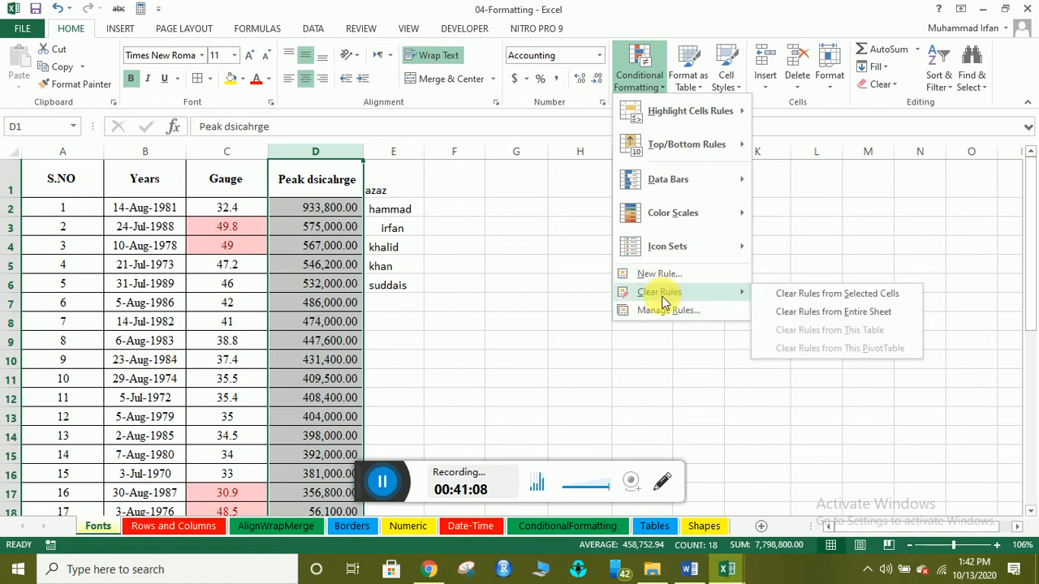
pyautogui.moveTo(677, 112)
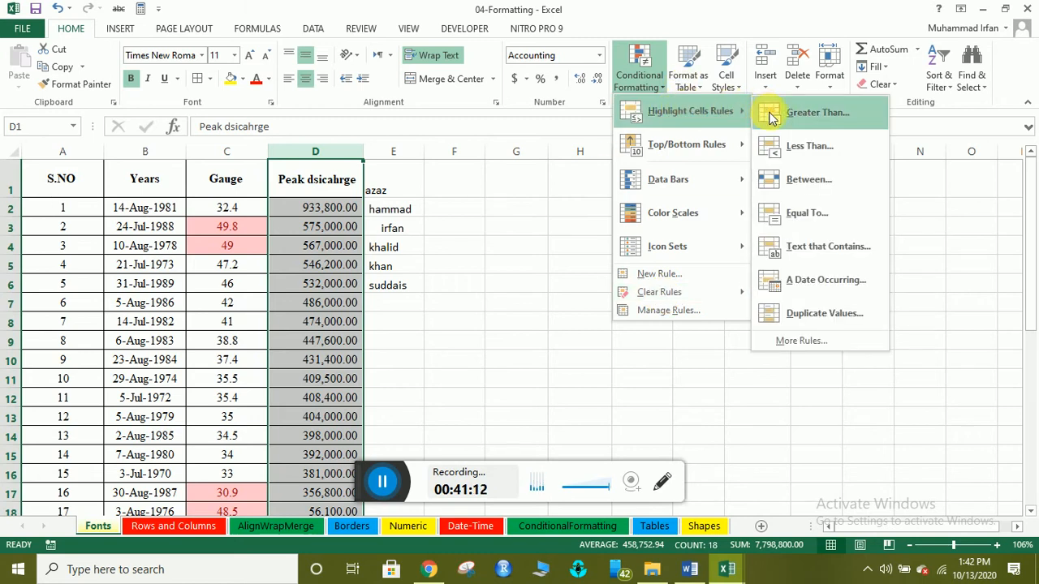
# Add a Greater Than 408400 rule on column D with Green Fill and Dark Green Text.
pyautogui.click(797, 124)
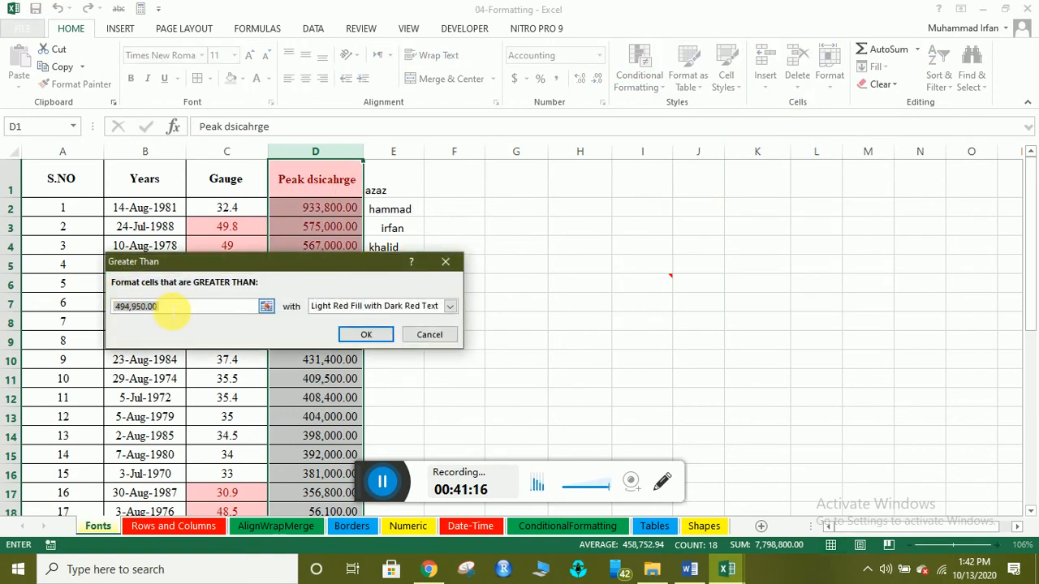
pyautogui.moveTo(163, 307); pyautogui.dragTo(112, 309)
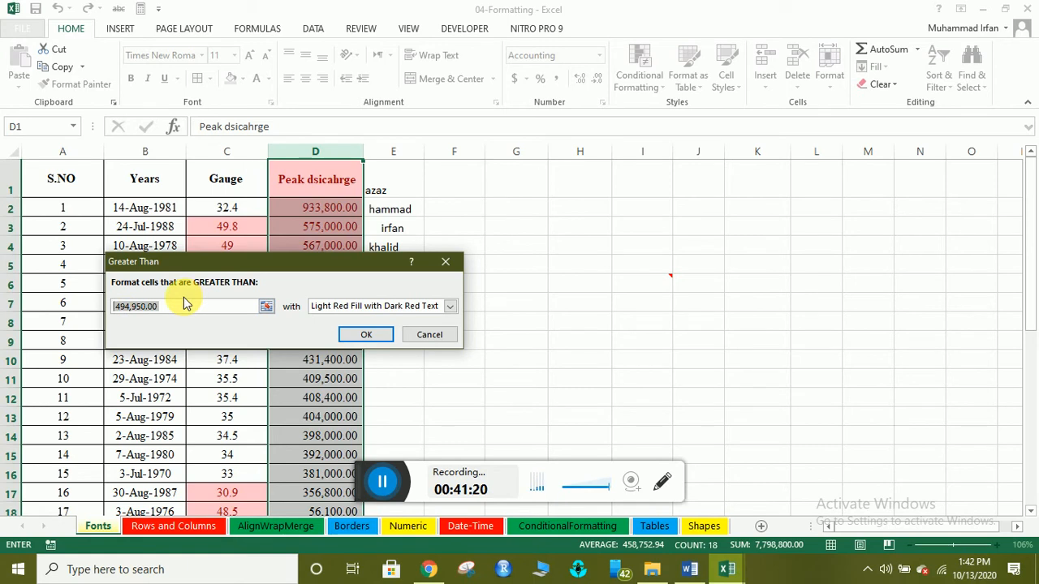
pyautogui.write('408')
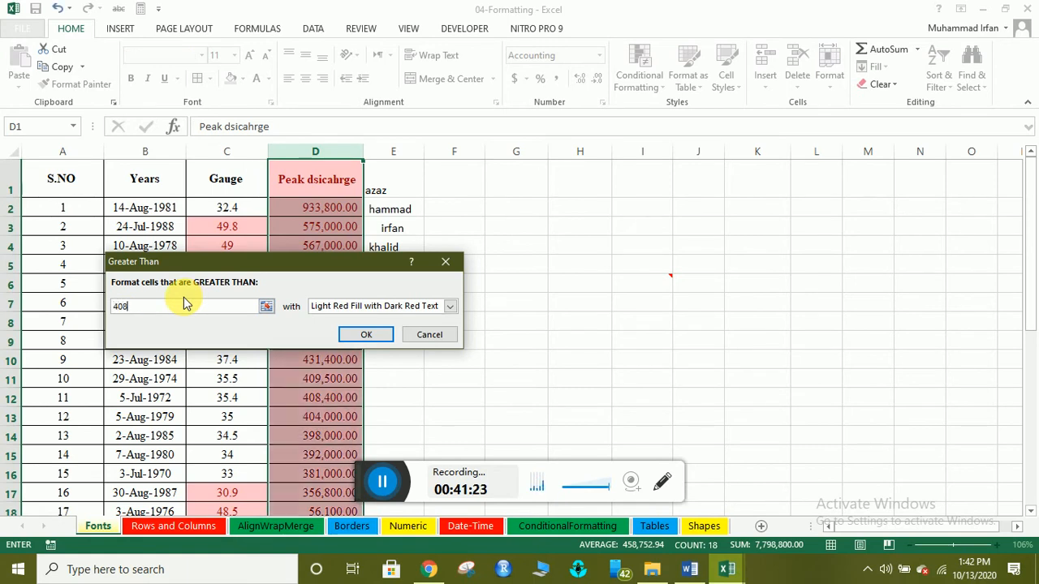
pyautogui.write('400')
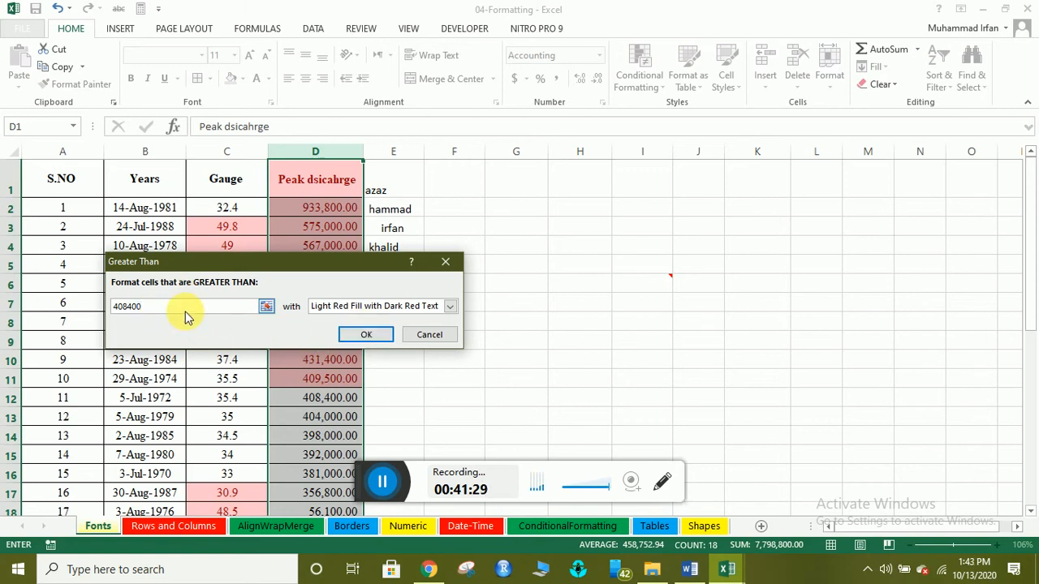
pyautogui.moveTo(138, 308); pyautogui.dragTo(120, 307)
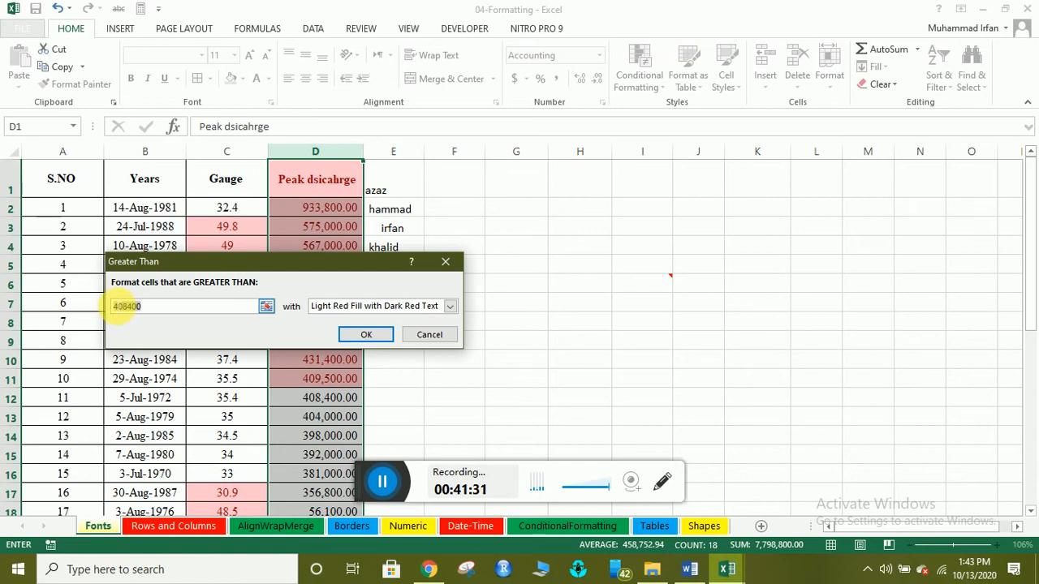
pyautogui.click(363, 337)
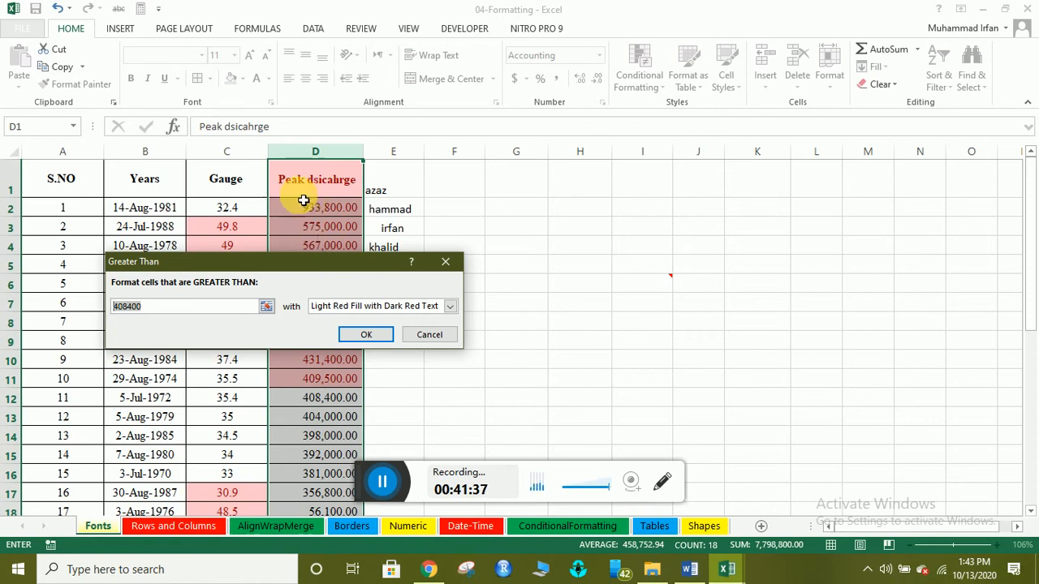
pyautogui.click(449, 307)
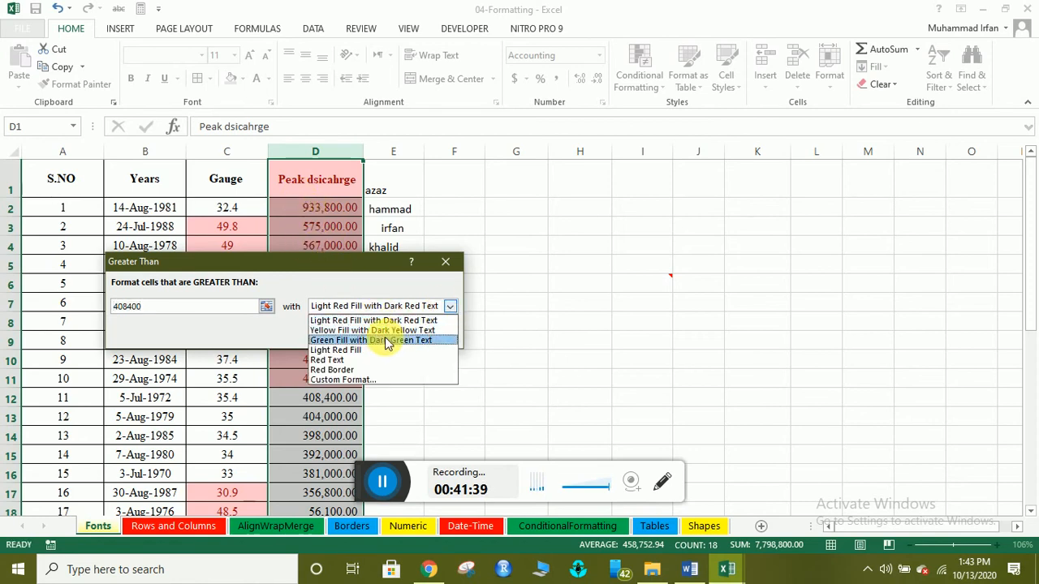
pyautogui.click(341, 330)
pyautogui.click(449, 306)
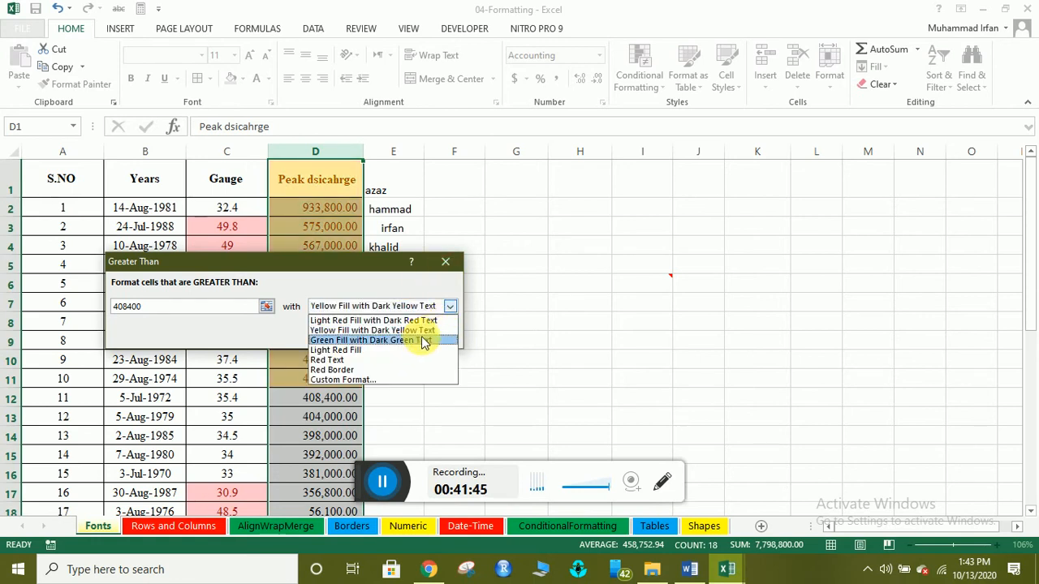
pyautogui.click(420, 336)
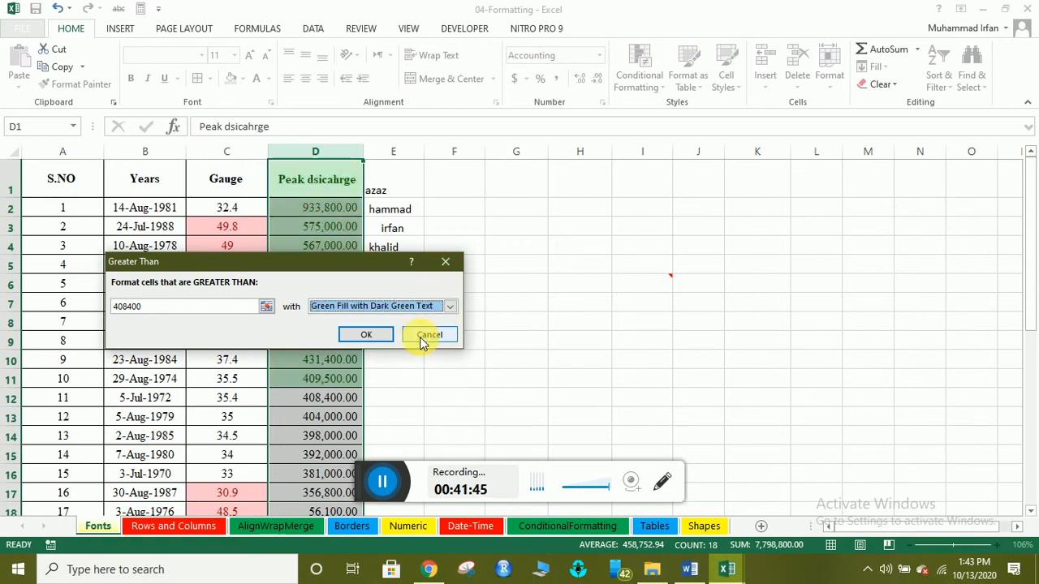
pyautogui.click(370, 344)
pyautogui.click(330, 416)
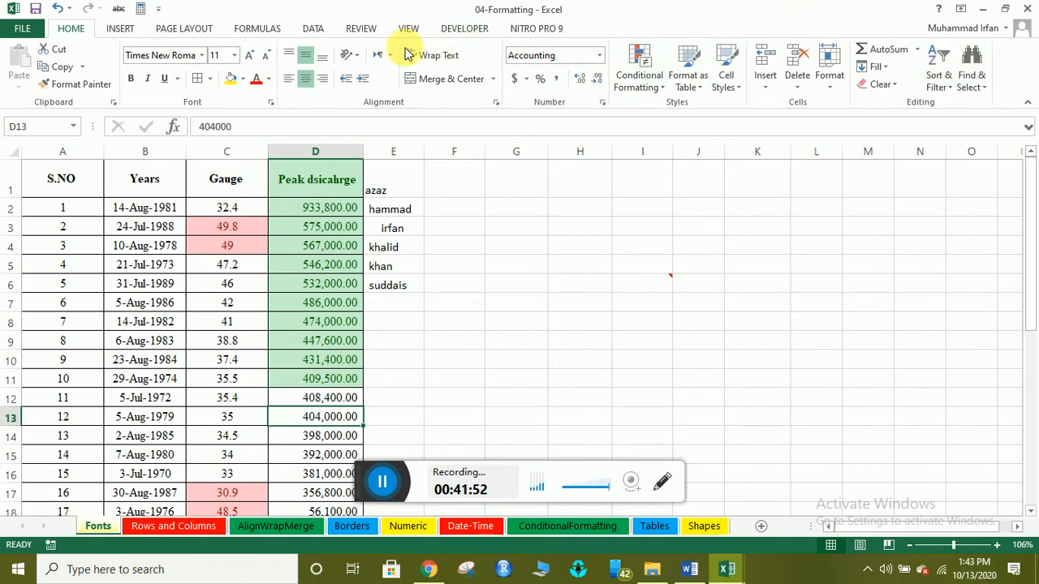
pyautogui.click(656, 82)
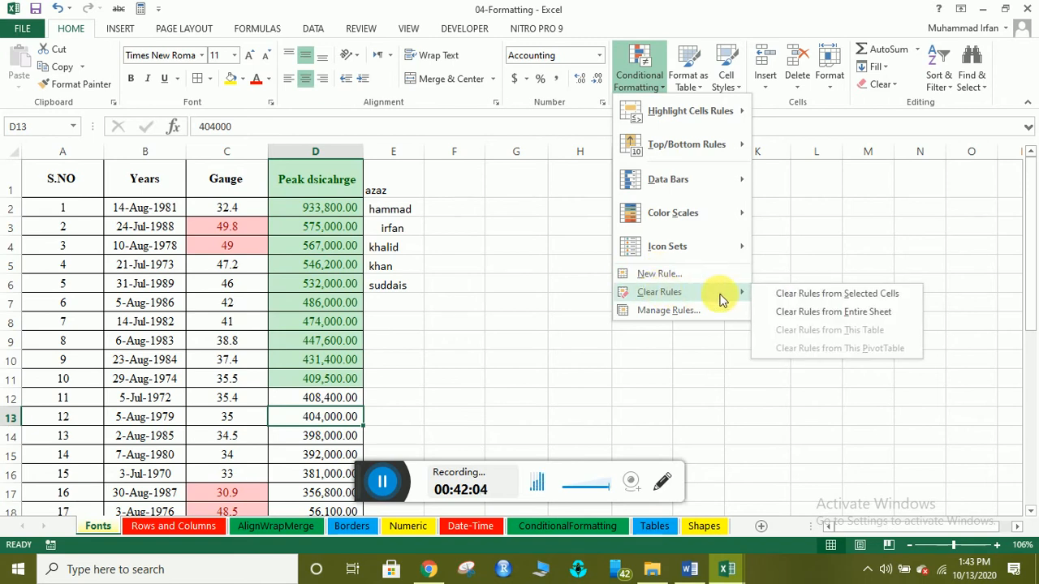
# Clear the conditional formatting rules from column D, then check cells D5 to D10.
pyautogui.click(312, 151)
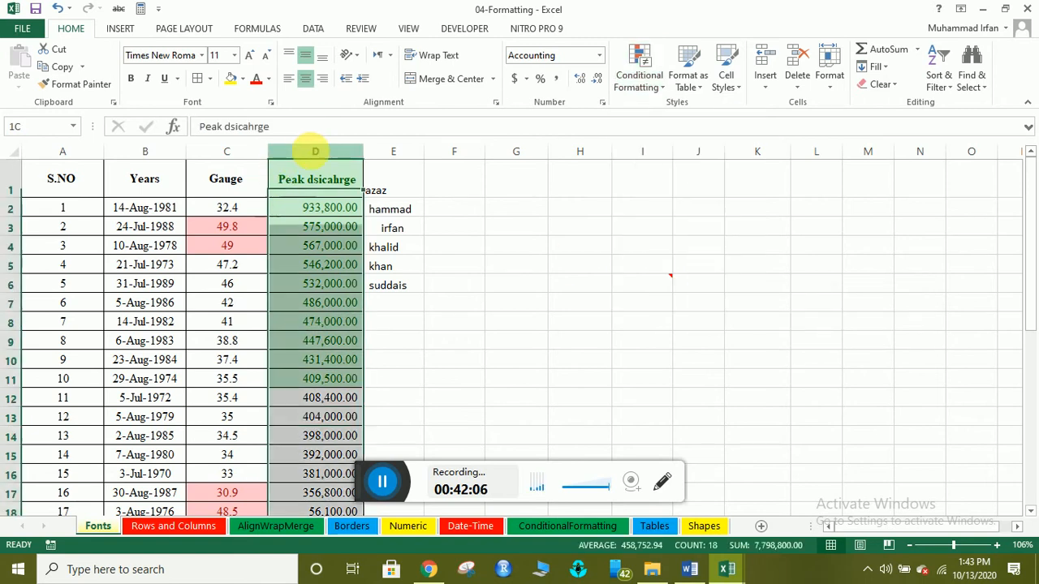
pyautogui.click(637, 79)
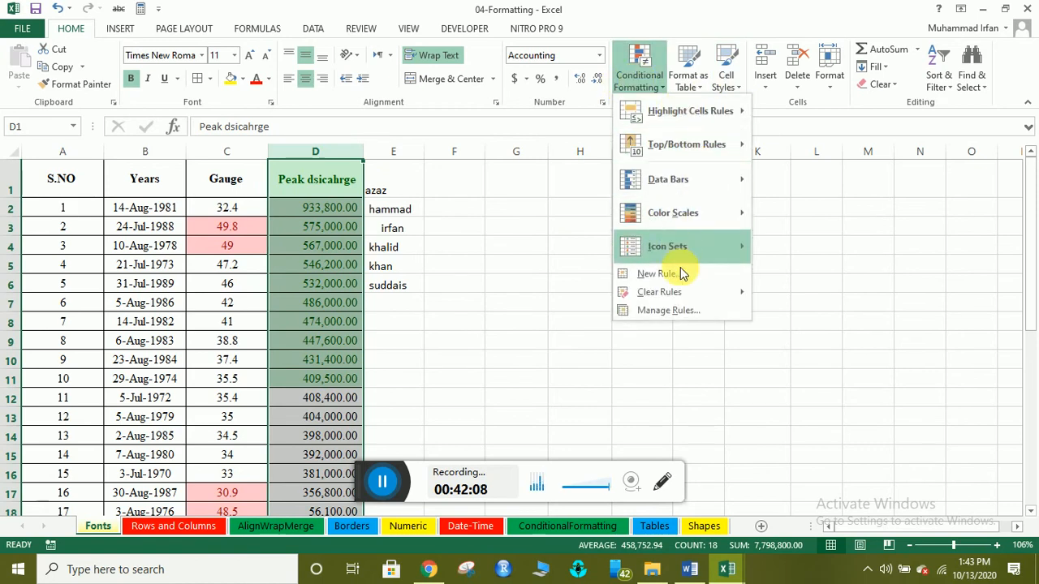
pyautogui.moveTo(667, 290)
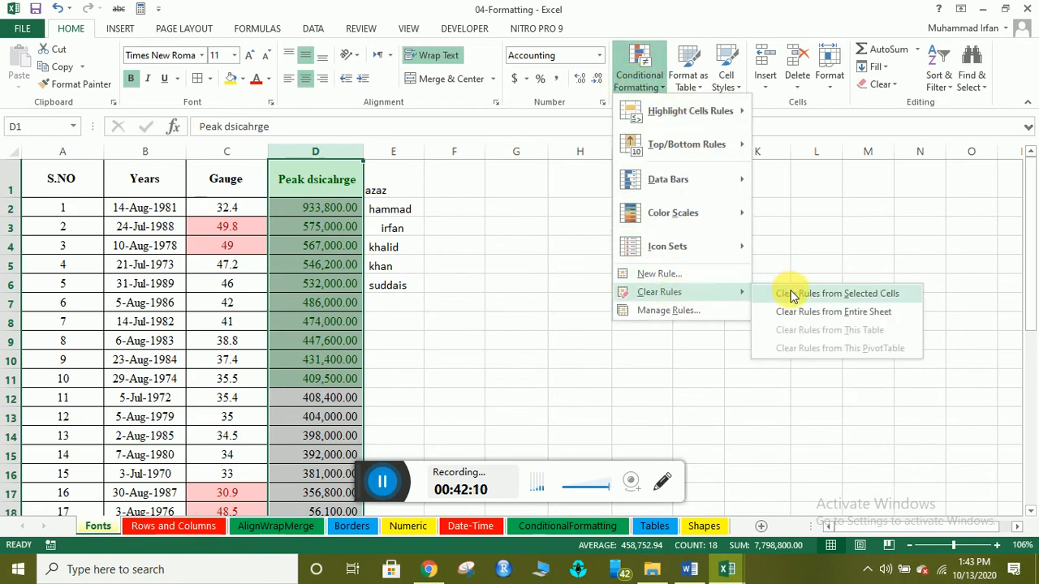
pyautogui.click(791, 294)
pyautogui.click(308, 359)
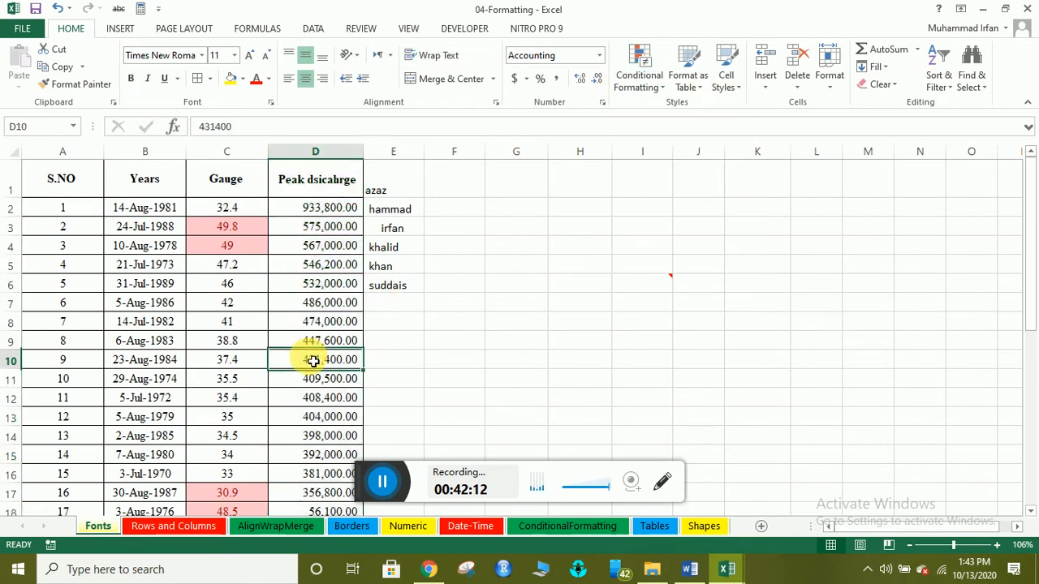
pyautogui.moveTo(315, 283); pyautogui.dragTo(314, 303)
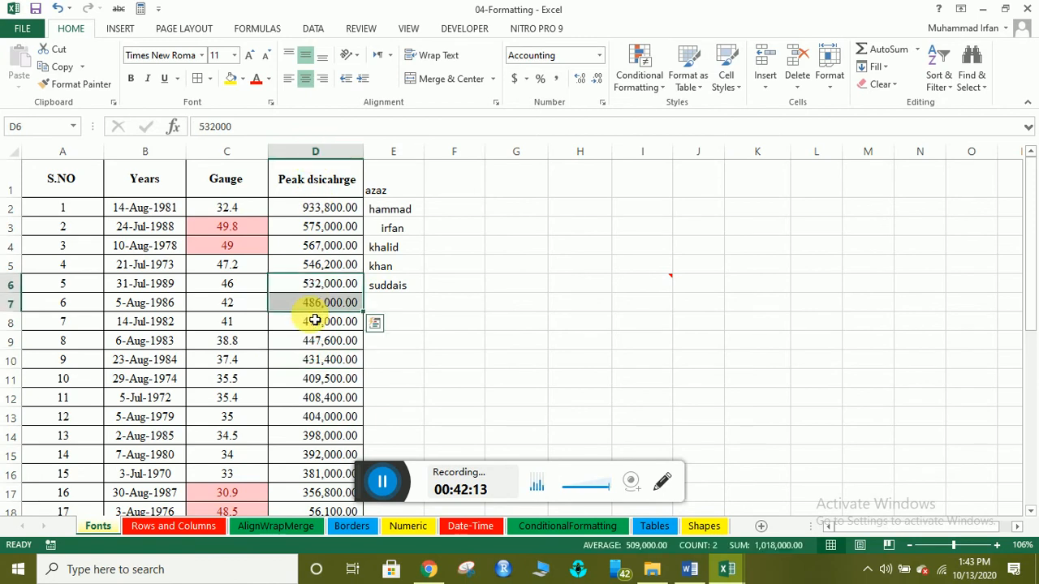
pyautogui.click(316, 264)
pyautogui.click(315, 163)
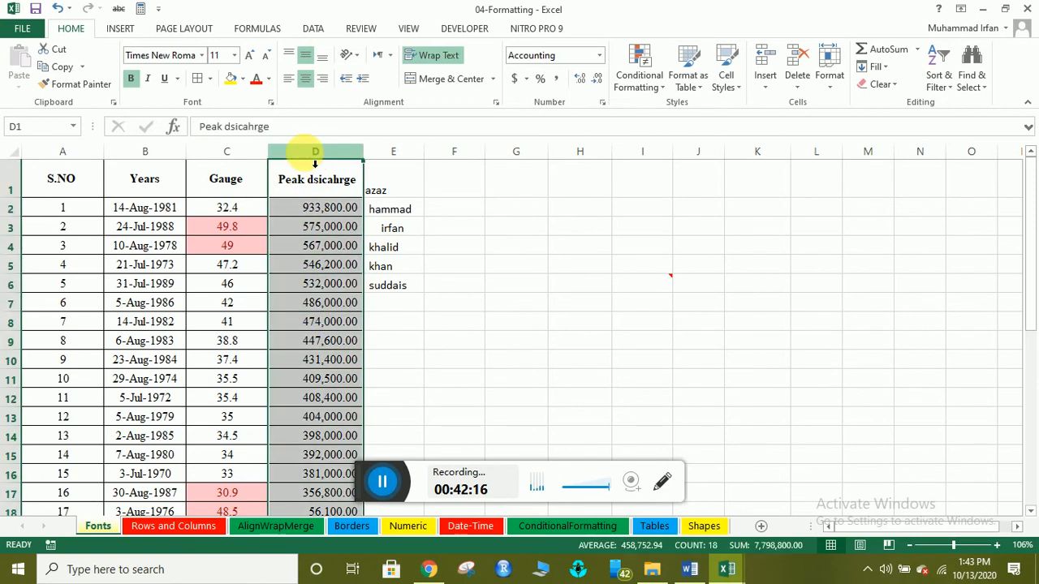
# Shade column D values below 392000 with Green Fill and Dark Green Text.
pyautogui.click(640, 73)
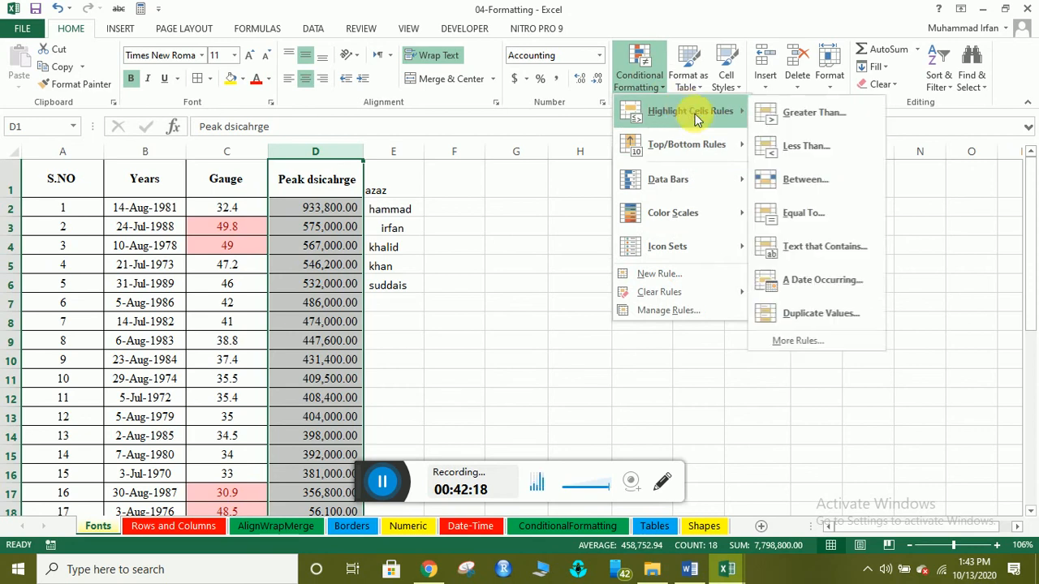
pyautogui.click(794, 143)
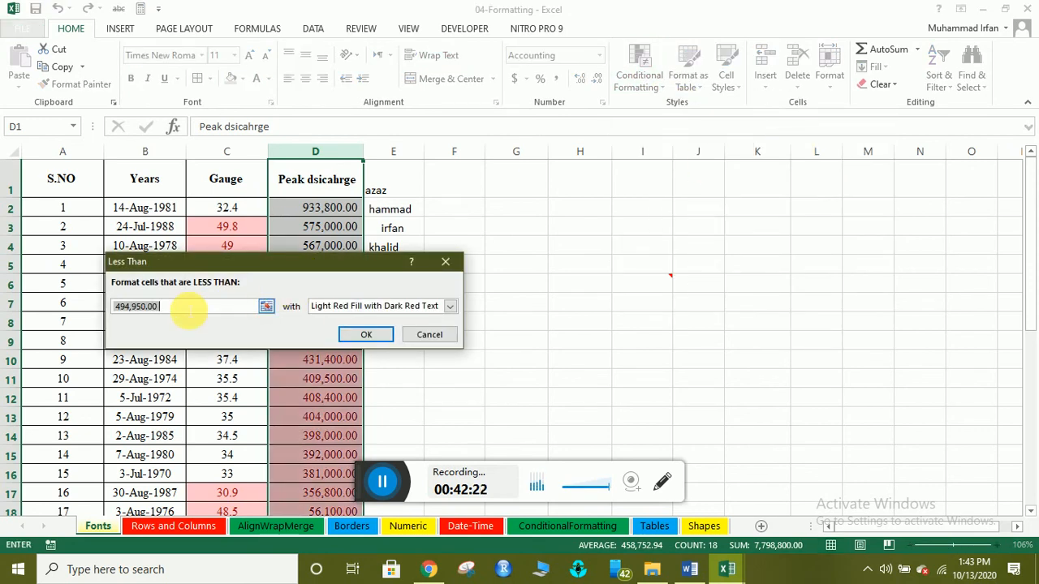
pyautogui.moveTo(187, 309); pyautogui.dragTo(114, 307)
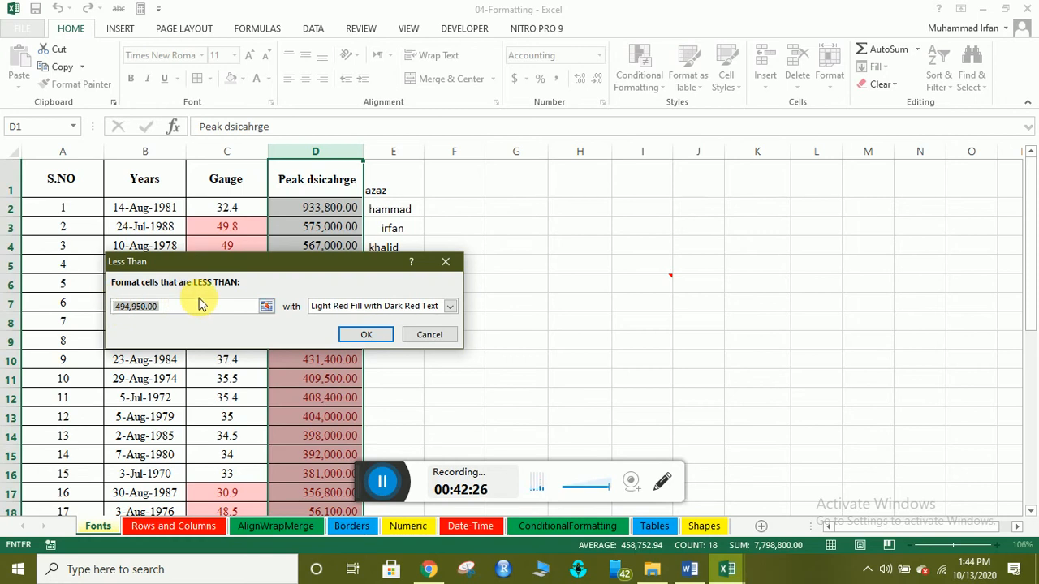
pyautogui.write('392')
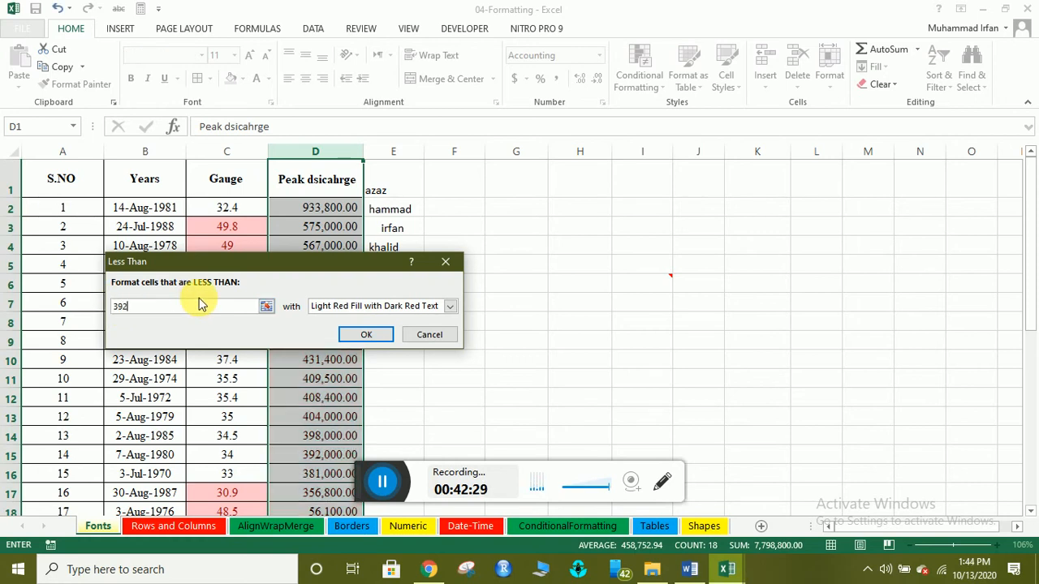
pyautogui.write('000')
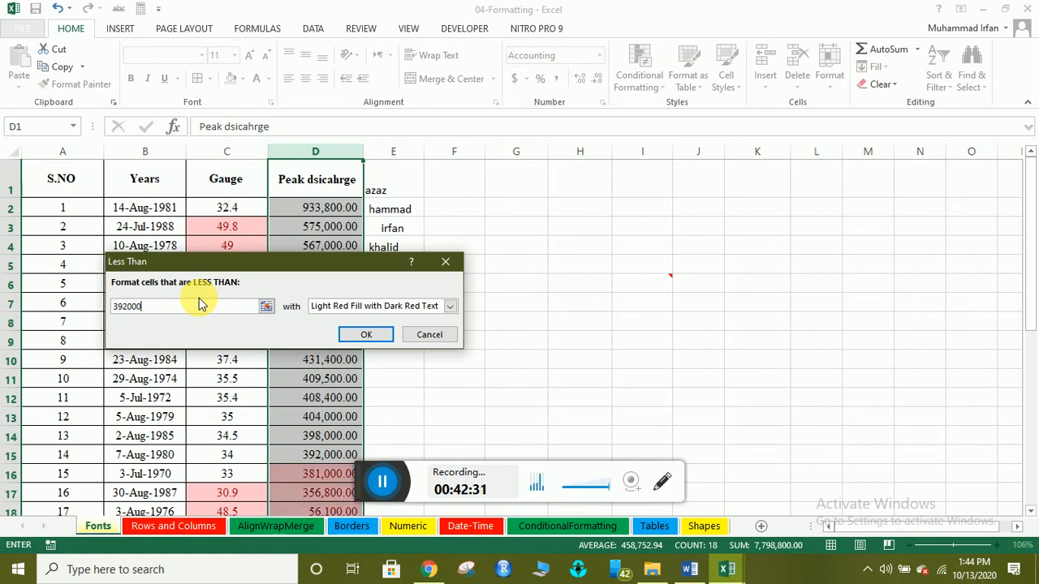
pyautogui.click(449, 306)
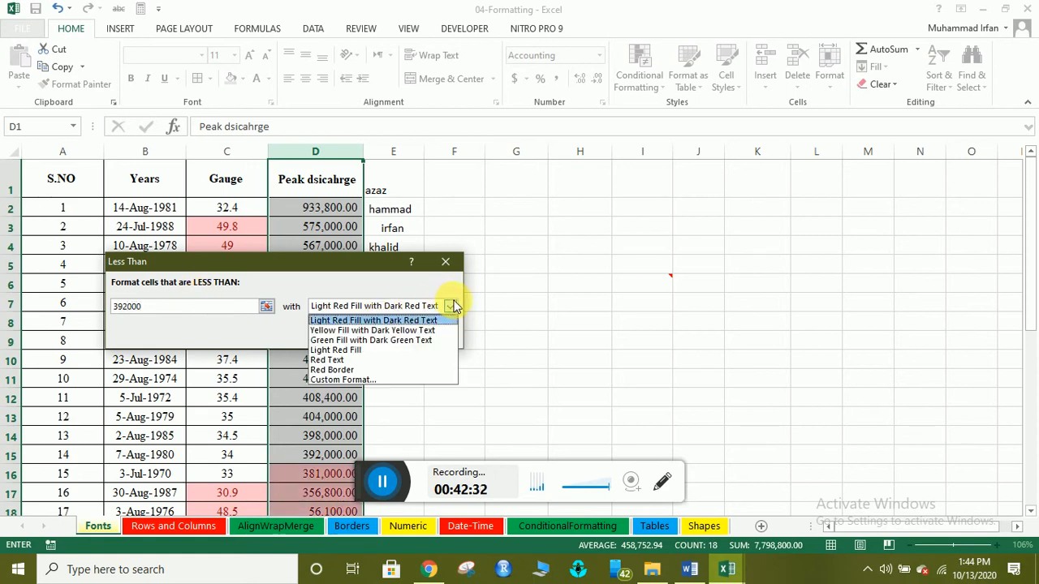
pyautogui.click(396, 340)
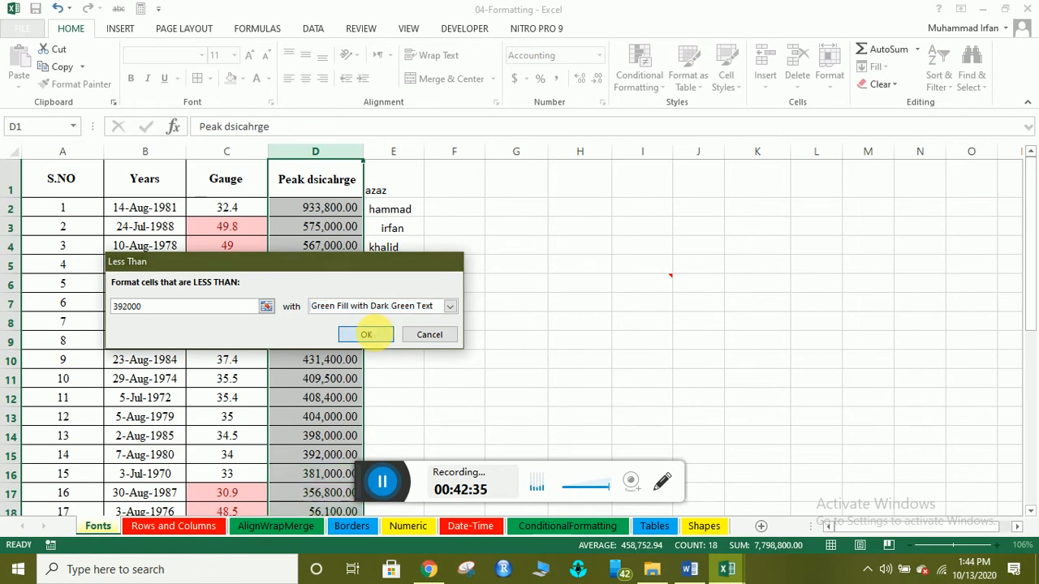
pyautogui.click(366, 334)
pyautogui.click(438, 378)
pyautogui.scroll(-4, 361, 405)
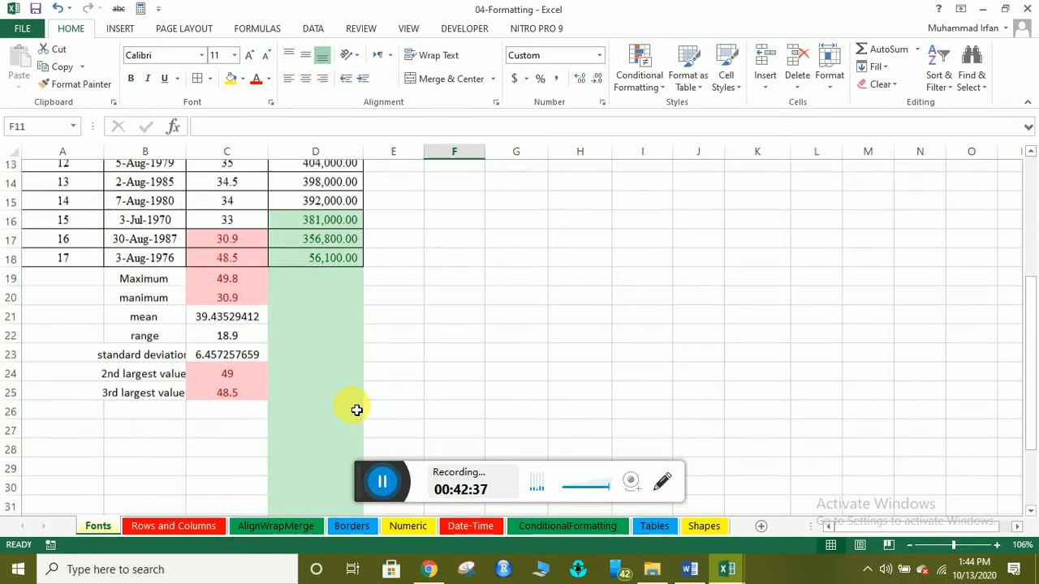
pyautogui.scroll(3, 354, 239)
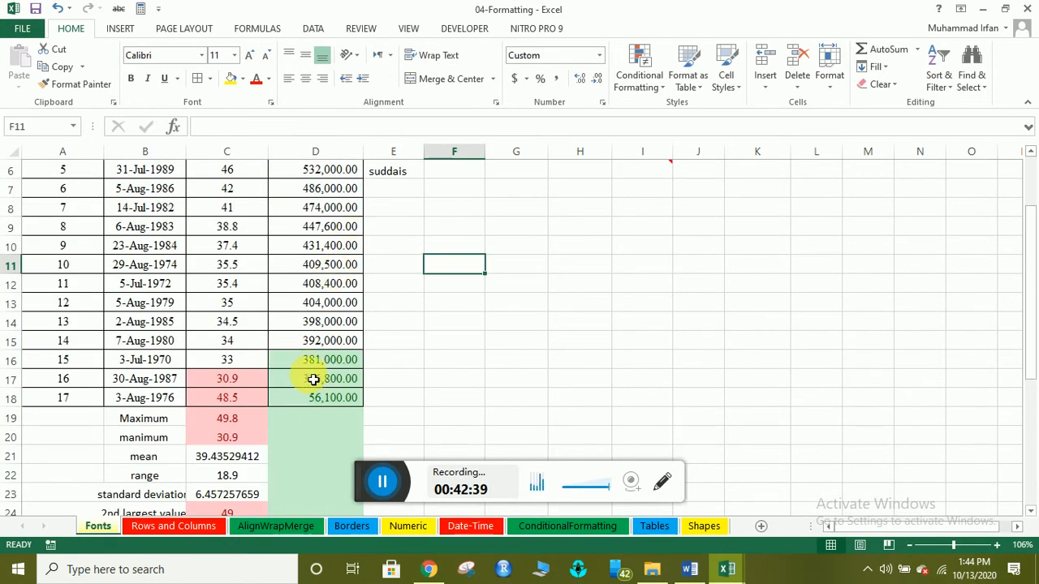
pyautogui.moveTo(309, 360); pyautogui.dragTo(303, 401)
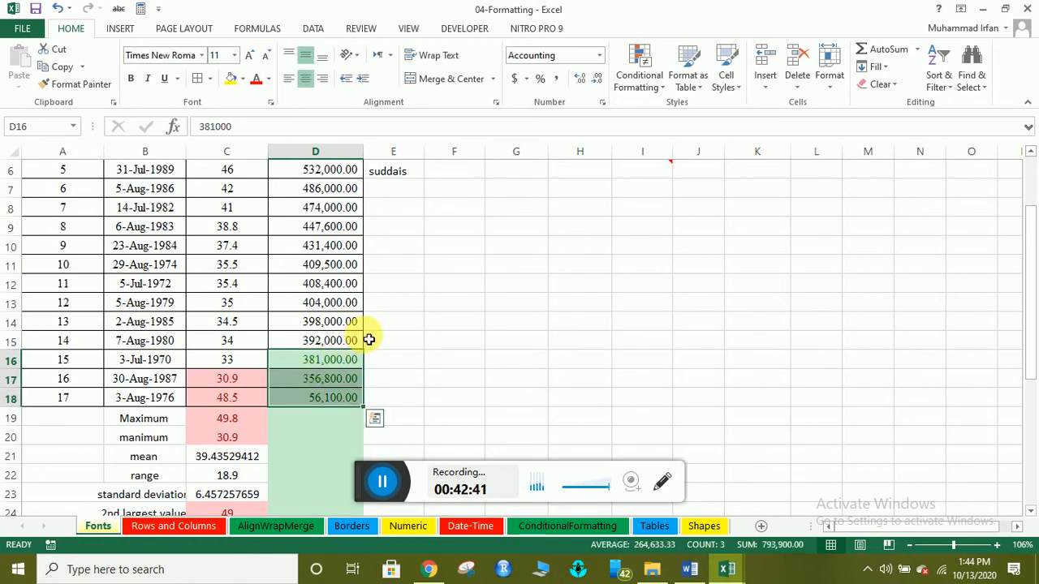
pyautogui.scroll(2, 347, 259)
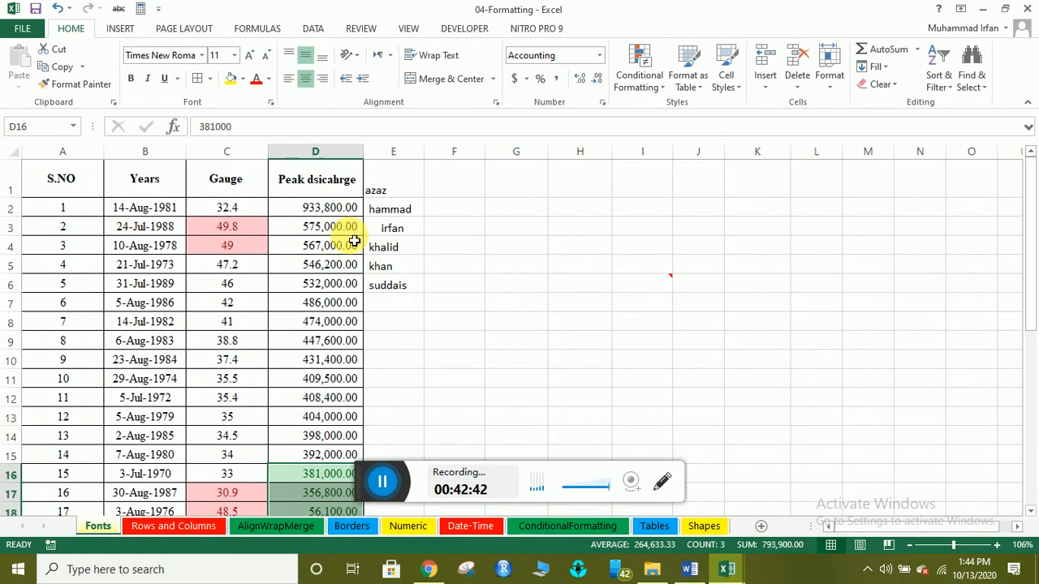
# Clear the less-than highlighting rules from column D.
pyautogui.click(316, 149)
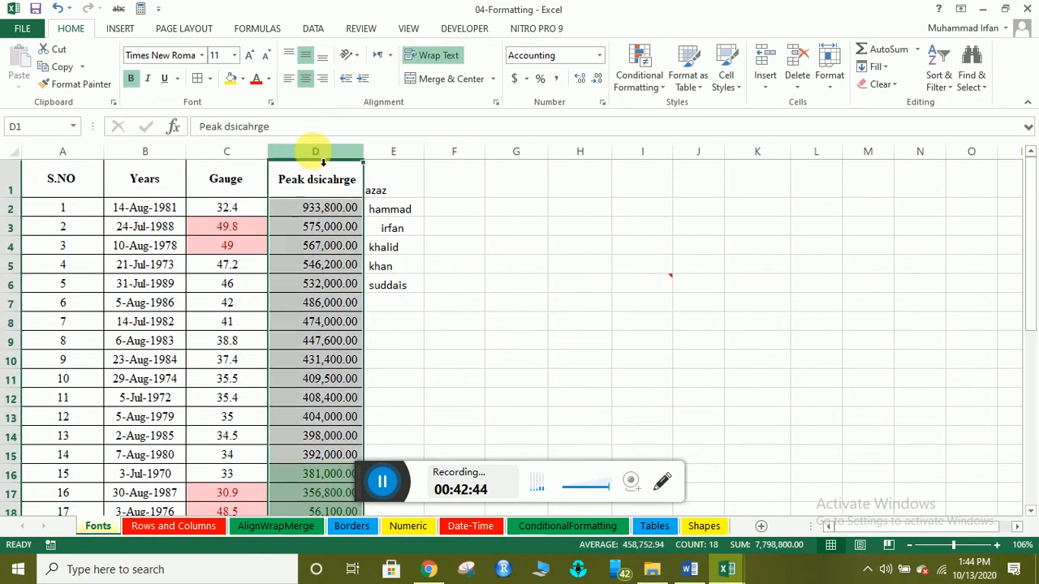
pyautogui.click(639, 69)
pyautogui.moveTo(670, 296)
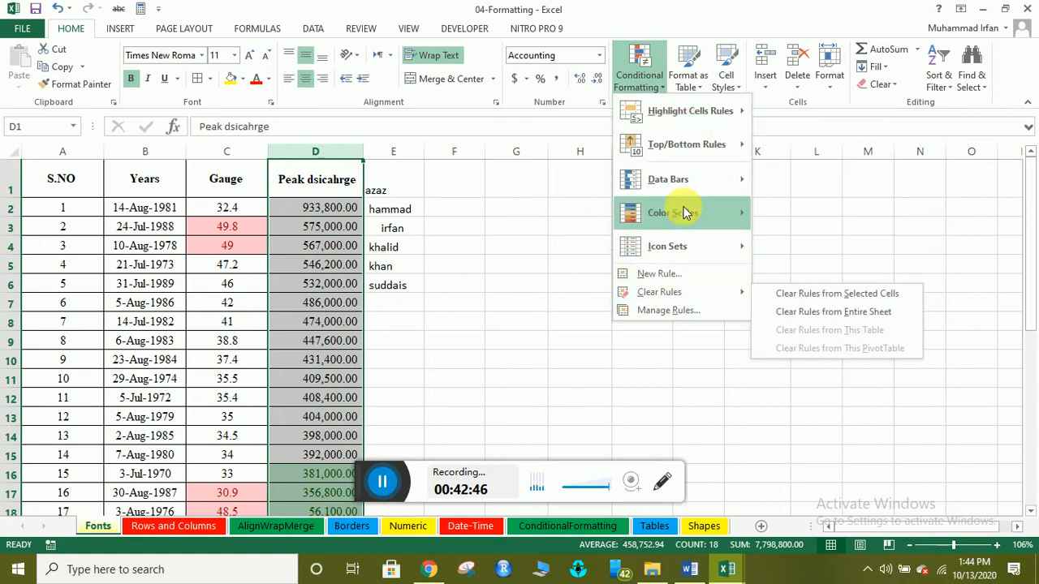
pyautogui.click(785, 296)
pyautogui.click(639, 69)
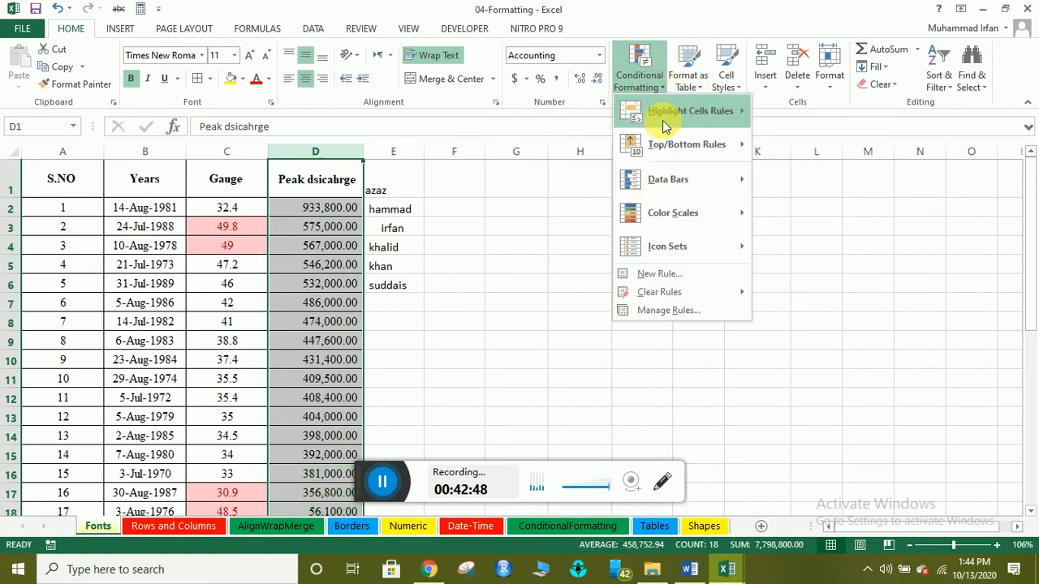
pyautogui.moveTo(667, 118)
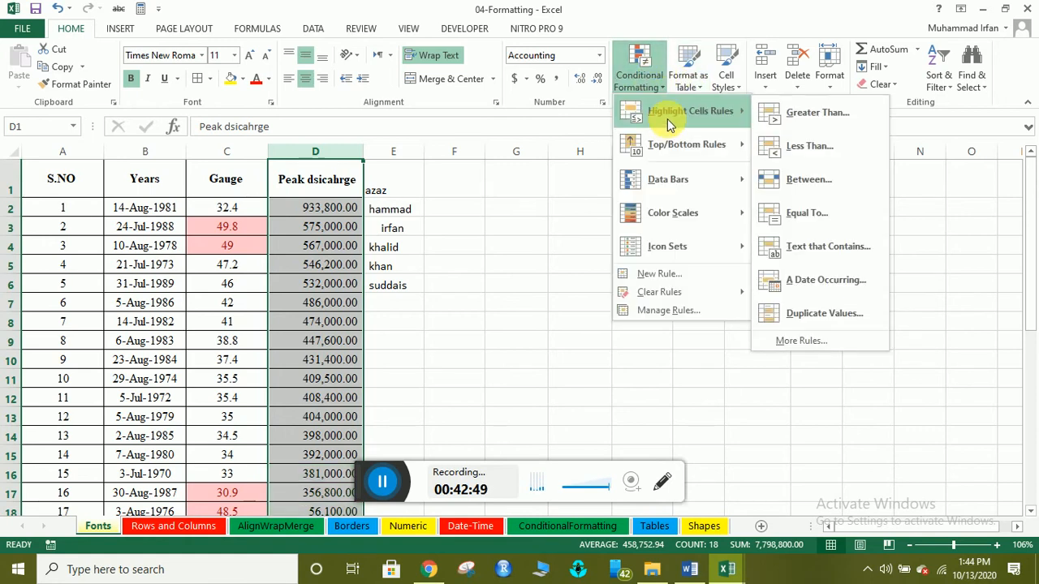
# Add an Equal To 494,950.00 rule on column D with green fill and dark green text.
pyautogui.click(815, 215)
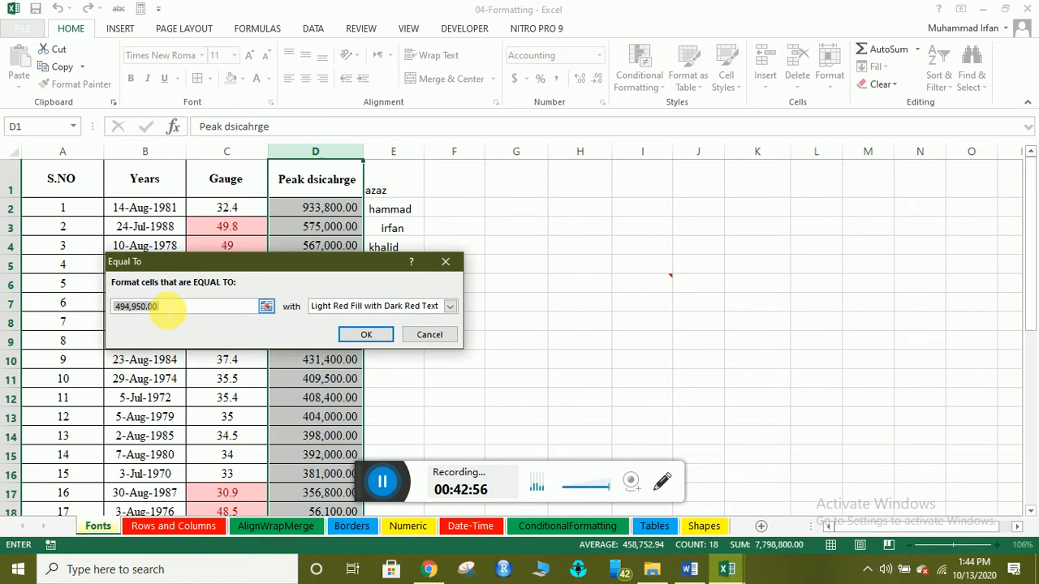
pyautogui.click(180, 308)
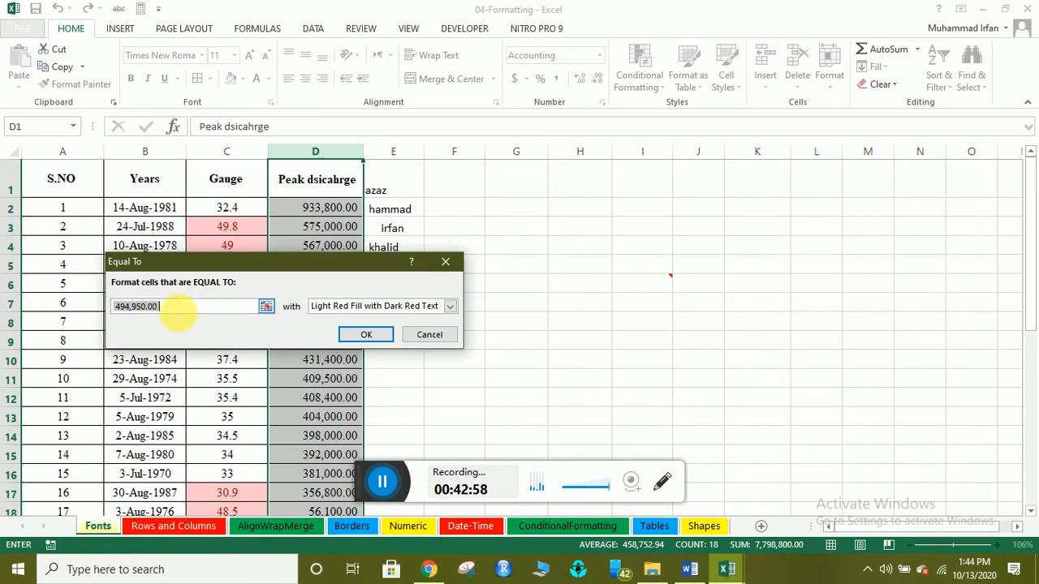
pyautogui.click(450, 306)
pyautogui.click(415, 340)
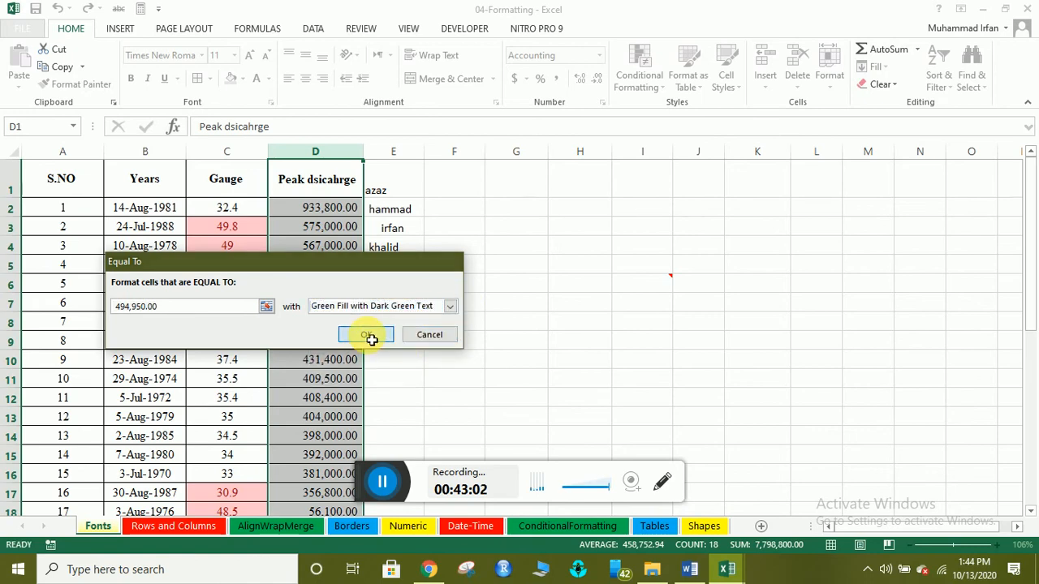
pyautogui.click(371, 335)
pyautogui.click(360, 305)
pyautogui.scroll(-3, 339, 357)
pyautogui.scroll(3, 341, 359)
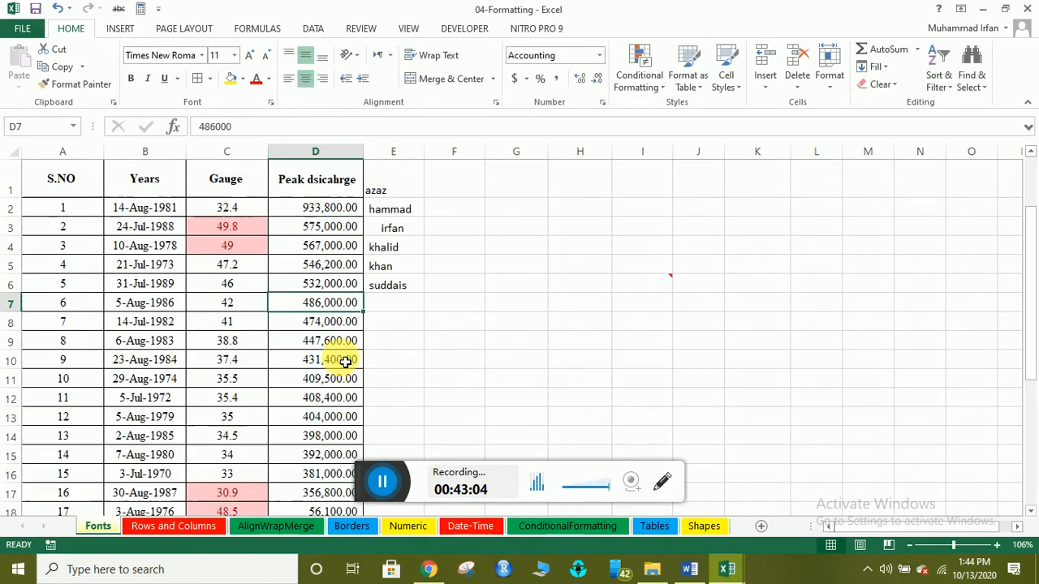
pyautogui.scroll(-1, 343, 325)
pyautogui.scroll(-1, 342, 333)
pyautogui.scroll(2, 337, 345)
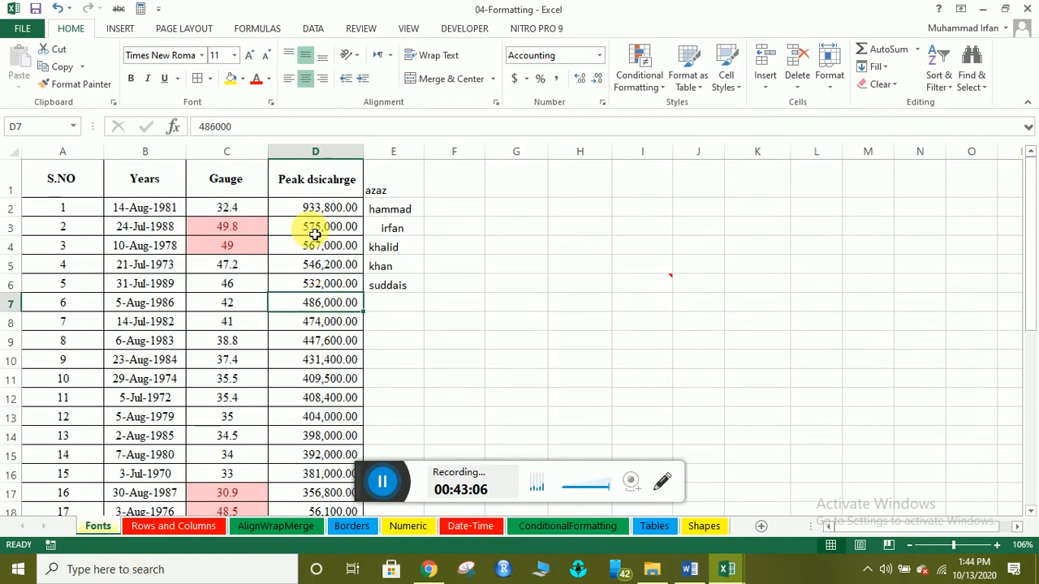
# Enter 'khan' in E7 and add an Equal To rule on column E with green fill.
pyautogui.click(396, 301)
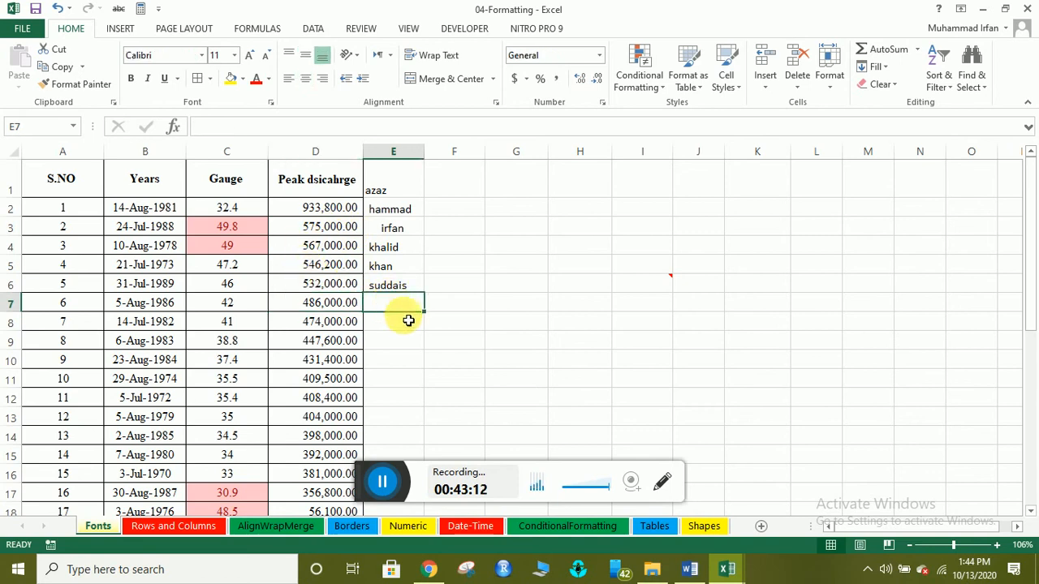
pyautogui.write('kha')
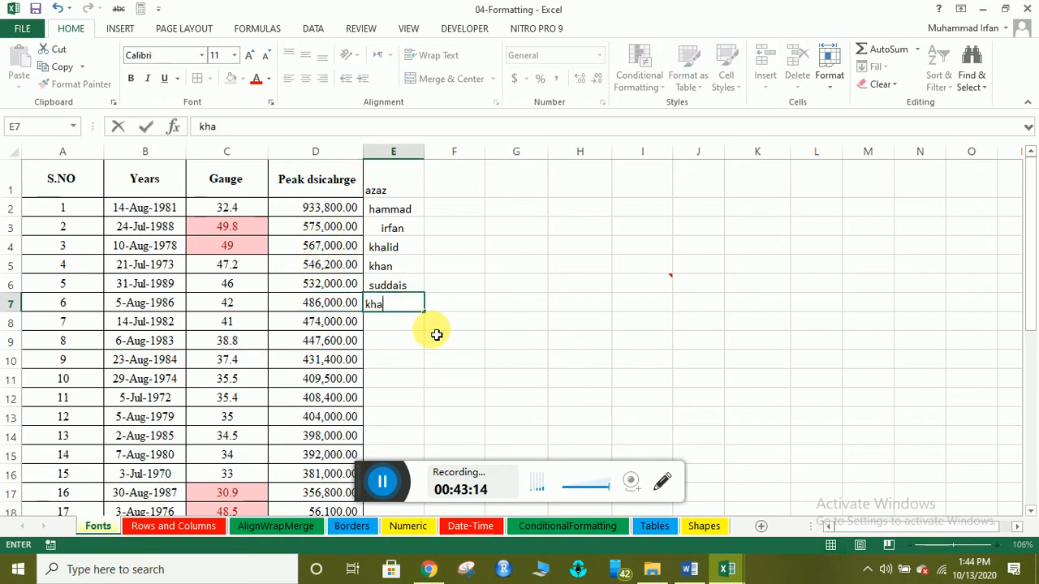
pyautogui.write('n')
pyautogui.press('Return')
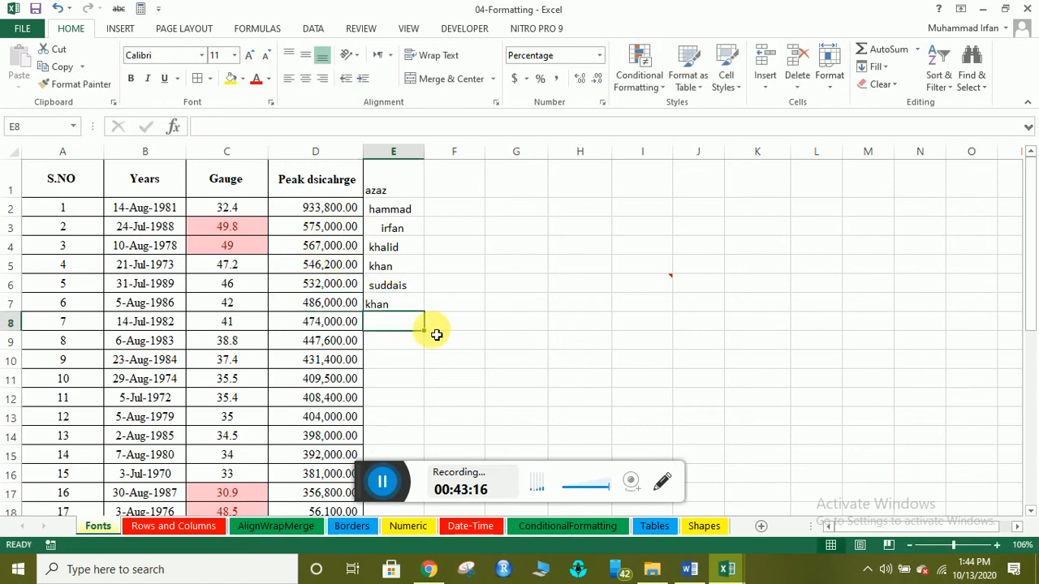
pyautogui.click(394, 152)
pyautogui.click(629, 81)
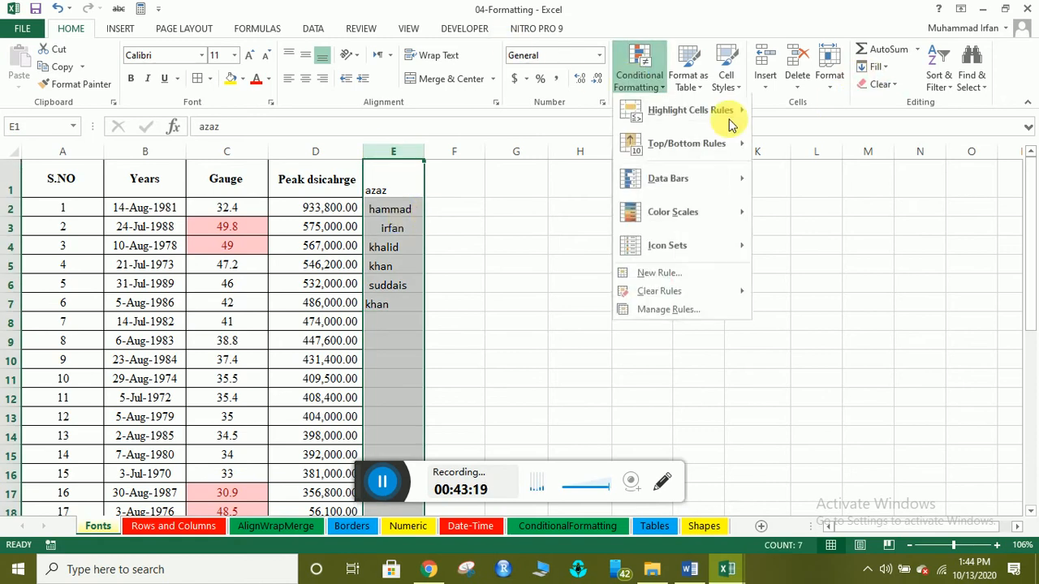
pyautogui.moveTo(723, 127)
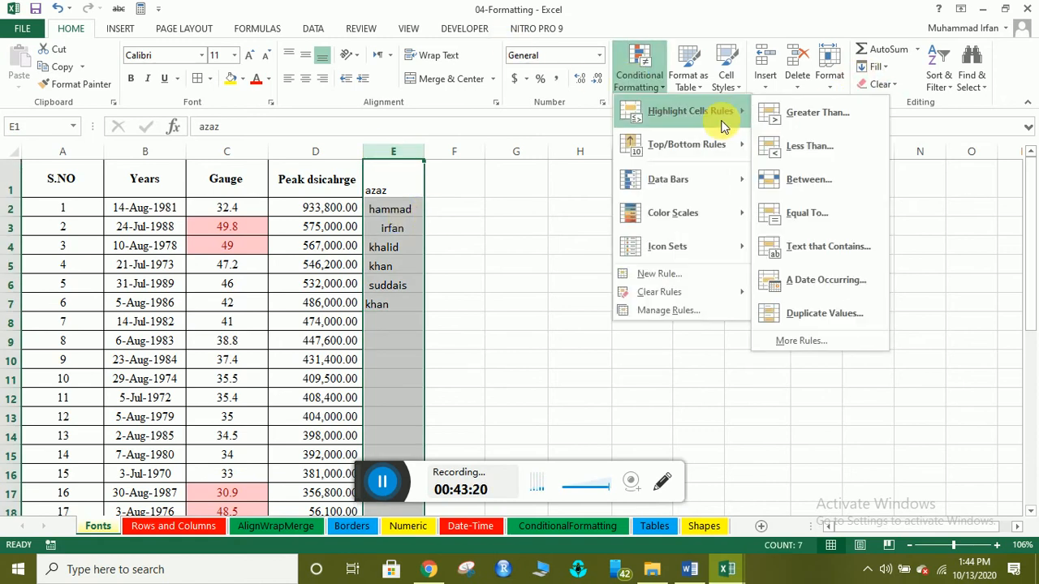
pyautogui.click(824, 218)
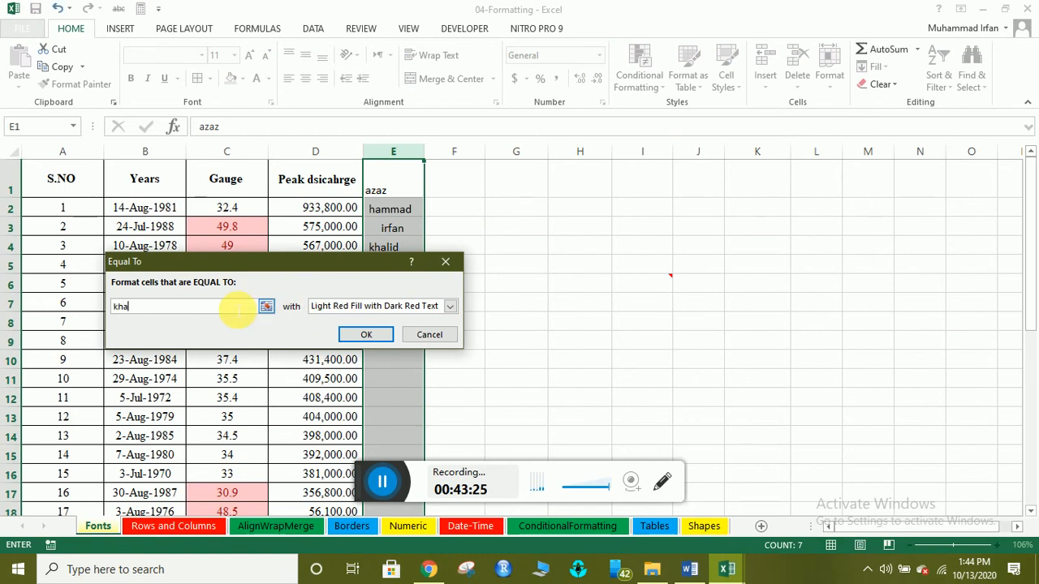
pyautogui.click(451, 306)
pyautogui.click(426, 350)
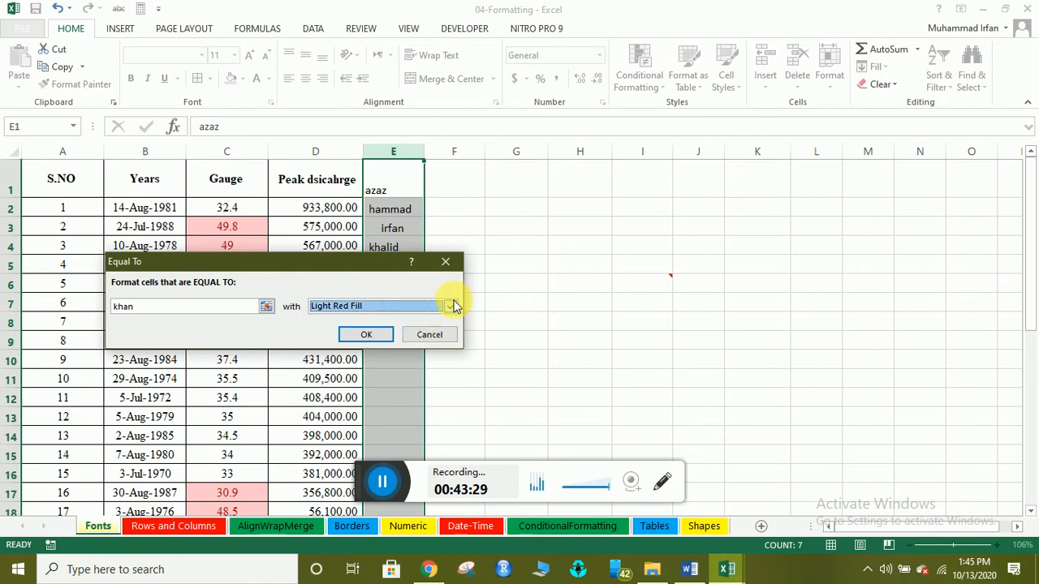
pyautogui.click(451, 306)
pyautogui.click(418, 341)
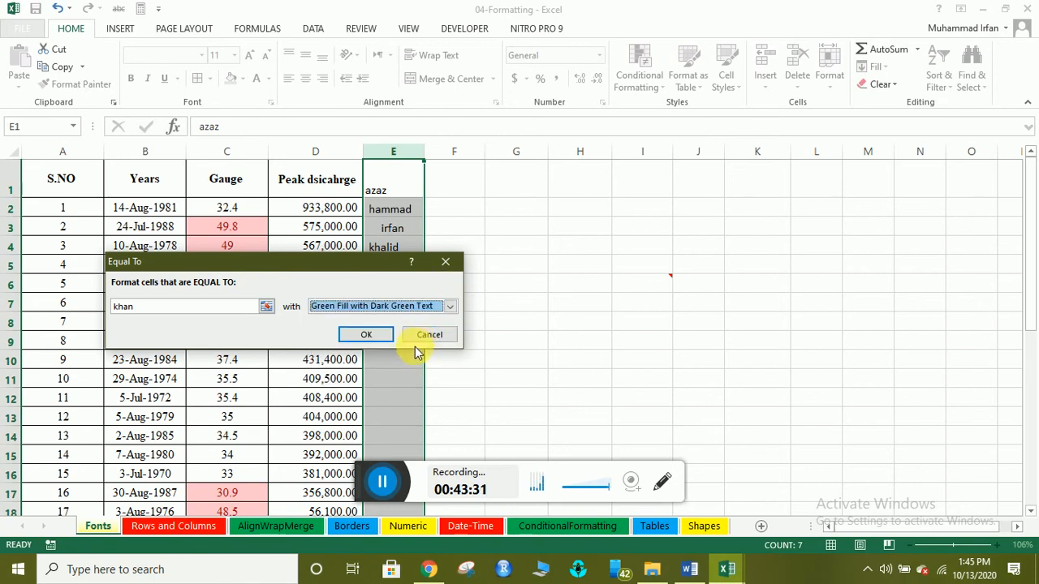
pyautogui.click(369, 338)
# Inspect cells E5 and E9 to check the new rule's formatting.
pyautogui.click(394, 269)
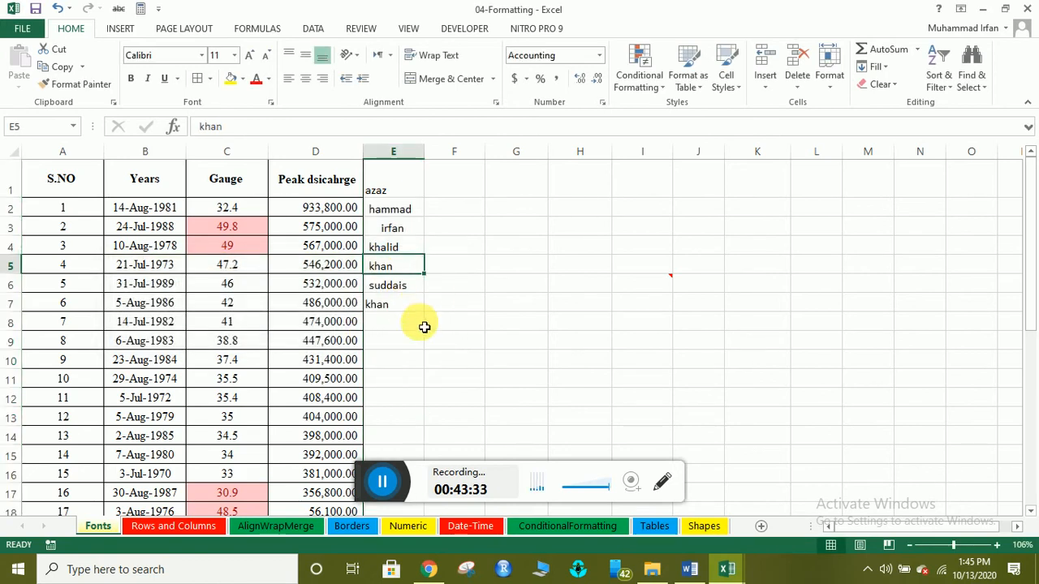
pyautogui.click(415, 340)
pyautogui.click(393, 154)
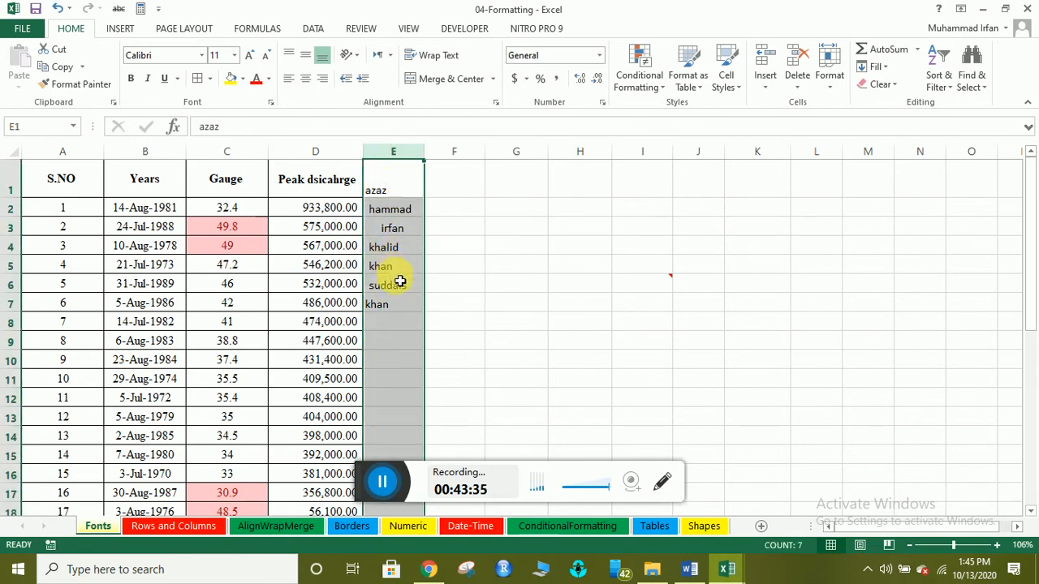
pyautogui.click(379, 270)
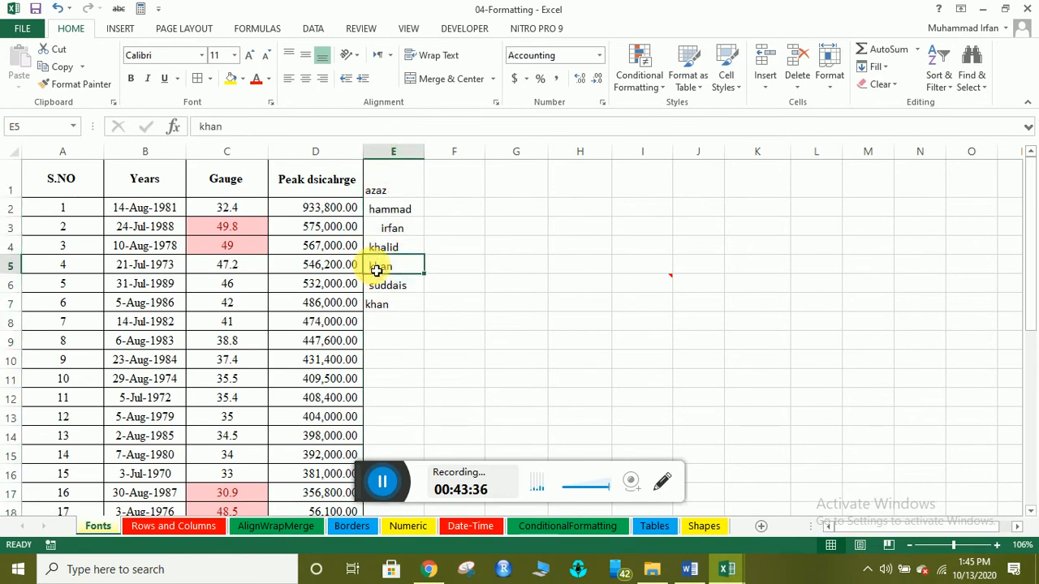
pyautogui.click(399, 339)
pyautogui.click(381, 270)
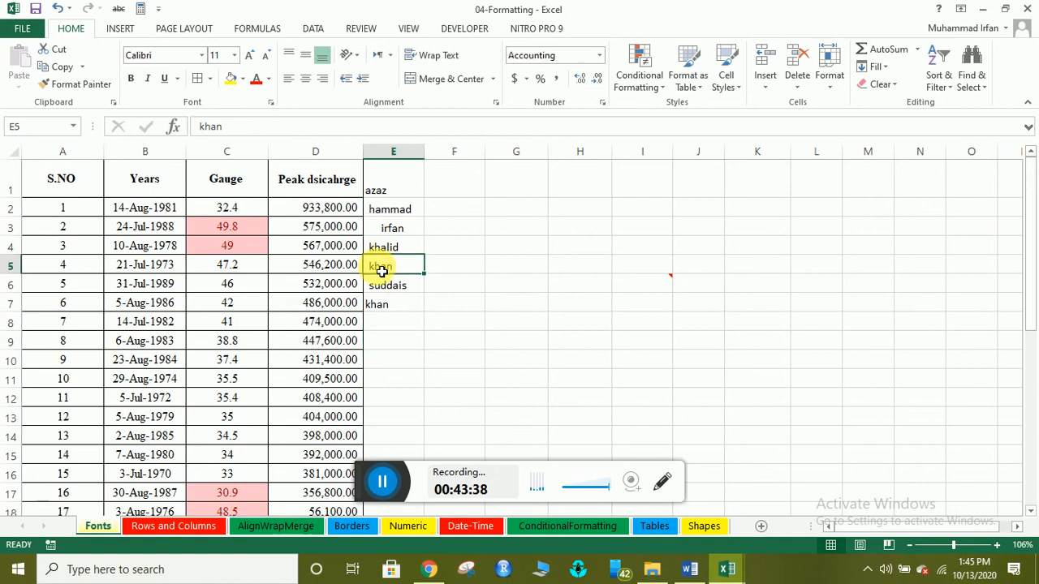
pyautogui.click(392, 153)
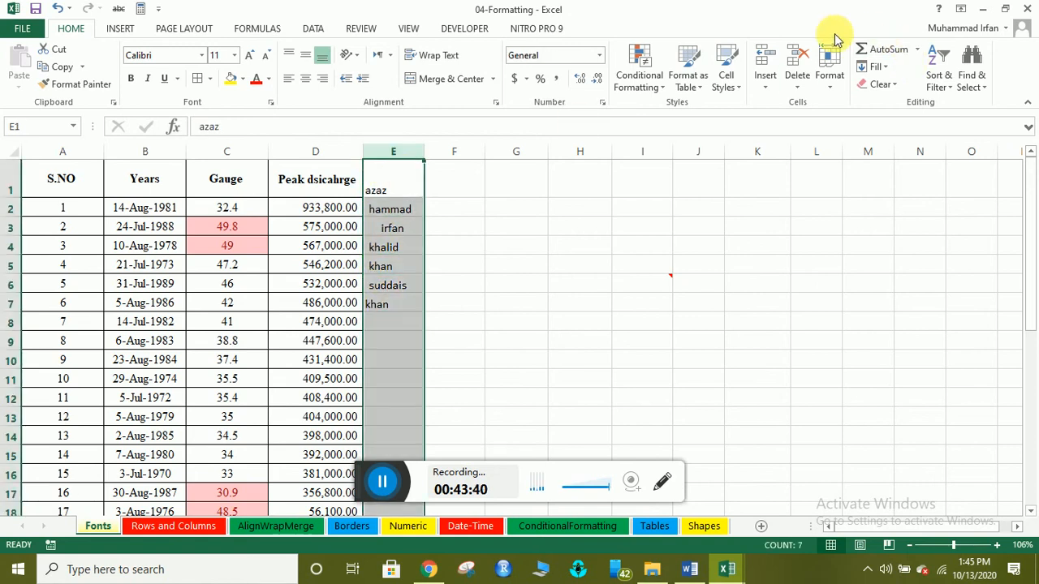
# Apply another Equal To rule with Green Fill and Dark Green Text to column E.
pyautogui.click(645, 70)
pyautogui.moveTo(696, 111)
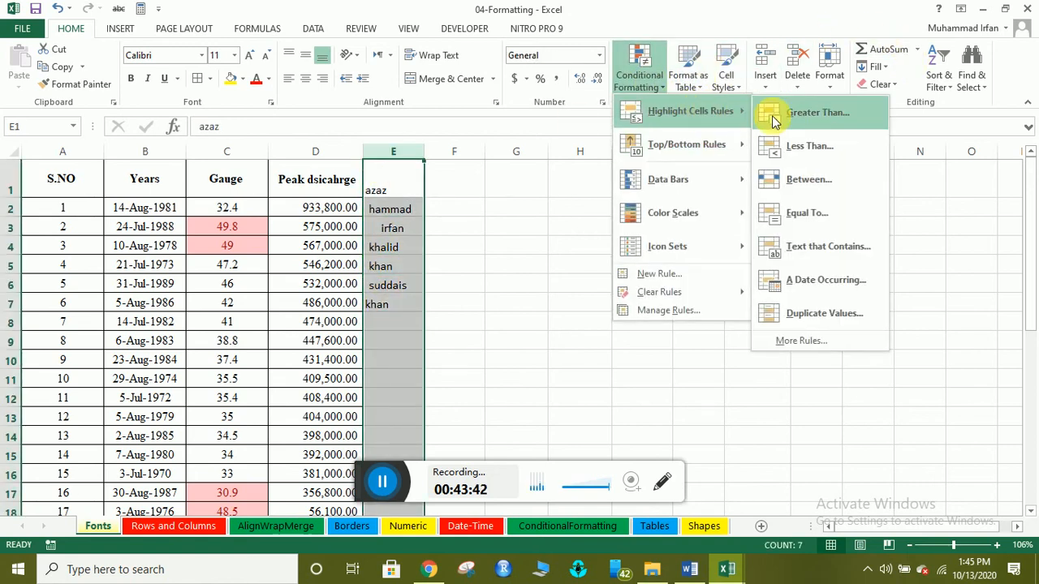
pyautogui.click(800, 210)
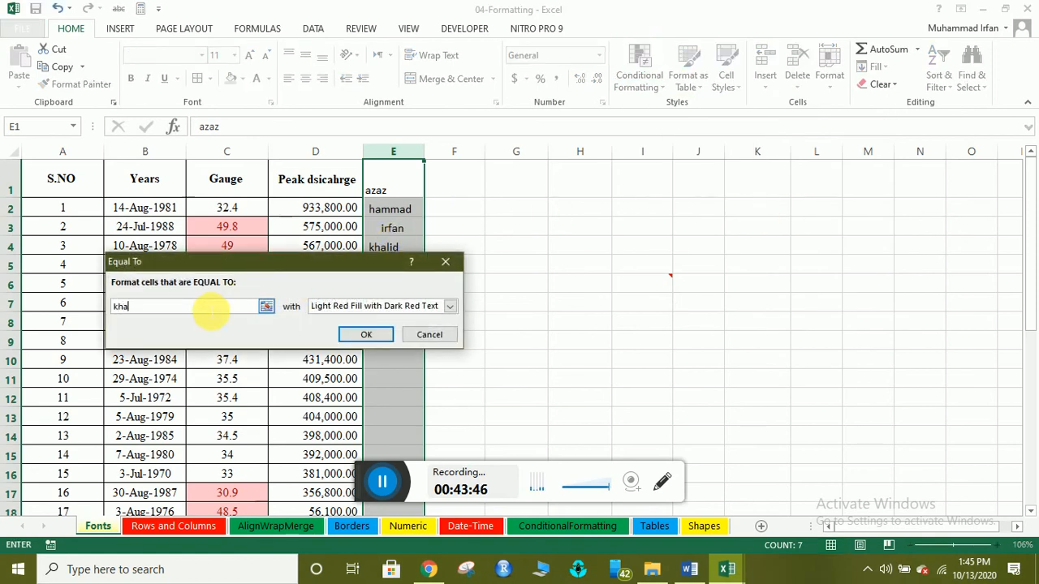
pyautogui.click(451, 307)
pyautogui.click(406, 343)
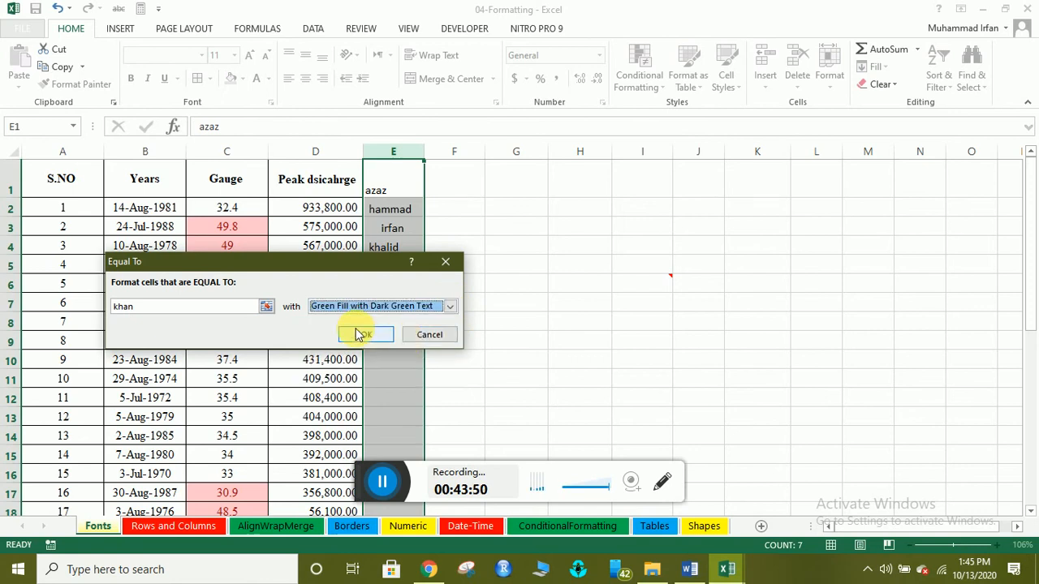
pyautogui.click(360, 335)
pyautogui.click(401, 302)
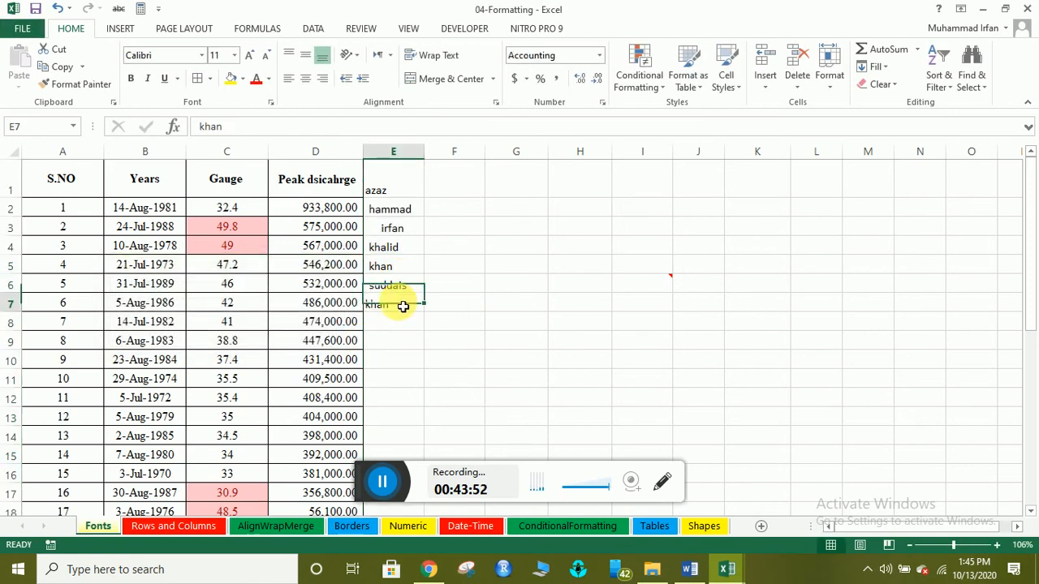
pyautogui.click(393, 196)
pyautogui.click(405, 285)
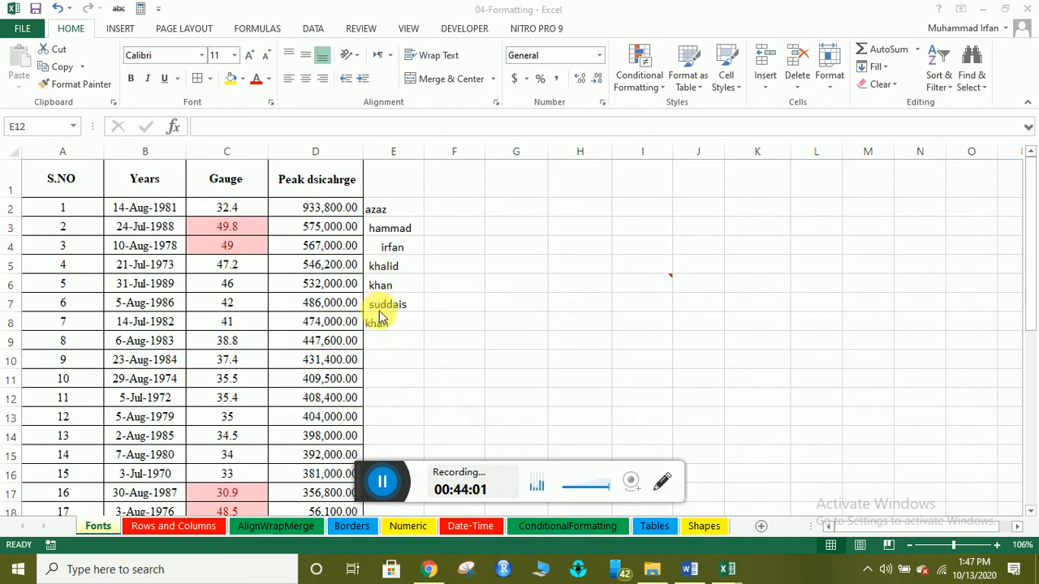
# Highlight column E cells equal to E6 (khan) with Light Red Fill and Dark Red Text.
pyautogui.click(394, 153)
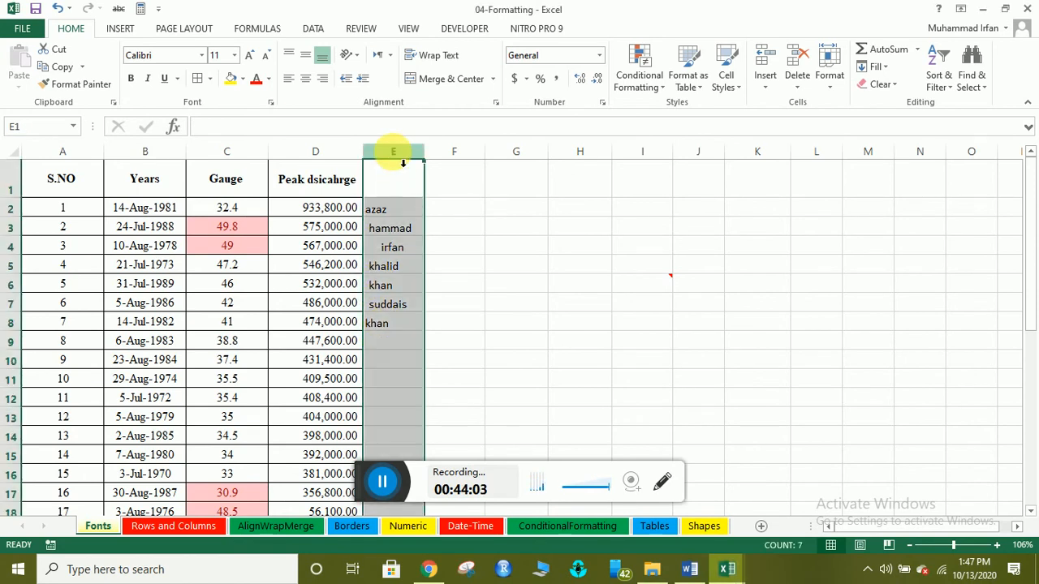
pyautogui.click(645, 73)
pyautogui.moveTo(734, 112)
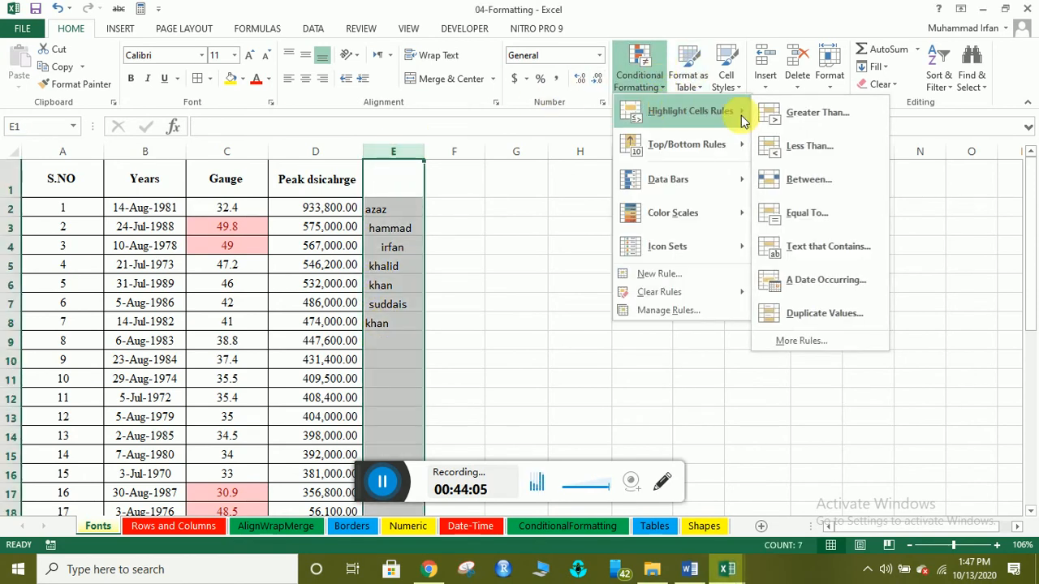
pyautogui.click(828, 212)
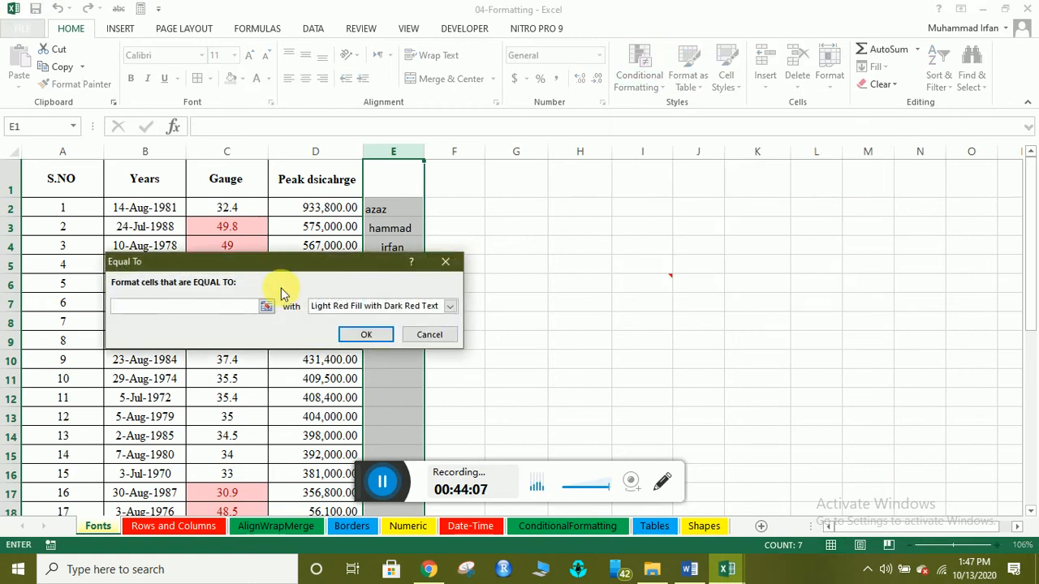
pyautogui.moveTo(254, 262); pyautogui.dragTo(640, 213)
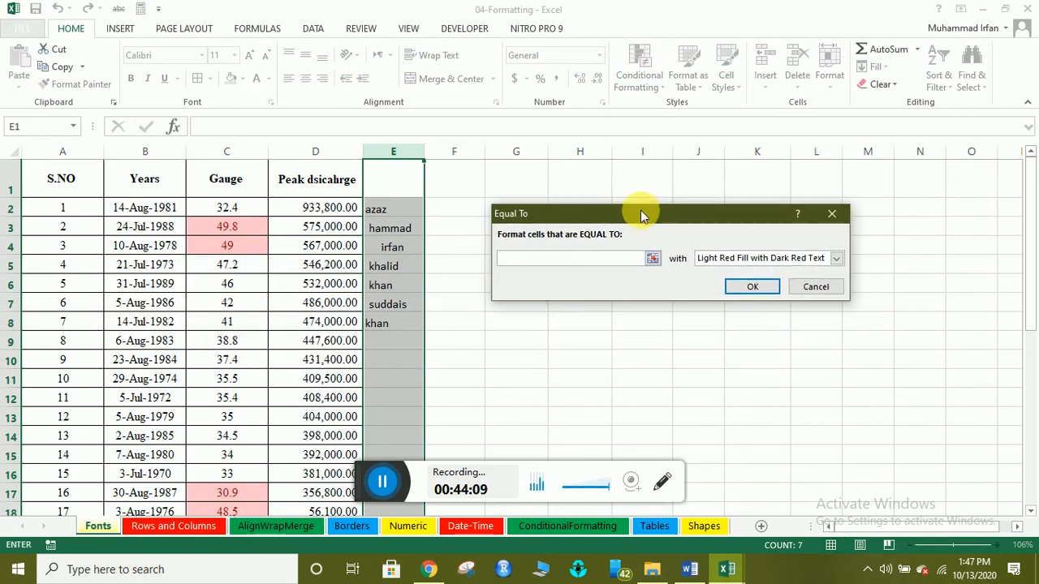
pyautogui.click(380, 286)
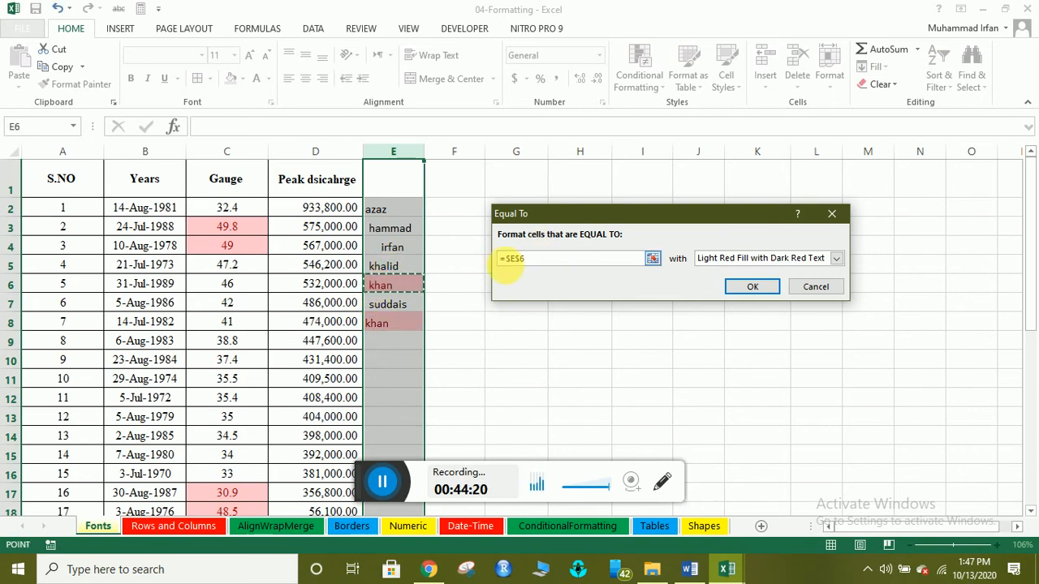
pyautogui.click(746, 287)
pyautogui.click(389, 334)
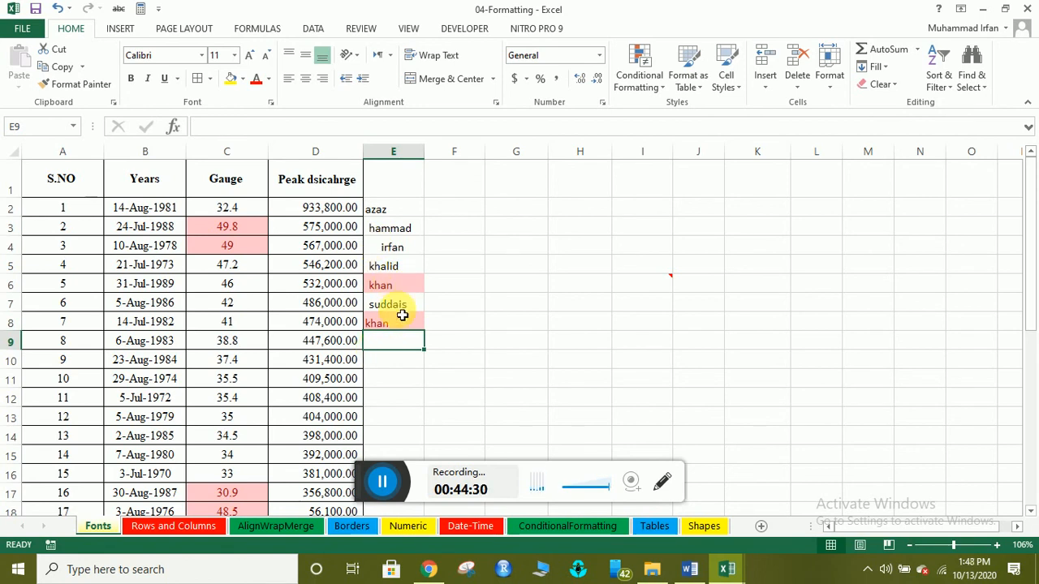
pyautogui.click(377, 484)
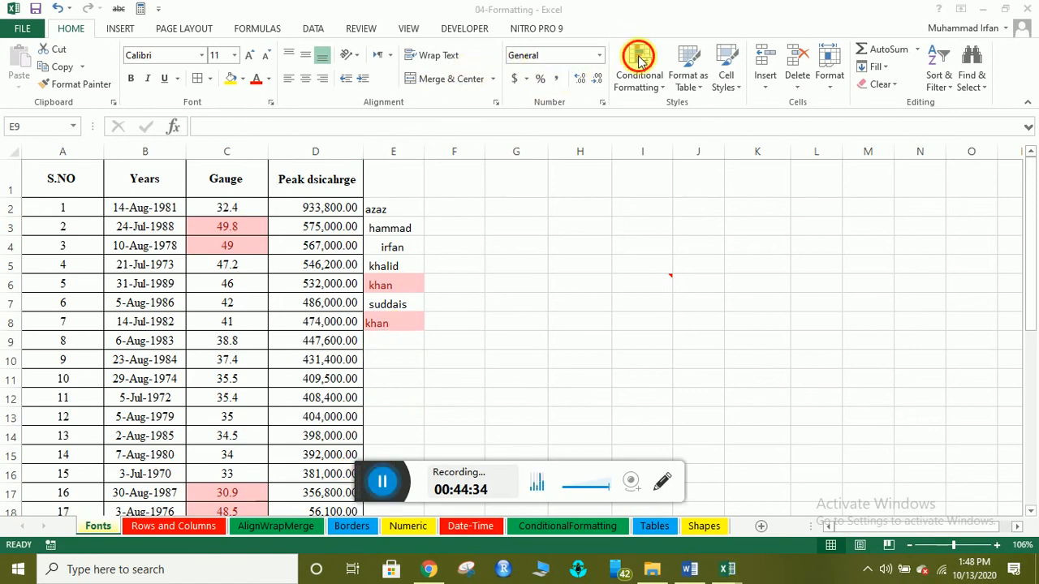
# Apply blue Gradient Fill data bars to the Gauge values in column C.
pyautogui.click(662, 96)
pyautogui.moveTo(666, 144)
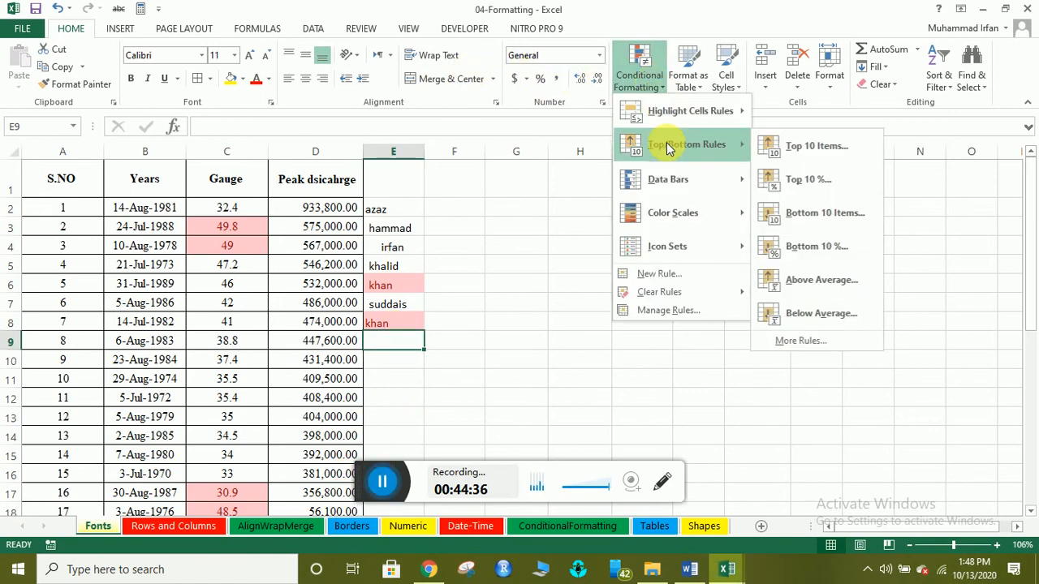
pyautogui.moveTo(677, 182)
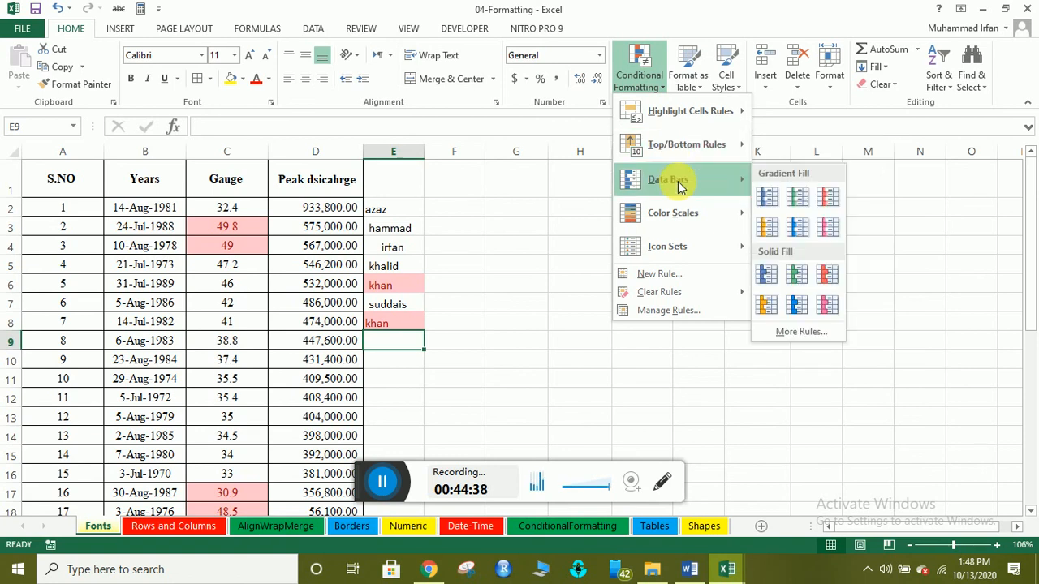
pyautogui.click(219, 166)
pyautogui.hotkey('ctrl', 'shift', 'Down')
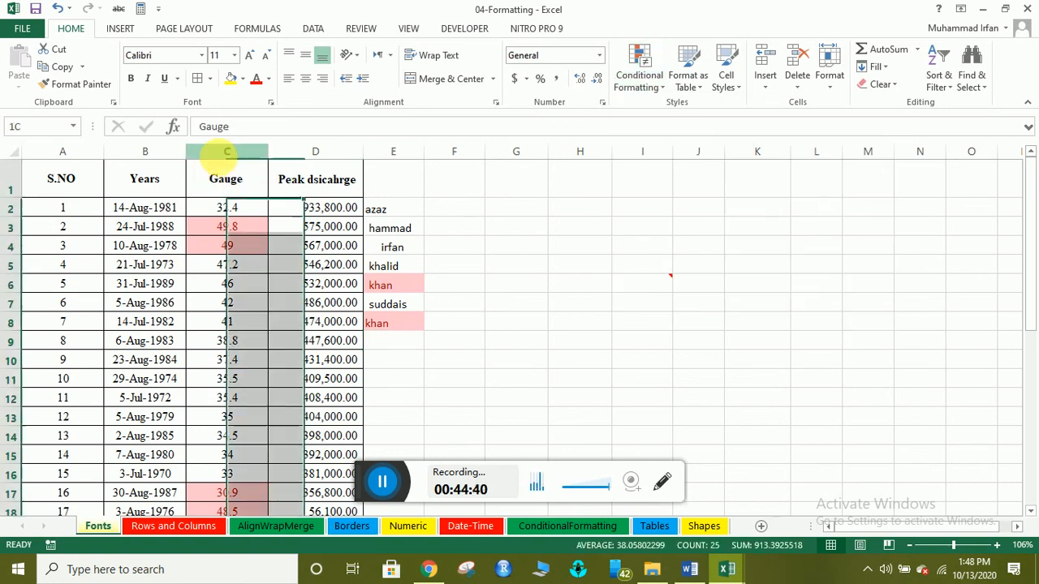
pyautogui.click(637, 81)
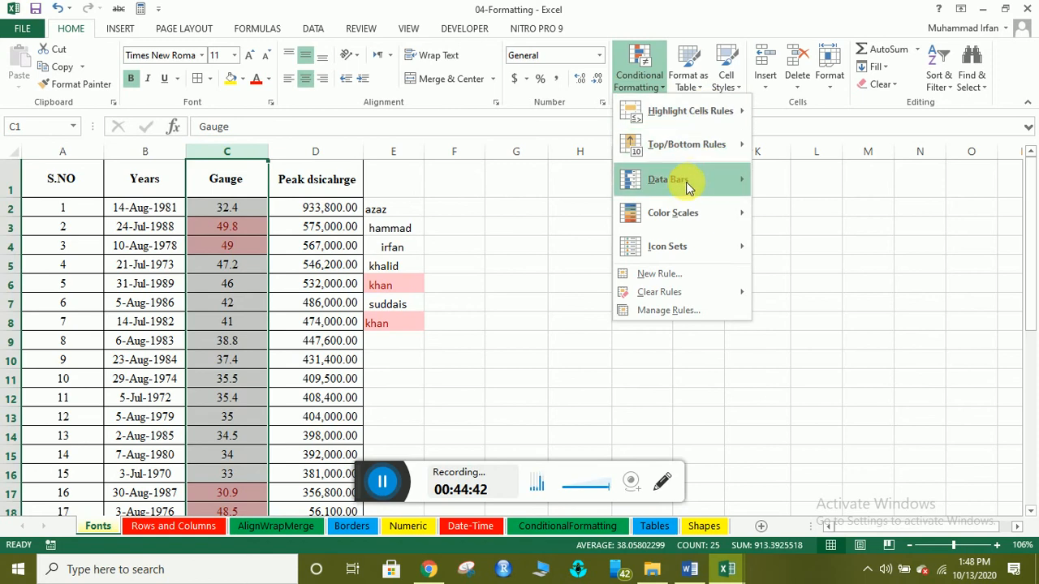
pyautogui.moveTo(720, 180)
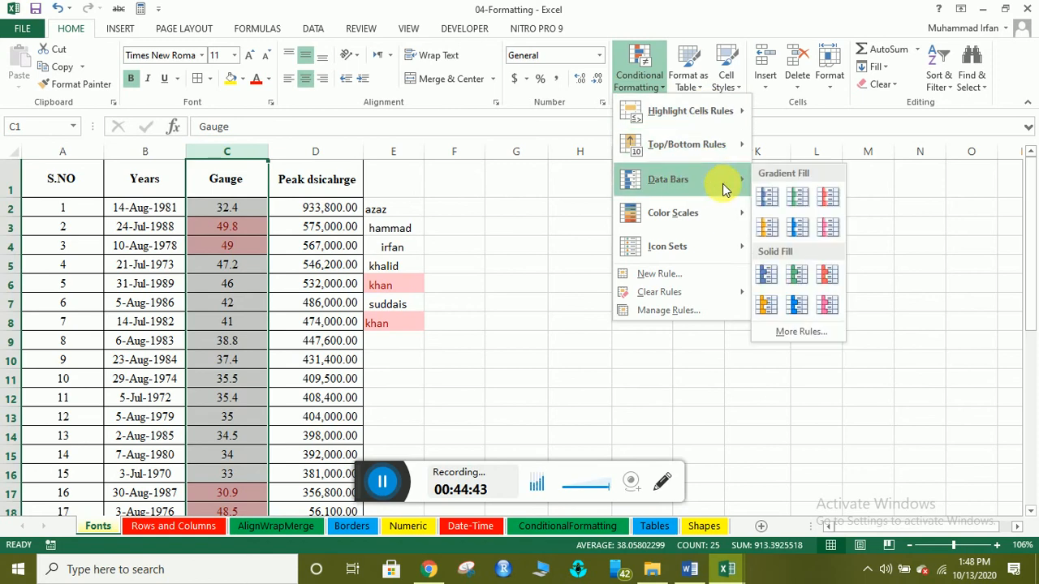
pyautogui.click(797, 230)
pyautogui.click(224, 261)
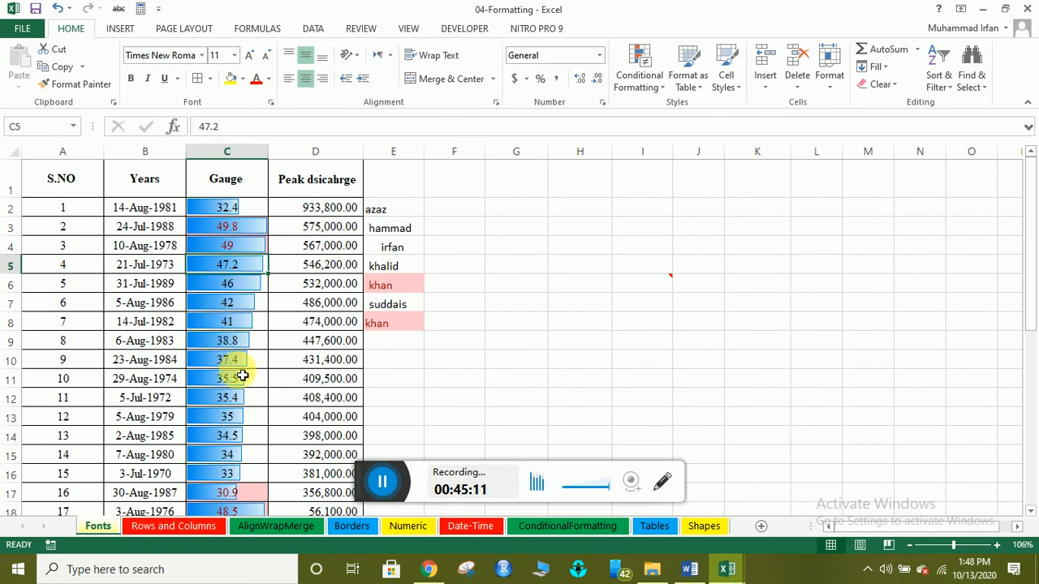
# Select column D and preview the 3 Arrows (Colored) icon set on the discharge values.
pyautogui.scroll(-3, 242, 376)
pyautogui.scroll(3, 232, 312)
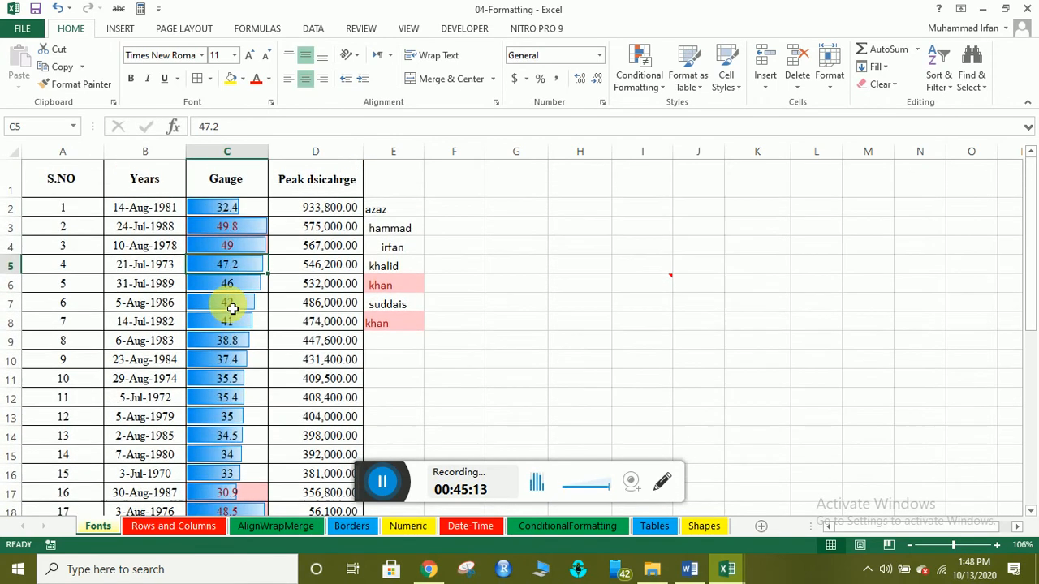
pyautogui.scroll(-3, 232, 320)
pyautogui.scroll(1, 248, 292)
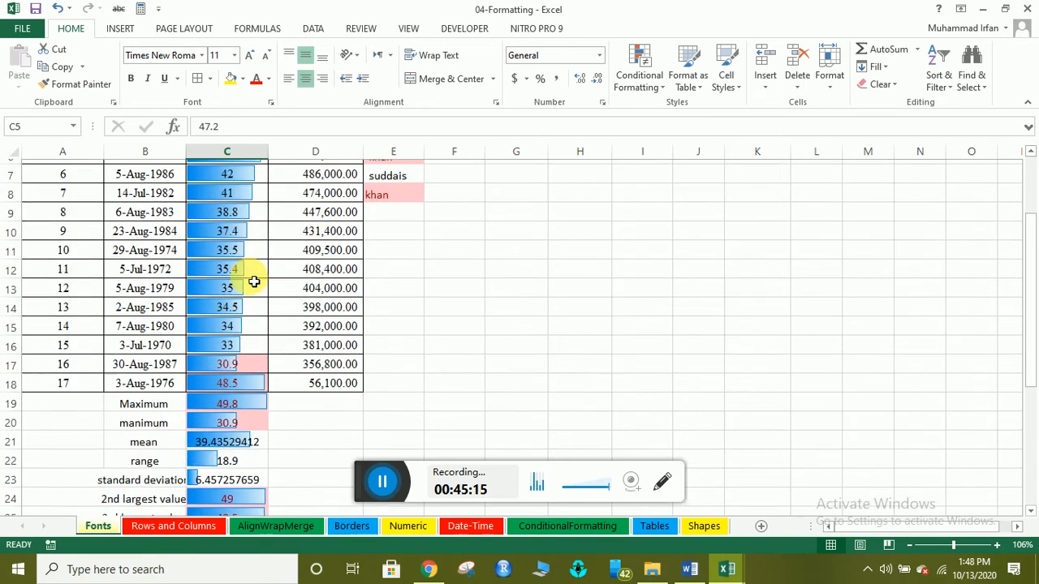
pyautogui.scroll(2, 251, 288)
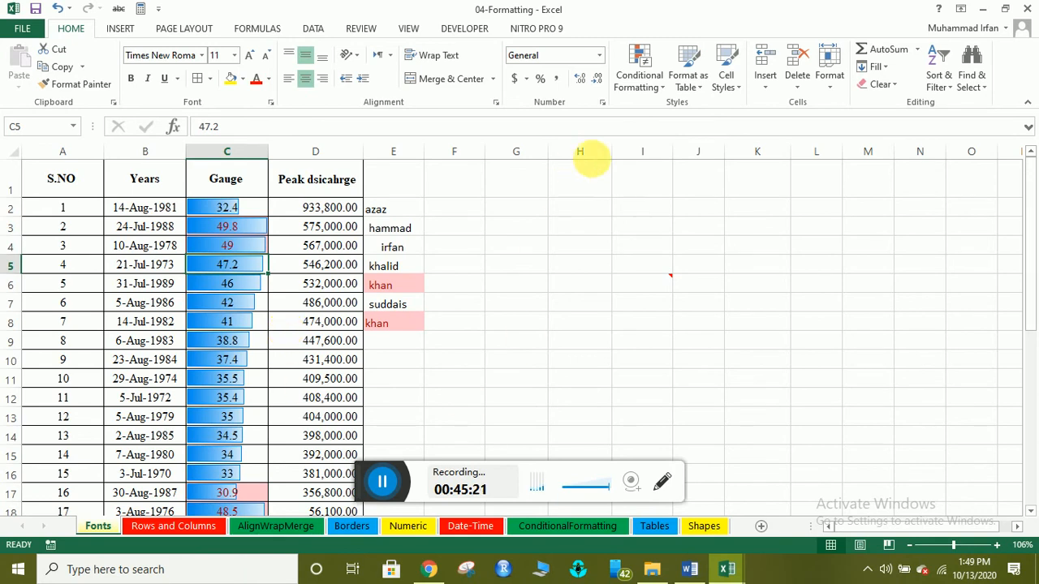
pyautogui.click(662, 87)
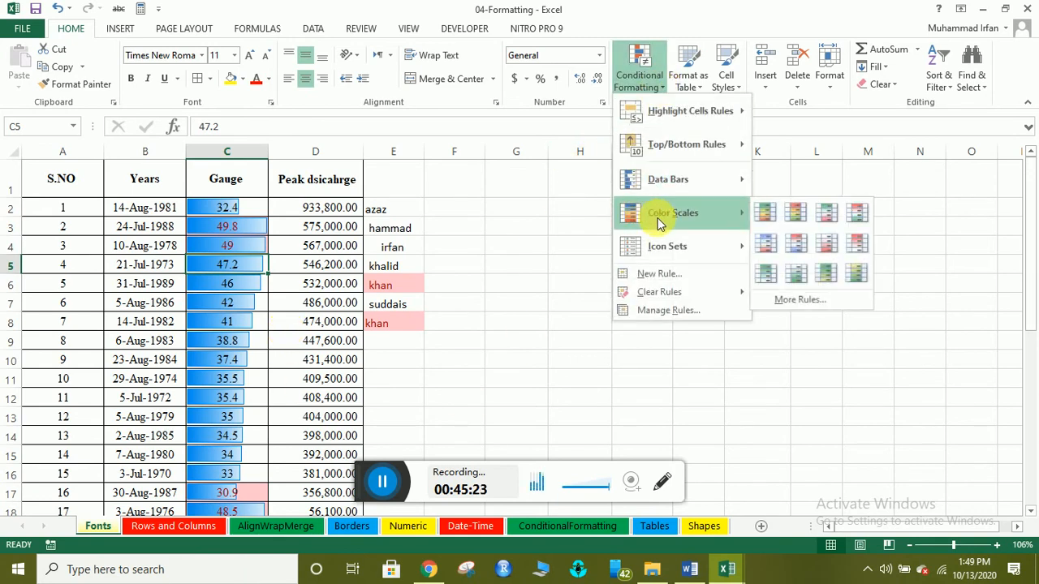
pyautogui.moveTo(661, 213)
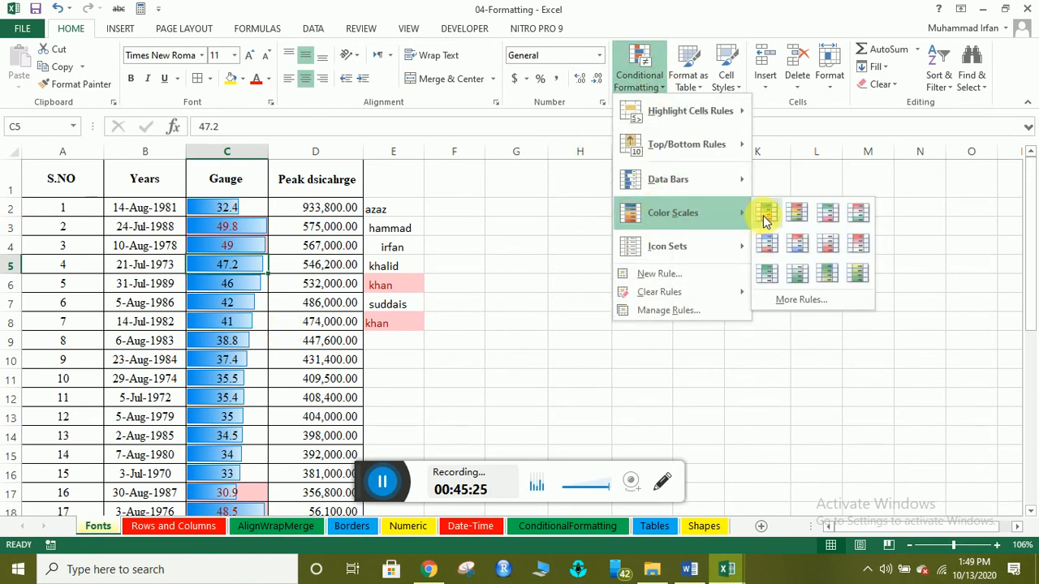
pyautogui.click(317, 153)
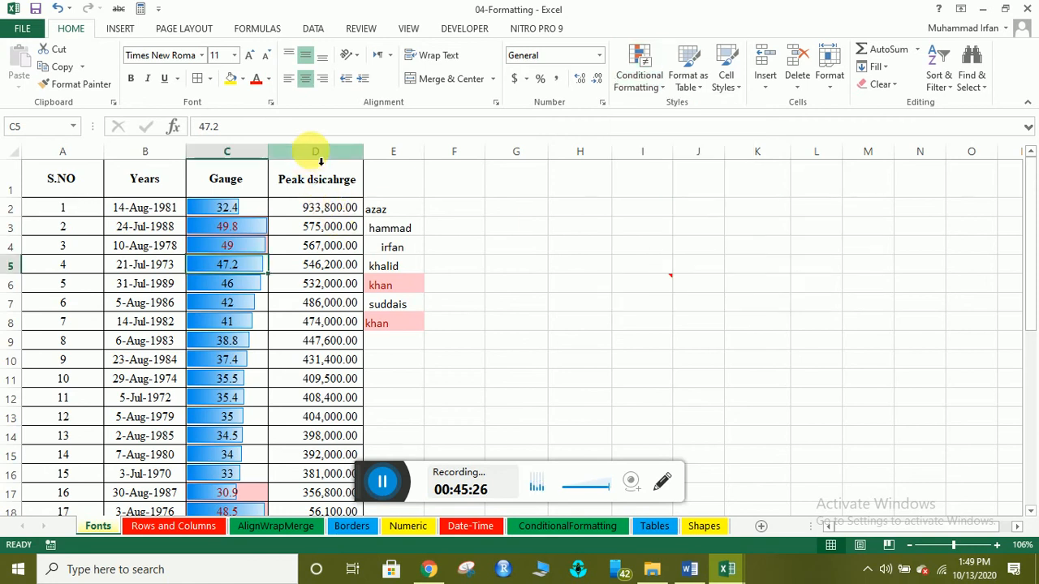
pyautogui.click(316, 152)
pyautogui.click(635, 91)
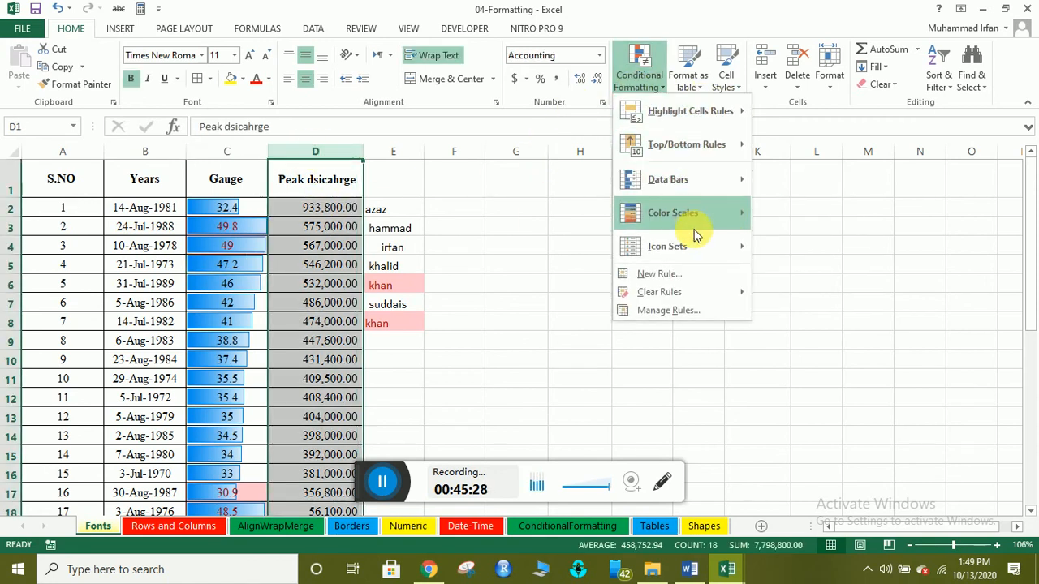
pyautogui.moveTo(689, 215)
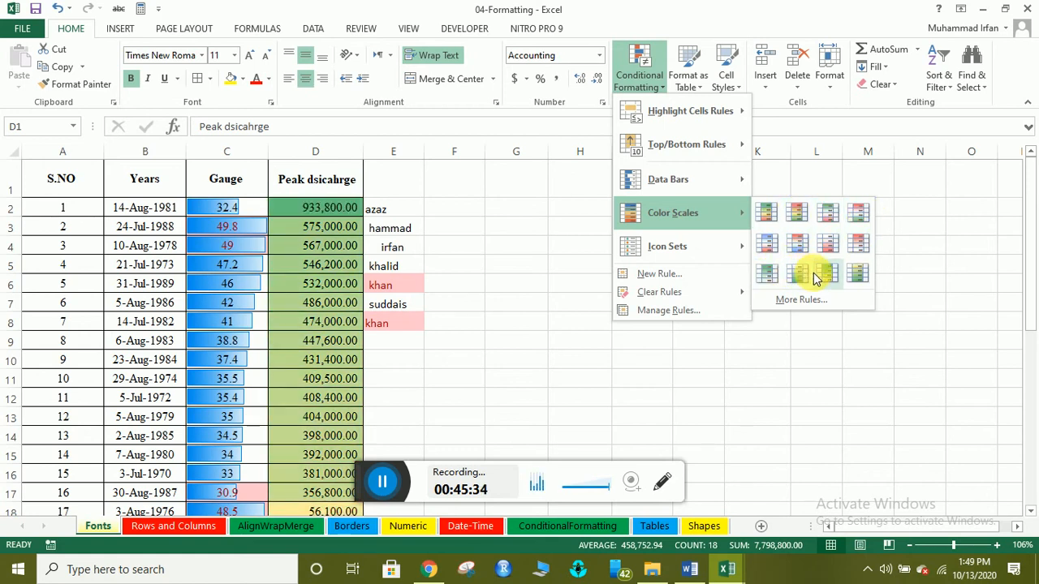
pyautogui.moveTo(664, 247)
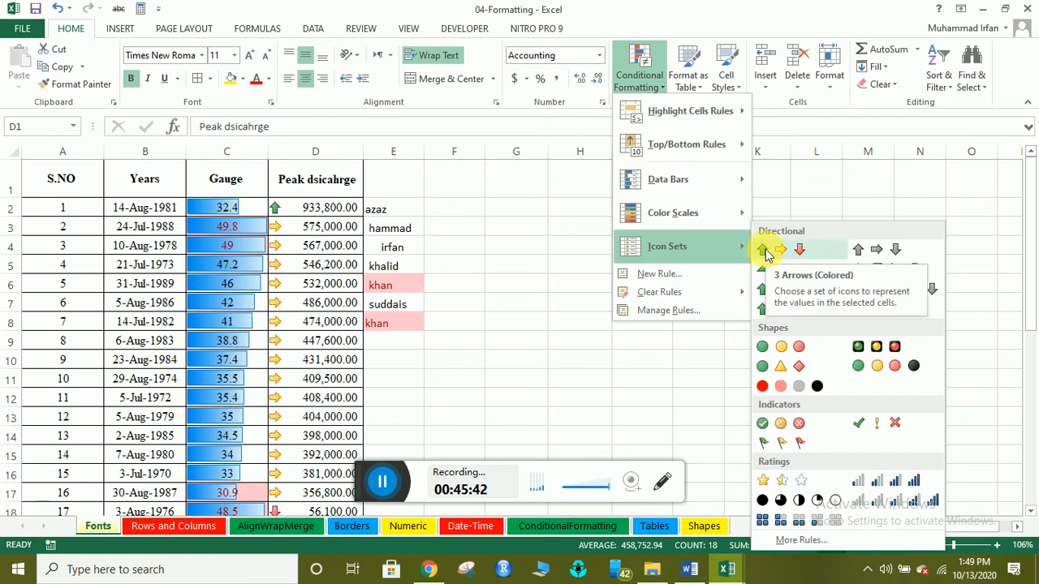
# Abandon the unfinished two-colour scale rule and close the Conditional Formatting Rules Manager.
pyautogui.click(645, 311)
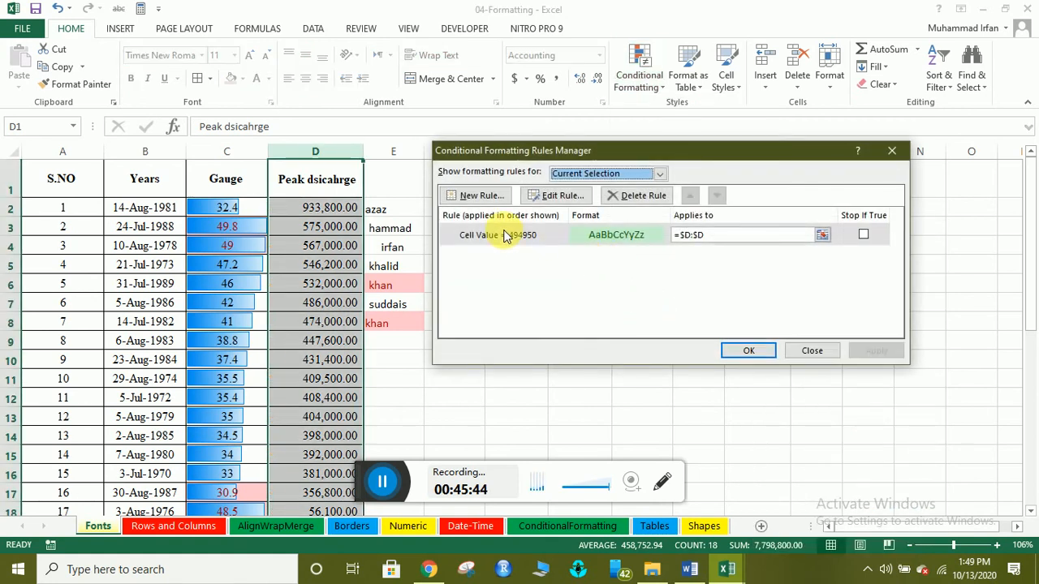
pyautogui.click(474, 197)
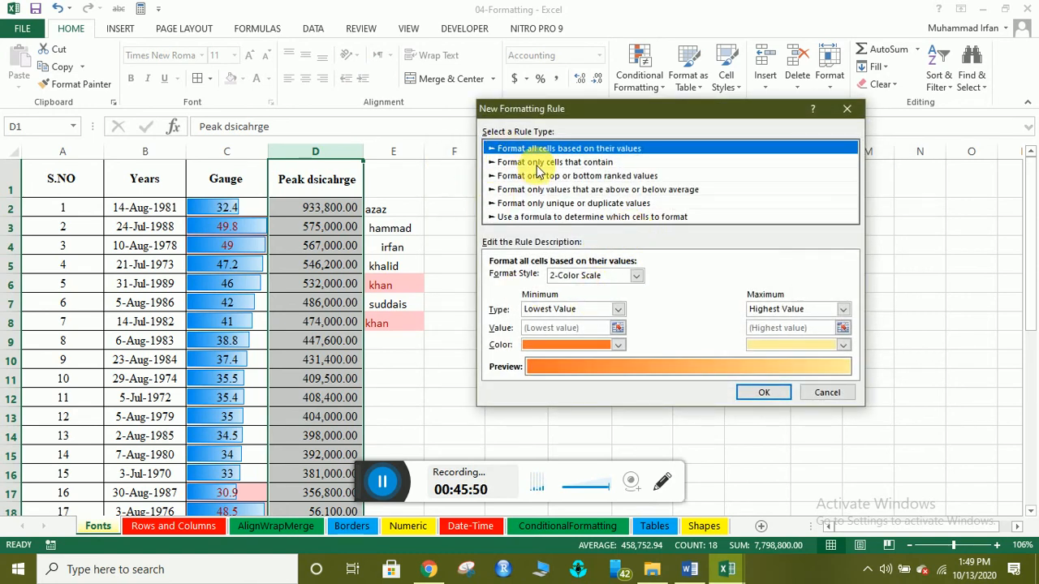
pyautogui.click(615, 311)
pyautogui.click(615, 312)
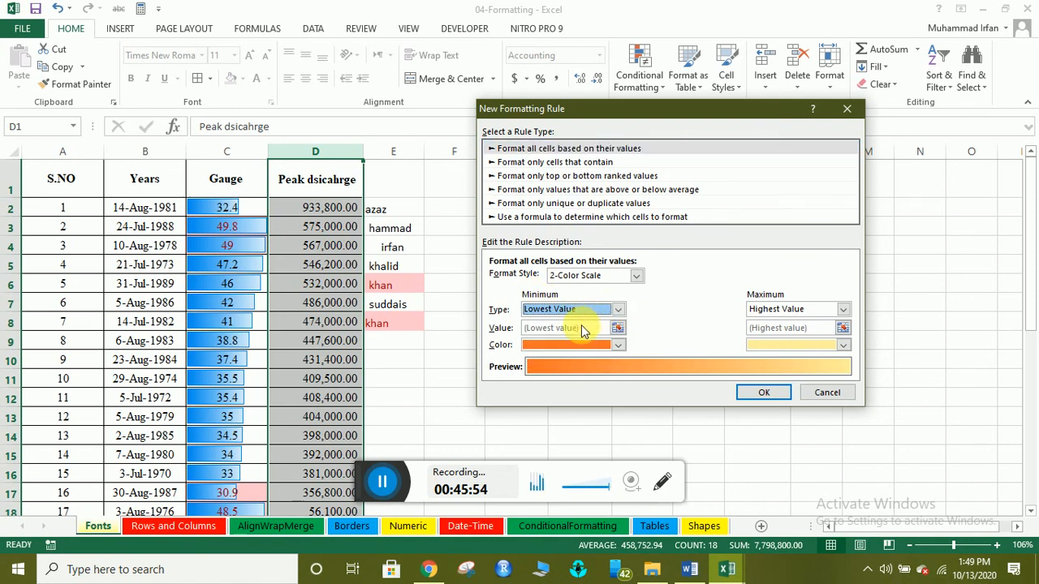
pyautogui.click(822, 393)
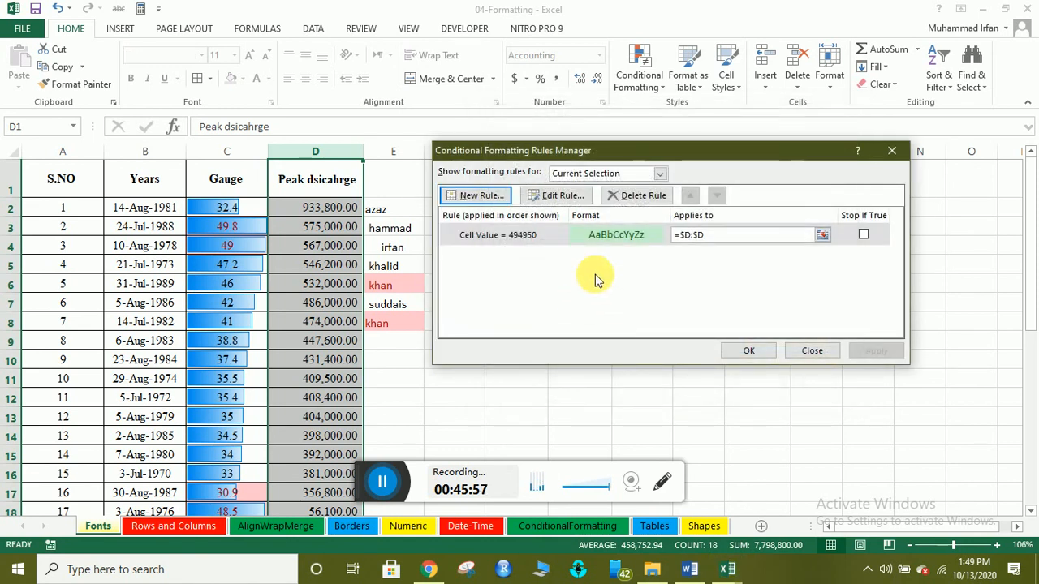
pyautogui.click(816, 351)
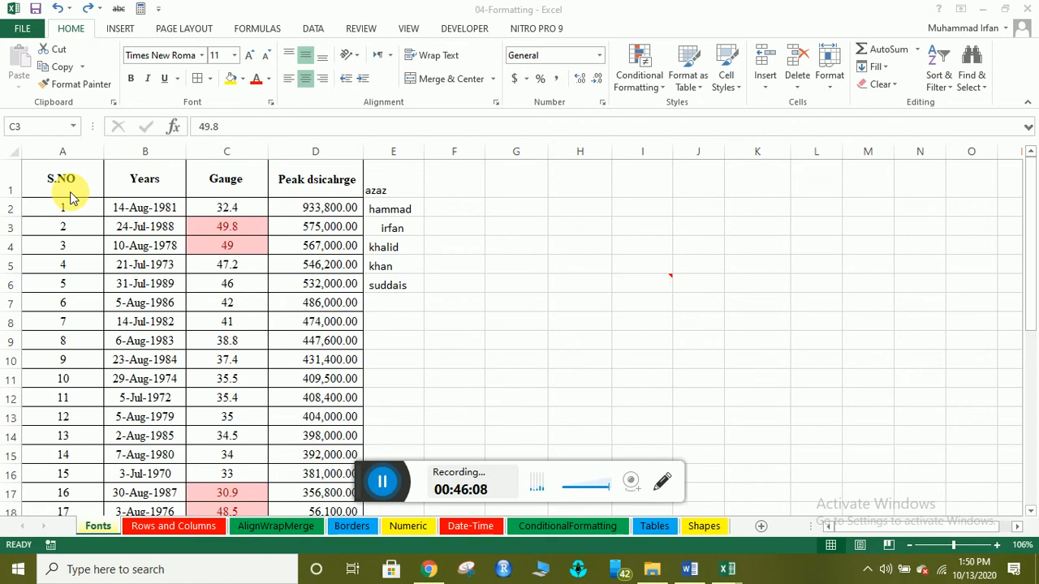
# Select cells A1:D18, from the S.NO header down to the last flood data row.
pyautogui.click(14, 154)
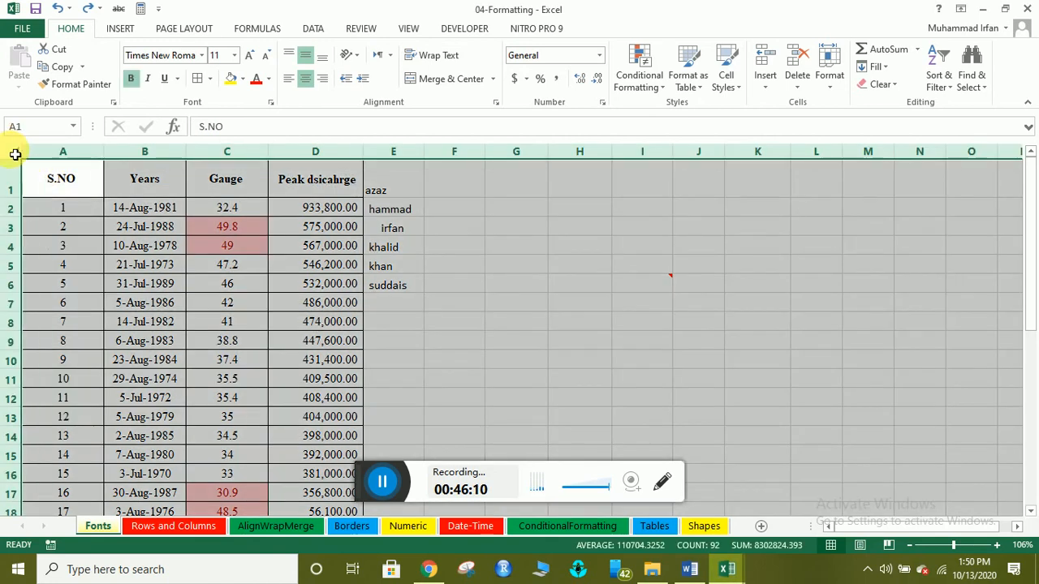
pyautogui.click(217, 312)
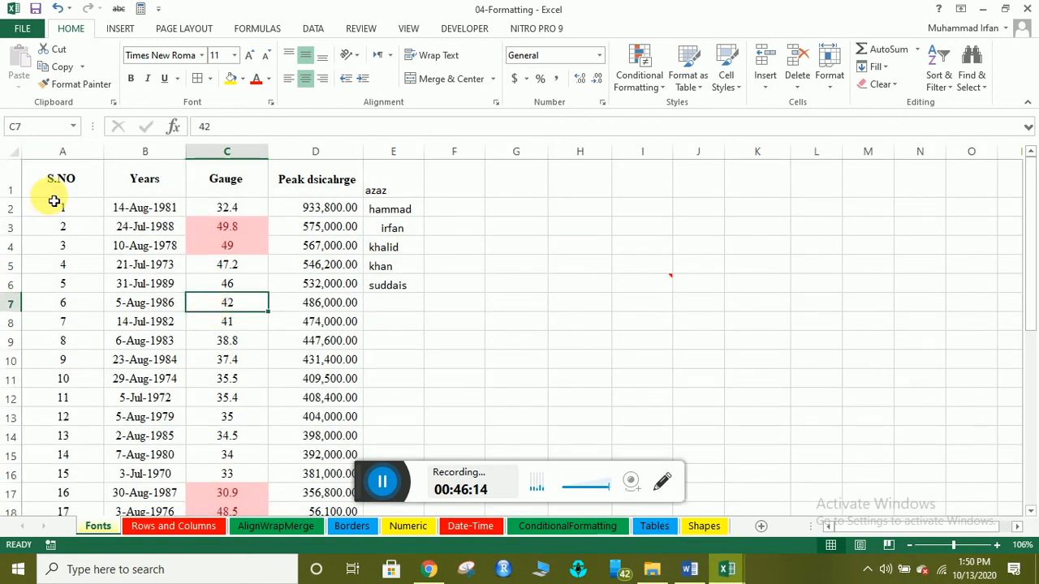
pyautogui.moveTo(66, 179); pyautogui.dragTo(341, 379)
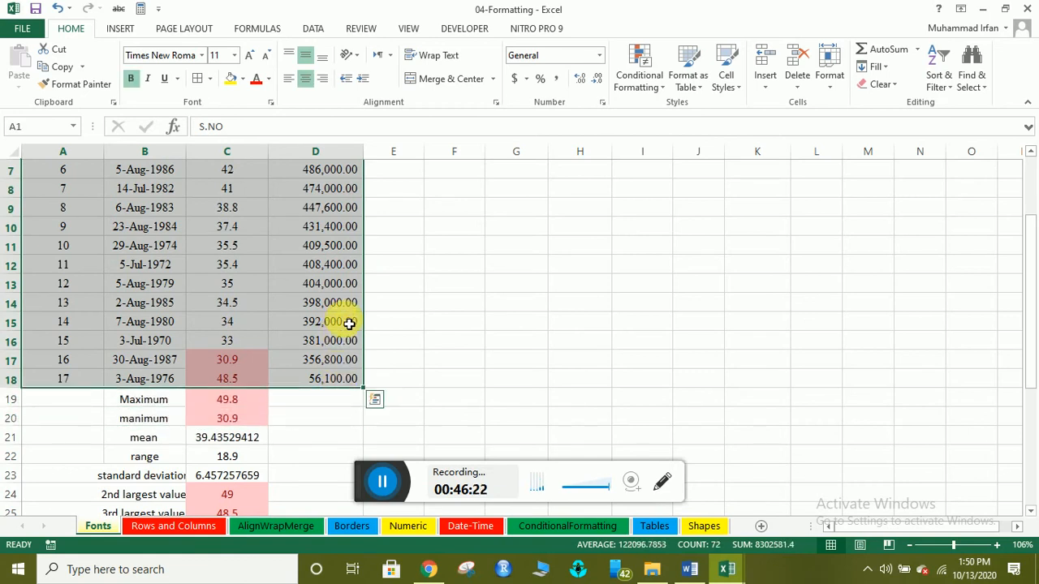
# Convert A1:D18 into a table with headers, creating Table1 with filter buttons.
pyautogui.click(119, 28)
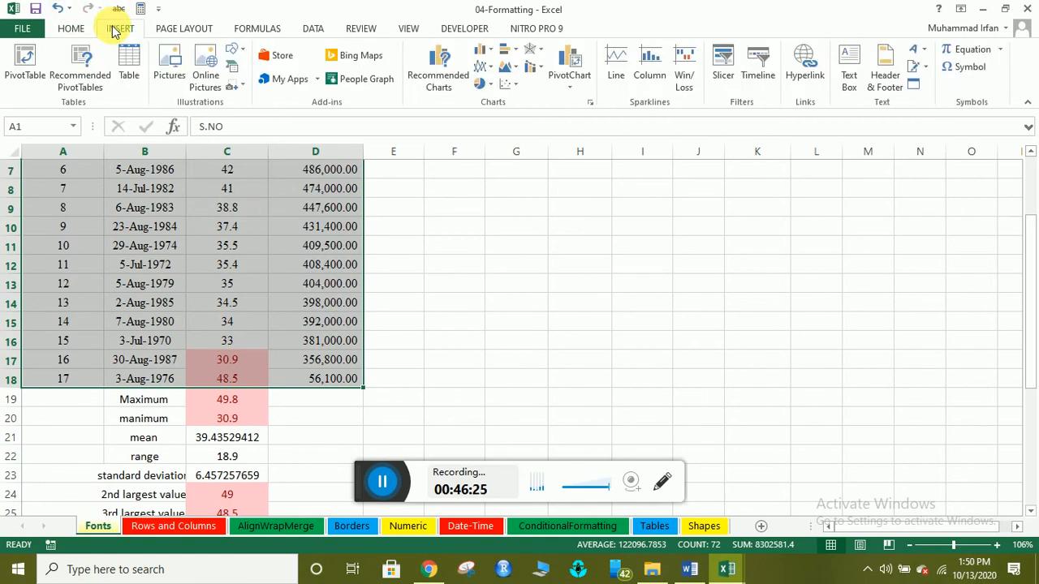
pyautogui.click(130, 77)
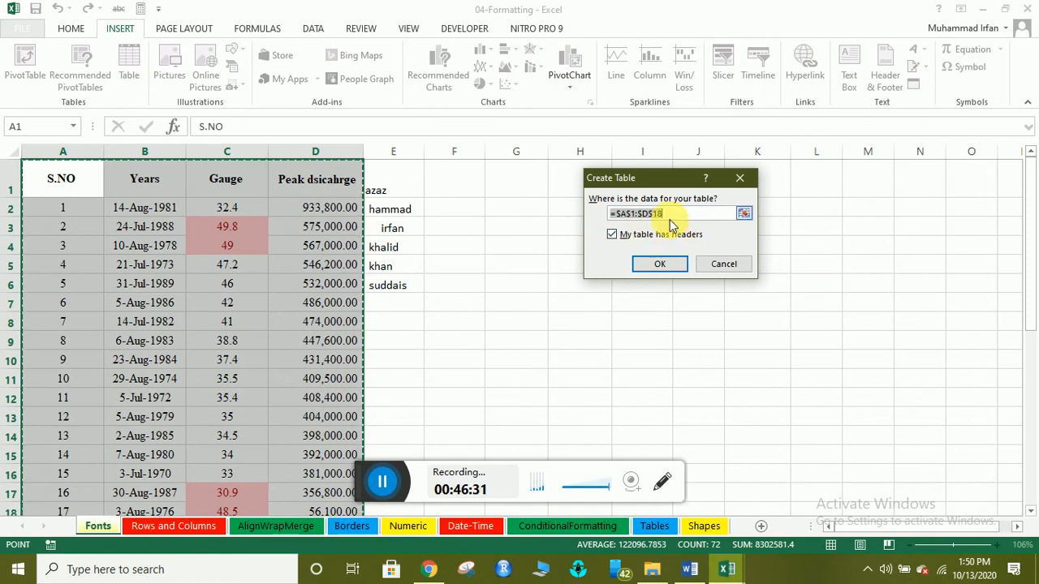
pyautogui.click(665, 267)
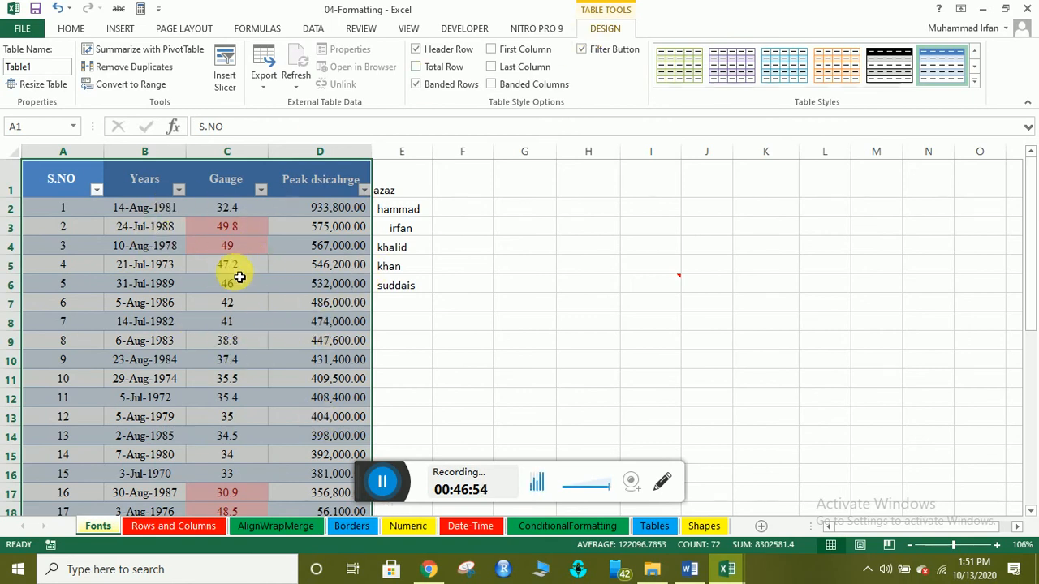
# Apply a light grey-purple banded table style to Table1.
pyautogui.click(973, 83)
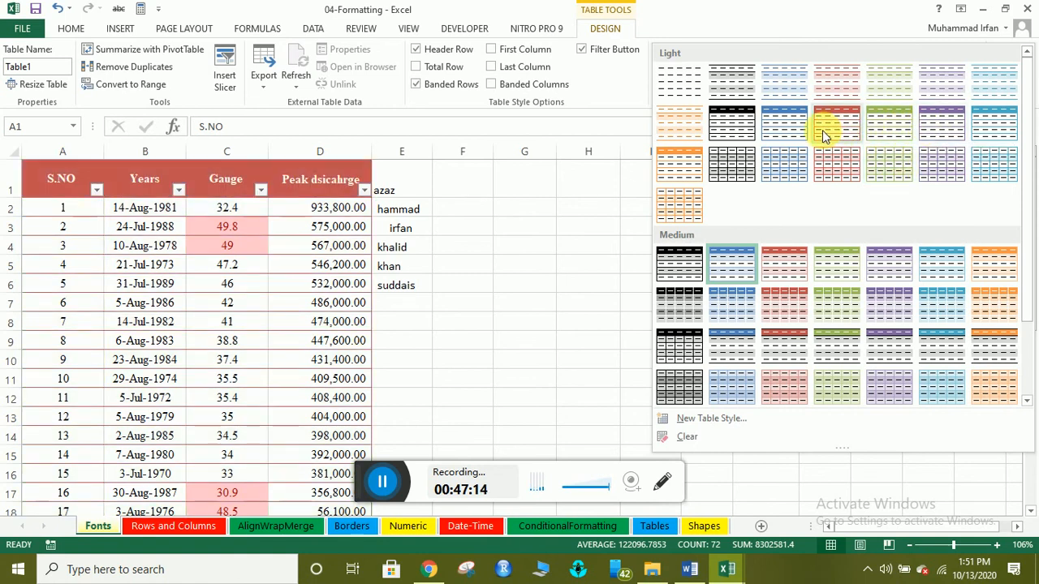
pyautogui.click(934, 159)
pyautogui.click(248, 291)
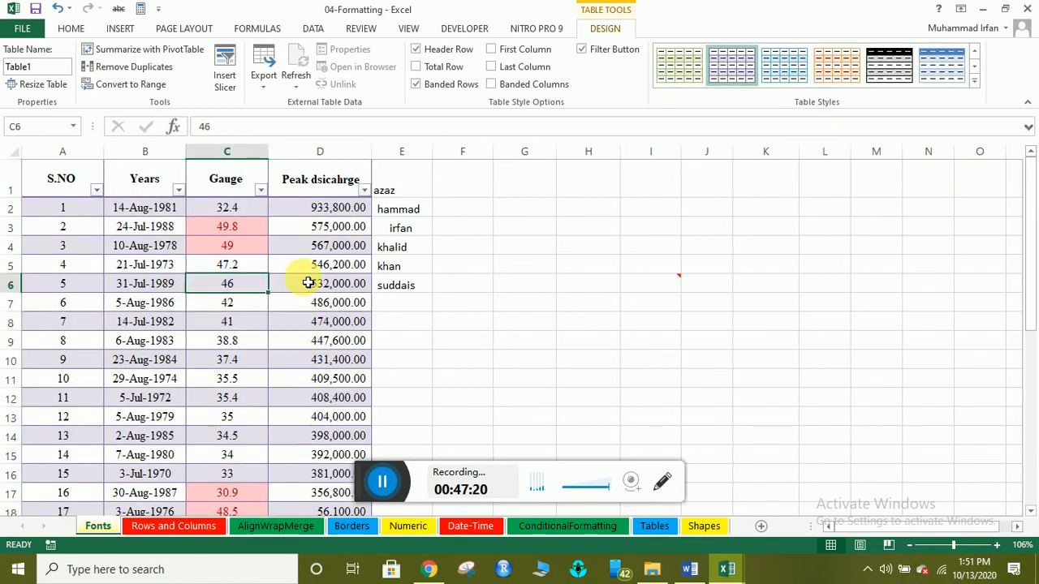
pyautogui.click(62, 171)
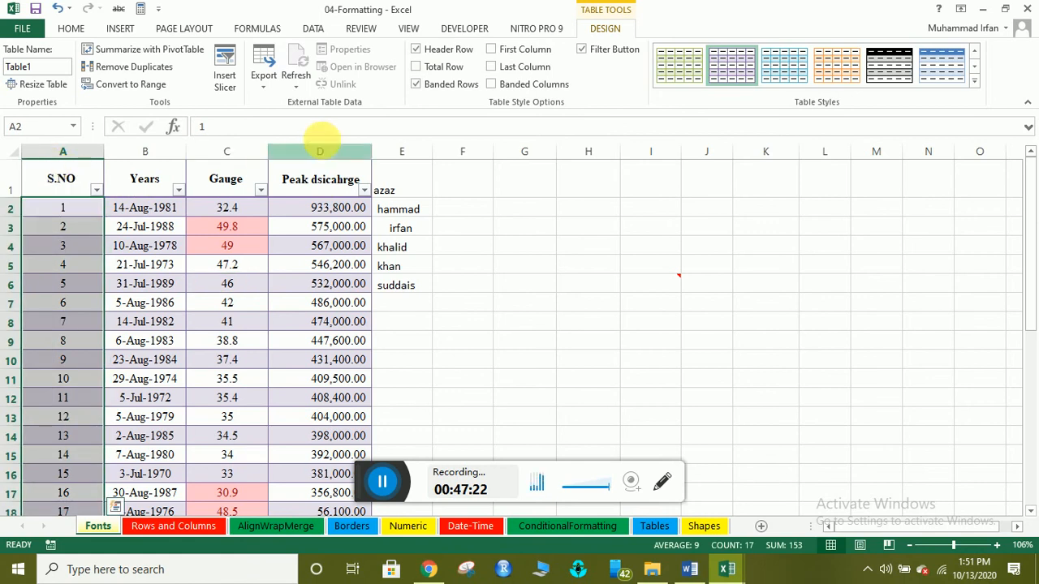
# Toggle the header row and banded rows off and back on, keeping both enabled.
pyautogui.click(422, 53)
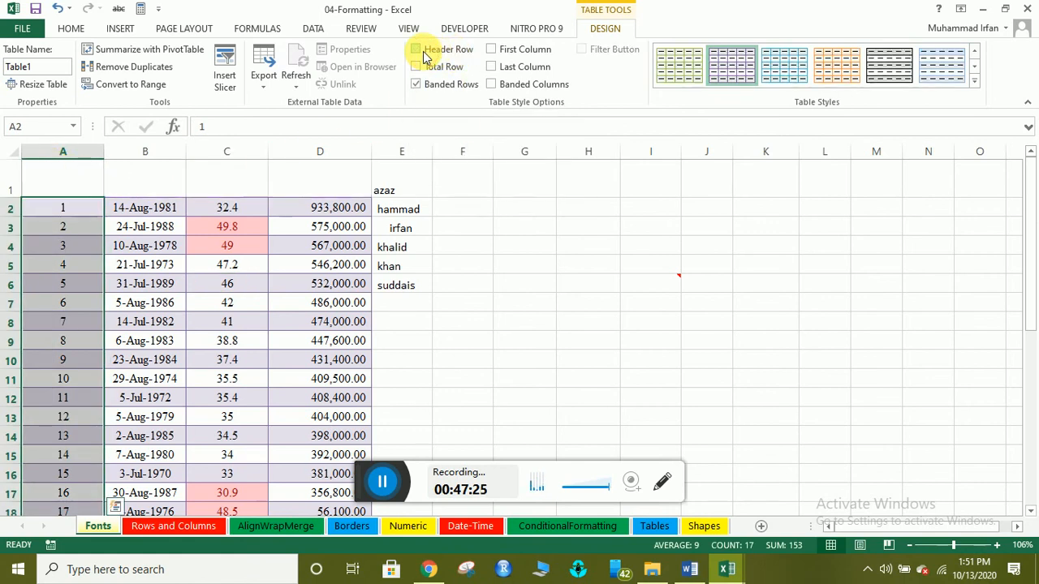
pyautogui.click(423, 54)
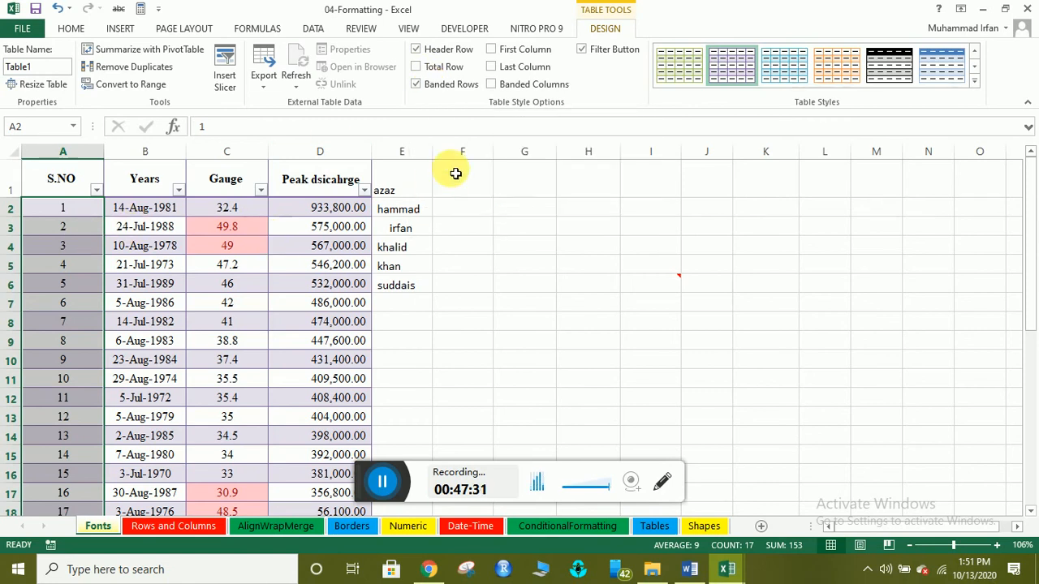
pyautogui.click(425, 87)
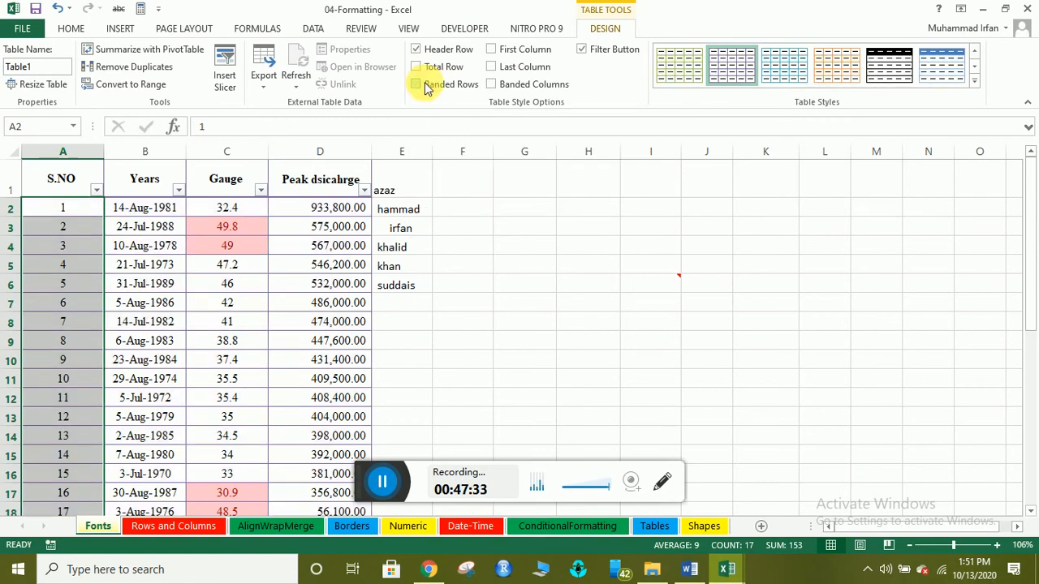
pyautogui.click(261, 307)
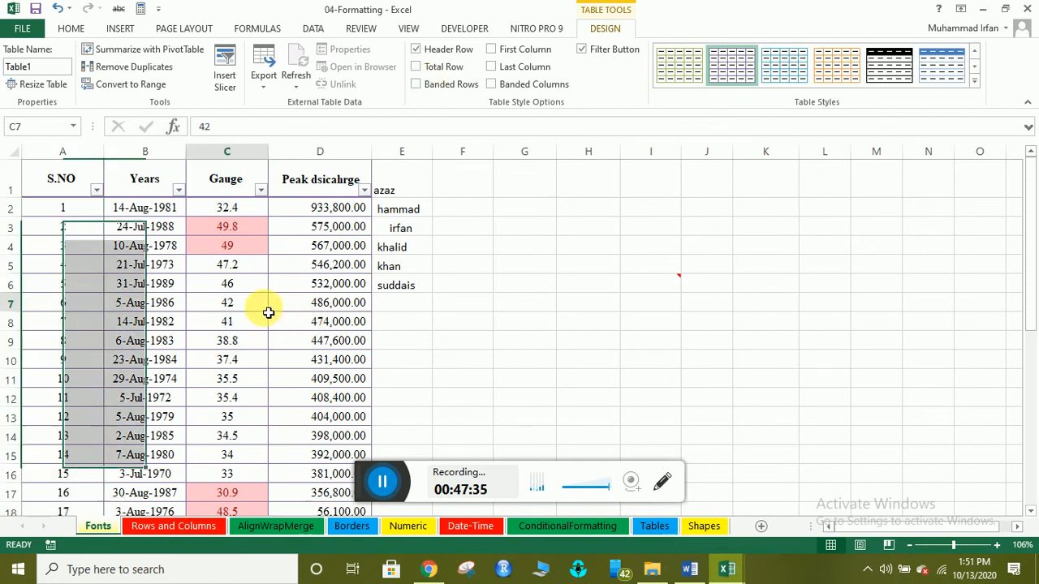
pyautogui.click(422, 85)
pyautogui.click(214, 282)
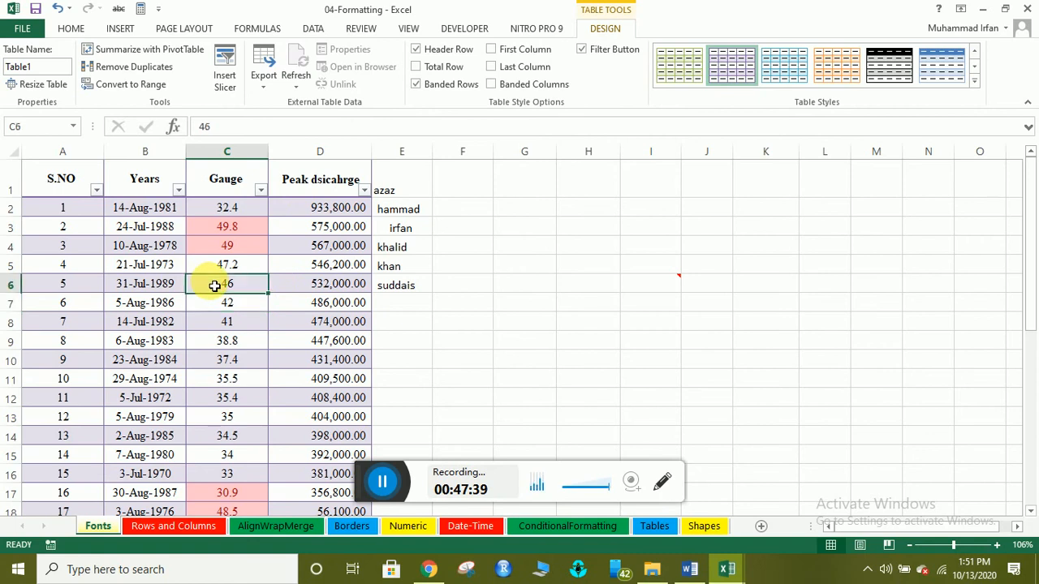
# Turn on banded columns for Table1 alongside its banded rows.
pyautogui.click(492, 85)
pyautogui.click(82, 302)
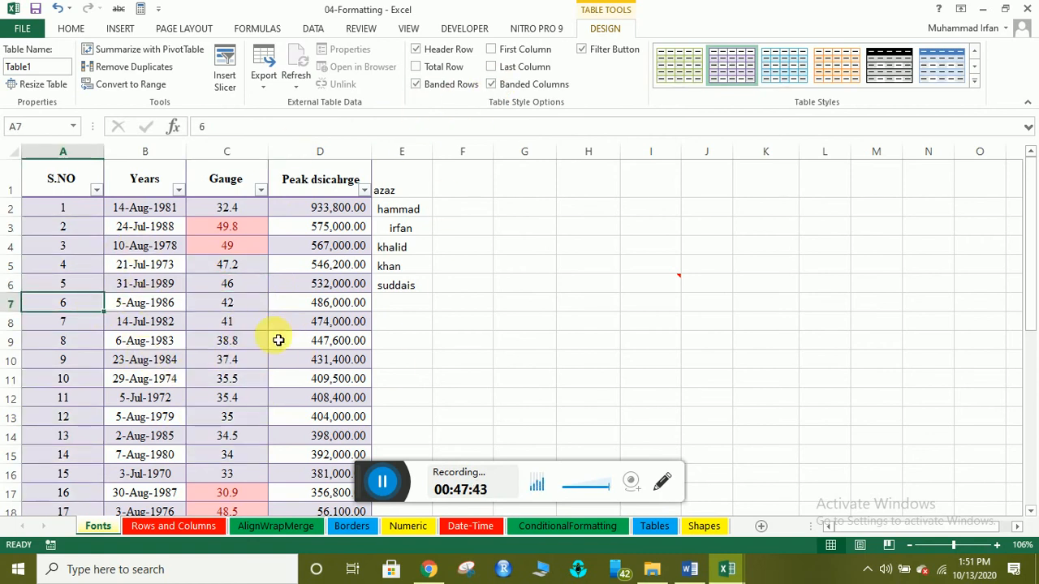
pyautogui.click(492, 85)
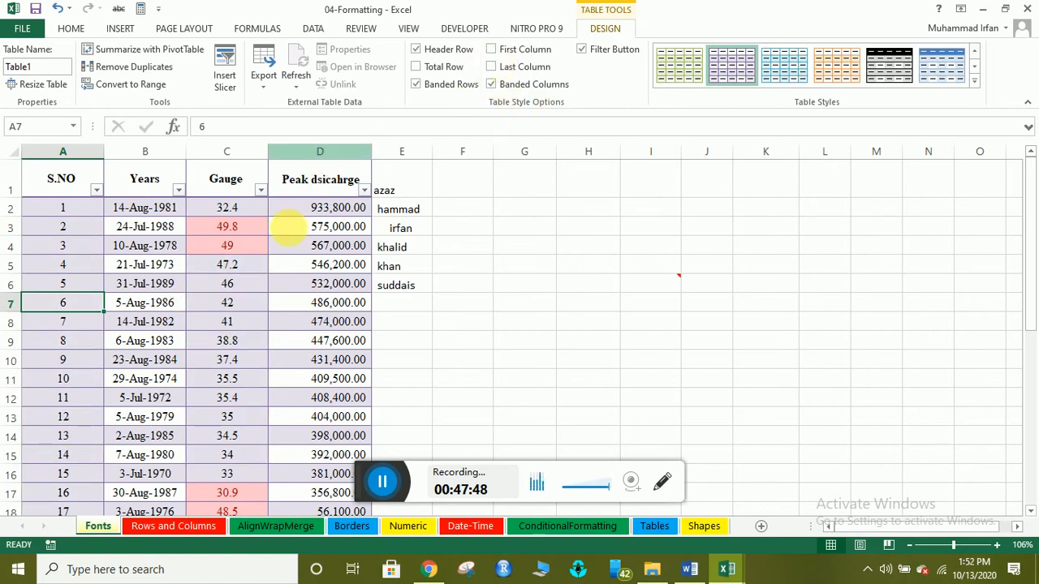
pyautogui.scroll(-2, 253, 413)
pyautogui.scroll(-2, 253, 413)
pyautogui.scroll(4, 252, 410)
pyautogui.scroll(-2, 251, 410)
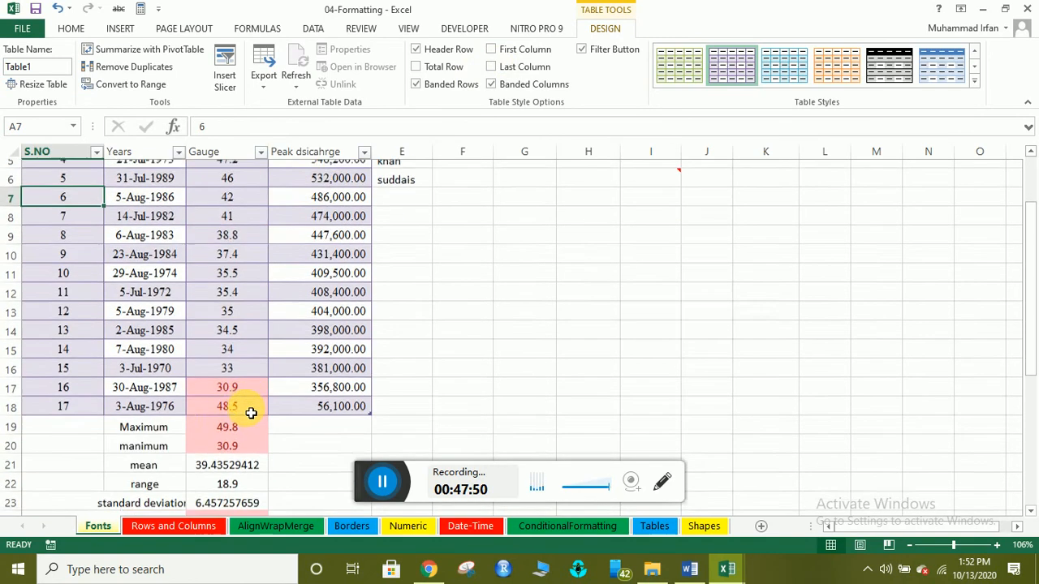
pyautogui.scroll(2, 170, 418)
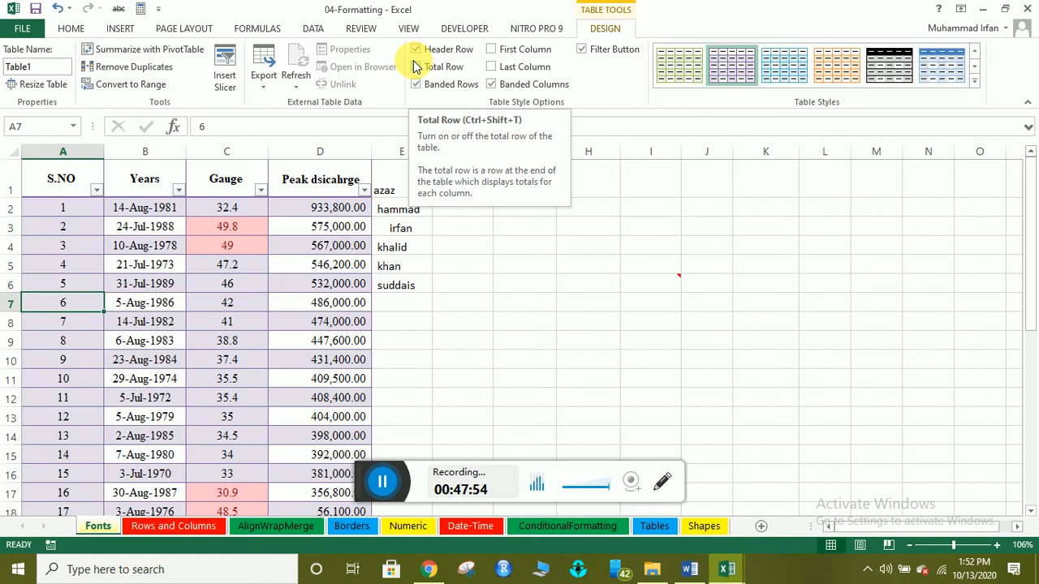
# Add a Total row, showing the Peak dsicahrge sum 7,798,800.00 in D19.
pyautogui.click(415, 67)
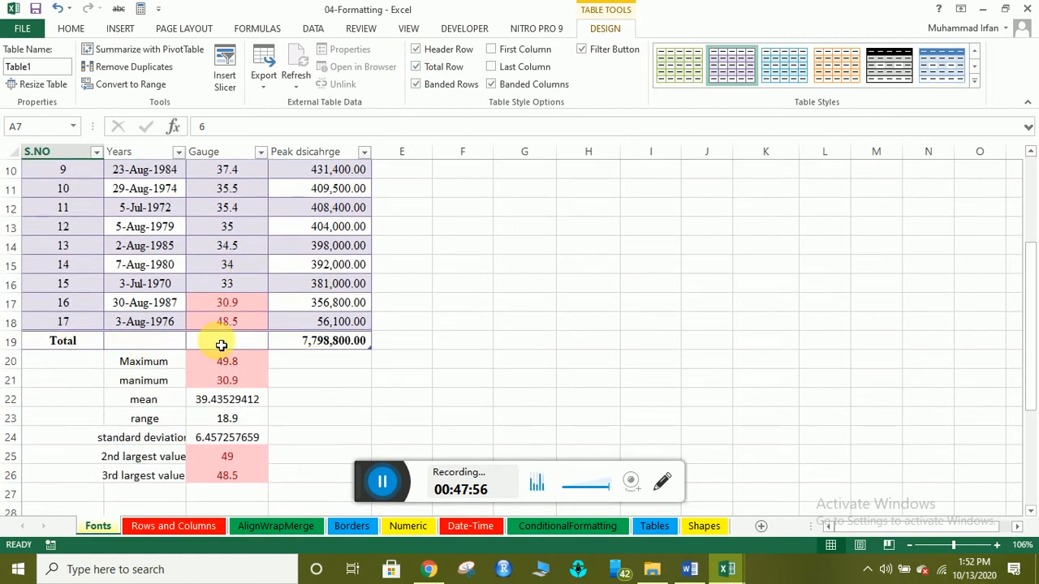
pyautogui.click(312, 340)
pyautogui.scroll(3, 381, 259)
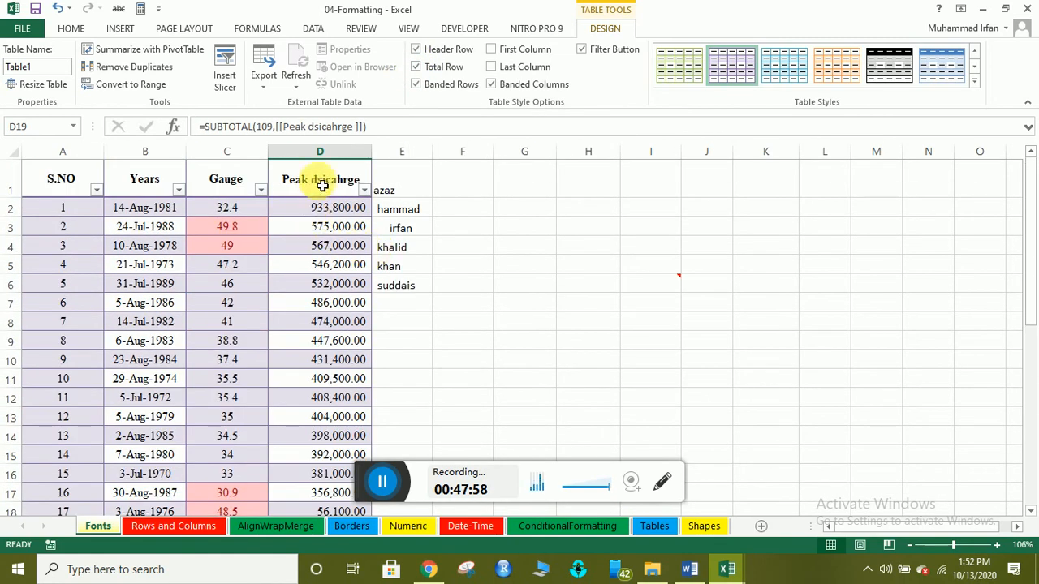
pyautogui.scroll(-3, 343, 264)
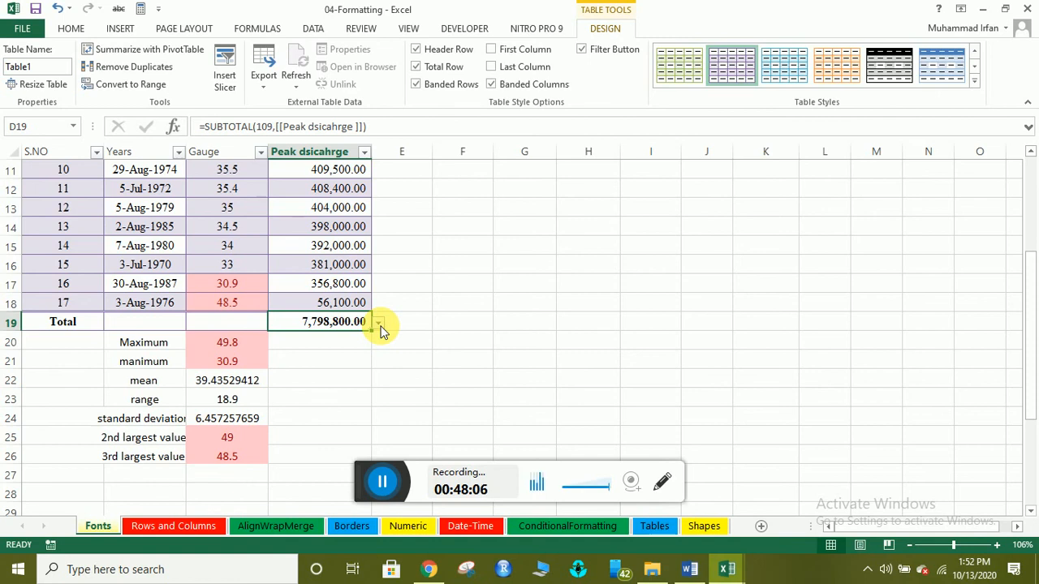
pyautogui.scroll(4, 320, 225)
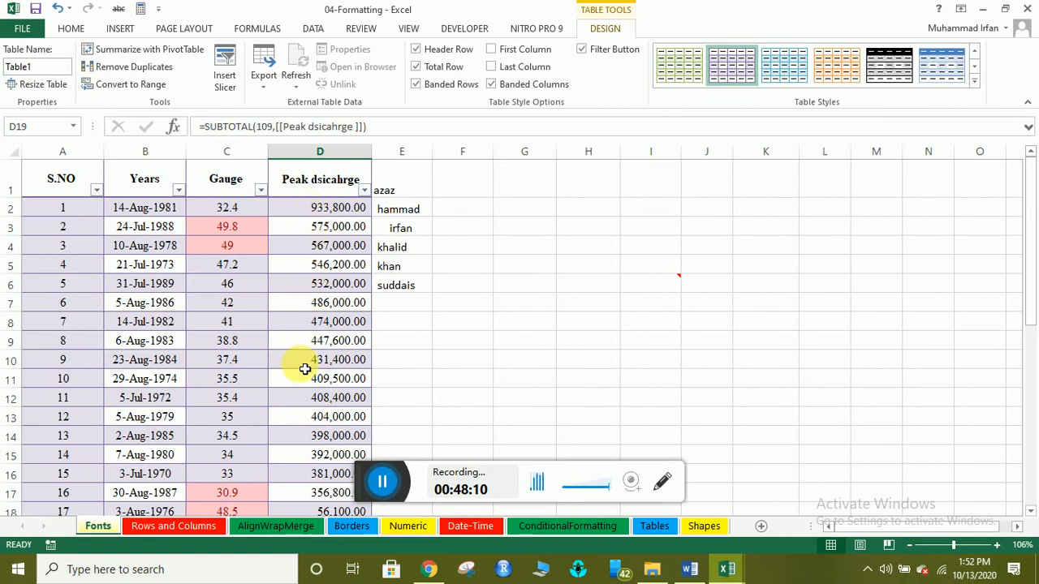
pyautogui.scroll(-4, 357, 341)
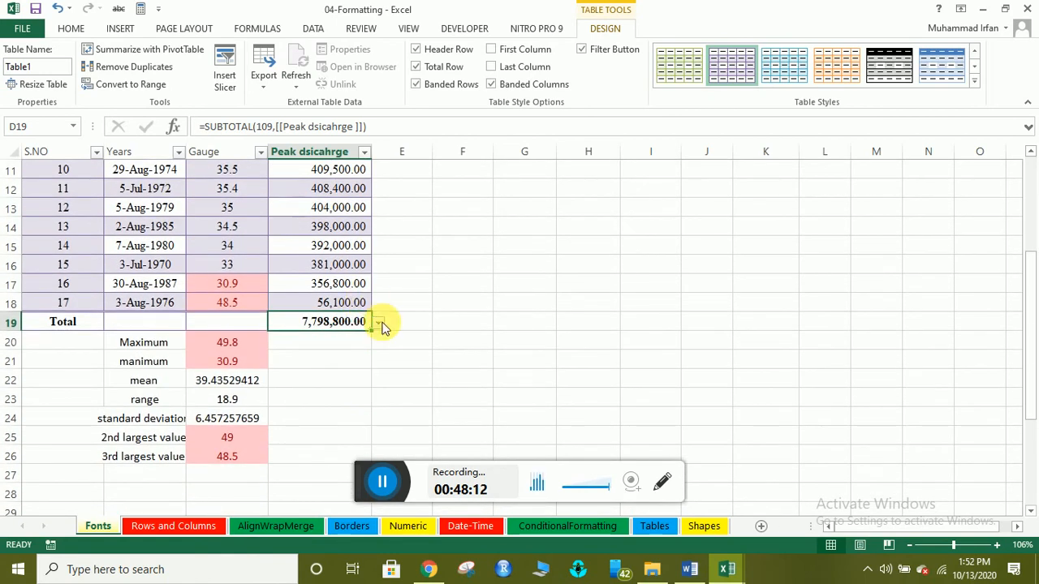
pyautogui.click(378, 323)
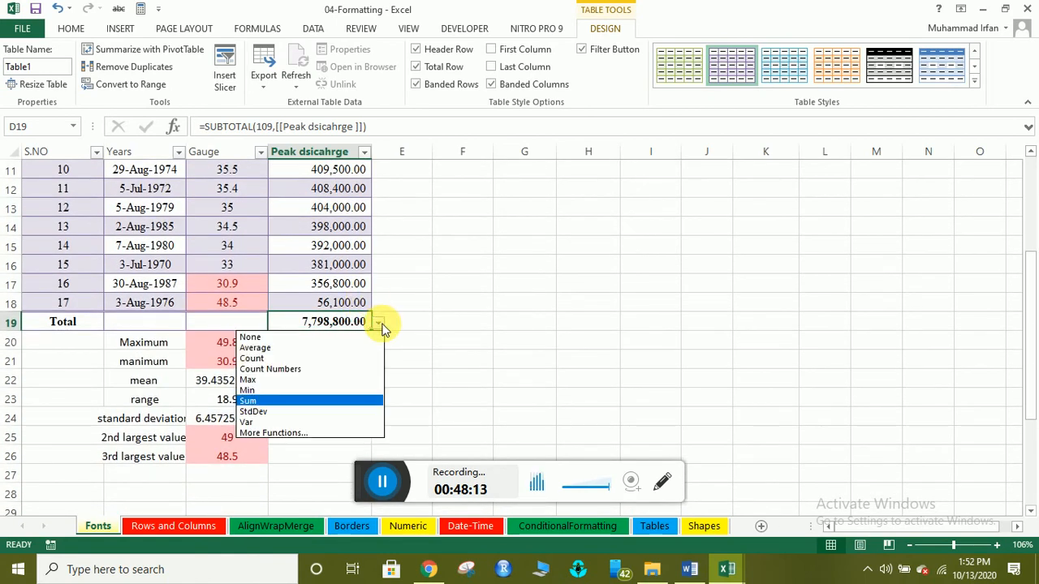
# Try Average and then Max as the Peak dsicahrge total in D19.
pyautogui.click(295, 402)
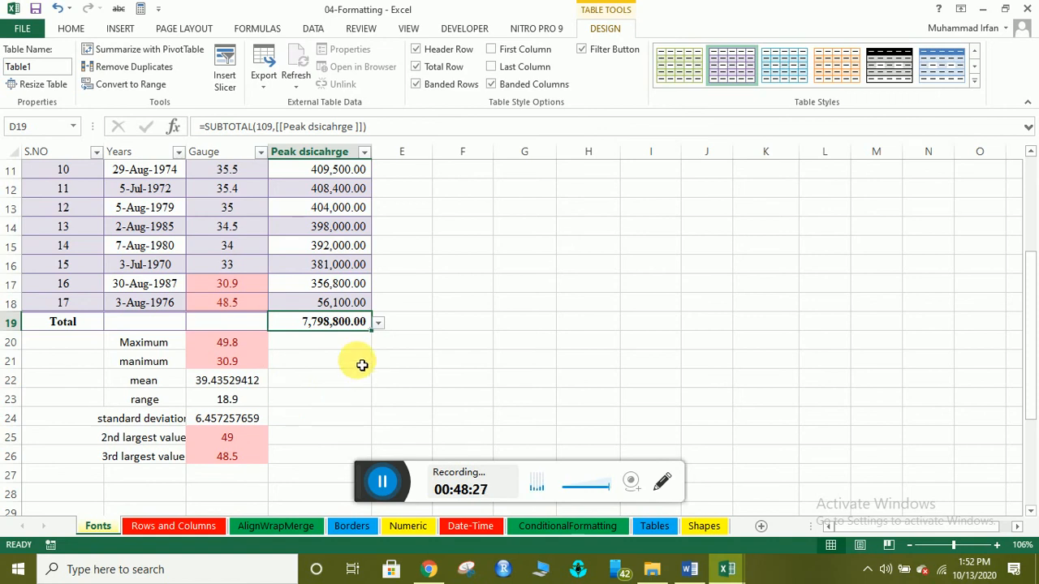
pyautogui.click(379, 323)
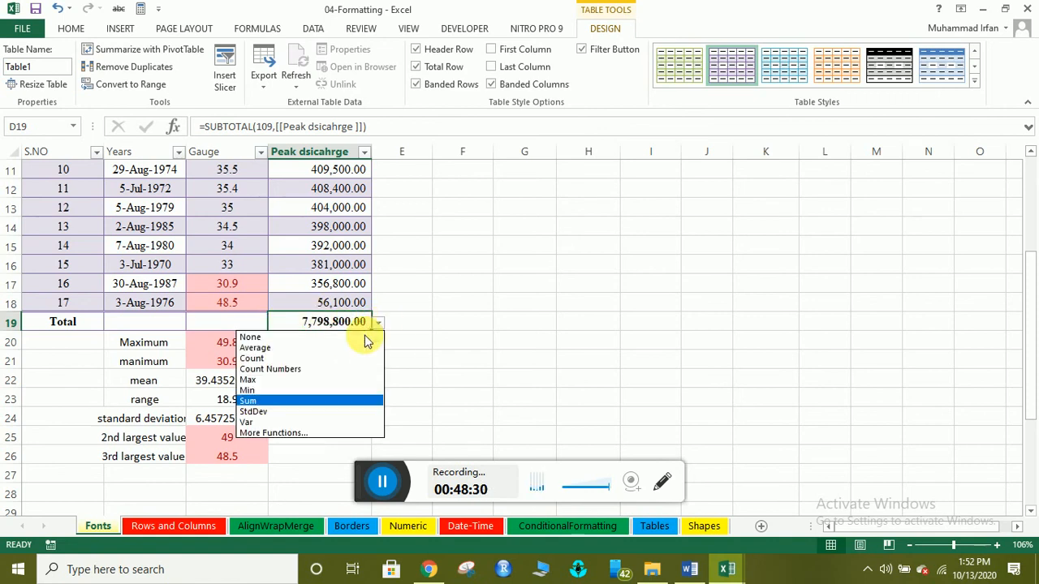
pyautogui.click(293, 349)
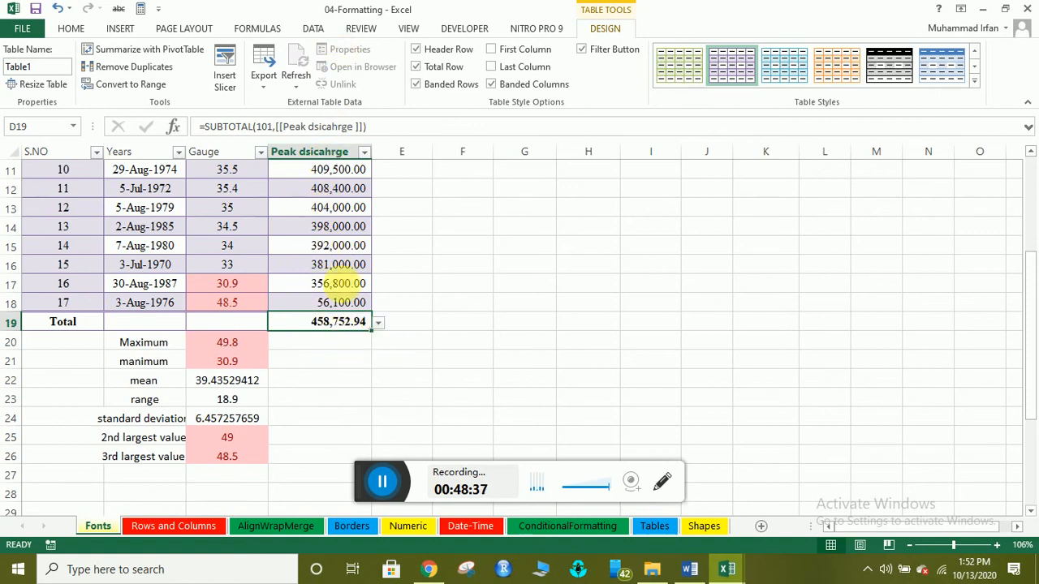
pyautogui.click(380, 322)
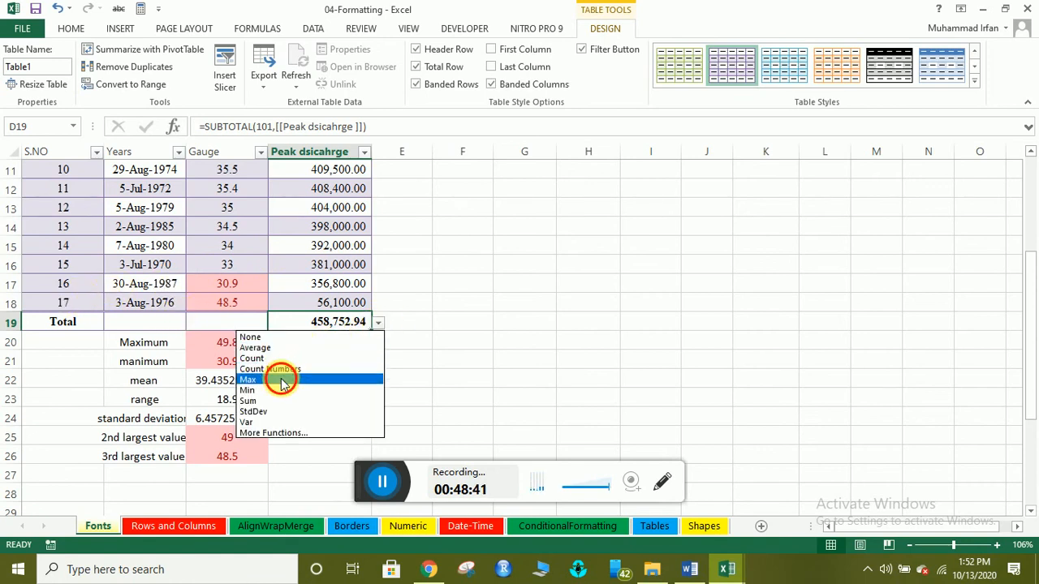
pyautogui.click(282, 380)
pyautogui.click(389, 326)
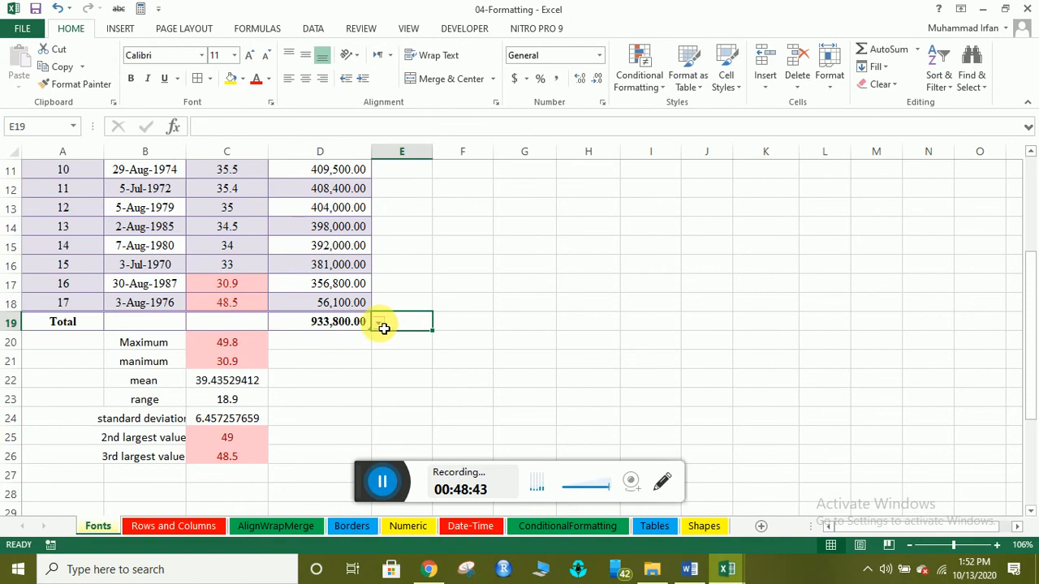
# Try standard deviation and variance for the discharge total, then set it back to Sum.
pyautogui.click(359, 325)
pyautogui.click(378, 322)
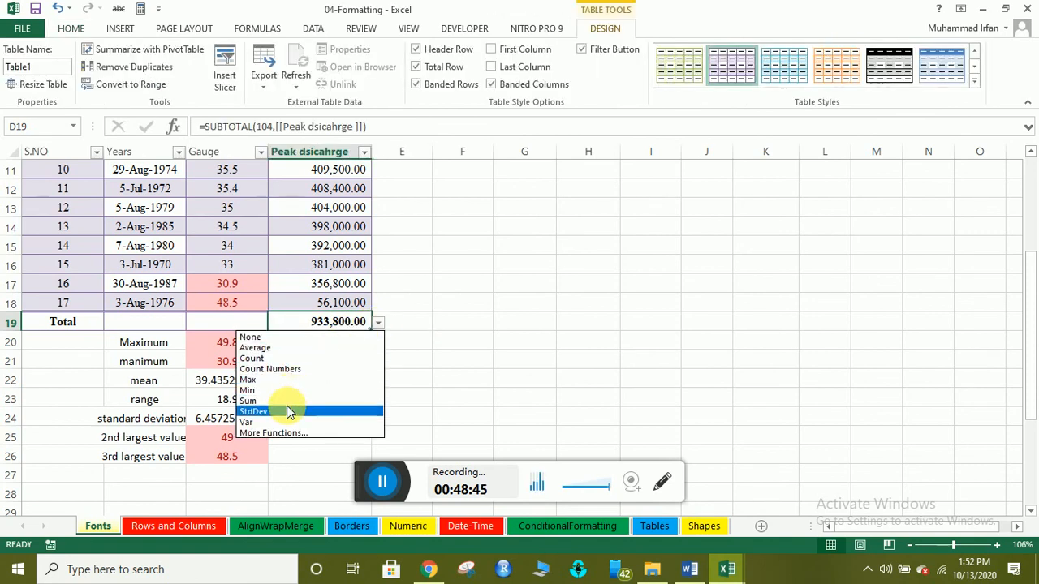
pyautogui.click(288, 411)
pyautogui.click(378, 323)
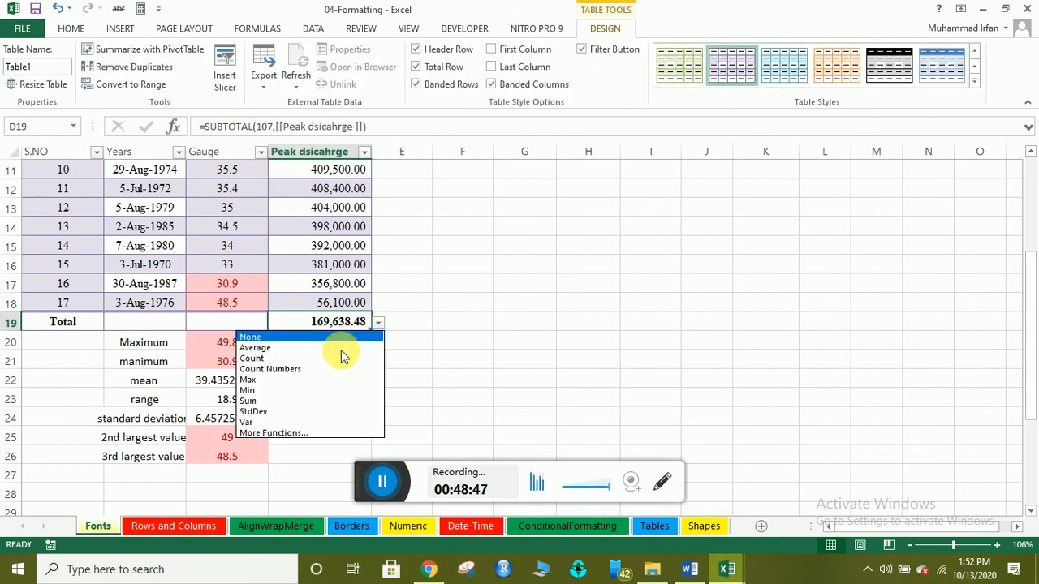
pyautogui.click(283, 422)
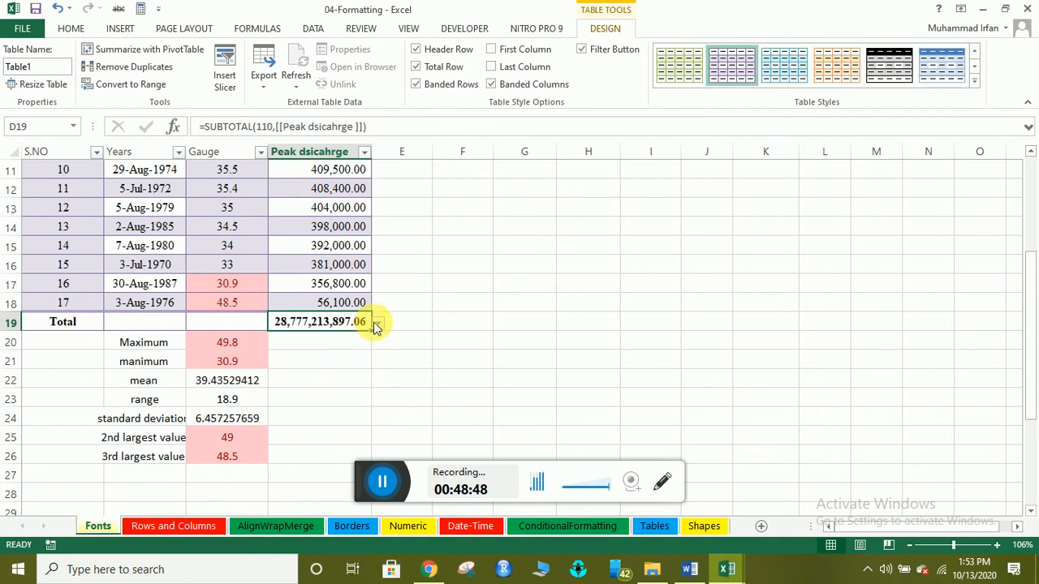
pyautogui.click(377, 323)
pyautogui.click(285, 431)
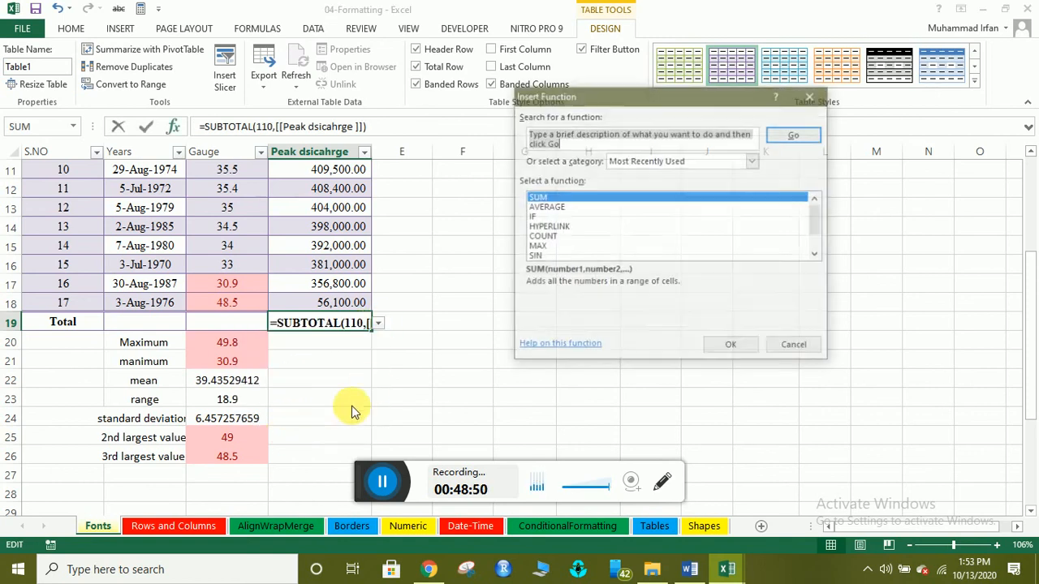
pyautogui.scroll(-1, 573, 242)
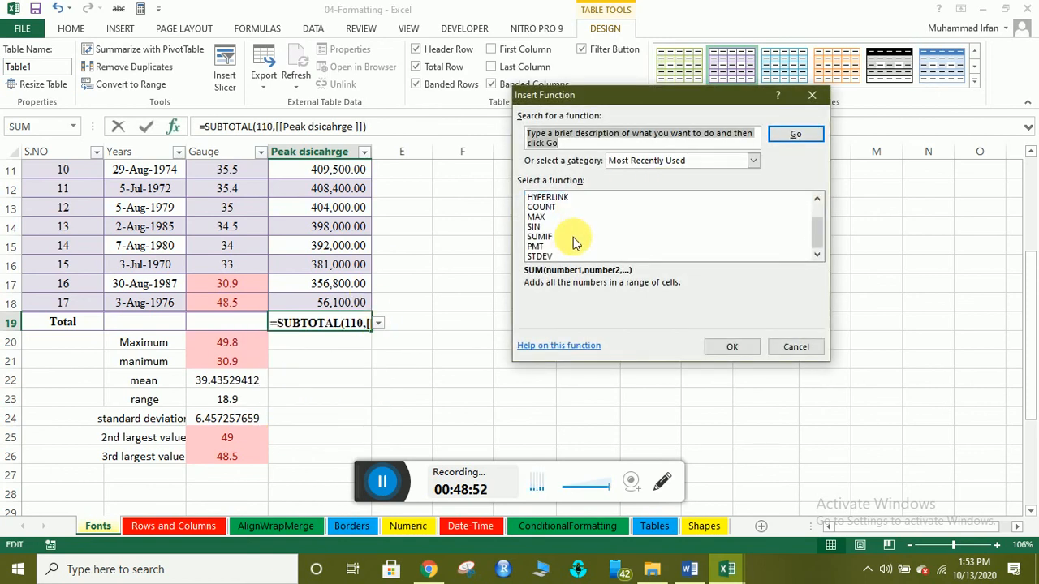
pyautogui.scroll(1, 572, 241)
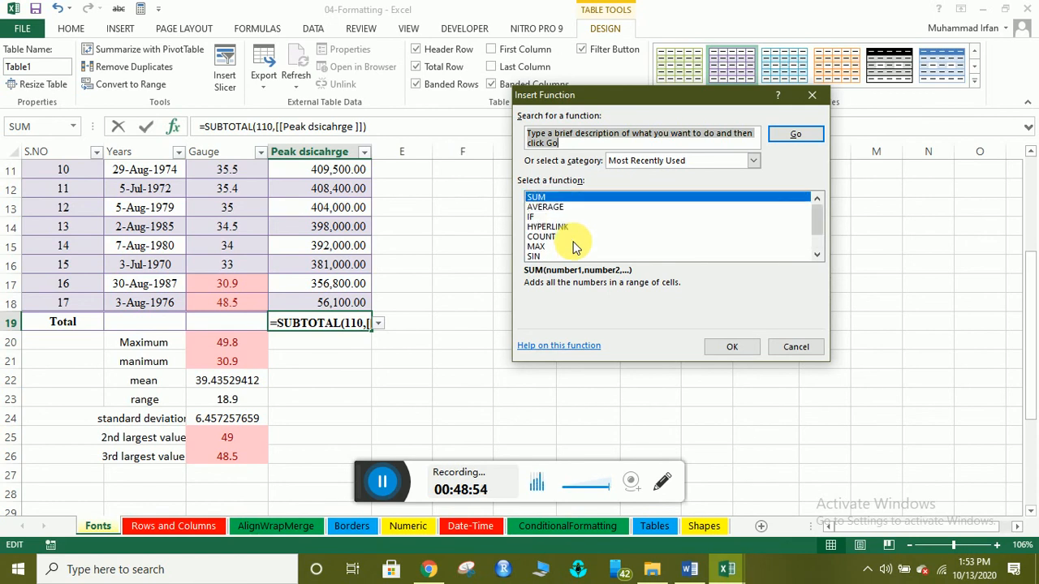
pyautogui.click(813, 94)
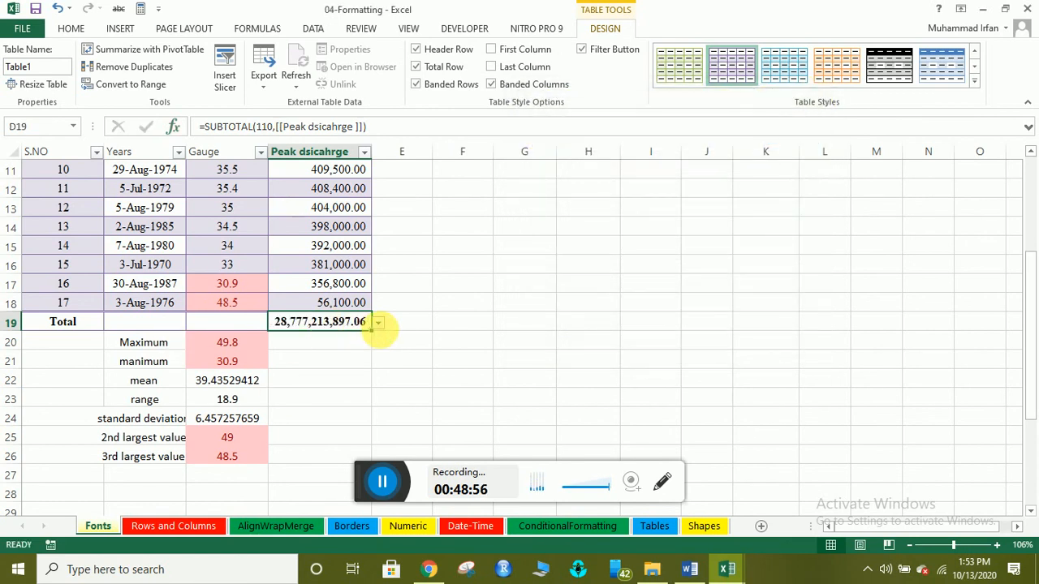
pyautogui.click(378, 324)
pyautogui.click(284, 401)
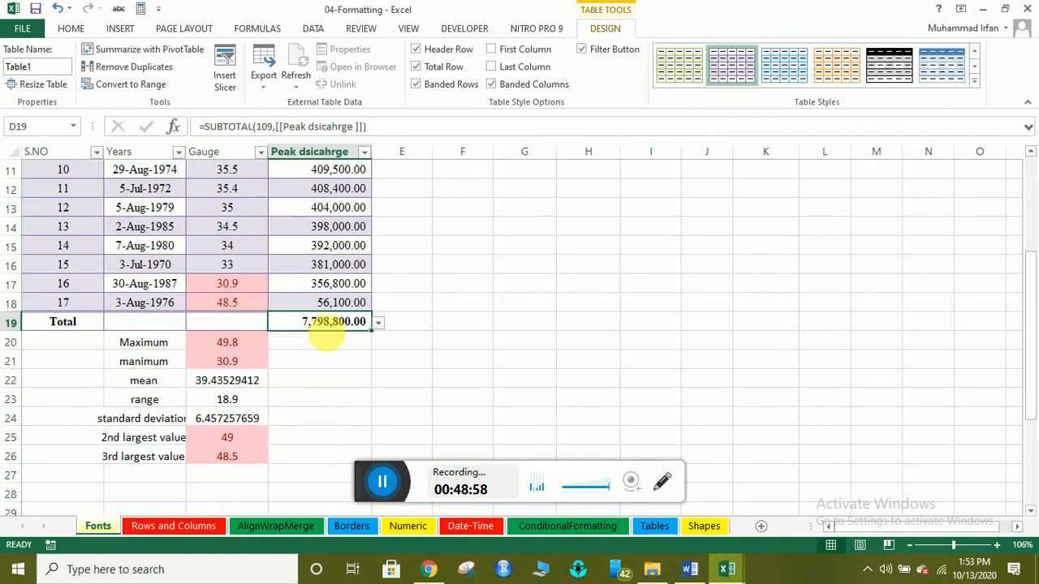
# Set the Gauge total in C19 to Sum (670.4) after trying Min.
pyautogui.click(252, 324)
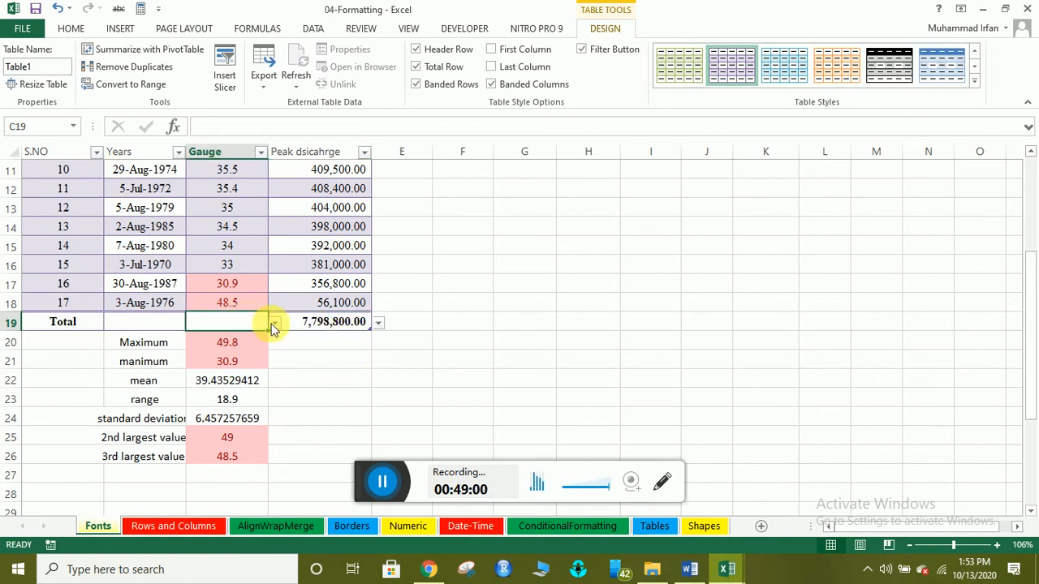
pyautogui.click(274, 323)
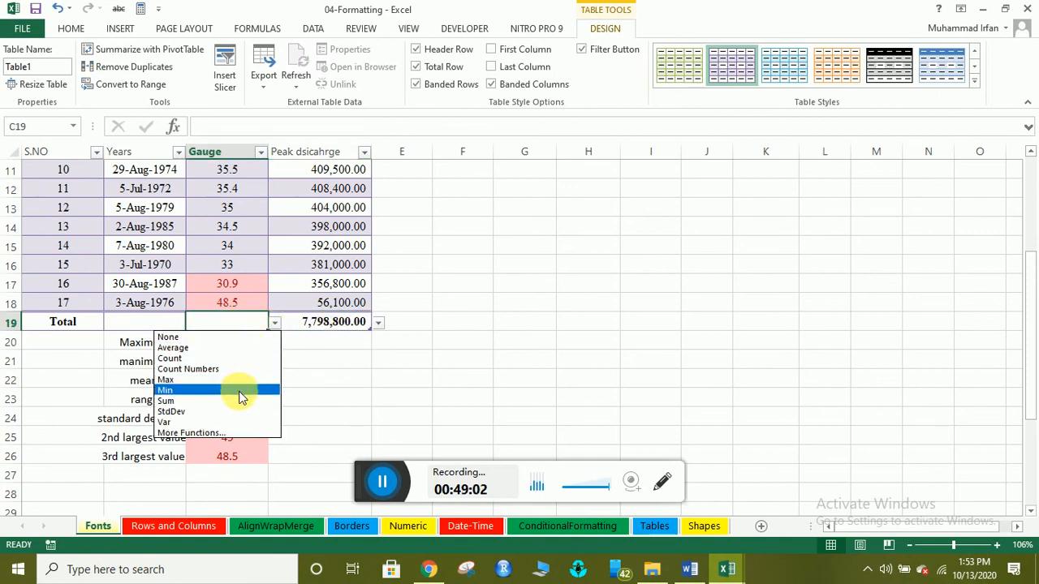
pyautogui.click(240, 398)
pyautogui.click(280, 326)
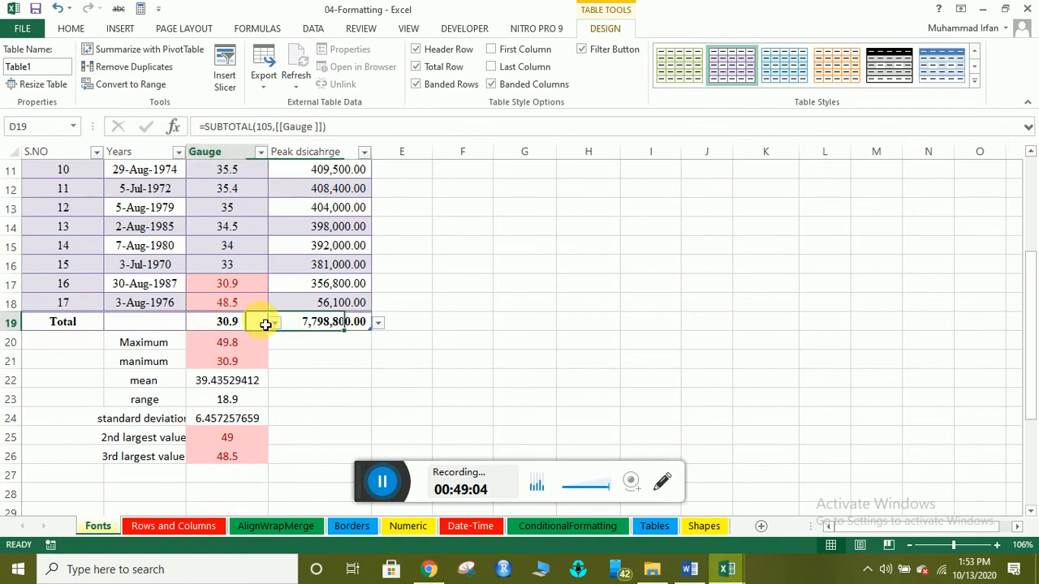
pyautogui.click(264, 324)
pyautogui.click(275, 323)
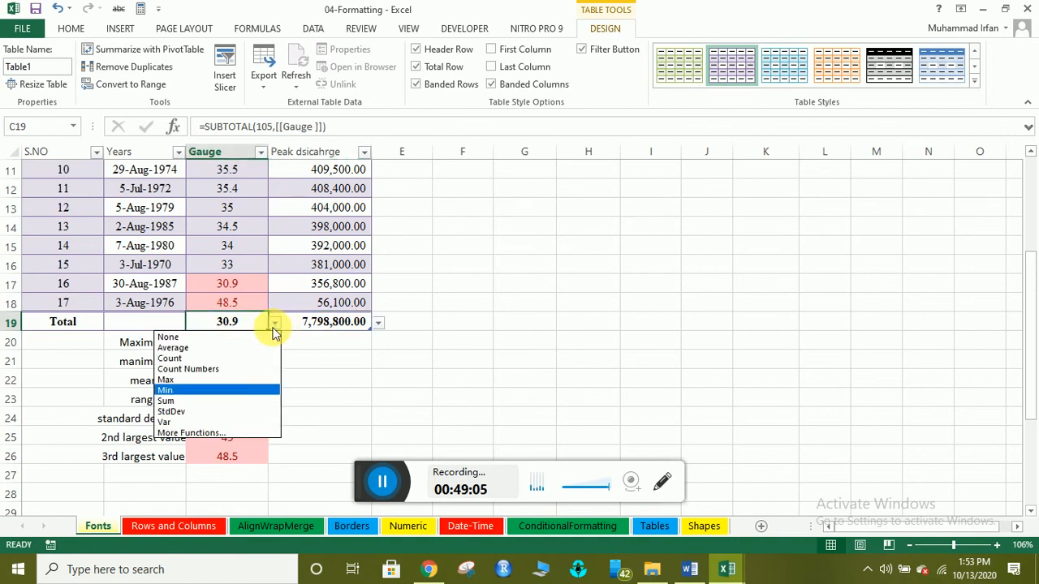
pyautogui.click(240, 401)
# Replace the Total label in A19 with the S.NO sum of 153.
pyautogui.click(163, 325)
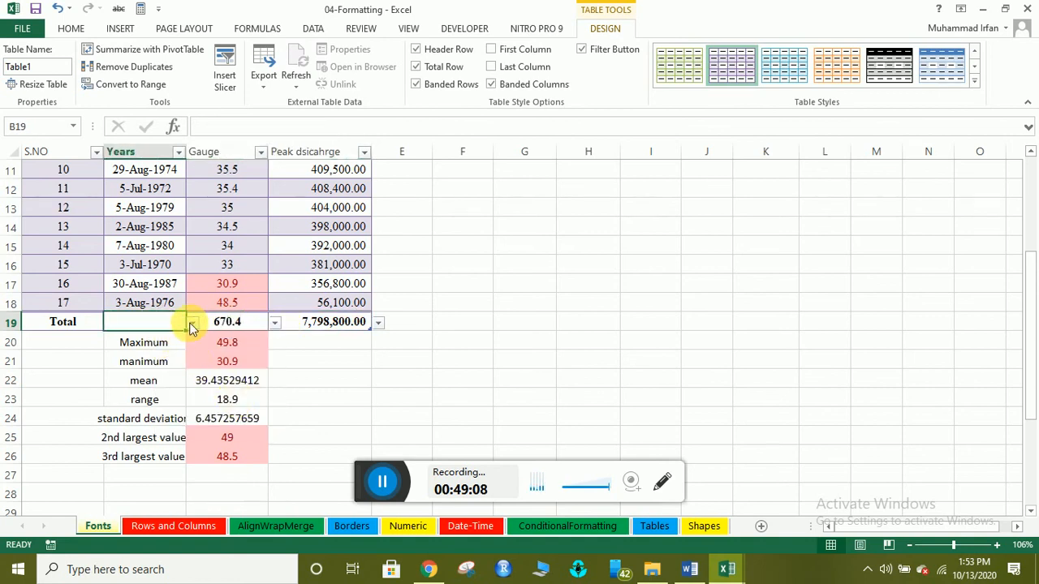
pyautogui.click(74, 325)
pyautogui.click(113, 325)
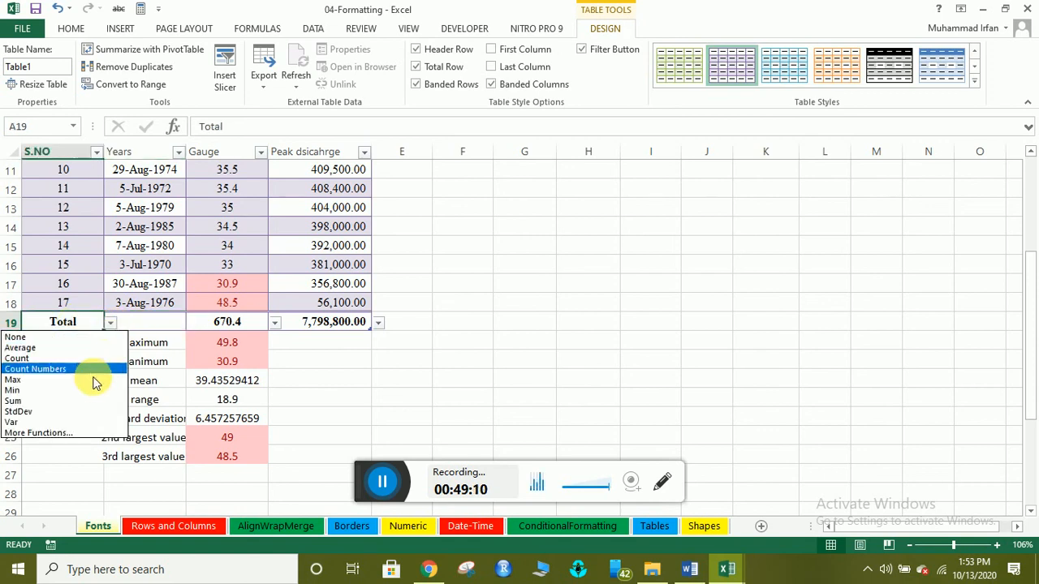
pyautogui.click(87, 400)
pyautogui.click(96, 361)
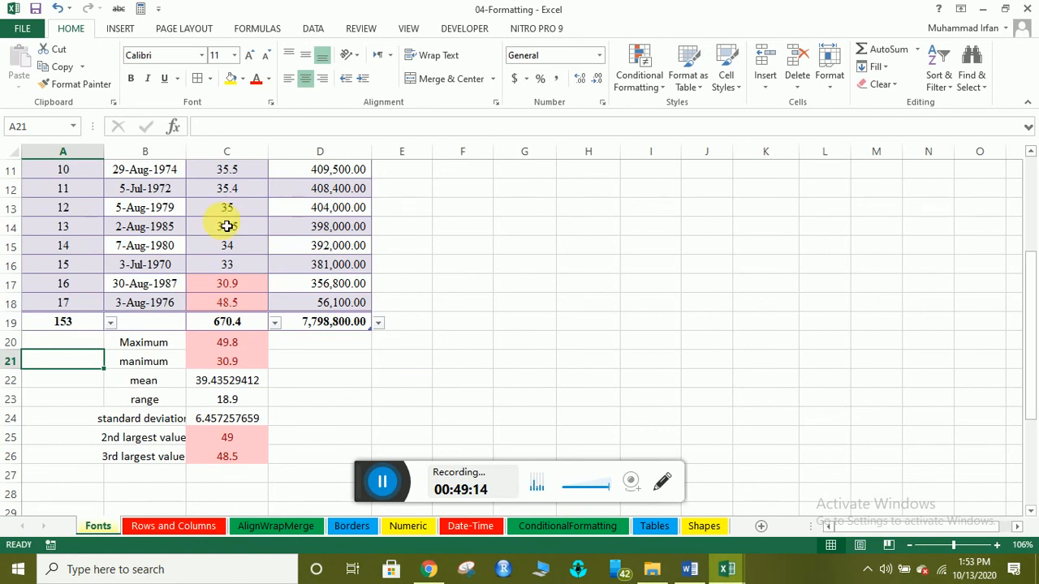
# Select cell C14 in Table1 and turn on First Column emphasis.
pyautogui.click(140, 247)
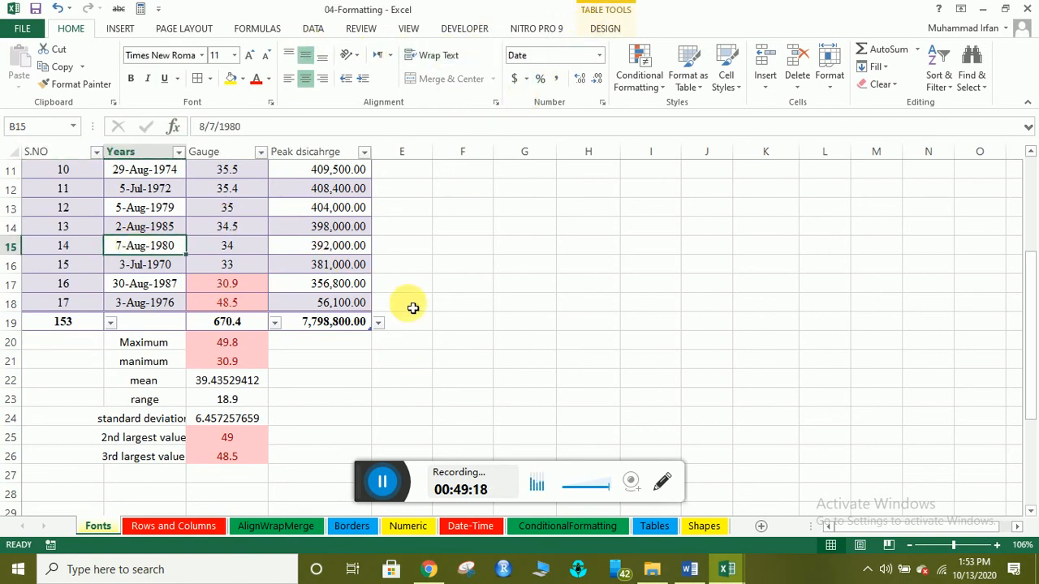
pyautogui.click(483, 266)
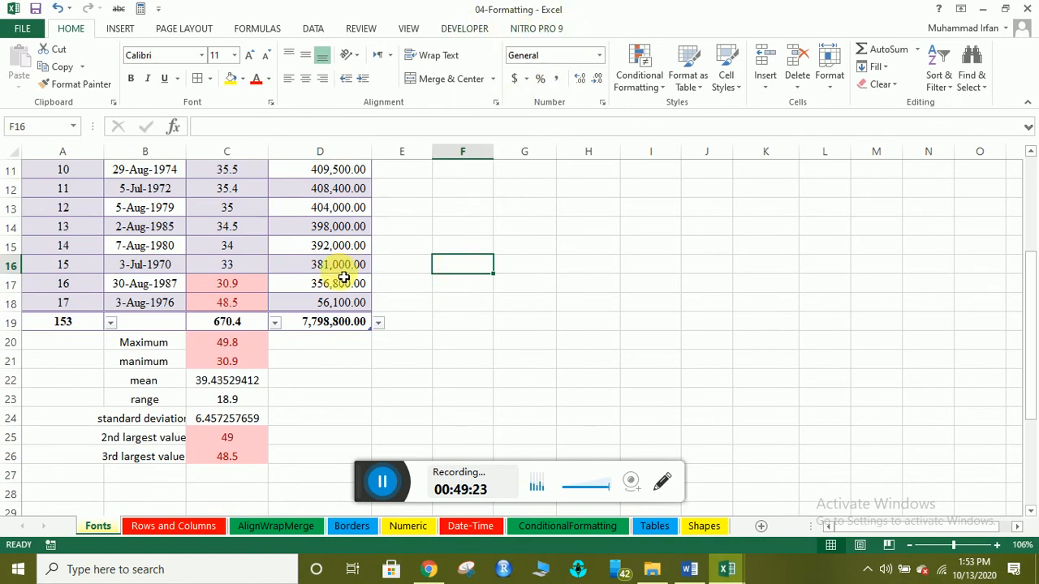
pyautogui.click(224, 230)
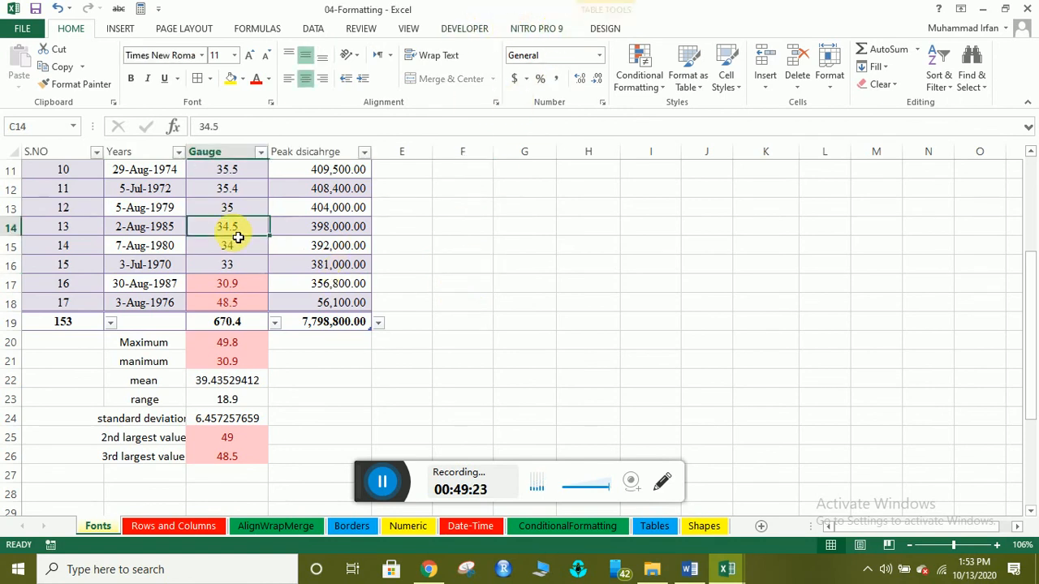
pyautogui.click(605, 28)
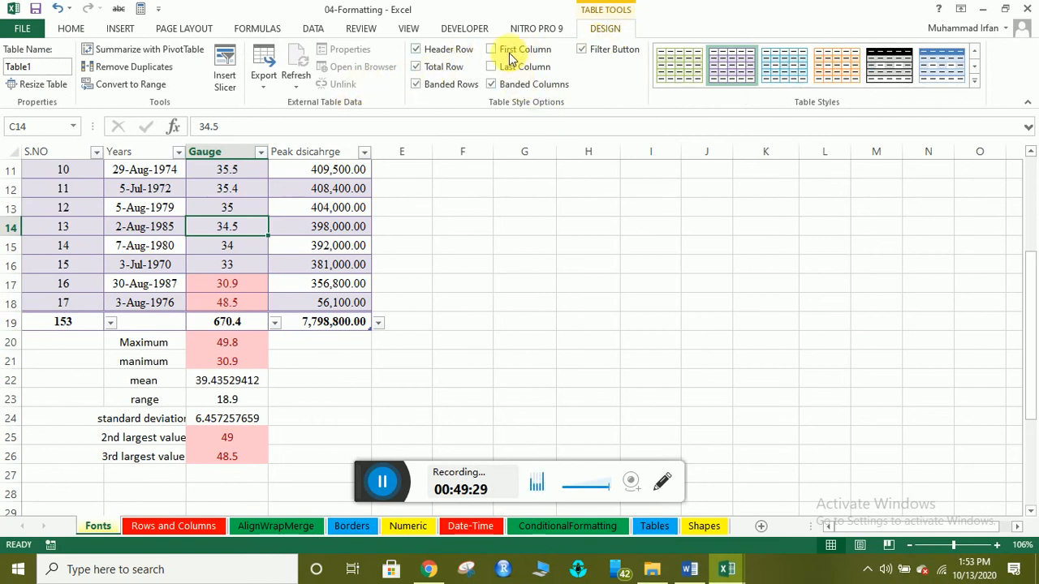
pyautogui.click(493, 49)
pyautogui.scroll(2, 389, 294)
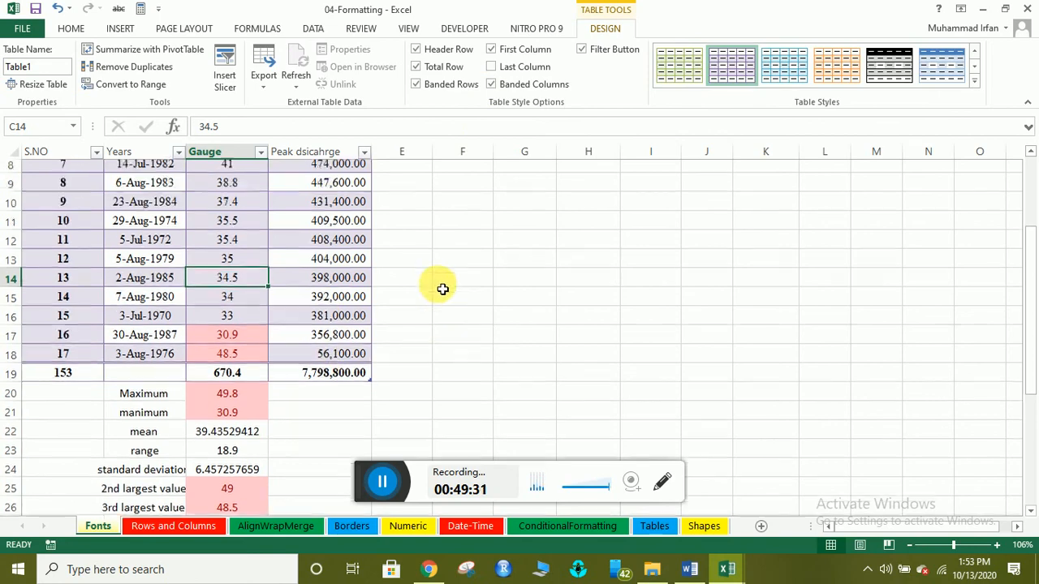
pyautogui.scroll(2, 390, 276)
pyautogui.scroll(-2, 385, 267)
pyautogui.scroll(2, 385, 267)
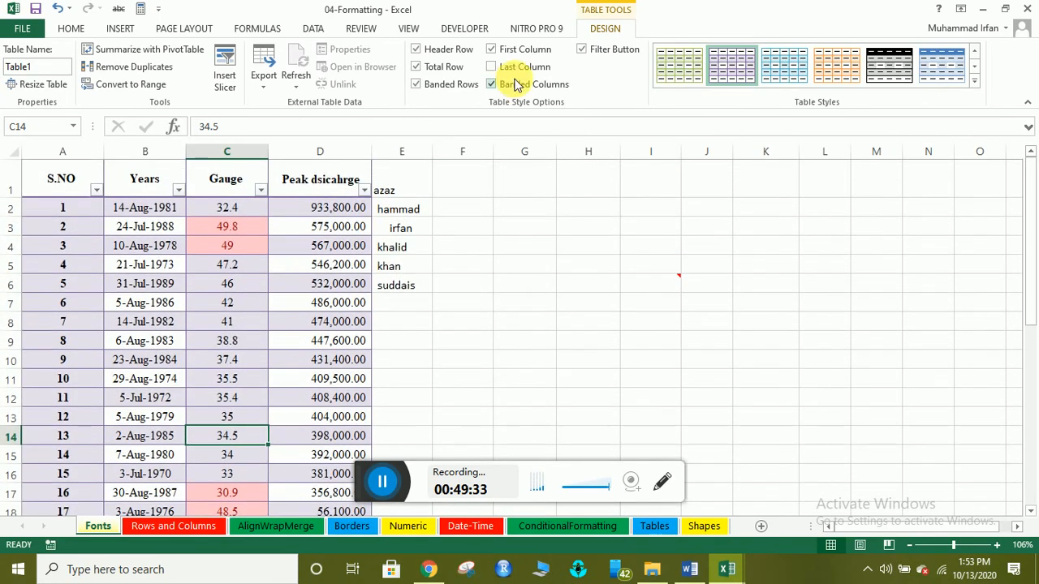
# Try Last Column emphasis, then clear both first and last column emphasis.
pyautogui.click(500, 69)
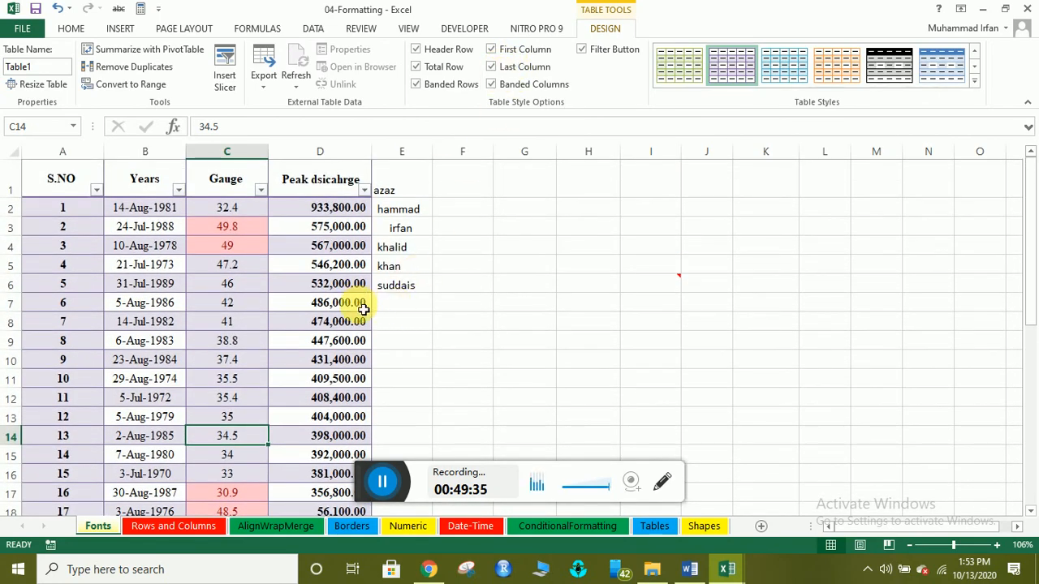
pyautogui.scroll(-3, 360, 316)
pyautogui.scroll(3, 353, 341)
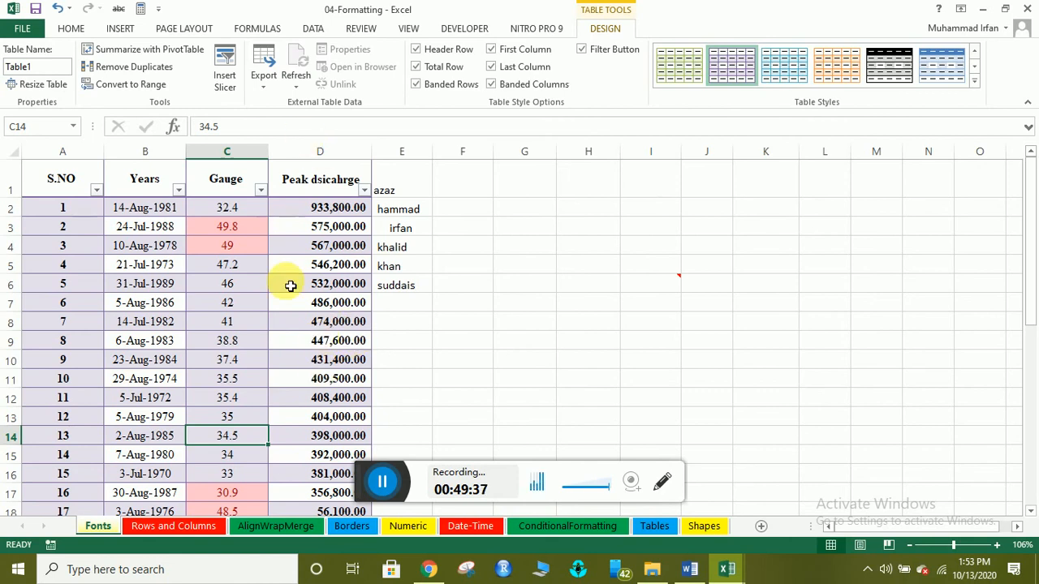
pyautogui.click(492, 49)
pyautogui.click(492, 68)
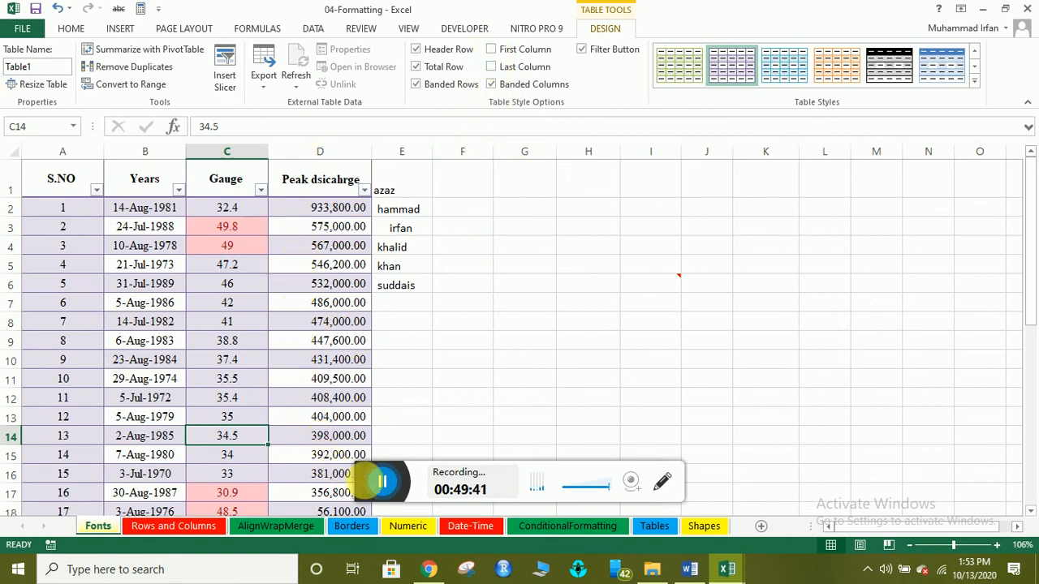
pyautogui.click(380, 484)
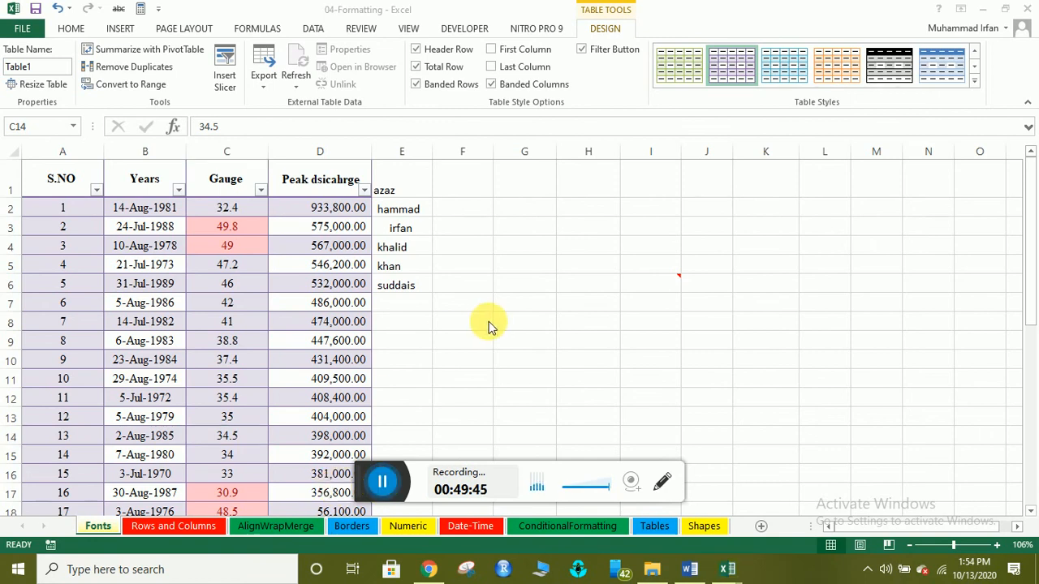
# Insert the picture Screenshot (29) from the Screenshots folder onto the sheet.
pyautogui.click(105, 27)
pyautogui.click(122, 28)
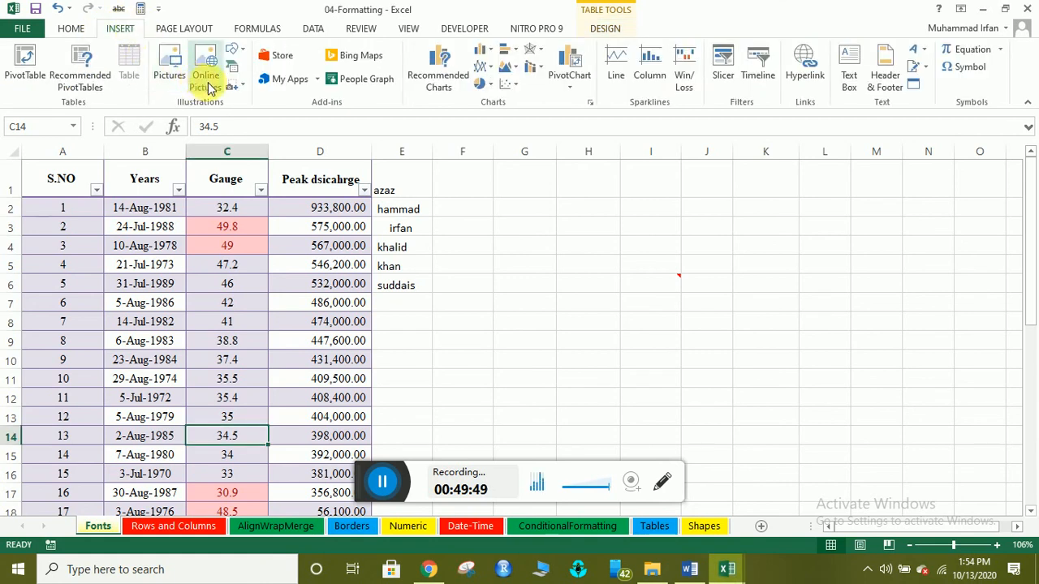
pyautogui.click(169, 65)
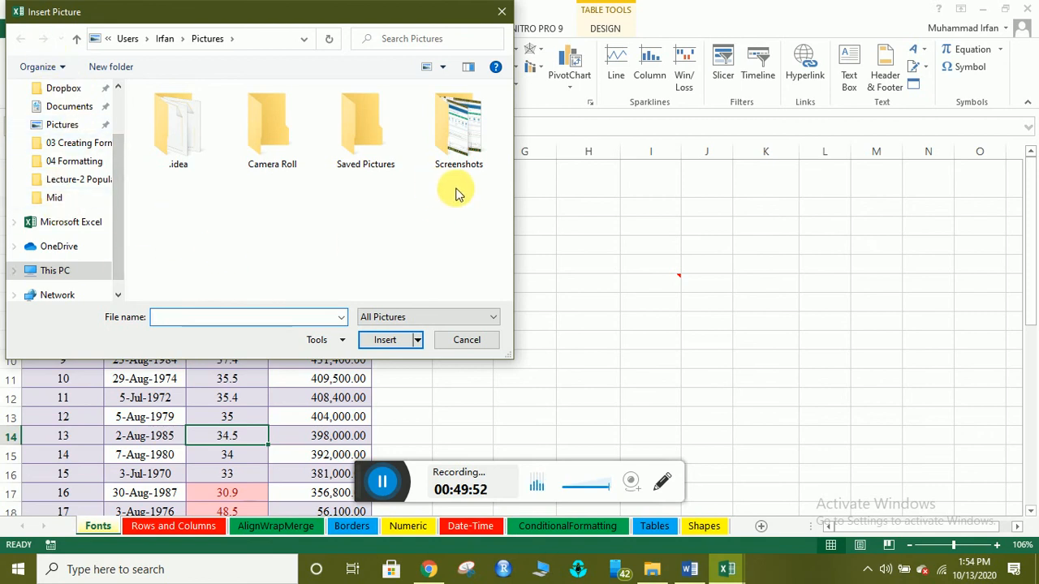
pyautogui.doubleClick(463, 138)
pyautogui.doubleClick(180, 137)
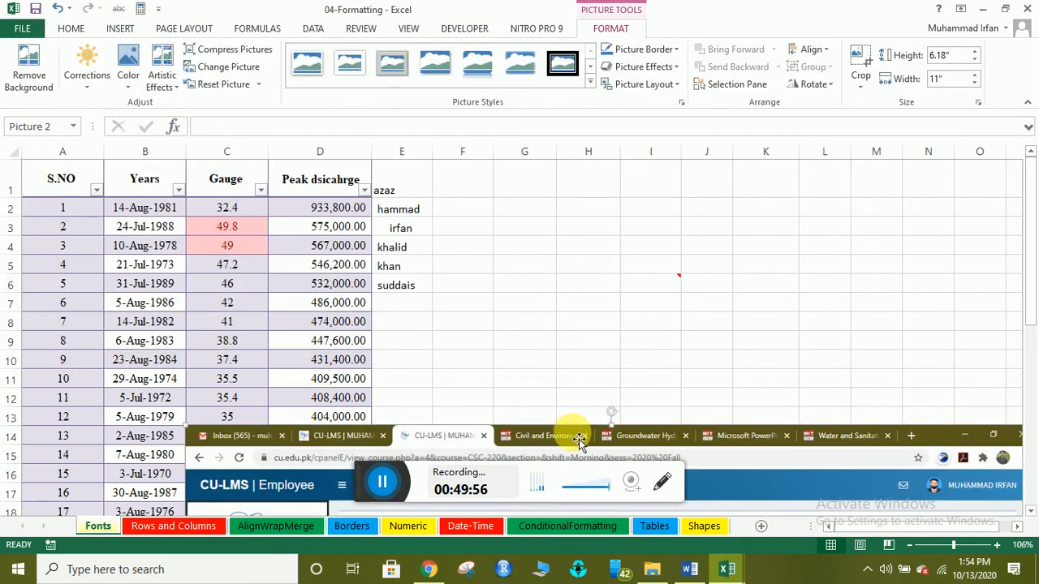
# Move the screenshot up and shrink it to about 1.66 by 0.85 inches.
pyautogui.moveTo(573, 433); pyautogui.dragTo(568, 224)
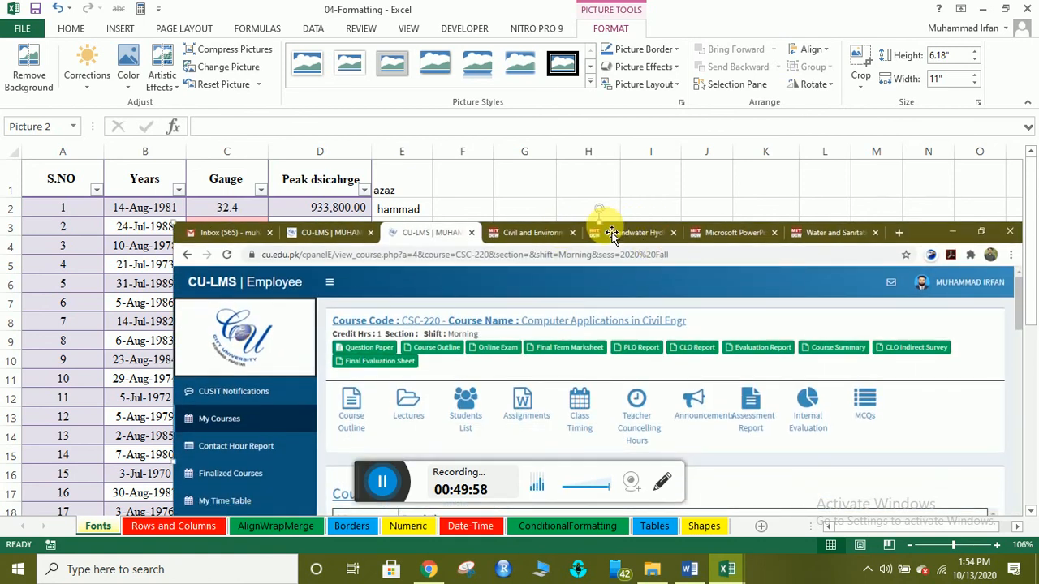
pyautogui.moveTo(599, 226); pyautogui.dragTo(603, 95)
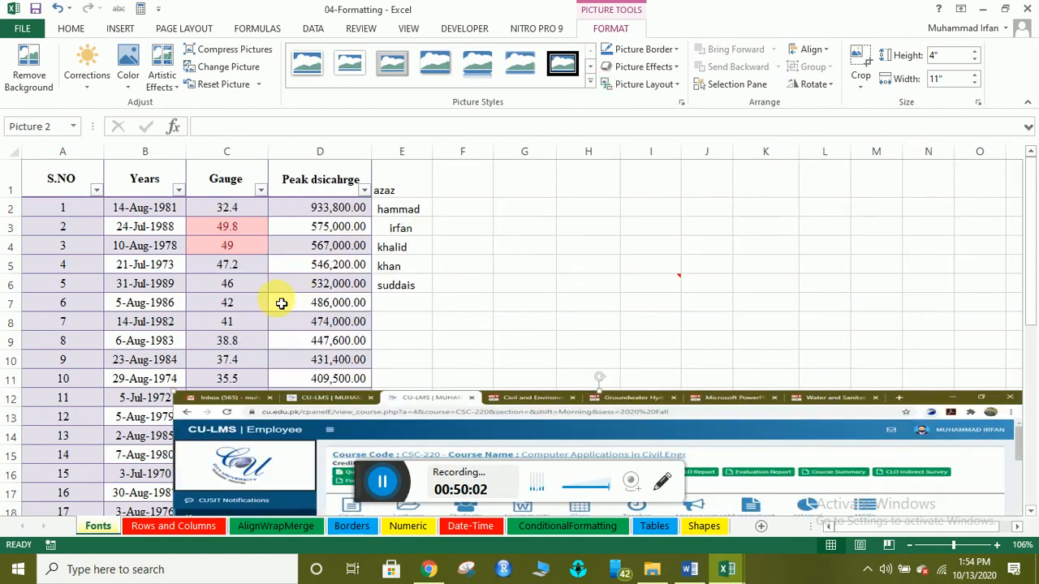
pyautogui.moveTo(352, 409); pyautogui.dragTo(267, 336)
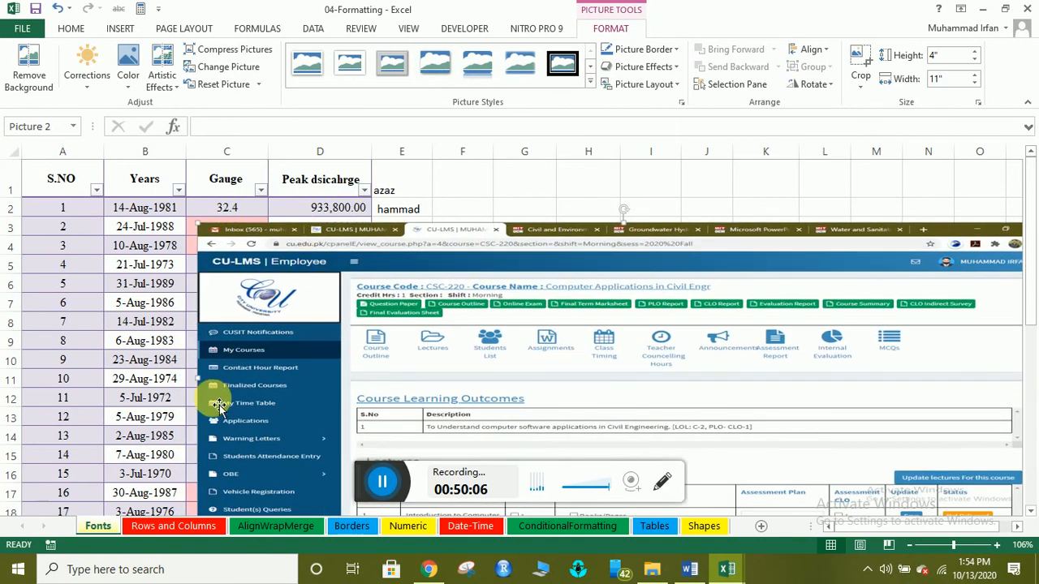
pyautogui.moveTo(207, 382); pyautogui.dragTo(719, 369)
pyautogui.moveTo(822, 234); pyautogui.dragTo(601, 186)
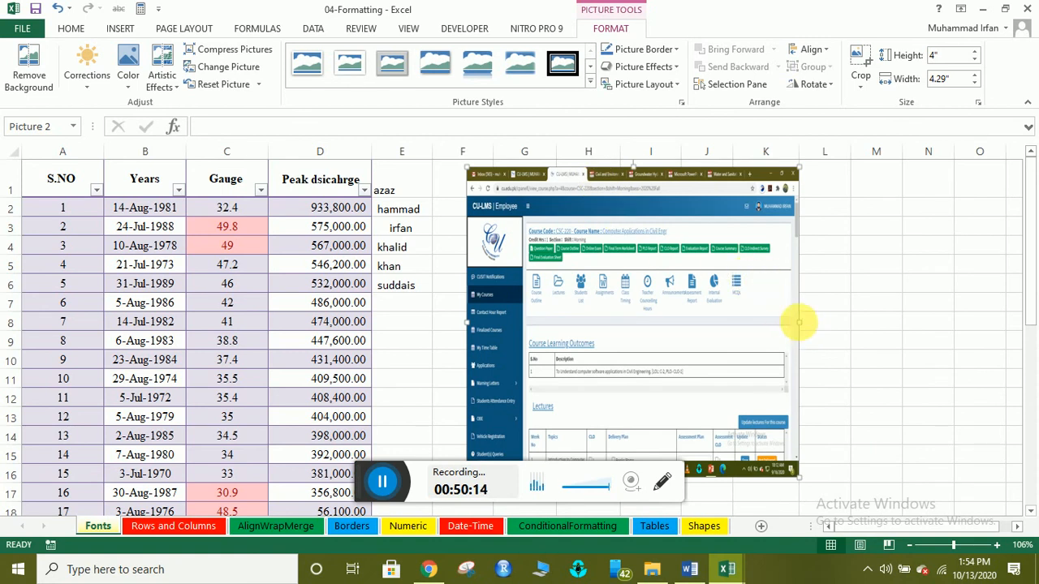
pyautogui.moveTo(799, 322); pyautogui.dragTo(596, 322)
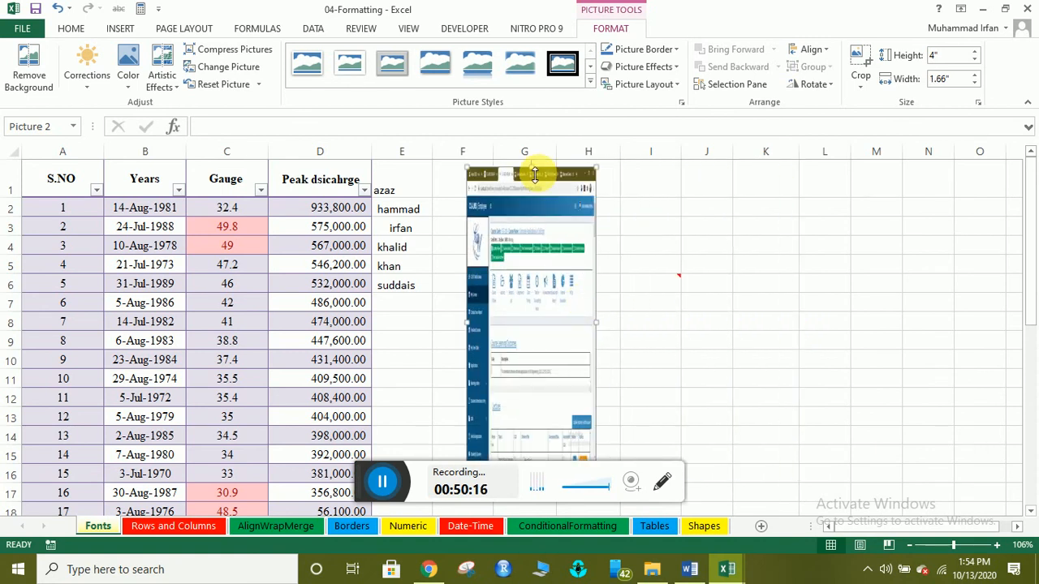
pyautogui.moveTo(533, 171); pyautogui.dragTo(708, 226)
# Cut the small screenshot picture to remove it from the sheet.
pyautogui.click(705, 341)
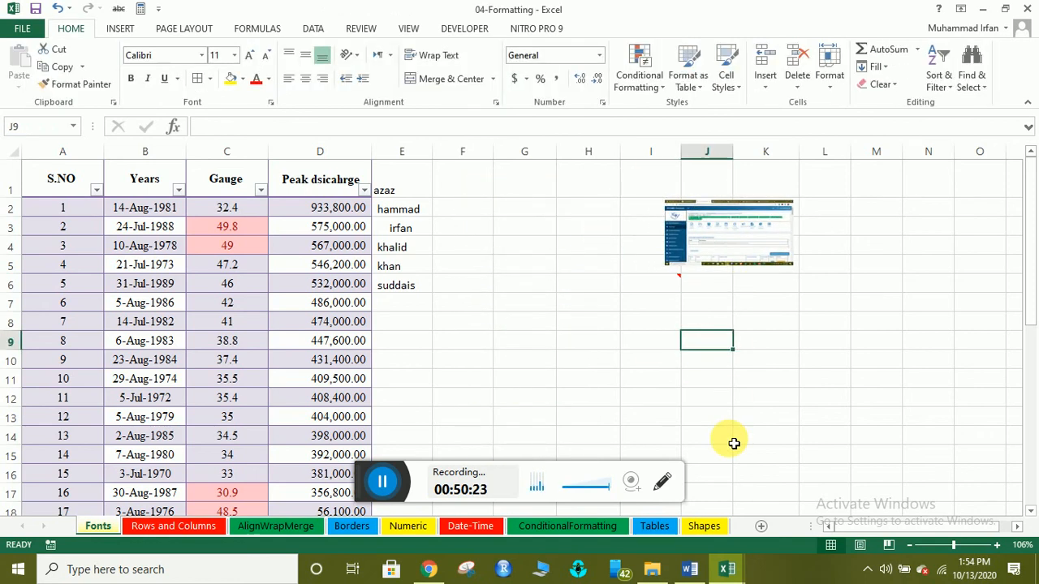
pyautogui.click(699, 242)
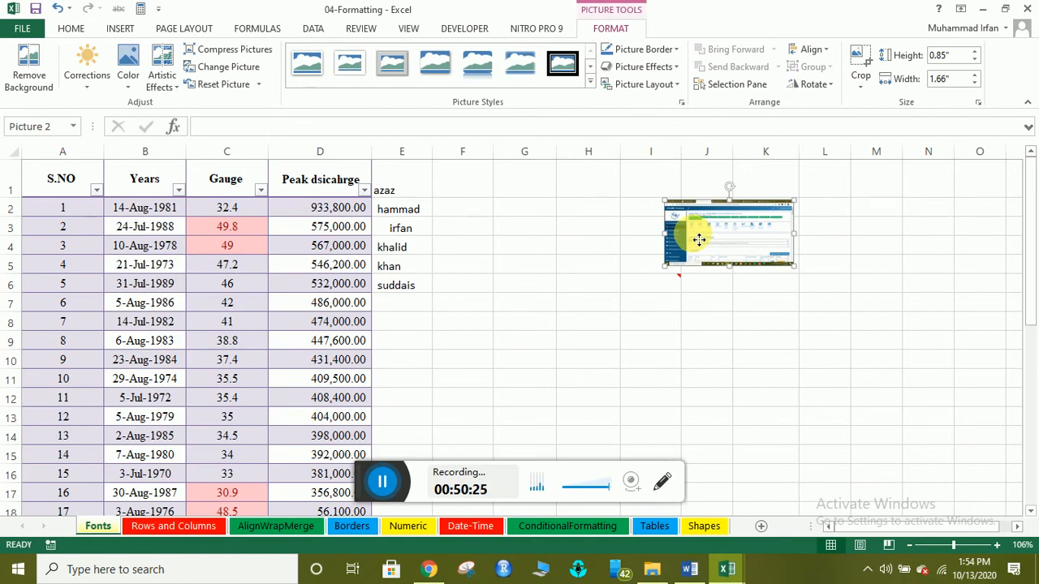
pyautogui.rightClick(699, 240)
pyautogui.click(726, 241)
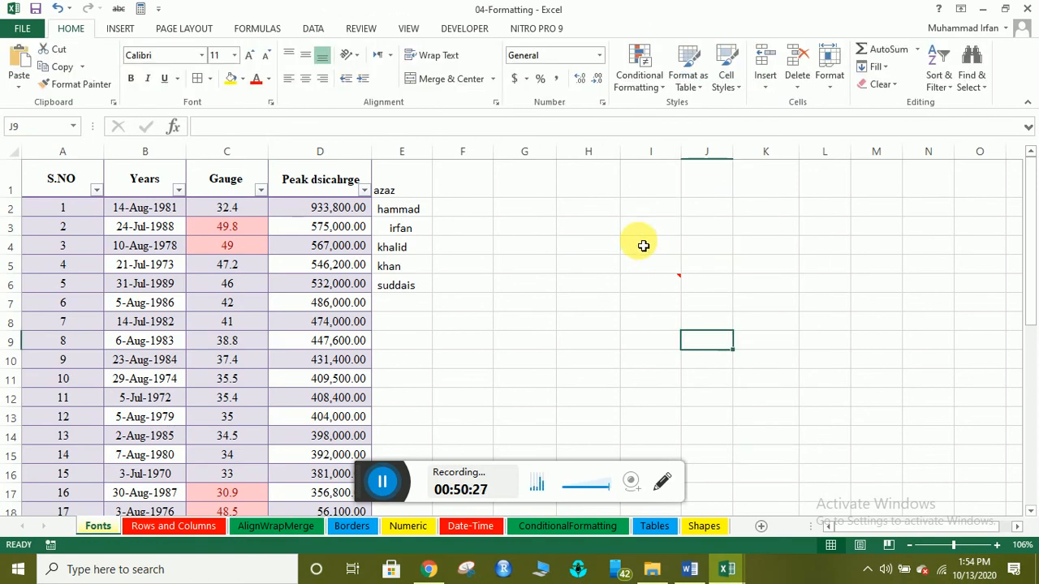
# Draw a 0.76 by 2.19 inch rectangle across columns H to J, rows 3 to 5.
pyautogui.click(604, 243)
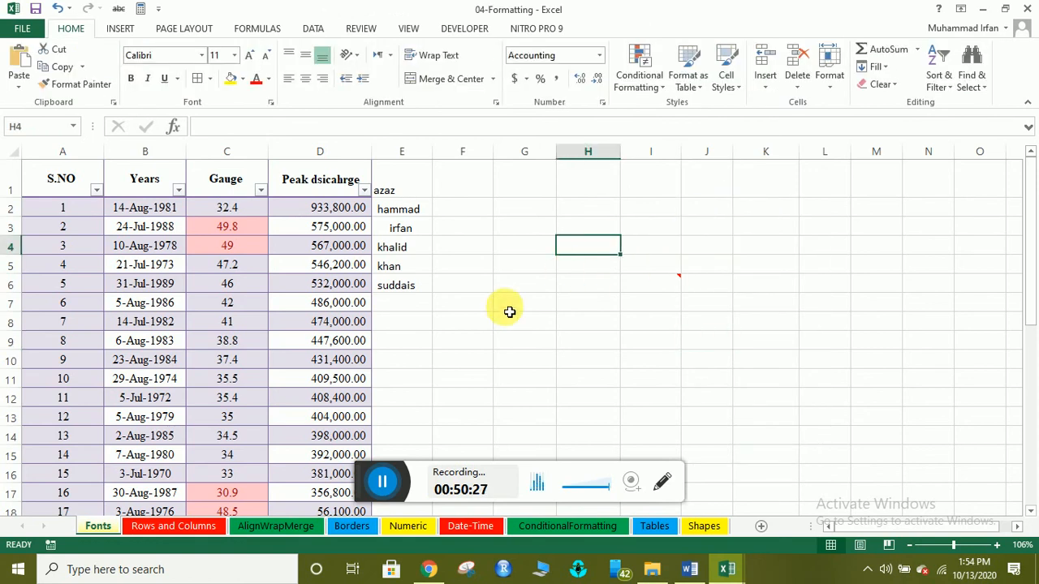
pyautogui.click(119, 33)
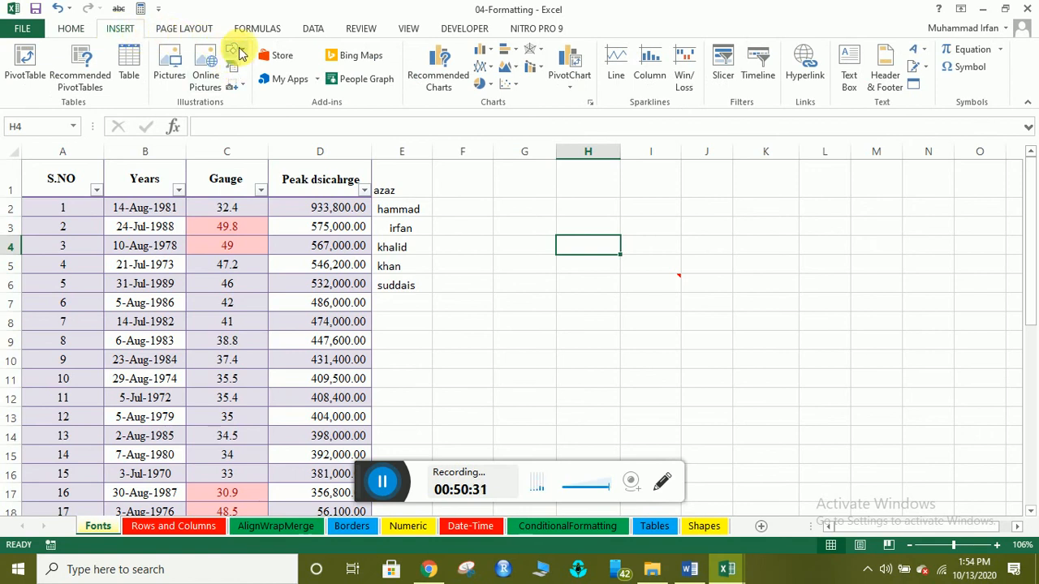
pyautogui.click(241, 52)
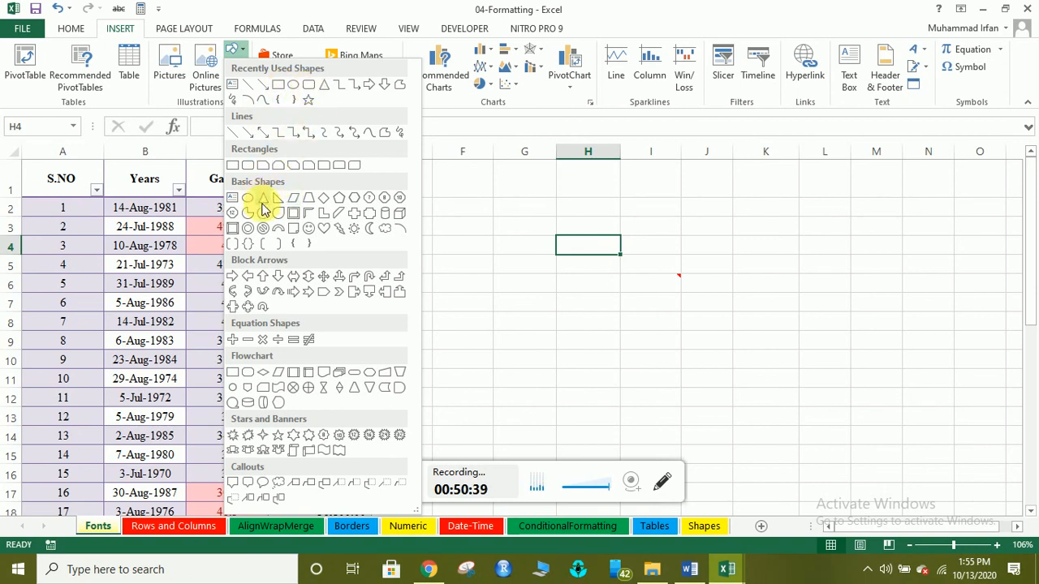
pyautogui.click(233, 166)
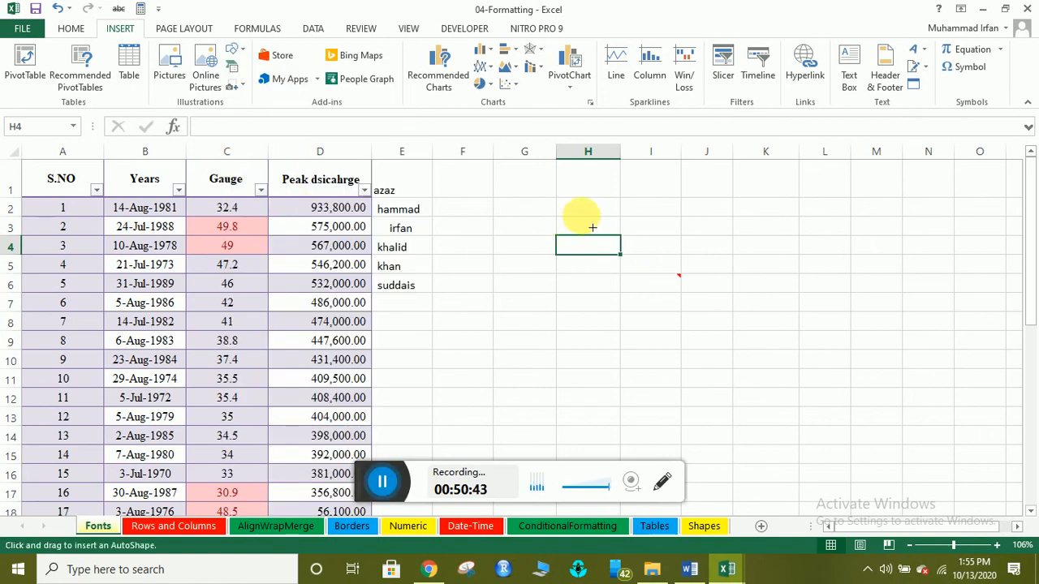
pyautogui.moveTo(566, 216); pyautogui.dragTo(736, 274)
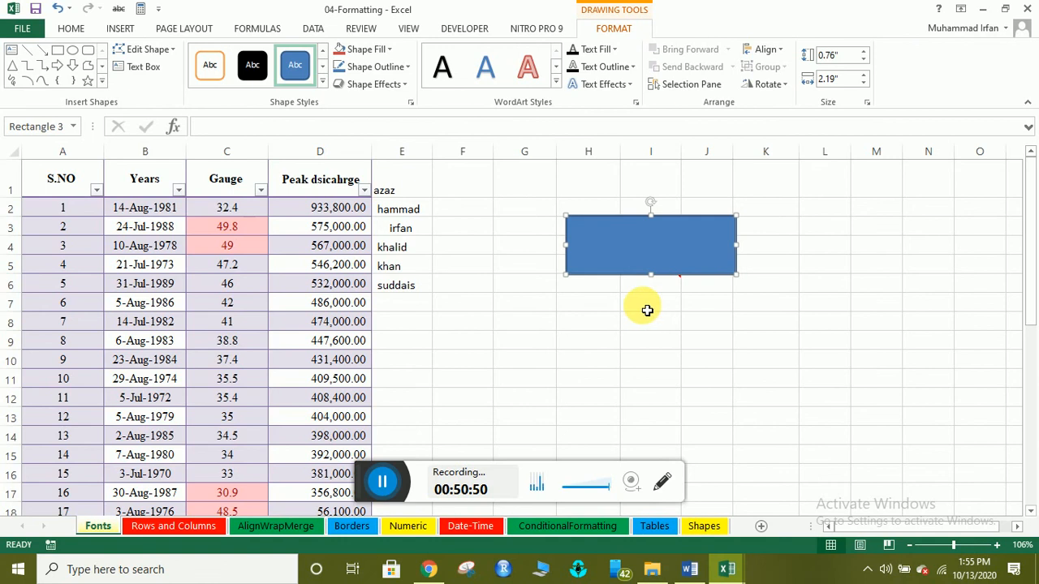
# Apply the orange shape style to the rectangle and type a first name in it.
pyautogui.click(322, 81)
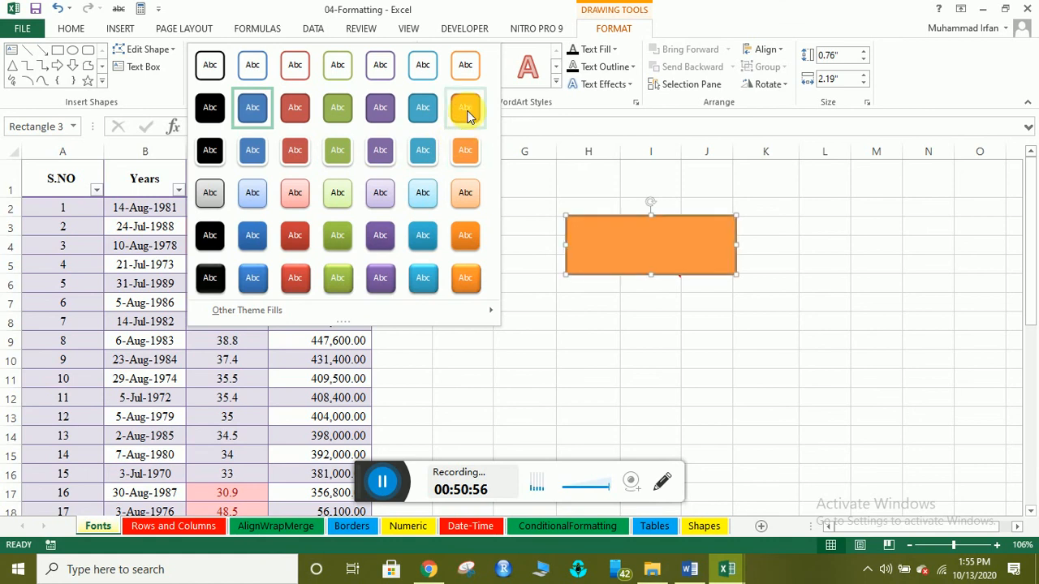
pyautogui.click(459, 278)
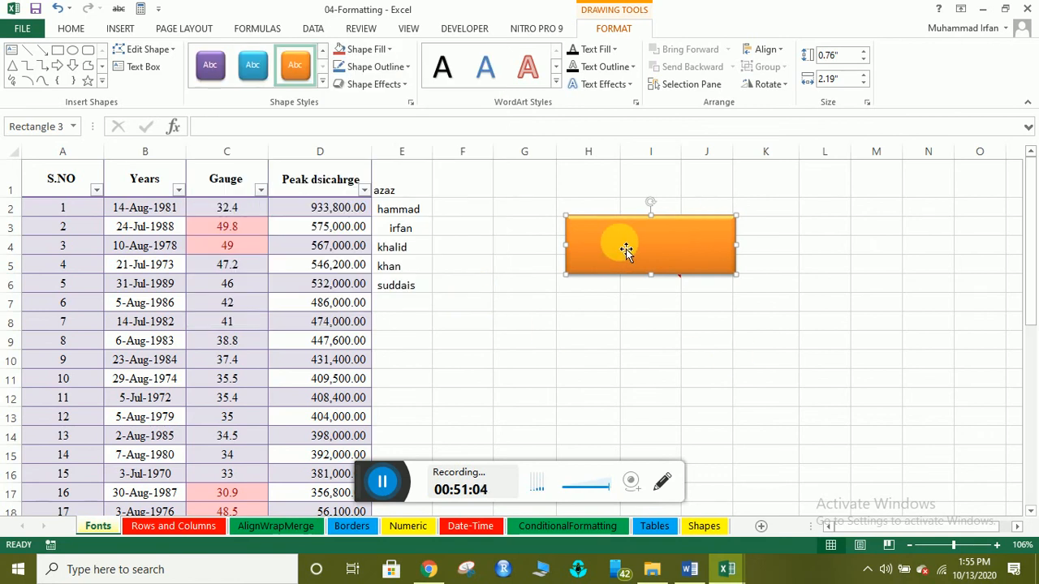
pyautogui.write('Irfan')
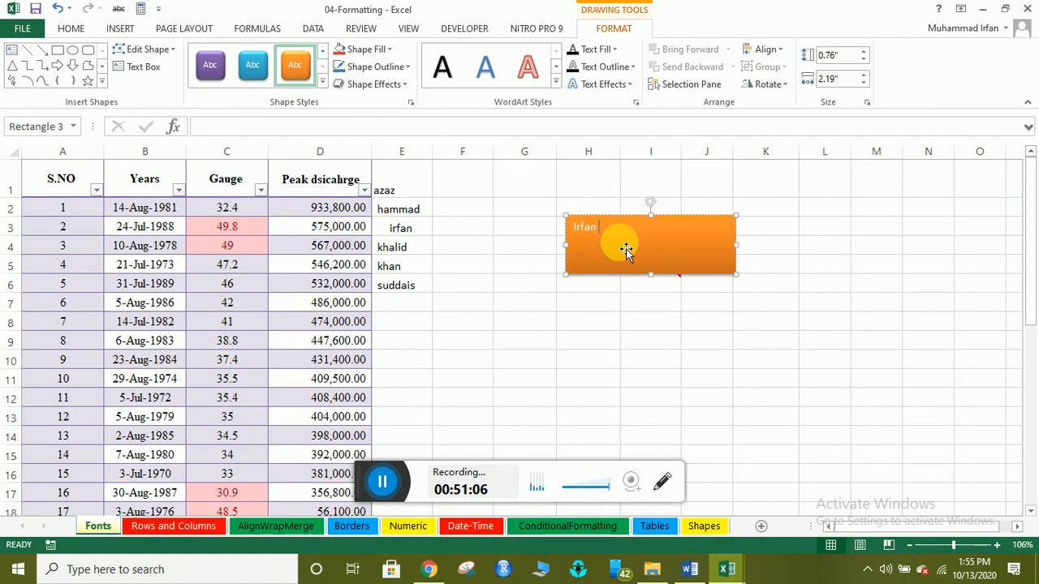
# Make the name label bold, size 28 and centred in the rectangle.
pyautogui.moveTo(602, 233); pyautogui.dragTo(581, 231)
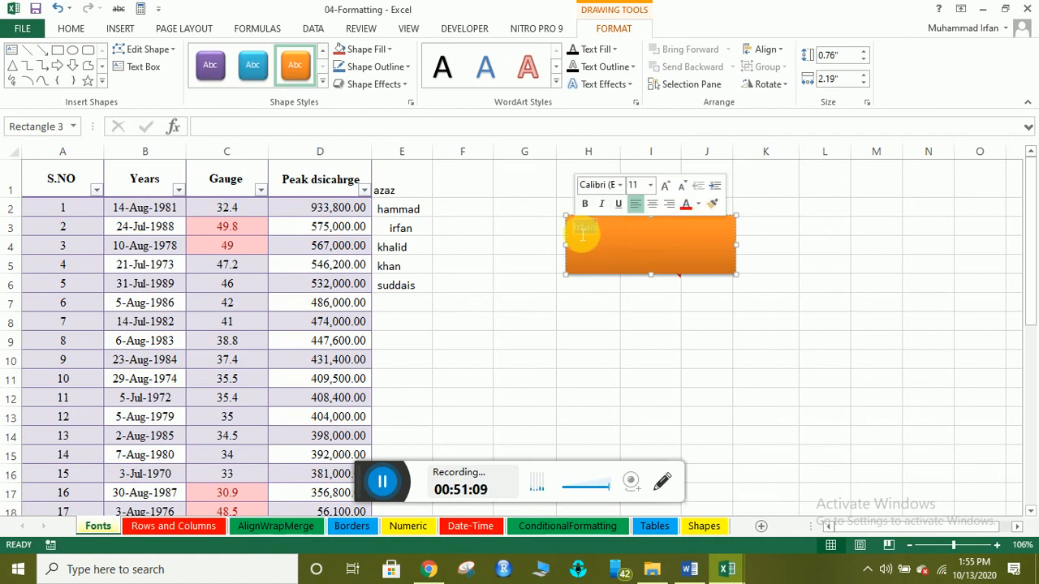
pyautogui.click(70, 28)
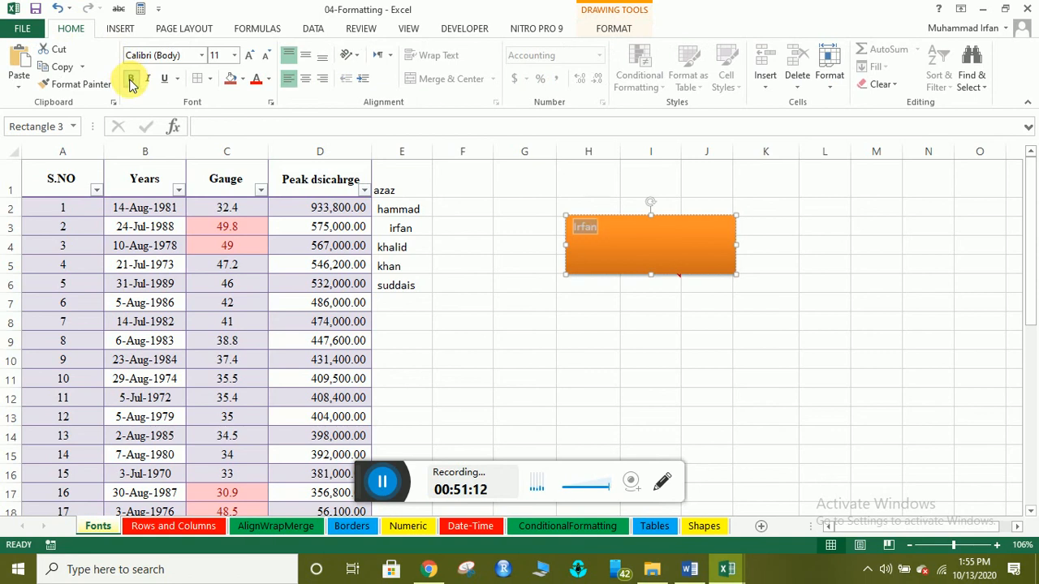
pyautogui.click(130, 81)
pyautogui.click(232, 57)
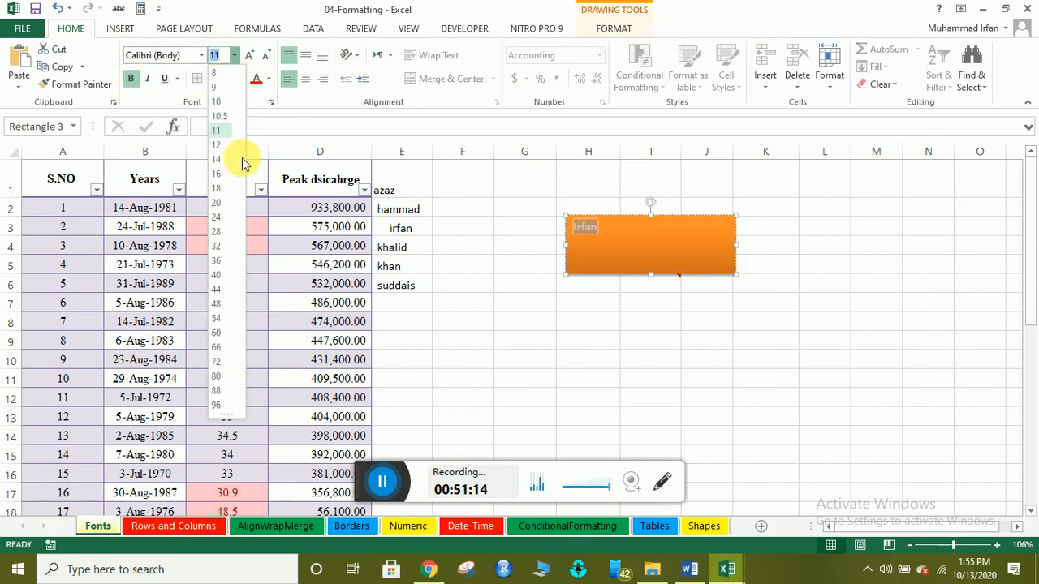
pyautogui.click(225, 231)
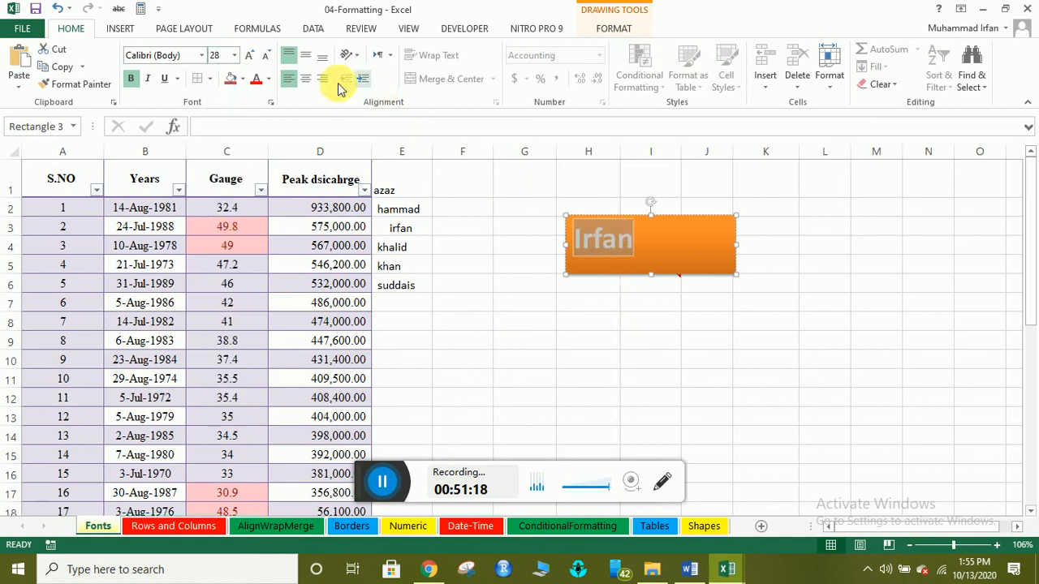
pyautogui.click(305, 80)
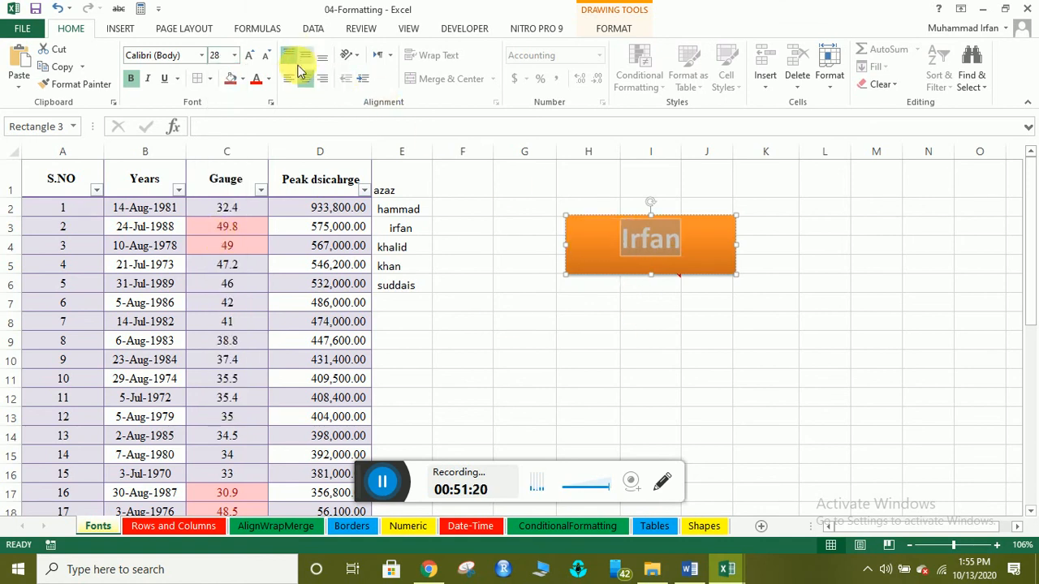
pyautogui.click(686, 339)
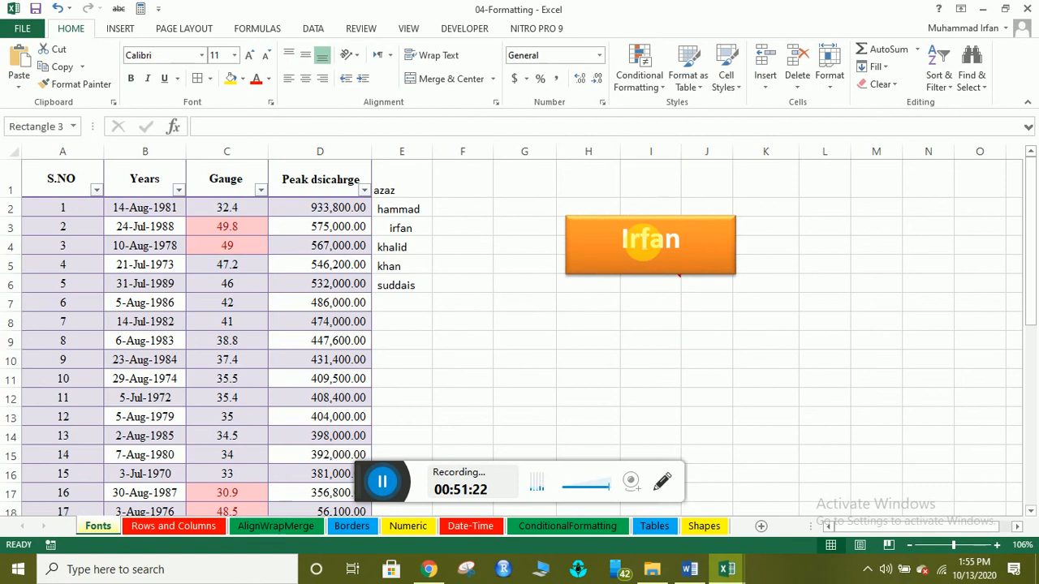
# Colour the name label black and deselect the rectangle.
pyautogui.click(640, 239)
pyautogui.moveTo(684, 246); pyautogui.dragTo(635, 243)
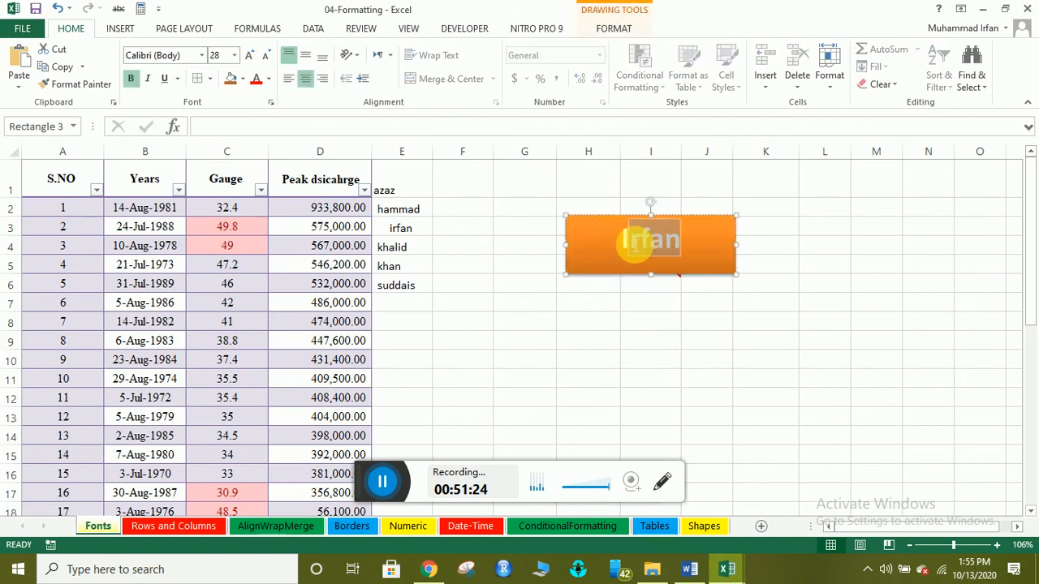
pyautogui.click(268, 79)
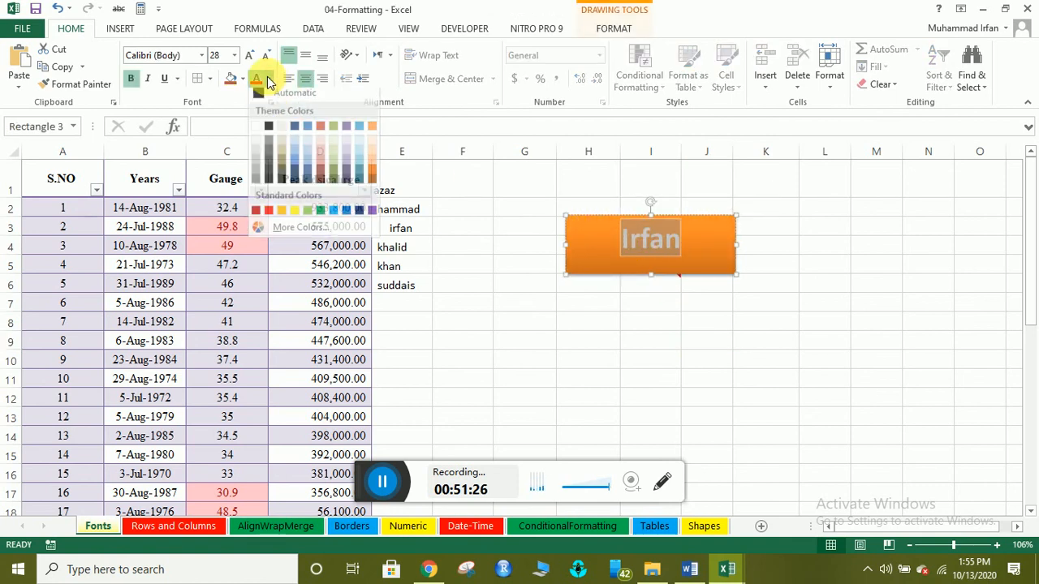
pyautogui.click(268, 131)
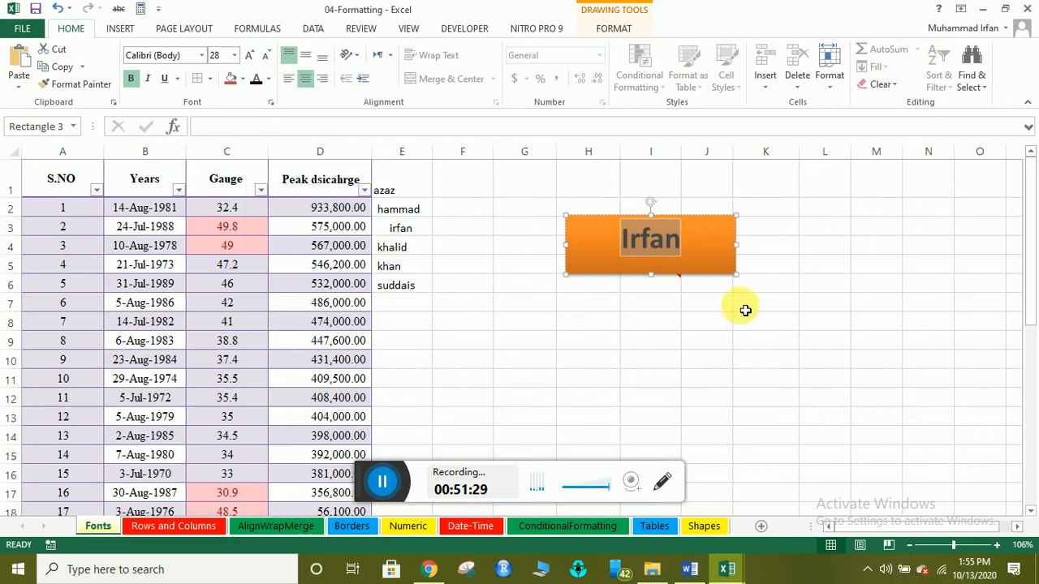
pyautogui.click(666, 341)
pyautogui.moveTo(648, 293)
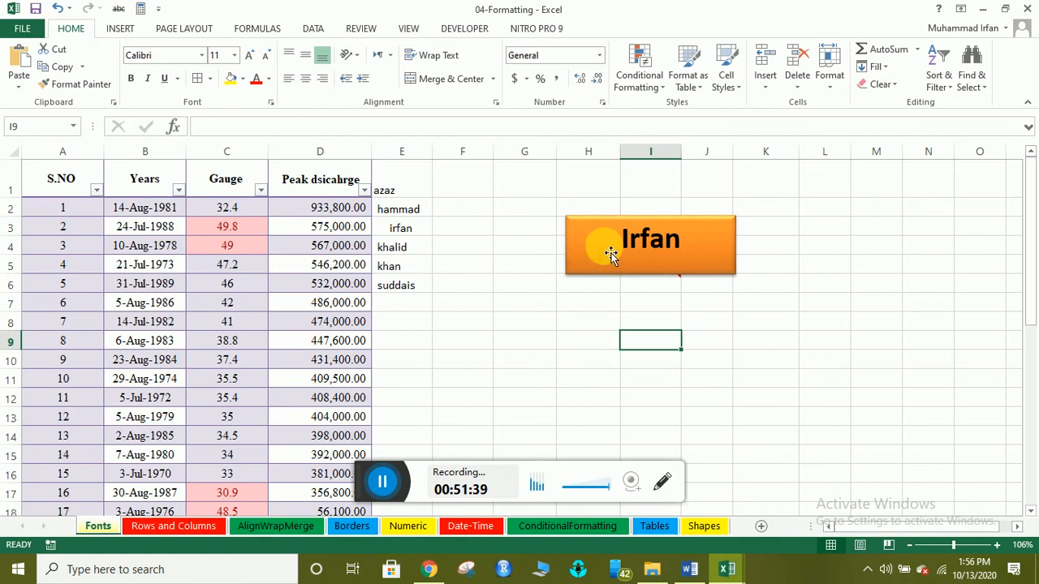
# Draw a circle in column L beside the rectangle and a right block arrow below it.
pyautogui.click(122, 28)
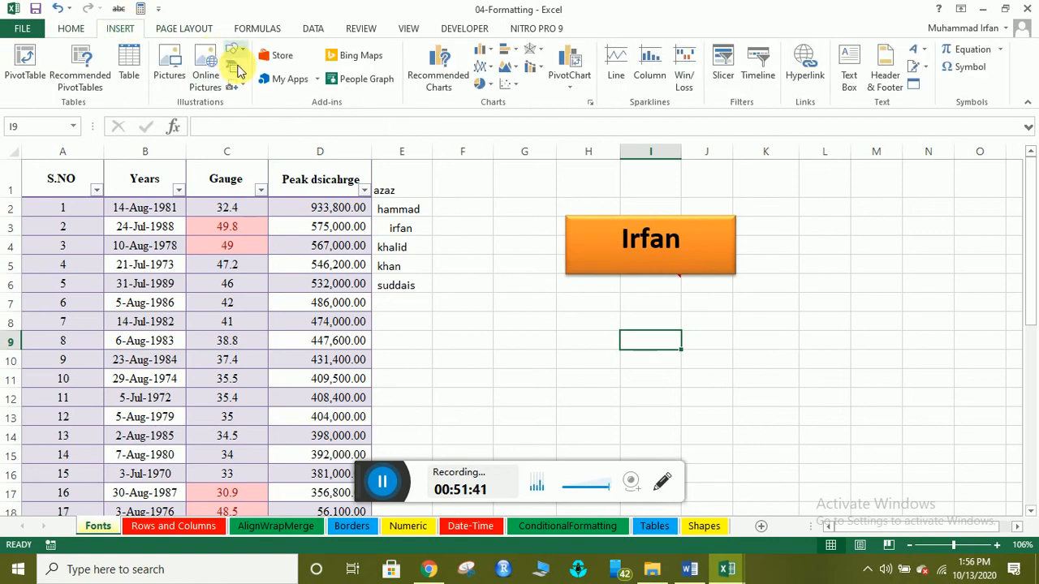
pyautogui.click(235, 51)
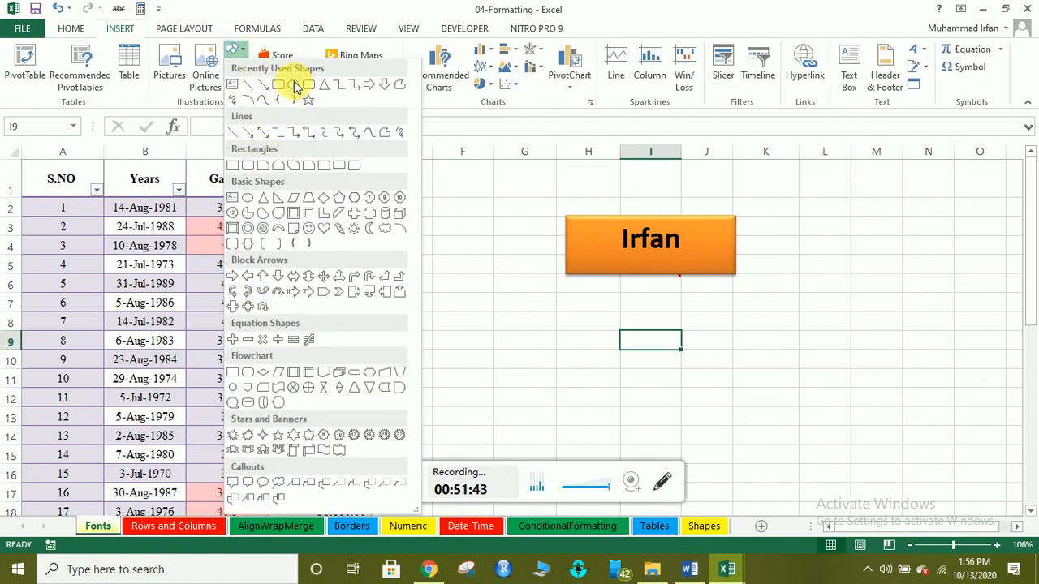
pyautogui.click(294, 84)
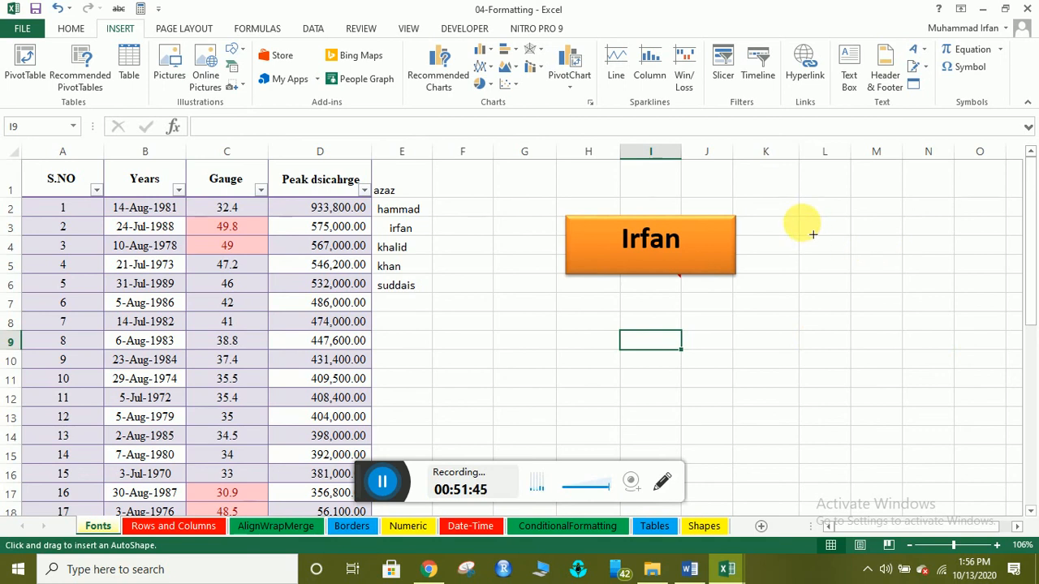
pyautogui.moveTo(803, 224)
pyautogui.mouseDown()
pyautogui.moveTo(828, 243)
pyautogui.moveTo(849, 284)
pyautogui.moveTo(857, 275)
pyautogui.mouseUp()
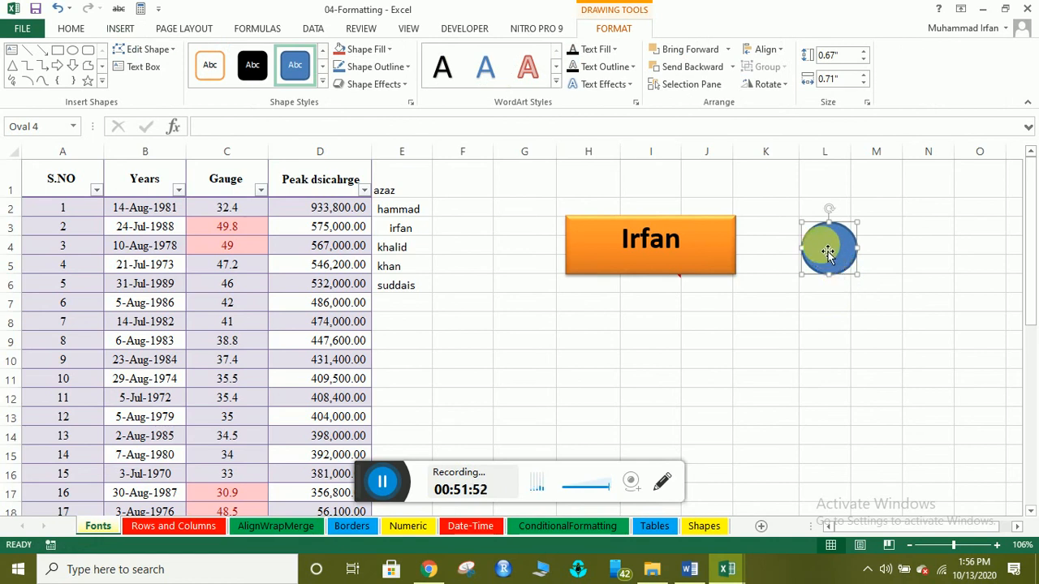
pyautogui.click(58, 65)
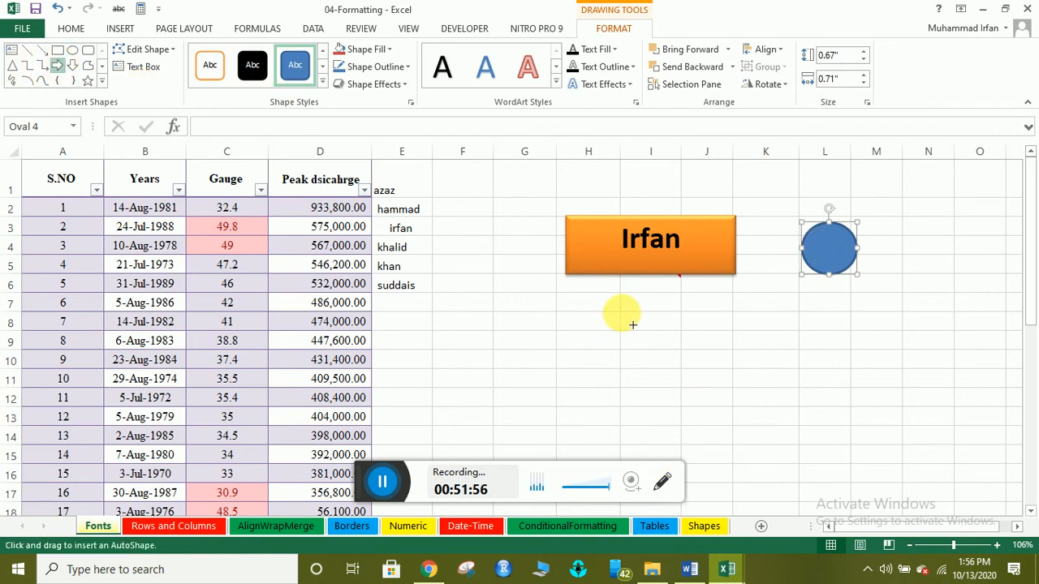
pyautogui.moveTo(620, 313); pyautogui.dragTo(792, 389)
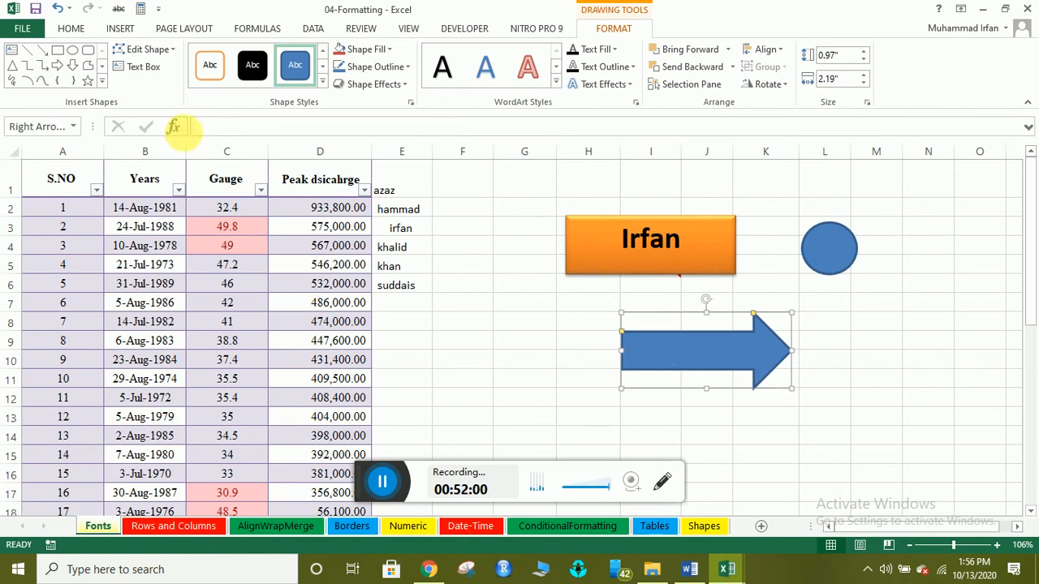
# Draw a five-point star to the right of the arrow.
pyautogui.click(13, 68)
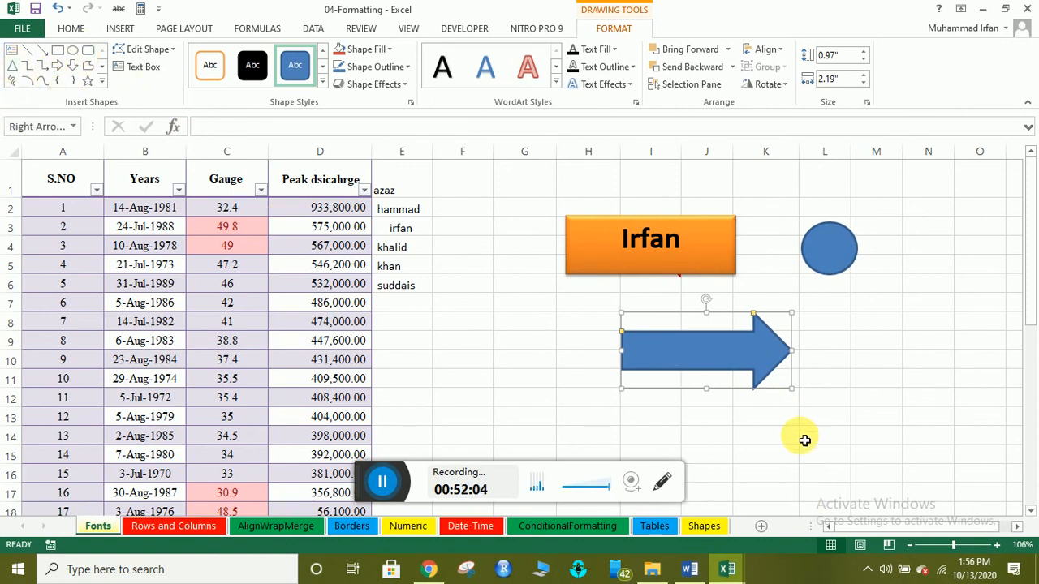
pyautogui.click(87, 81)
pyautogui.moveTo(855, 295); pyautogui.dragTo(980, 413)
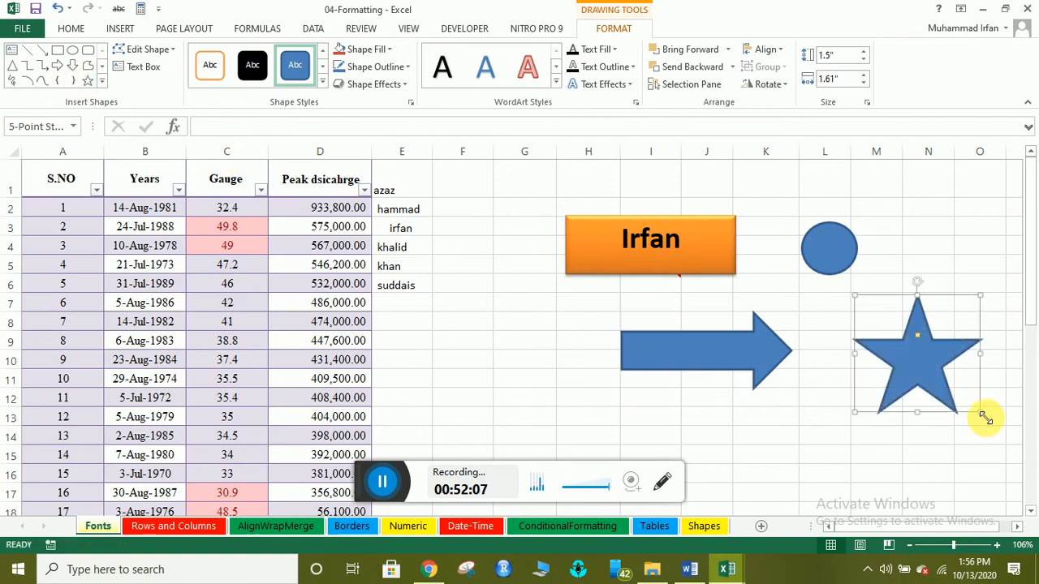
pyautogui.click(782, 449)
pyautogui.click(901, 363)
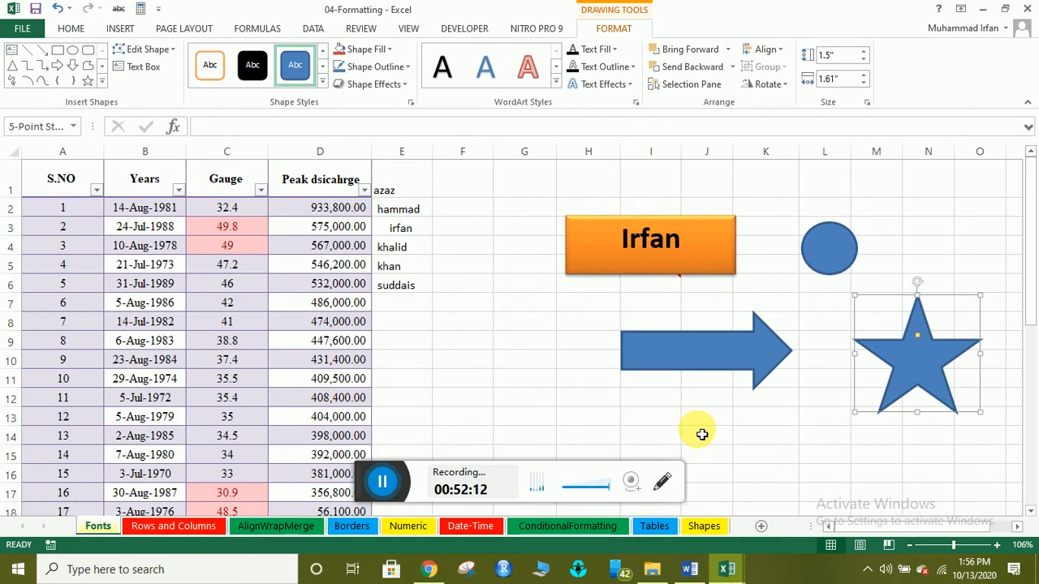
# Insert the Basic Cycle SmartArt layout from the Cycle category onto the sheet.
pyautogui.click(121, 28)
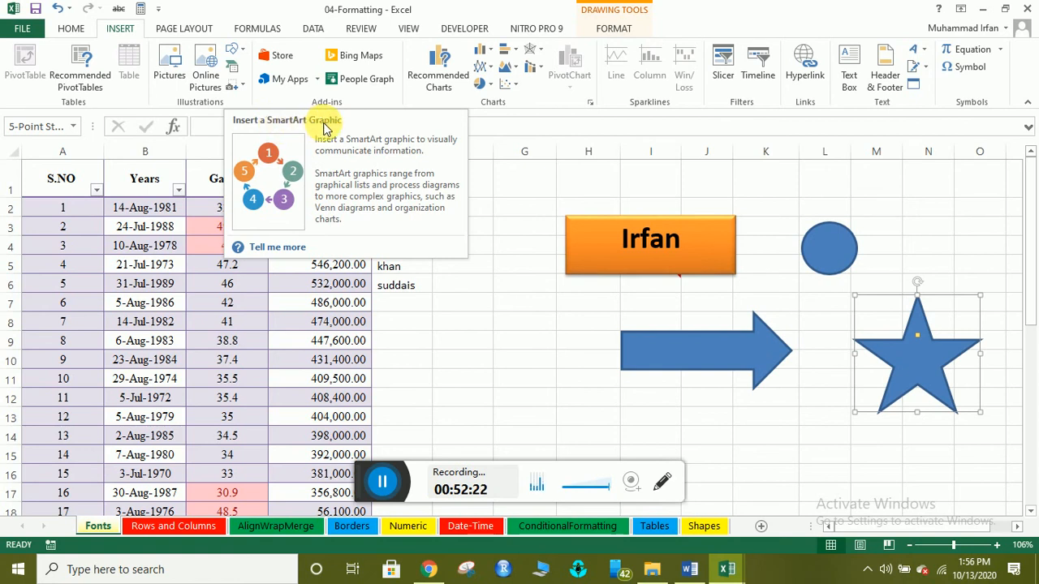
pyautogui.click(234, 68)
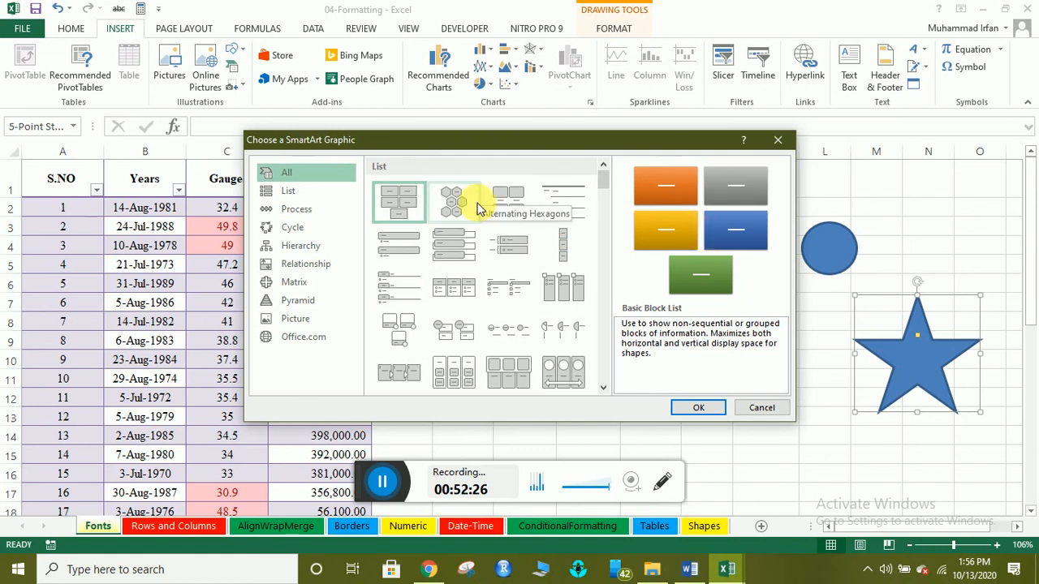
pyautogui.click(302, 191)
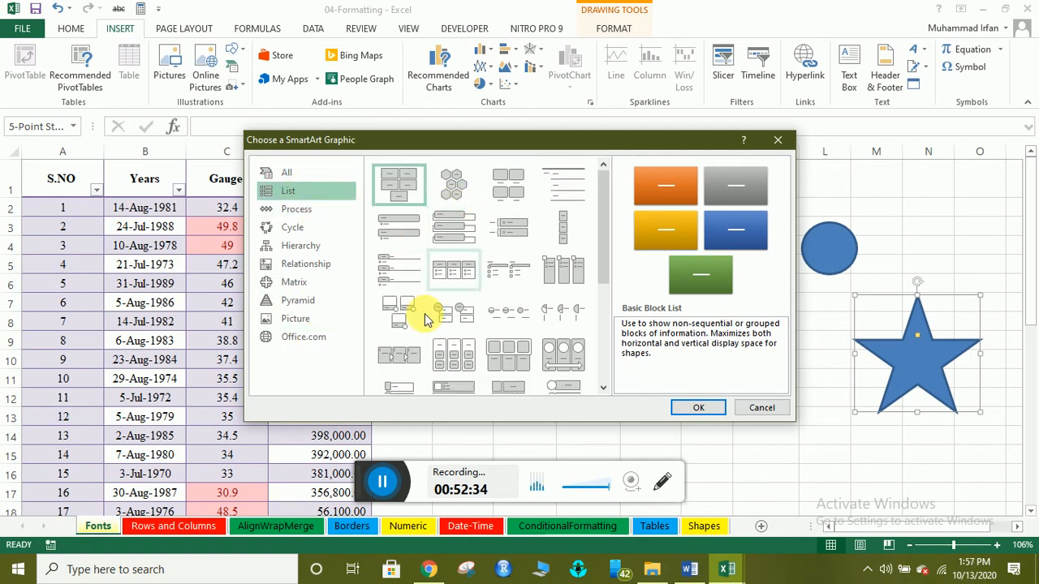
pyautogui.click(297, 208)
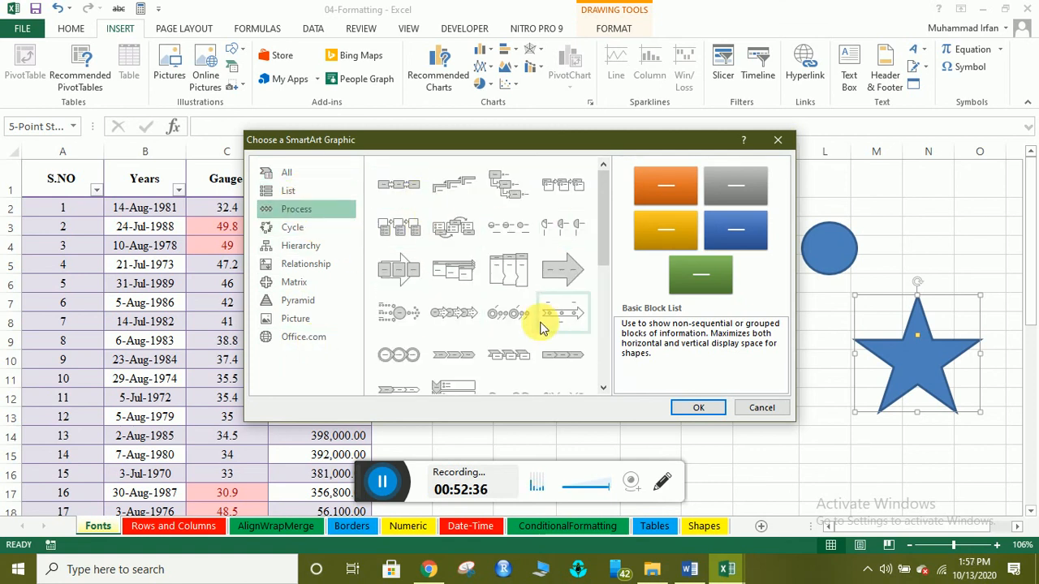
pyautogui.click(291, 227)
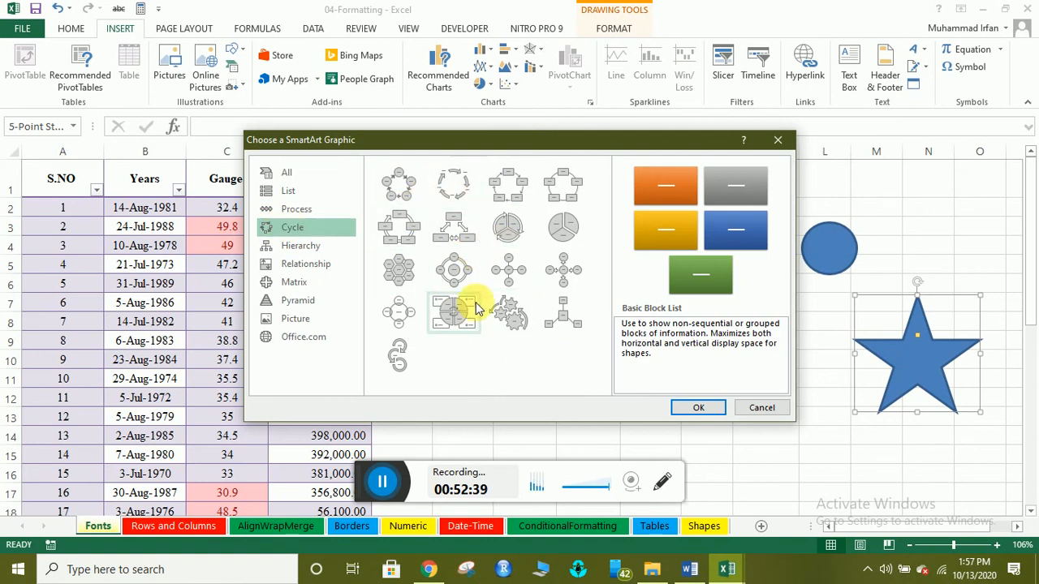
pyautogui.click(299, 243)
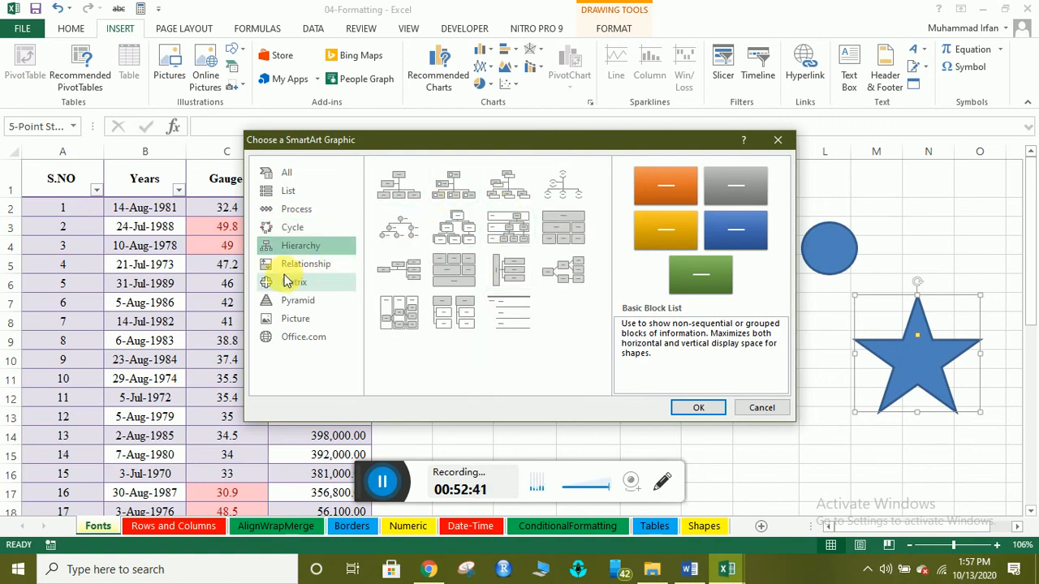
pyautogui.click(288, 227)
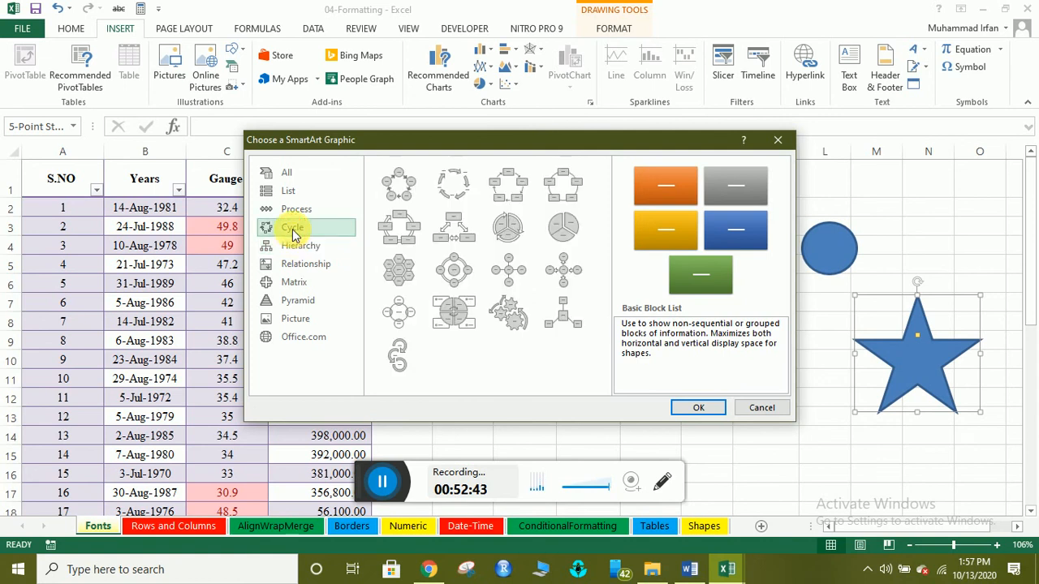
pyautogui.click(401, 185)
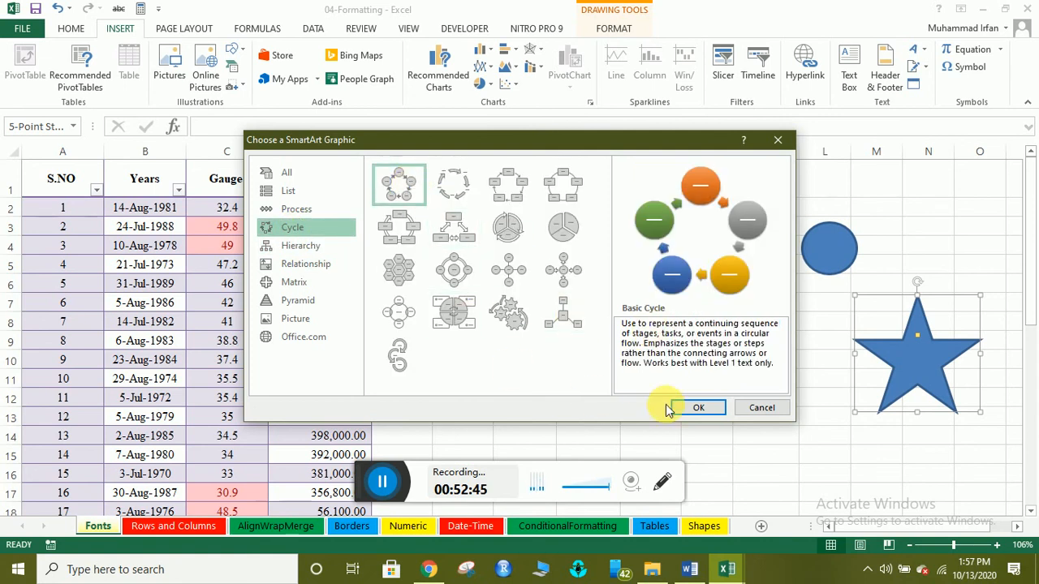
pyautogui.click(698, 408)
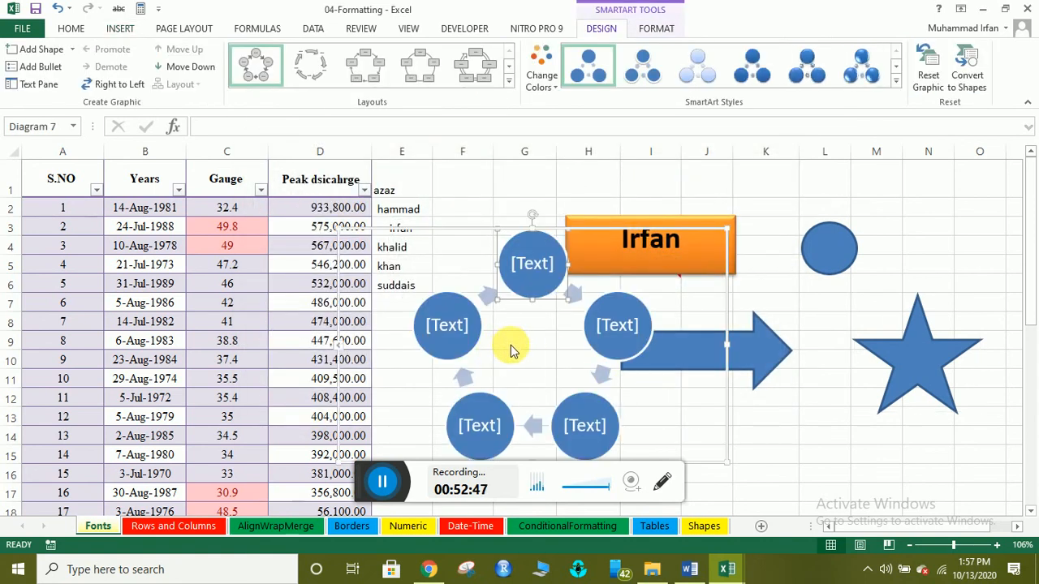
# Move the cycle diagram down beside the statistics.
pyautogui.scroll(-3, 501, 340)
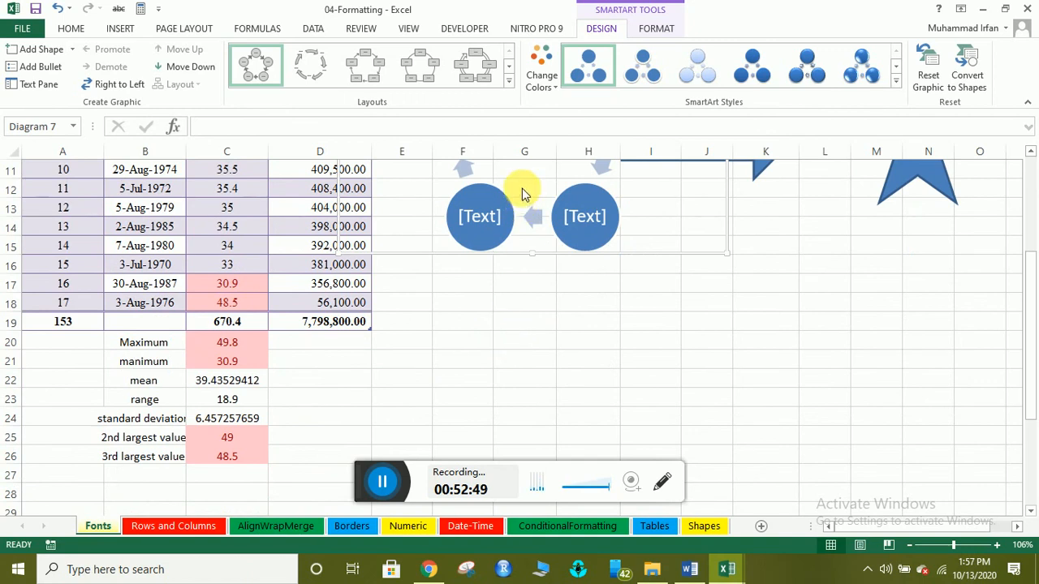
pyautogui.click(523, 194)
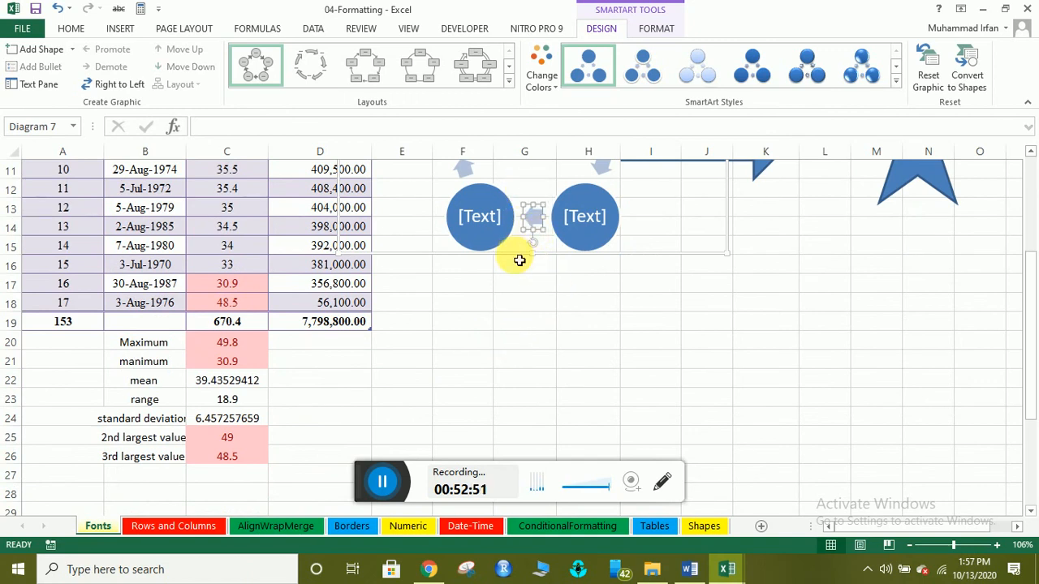
pyautogui.moveTo(521, 258); pyautogui.dragTo(593, 447)
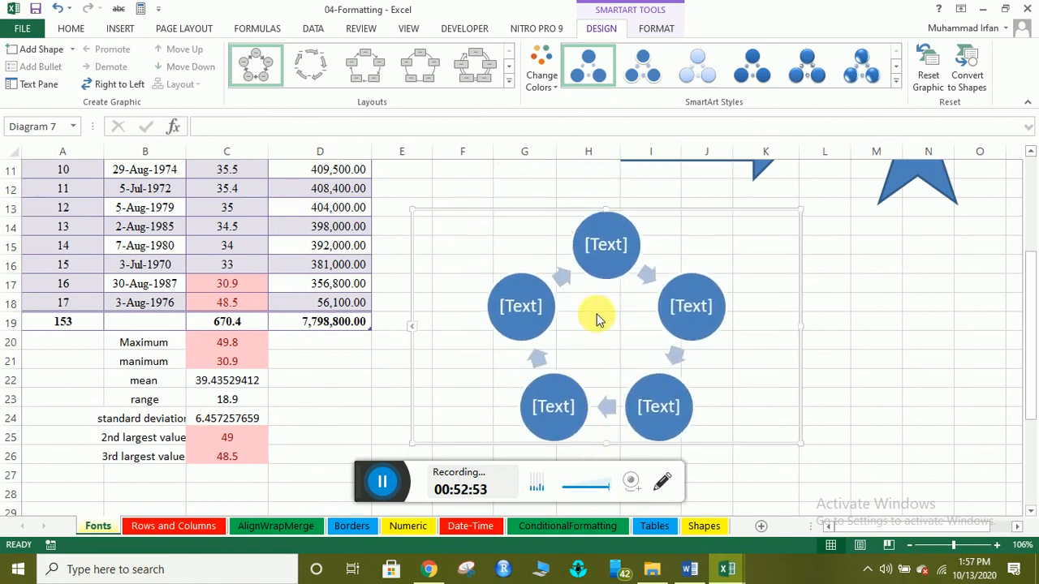
# Label the top circle with the first name and the right circle with the surname.
pyautogui.click(606, 243)
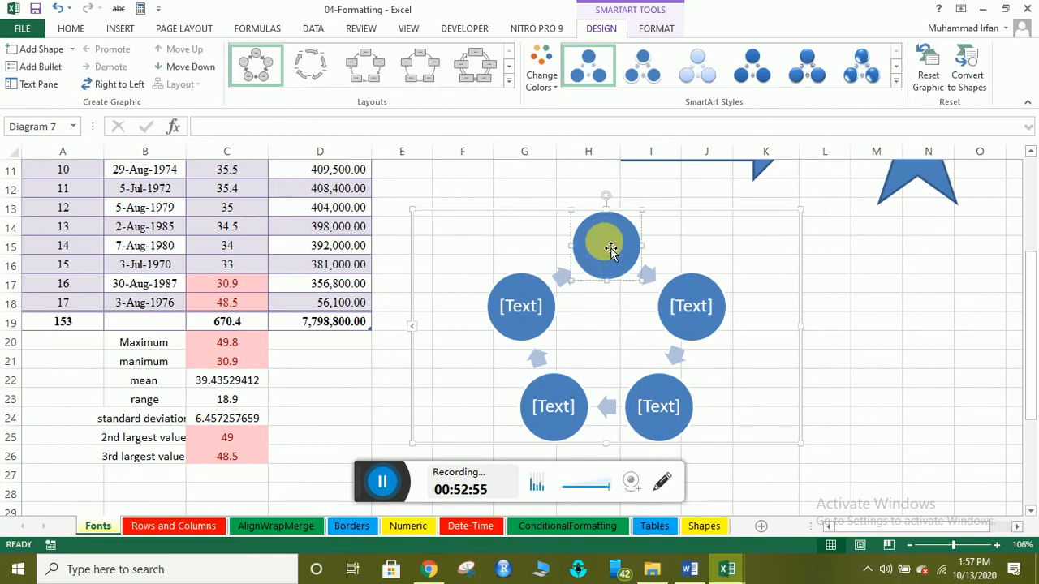
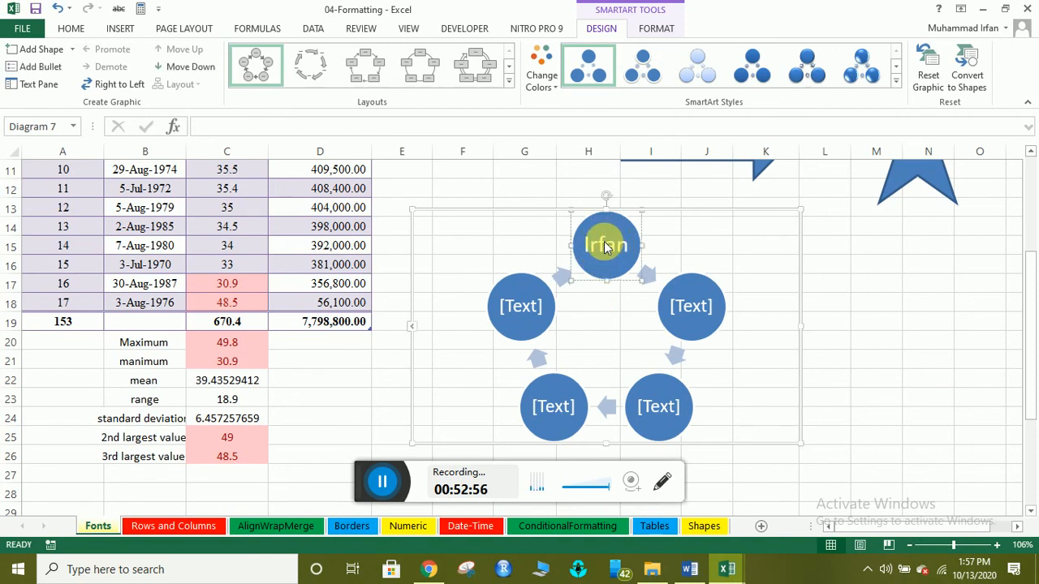
pyautogui.click(696, 314)
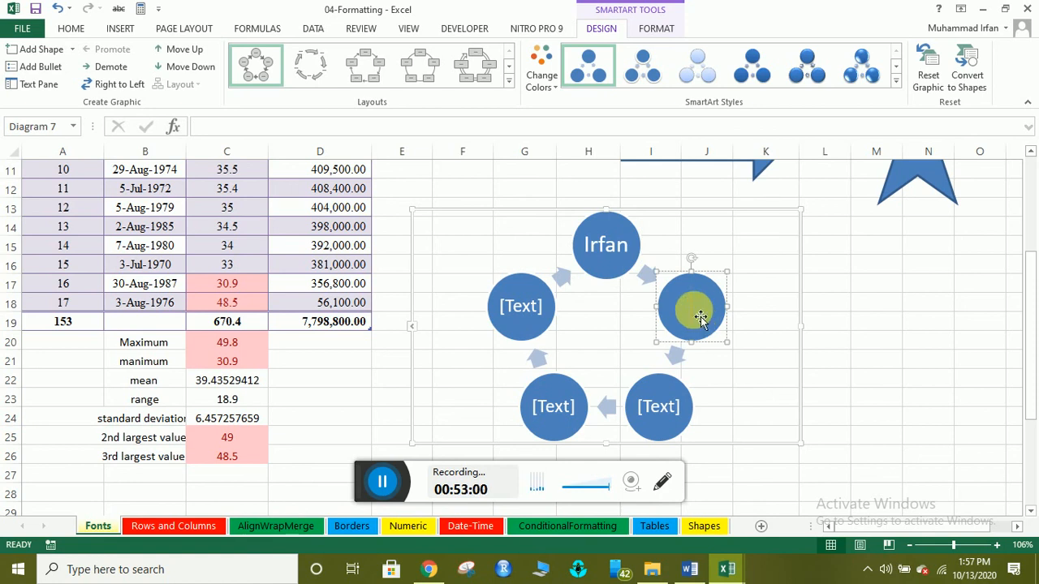
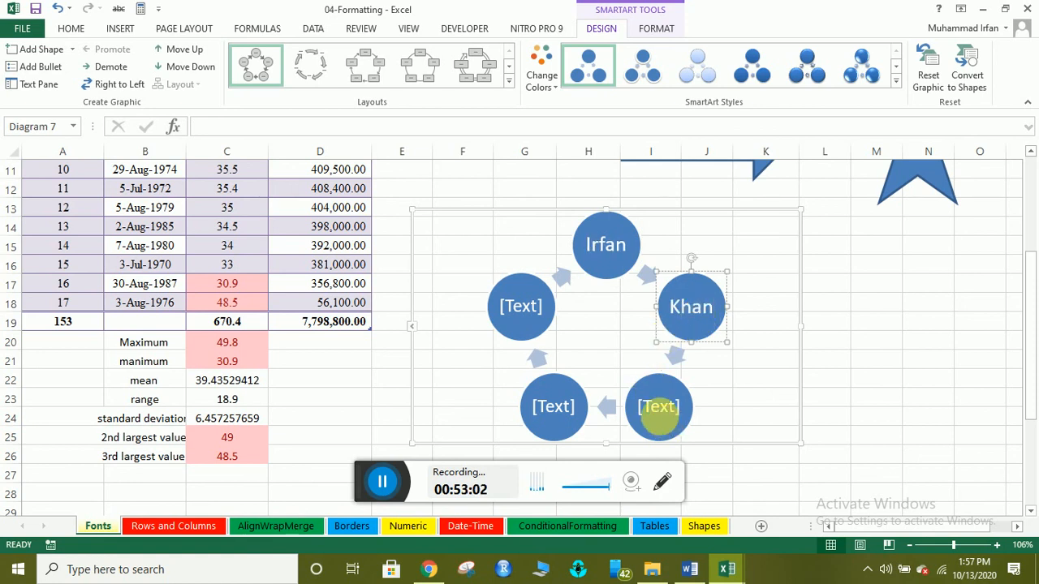
pyautogui.click(664, 423)
pyautogui.click(739, 417)
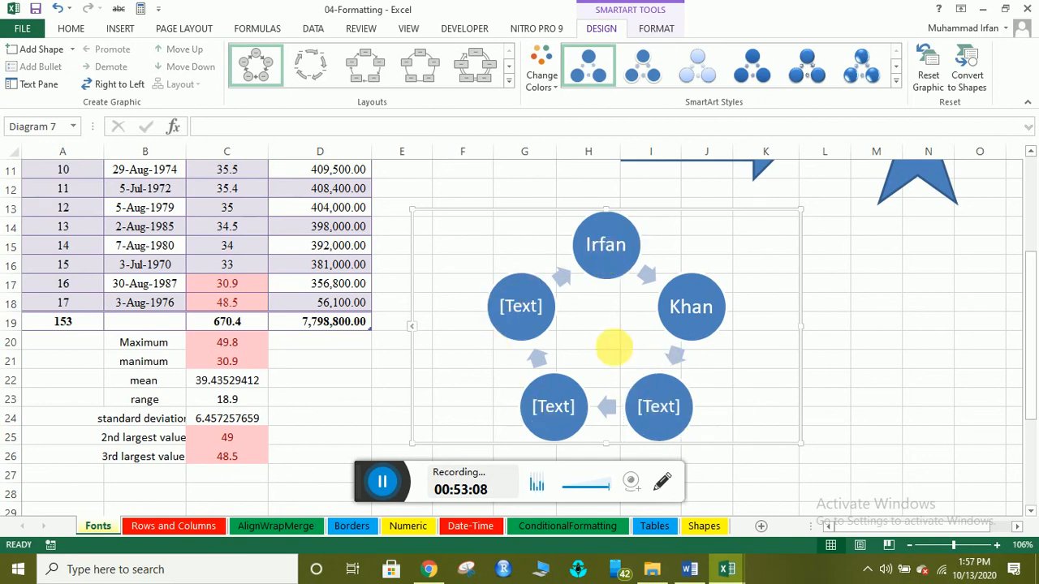
# Add a new circle after the lower-right node with Add Shape After, then deselect via cell M18.
pyautogui.click(658, 415)
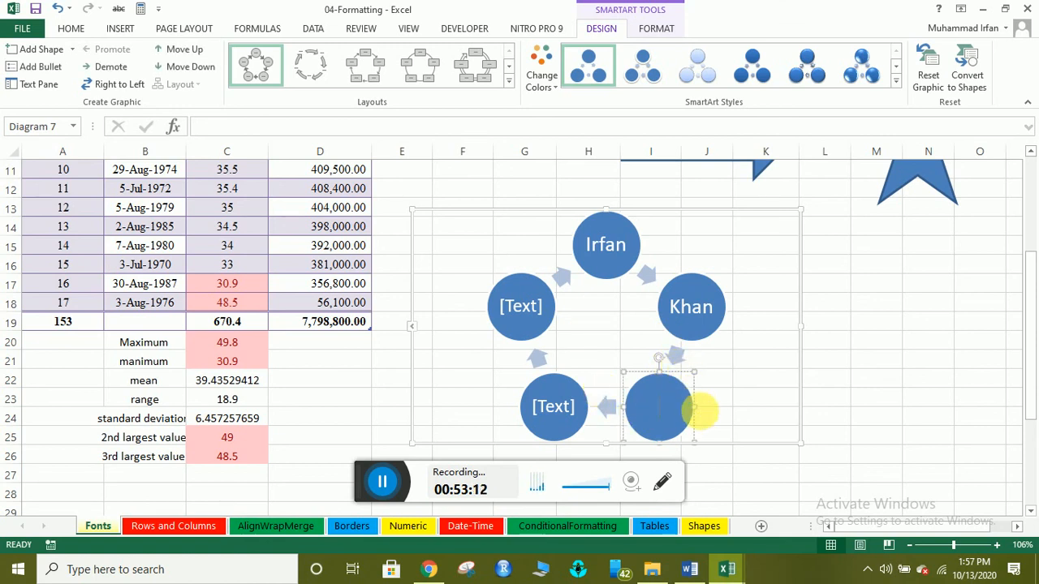
pyautogui.rightClick(690, 409)
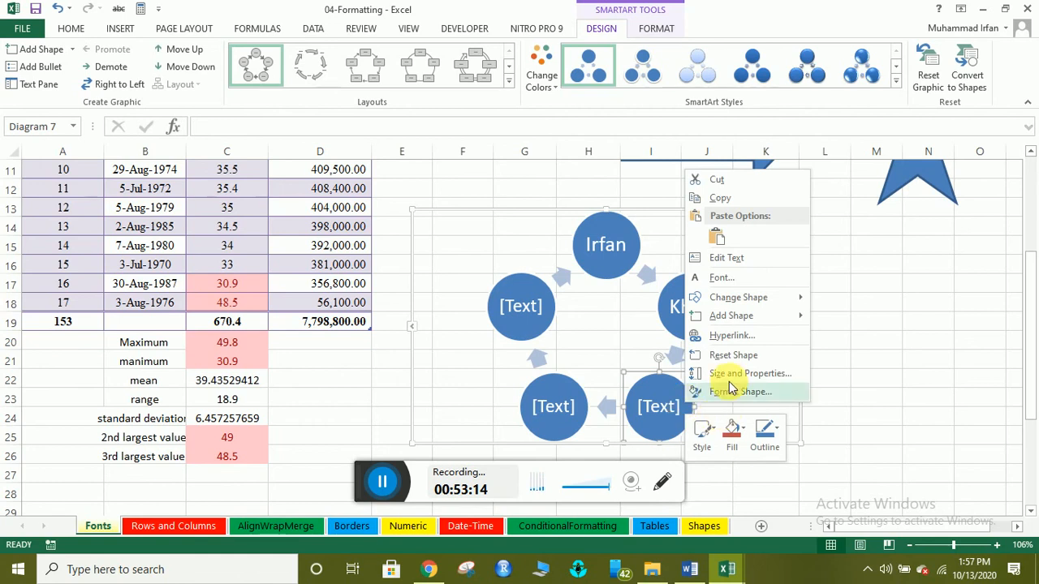
pyautogui.moveTo(743, 317)
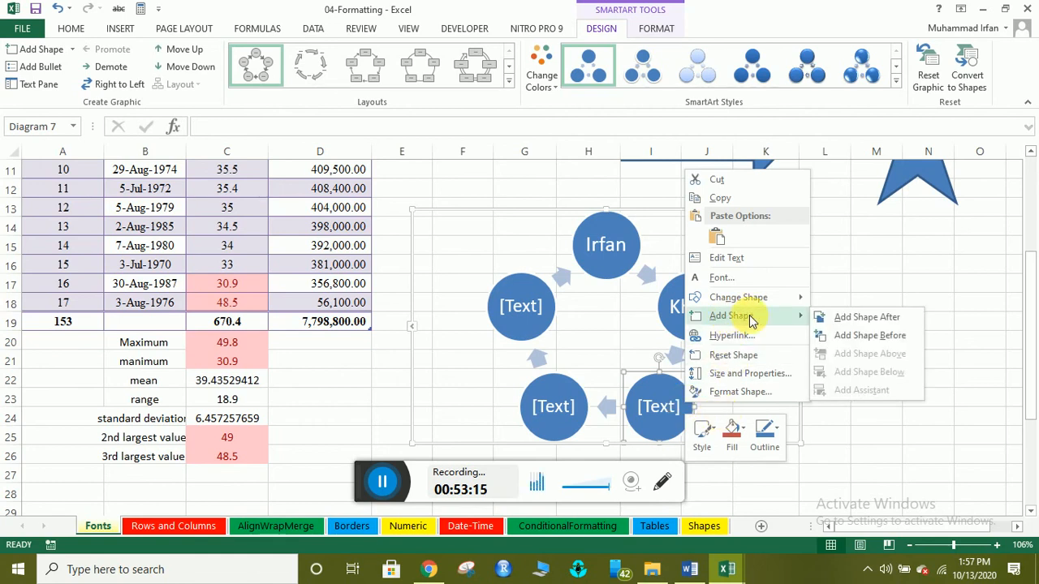
pyautogui.click(848, 316)
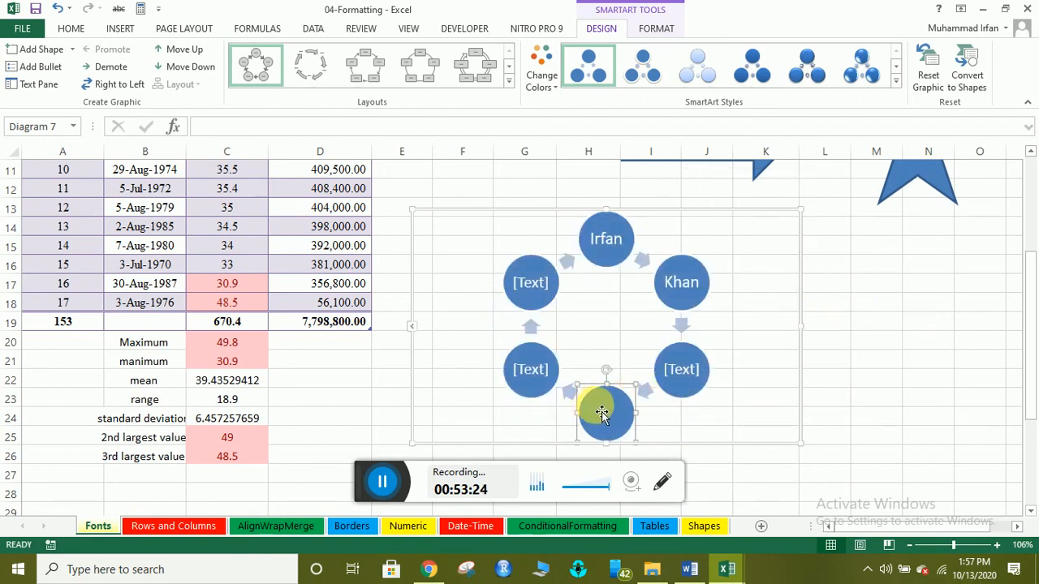
pyautogui.click(717, 417)
pyautogui.click(599, 409)
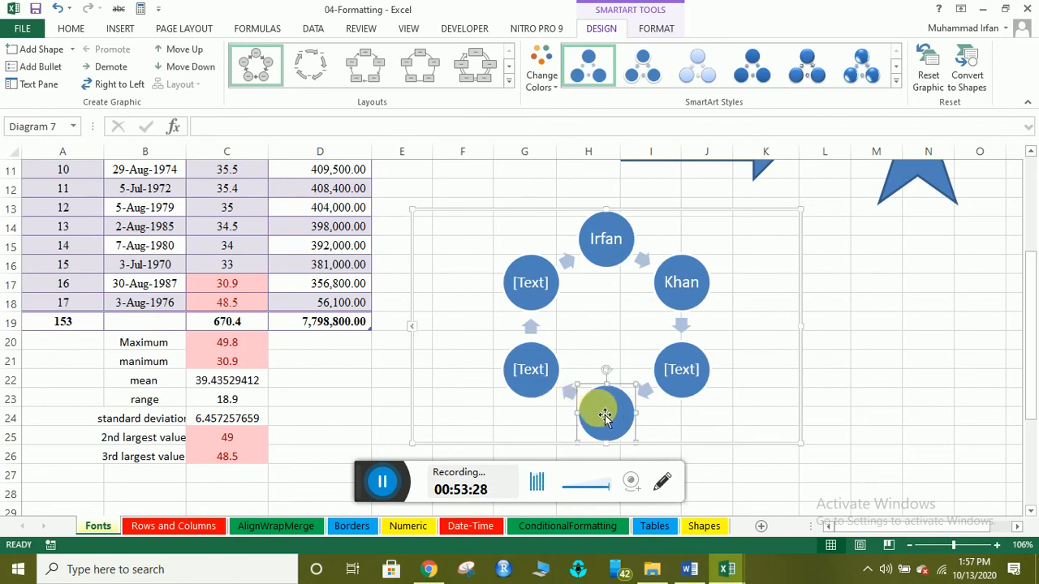
pyautogui.click(705, 423)
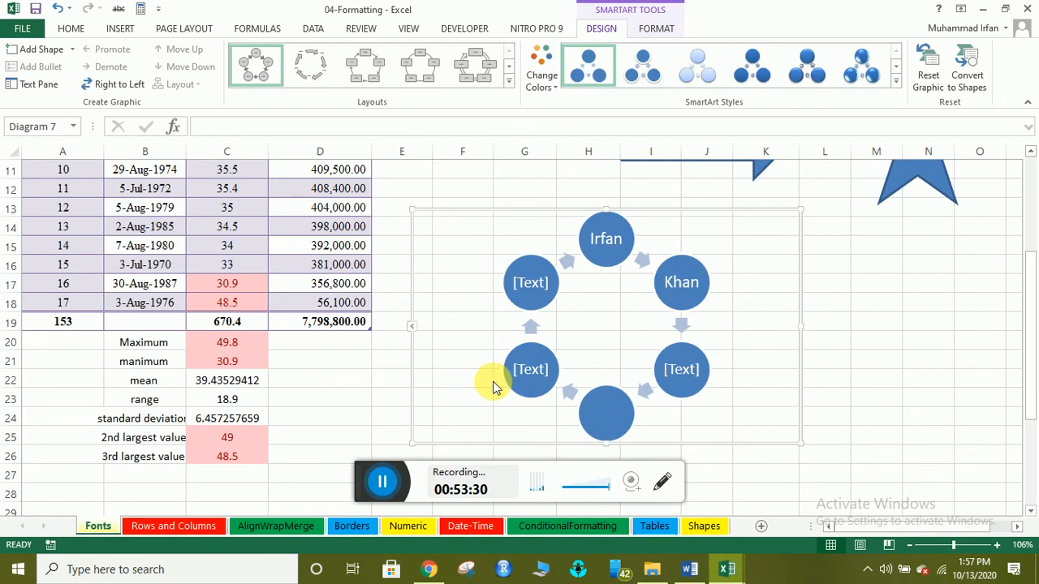
pyautogui.click(120, 28)
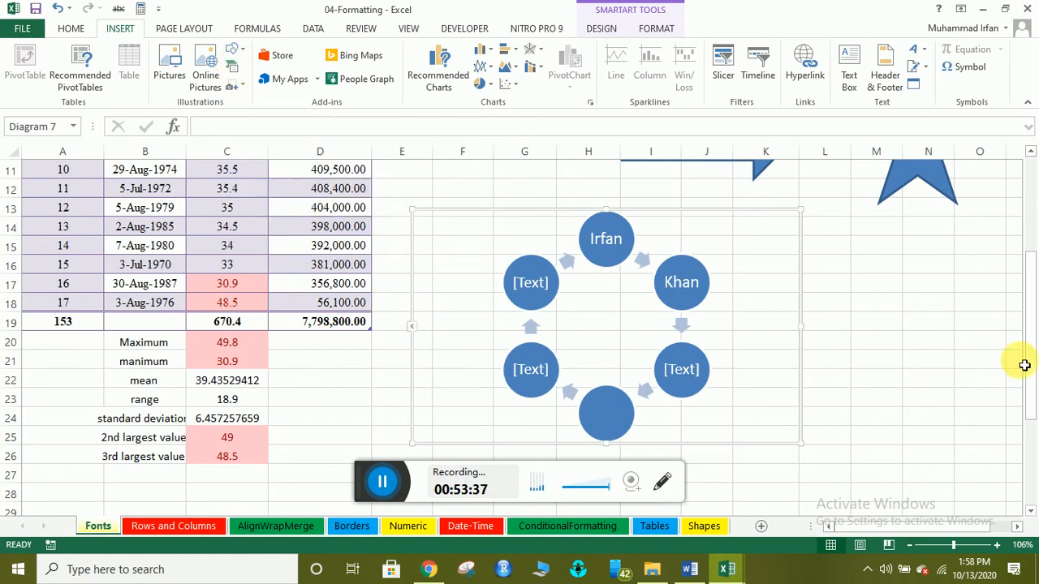
pyautogui.click(903, 315)
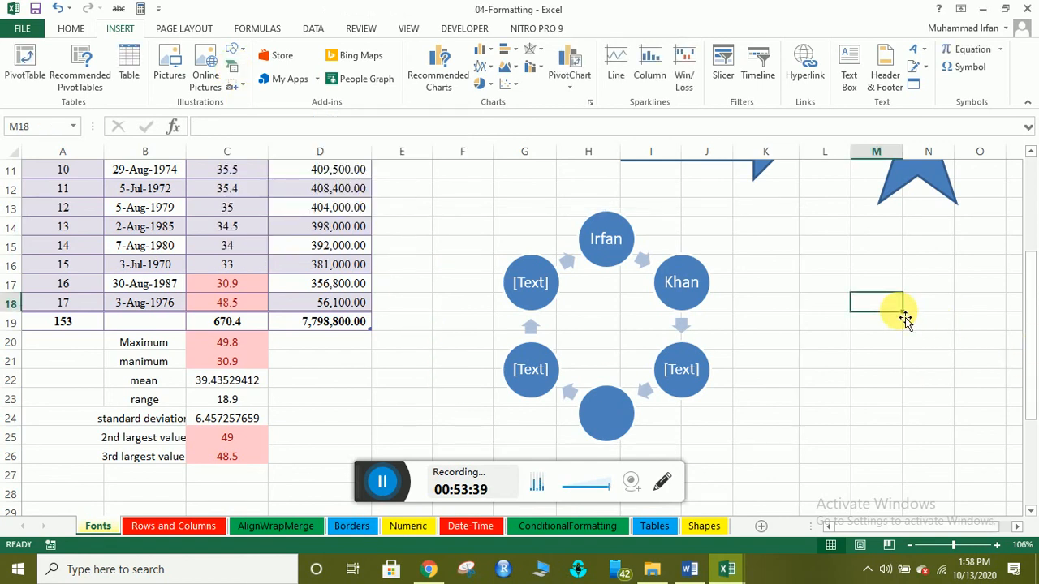